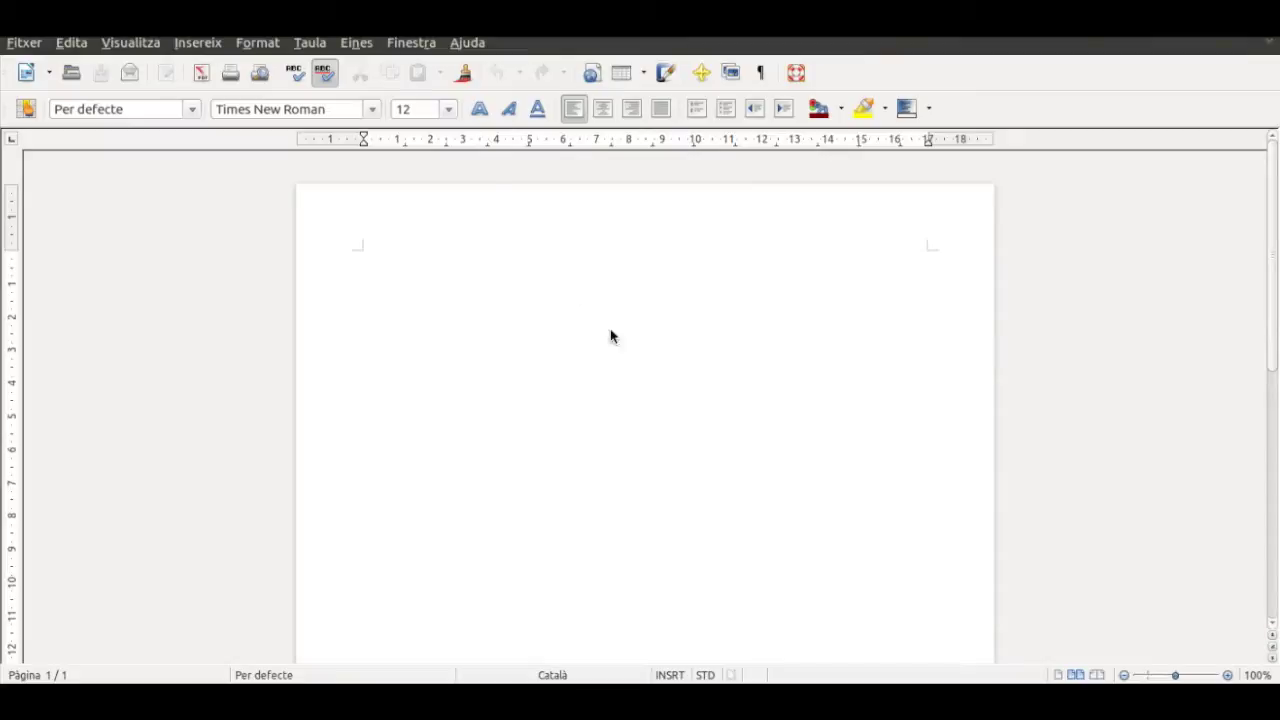
# Choose English (USA) as the user interface language in Options' Language Settings
pyautogui.click(360, 43)
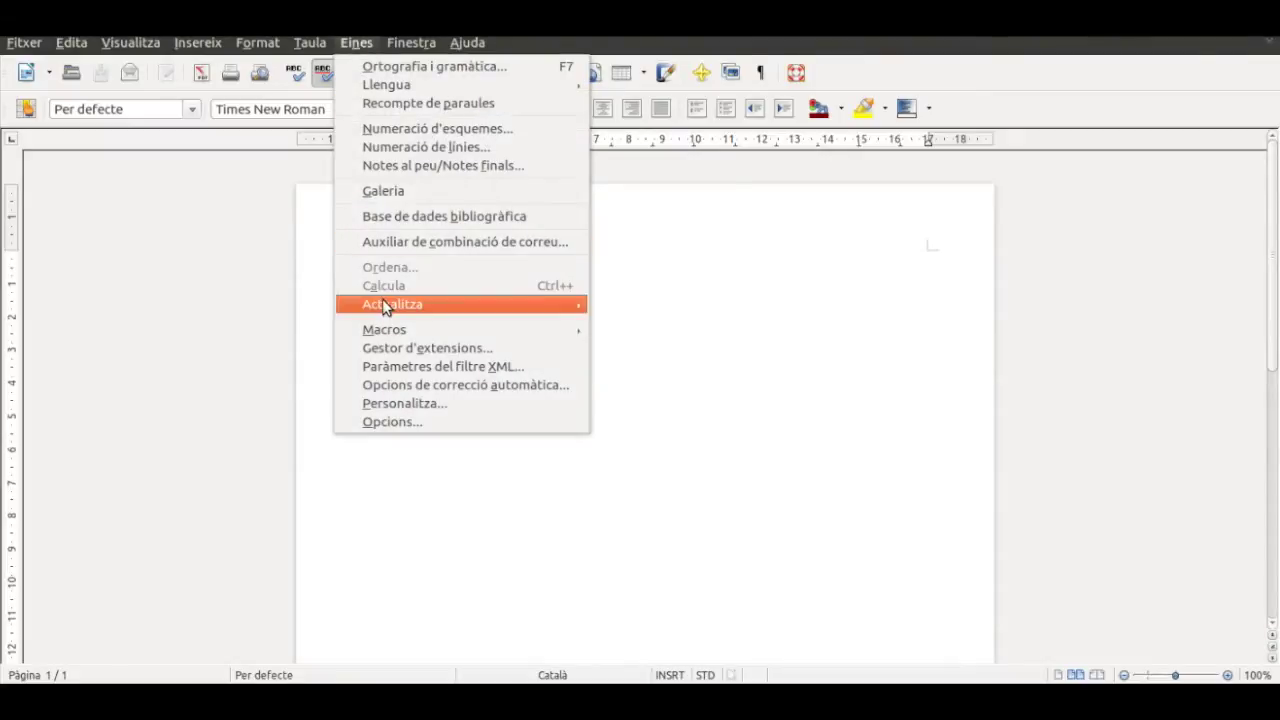
pyautogui.click(404, 420)
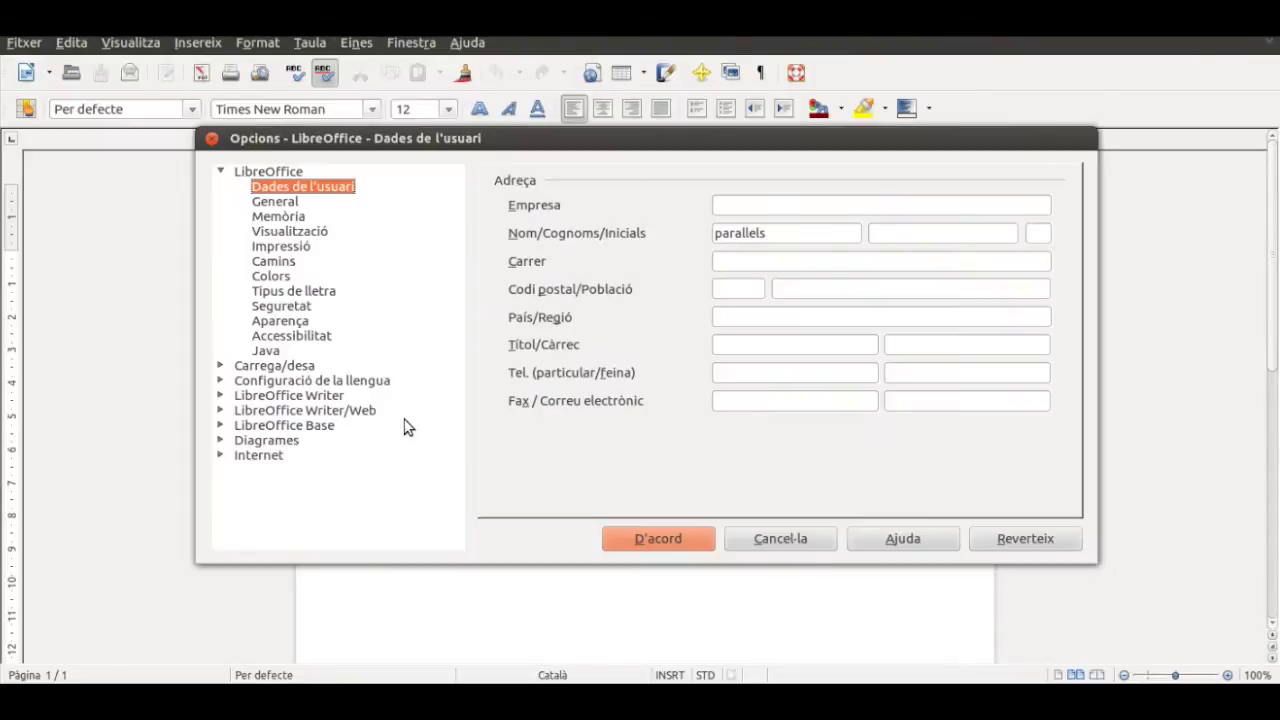
pyautogui.click(219, 381)
pyautogui.click(279, 397)
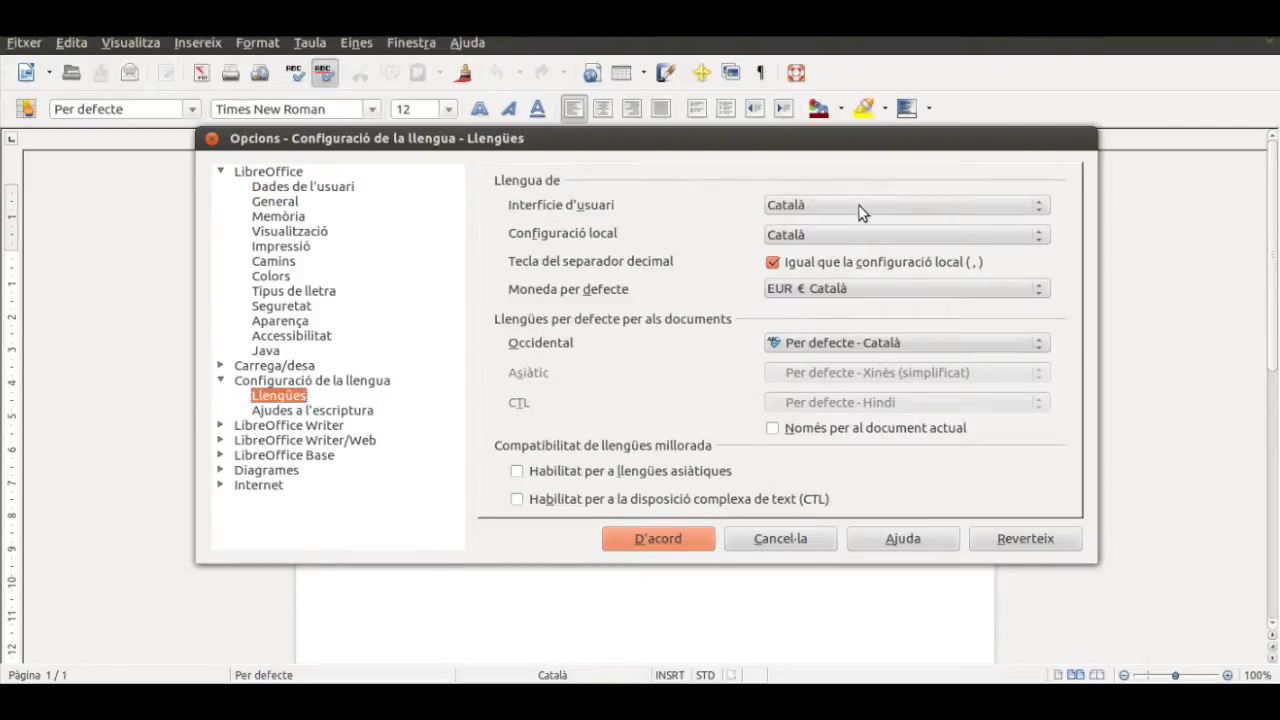
pyautogui.click(858, 206)
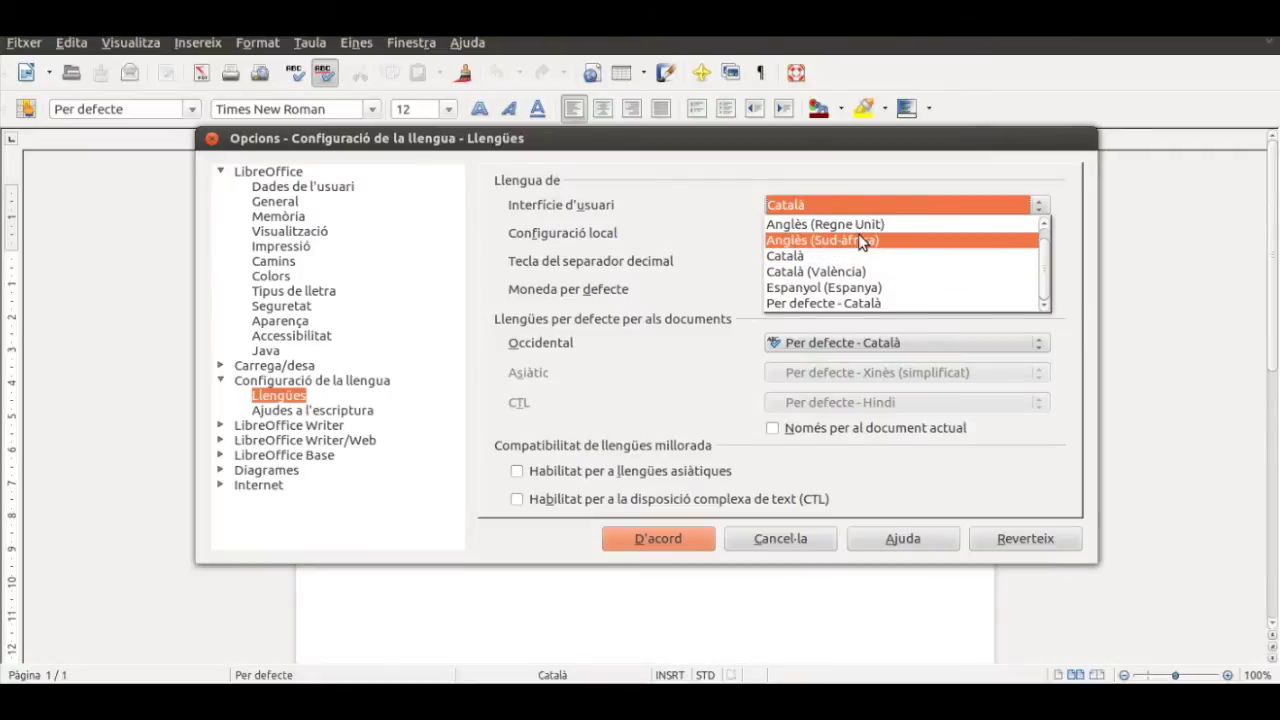
pyautogui.scroll(1, 860, 243)
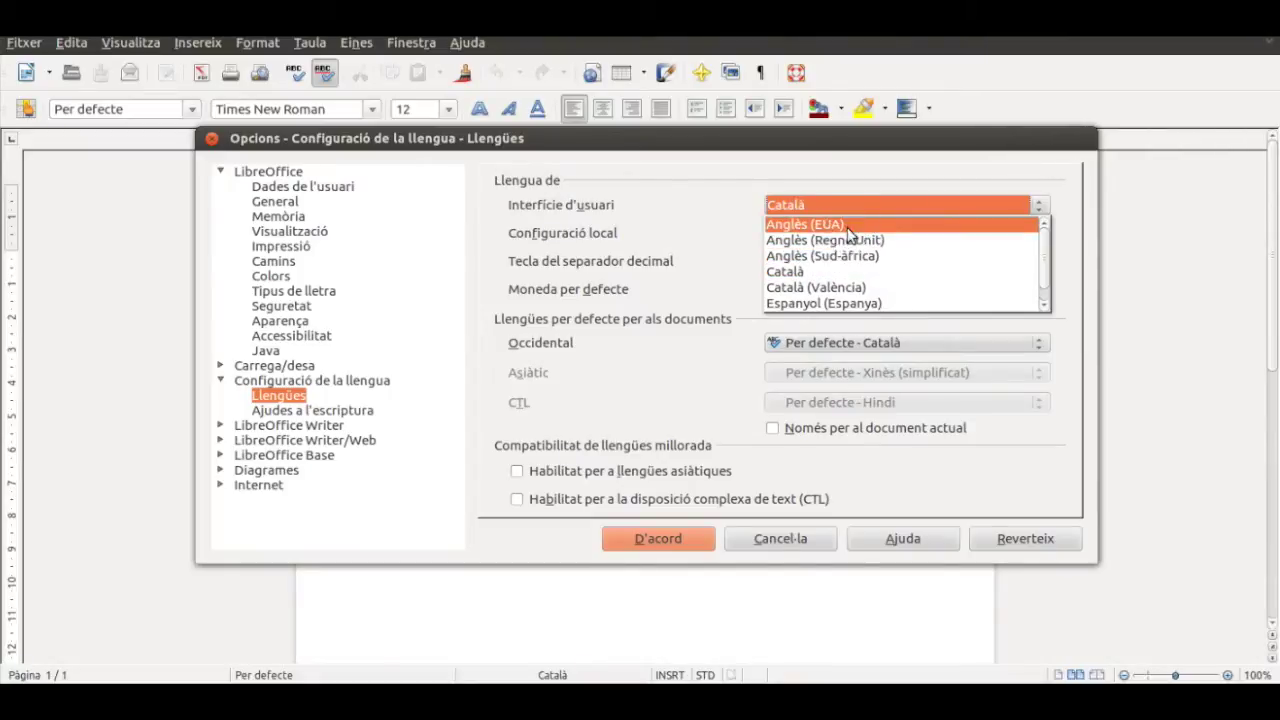
pyautogui.click(840, 226)
# Confirm the language change, dismiss the restart notice, and exit Writer
pyautogui.click(660, 535)
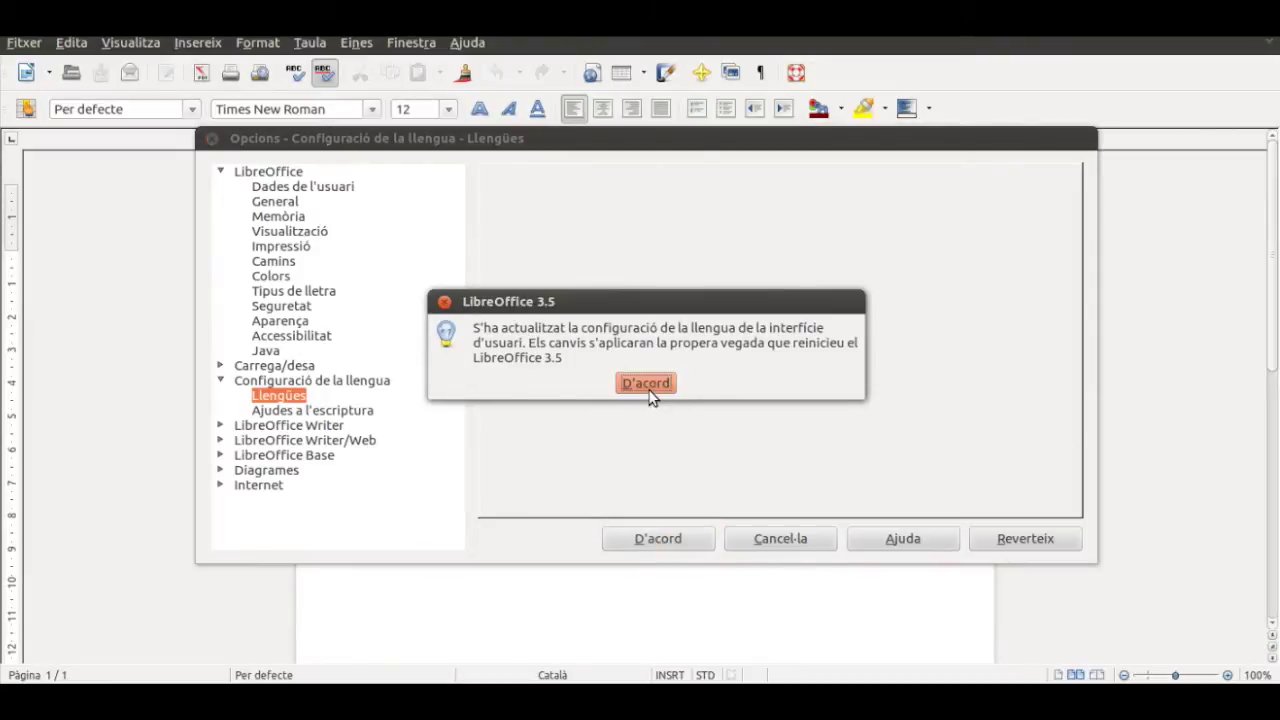
pyautogui.click(647, 385)
pyautogui.click(28, 43)
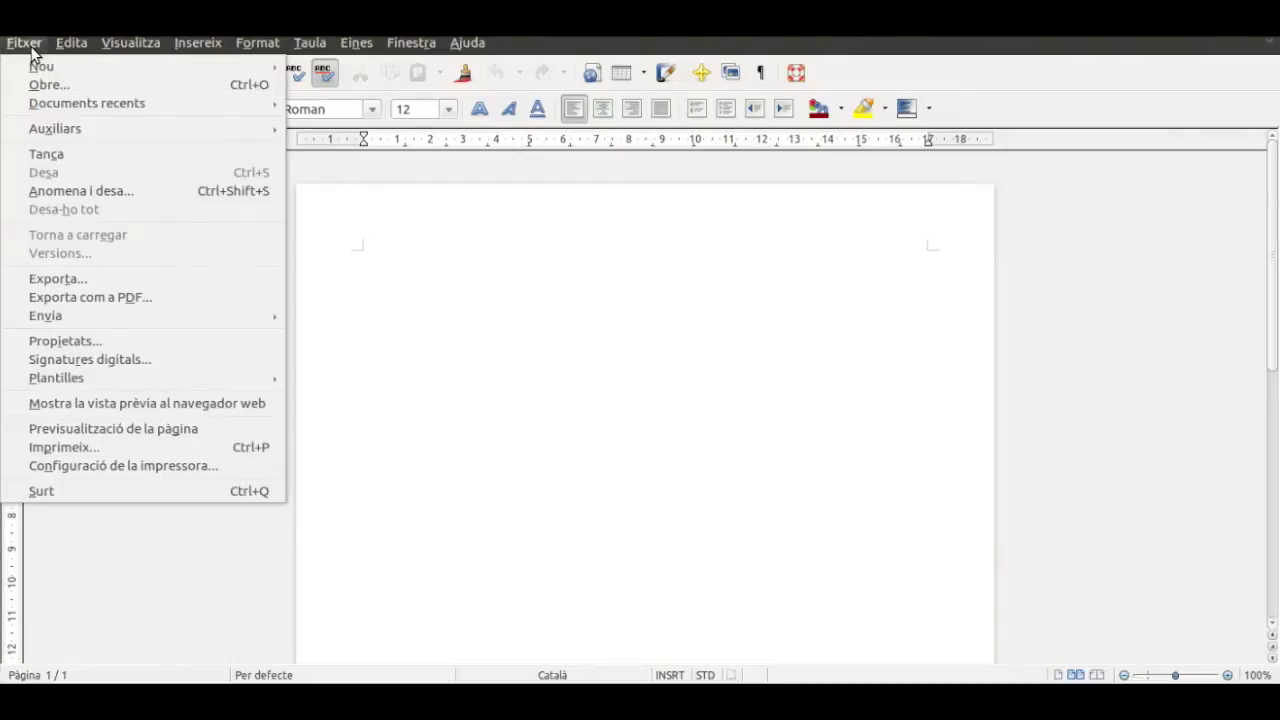
pyautogui.click(82, 492)
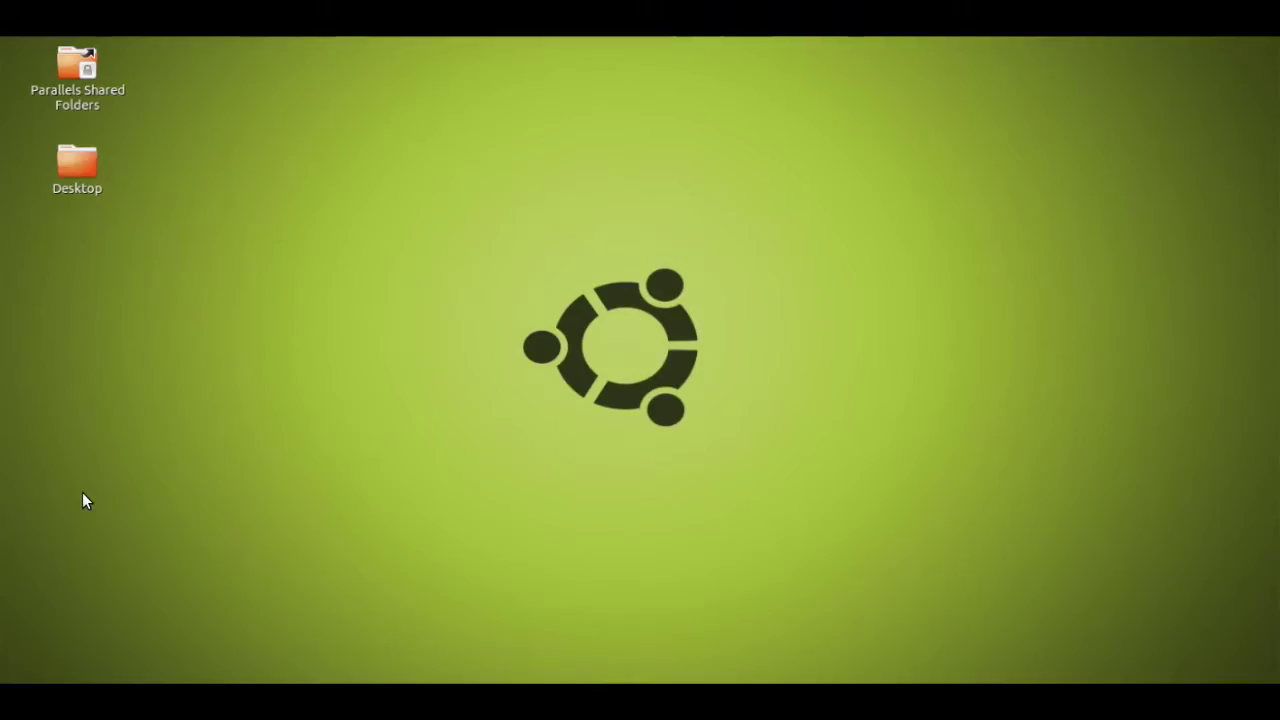
# Relaunch Writer from the launcher to open the Història del Sistema Mètric document in English
pyautogui.click(2, 202)
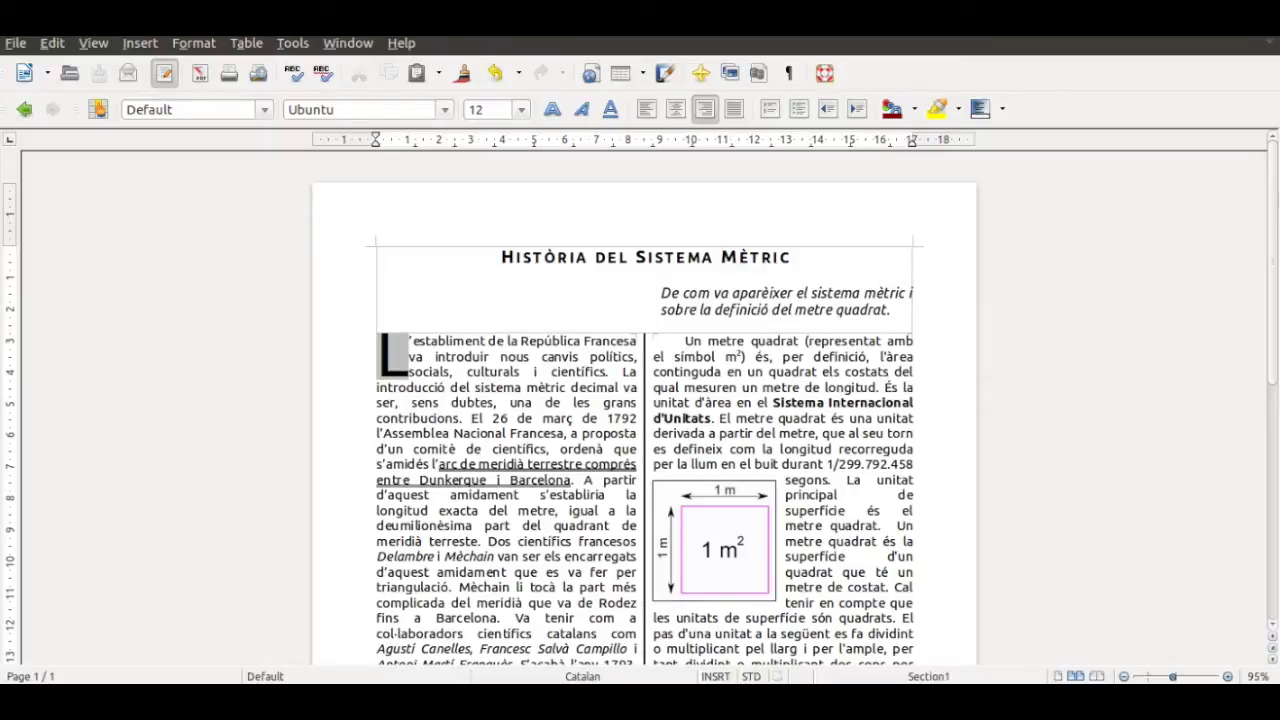
# Select the entire metric-system article with Ctrl+A
pyautogui.moveTo(1274, 211)
pyautogui.mouseDown()
pyautogui.moveTo(1275, 412)
pyautogui.moveTo(1262, 226)
pyautogui.mouseUp()
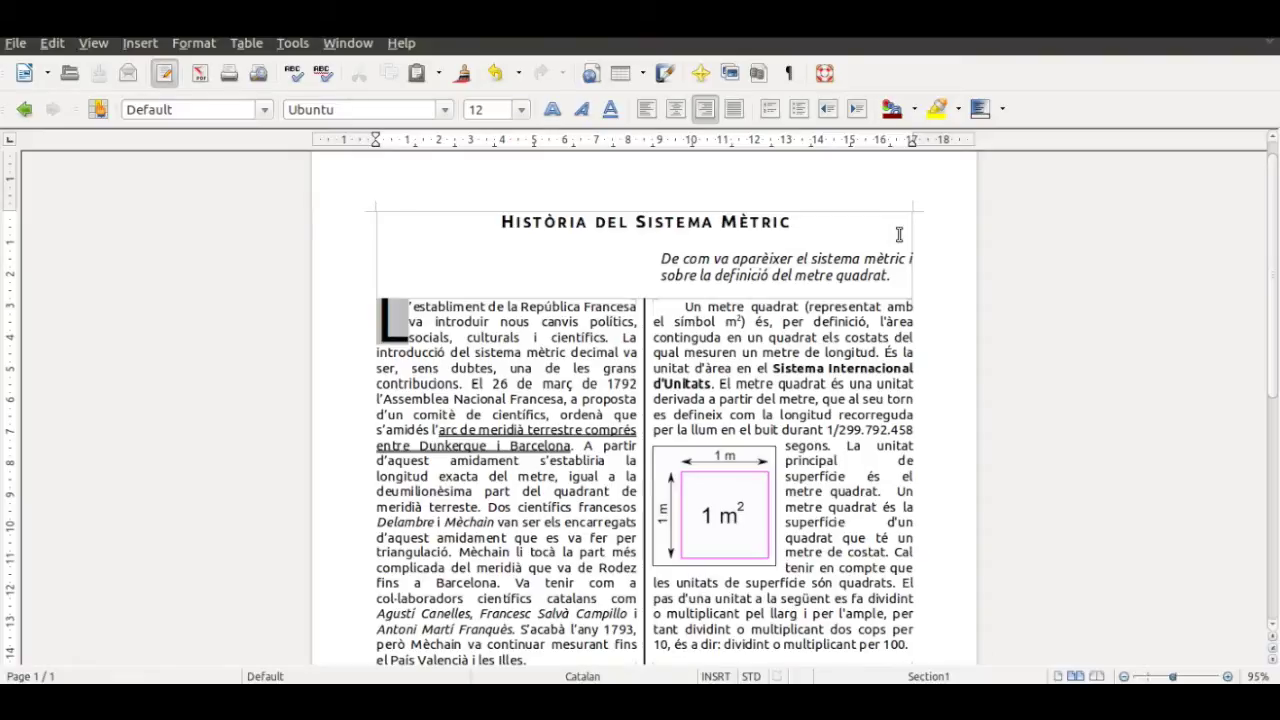
pyautogui.hotkey('ctrl', 'a')
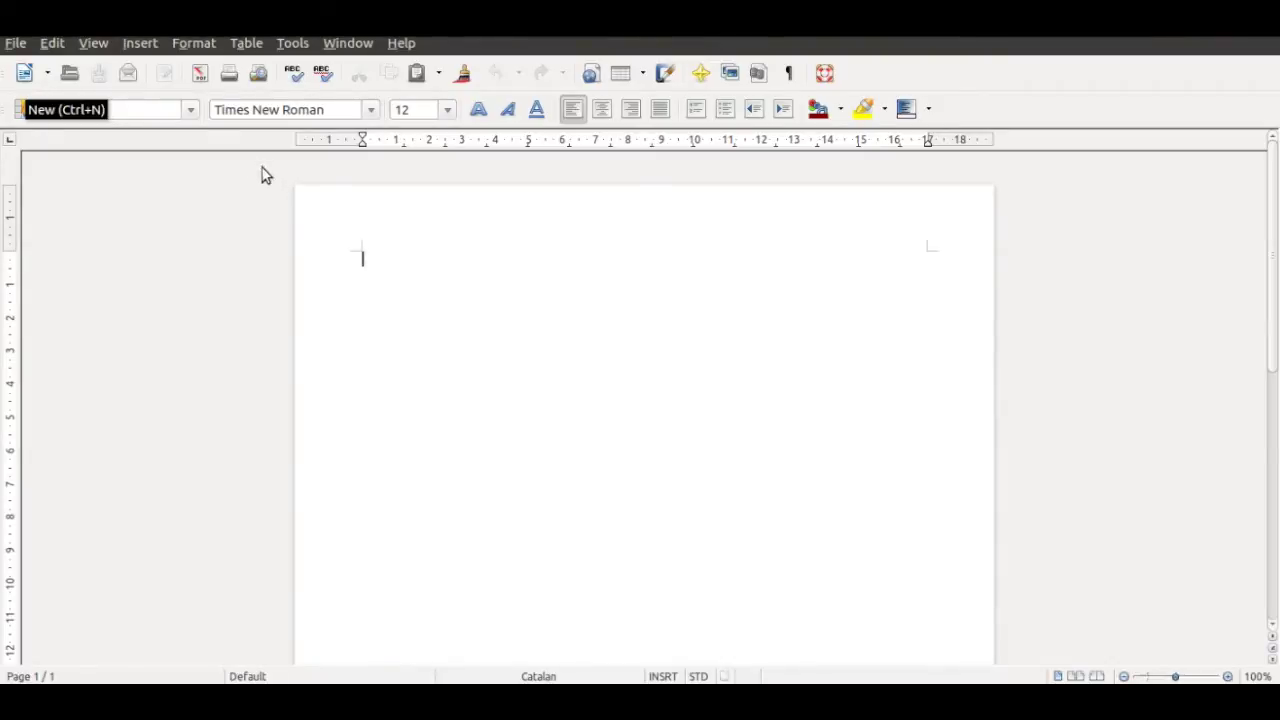
# Paste the article into the new document as unformatted text via Paste Special
pyautogui.click(53, 44)
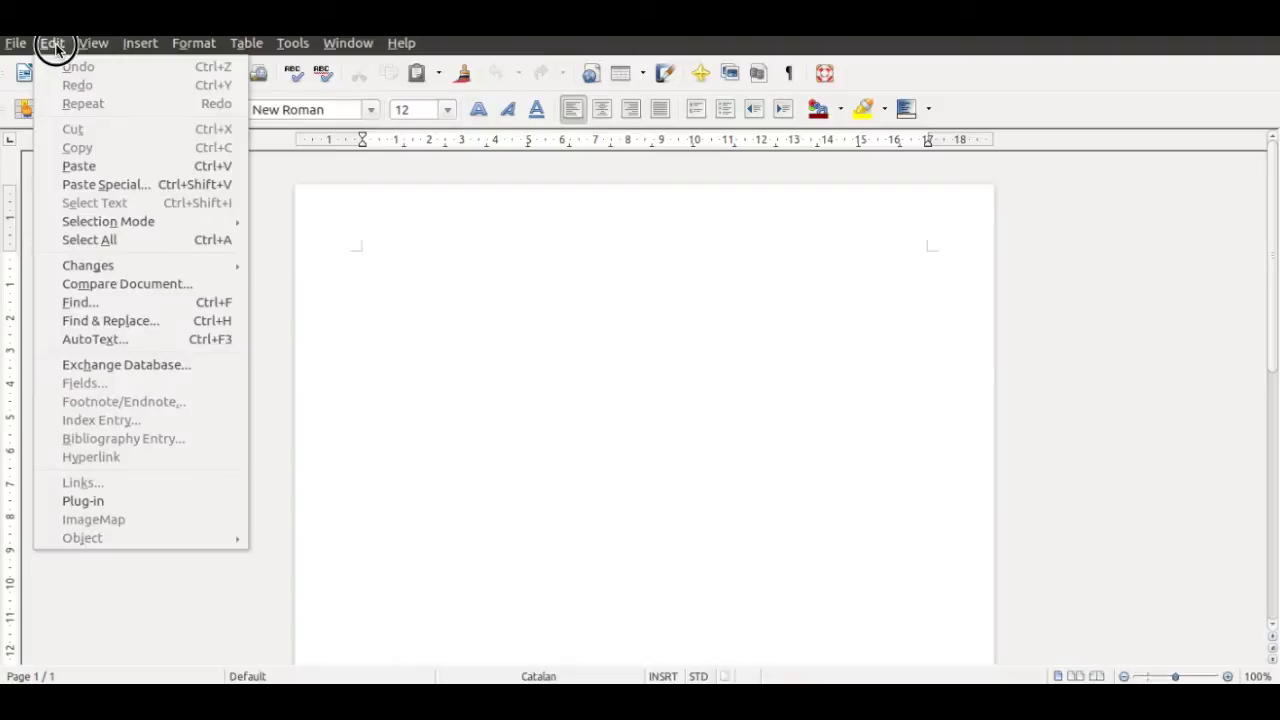
pyautogui.click(106, 184)
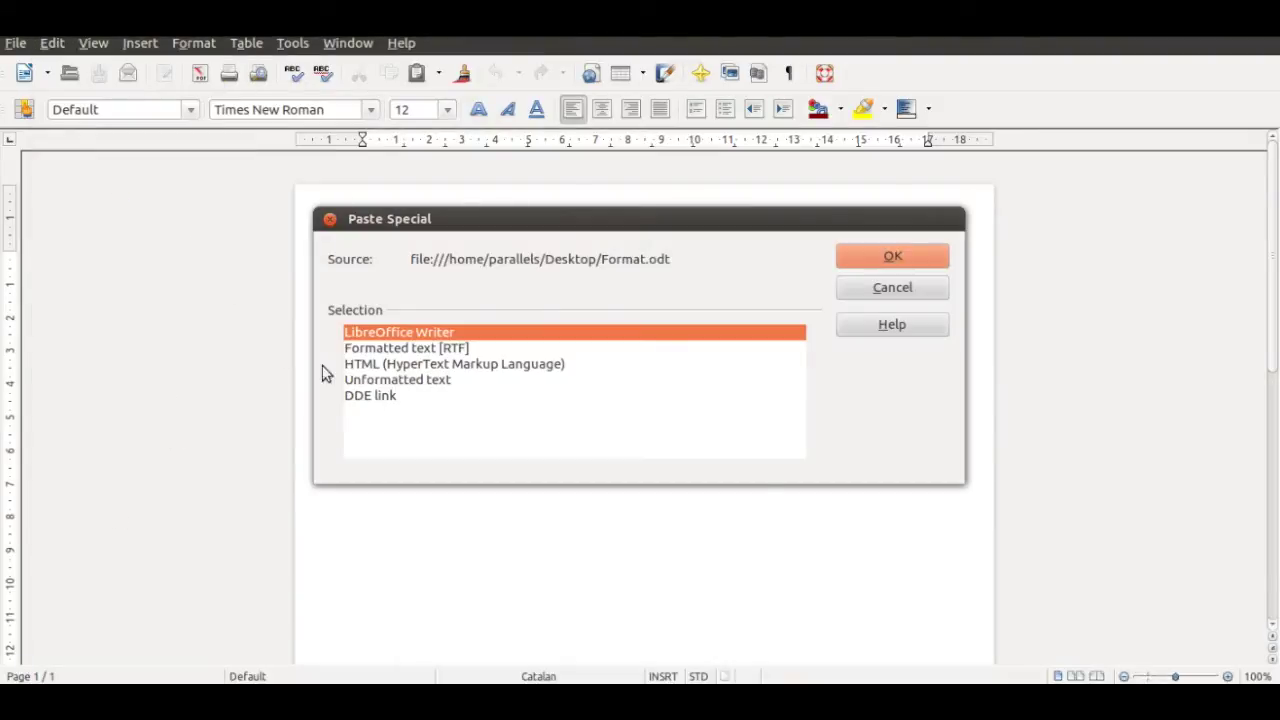
pyautogui.click(436, 384)
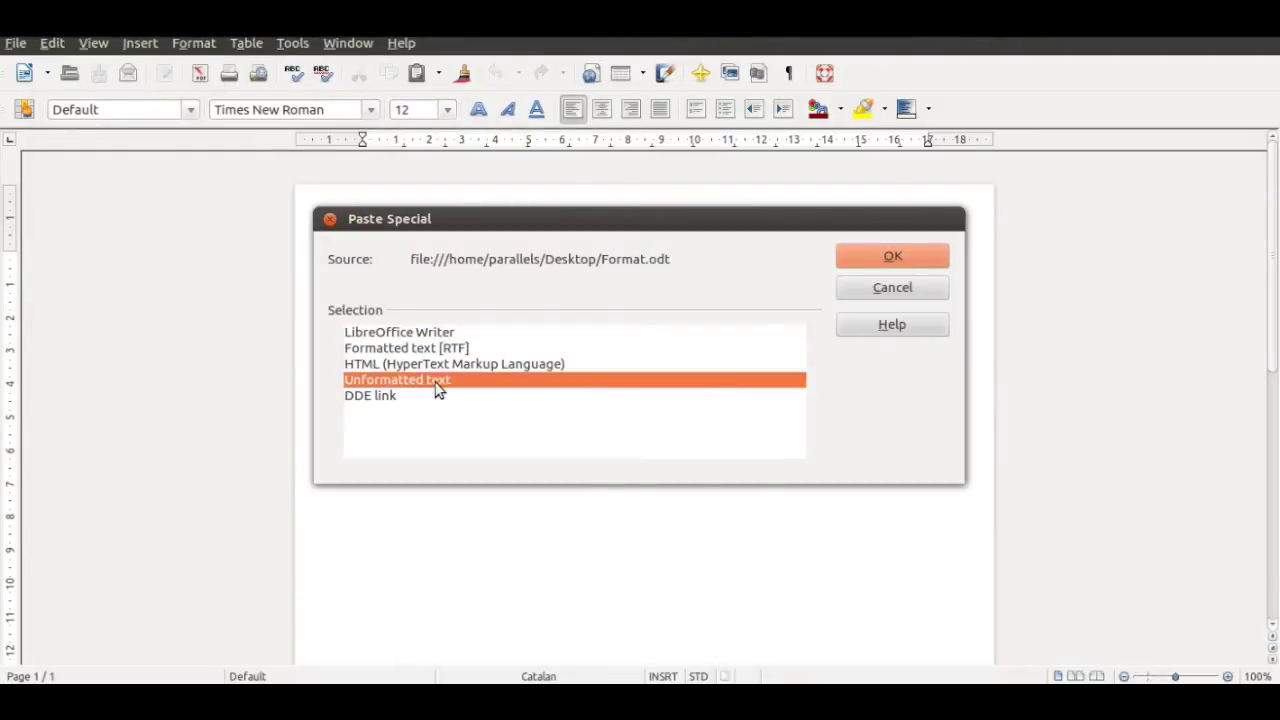
pyautogui.click(911, 265)
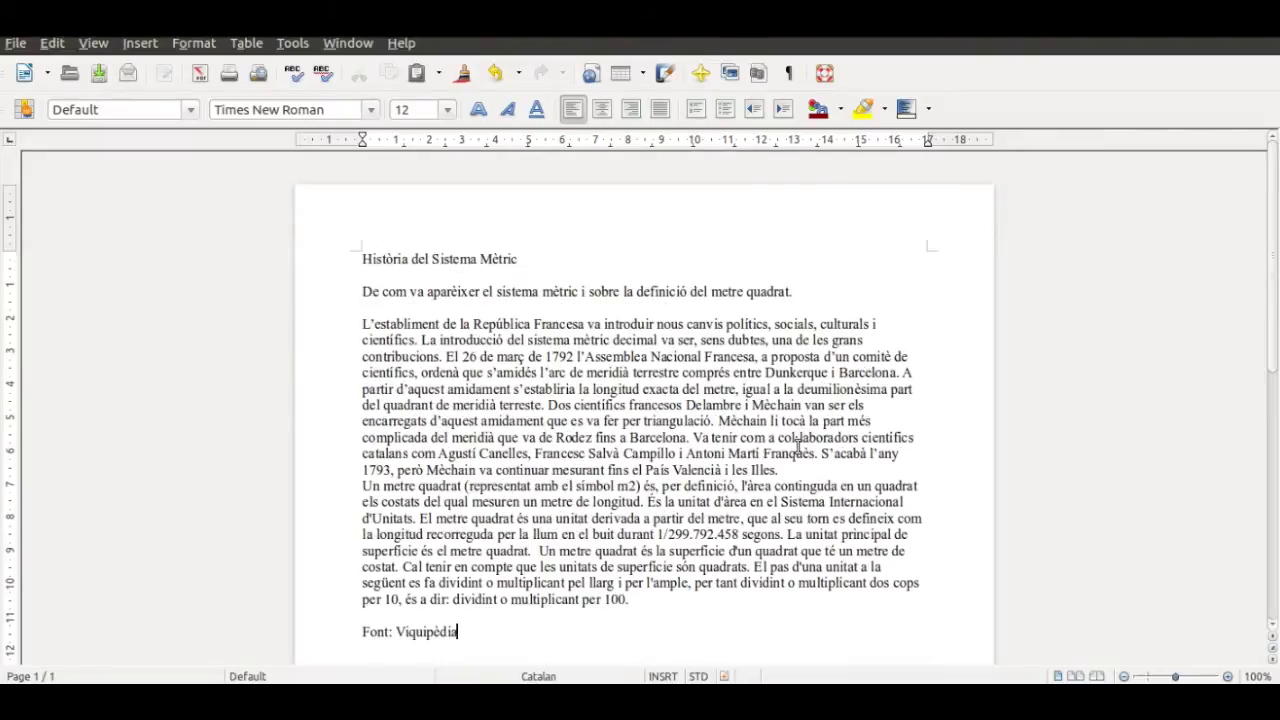
# Switch to the original formatted article and back to the plain-text copy
pyautogui.click(10, 203)
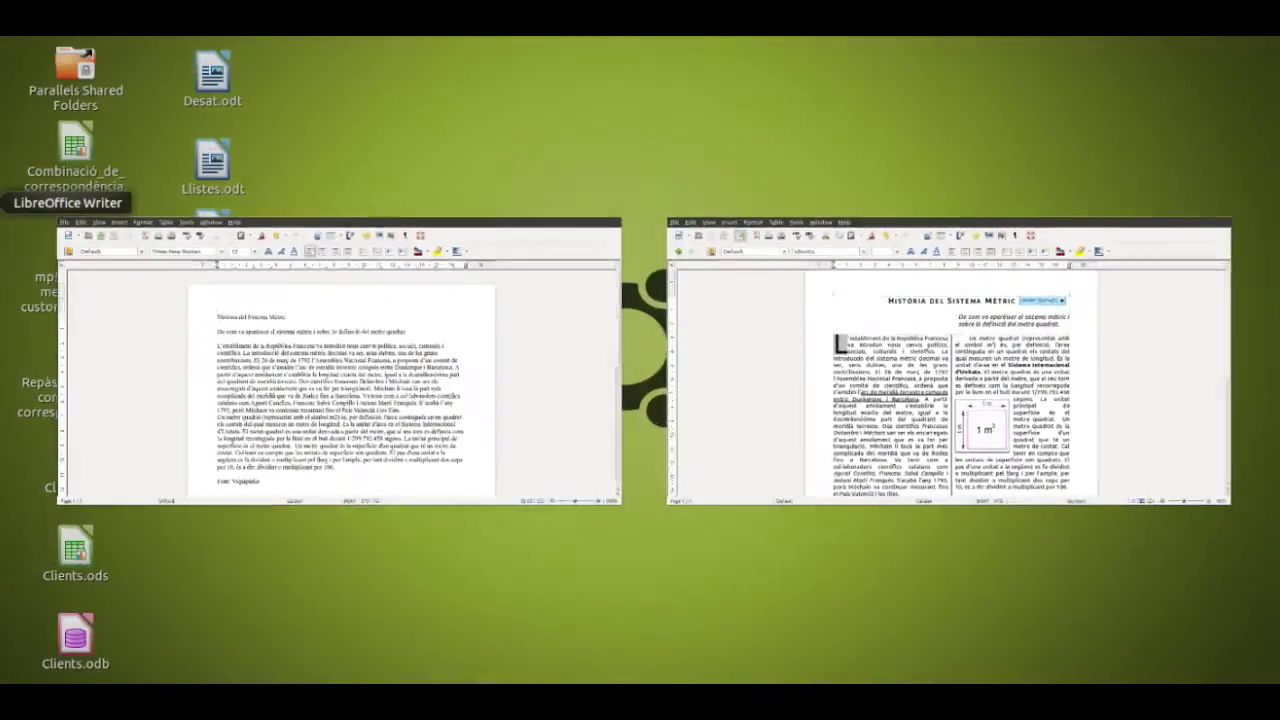
pyautogui.click(810, 318)
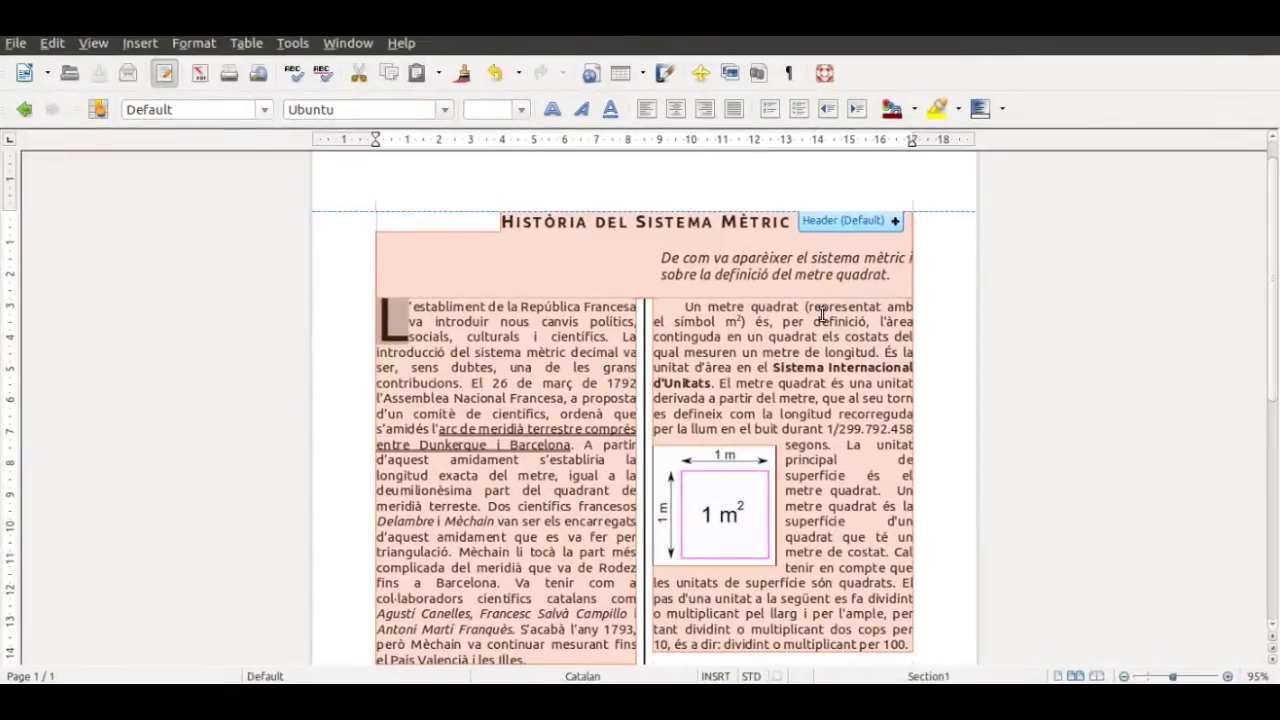
pyautogui.click(10, 203)
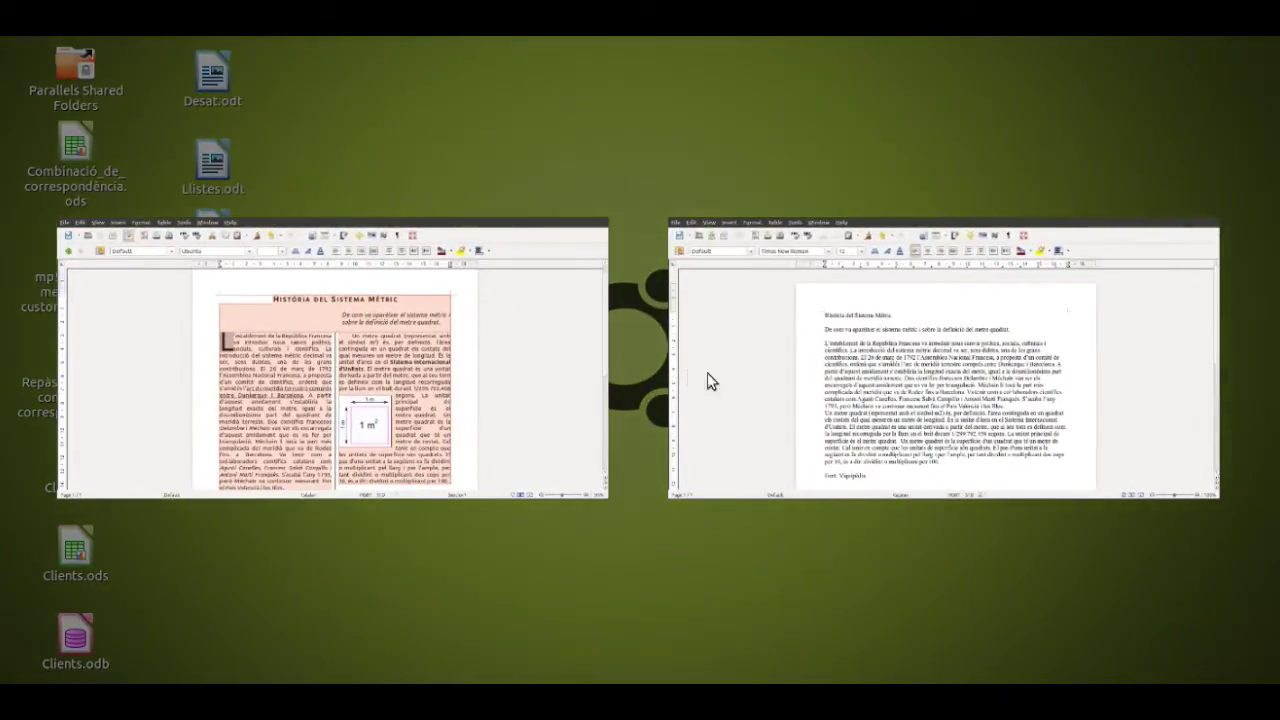
pyautogui.click(902, 384)
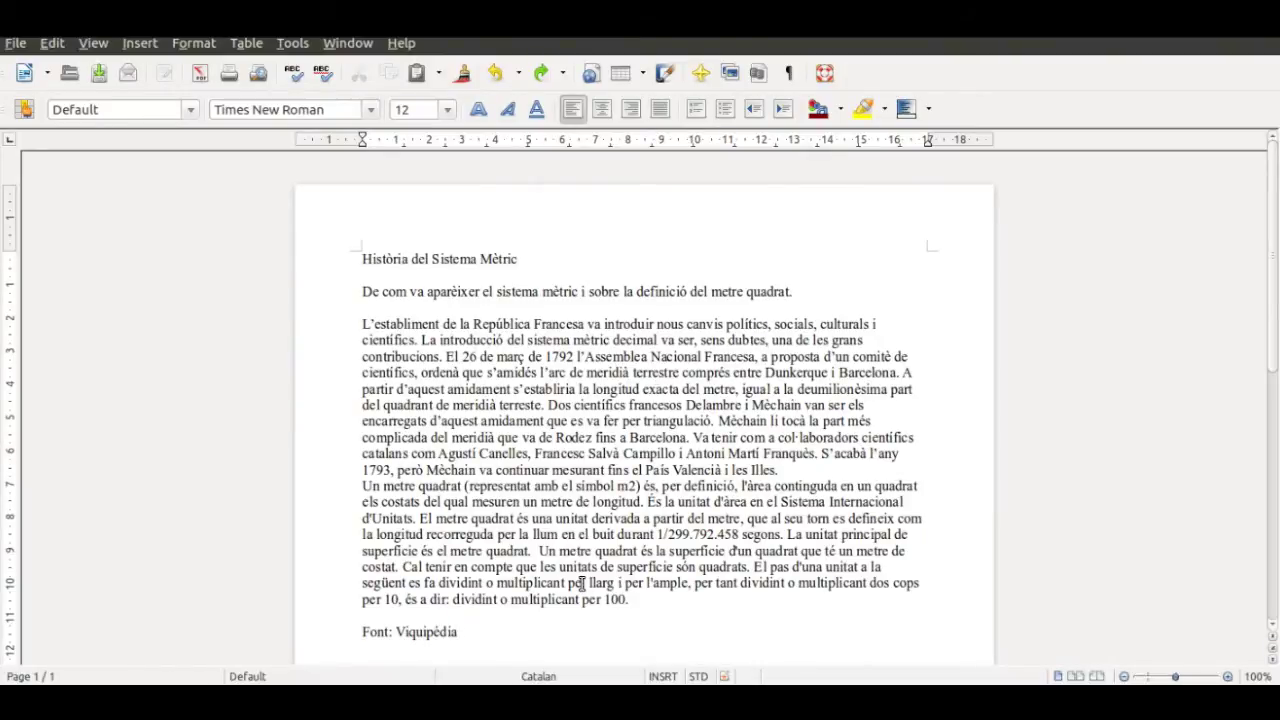
# Set all the pasted text in the Ubuntu font
pyautogui.hotkey('ctrl', 'a')
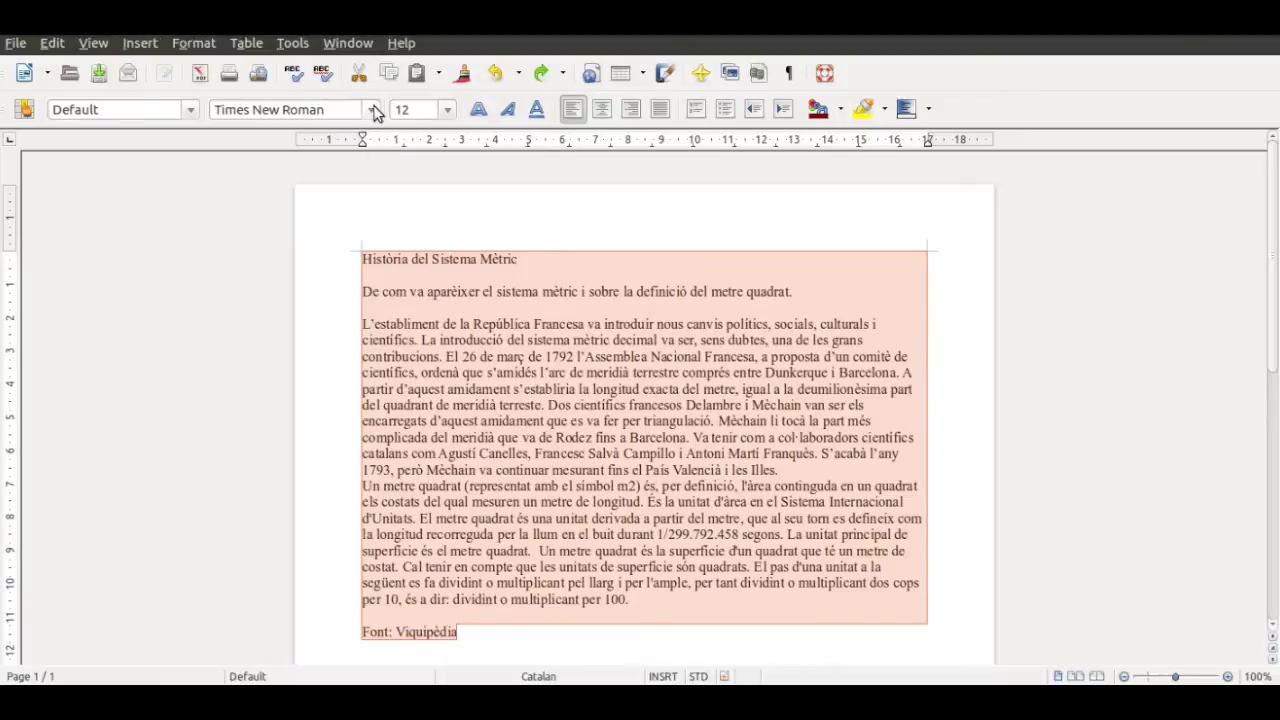
pyautogui.click(372, 109)
pyautogui.moveTo(519, 340)
pyautogui.mouseDown()
pyautogui.moveTo(519, 358)
pyautogui.moveTo(517, 340)
pyautogui.mouseUp()
pyautogui.click(375, 188)
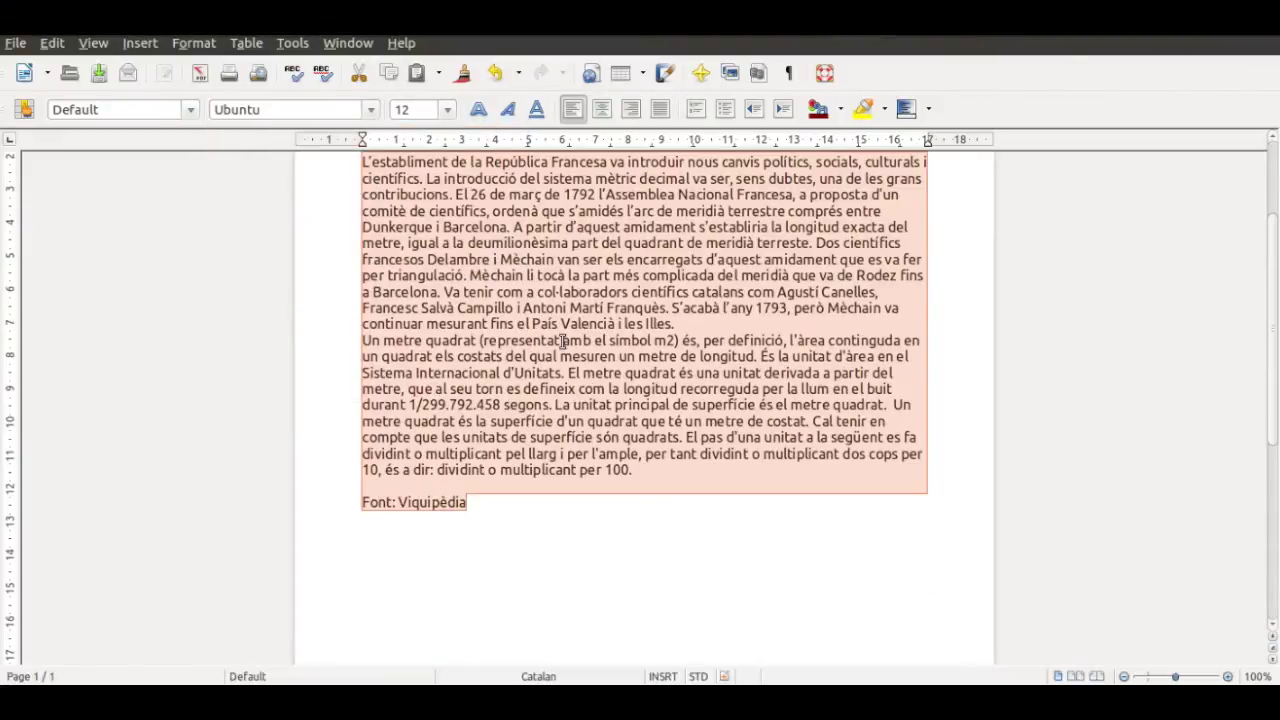
# Select the title line Història del Sistema Mètric
pyautogui.scroll(3, 560, 340)
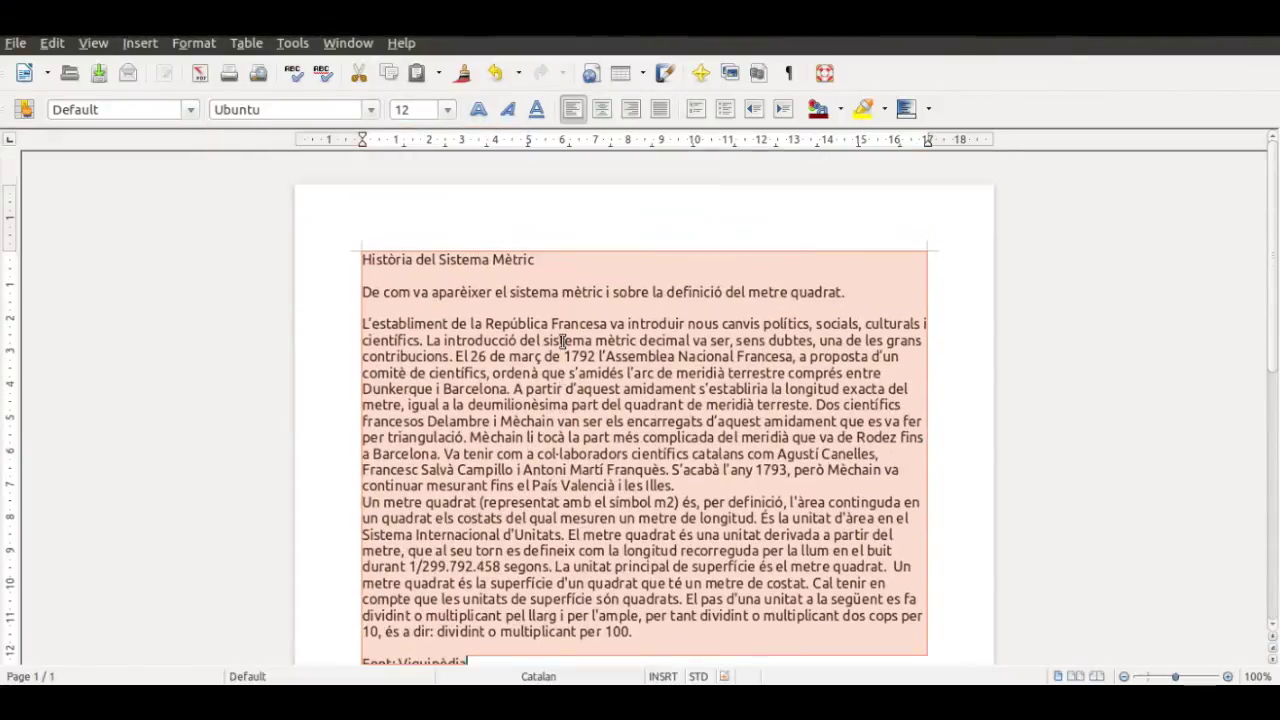
pyautogui.click(582, 270)
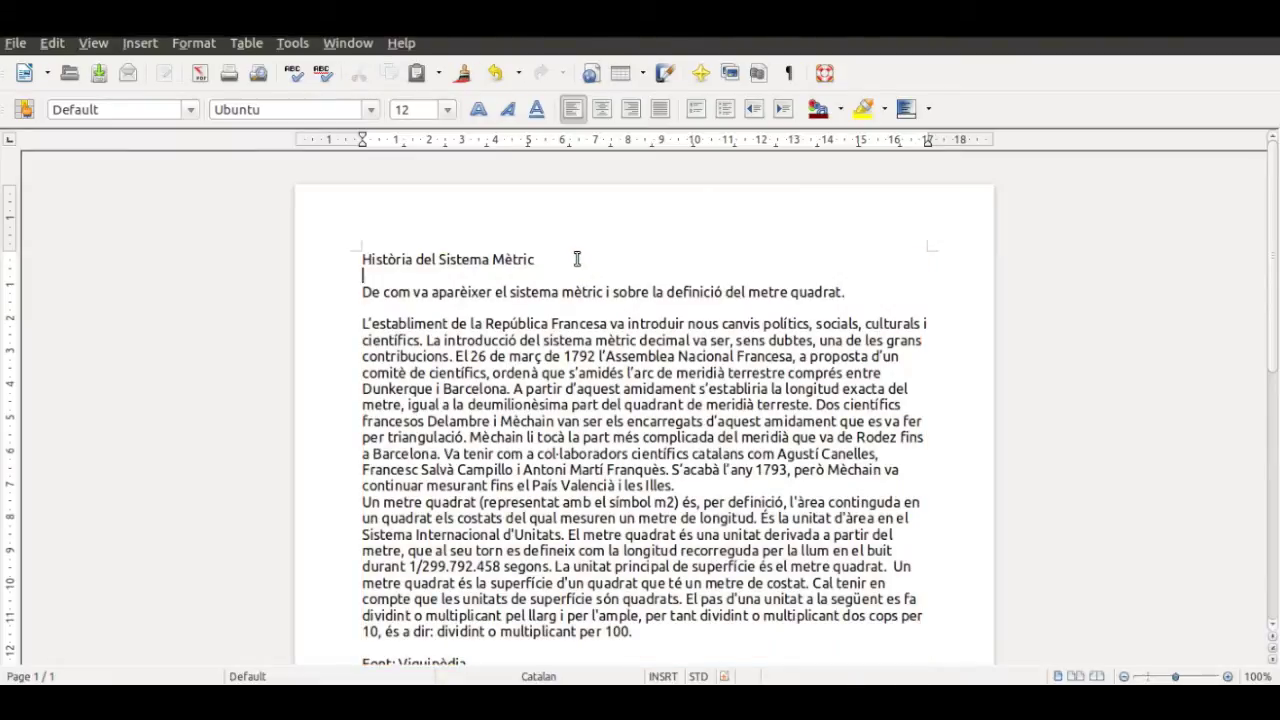
pyautogui.moveTo(577, 259); pyautogui.dragTo(363, 260)
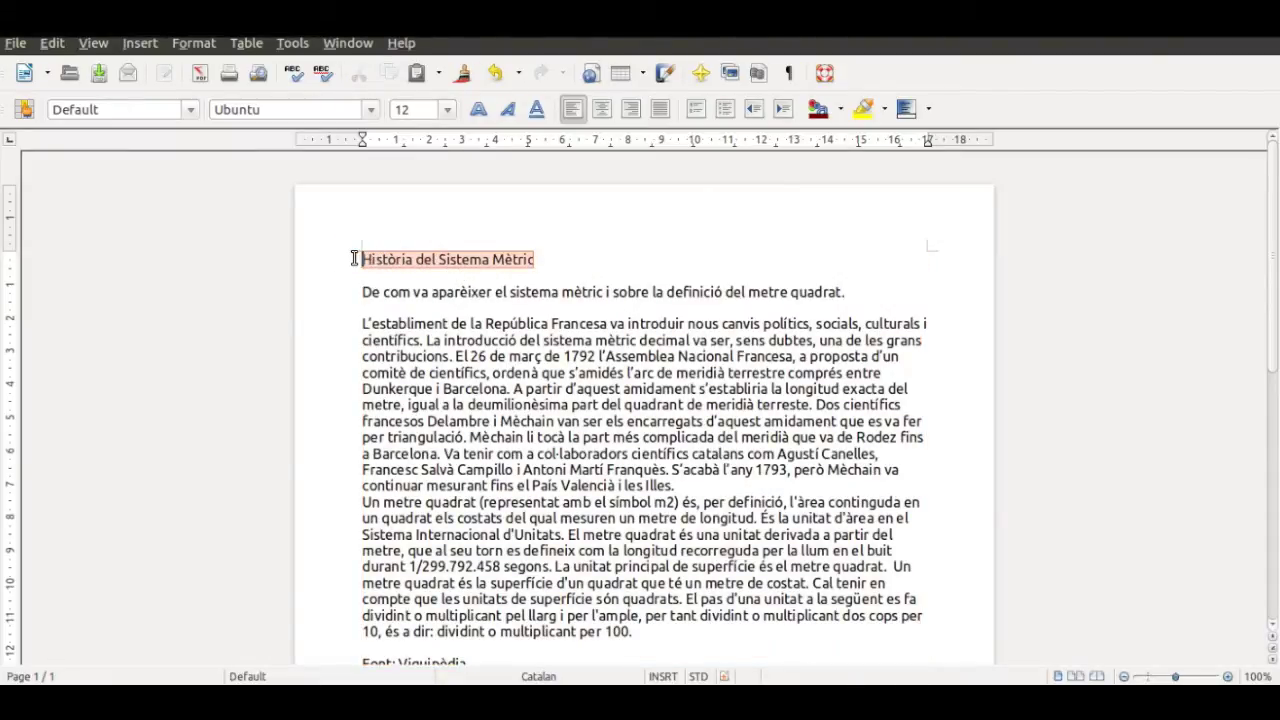
# Make the title 16 pt bold
pyautogui.click(448, 112)
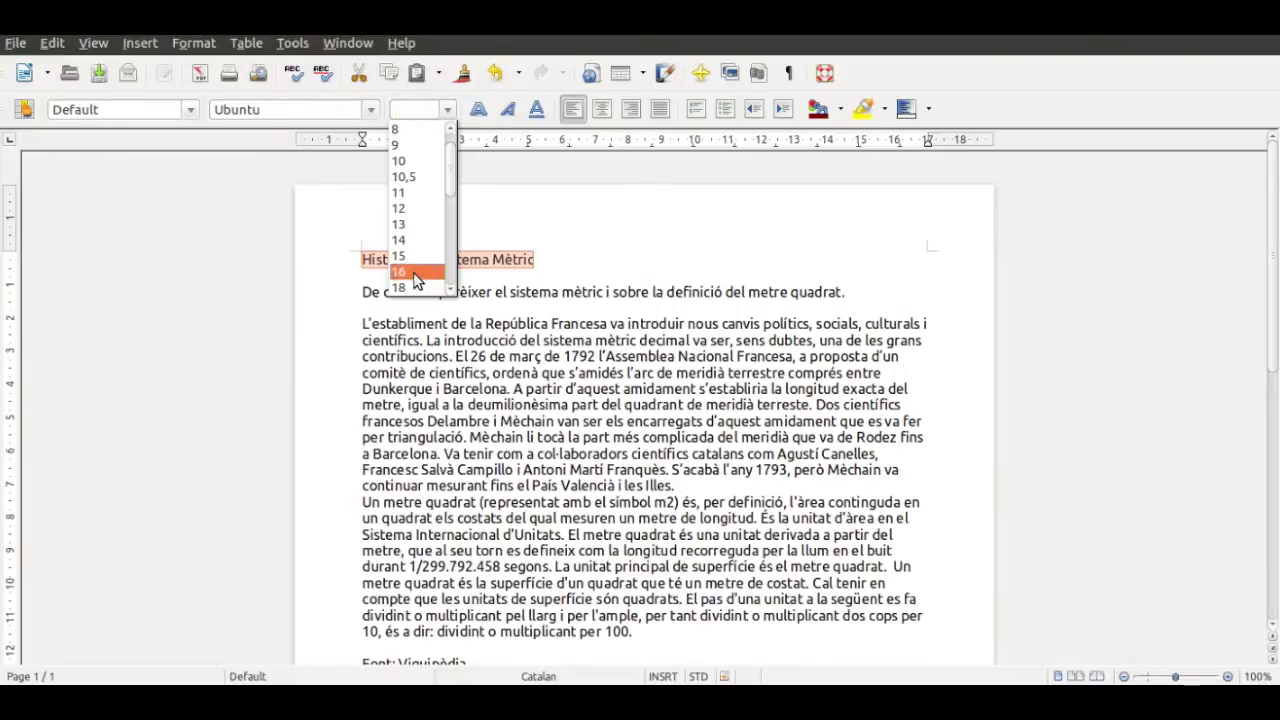
pyautogui.click(414, 273)
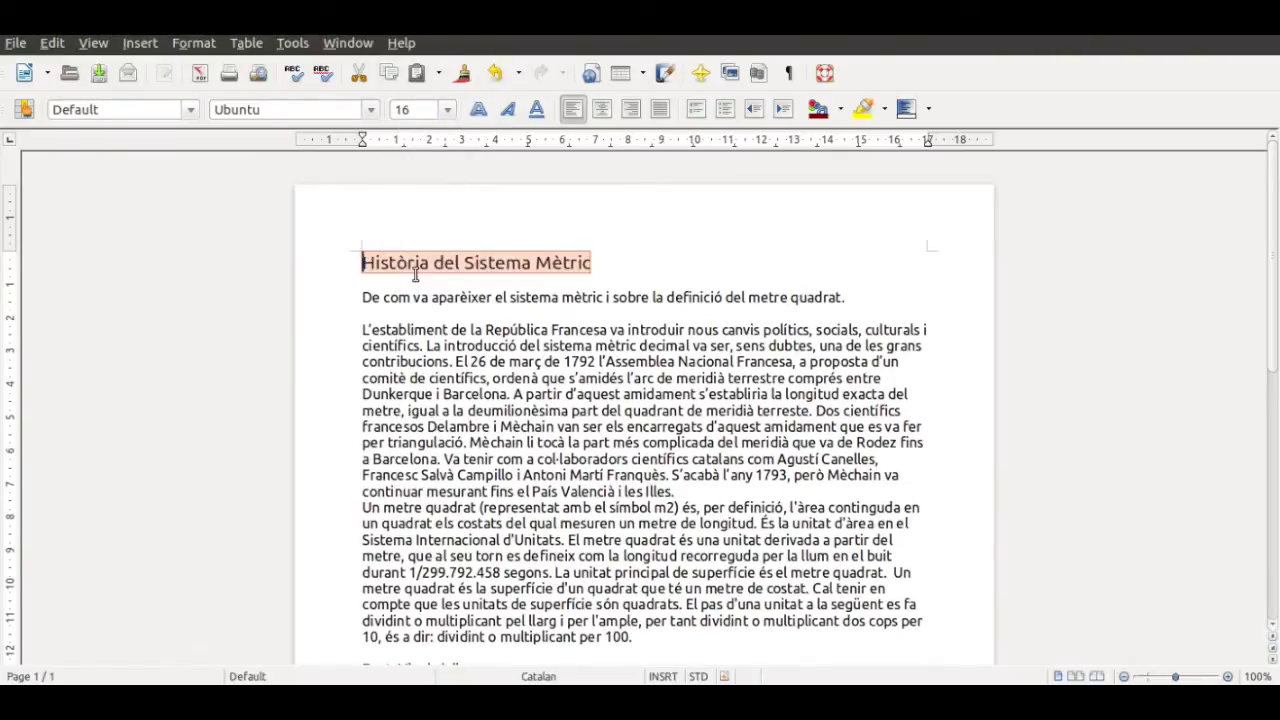
pyautogui.click(479, 111)
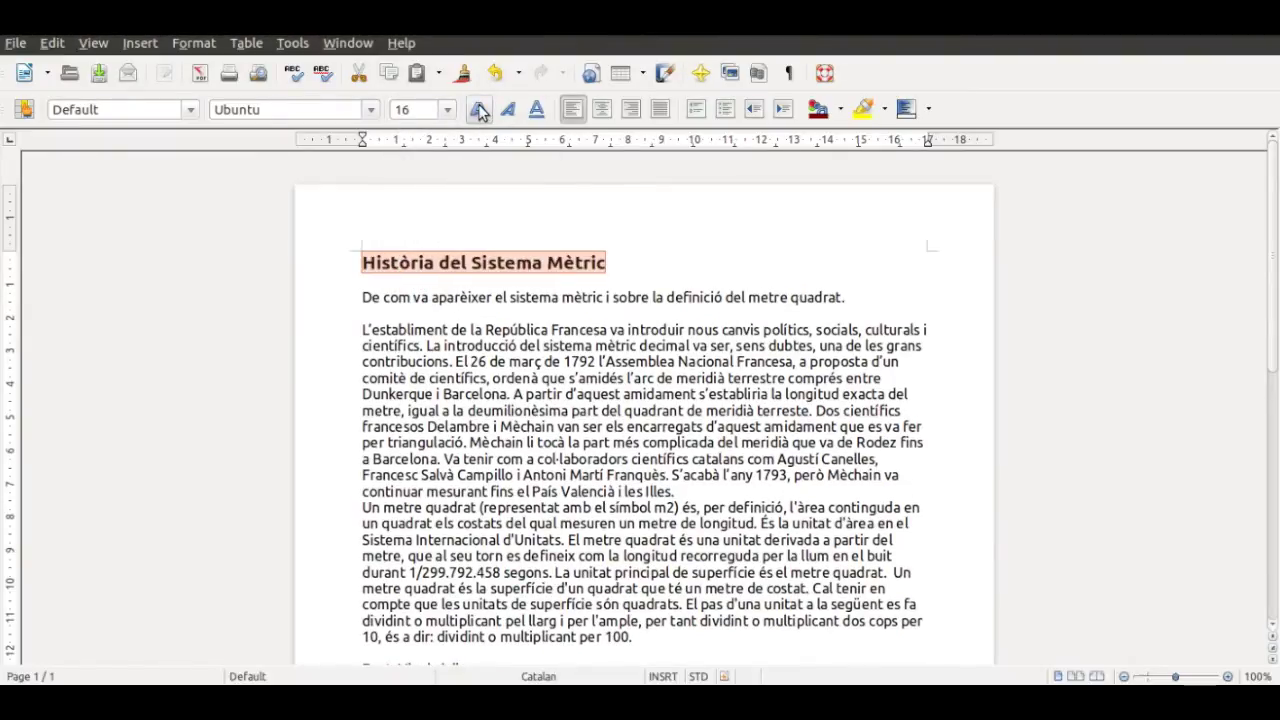
# Give the title the Small capitals font effect and centre it
pyautogui.click(195, 45)
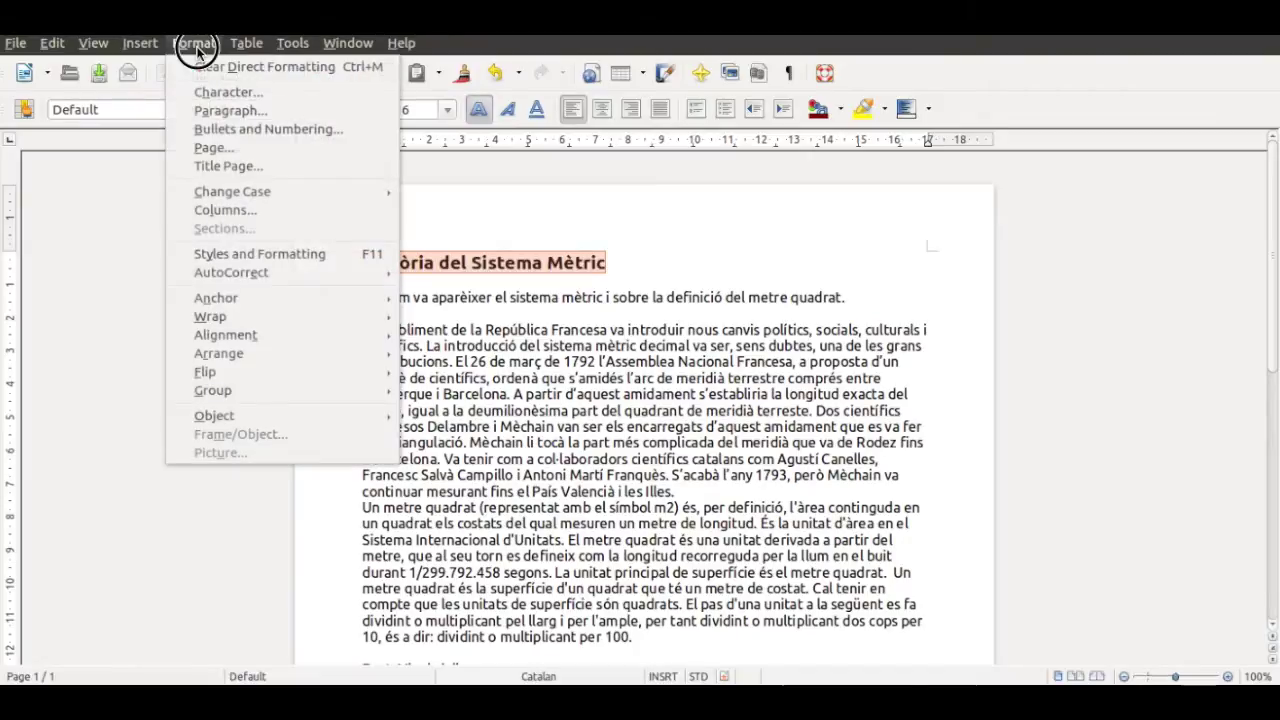
pyautogui.click(201, 88)
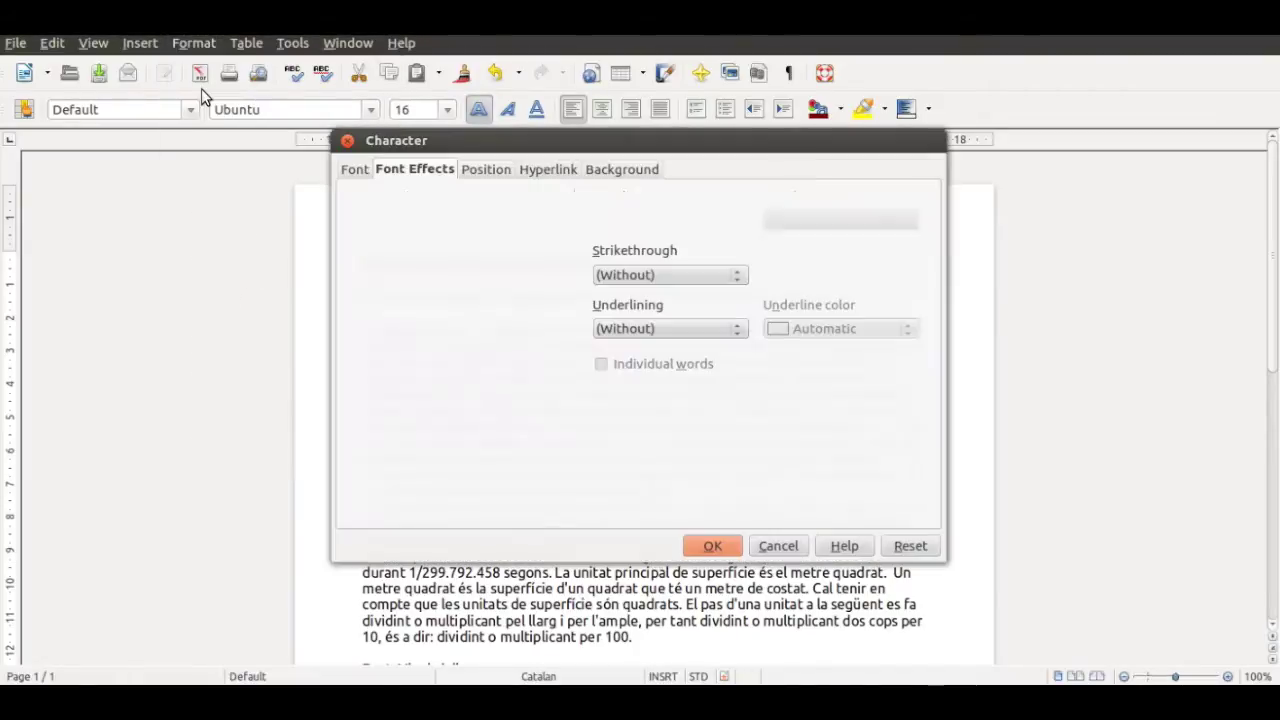
pyautogui.click(354, 170)
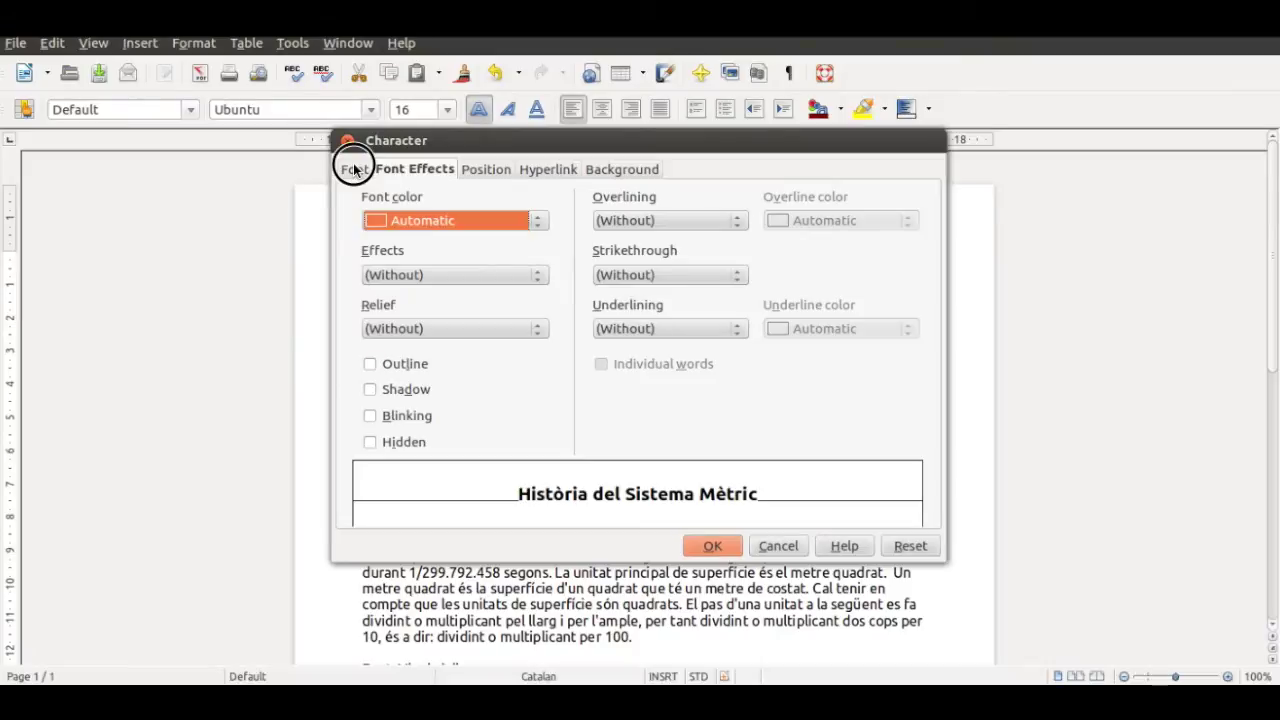
pyautogui.click(448, 170)
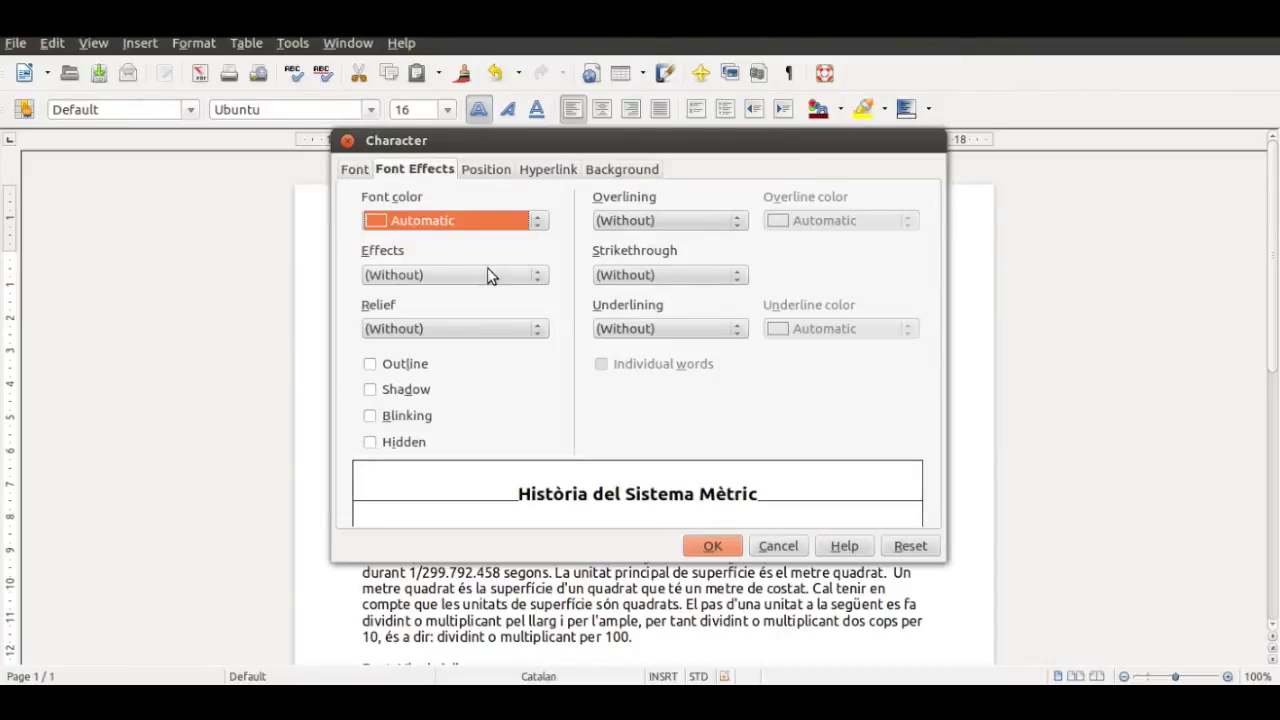
pyautogui.click(538, 276)
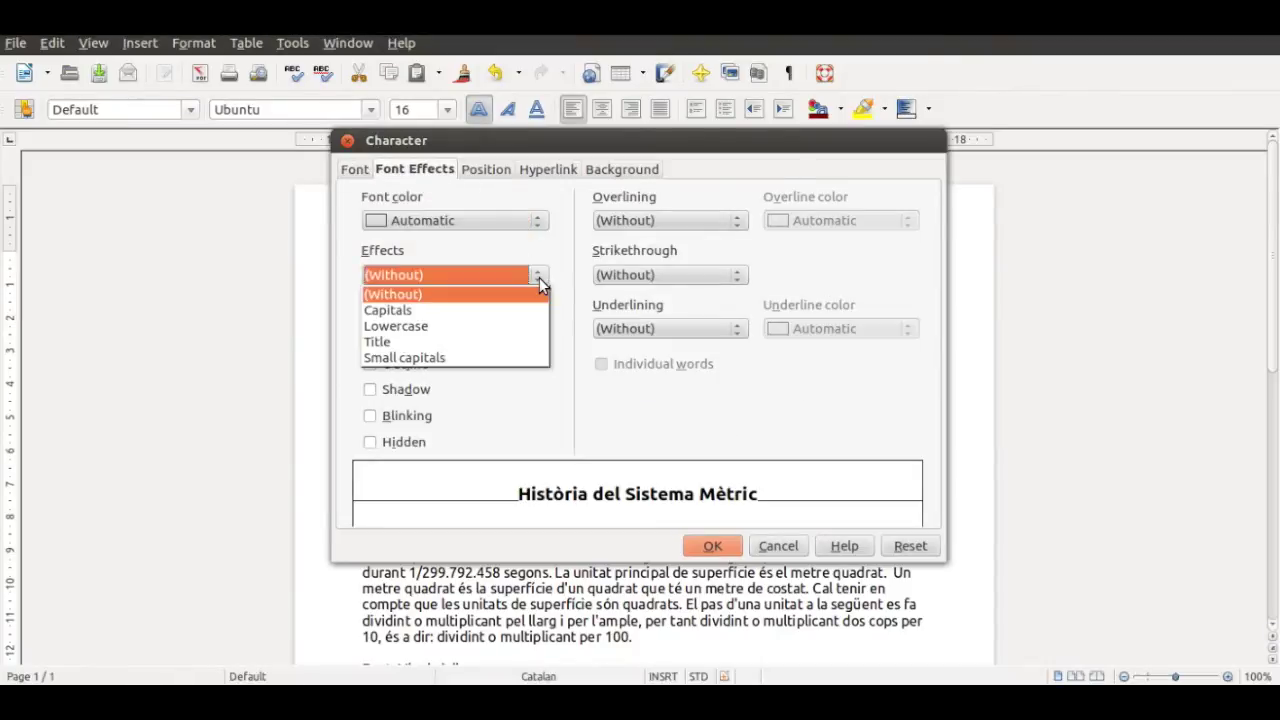
pyautogui.click(490, 359)
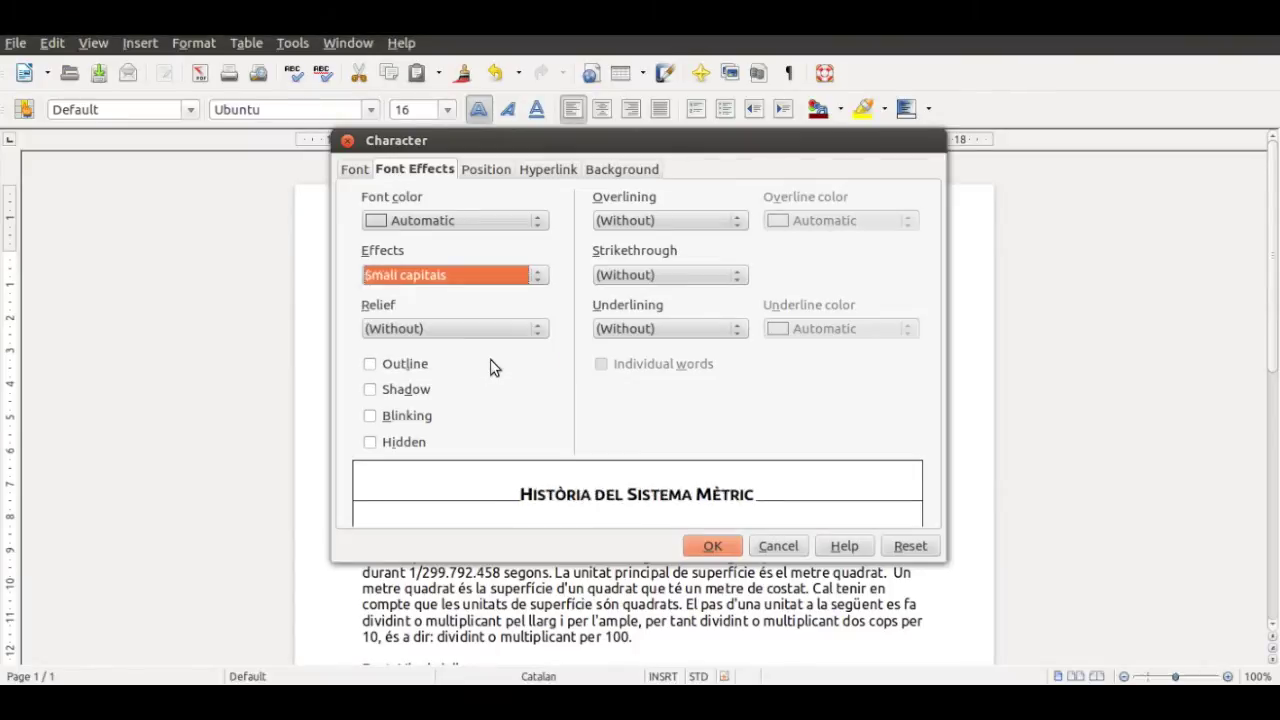
pyautogui.click(713, 548)
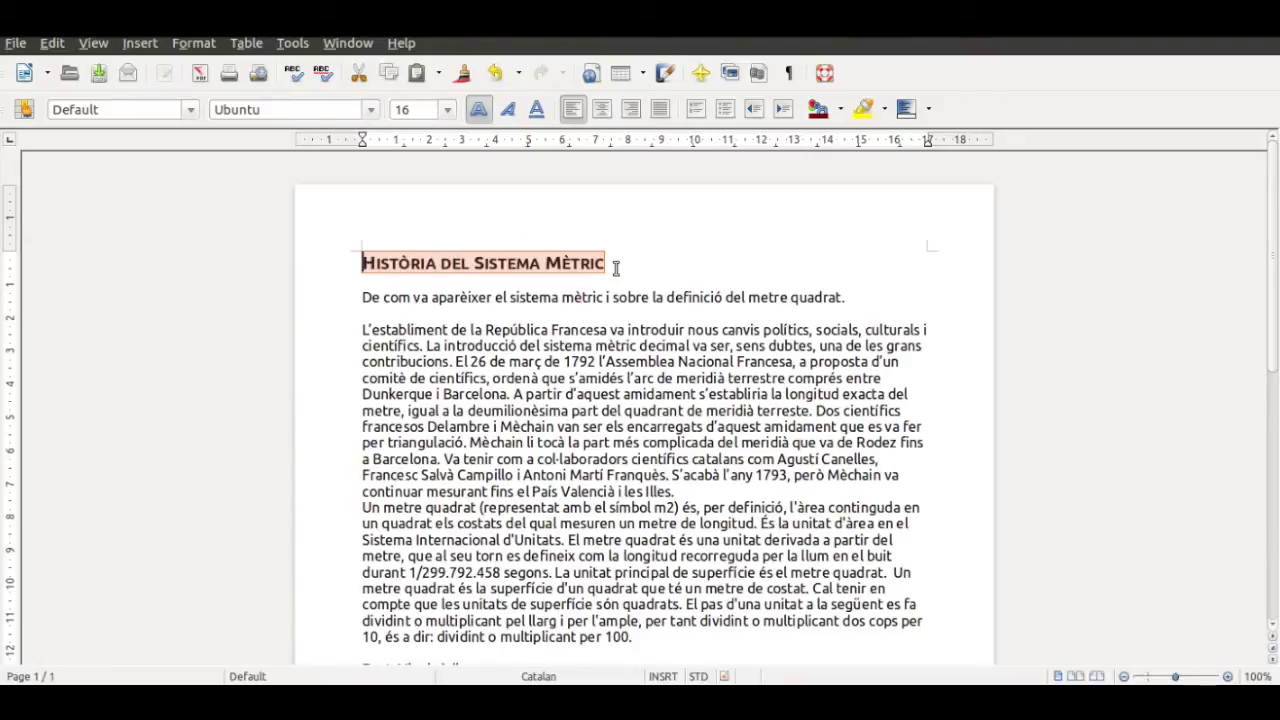
pyautogui.click(603, 112)
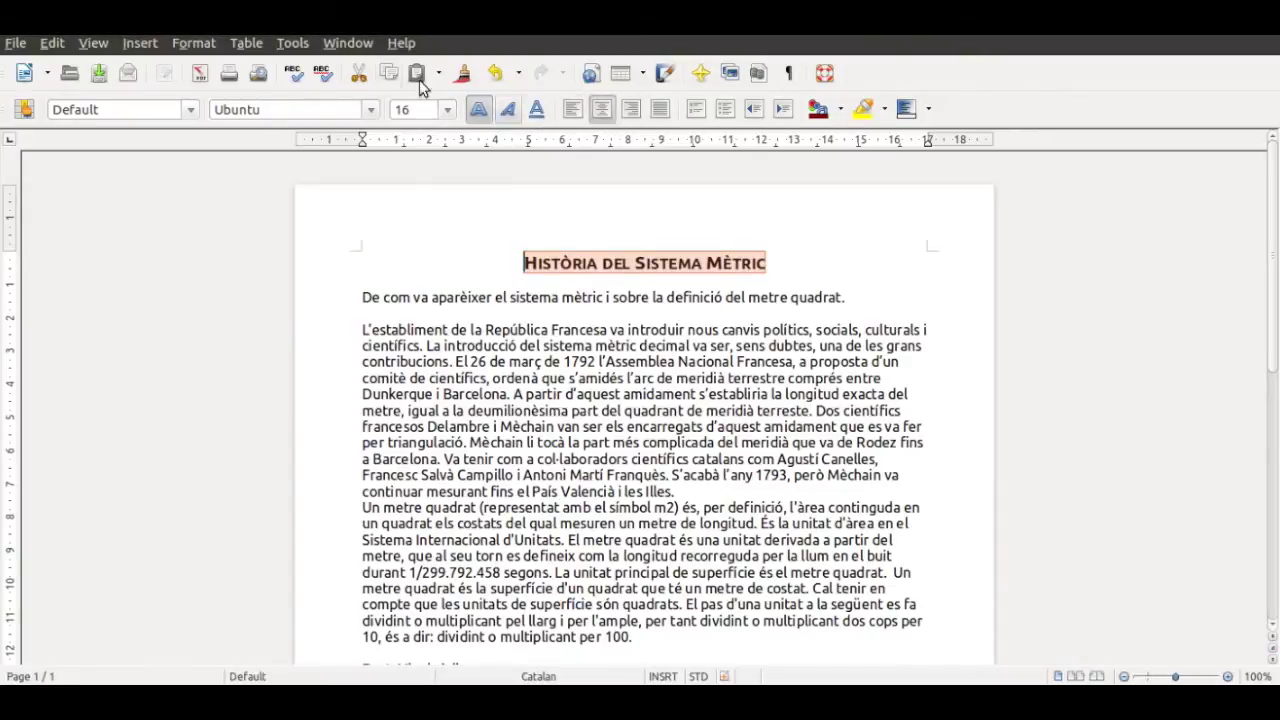
# Expand the title's character spacing by 2.0 pt, then deselect it
pyautogui.click(196, 45)
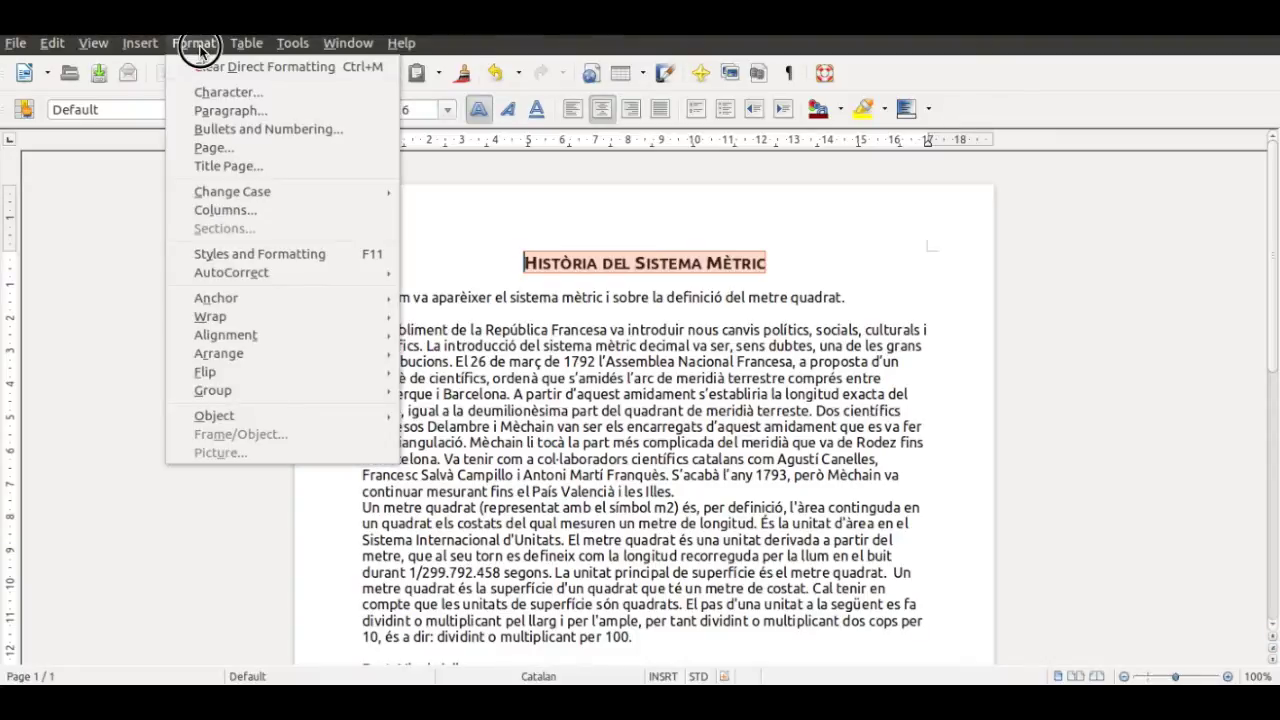
pyautogui.click(200, 92)
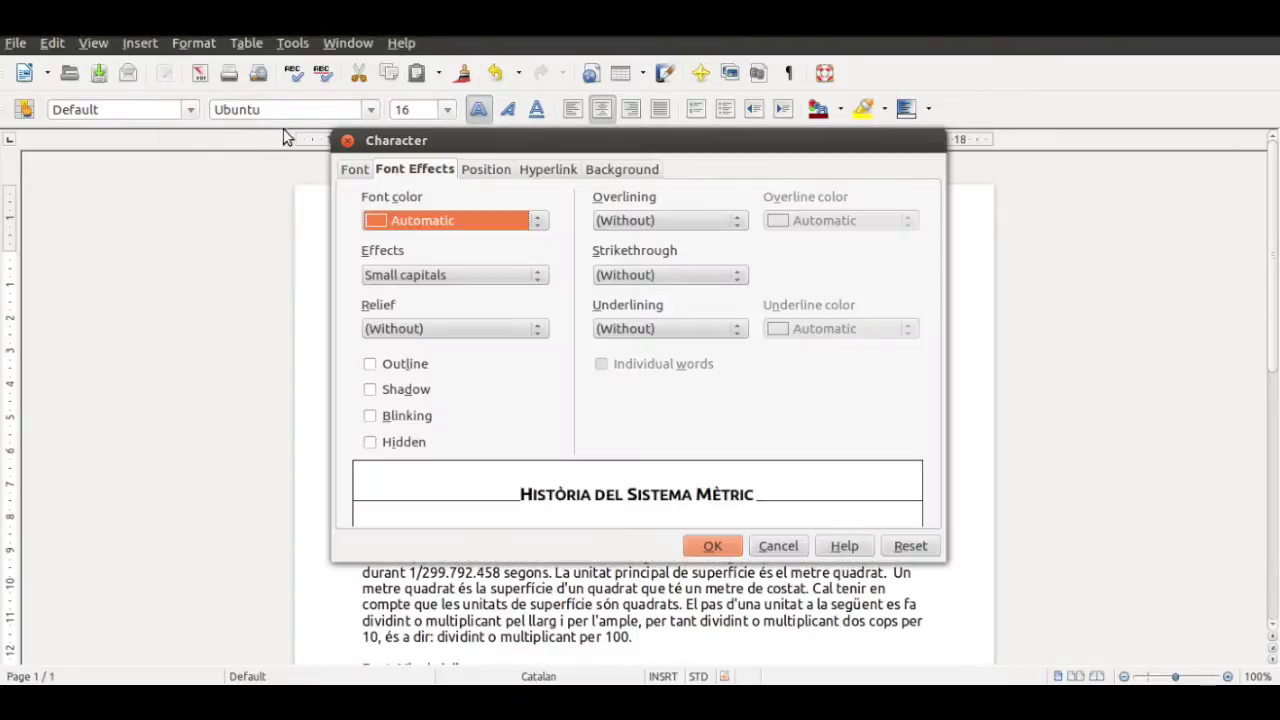
pyautogui.click(487, 172)
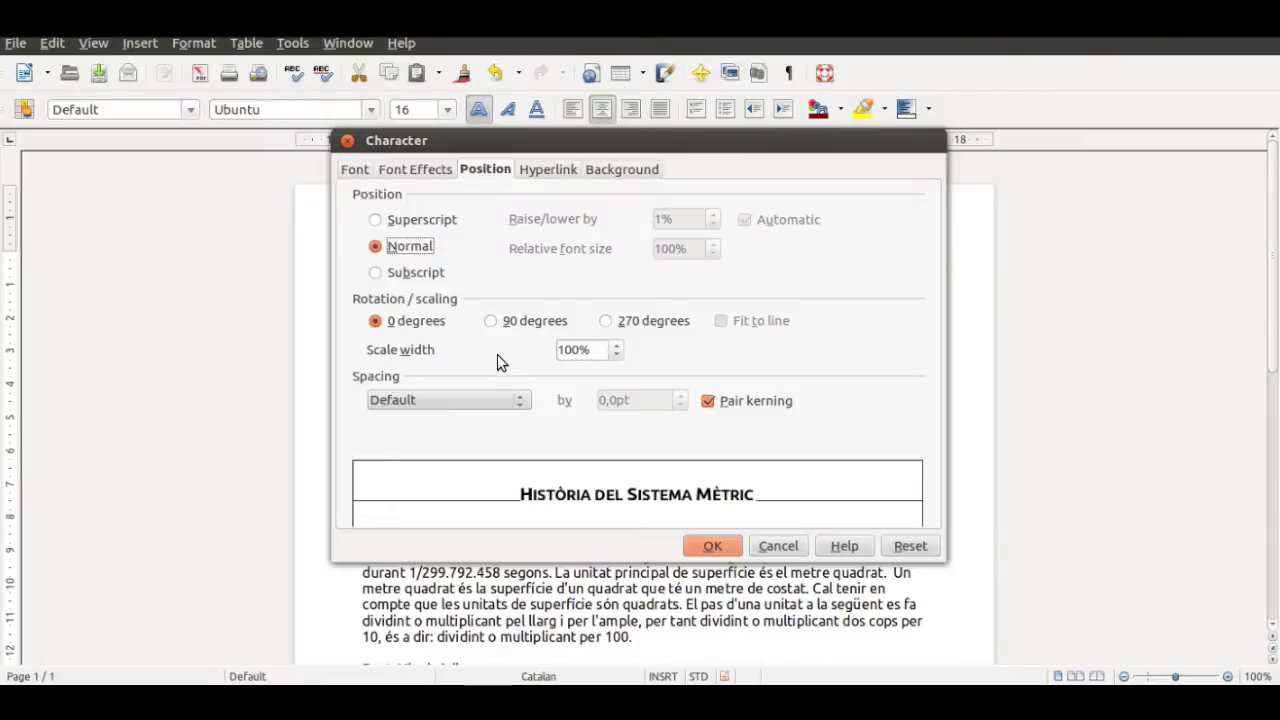
pyautogui.click(523, 403)
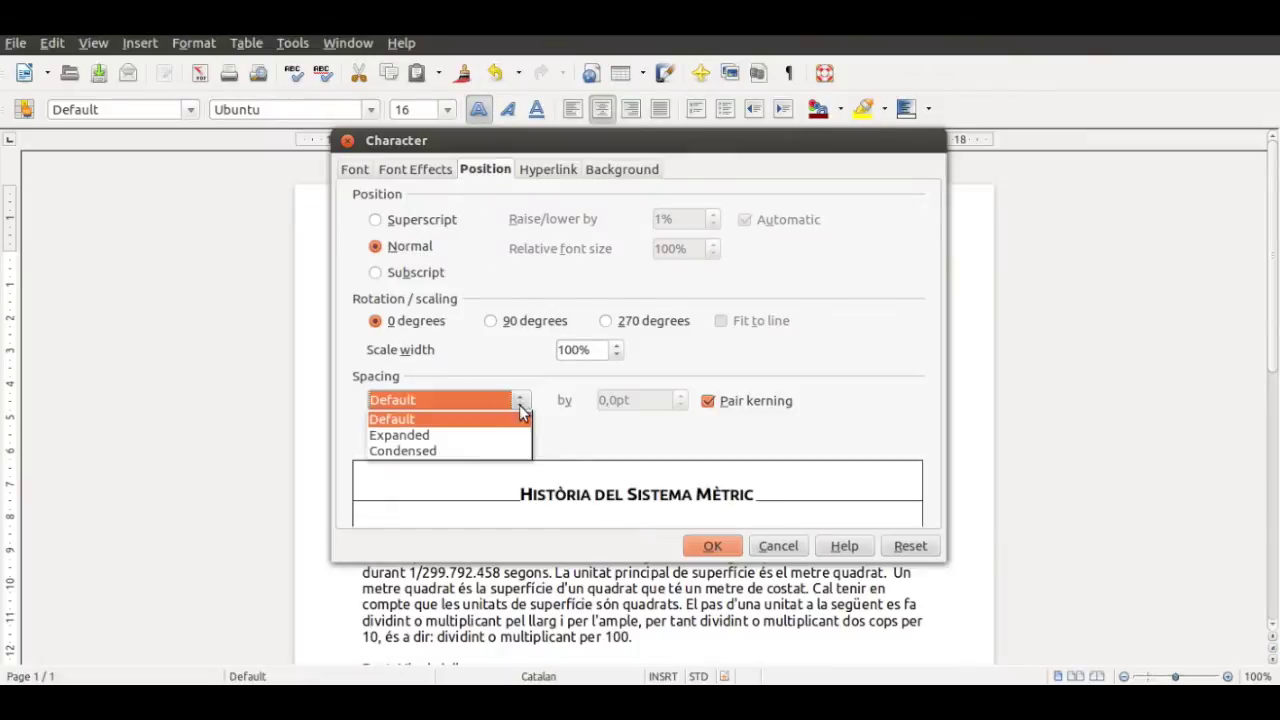
pyautogui.click(503, 440)
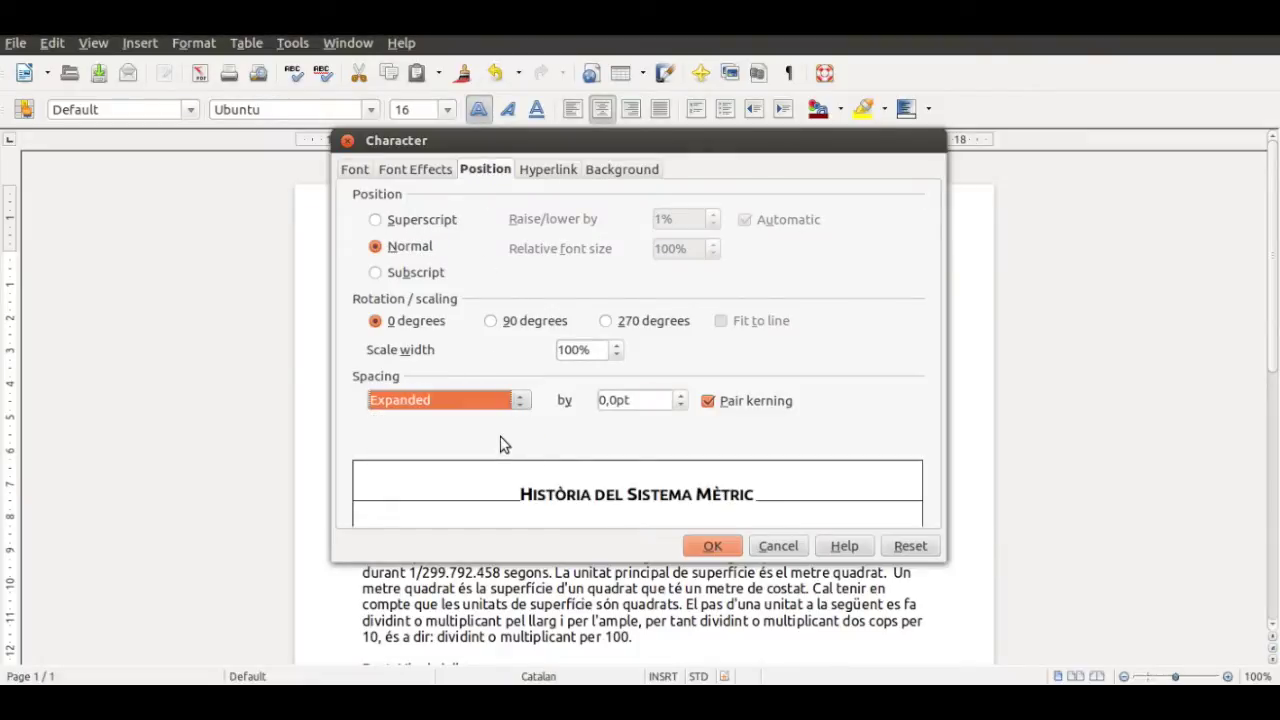
pyautogui.click(682, 395)
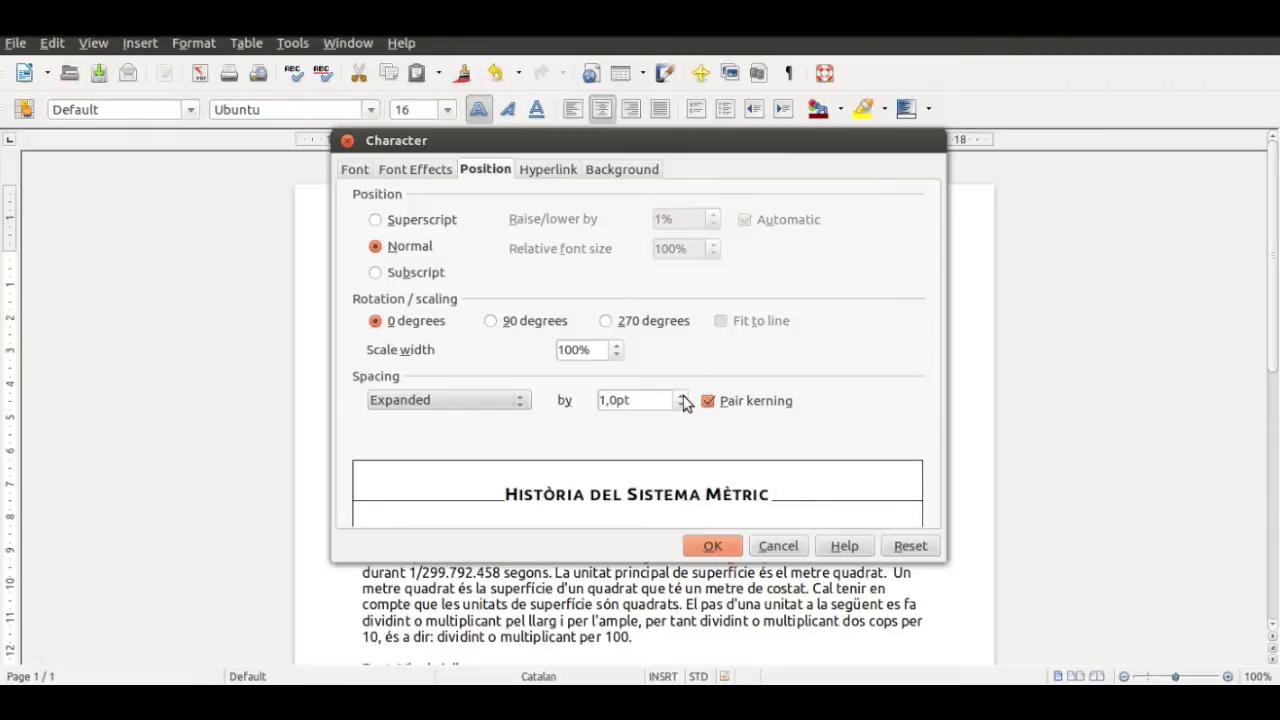
pyautogui.click(682, 395)
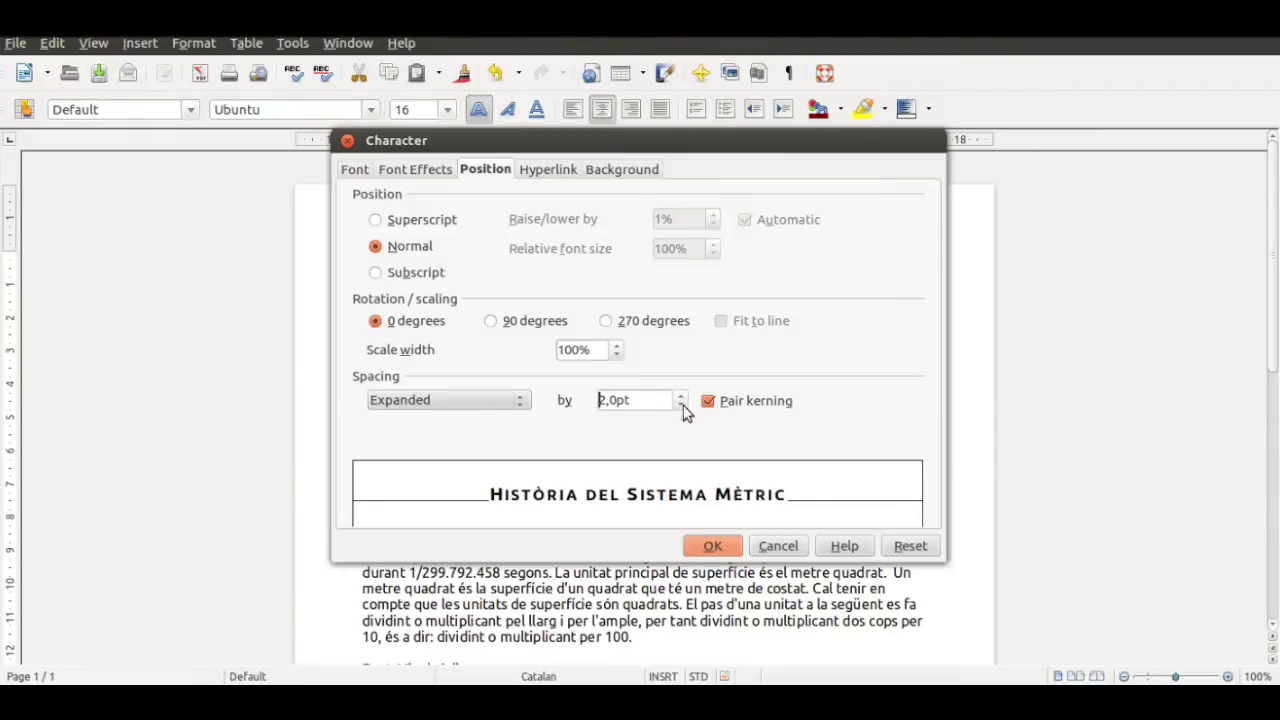
pyautogui.click(701, 548)
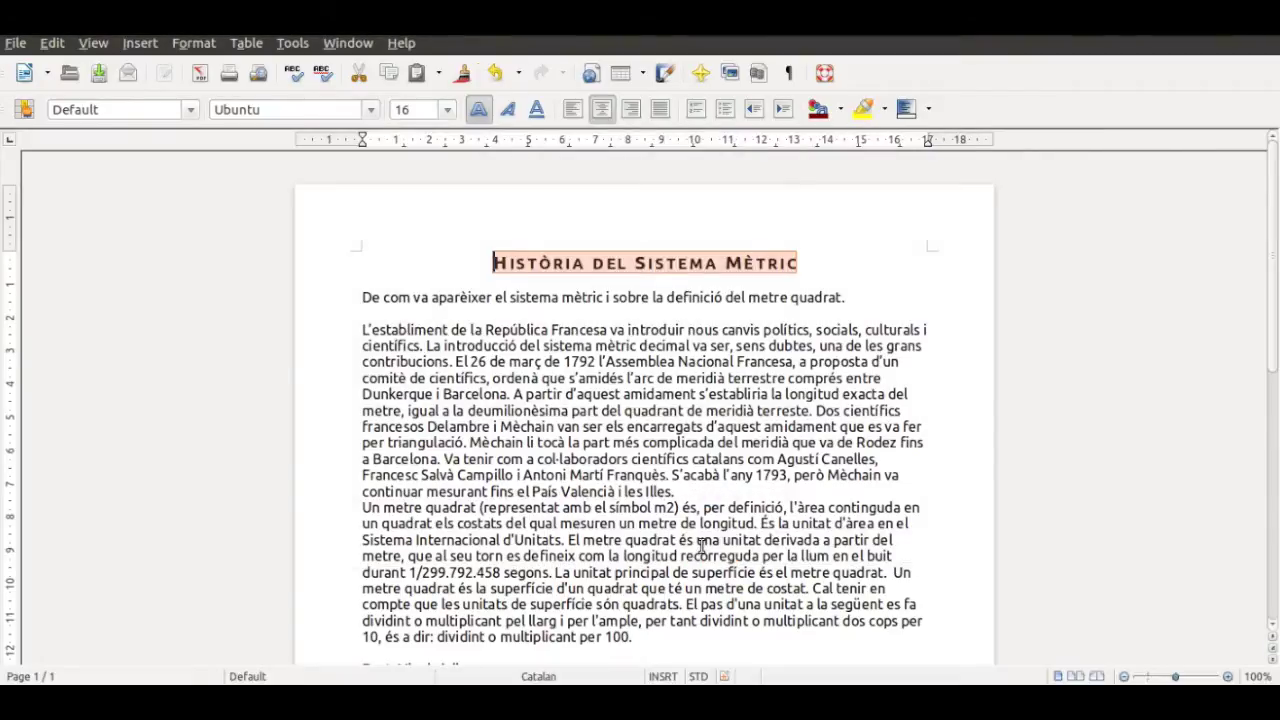
pyautogui.click(690, 300)
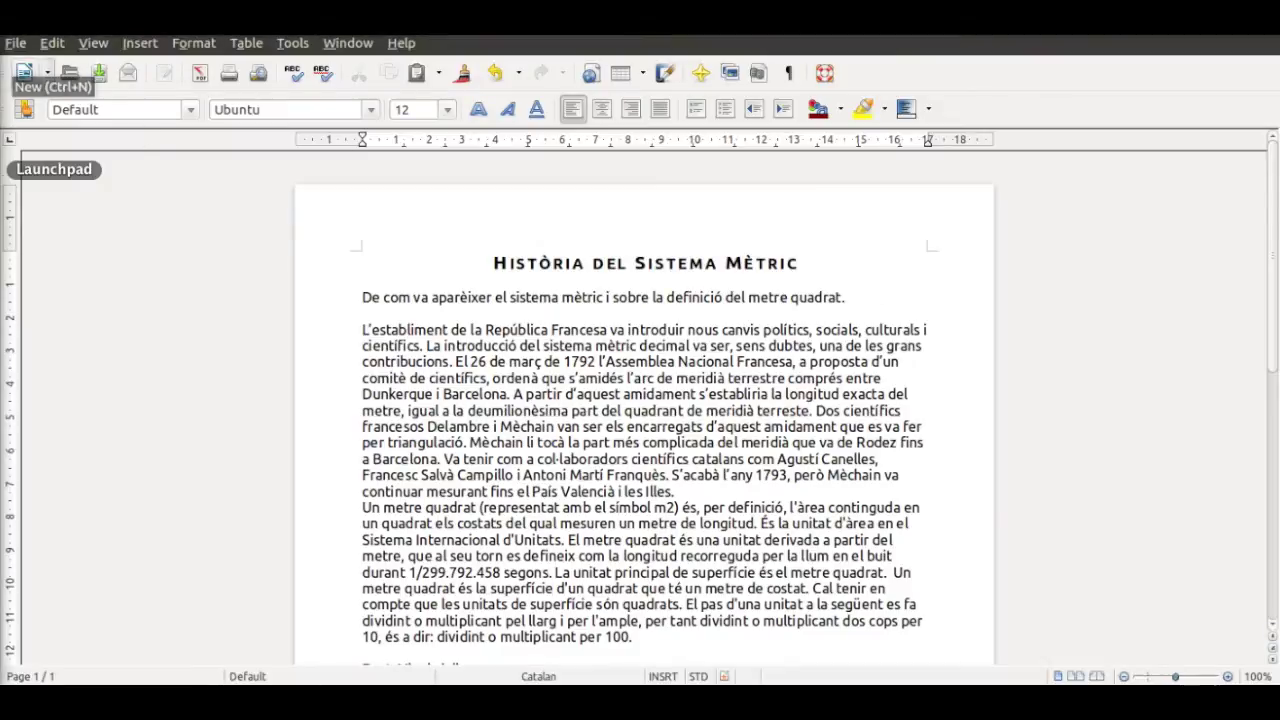
pyautogui.click(4, 202)
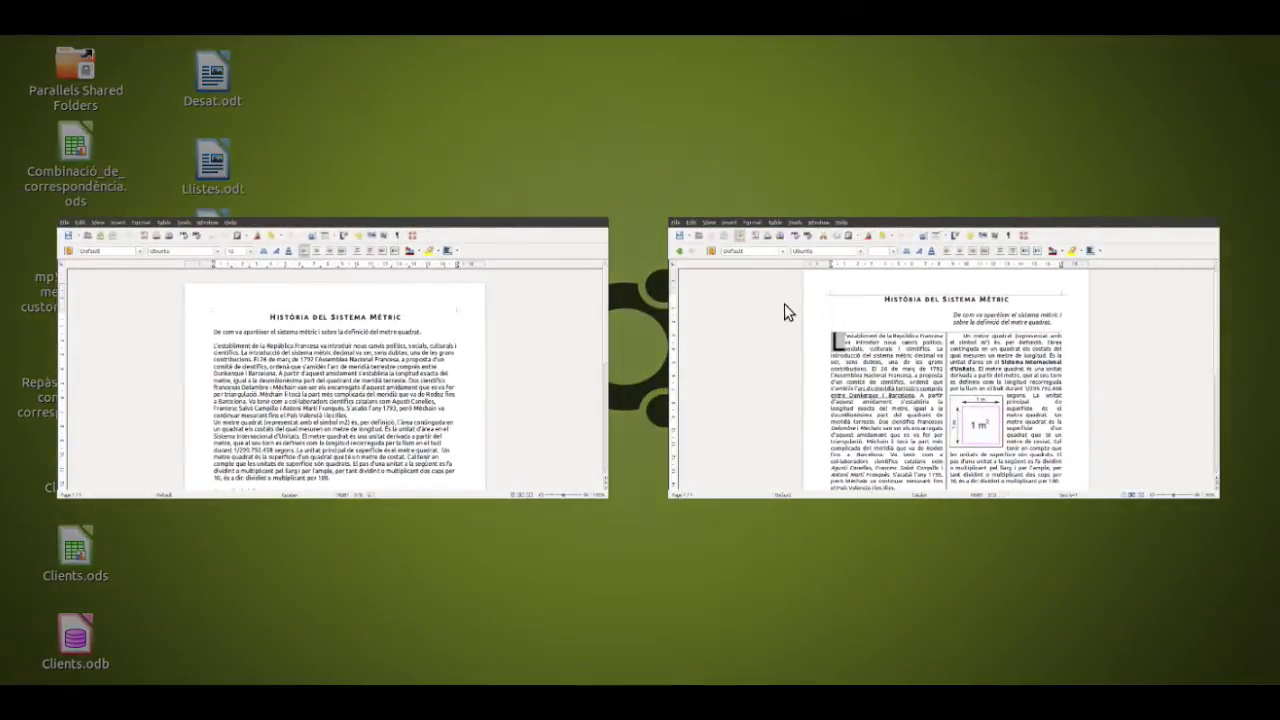
pyautogui.click(777, 306)
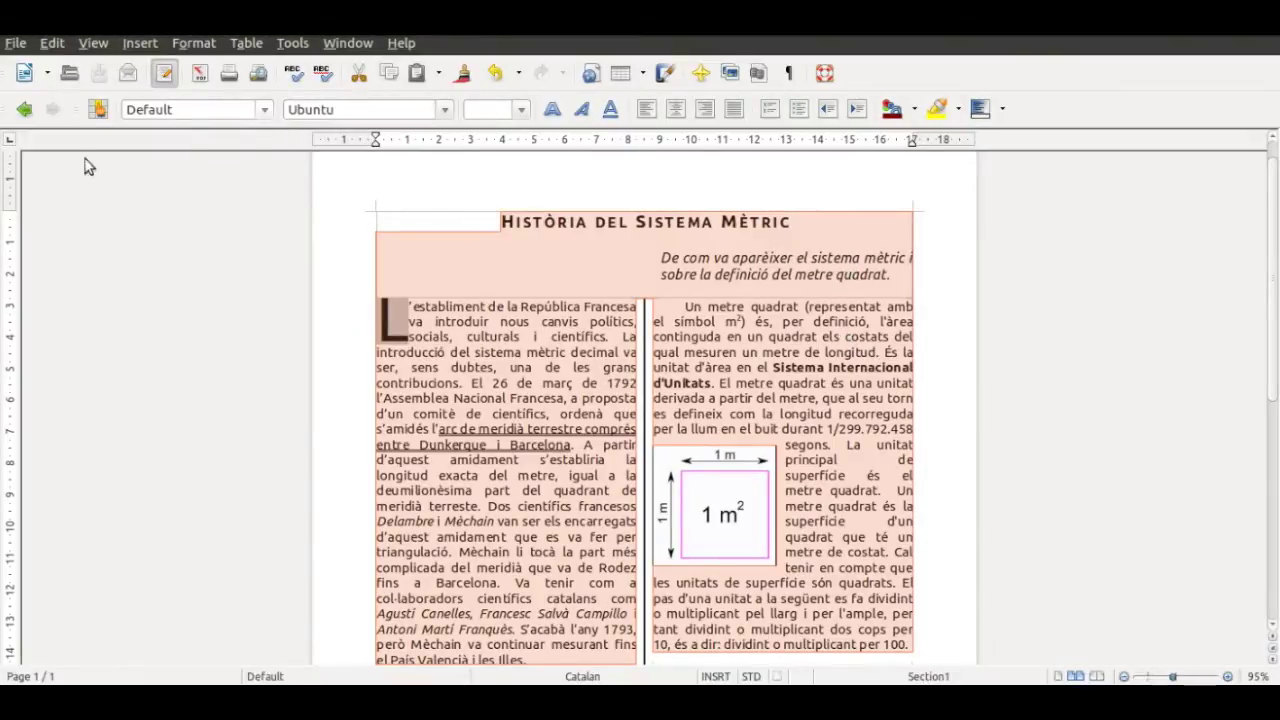
pyautogui.click(6, 202)
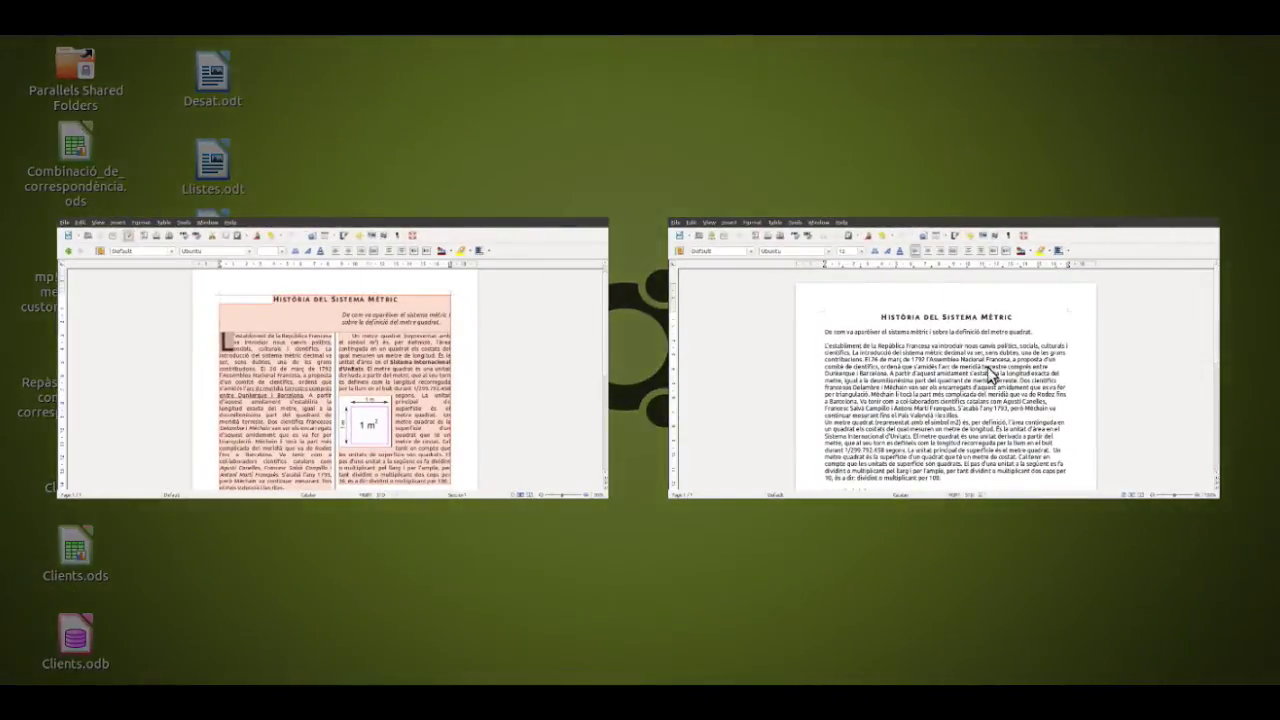
pyautogui.click(985, 371)
# Select the subtitle line and set it to 13 pt
pyautogui.tripleClick(609, 297)
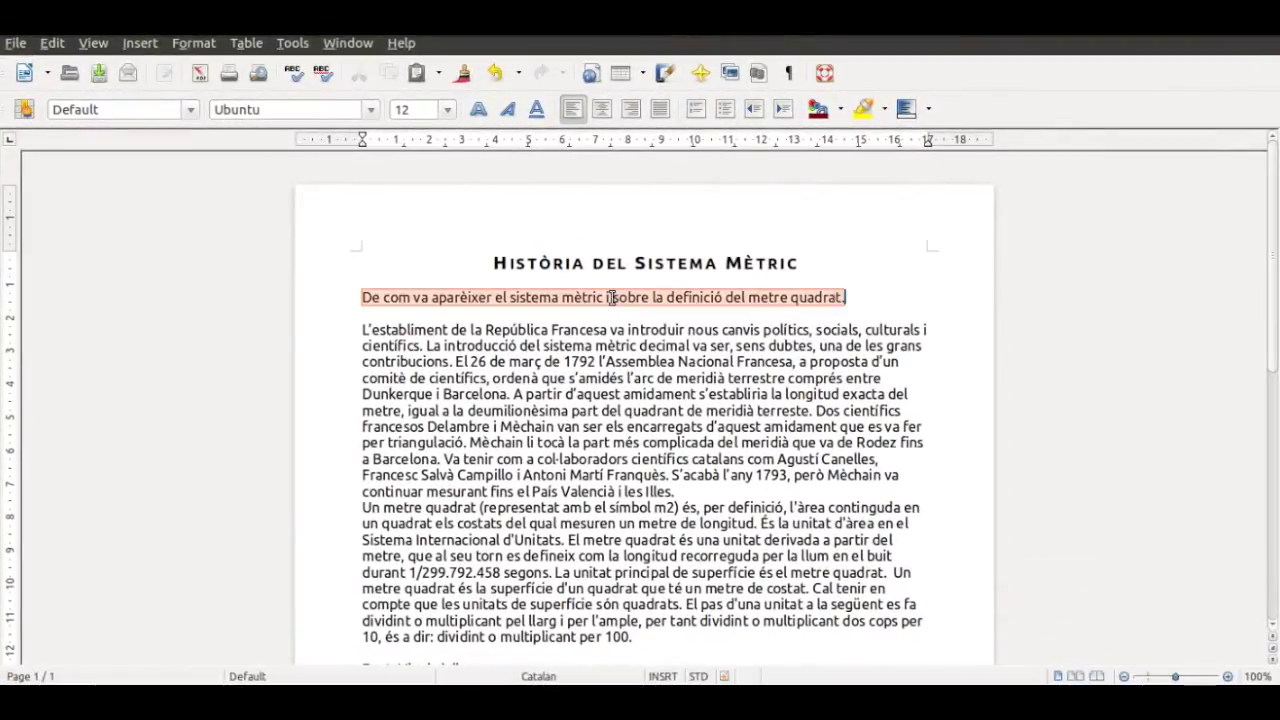
pyautogui.click(447, 110)
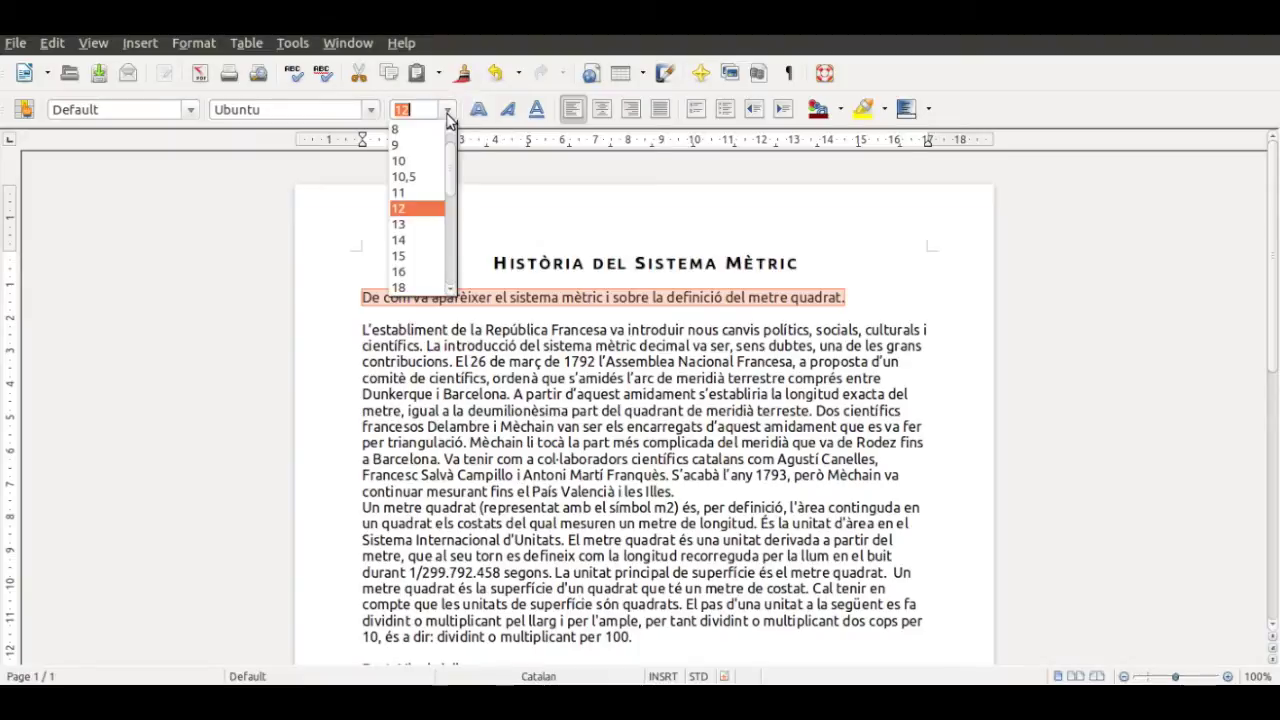
pyautogui.click(417, 224)
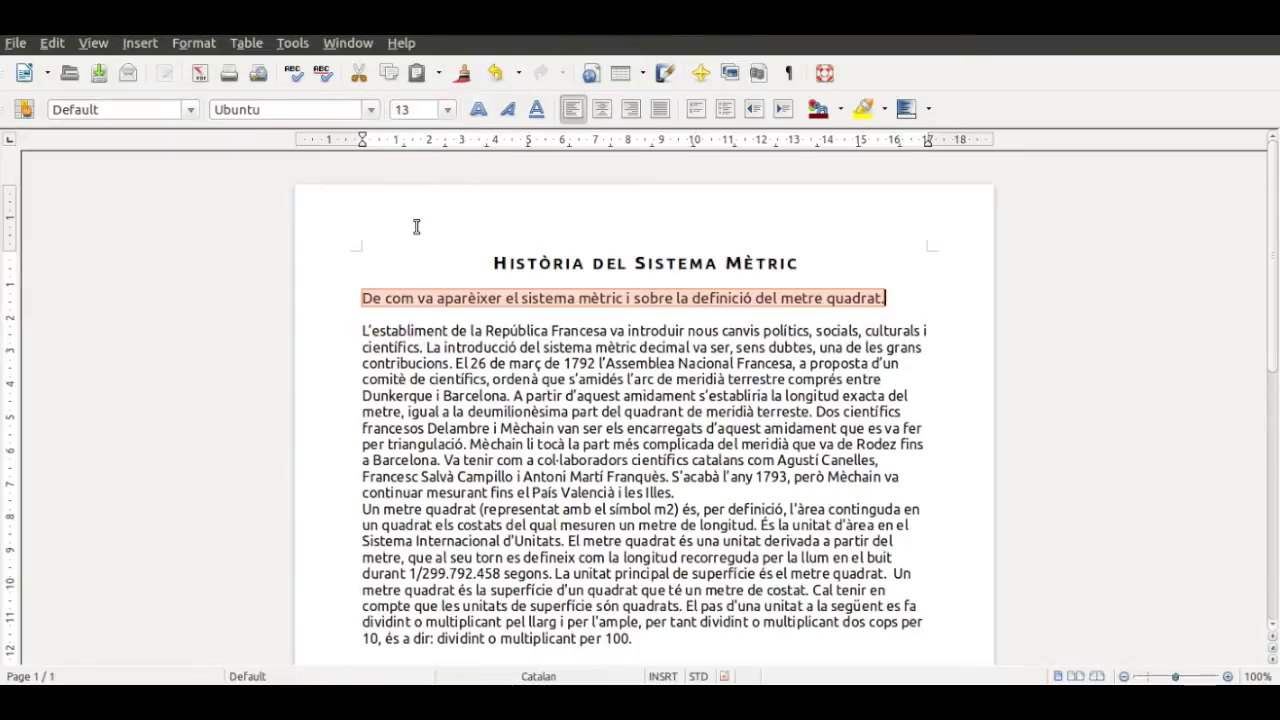
# Indent the subtitle 9 cm before text and make it italic
pyautogui.click(193, 43)
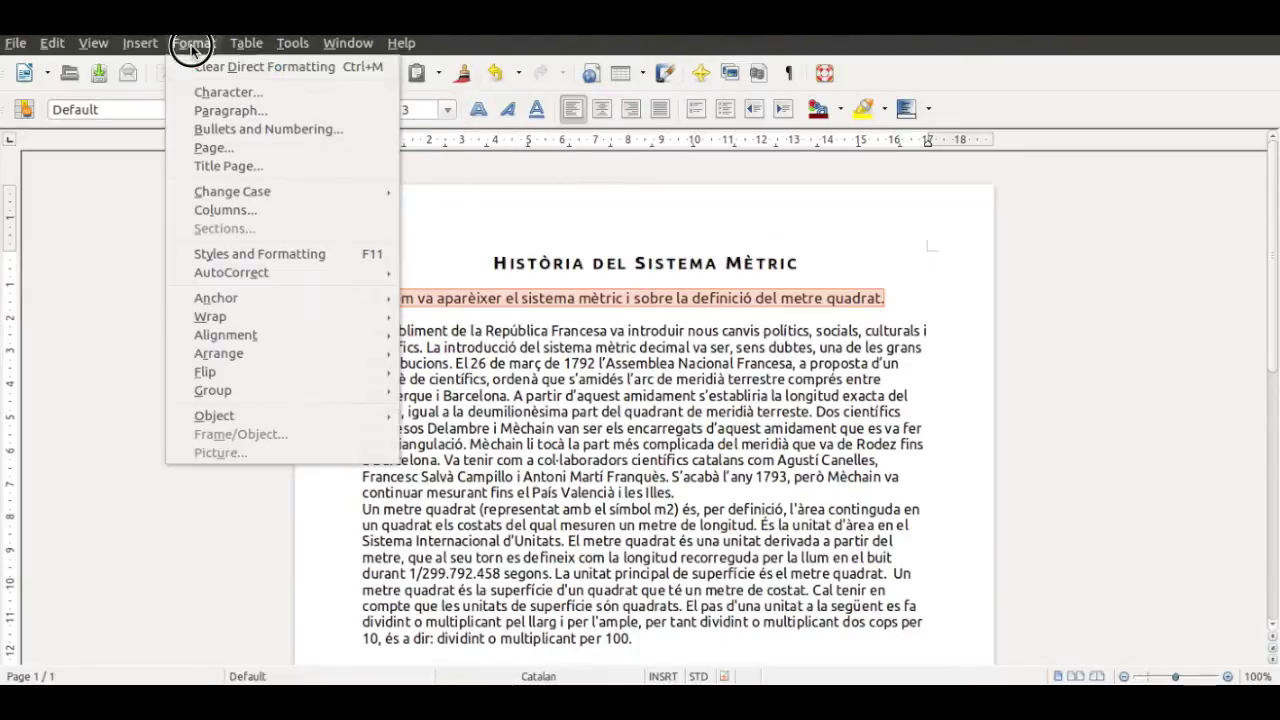
pyautogui.click(205, 110)
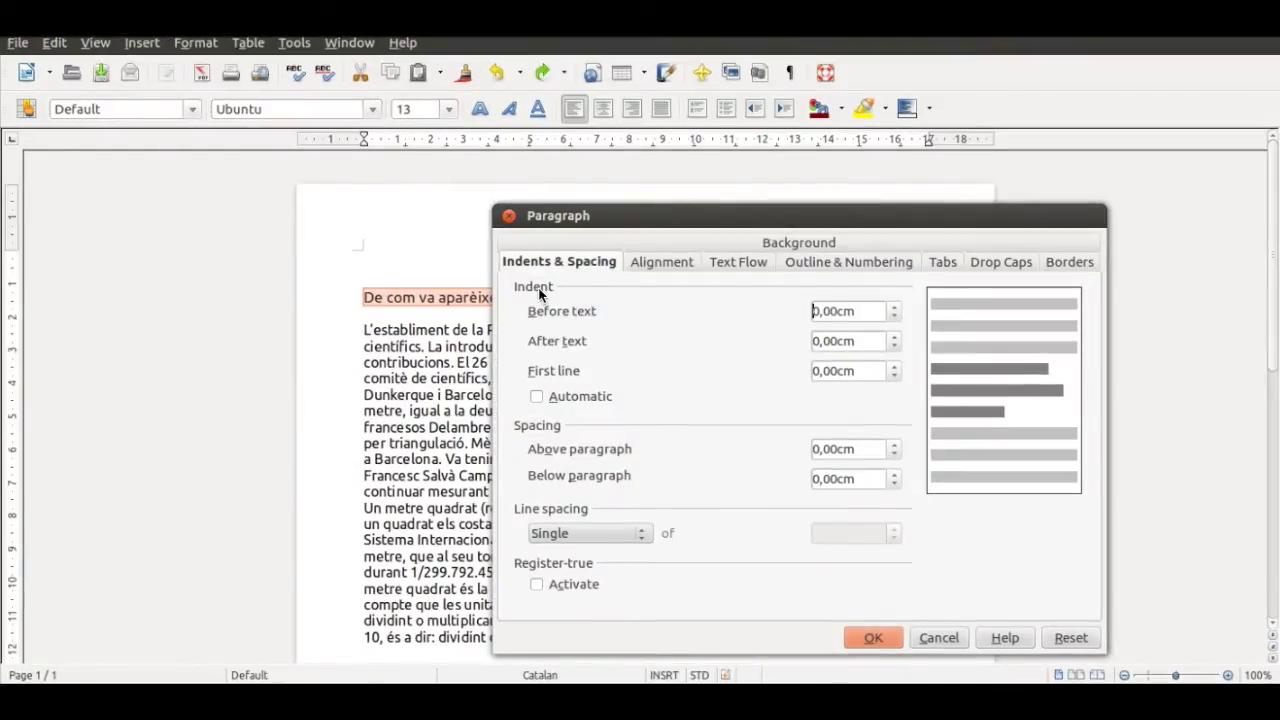
pyautogui.click(811, 311)
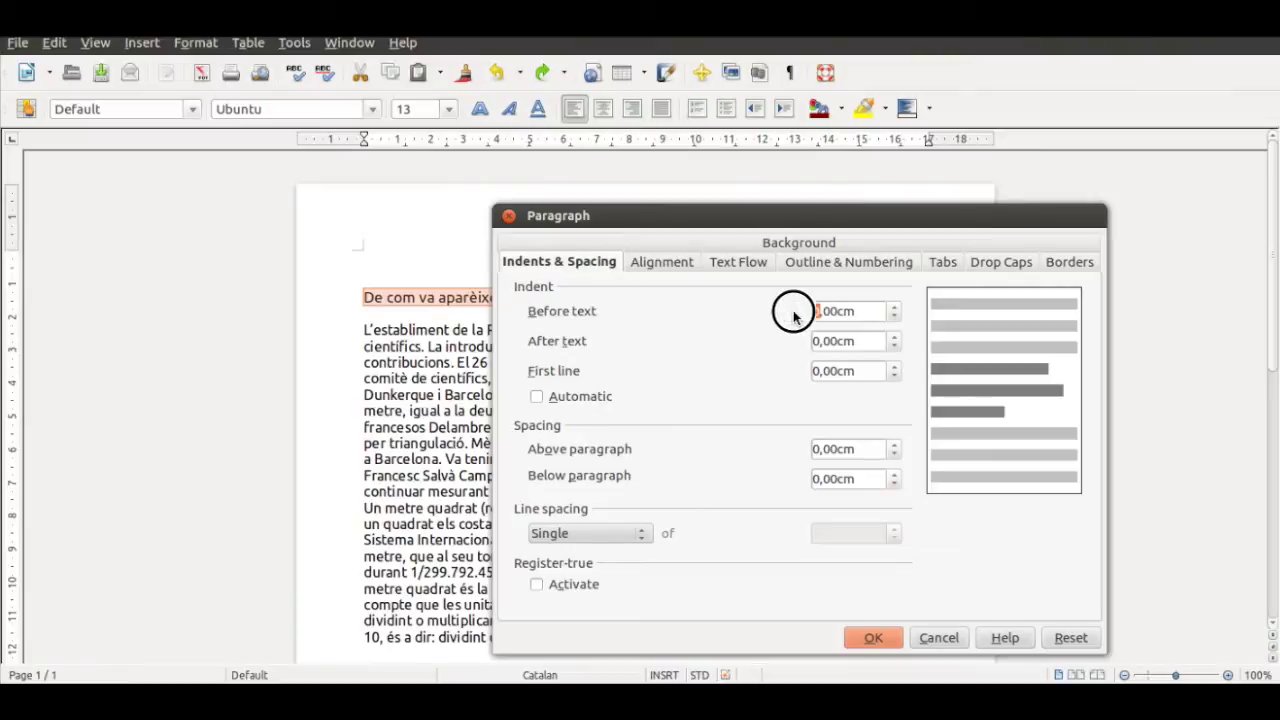
pyautogui.write('9')
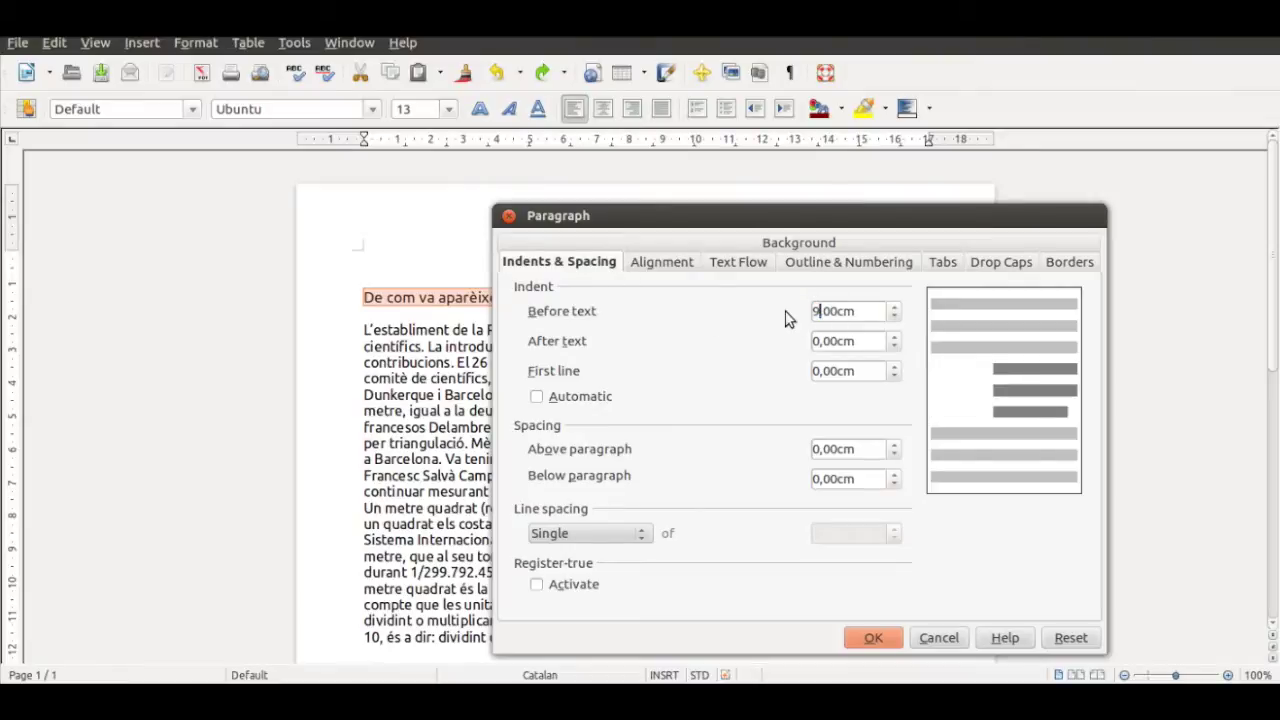
pyautogui.click(882, 648)
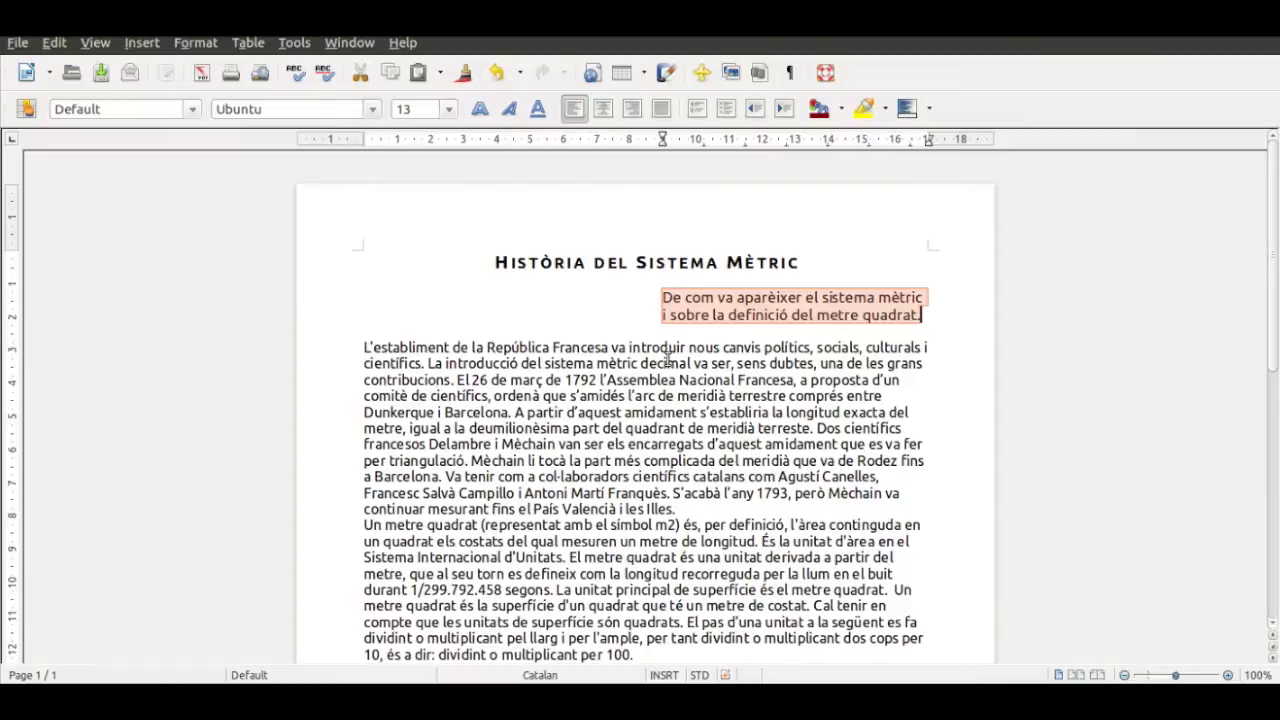
pyautogui.click(511, 109)
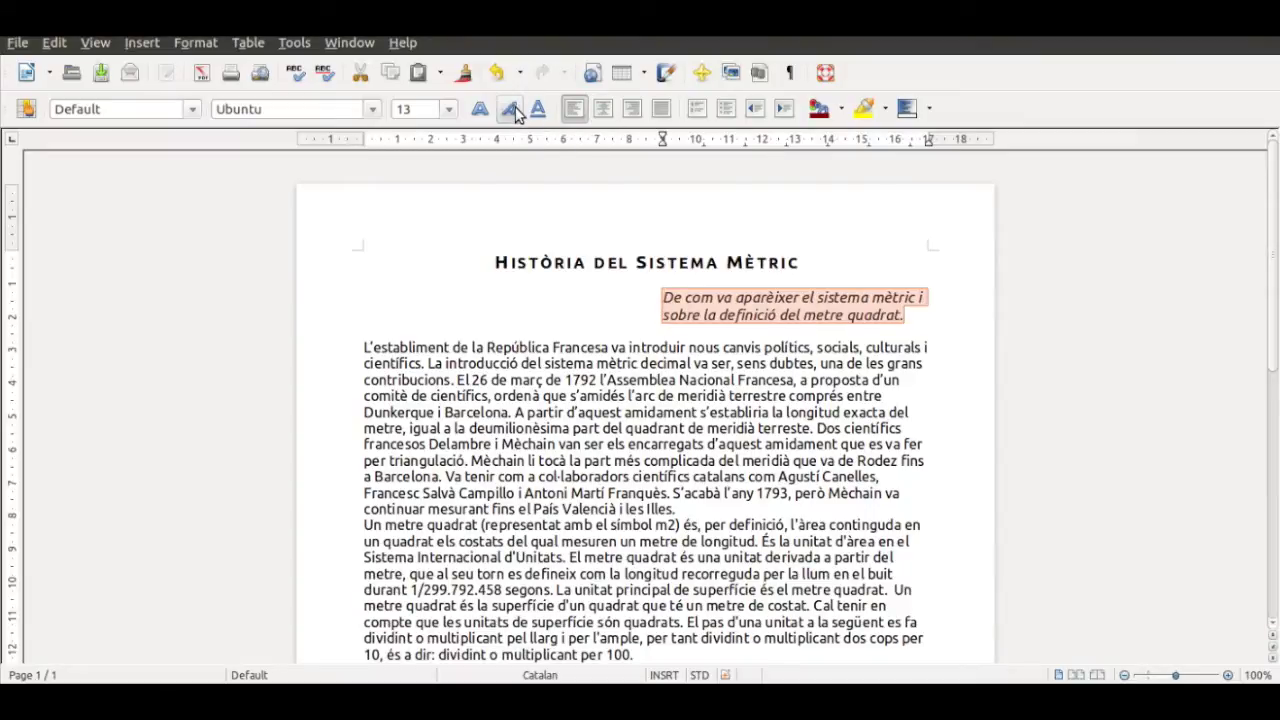
pyautogui.click(675, 305)
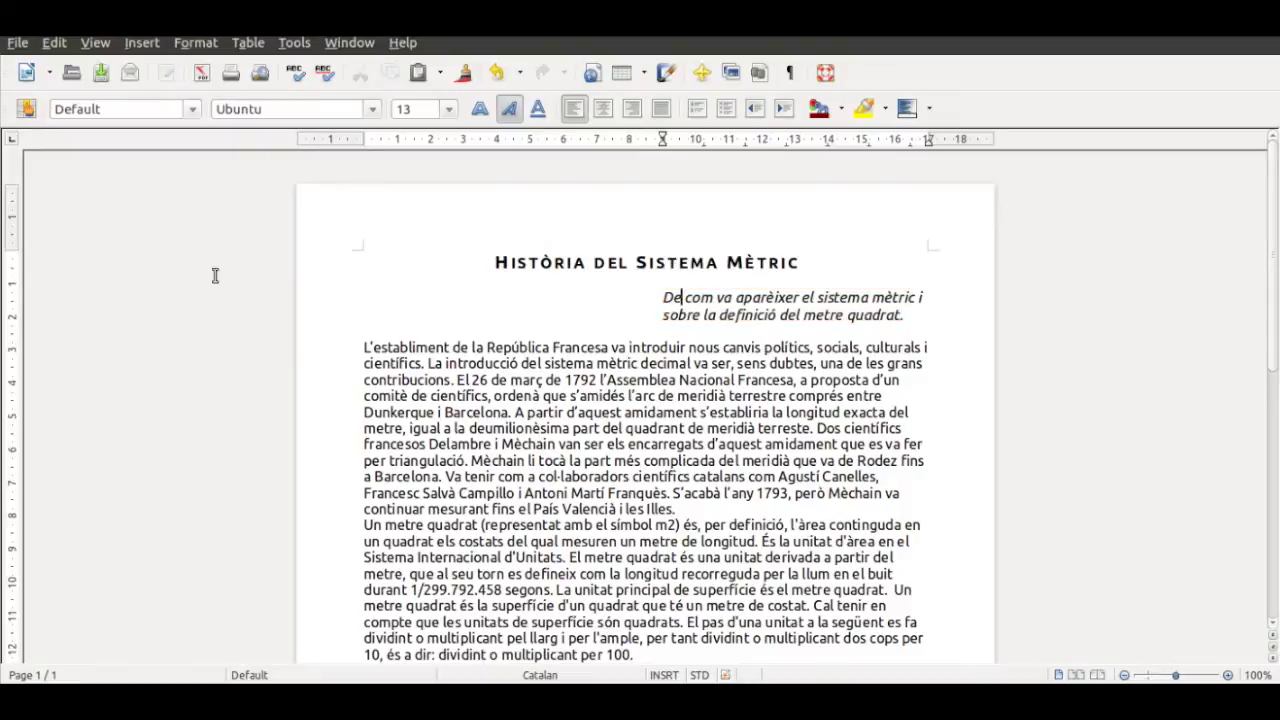
pyautogui.click(14, 205)
pyautogui.click(980, 380)
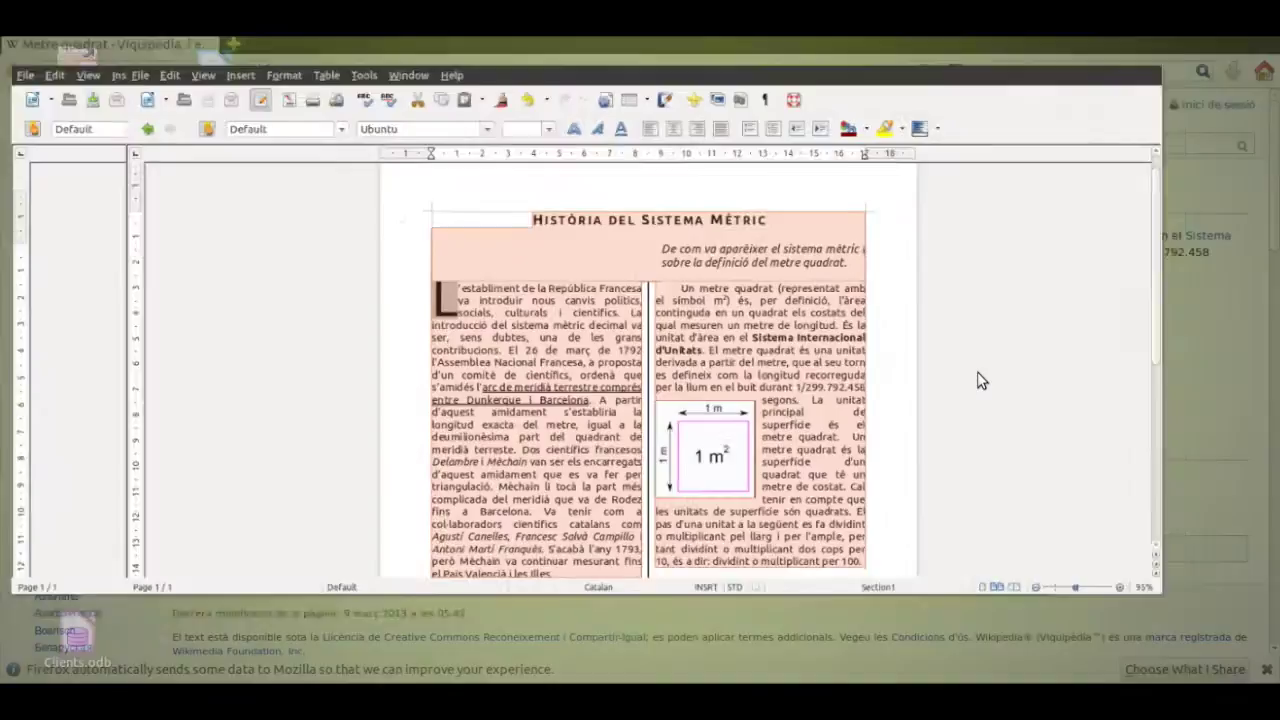
pyautogui.click(14, 205)
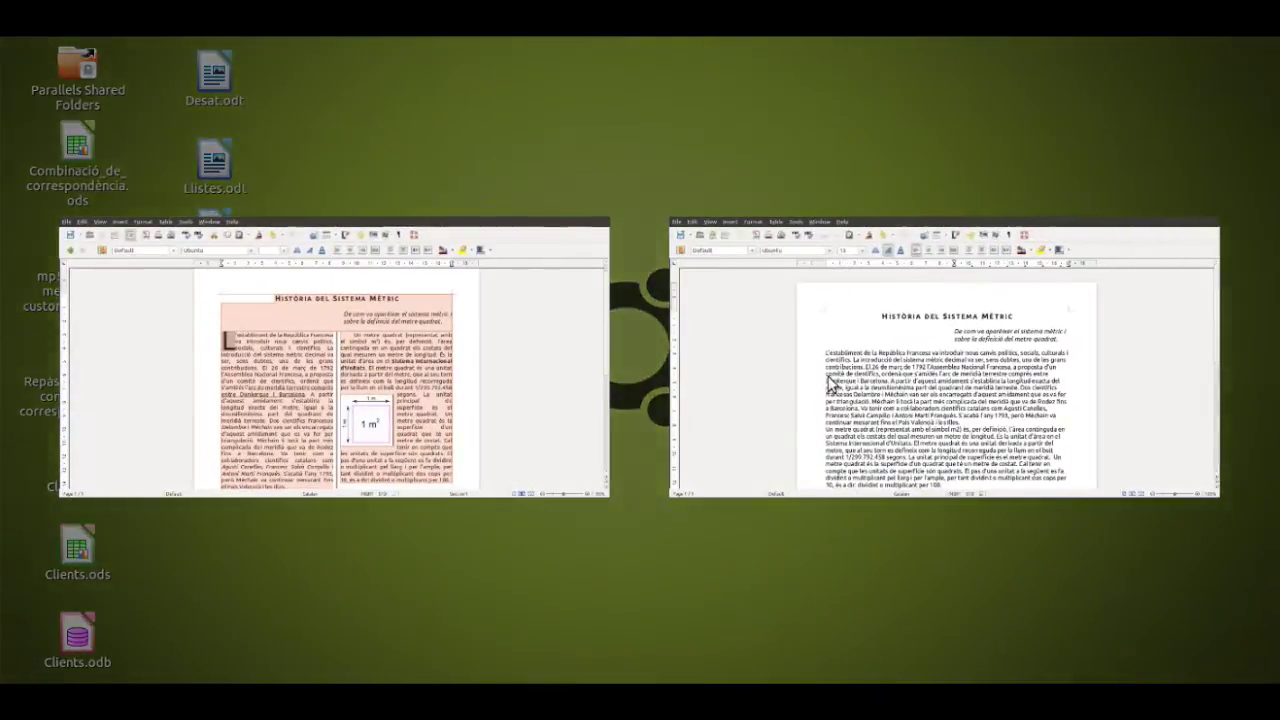
pyautogui.click(829, 383)
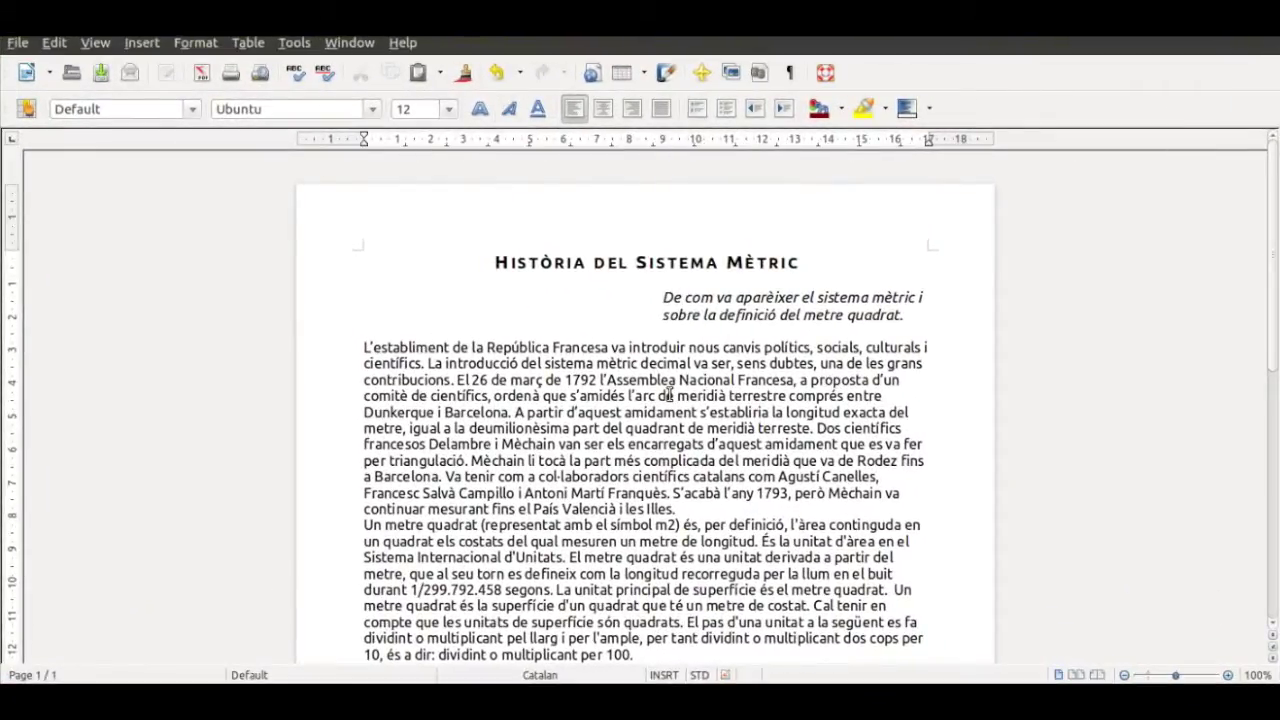
pyautogui.scroll(-3, 669, 394)
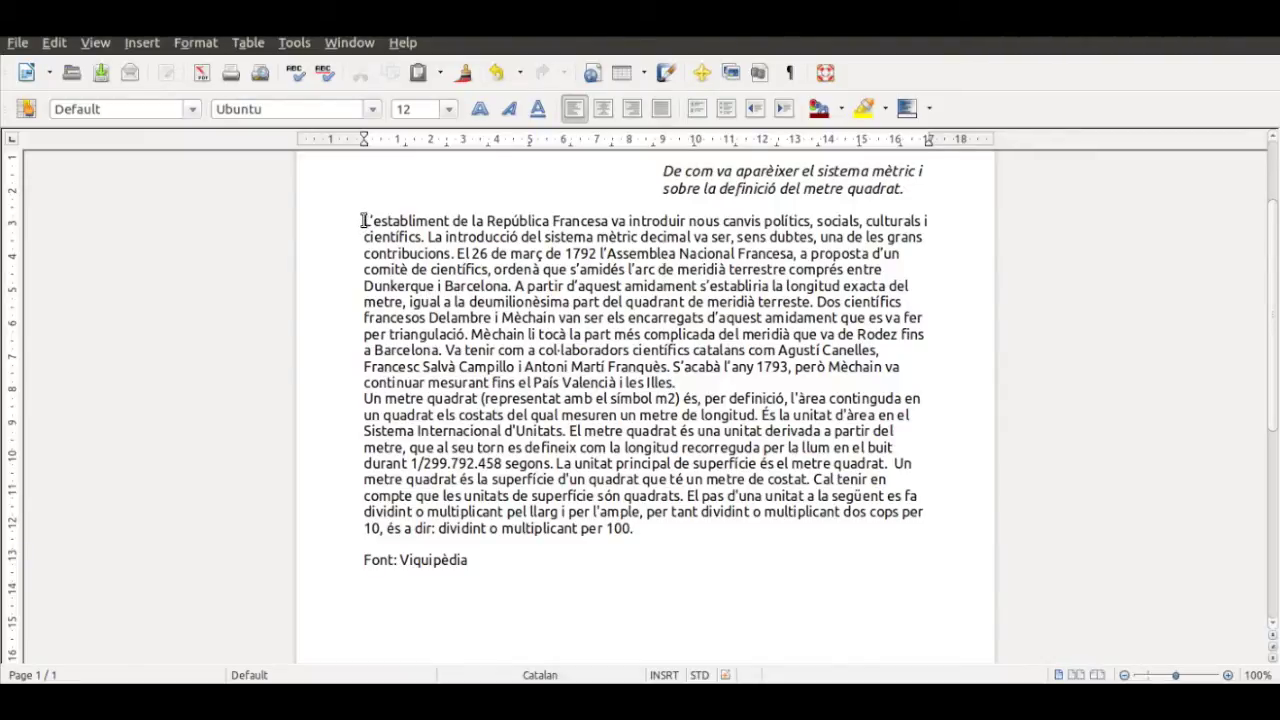
# Select the opening body text and choose two columns with 0,20cm spacing
pyautogui.moveTo(364, 220); pyautogui.dragTo(636, 530)
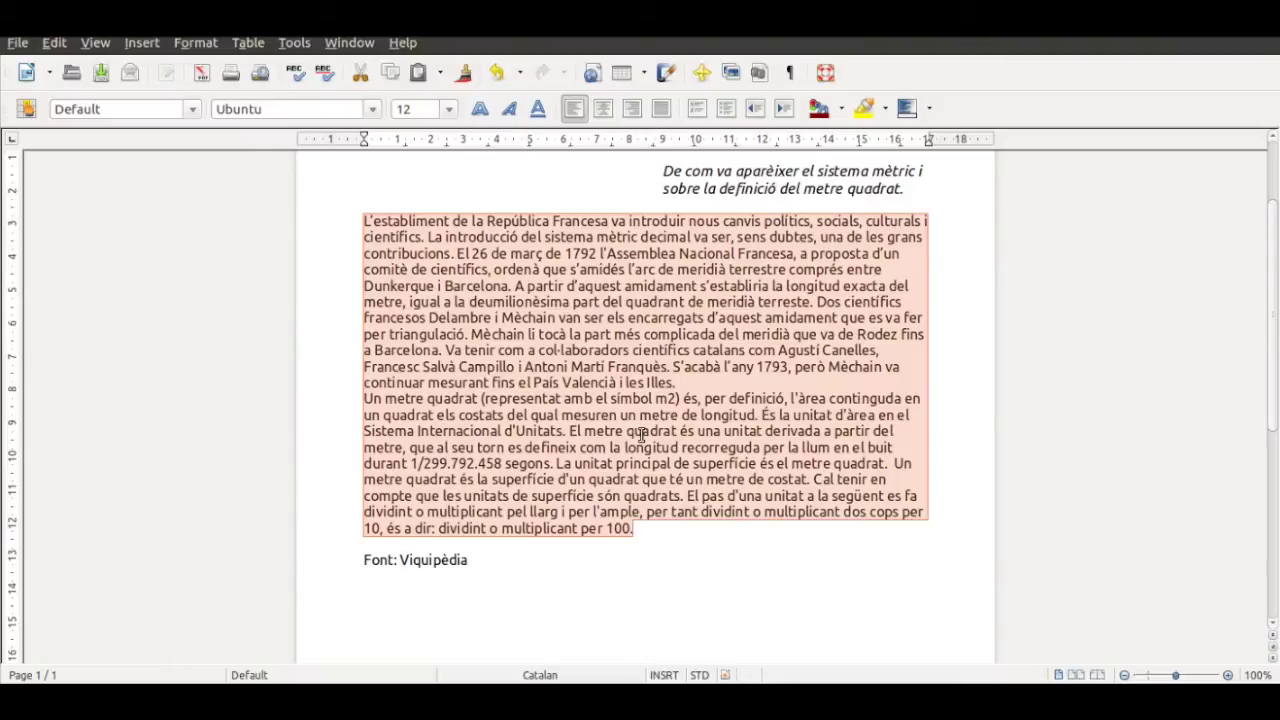
pyautogui.click(203, 42)
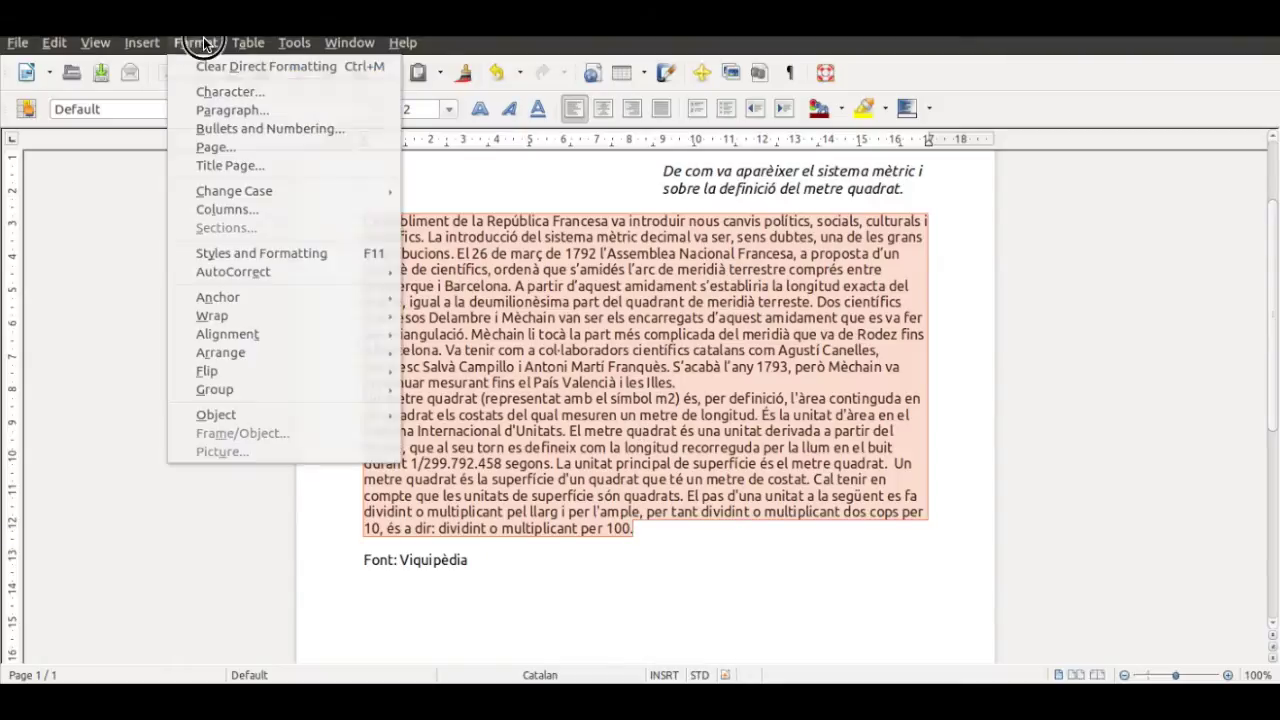
pyautogui.click(225, 209)
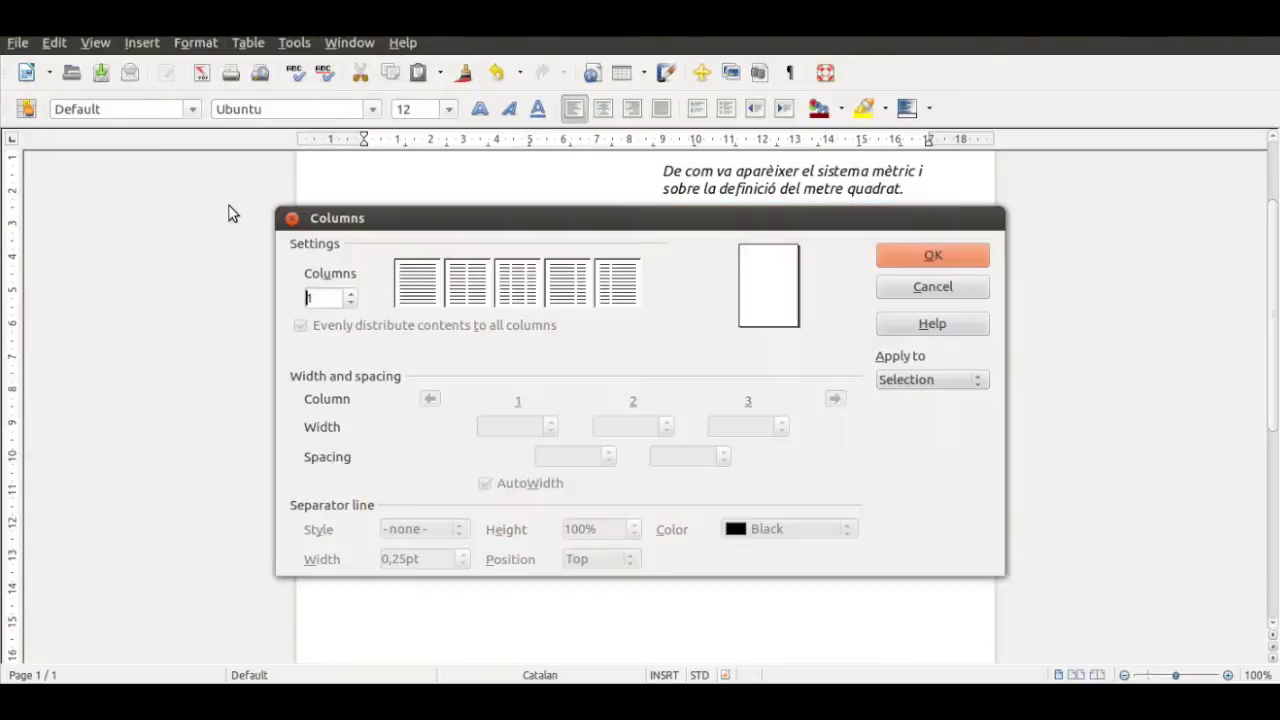
pyautogui.click(470, 290)
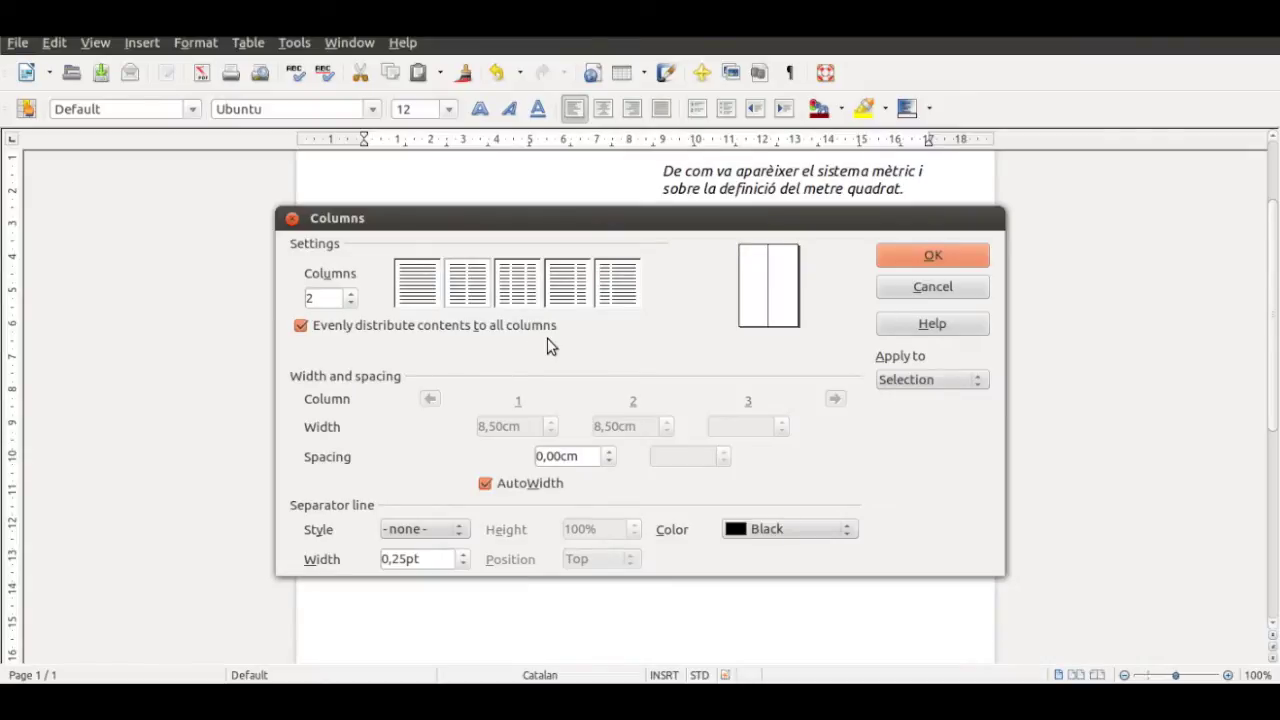
pyautogui.click(611, 452)
pyautogui.click(611, 452)
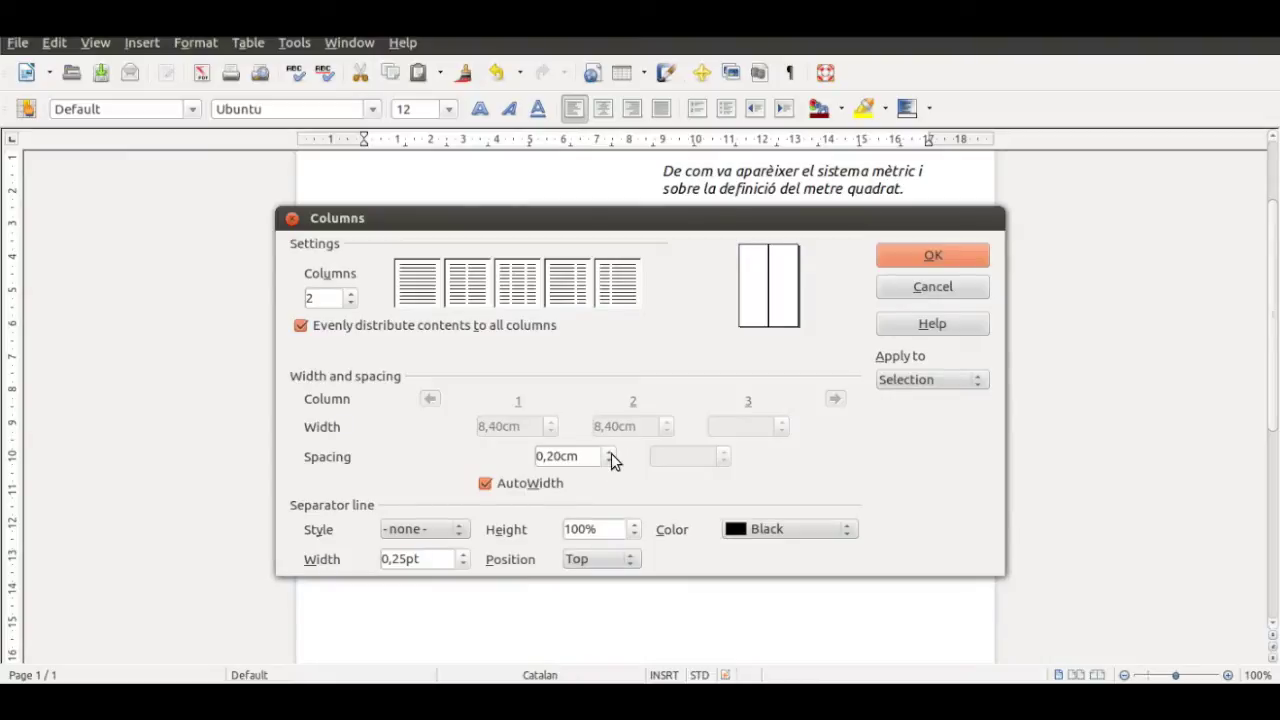
# Add a solid separator line between the columns and apply the layout
pyautogui.click(461, 536)
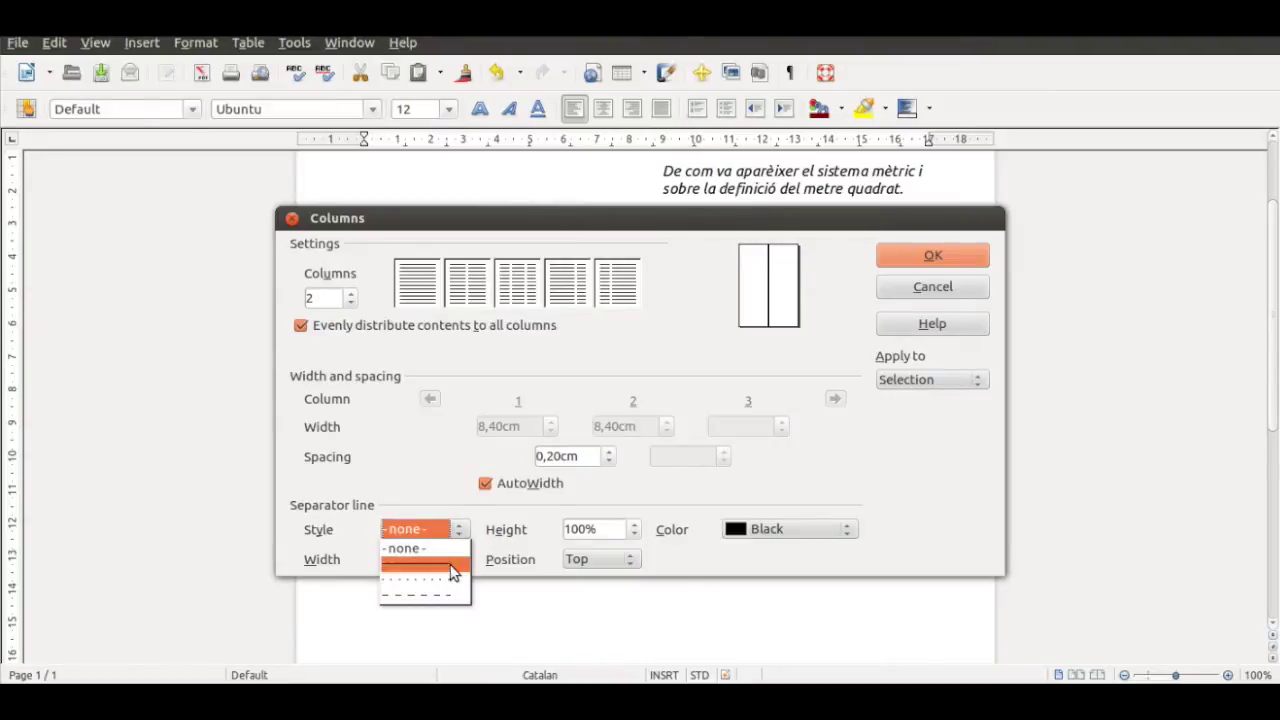
pyautogui.click(451, 567)
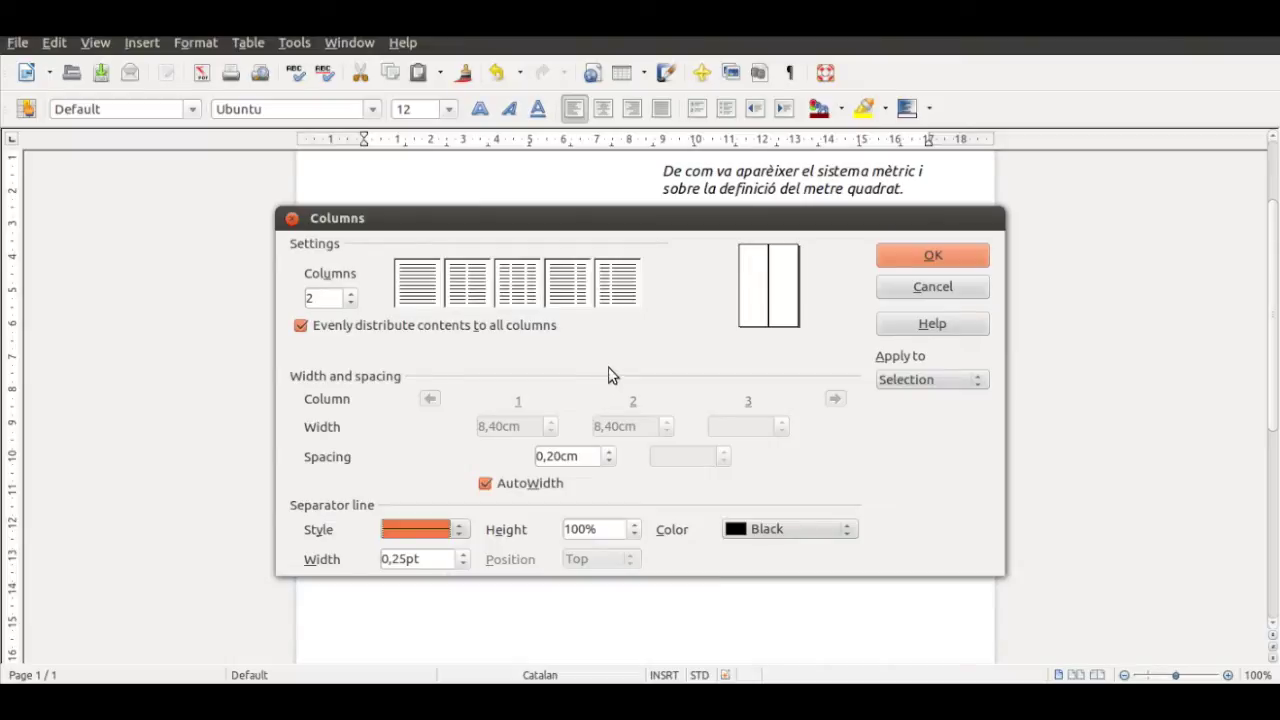
pyautogui.moveTo(674, 221); pyautogui.dragTo(686, 273)
pyautogui.click(466, 581)
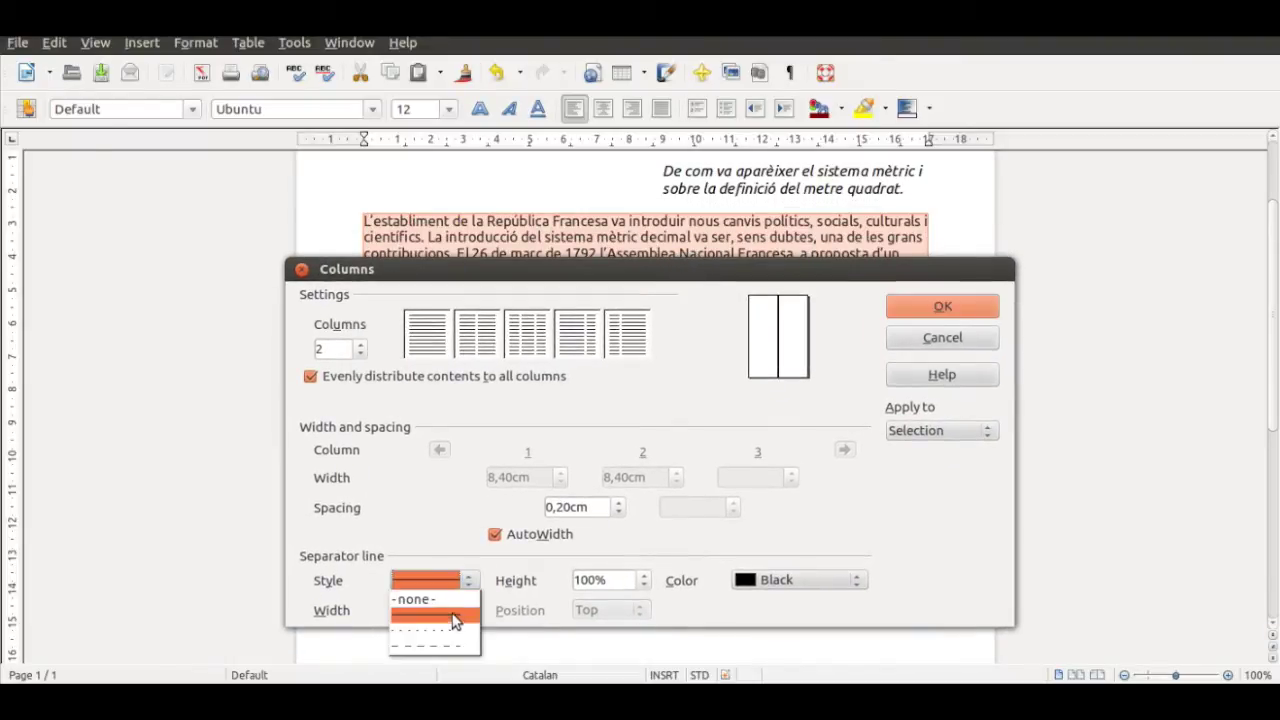
pyautogui.click(453, 616)
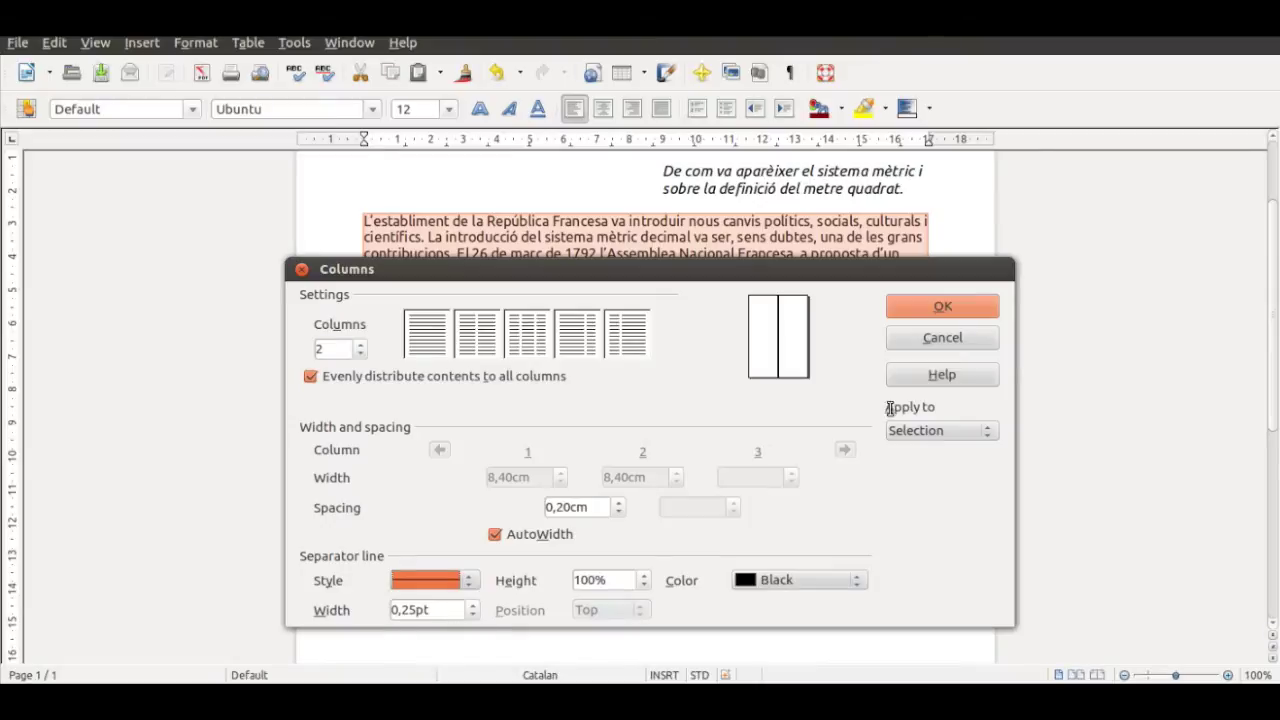
pyautogui.click(942, 308)
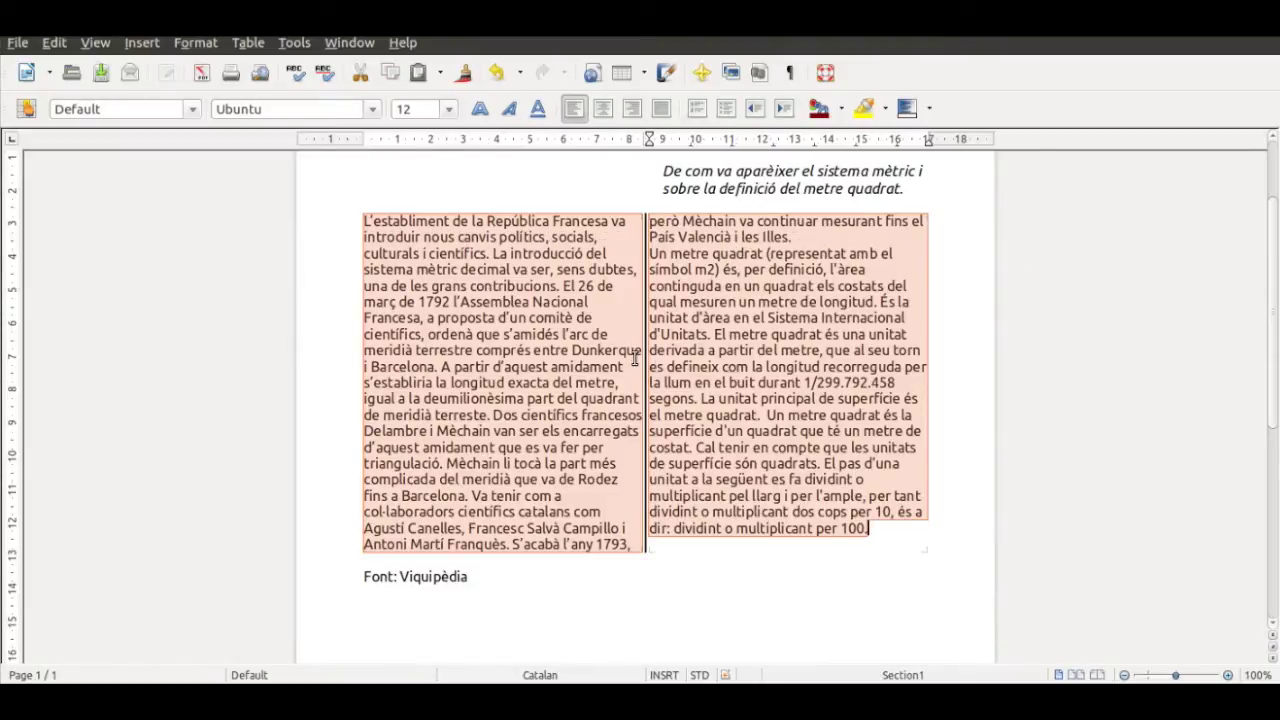
# Reapply the column settings to the current section, then deselect the text
pyautogui.click(192, 43)
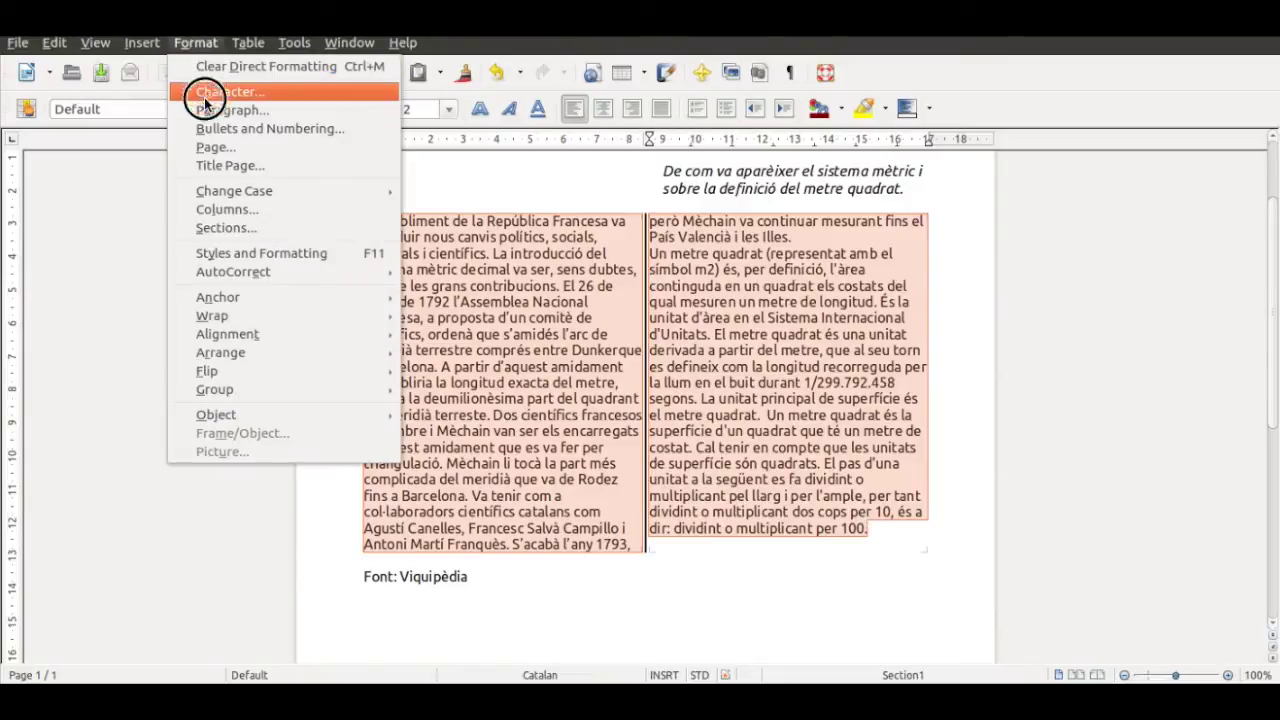
pyautogui.click(229, 210)
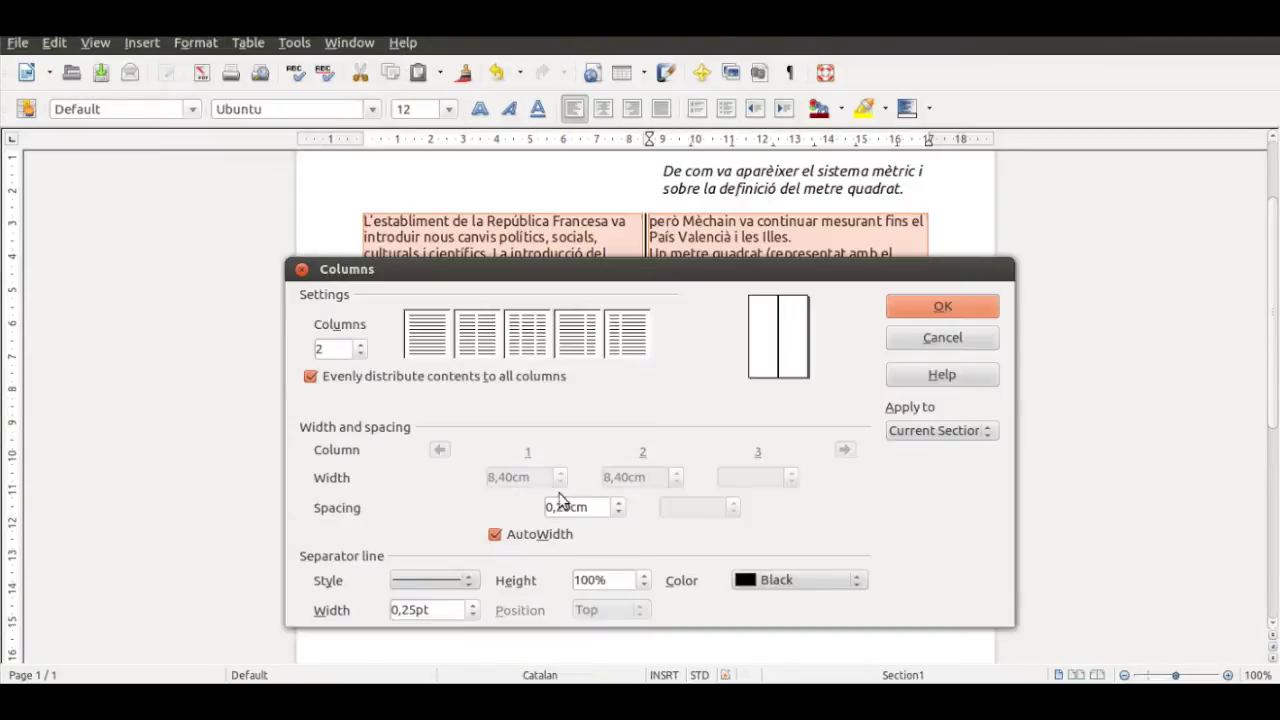
pyautogui.click(971, 304)
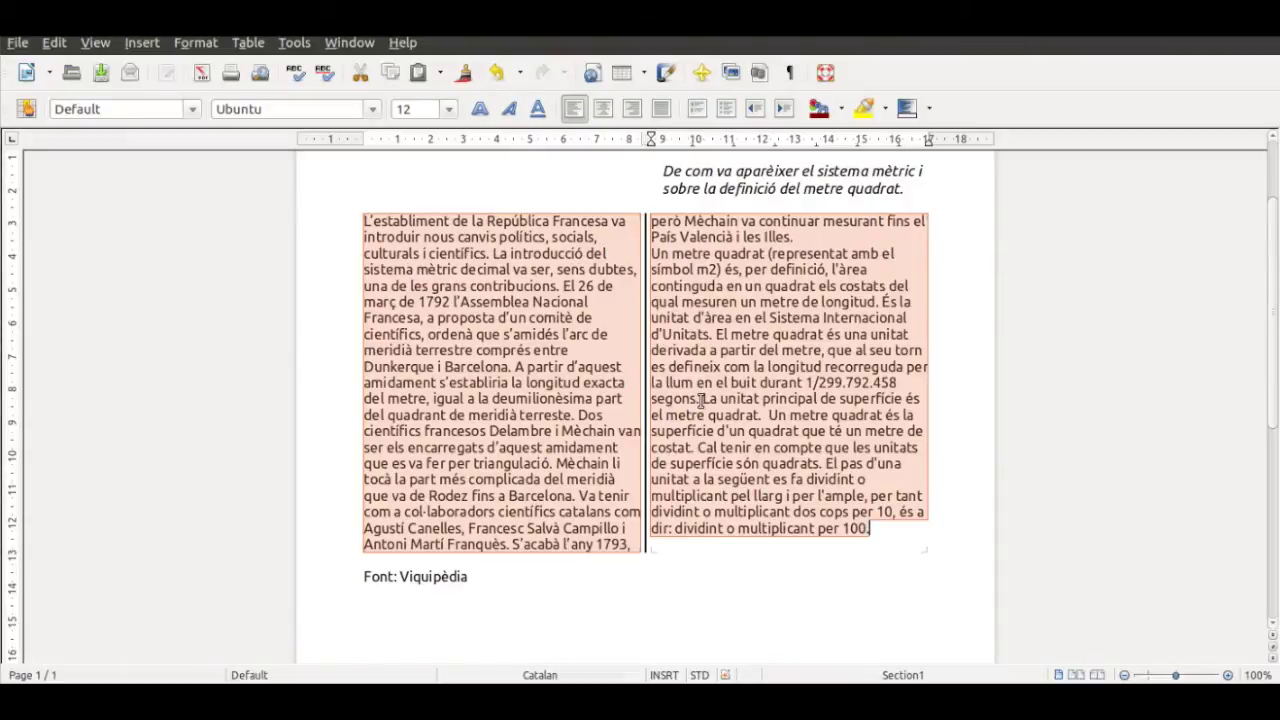
pyautogui.click(826, 452)
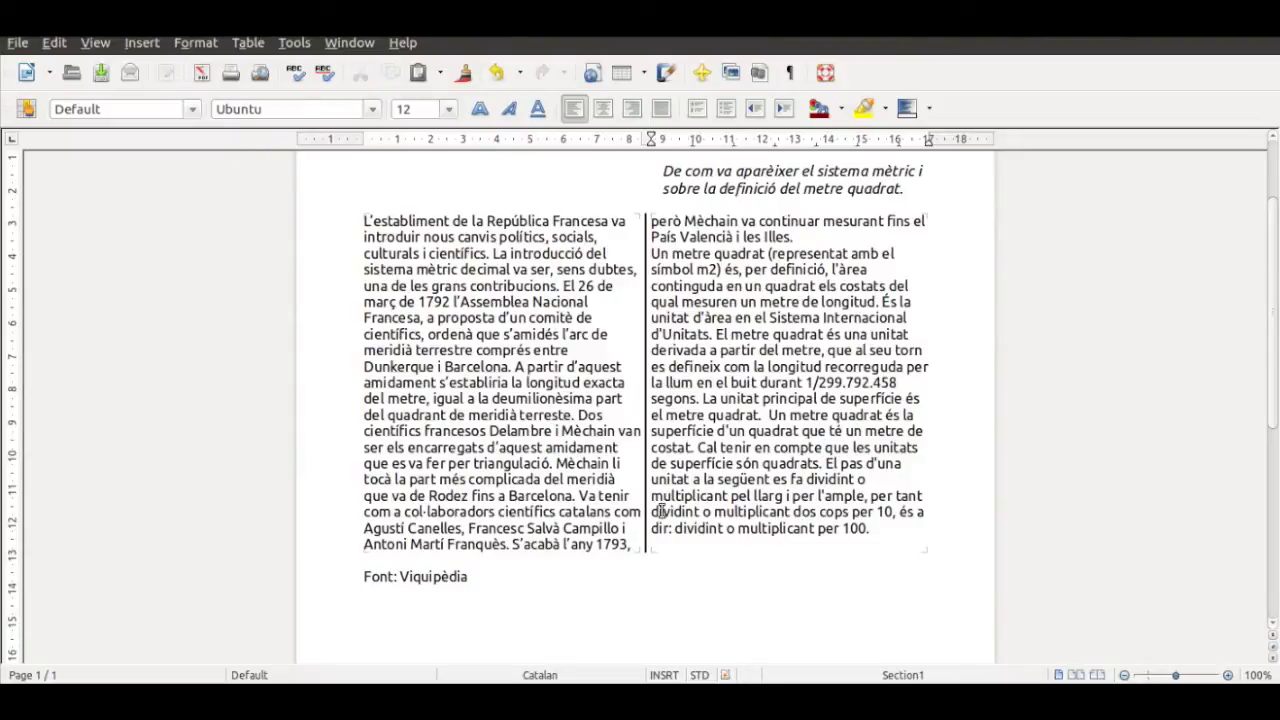
# Select the body text in both columns and make it fully justified
pyautogui.moveTo(363, 220); pyautogui.dragTo(937, 534)
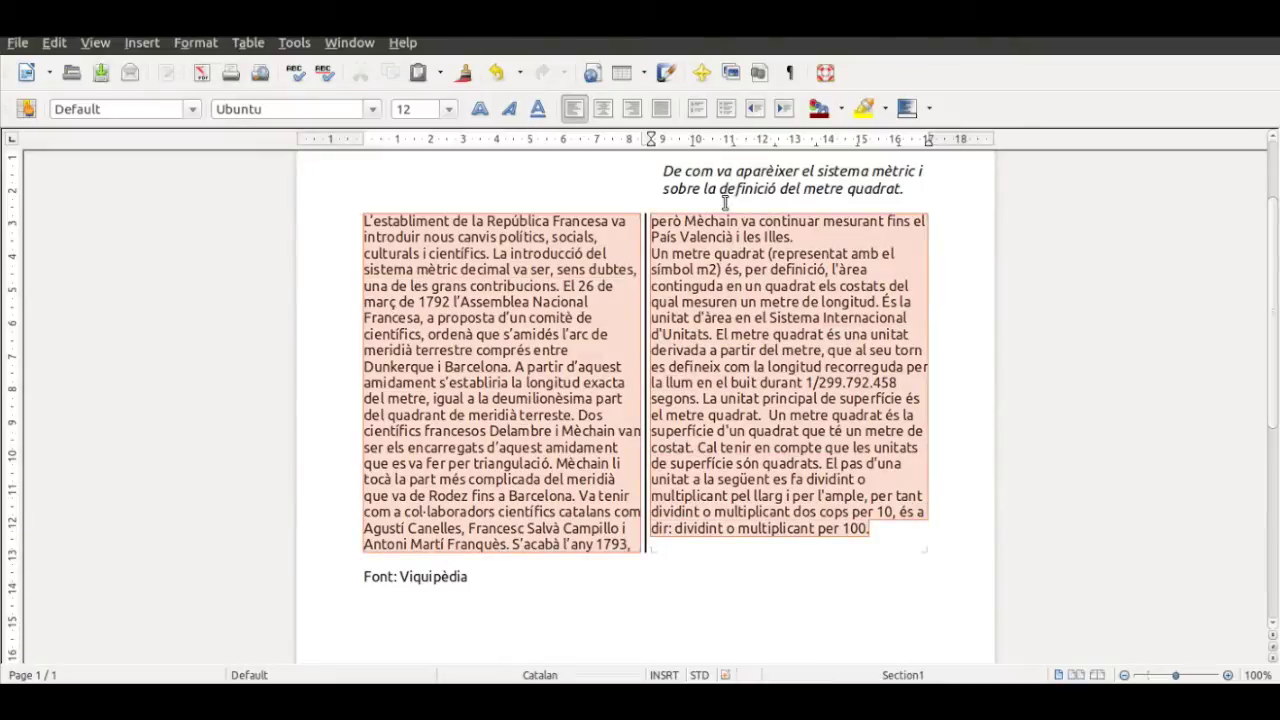
pyautogui.click(661, 108)
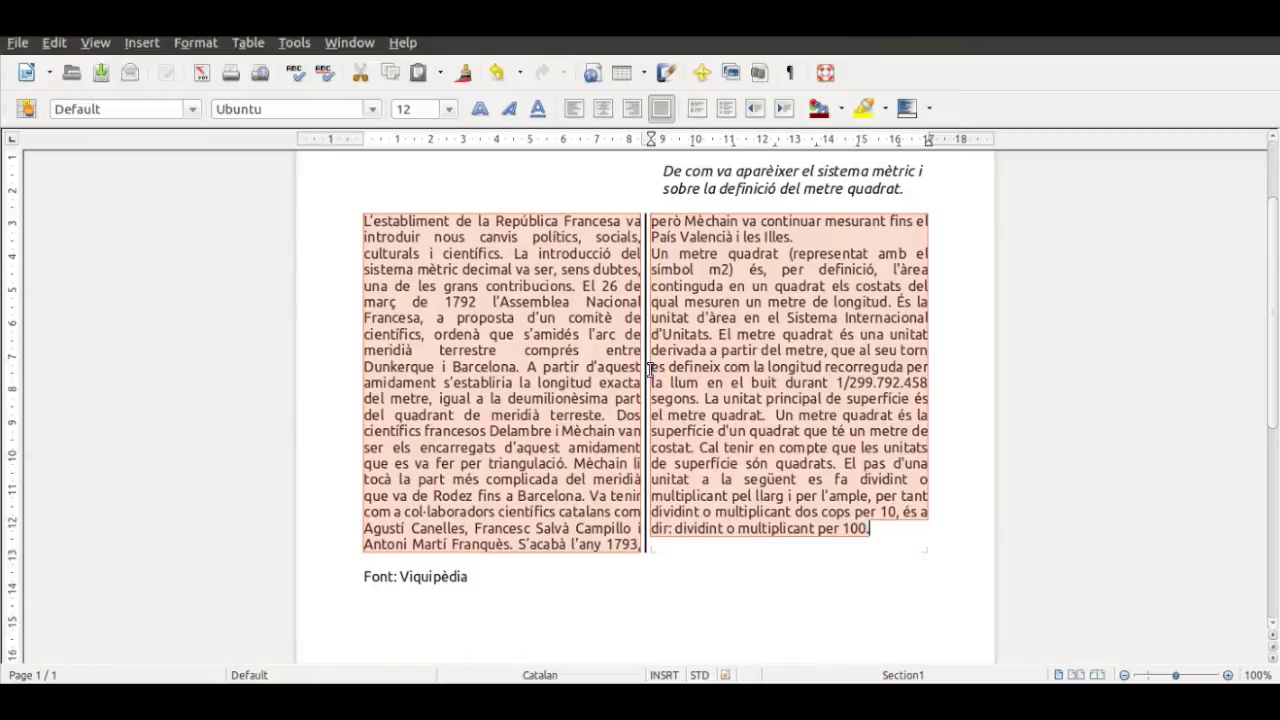
pyautogui.click(403, 234)
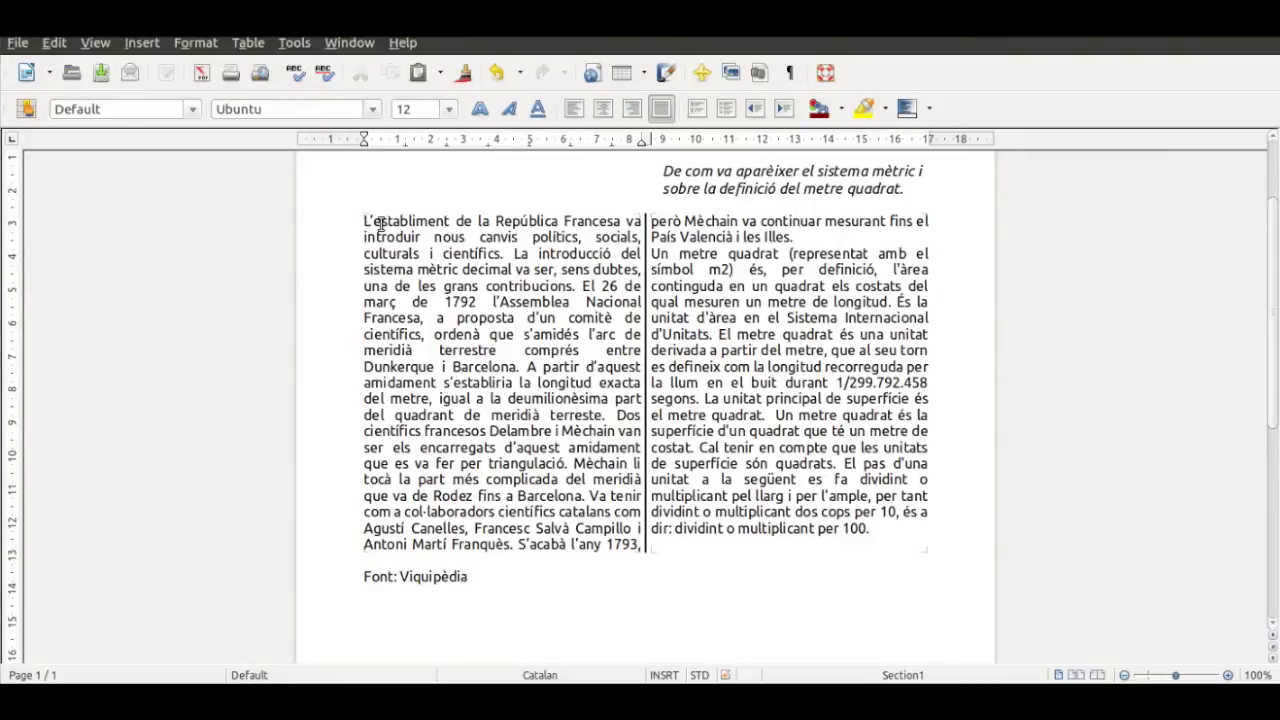
# Turn on a drop cap 3 lines tall for the opening paragraph's "L"
pyautogui.click(204, 45)
pyautogui.click(230, 110)
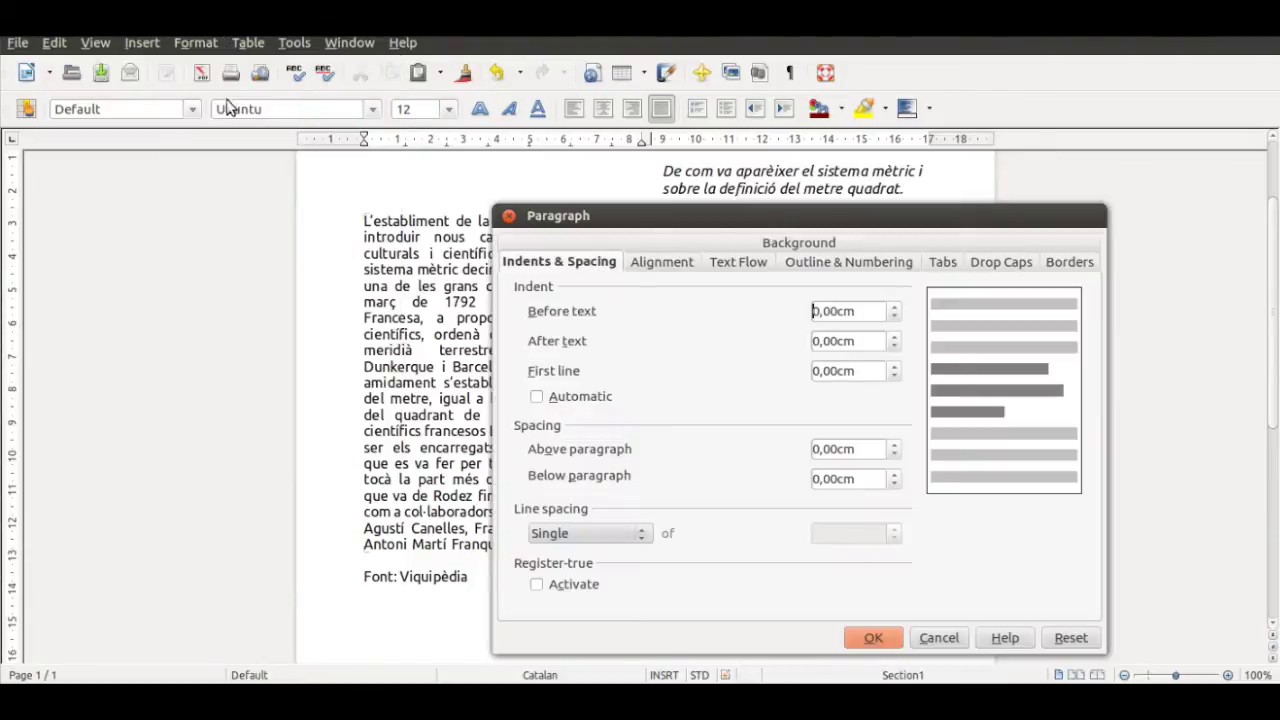
pyautogui.click(1018, 268)
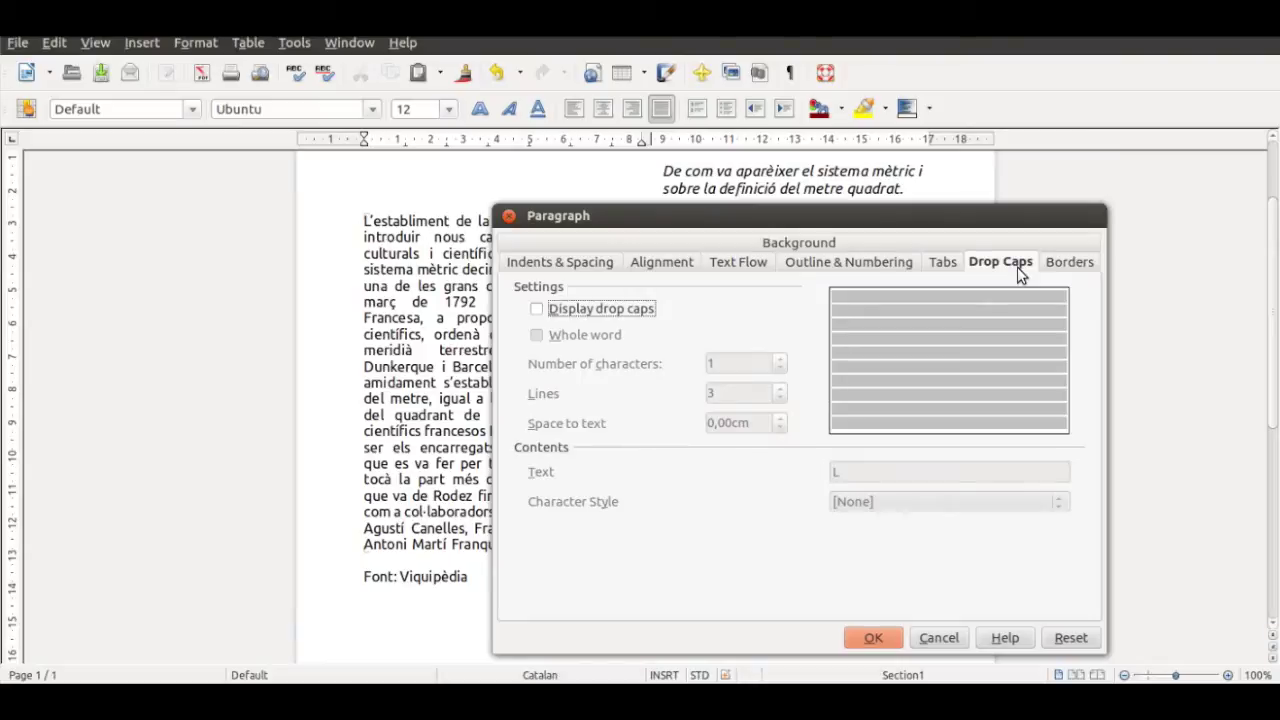
pyautogui.click(549, 312)
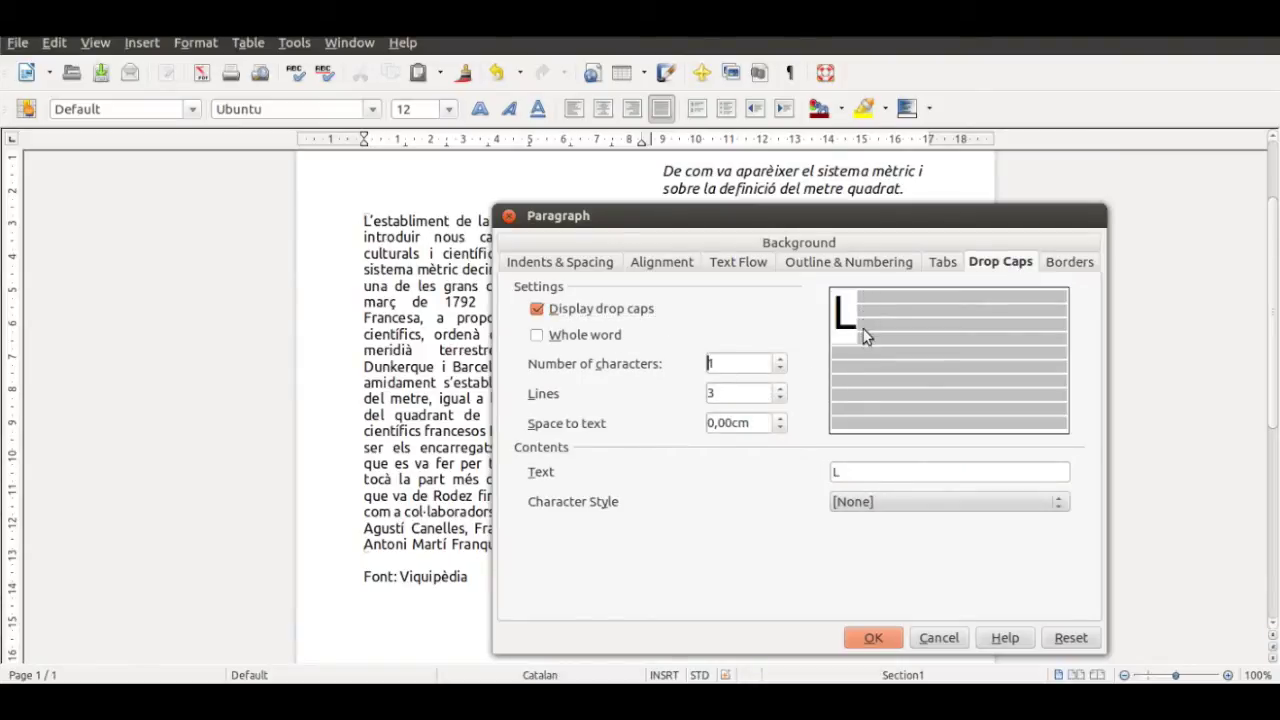
pyautogui.click(780, 389)
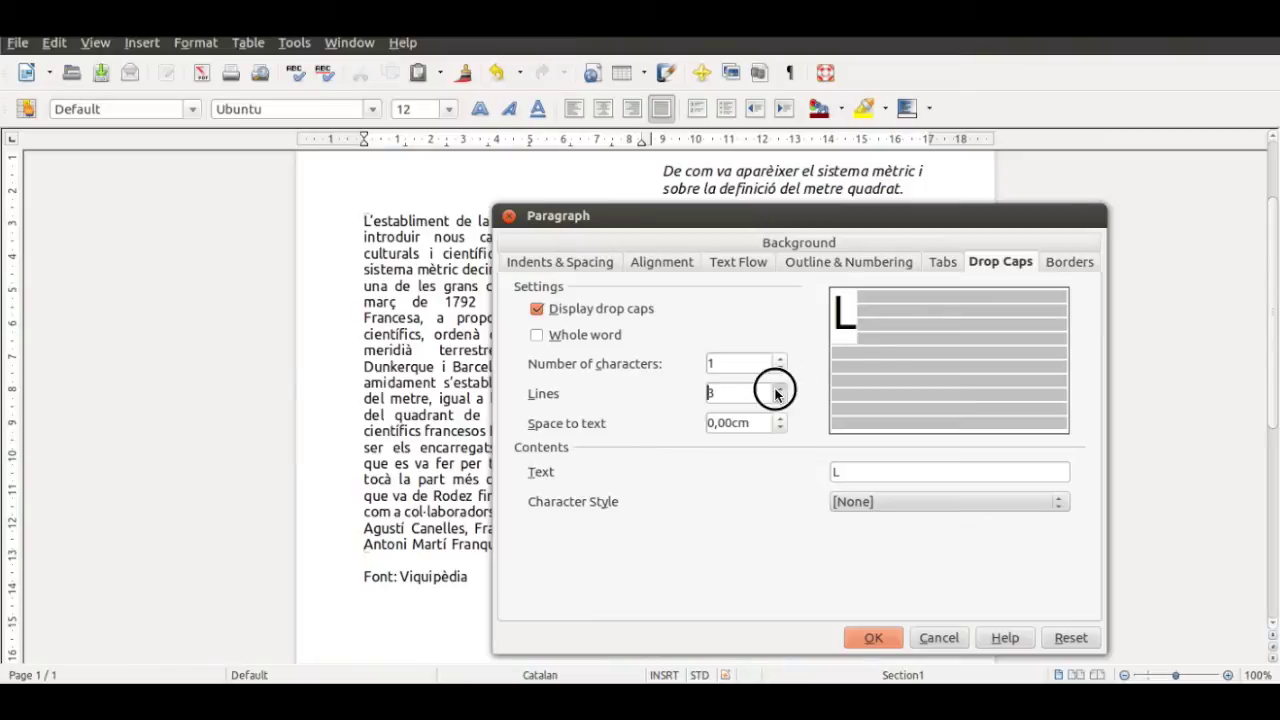
pyautogui.click(781, 398)
pyautogui.click(781, 398)
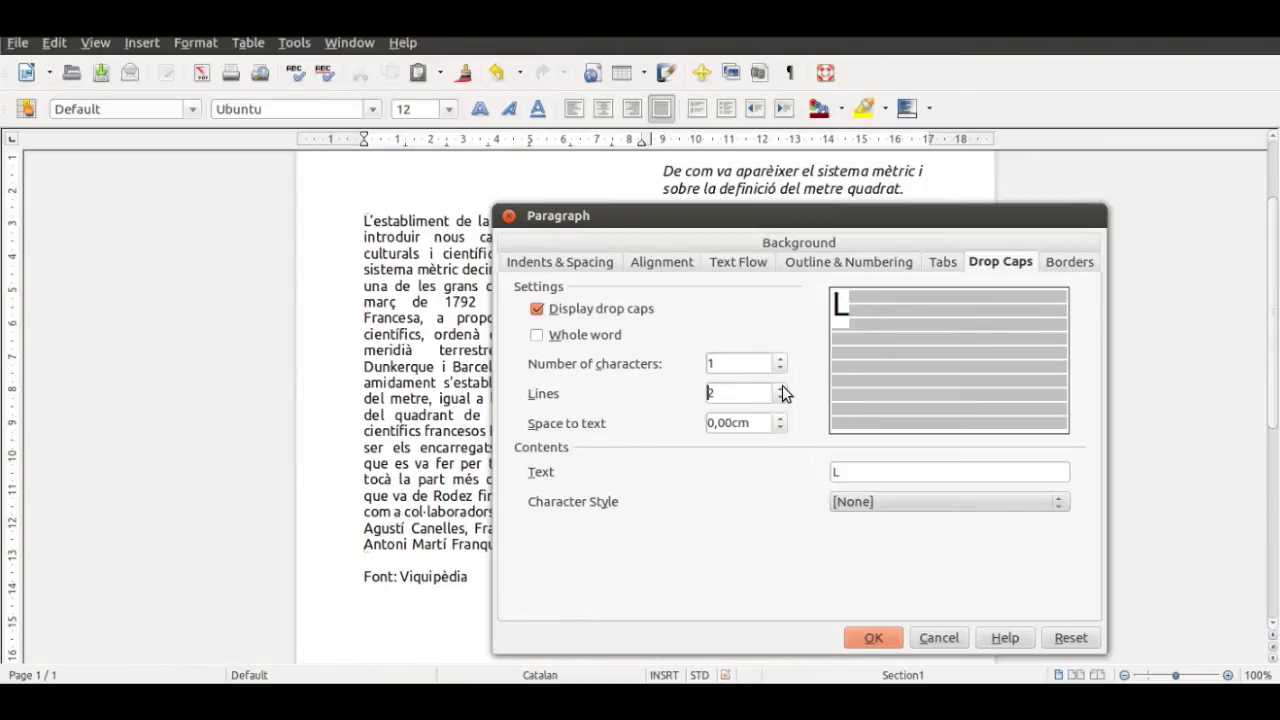
pyautogui.click(781, 390)
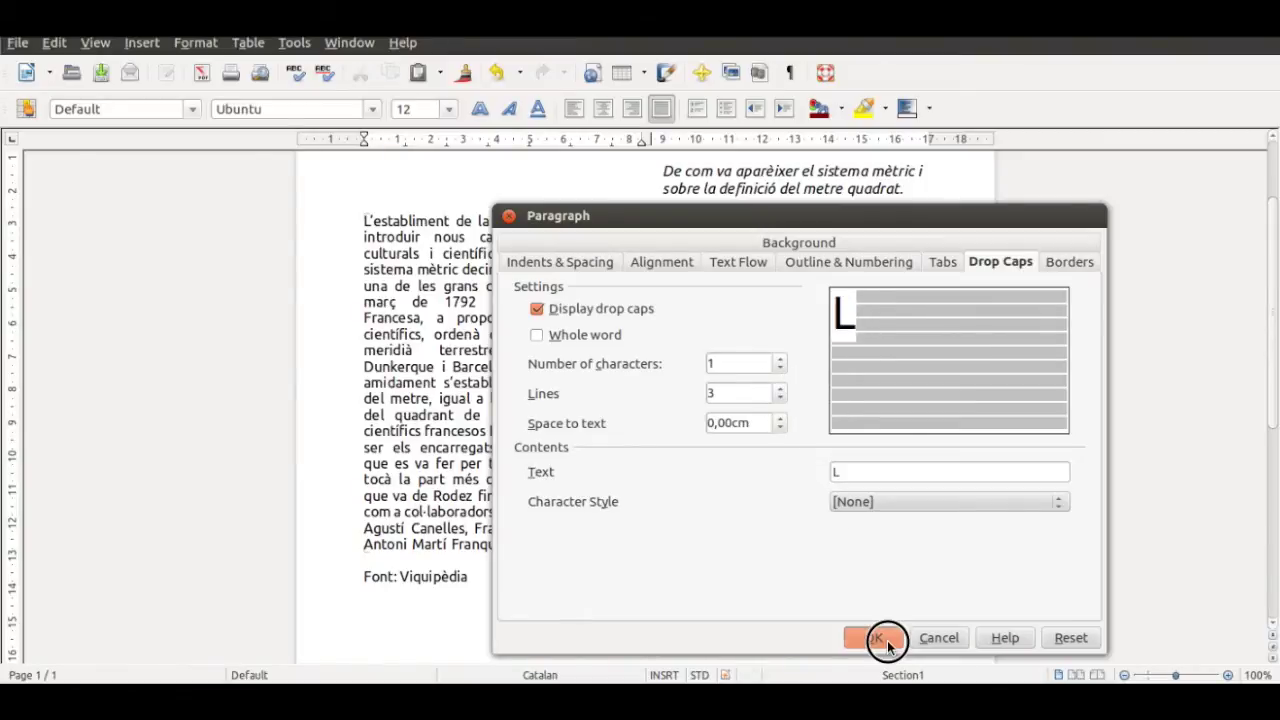
pyautogui.click(886, 640)
pyautogui.click(769, 384)
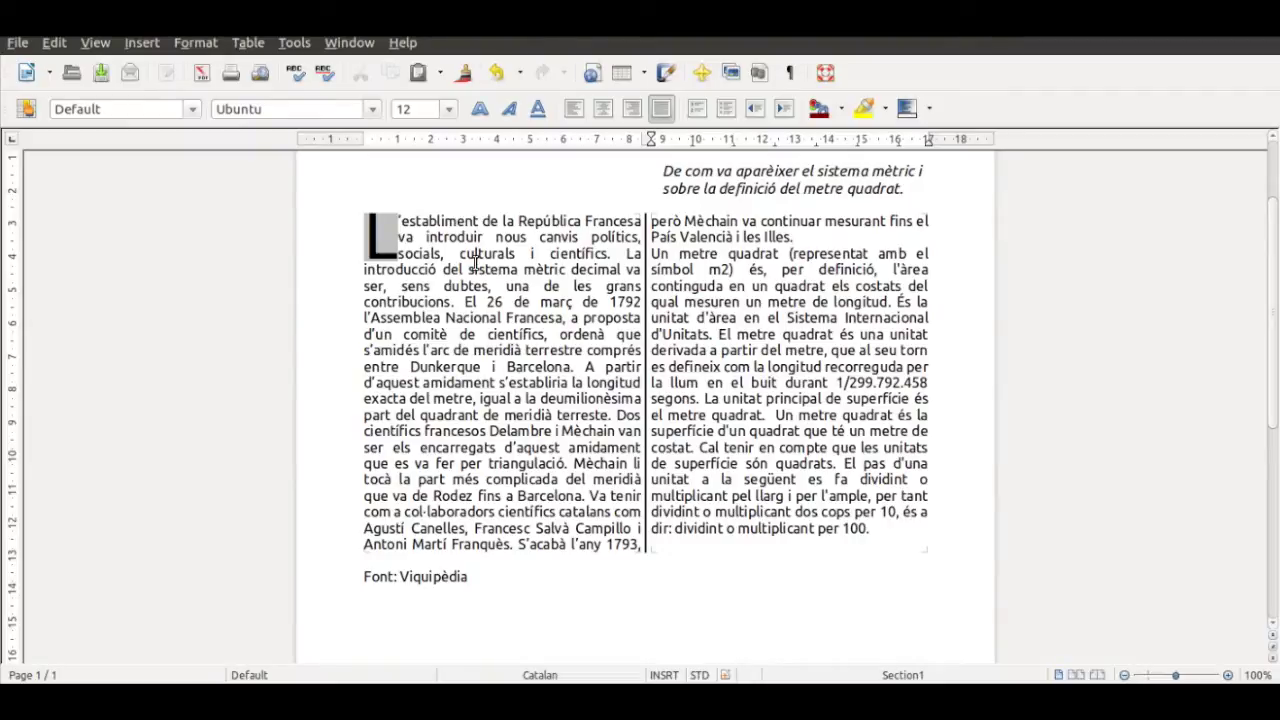
pyautogui.click(262, 79)
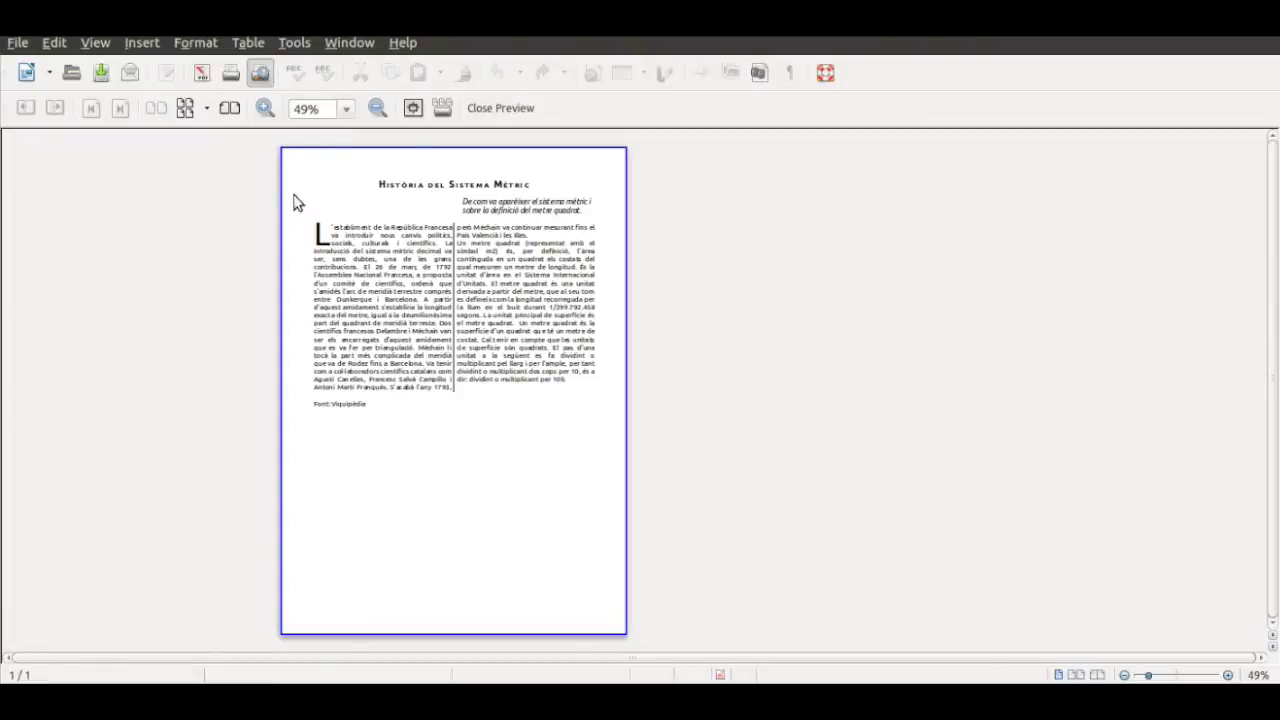
pyautogui.click(511, 105)
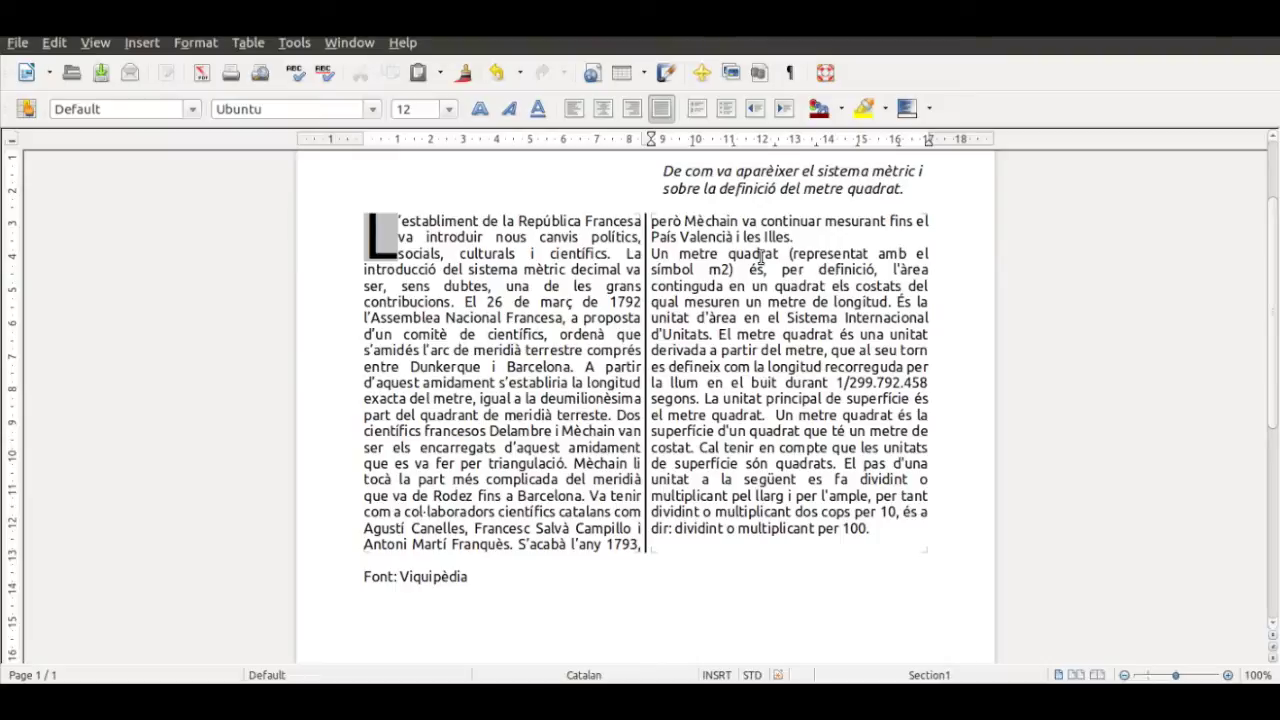
# Give the 'Un metre quadrat' paragraph a 1 cm first-line indent, then jump to the document end
pyautogui.click(198, 43)
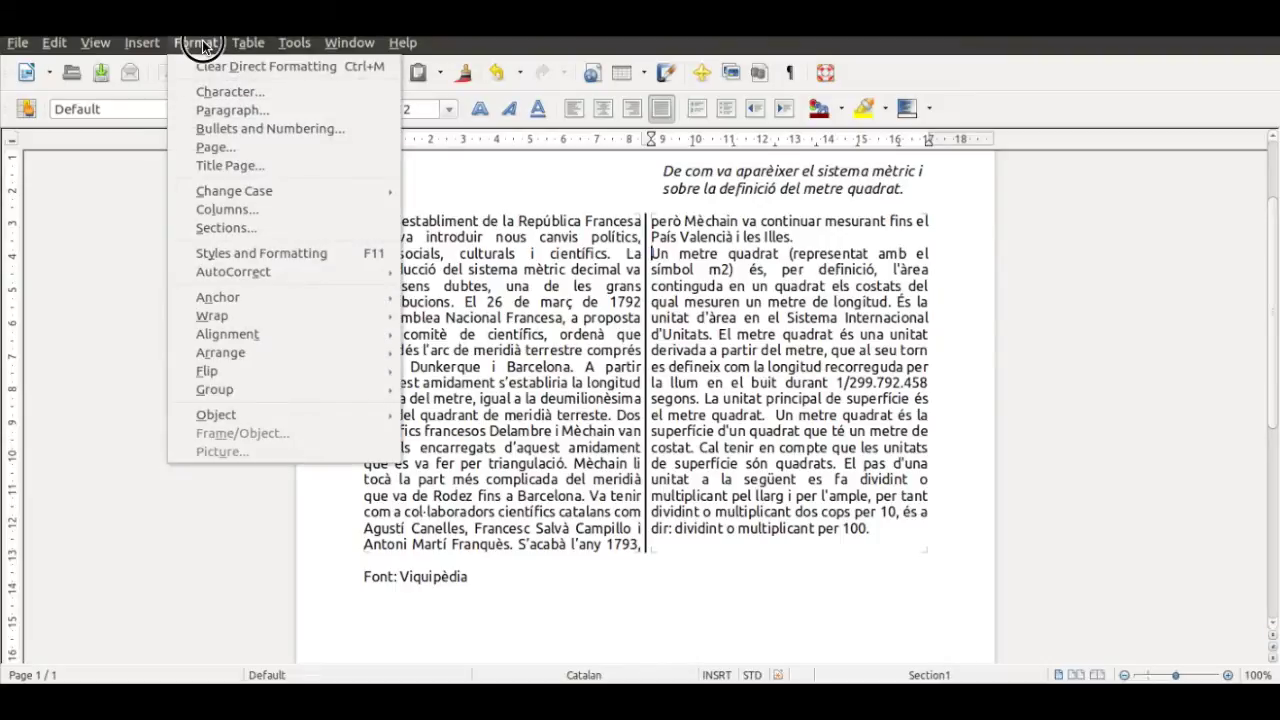
pyautogui.click(202, 45)
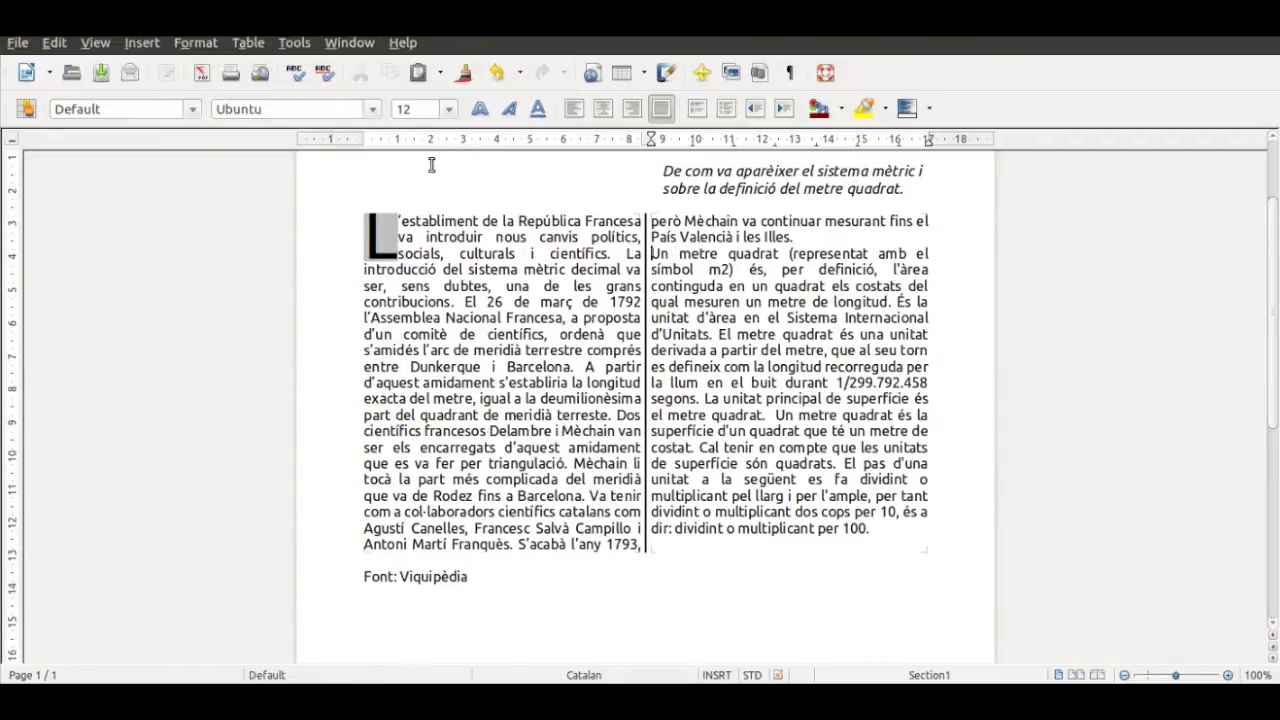
pyautogui.click(201, 43)
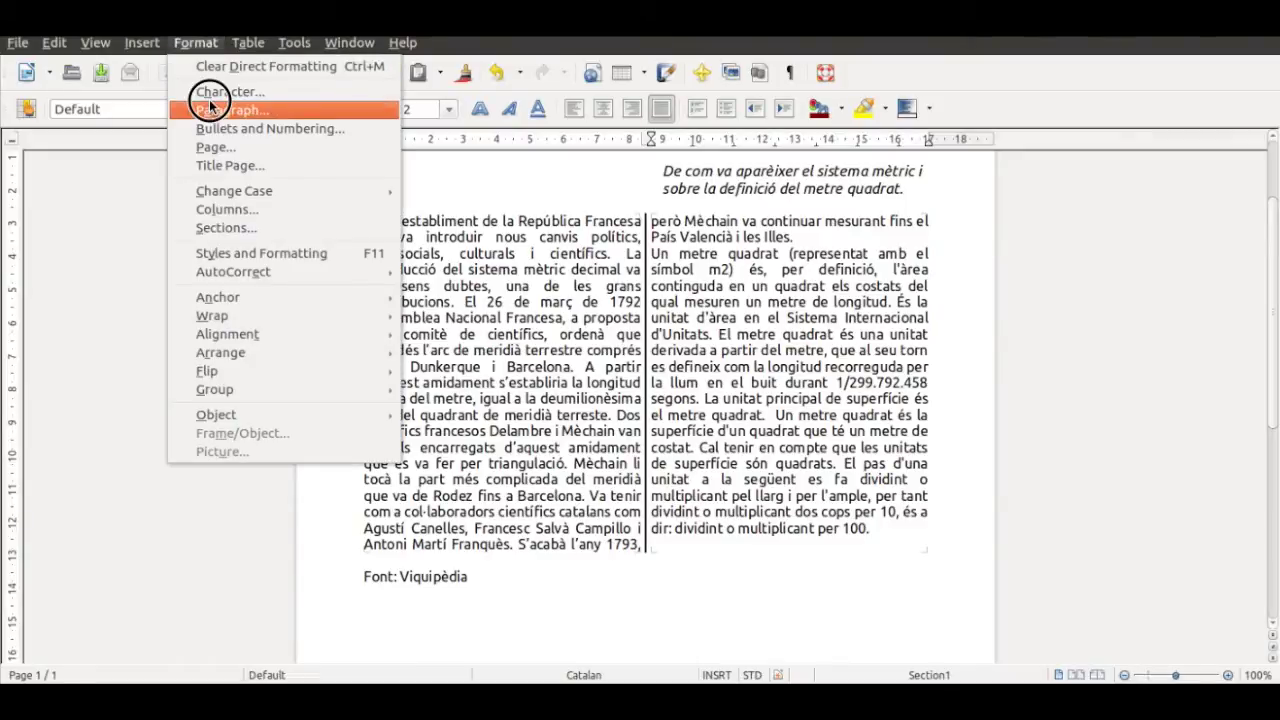
pyautogui.click(210, 110)
pyautogui.click(546, 262)
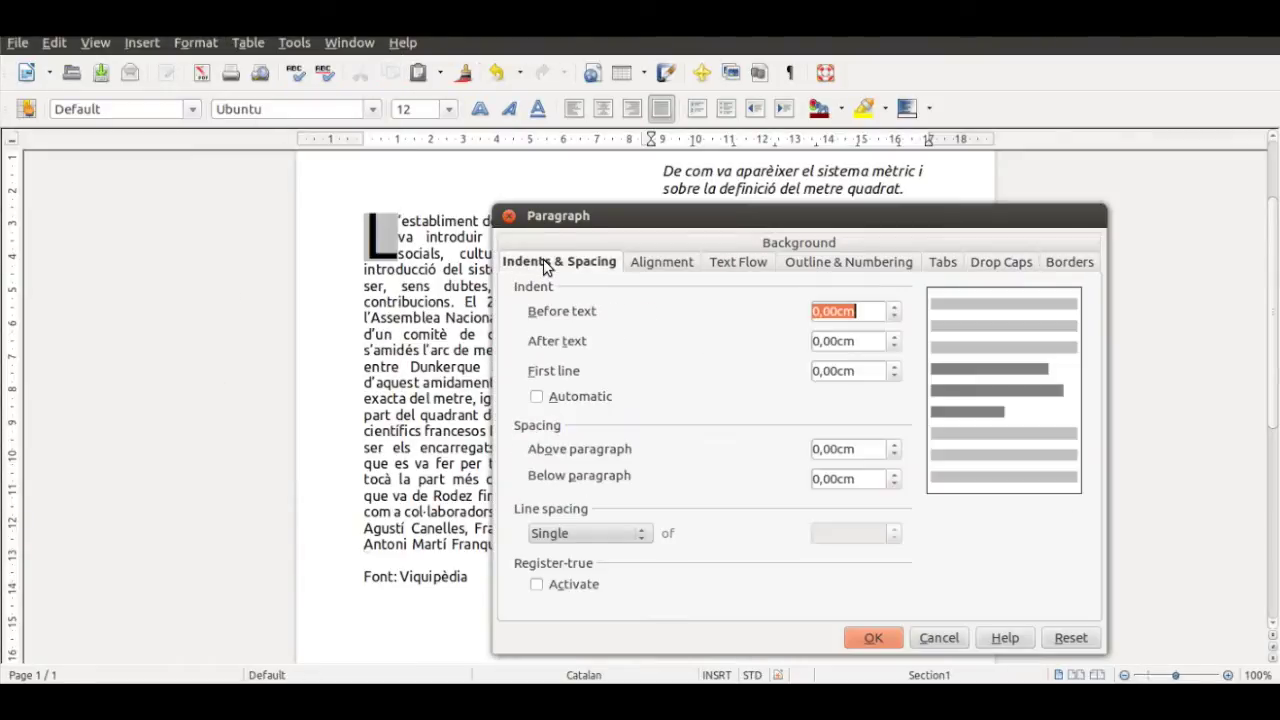
pyautogui.moveTo(860, 372); pyautogui.dragTo(812, 372)
pyautogui.write('1')
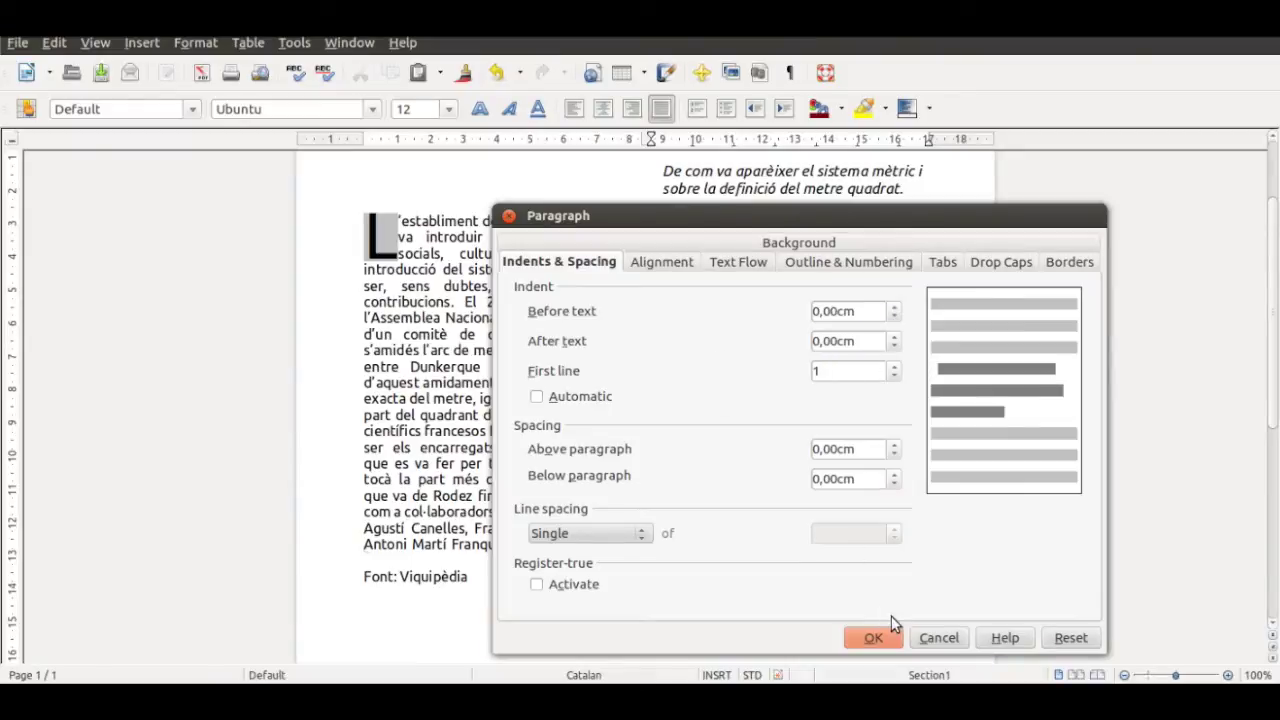
pyautogui.click(873, 638)
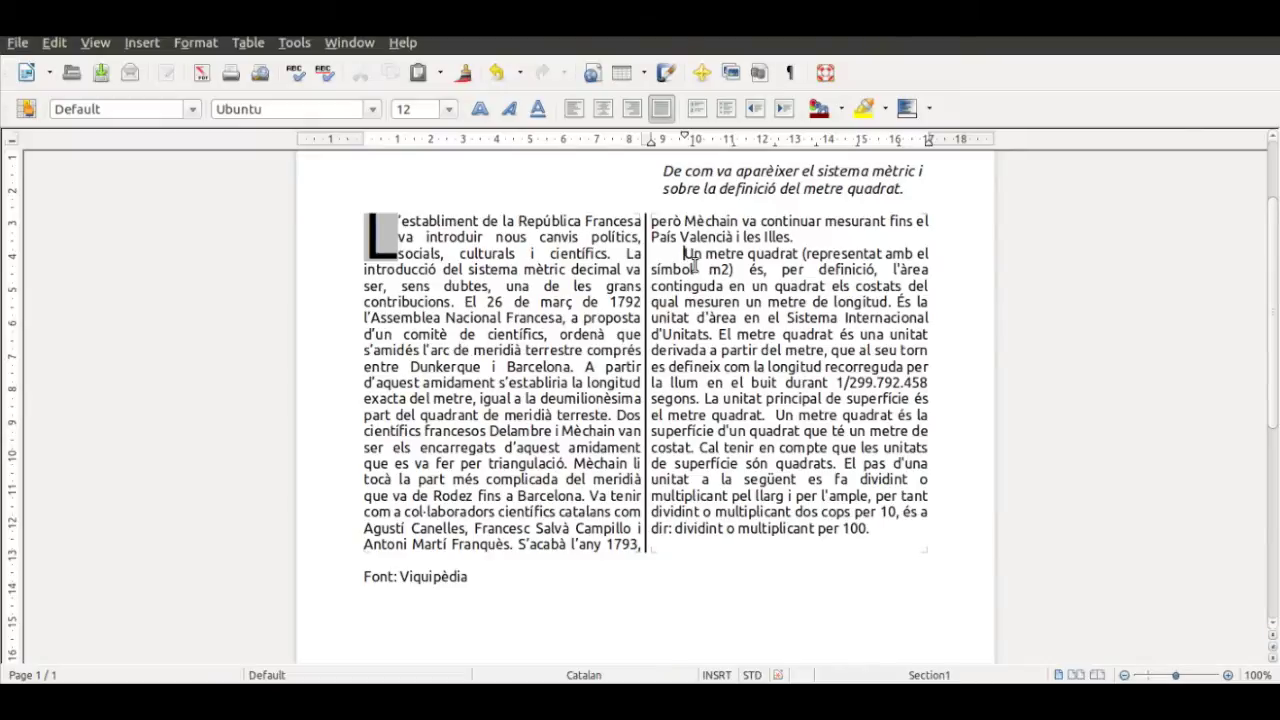
pyautogui.hotkey('ctrl', 'End')
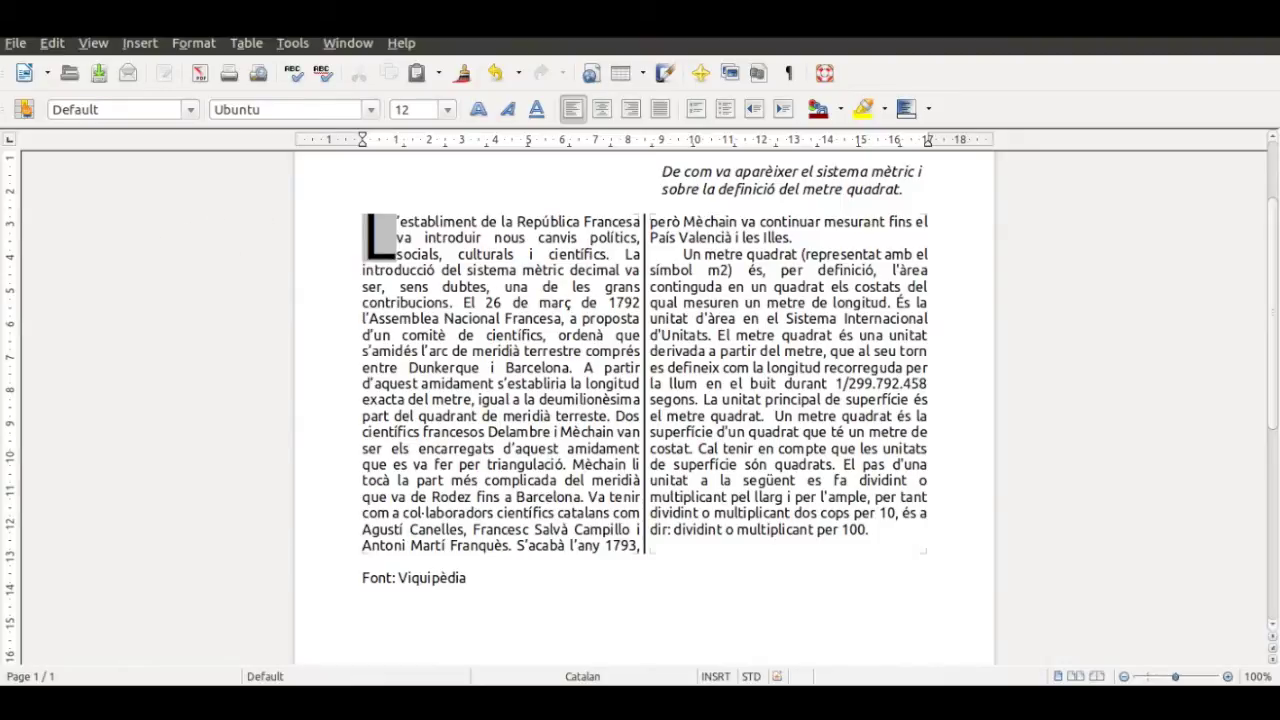
pyautogui.click(4, 205)
pyautogui.click(852, 371)
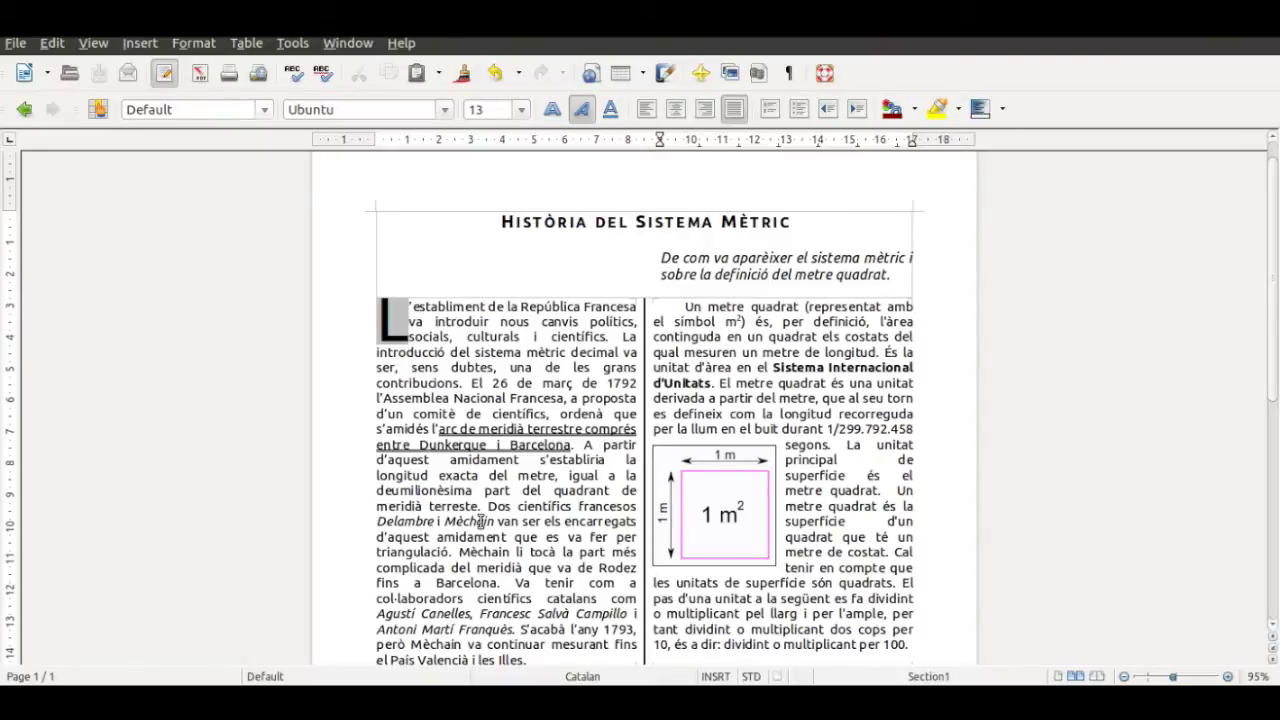
pyautogui.click(20, 212)
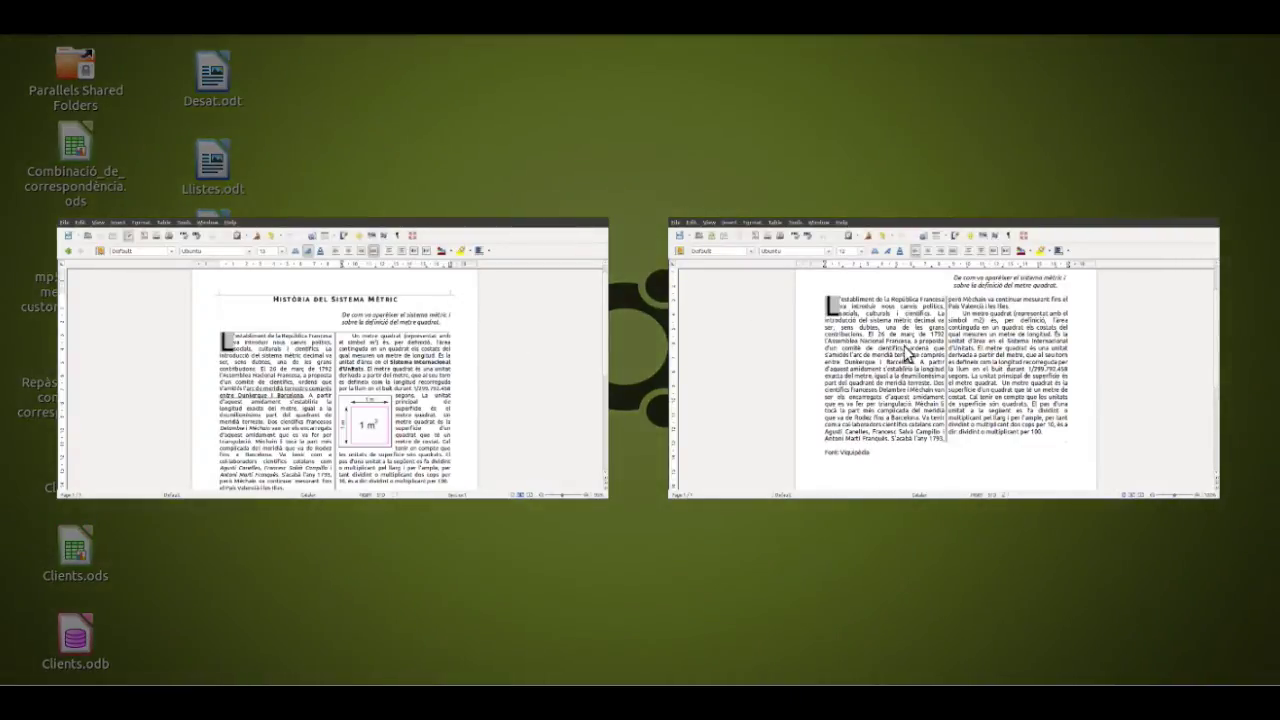
pyautogui.click(907, 355)
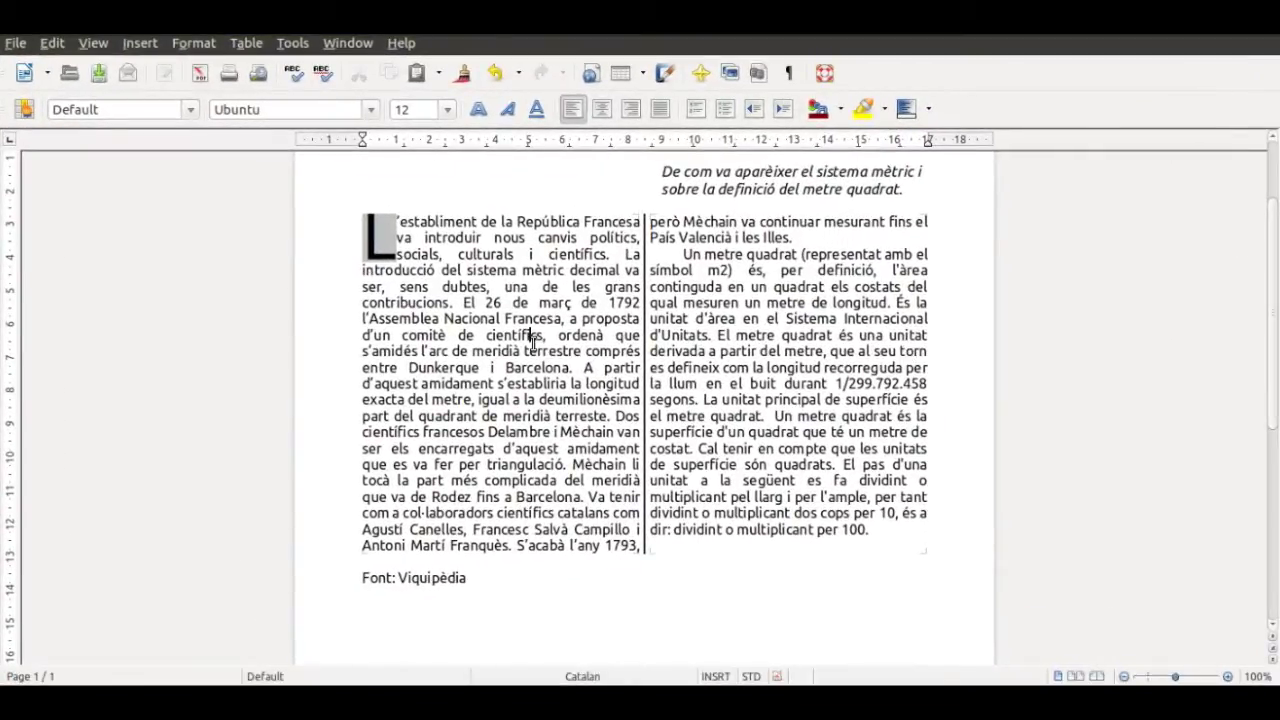
pyautogui.click(529, 335)
# Apply a Double underline to 'arc de meridià terrestre comprès entre Dunkerque i Barcelona'
pyautogui.moveTo(428, 351); pyautogui.dragTo(570, 368)
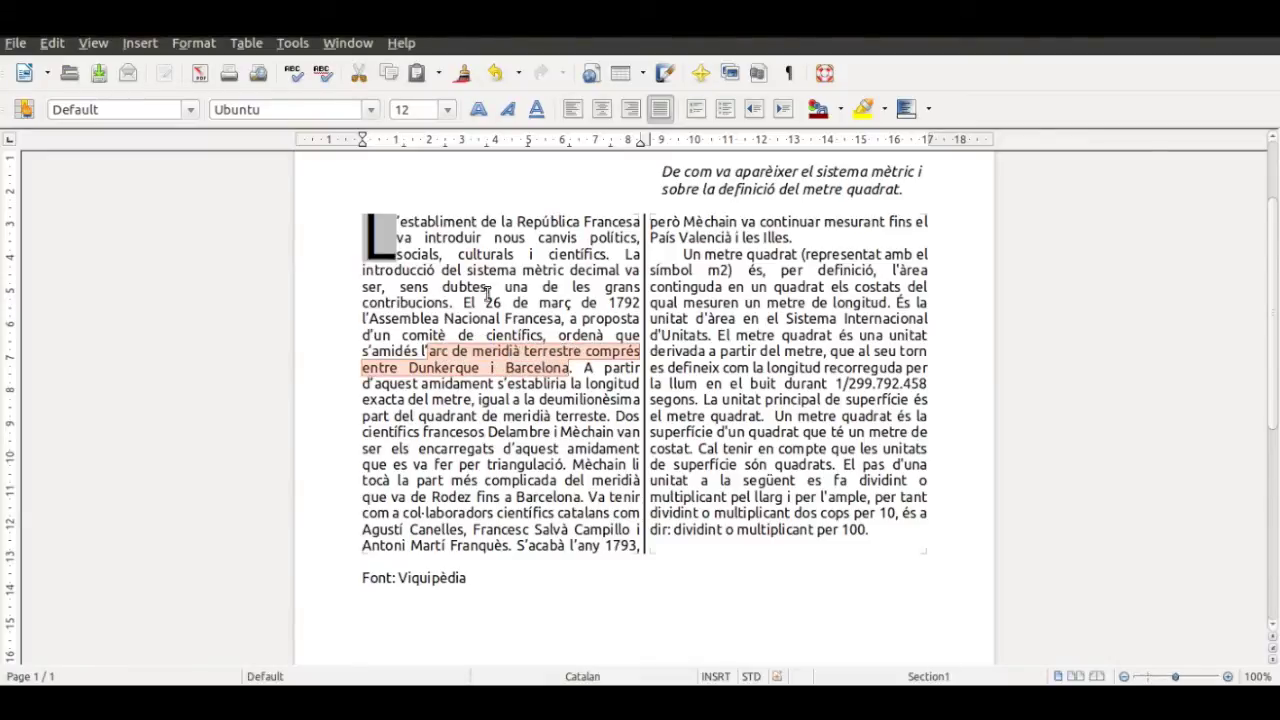
pyautogui.click(196, 44)
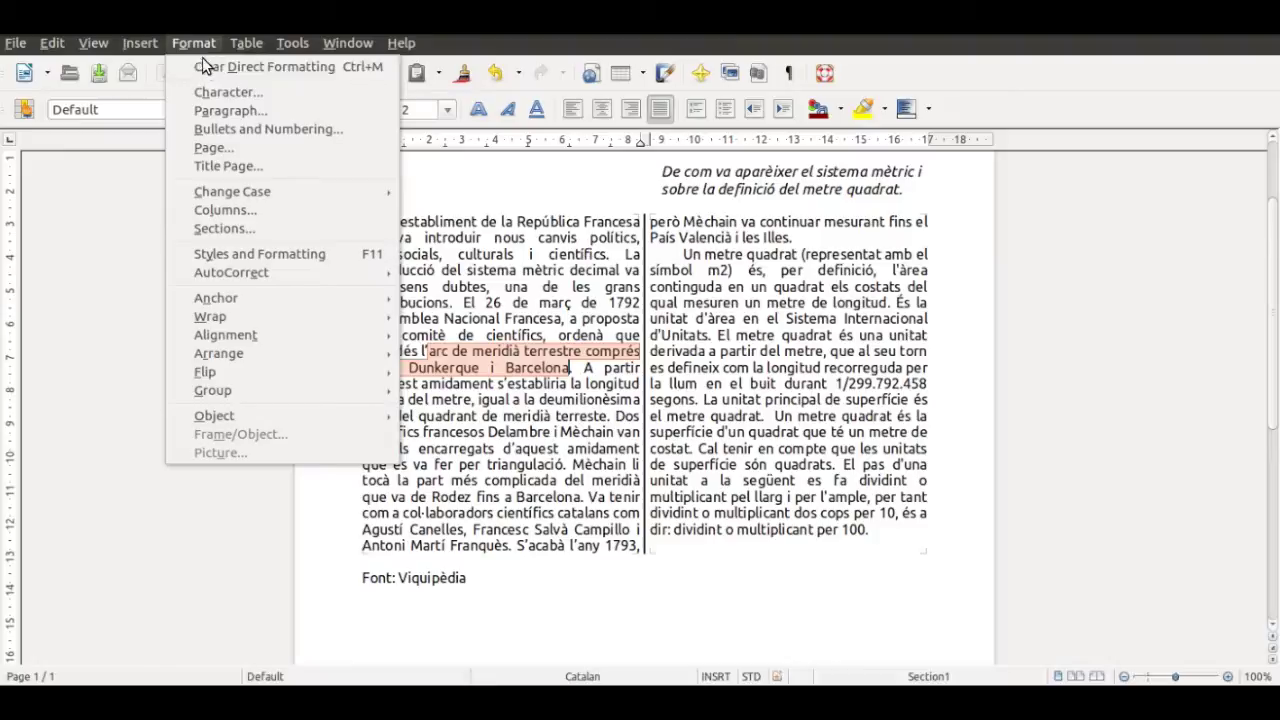
pyautogui.click(215, 91)
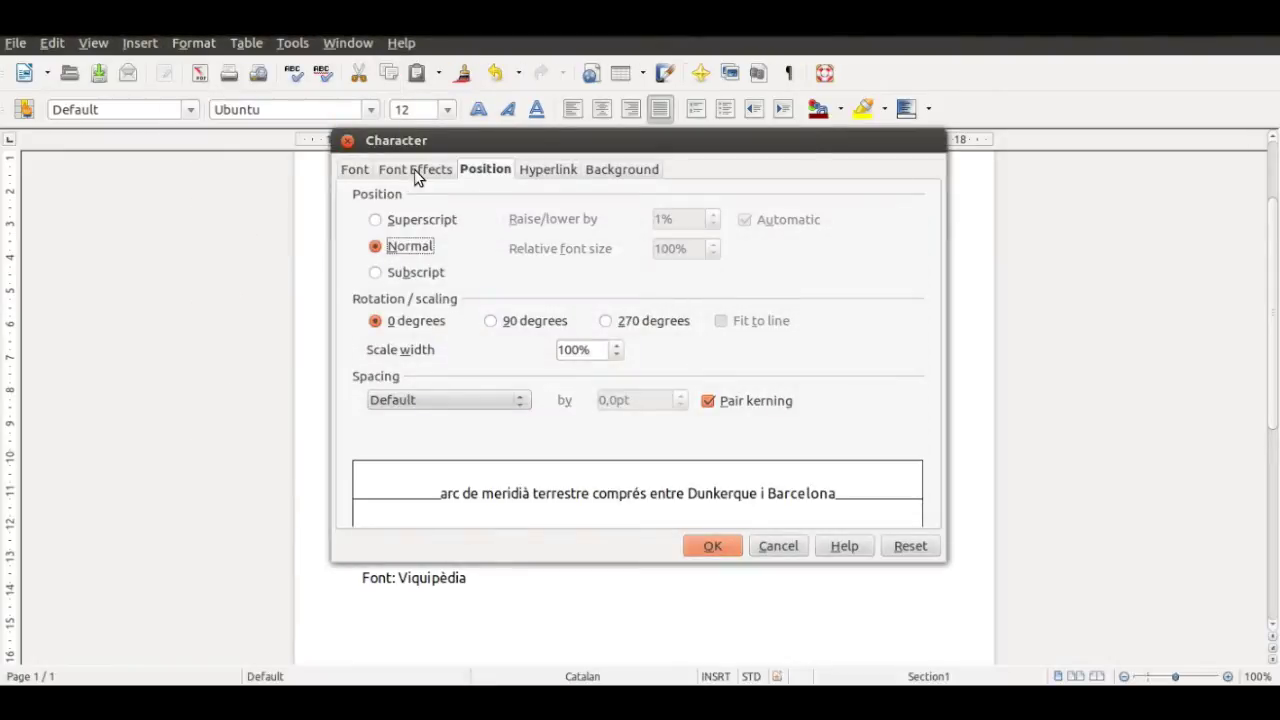
pyautogui.click(416, 169)
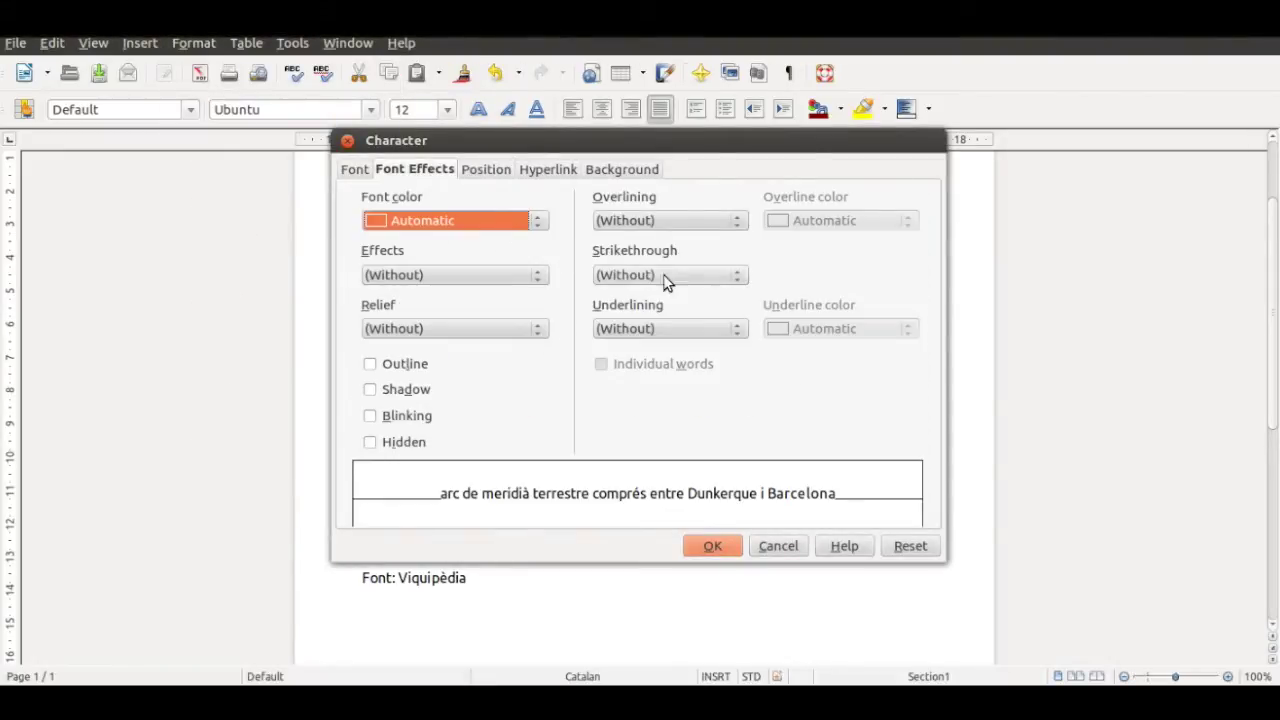
pyautogui.click(716, 328)
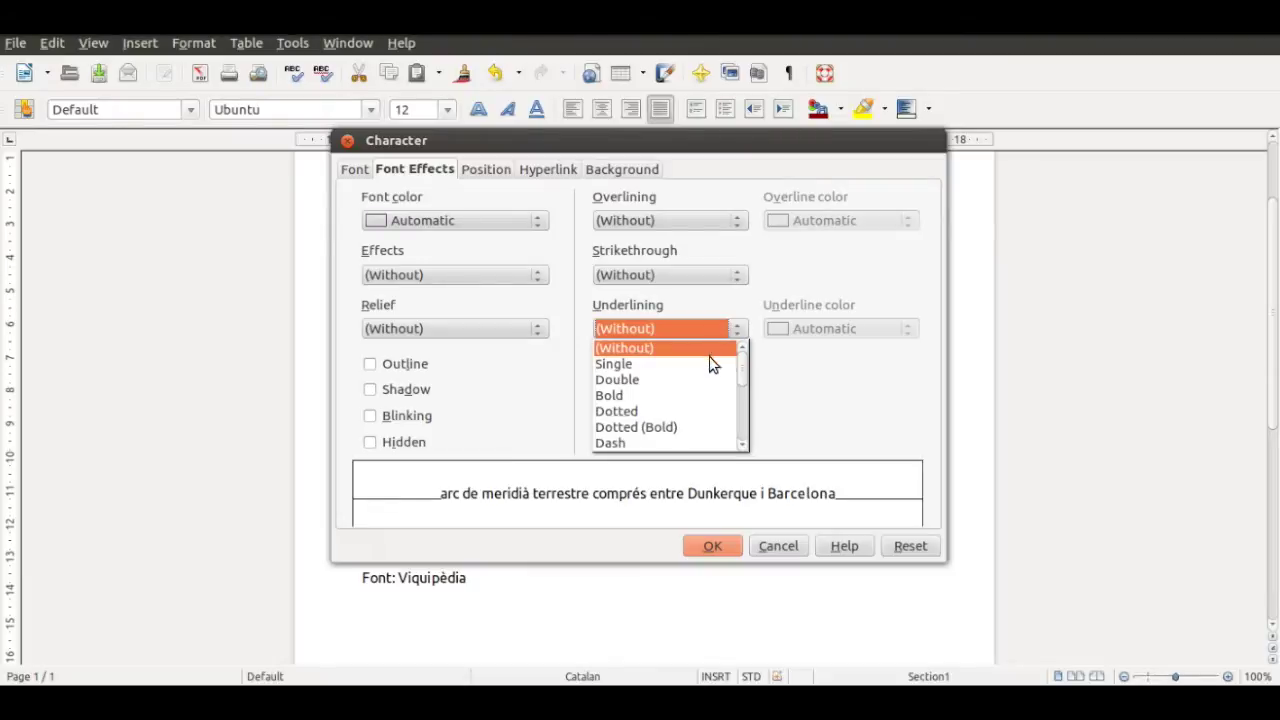
pyautogui.click(702, 380)
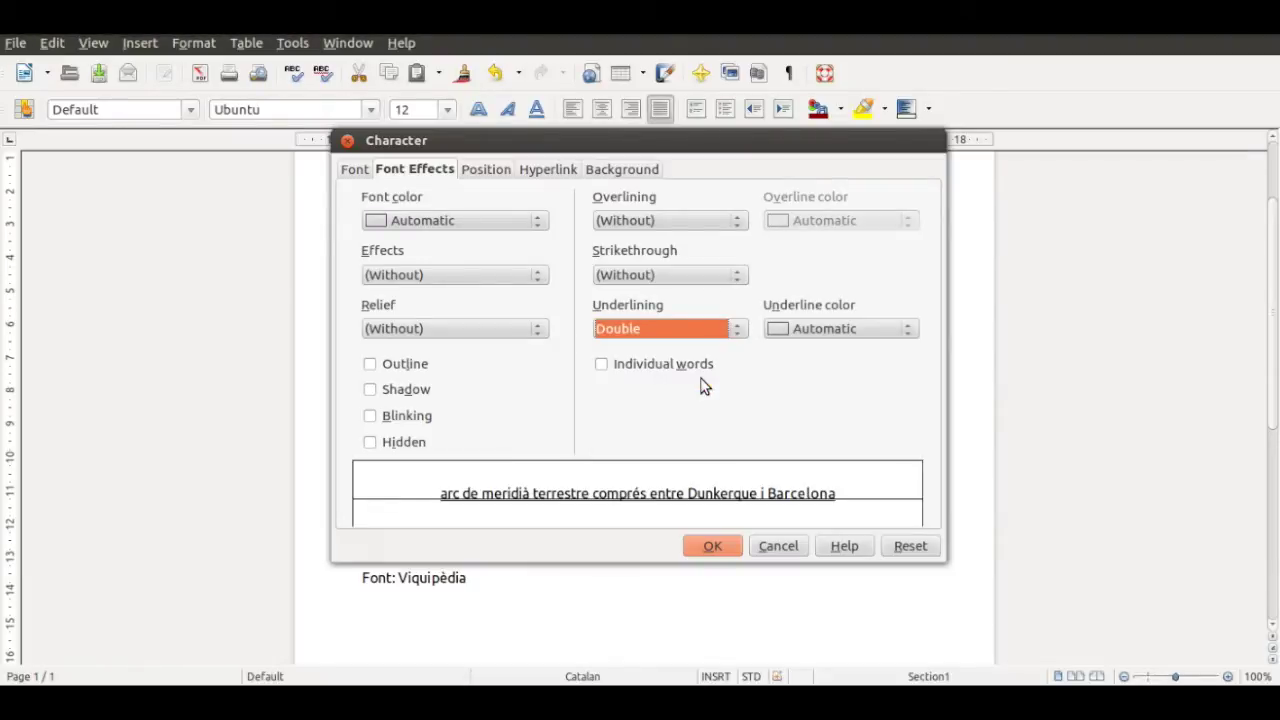
pyautogui.click(712, 545)
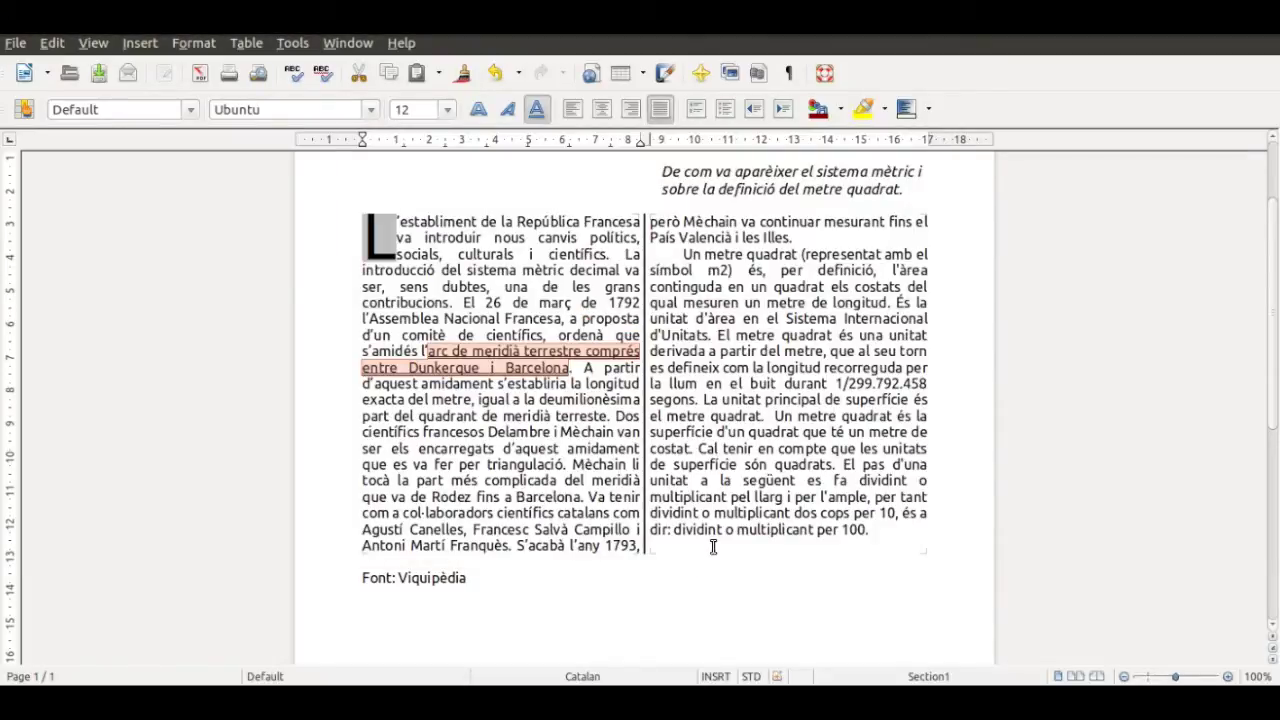
pyautogui.click(713, 547)
# Italicise the two scientists' surnames and the three collaborators' full names in the left column
pyautogui.doubleClick(516, 433)
pyautogui.click(507, 112)
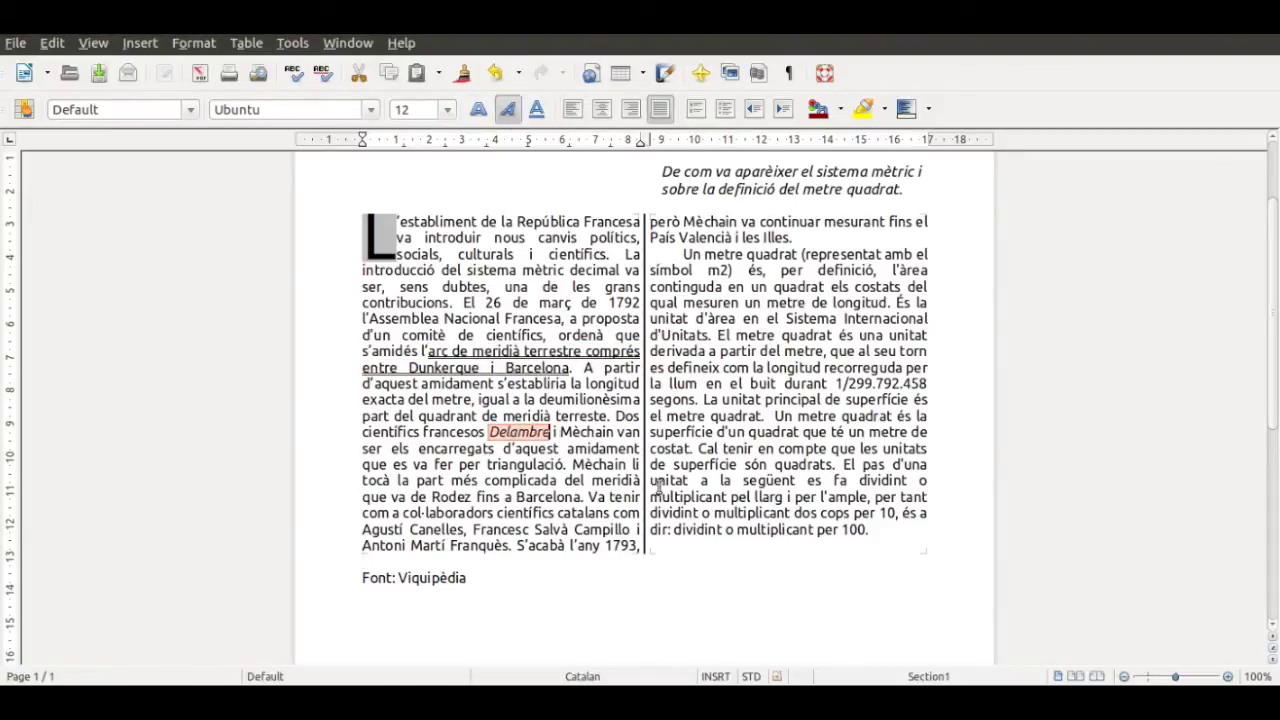
pyautogui.doubleClick(591, 434)
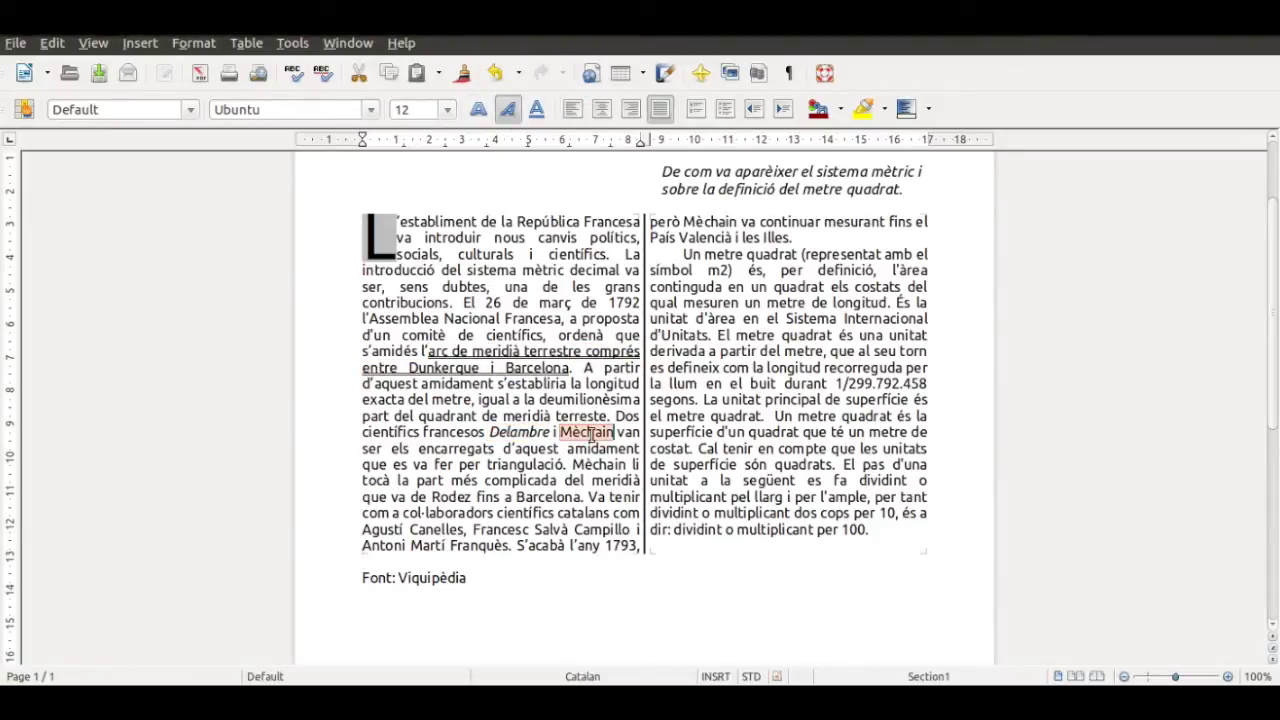
pyautogui.click(508, 109)
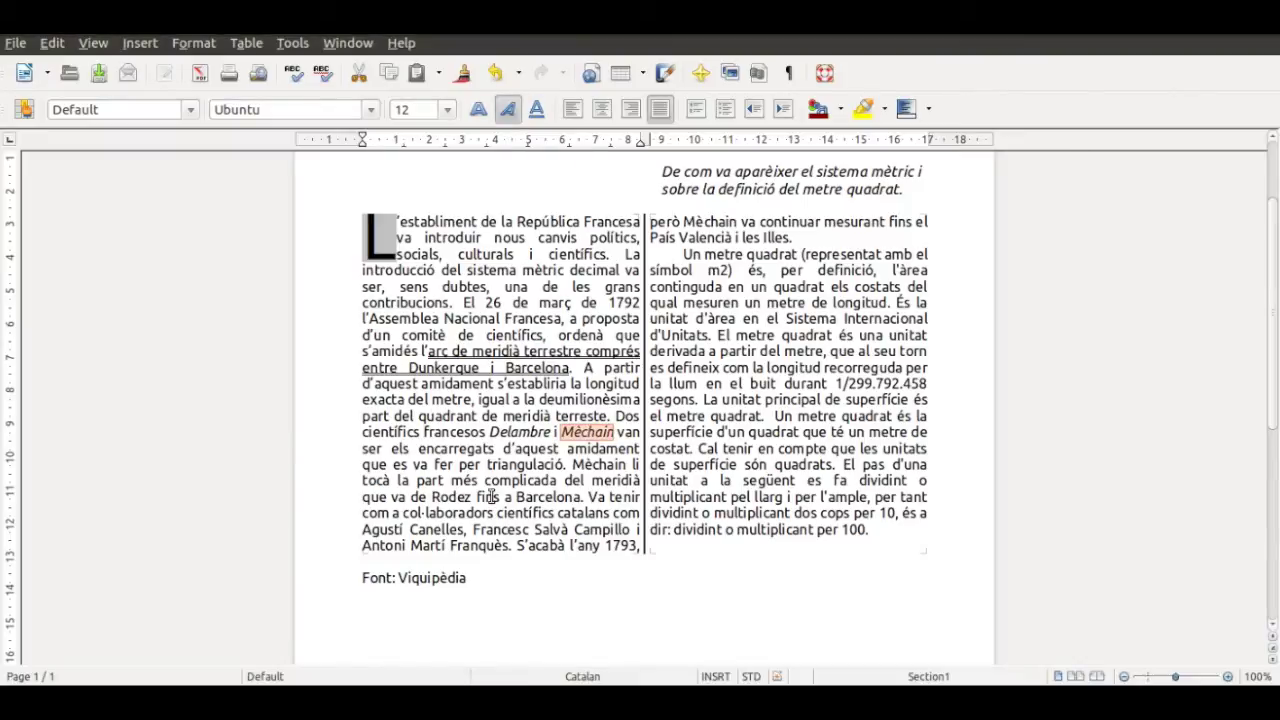
pyautogui.moveTo(363, 529); pyautogui.dragTo(462, 530)
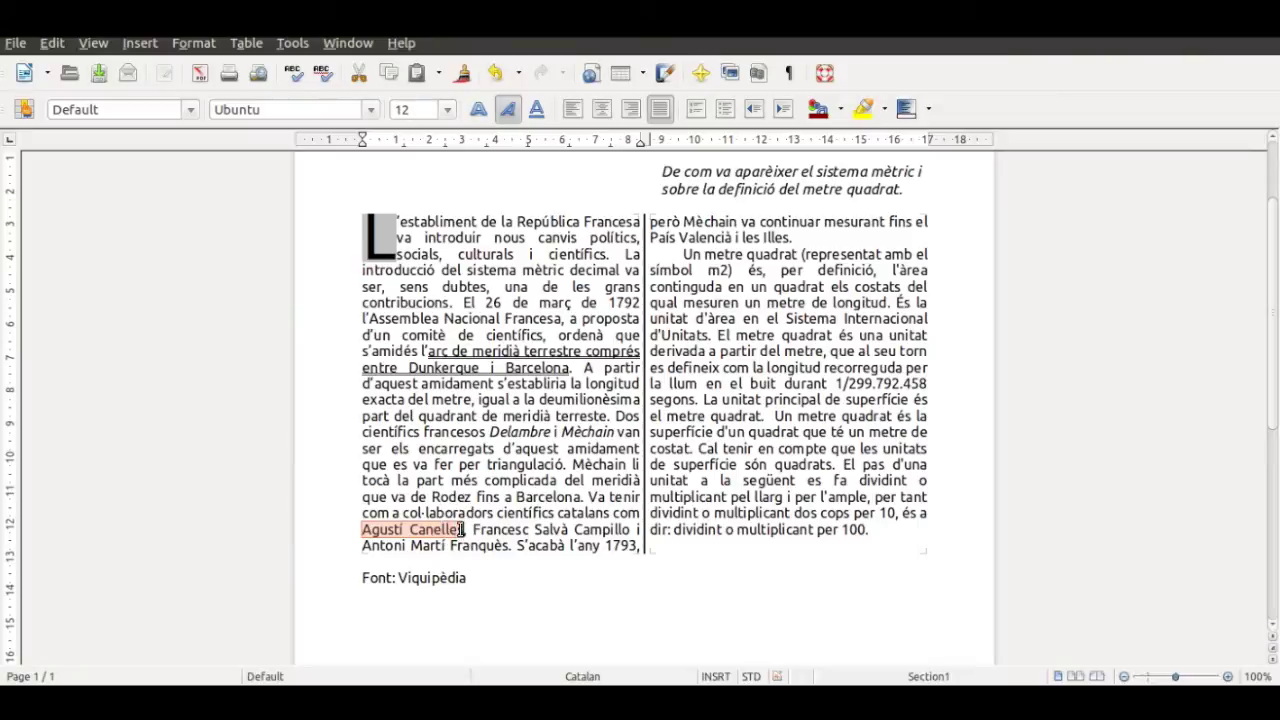
pyautogui.click(508, 109)
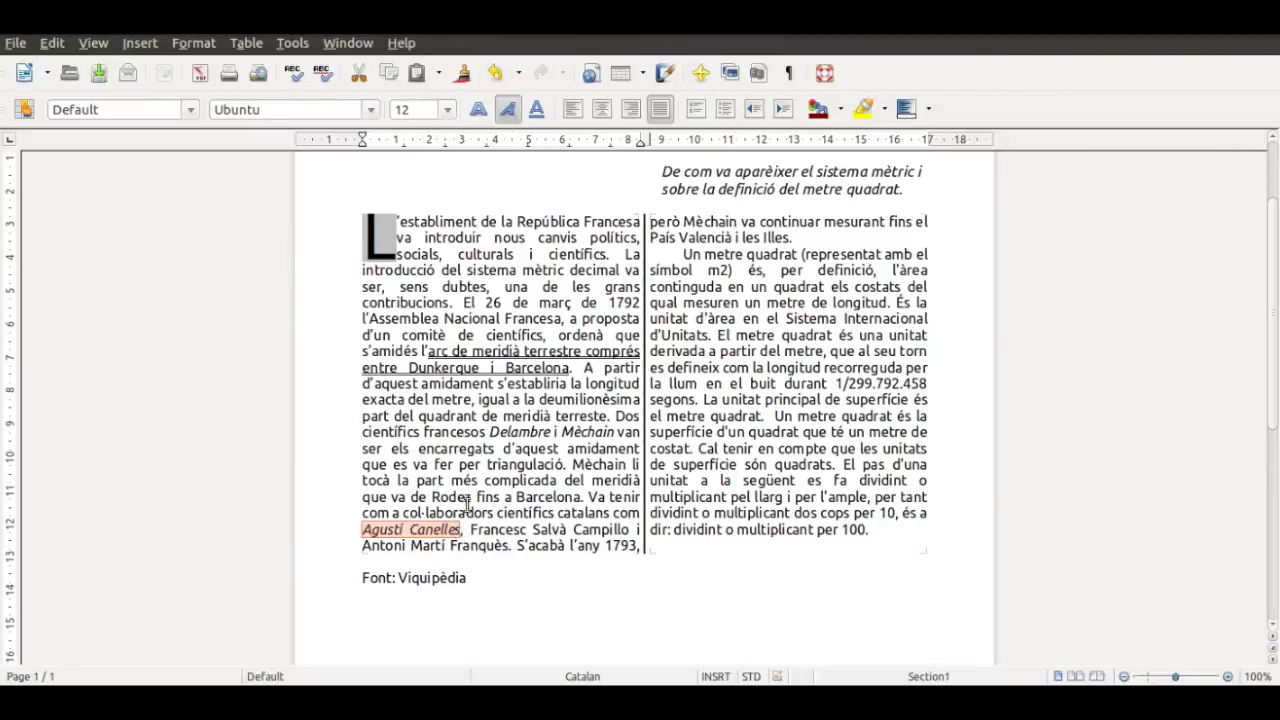
pyautogui.moveTo(470, 529); pyautogui.dragTo(625, 537)
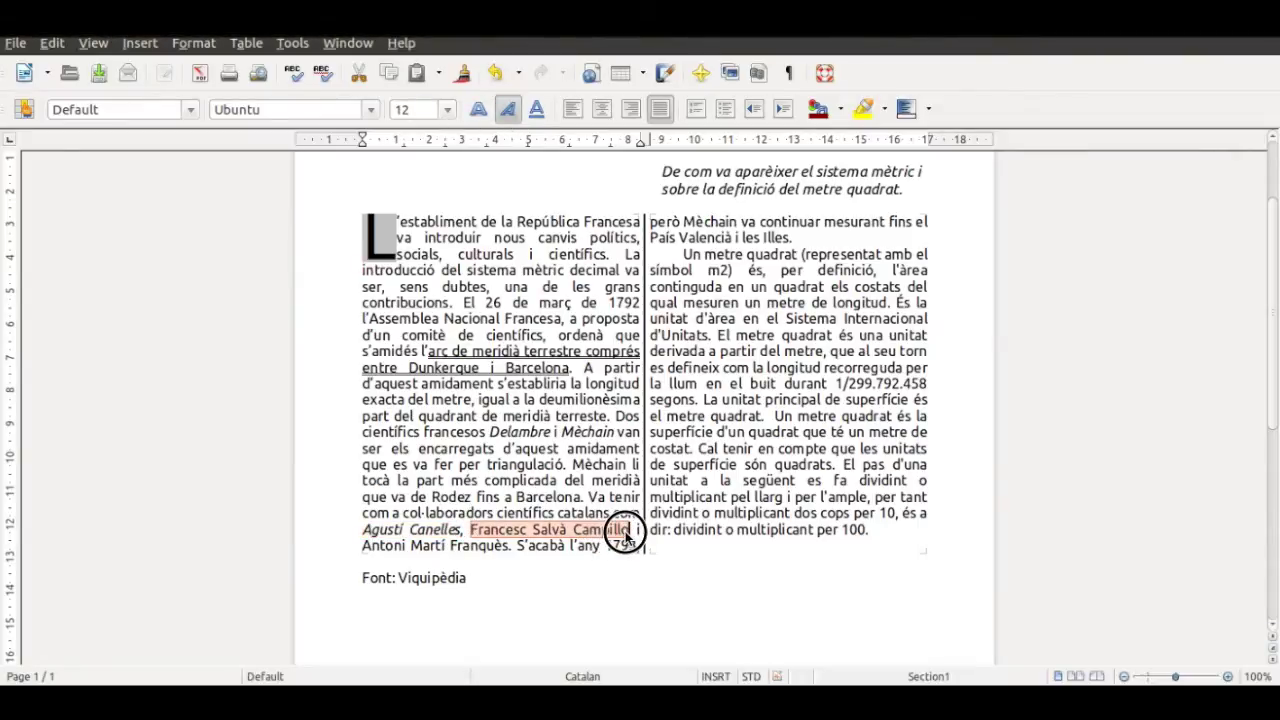
pyautogui.click(508, 109)
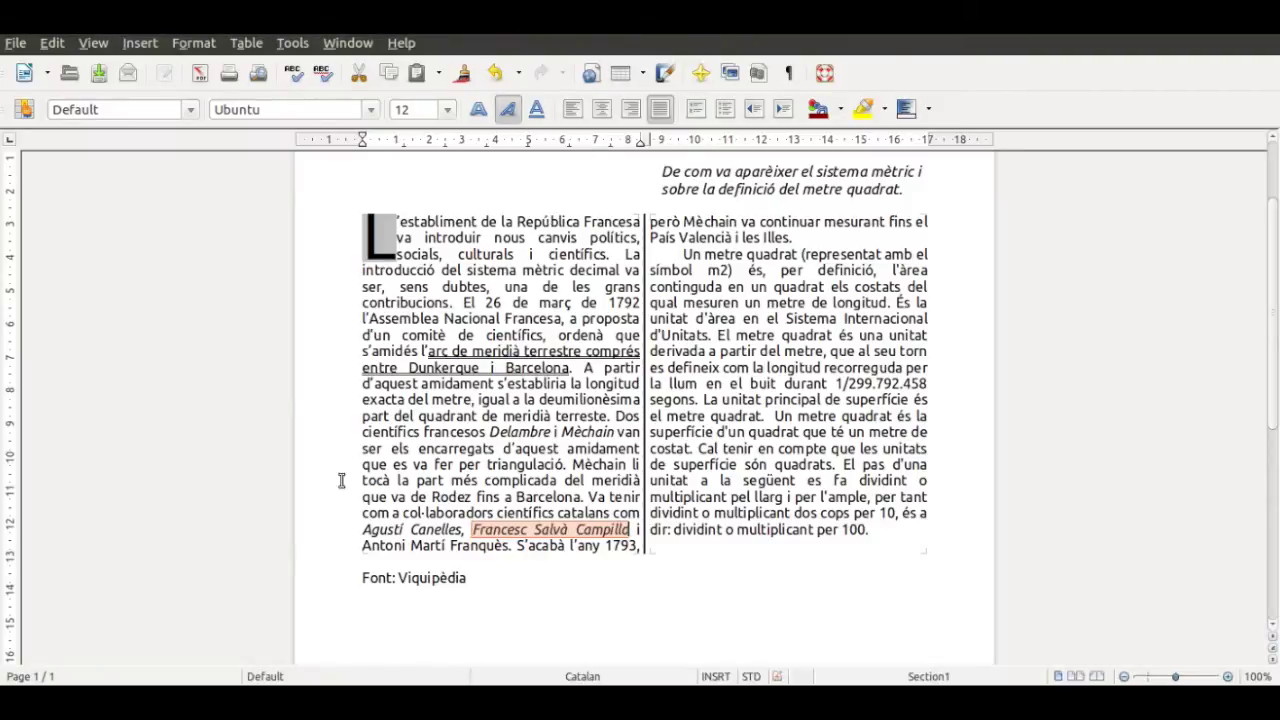
pyautogui.moveTo(360, 546); pyautogui.dragTo(499, 557)
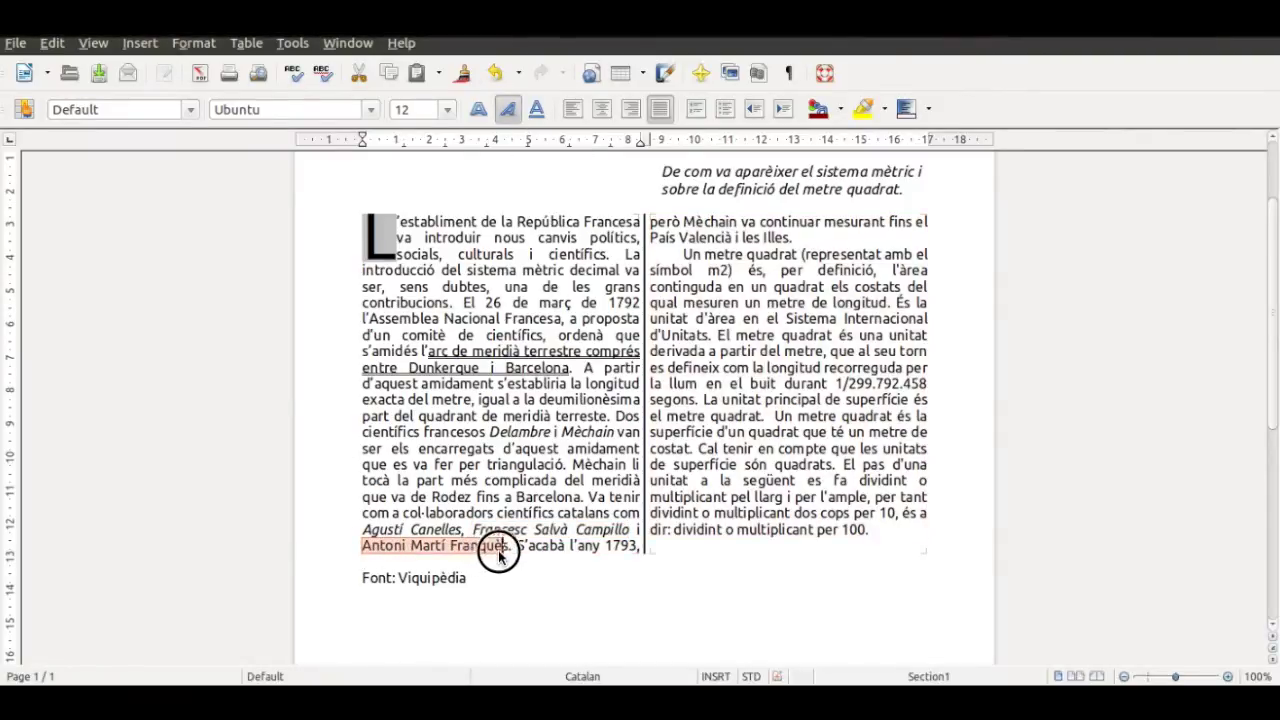
pyautogui.click(510, 112)
pyautogui.click(815, 316)
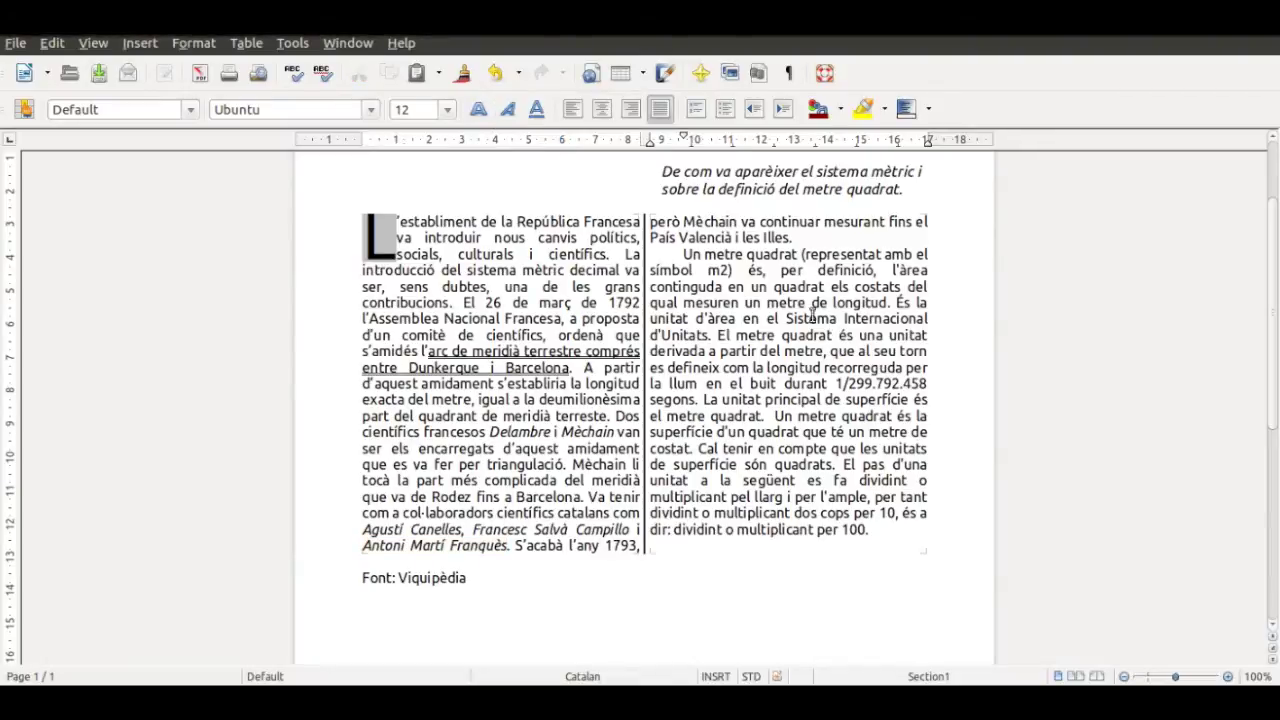
# Make 'Sistema Internacional d'Unitats' in the right column bold
pyautogui.moveTo(787, 319); pyautogui.dragTo(707, 336)
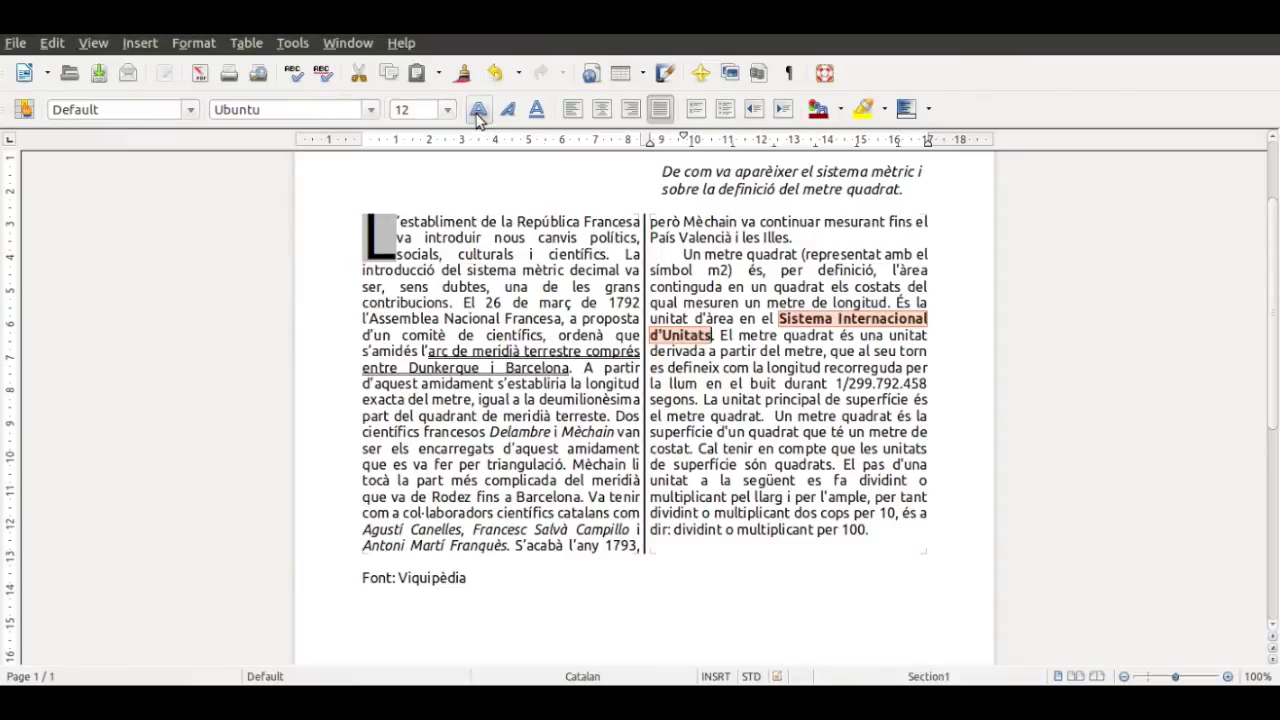
pyautogui.click(478, 110)
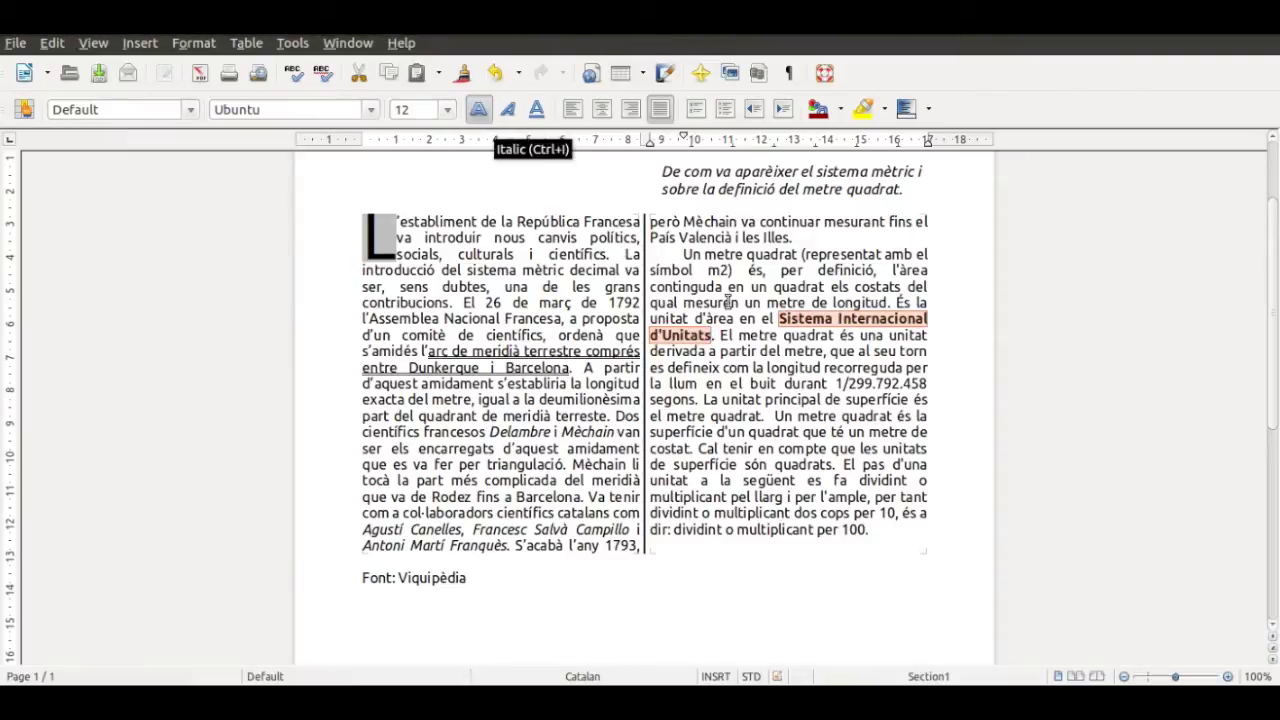
pyautogui.click(728, 302)
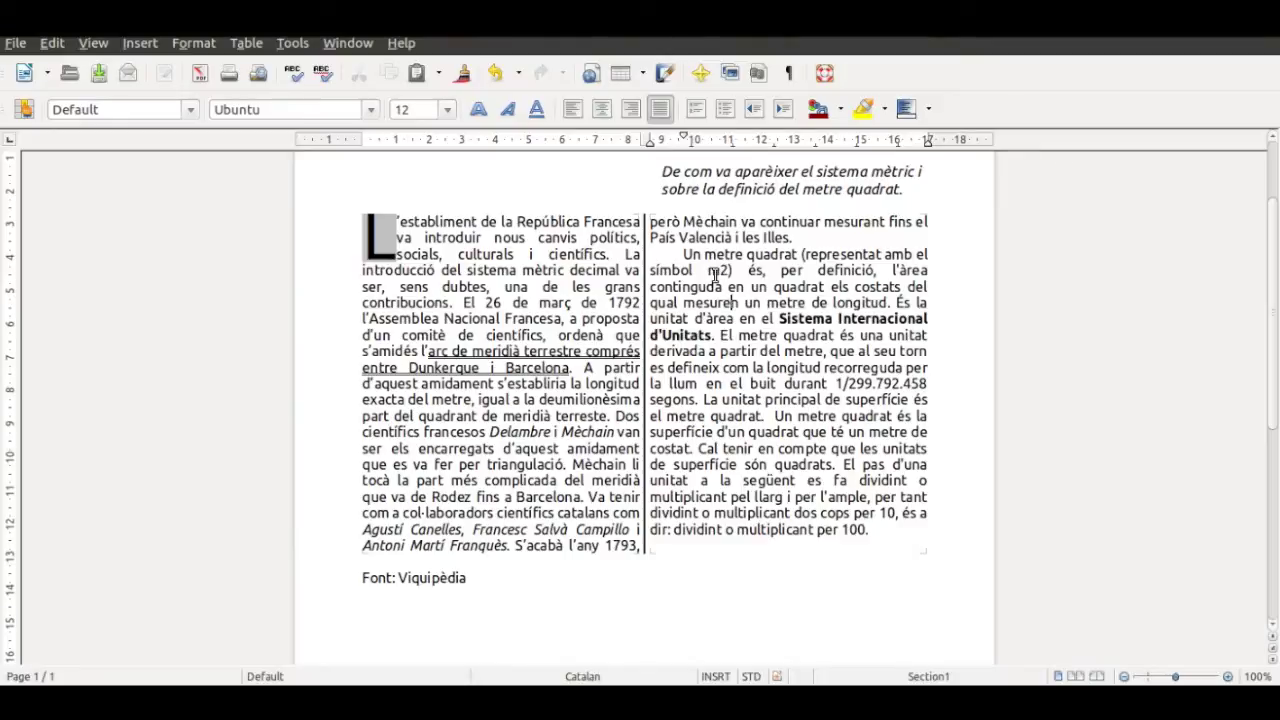
# Set the Position of the 2 in 'm2' to Superscript so it reads m²
pyautogui.moveTo(722, 274); pyautogui.dragTo(731, 274)
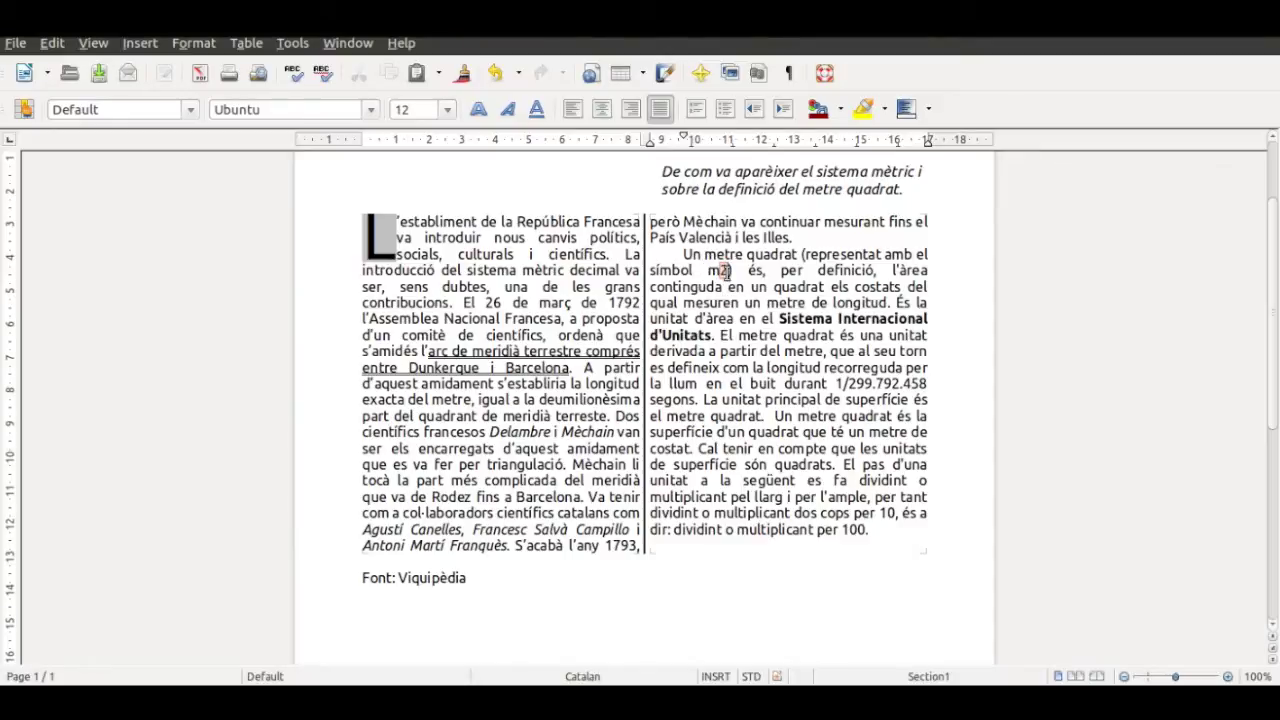
pyautogui.click(200, 45)
pyautogui.click(204, 88)
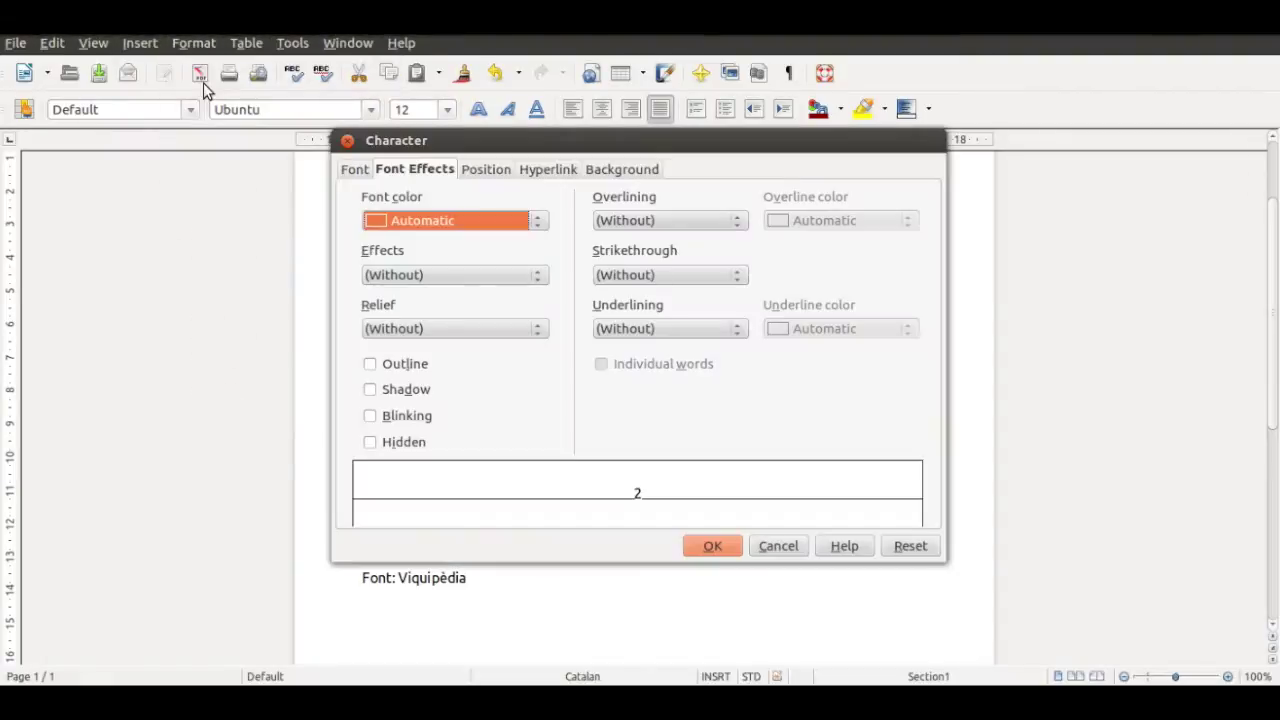
pyautogui.click(499, 169)
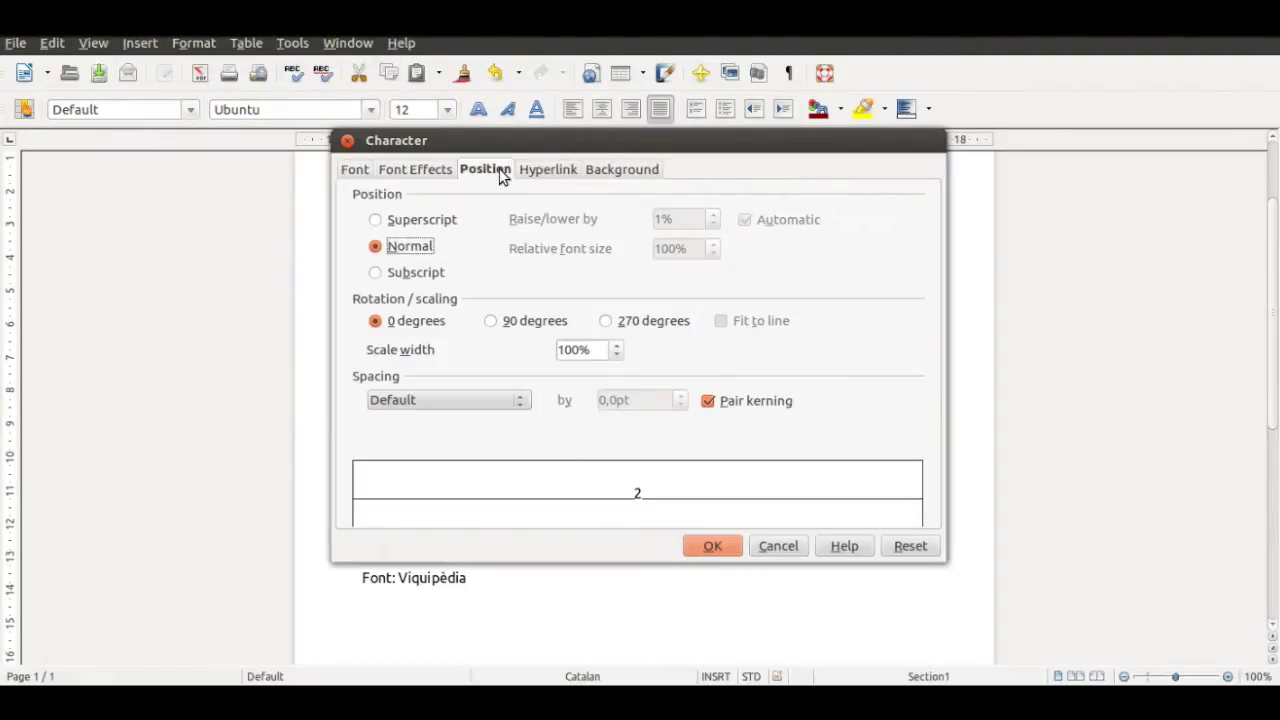
pyautogui.click(423, 221)
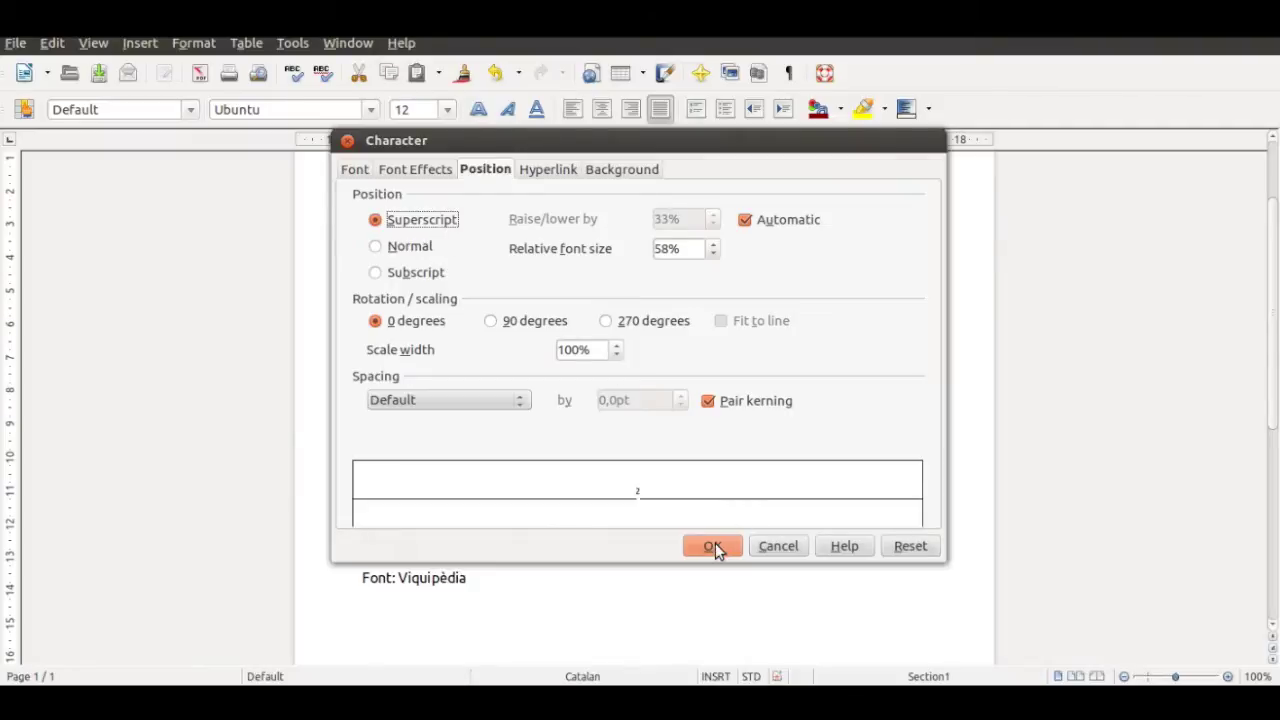
pyautogui.click(715, 544)
pyautogui.click(740, 335)
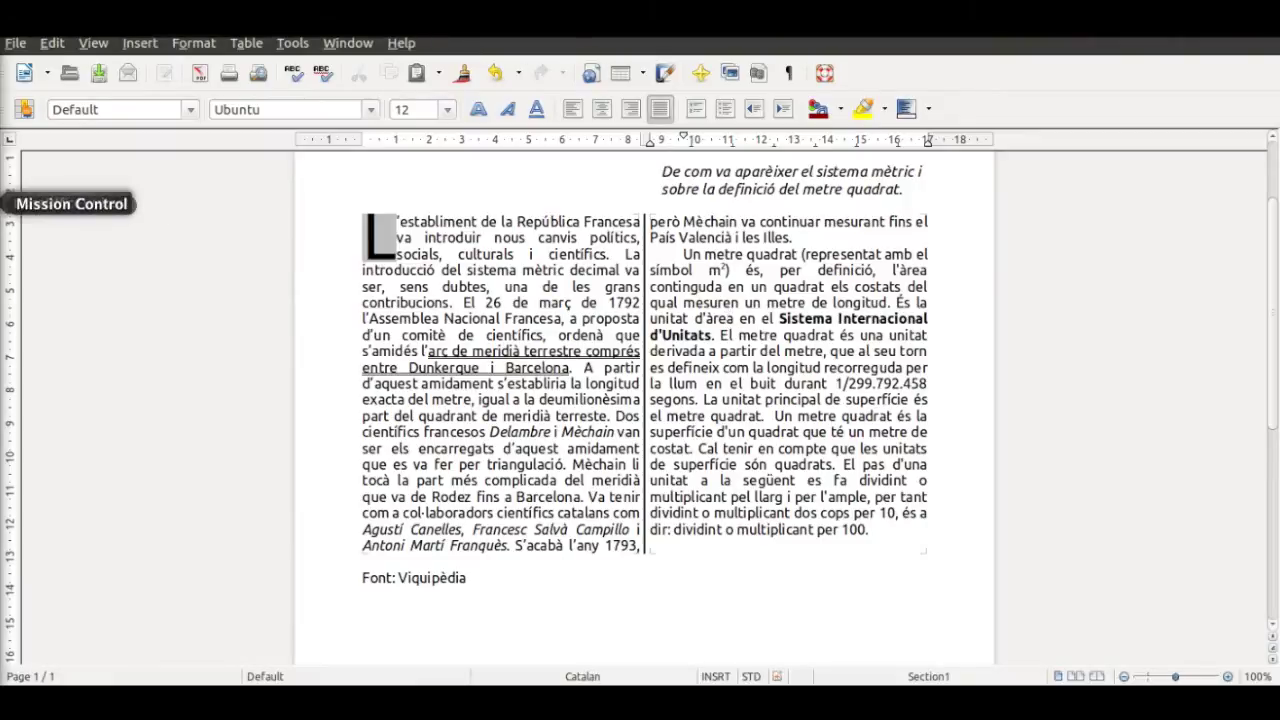
# Compare with the finished model article, then select all body text across both columns
pyautogui.click(3, 204)
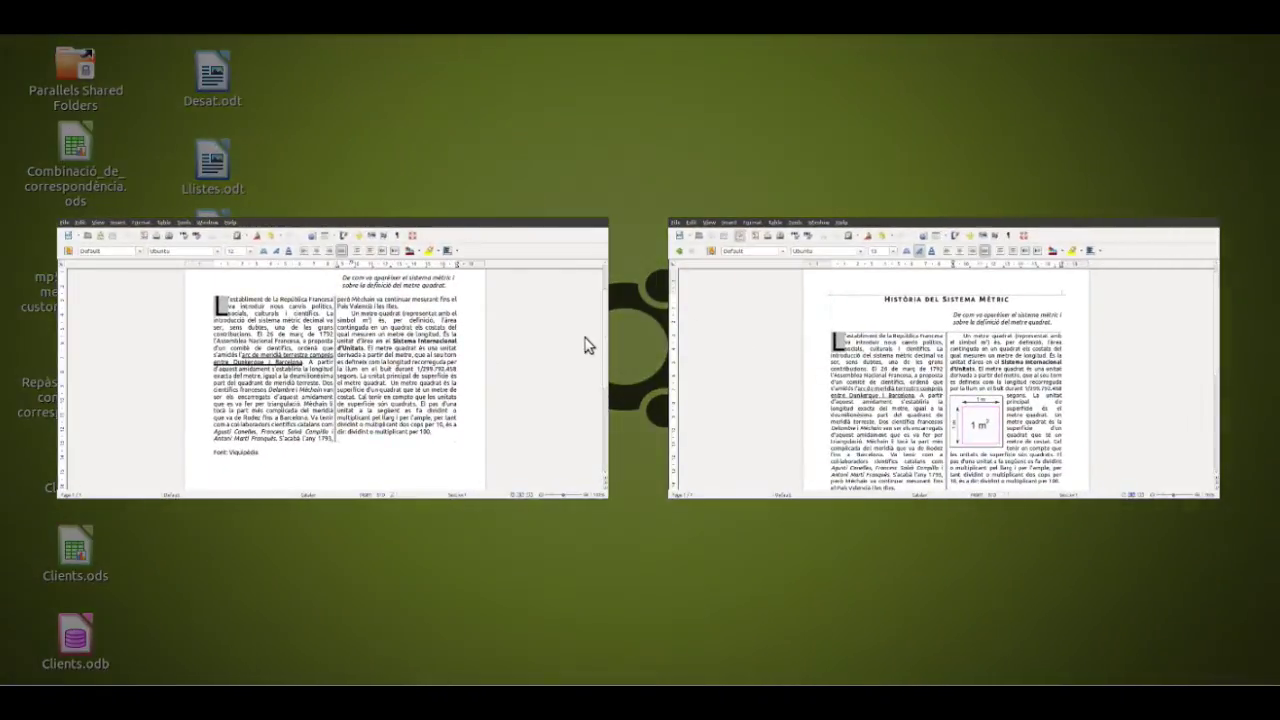
pyautogui.click(878, 394)
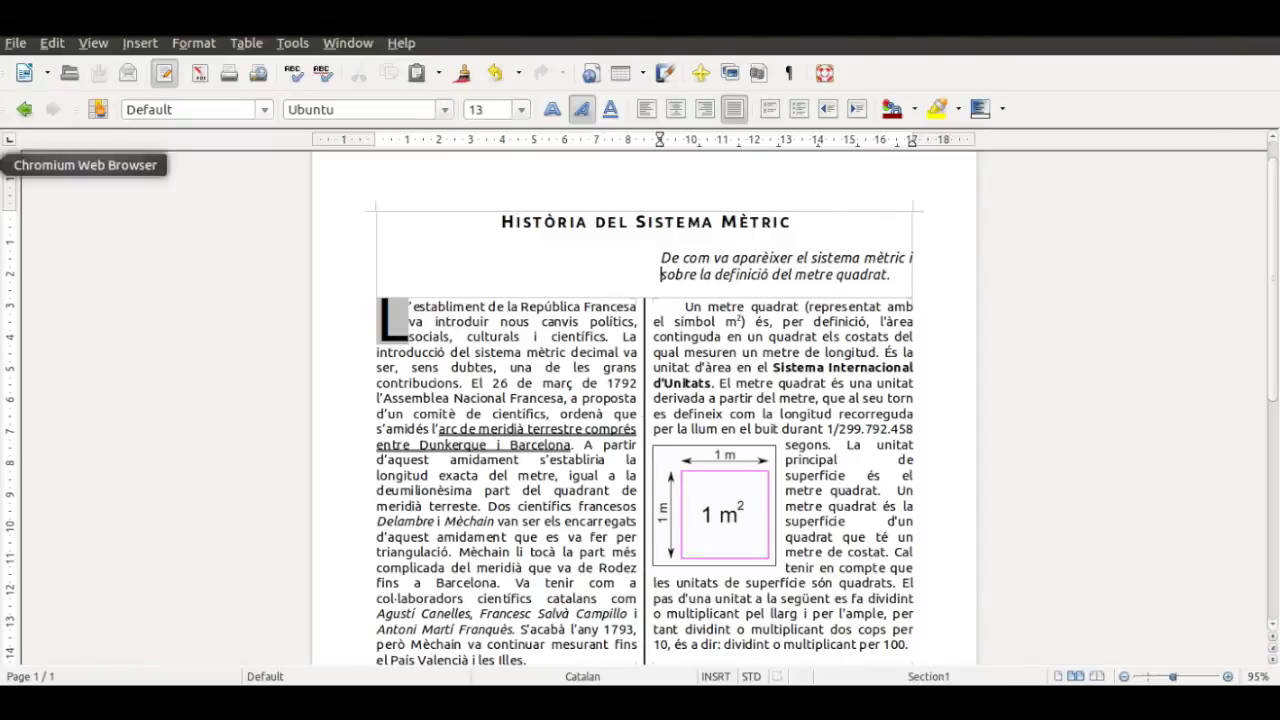
pyautogui.click(24, 203)
pyautogui.press('Escape')
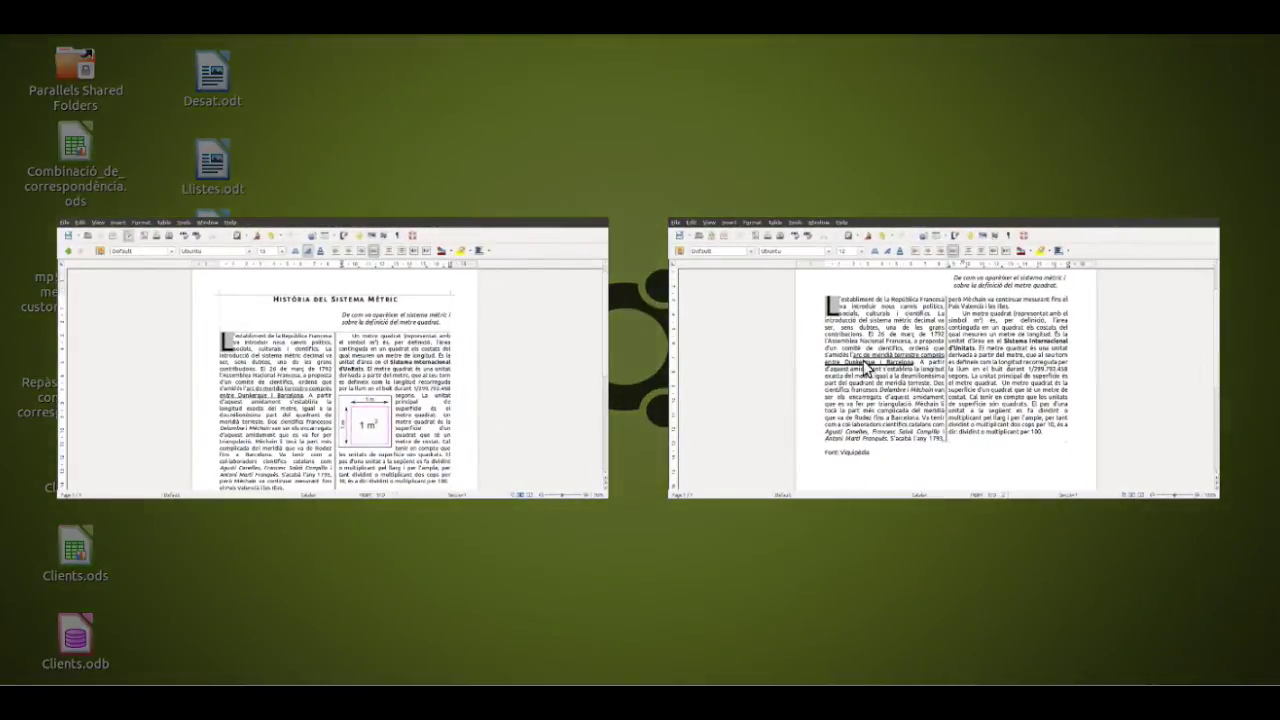
pyautogui.moveTo(890, 530); pyautogui.dragTo(343, 240)
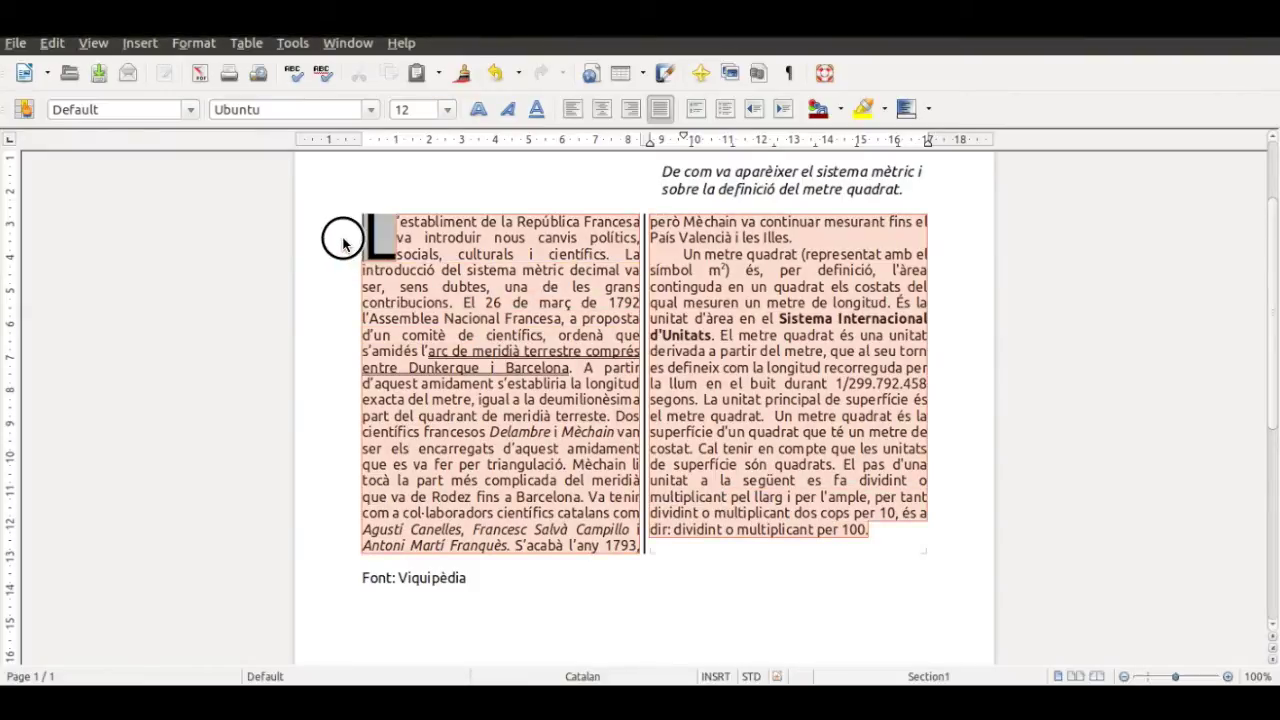
pyautogui.click(186, 43)
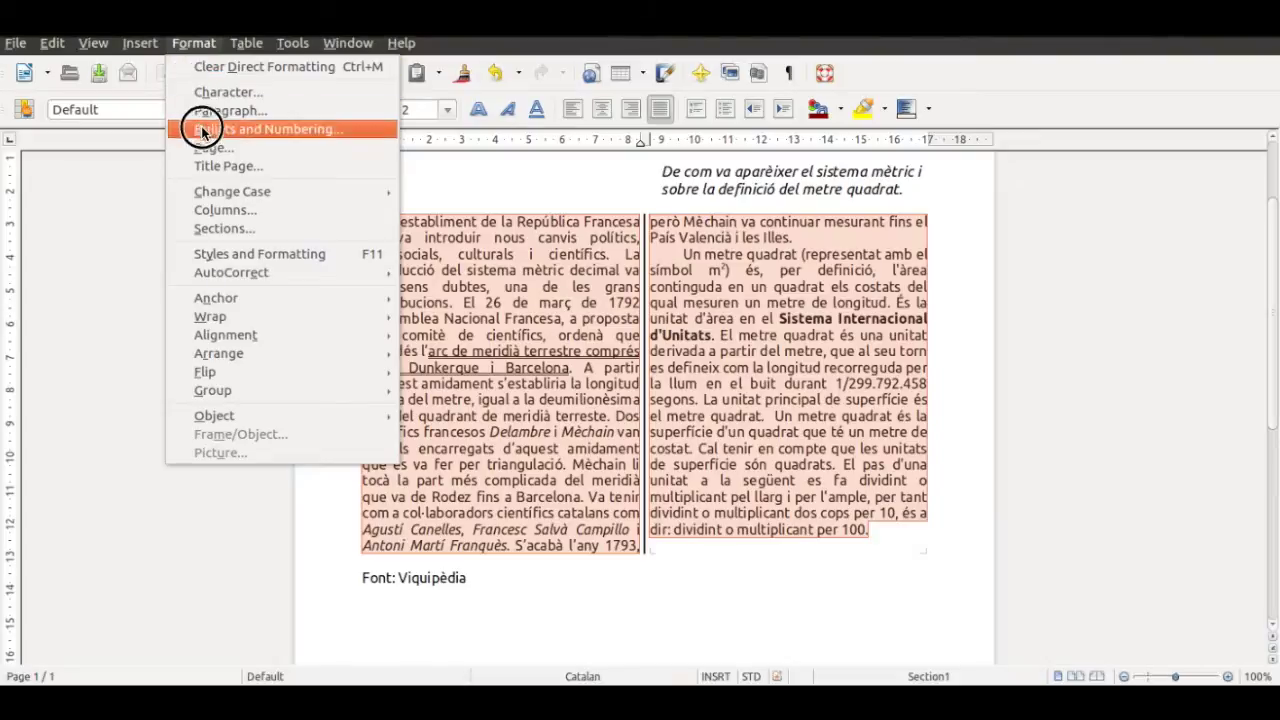
# Set the spacing between the two columns to 0 in the Columns dialog
pyautogui.click(209, 209)
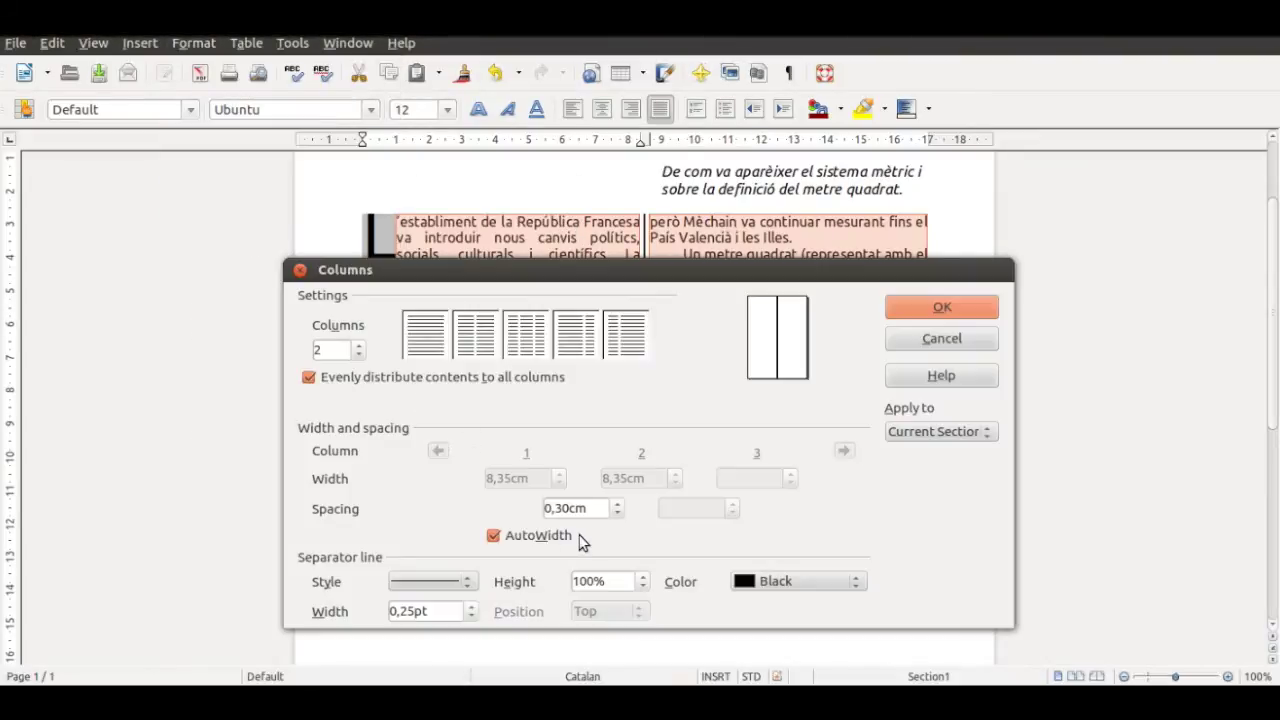
pyautogui.moveTo(592, 510); pyautogui.dragTo(500, 514)
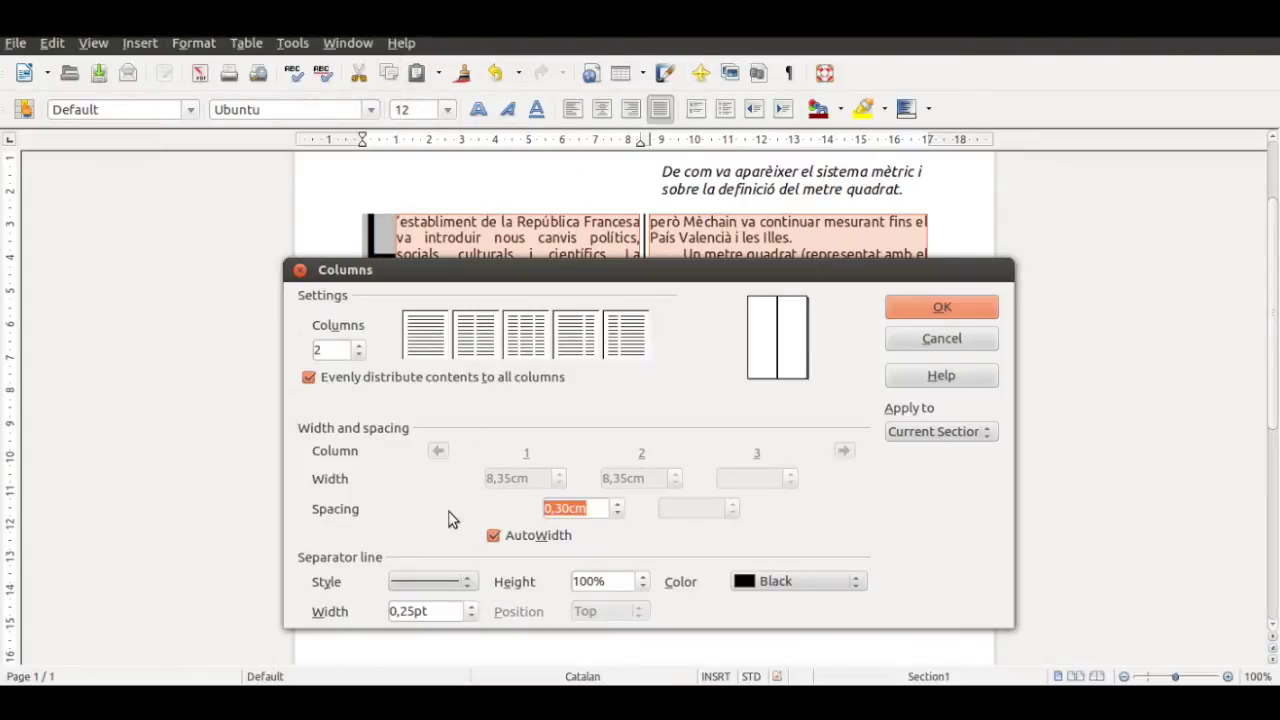
pyautogui.write('0')
pyautogui.click(924, 302)
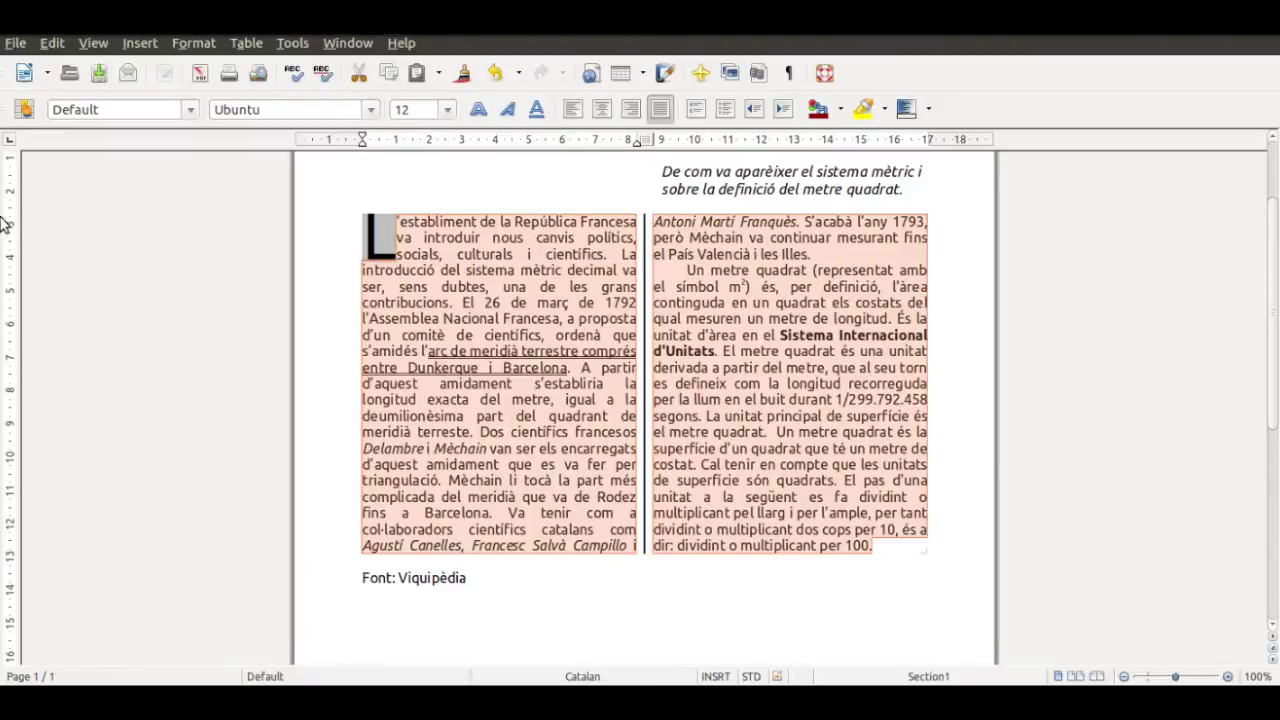
pyautogui.click(8, 222)
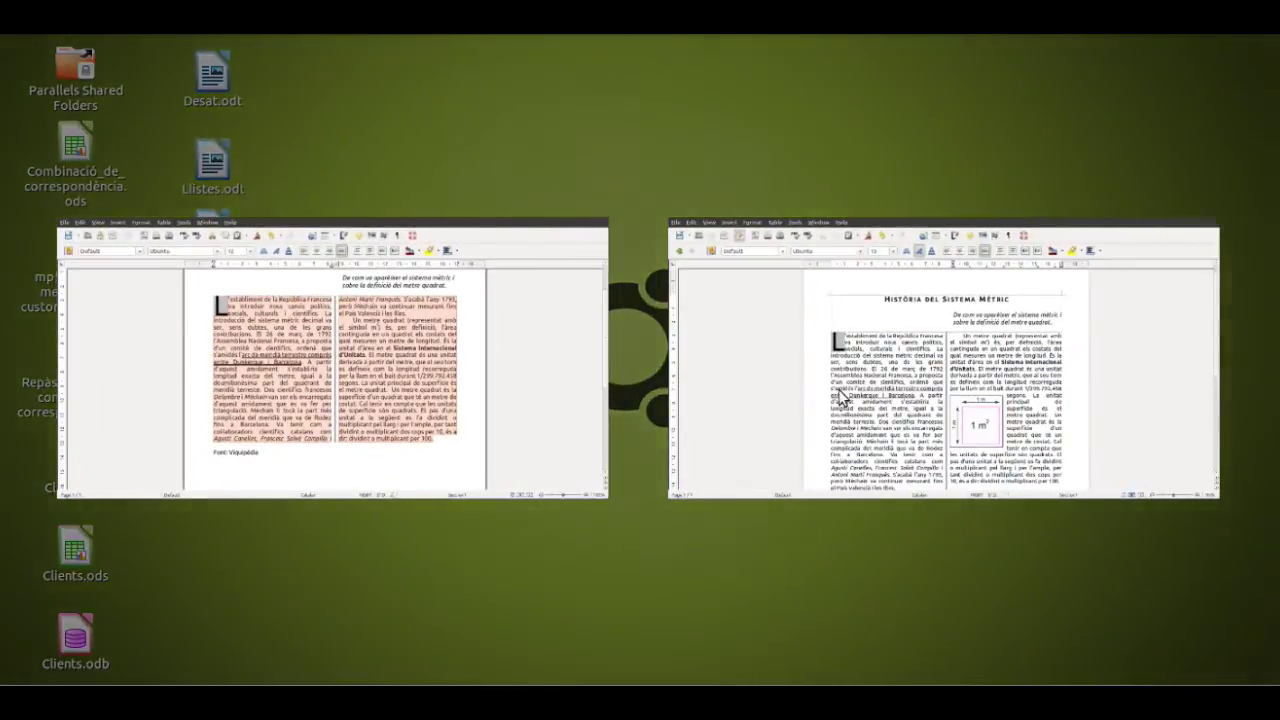
pyautogui.click(736, 360)
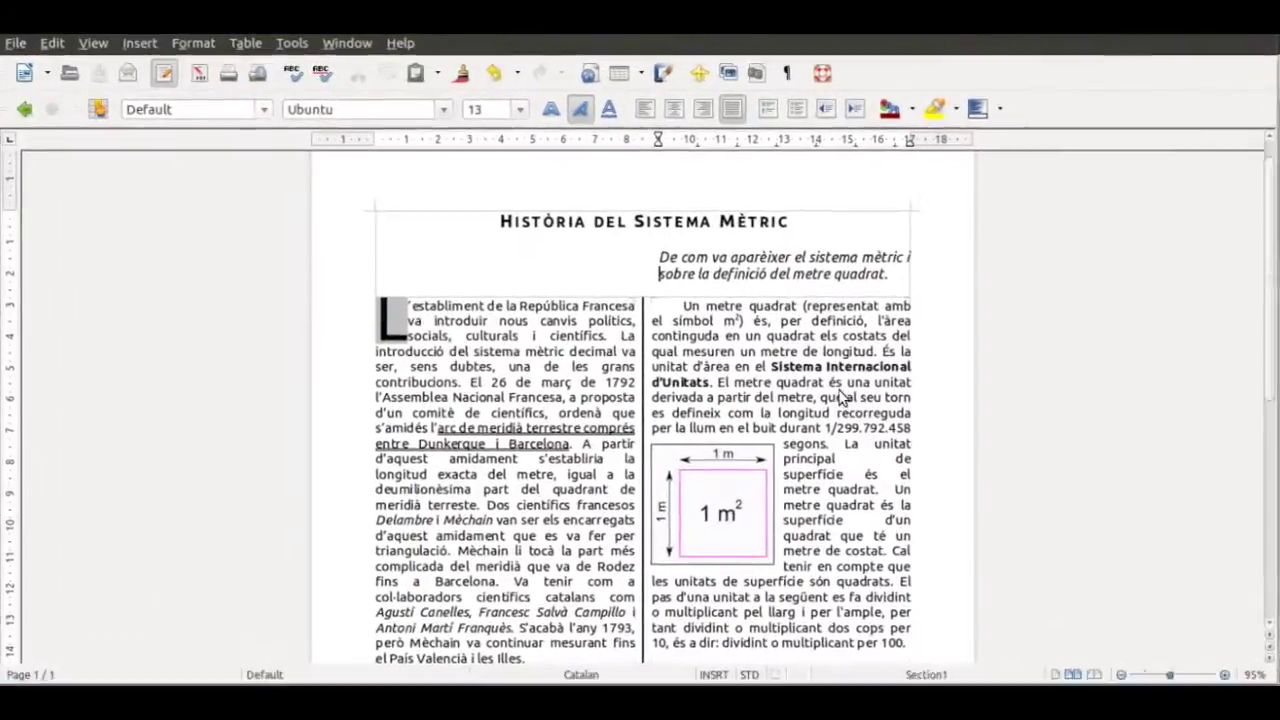
pyautogui.click(8, 210)
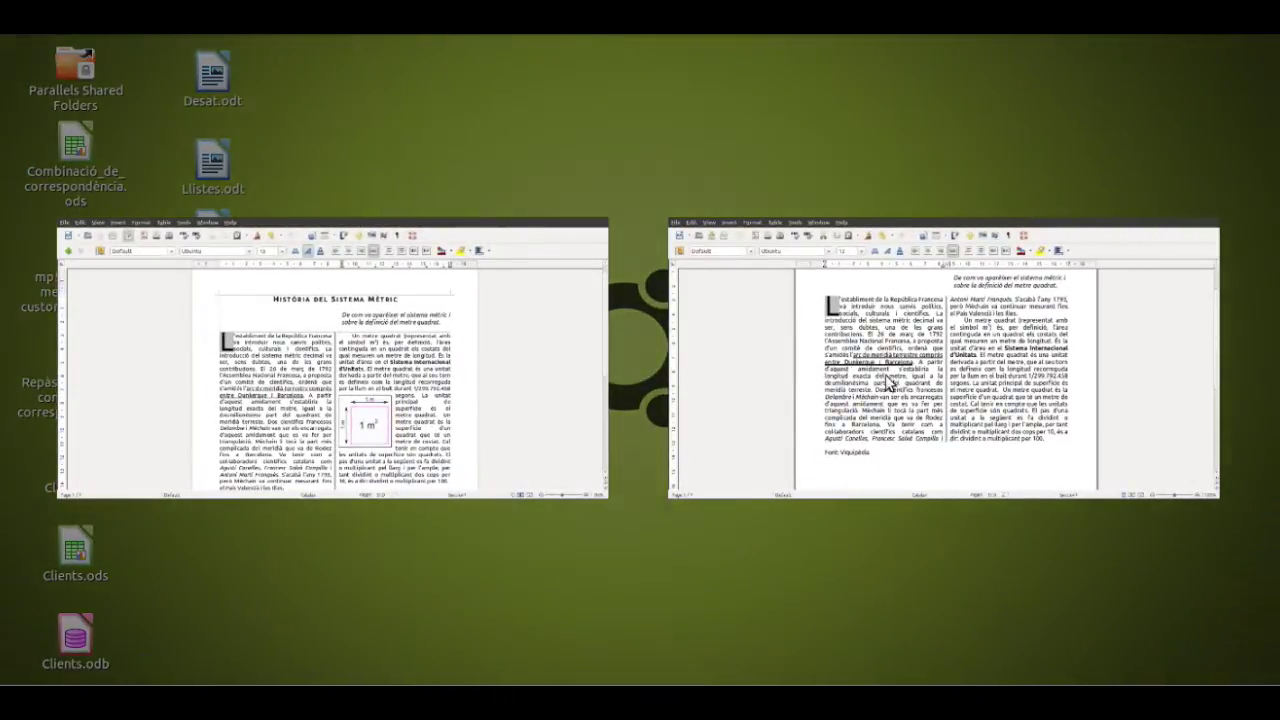
pyautogui.click(880, 372)
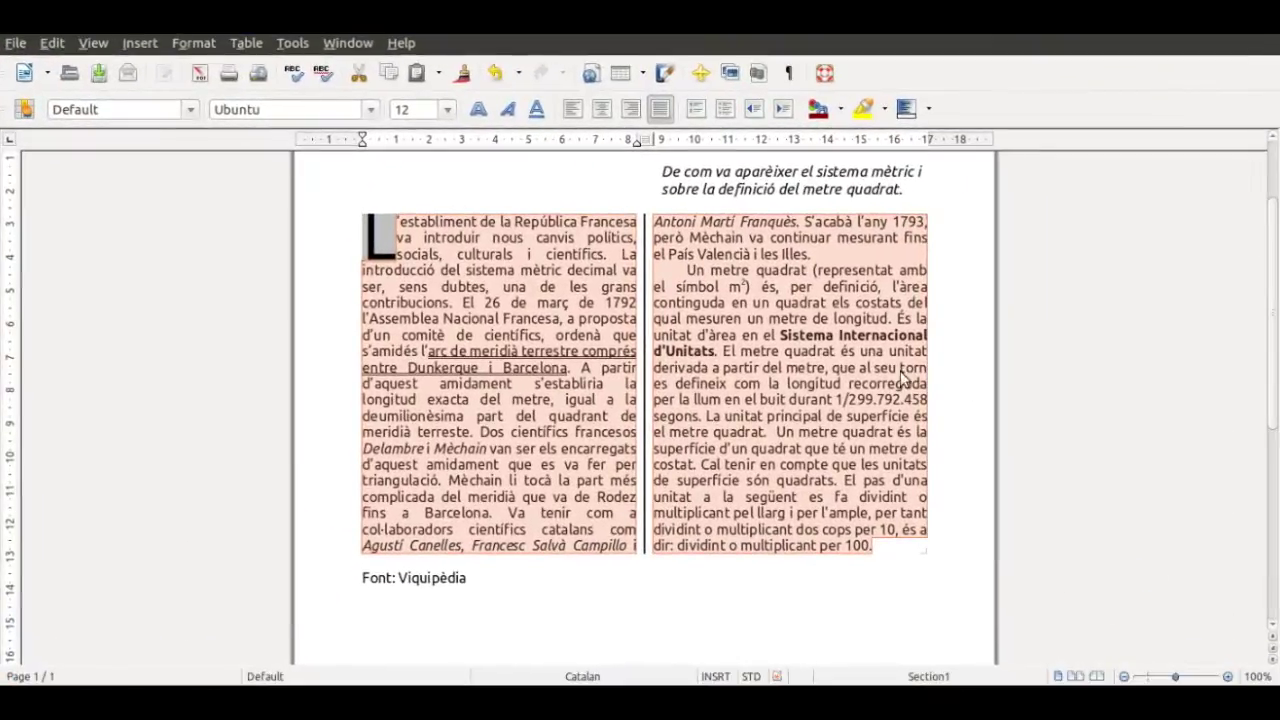
pyautogui.click(862, 369)
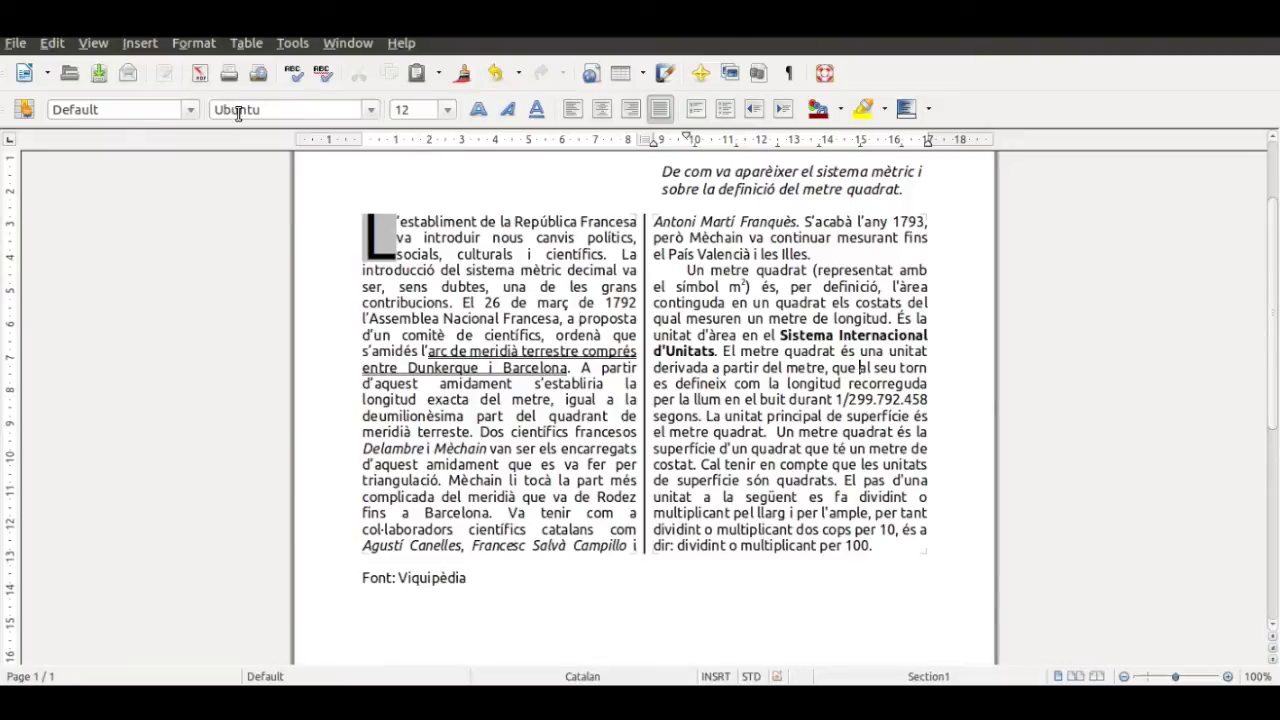
# Insert the picture square_meter.jpeg from the Desktop into the article
pyautogui.click(142, 44)
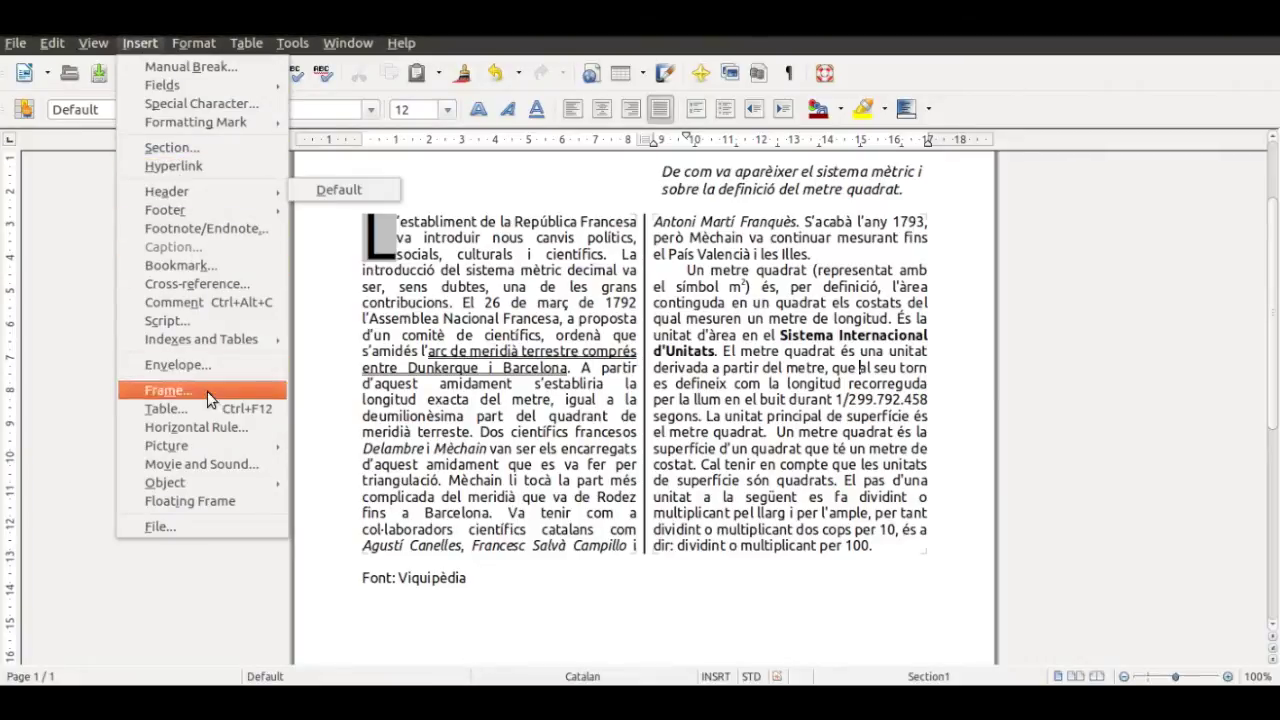
pyautogui.moveTo(200, 445)
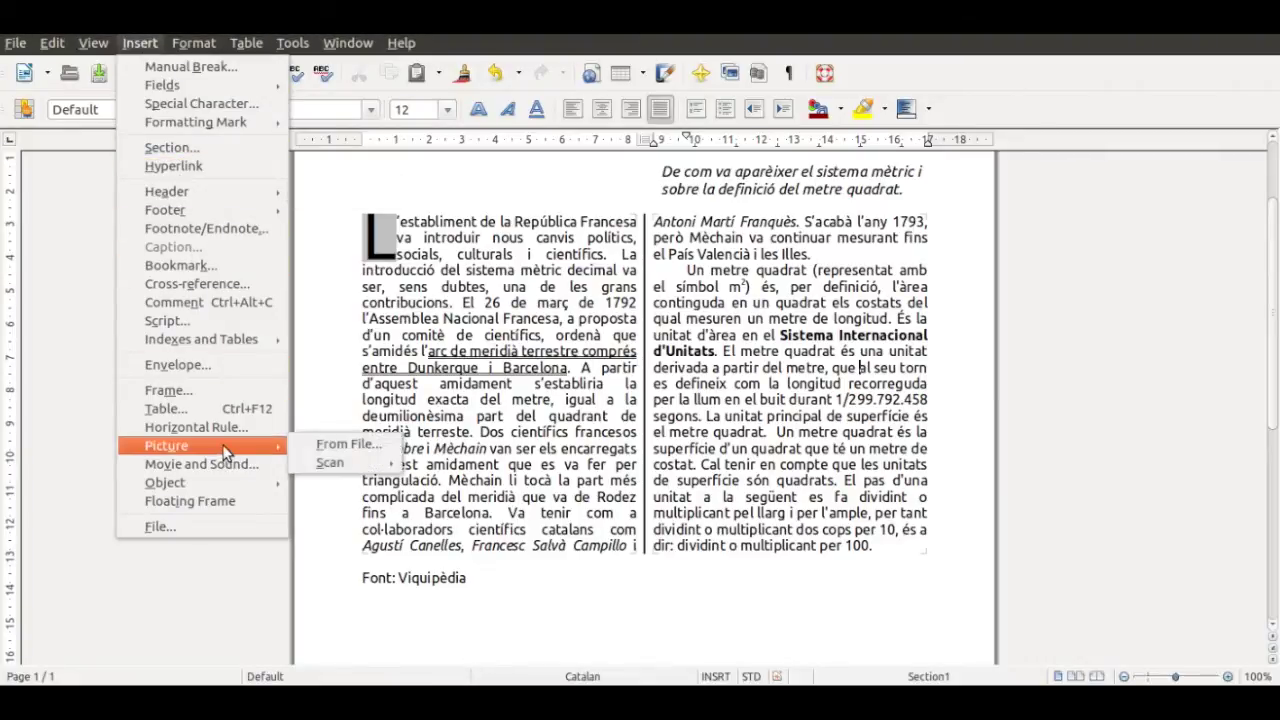
pyautogui.click(340, 447)
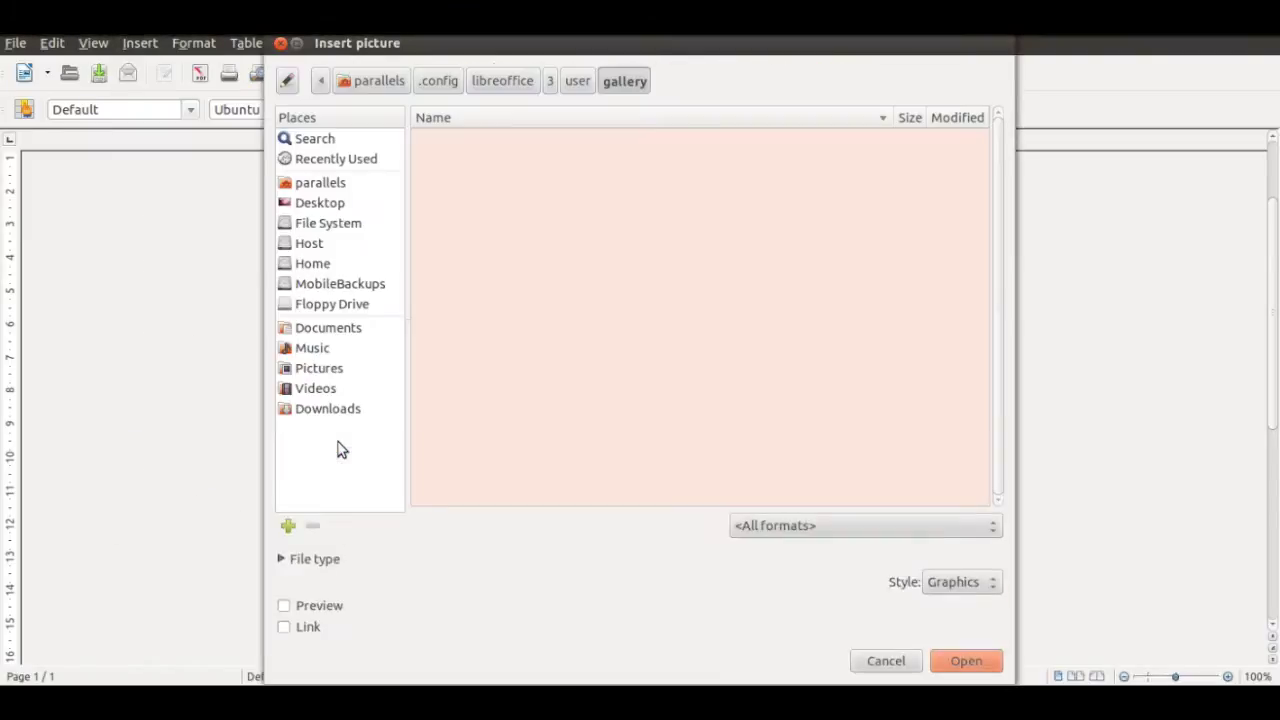
pyautogui.click(310, 203)
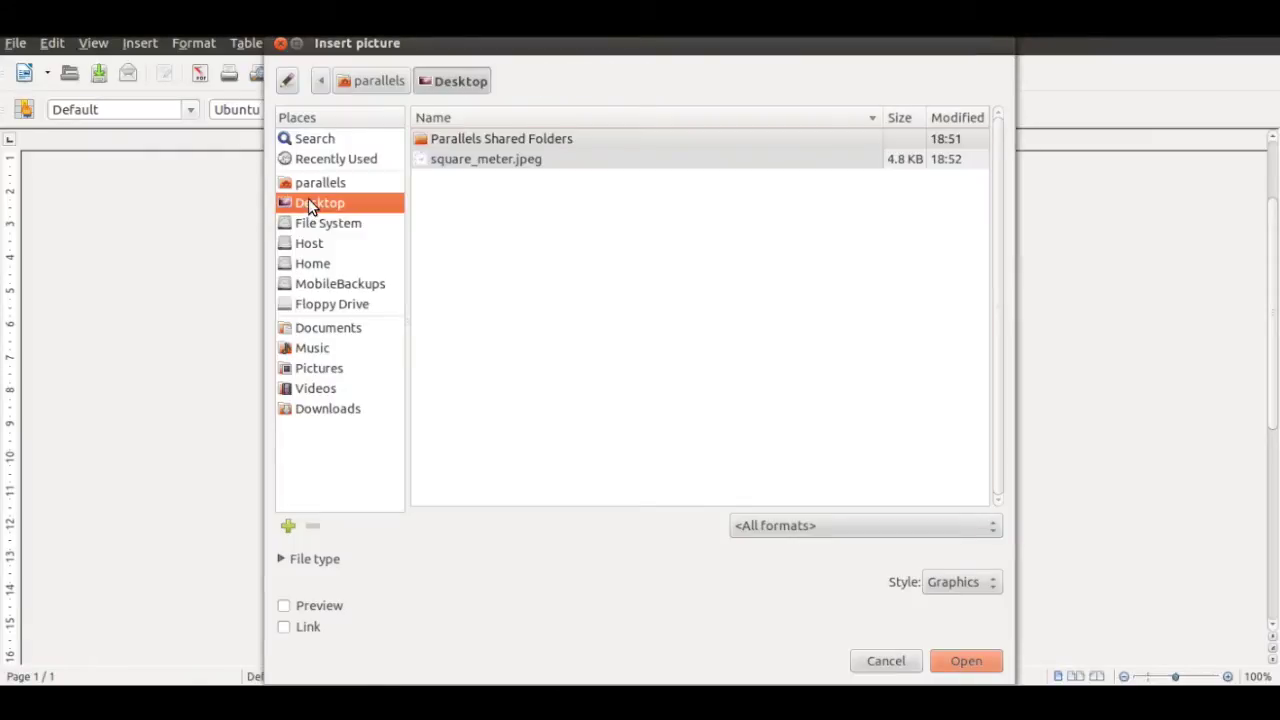
pyautogui.click(477, 161)
pyautogui.doubleClick(477, 162)
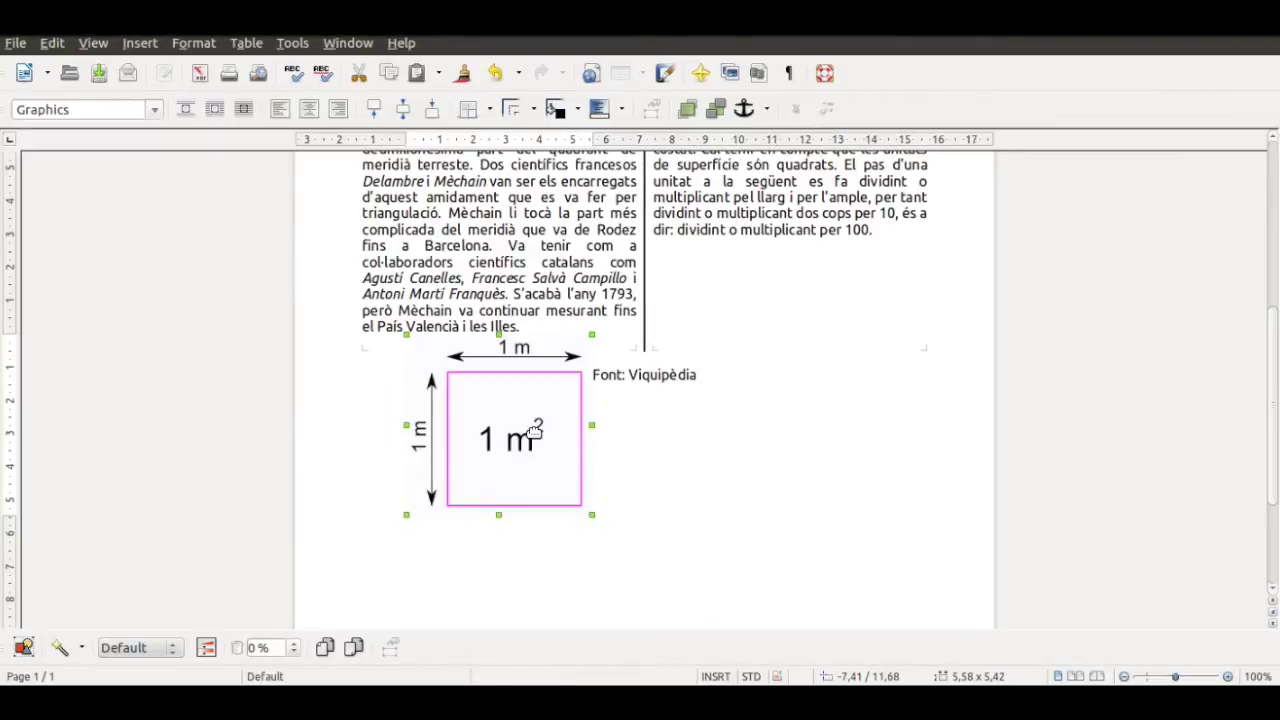
# Set the 1 m² picture's text wrapping to Optimal
pyautogui.rightClick(535, 430)
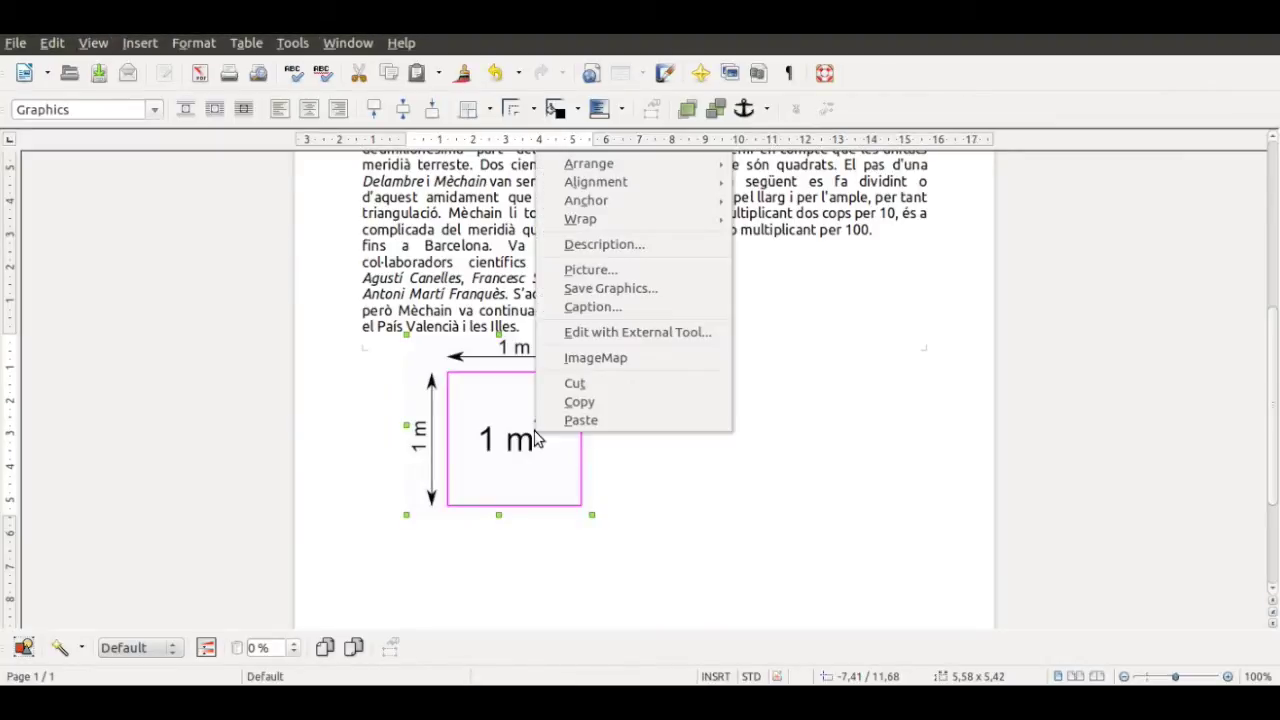
pyautogui.click(635, 272)
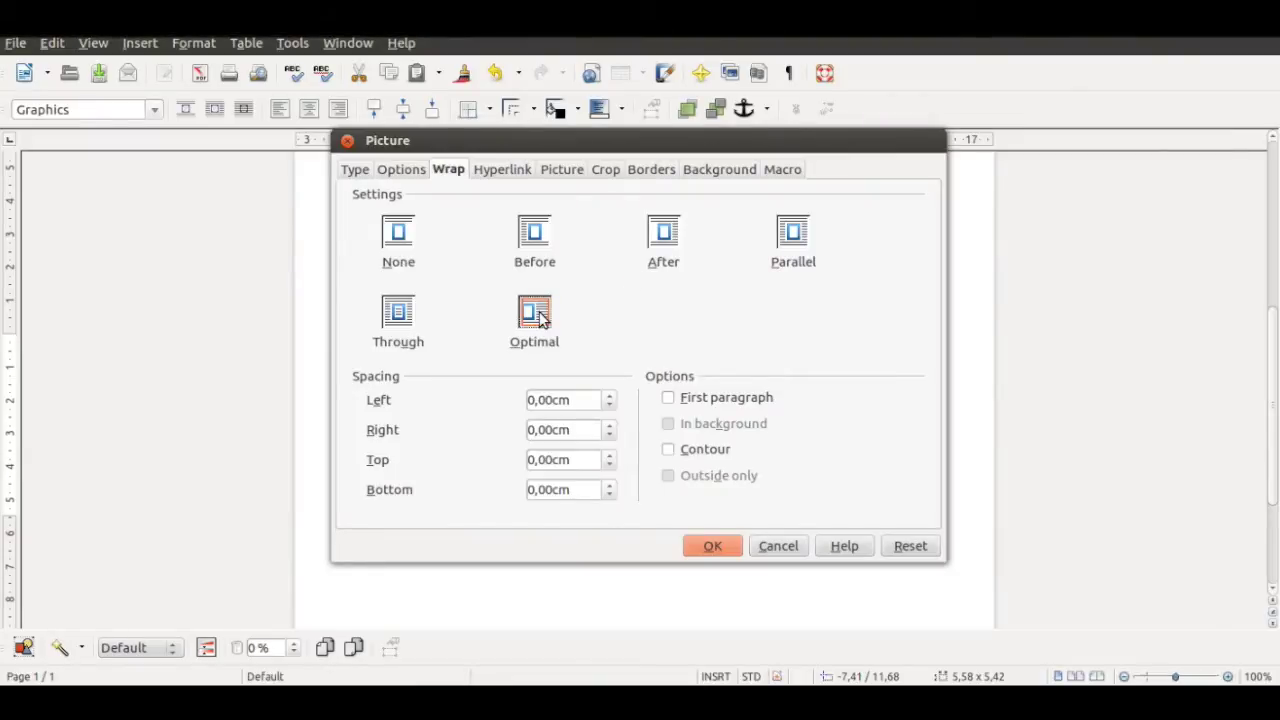
pyautogui.click(712, 546)
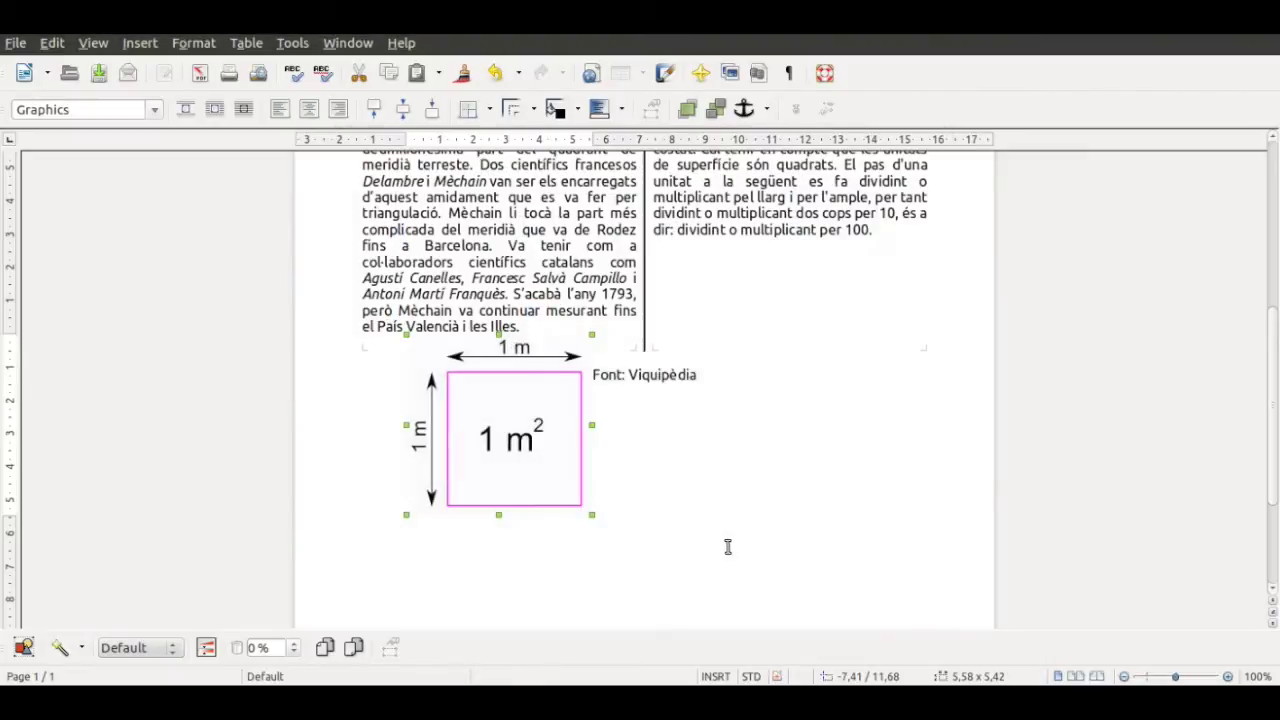
pyautogui.scroll(6, 826, 424)
pyautogui.scroll(-5, 826, 424)
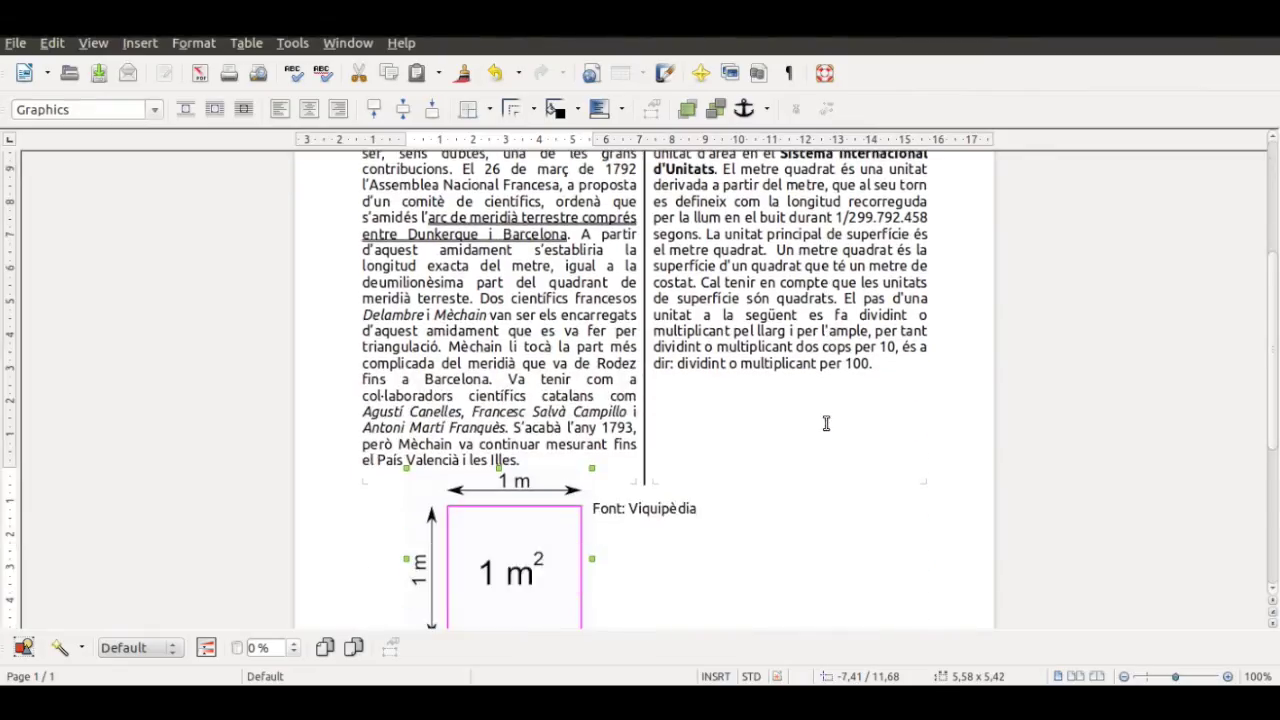
# Drag the 1 m² picture into the right column, undoing misplaced drops, so text wraps around it
pyautogui.moveTo(536, 544); pyautogui.dragTo(783, 306)
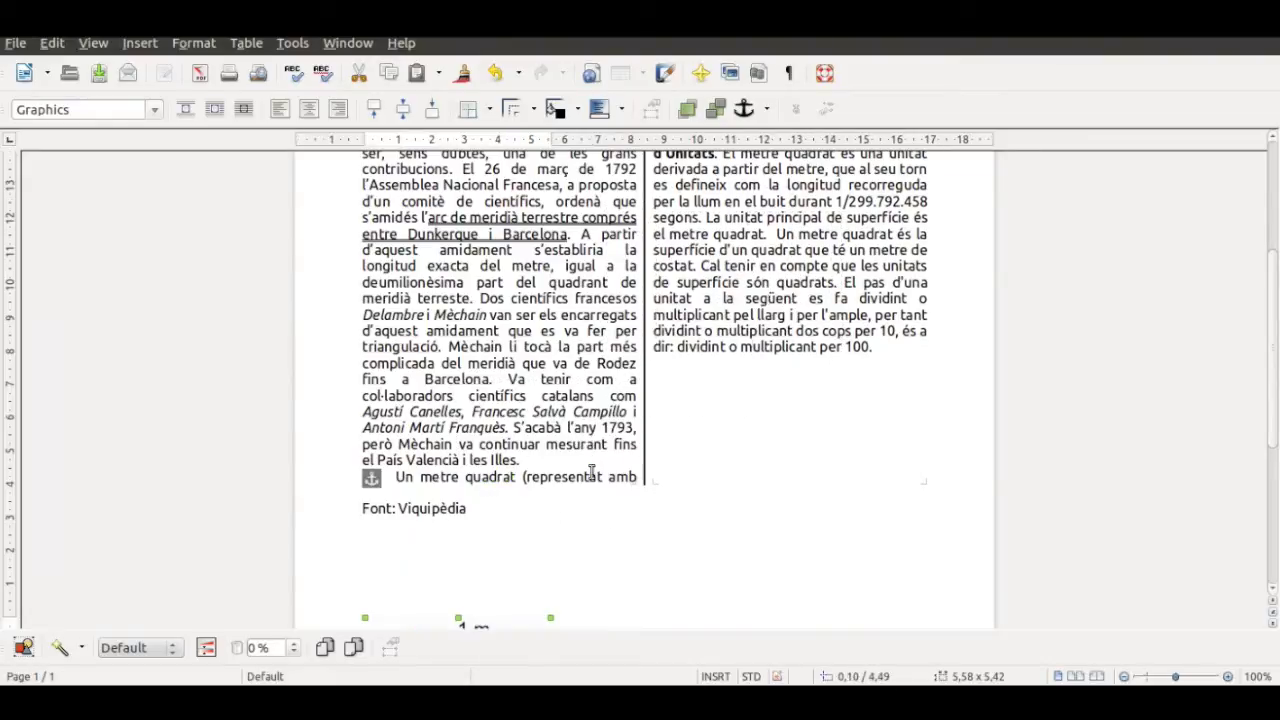
pyautogui.scroll(1, 548, 525)
pyautogui.scroll(-3, 548, 525)
pyautogui.moveTo(467, 600); pyautogui.dragTo(632, 320)
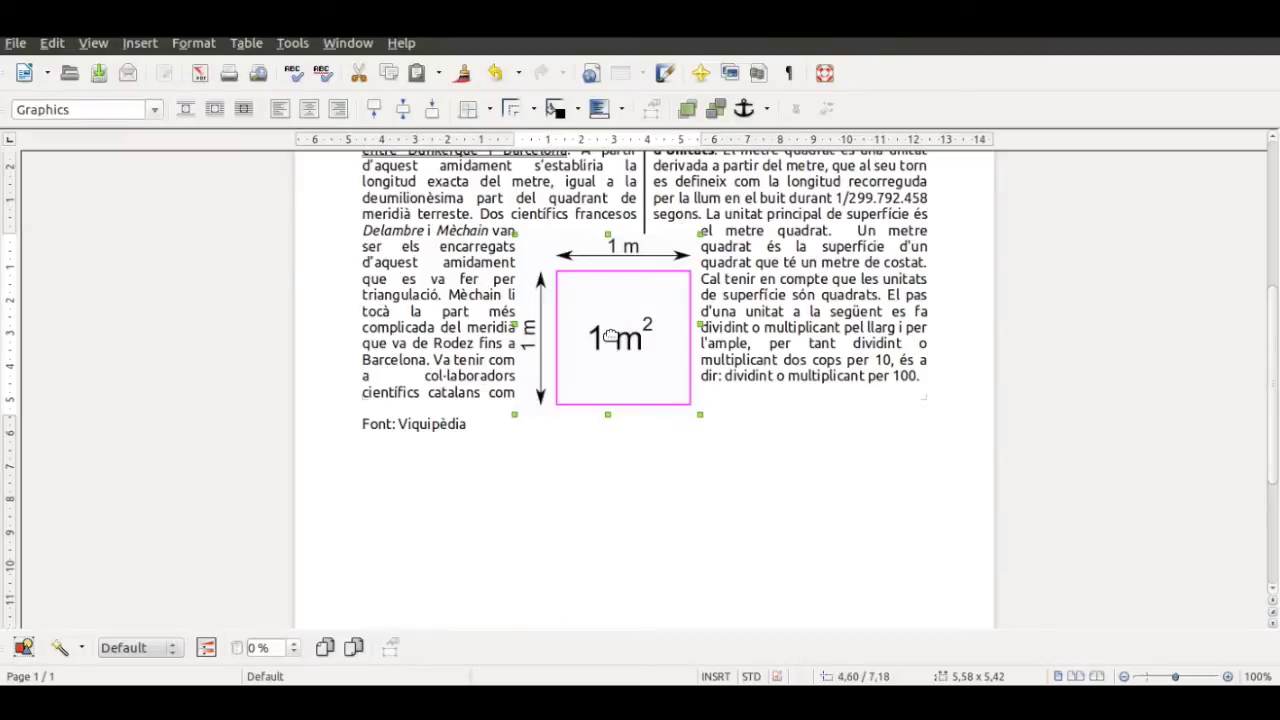
pyautogui.rightClick(618, 335)
pyautogui.click(639, 281)
pyautogui.moveTo(639, 281); pyautogui.dragTo(760, 252)
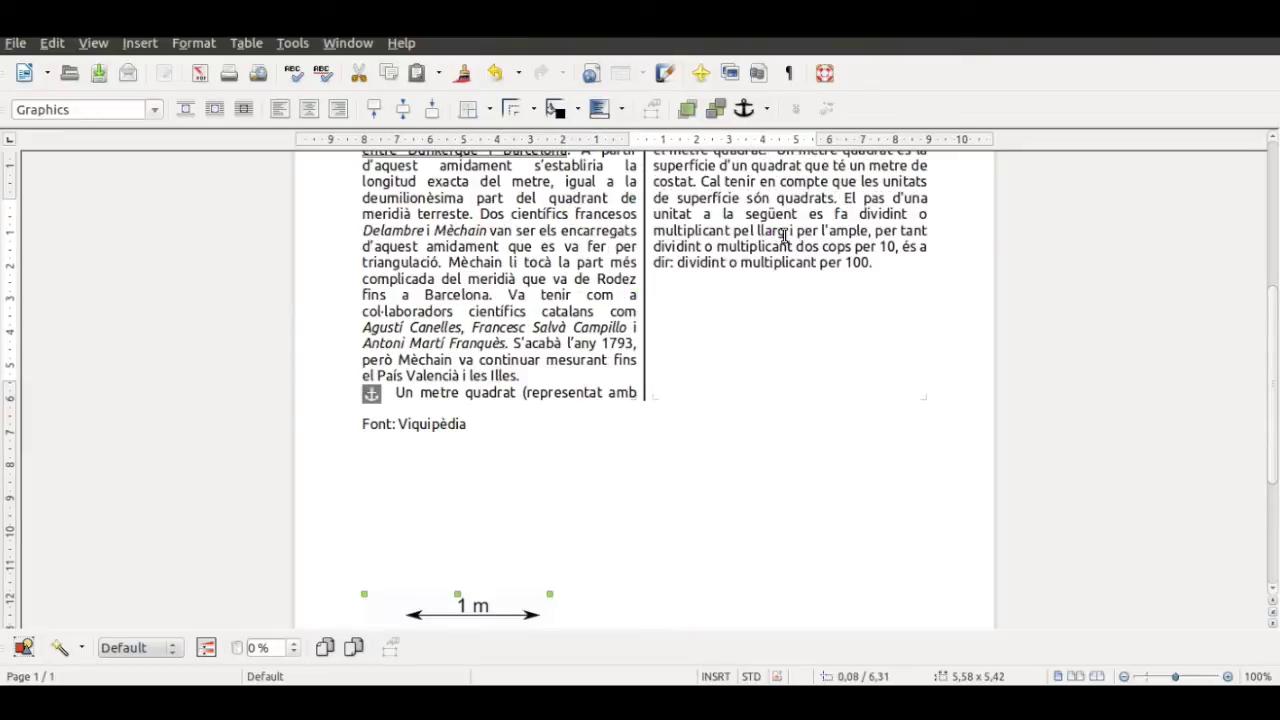
pyautogui.click(494, 73)
pyautogui.moveTo(756, 355); pyautogui.dragTo(786, 371)
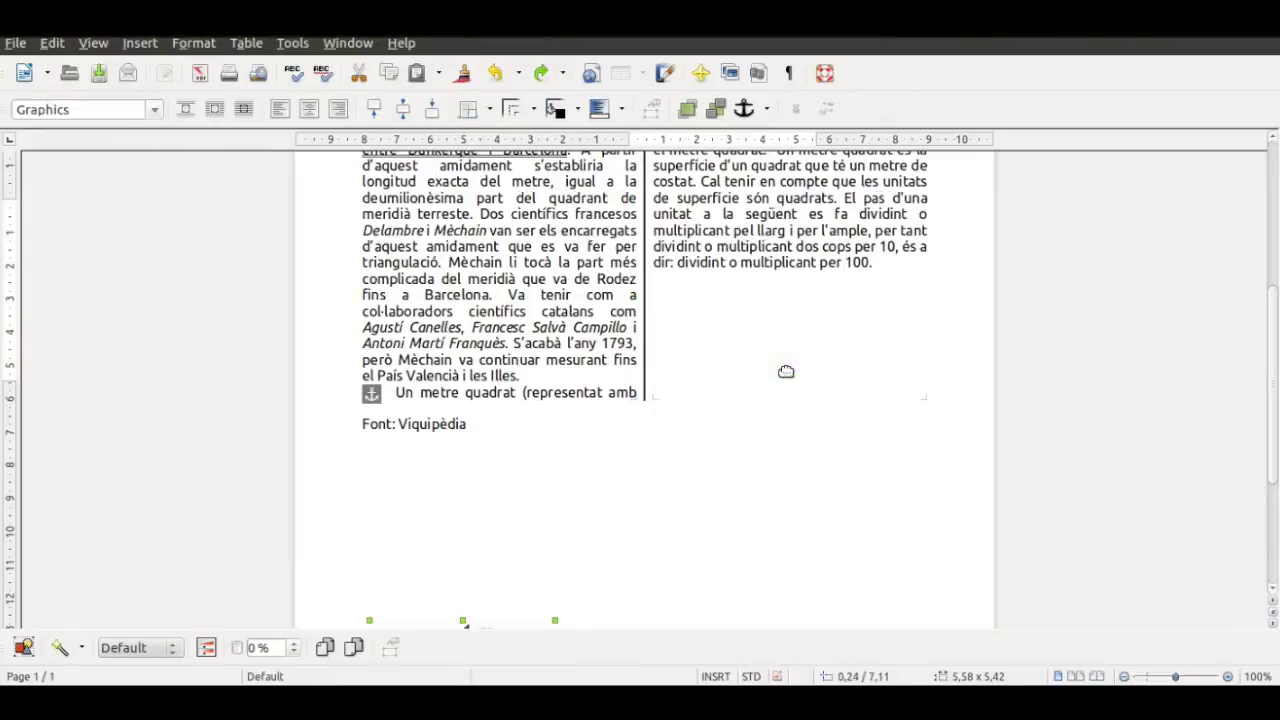
pyautogui.click(494, 73)
pyautogui.scroll(4, 734, 302)
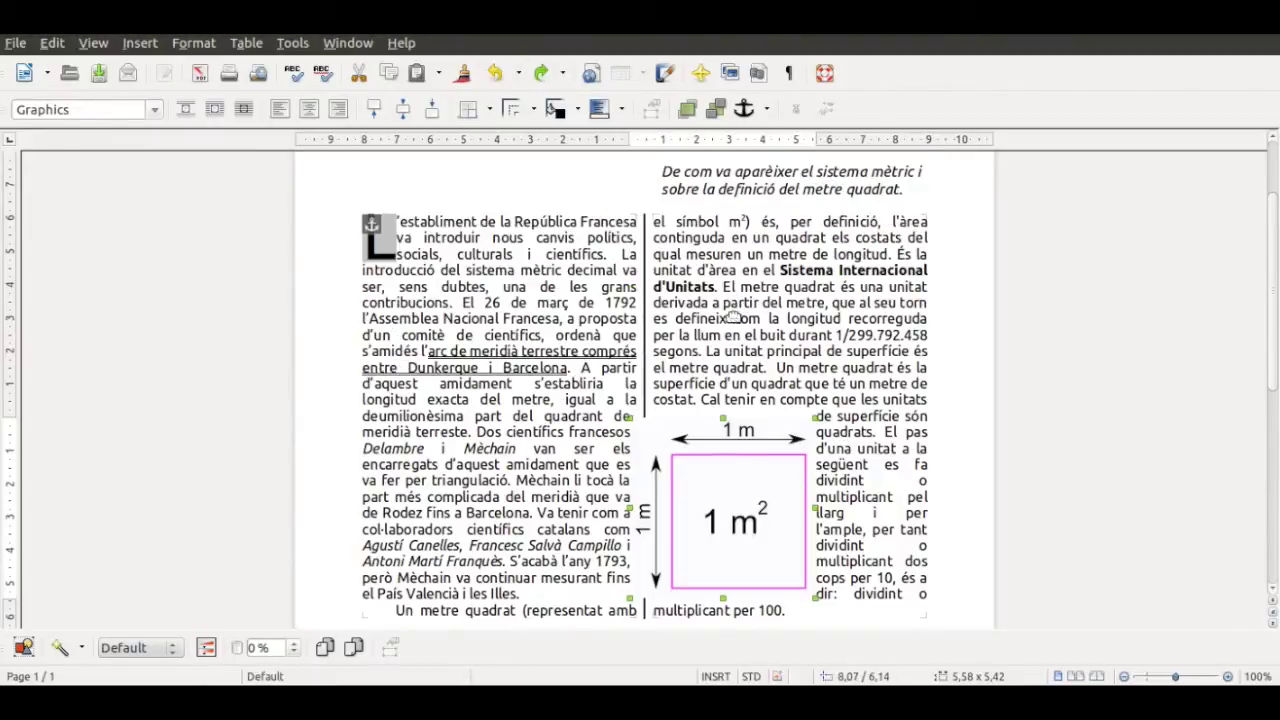
pyautogui.moveTo(733, 470); pyautogui.dragTo(762, 413)
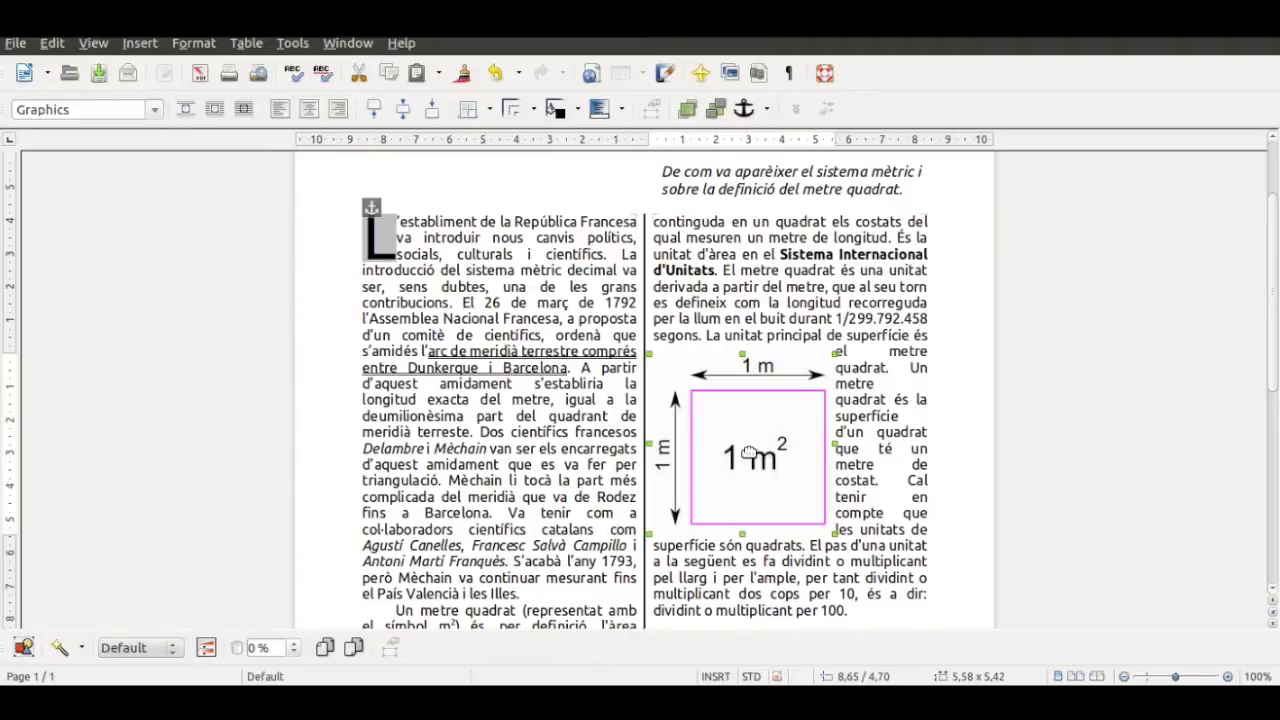
# Give the 1 m² picture a thin black box border in its Picture properties
pyautogui.rightClick(750, 456)
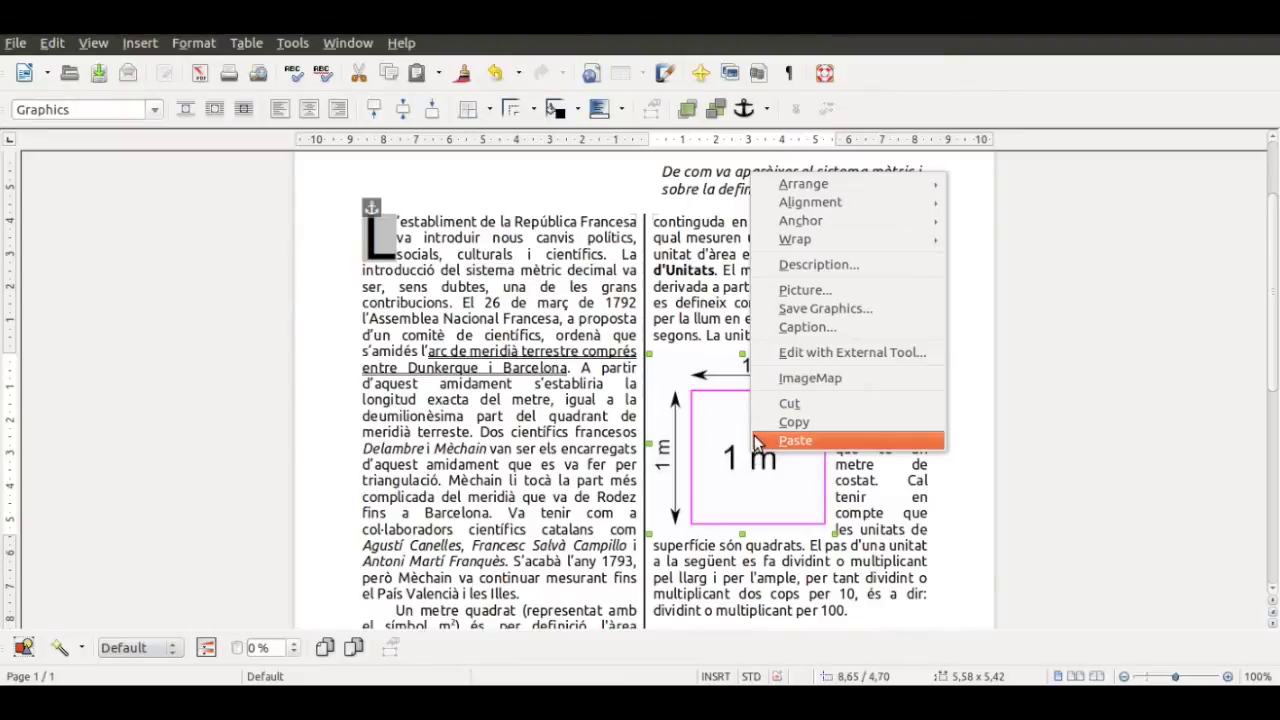
pyautogui.click(808, 290)
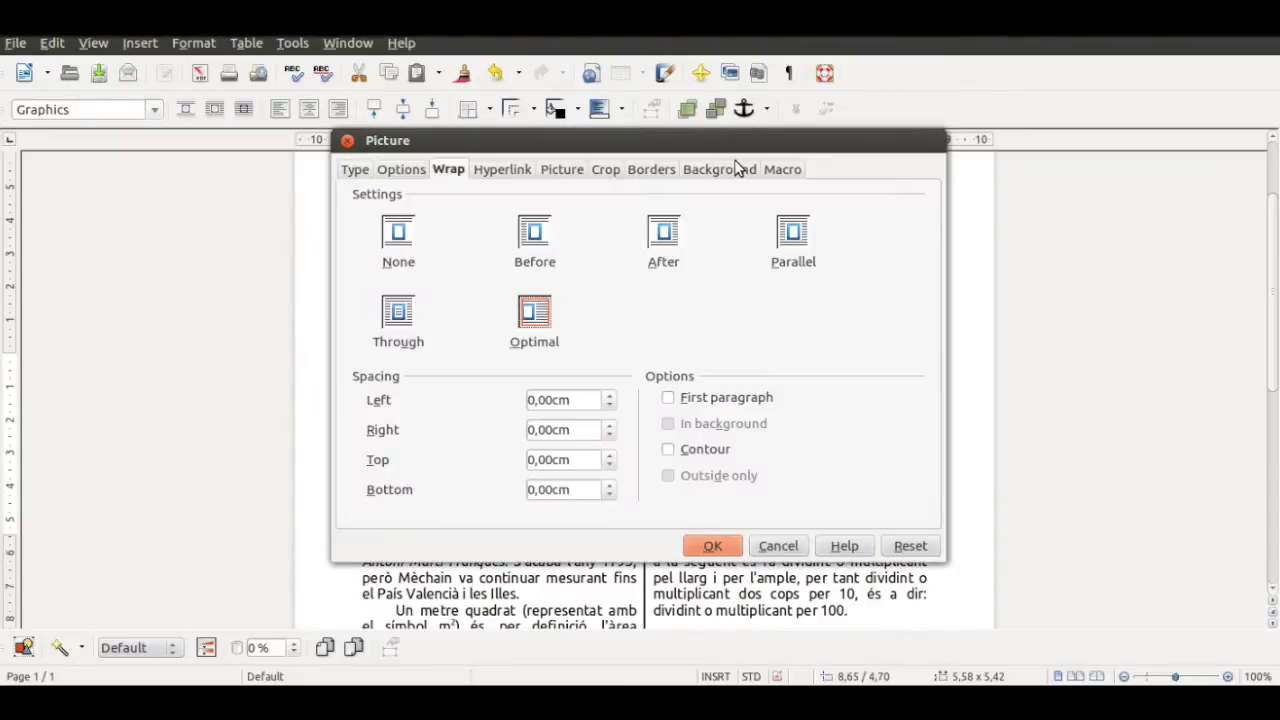
pyautogui.click(655, 170)
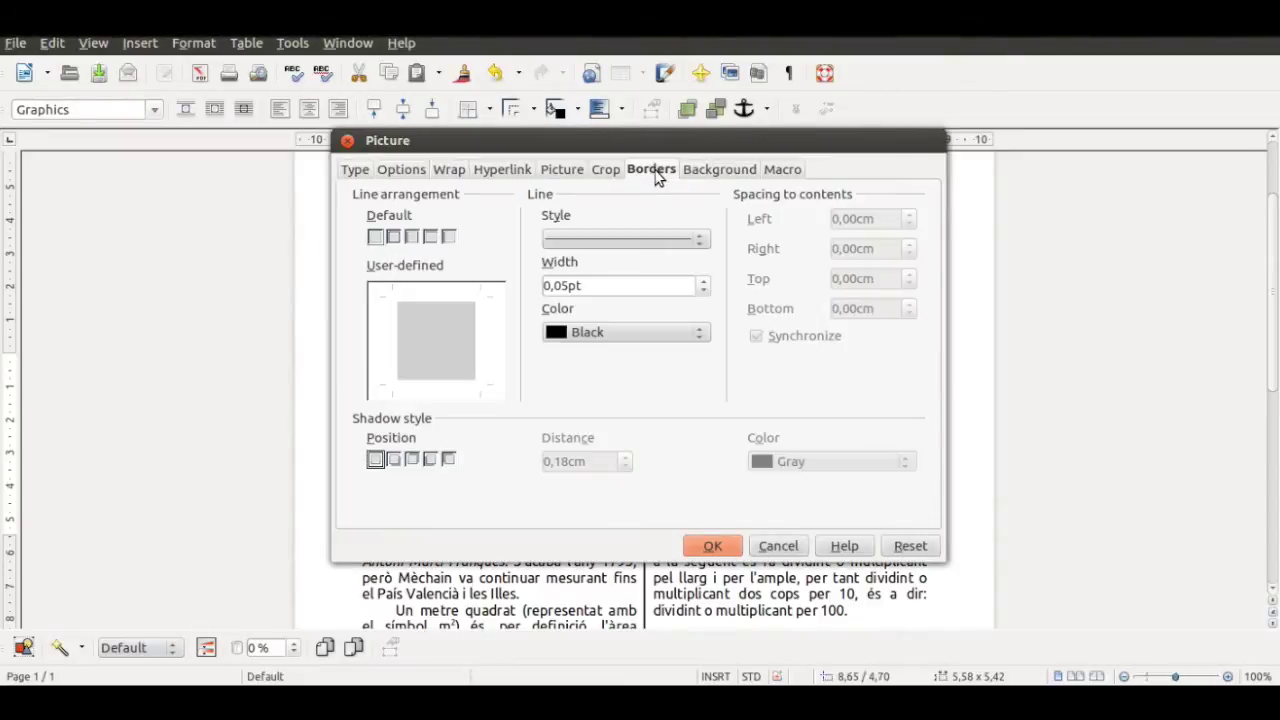
pyautogui.click(393, 236)
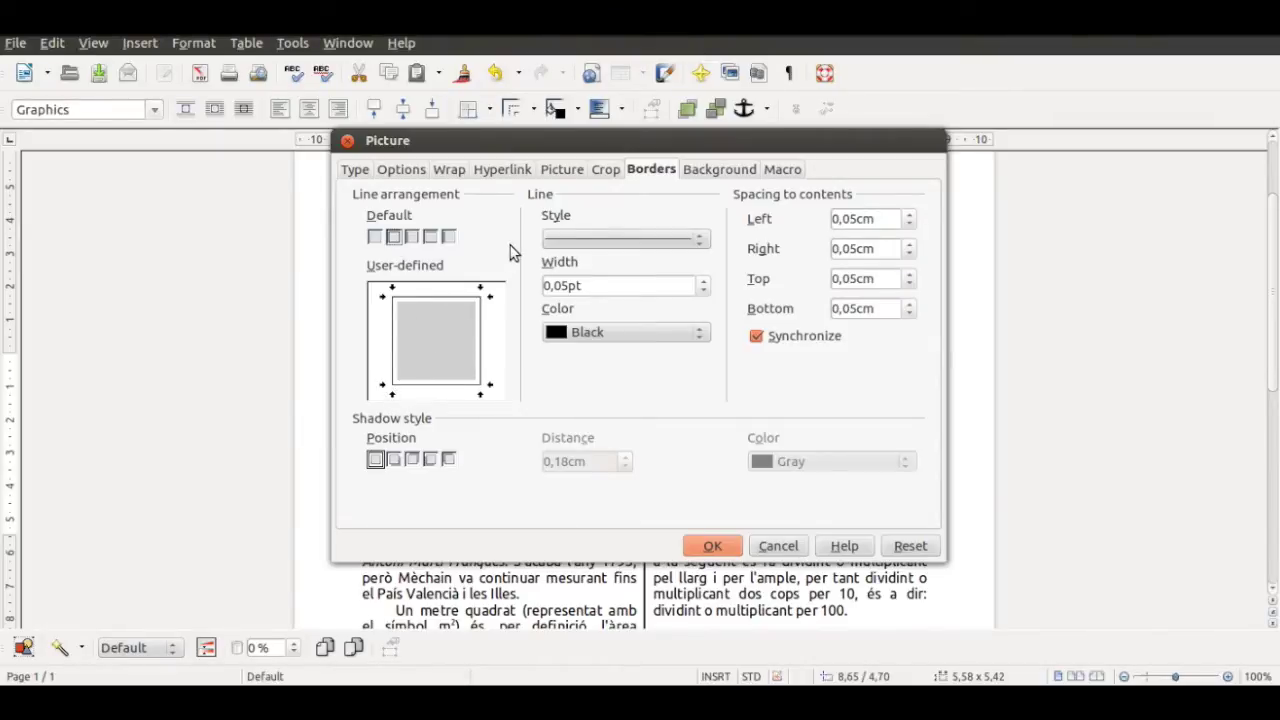
# Set the picture's left, right, top and bottom wrap spacing to 0,20cm and apply
pyautogui.click(451, 170)
pyautogui.click(610, 396)
pyautogui.click(610, 396)
pyautogui.click(609, 425)
pyautogui.click(609, 425)
pyautogui.click(609, 455)
pyautogui.click(609, 455)
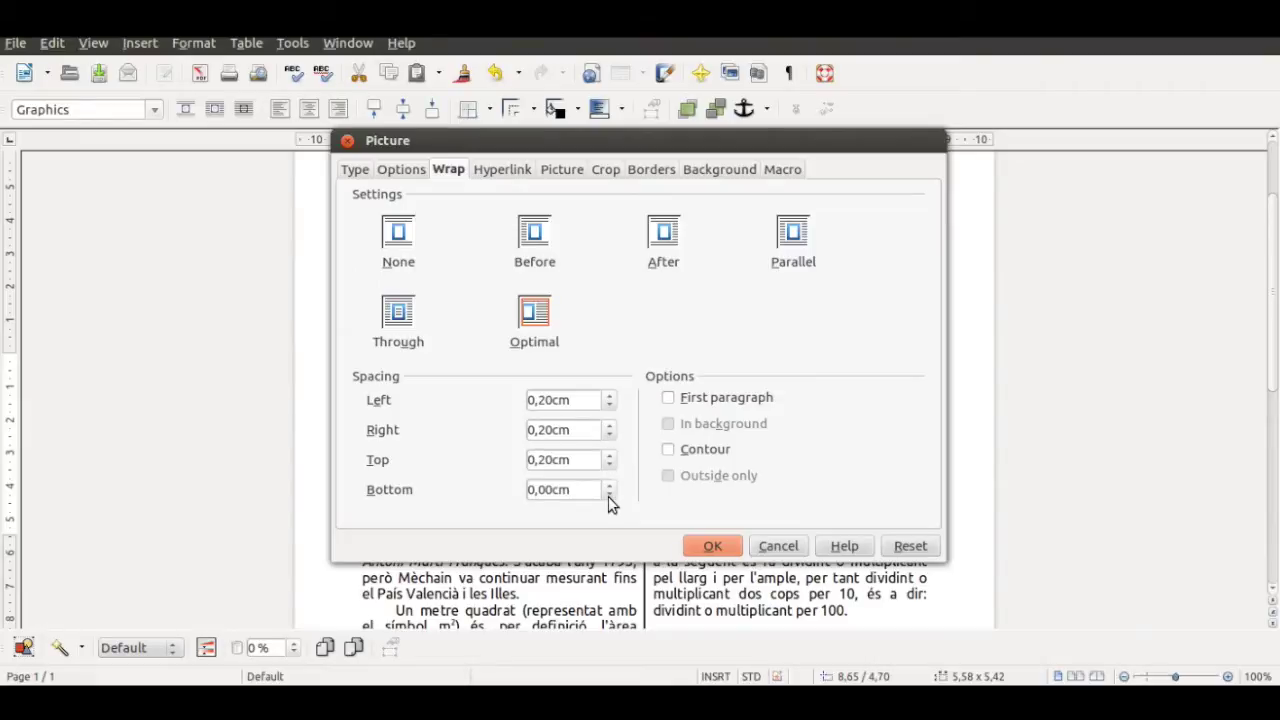
pyautogui.click(609, 485)
pyautogui.click(609, 485)
pyautogui.click(715, 546)
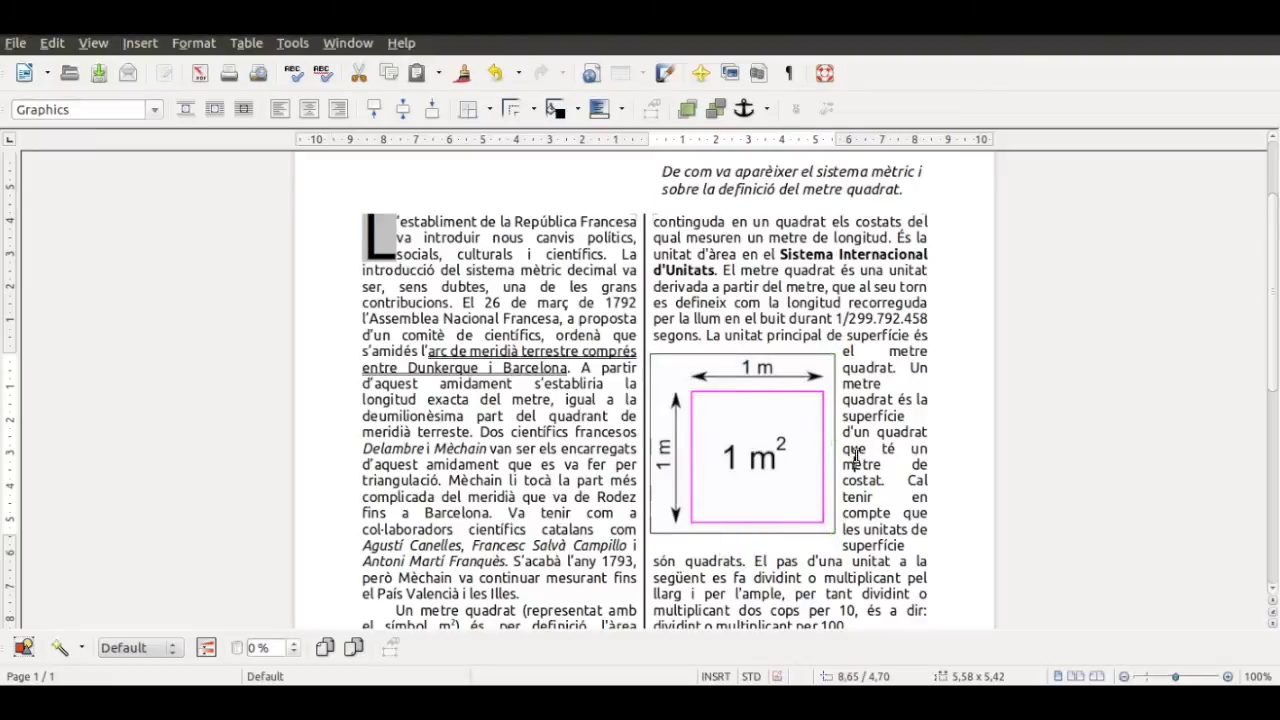
pyautogui.click(855, 462)
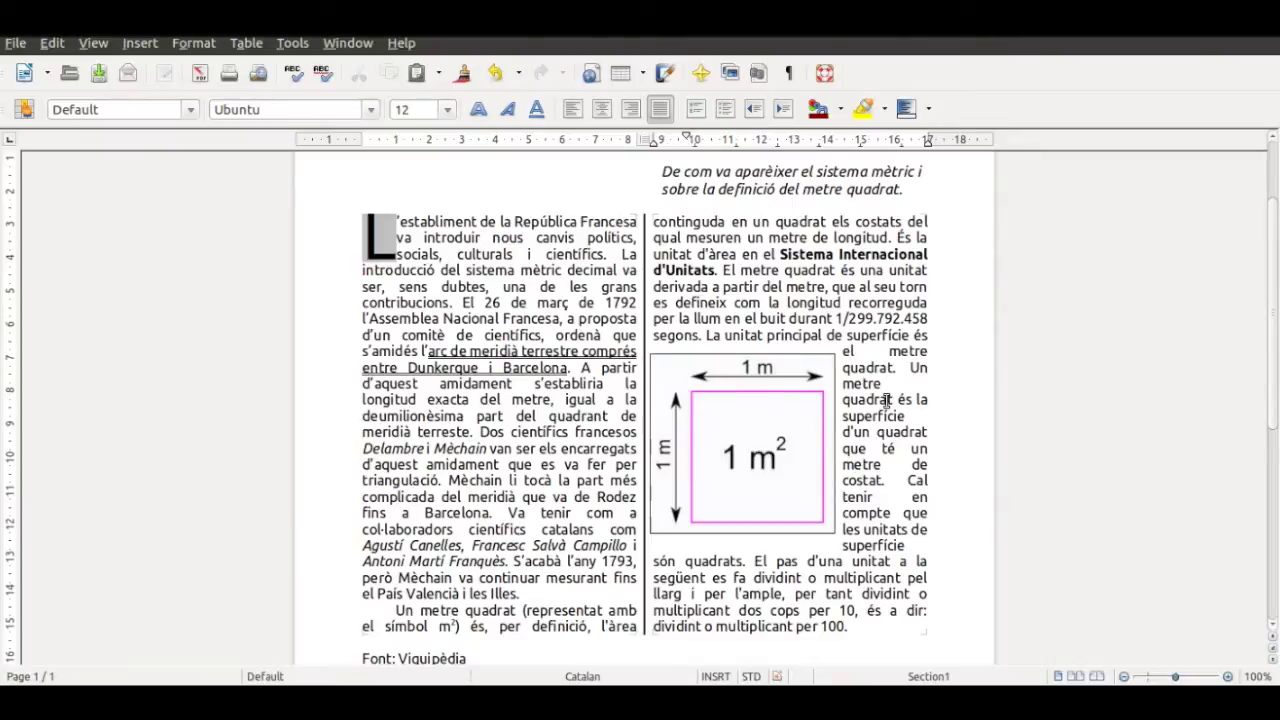
pyautogui.scroll(-2, 1007, 380)
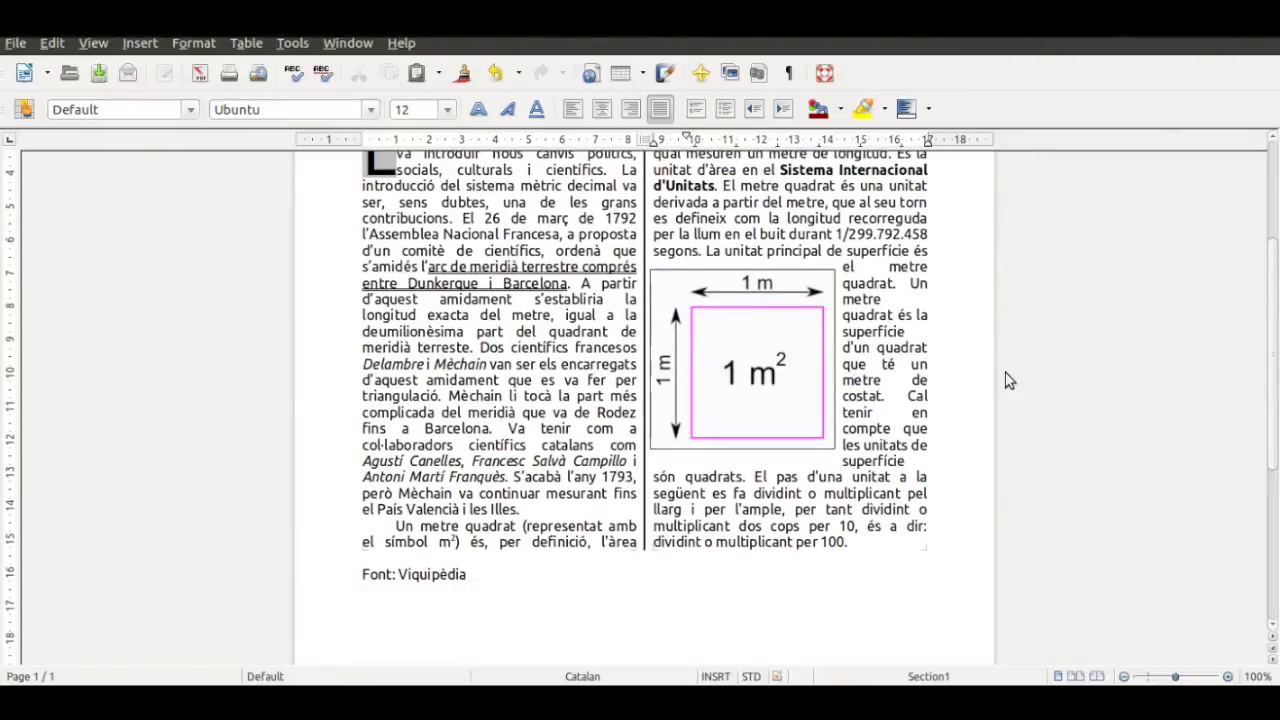
pyautogui.scroll(2, 1007, 380)
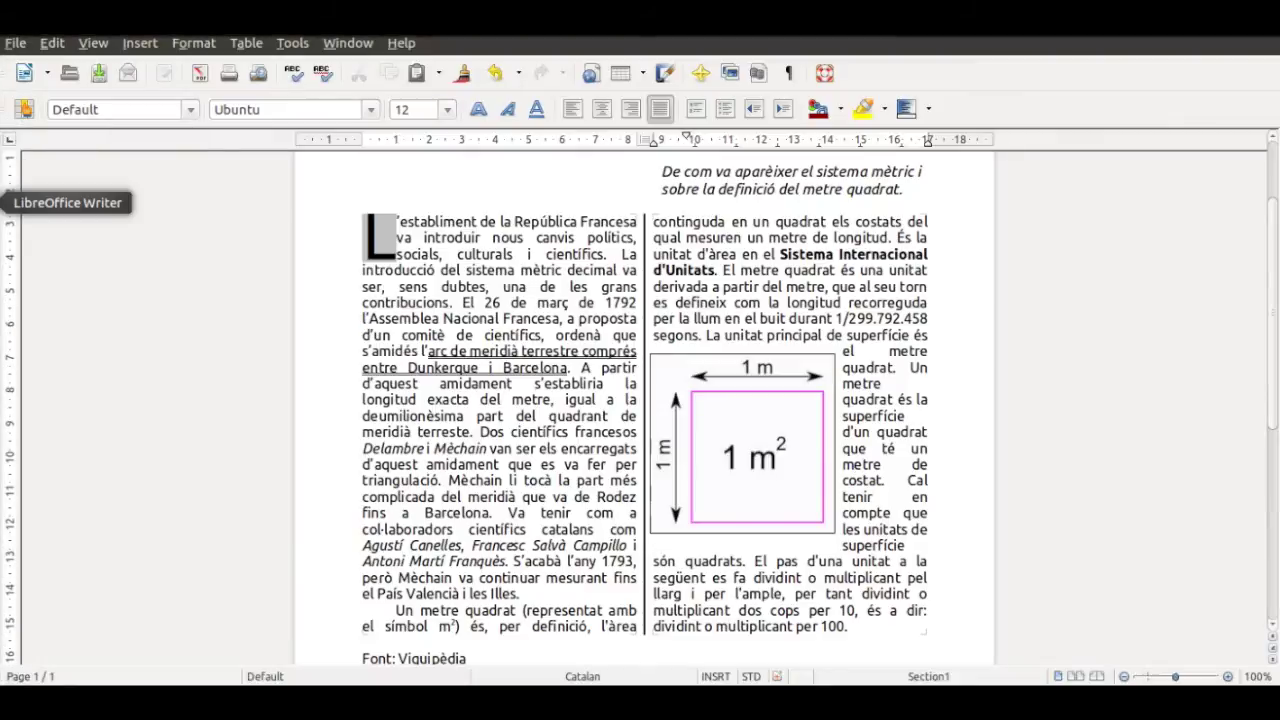
pyautogui.click(5, 202)
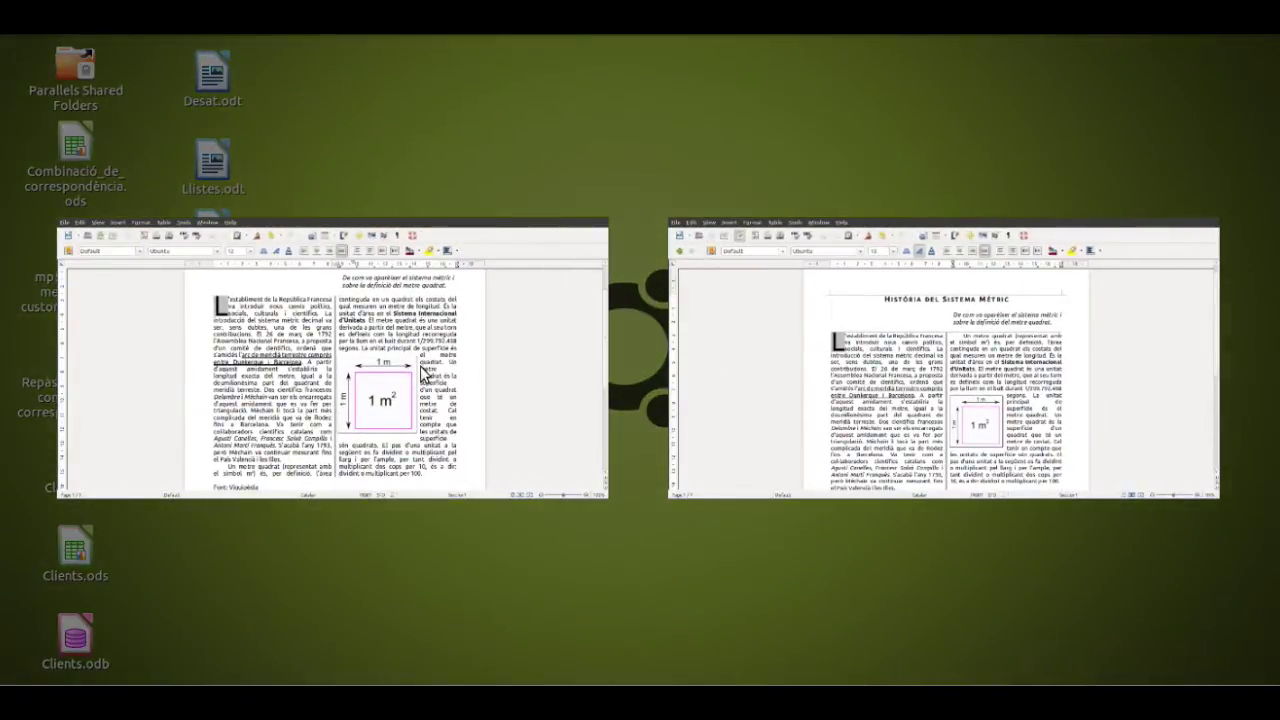
pyautogui.click(425, 373)
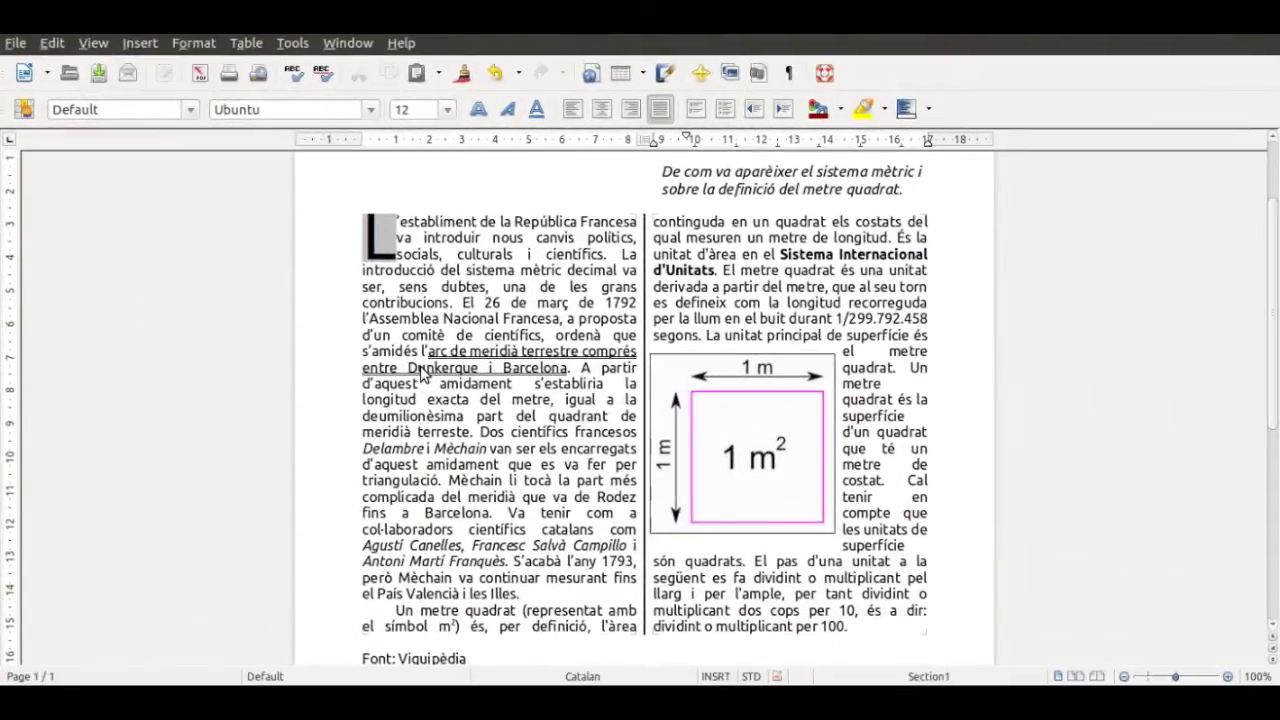
pyautogui.click(5, 204)
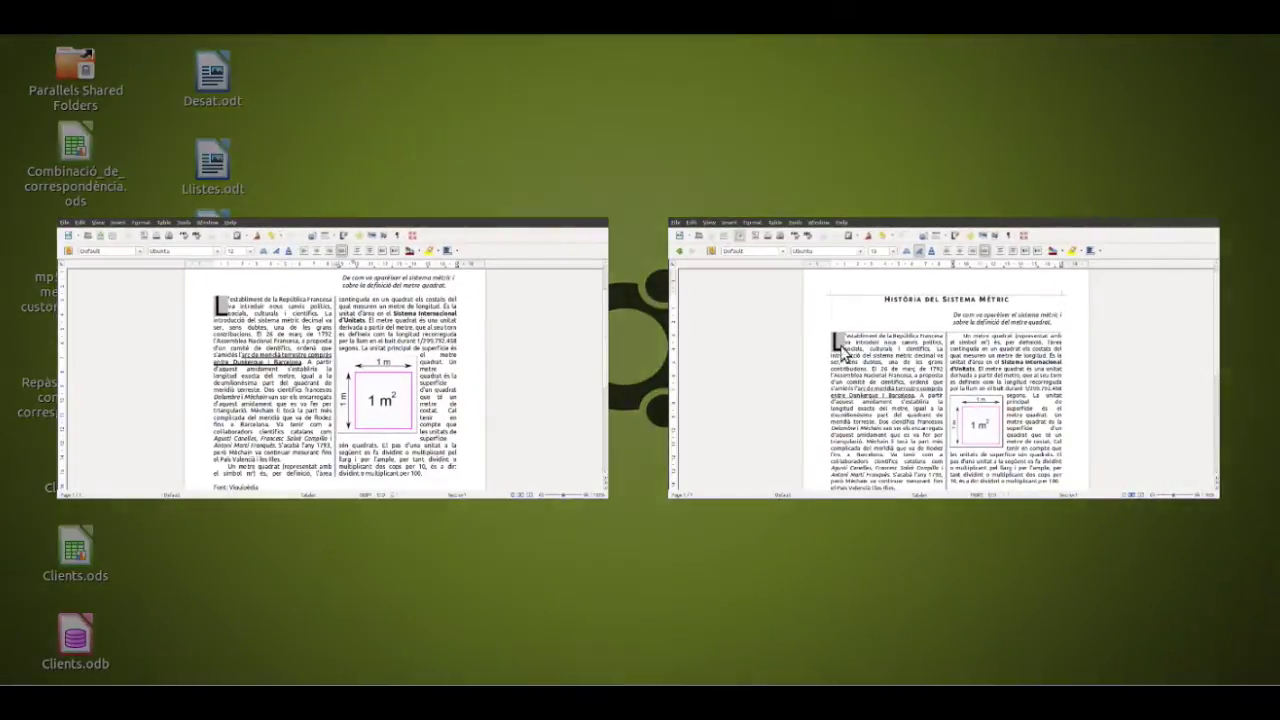
pyautogui.click(845, 353)
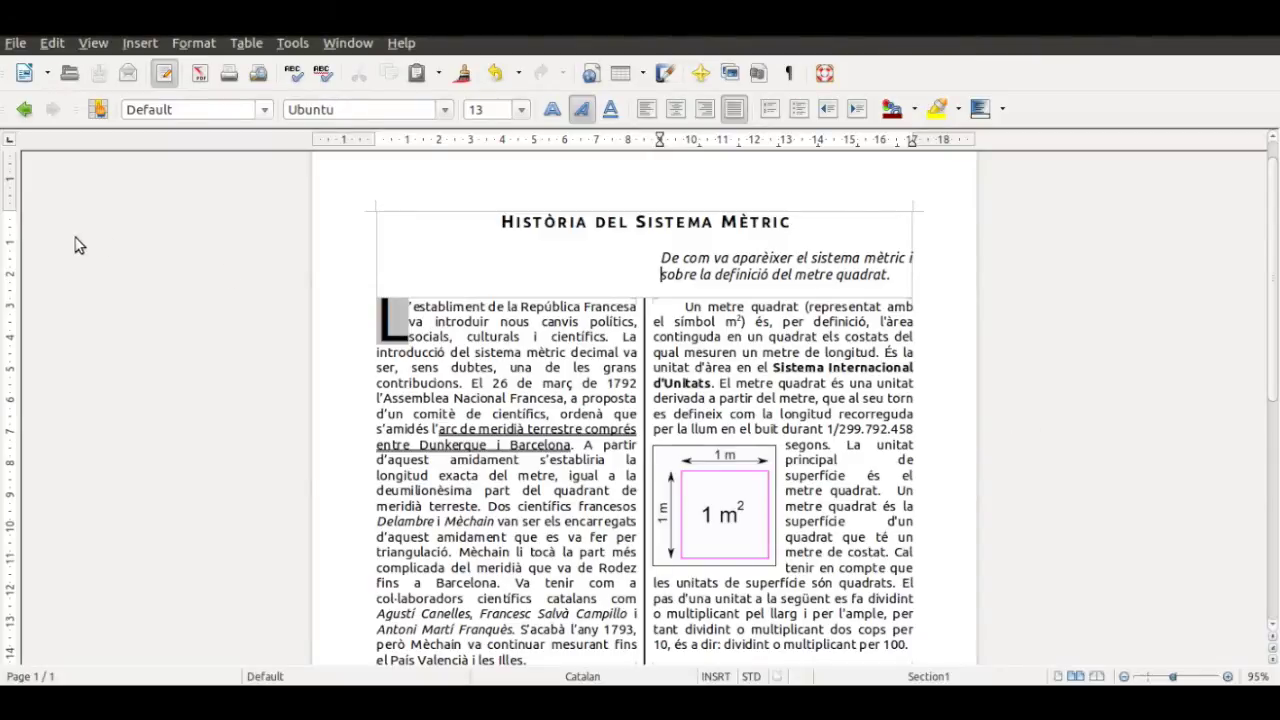
pyautogui.click(5, 204)
pyautogui.click(431, 387)
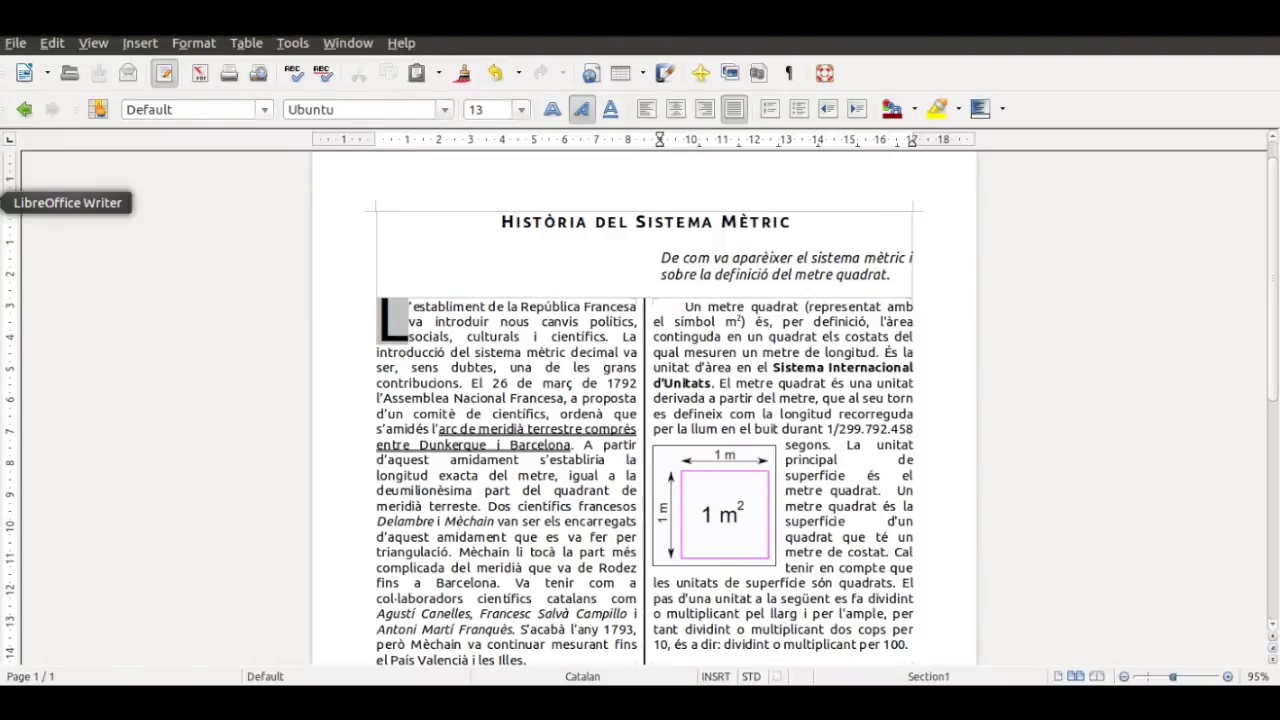
pyautogui.click(5, 204)
pyautogui.click(840, 420)
pyautogui.click(784, 385)
# Nudge the 1 m² picture up a line, then make 'Font: Viquipèdia' right-aligned and italic
pyautogui.moveTo(786, 377); pyautogui.dragTo(786, 372)
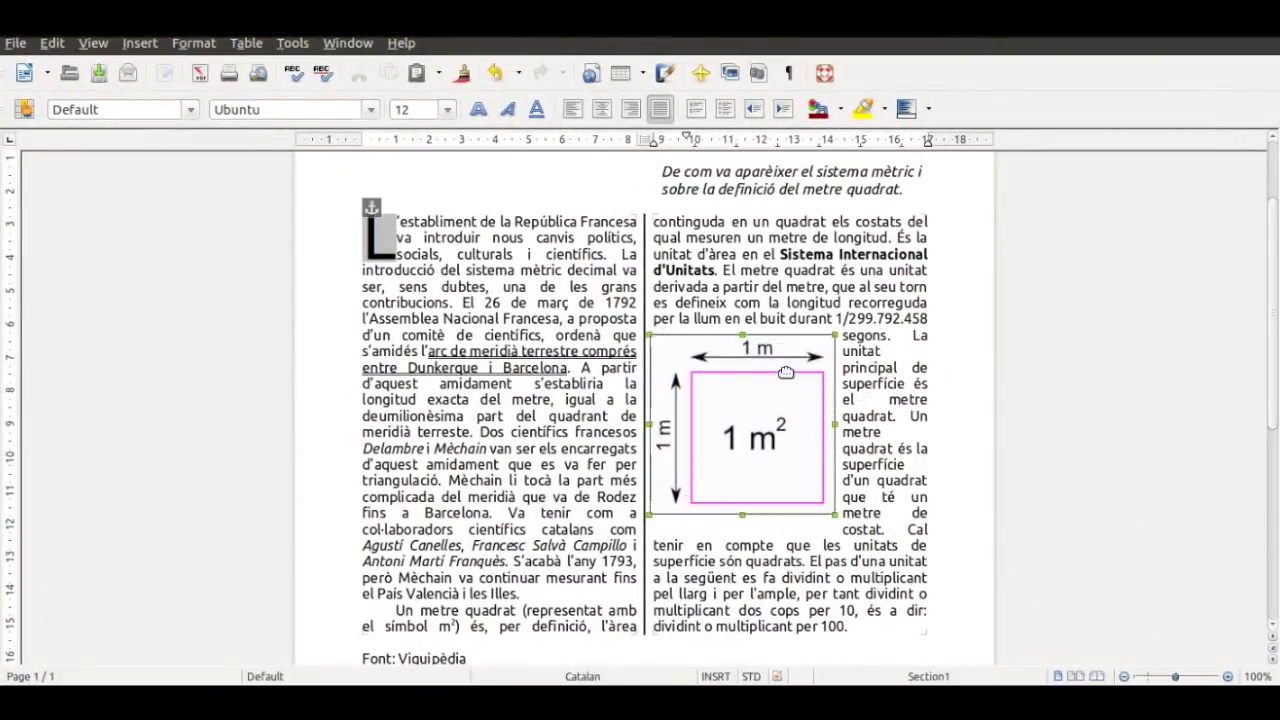
pyautogui.click(899, 427)
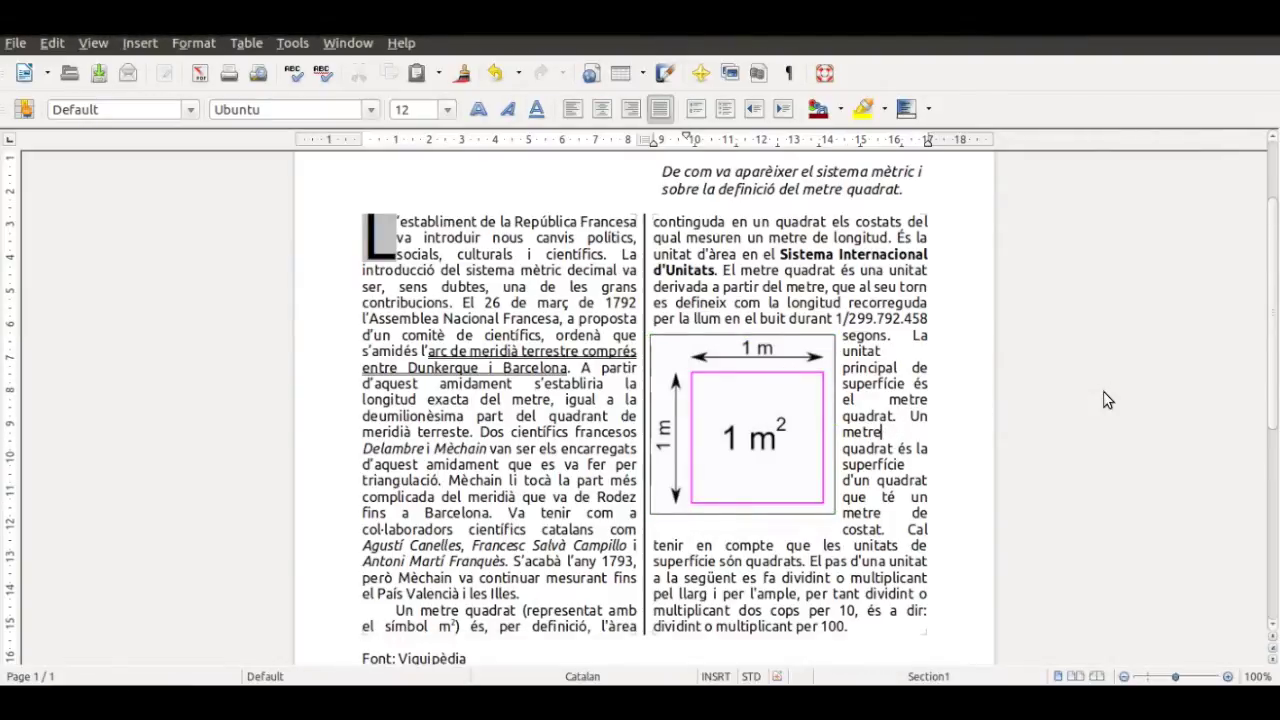
pyautogui.scroll(-3, 1103, 394)
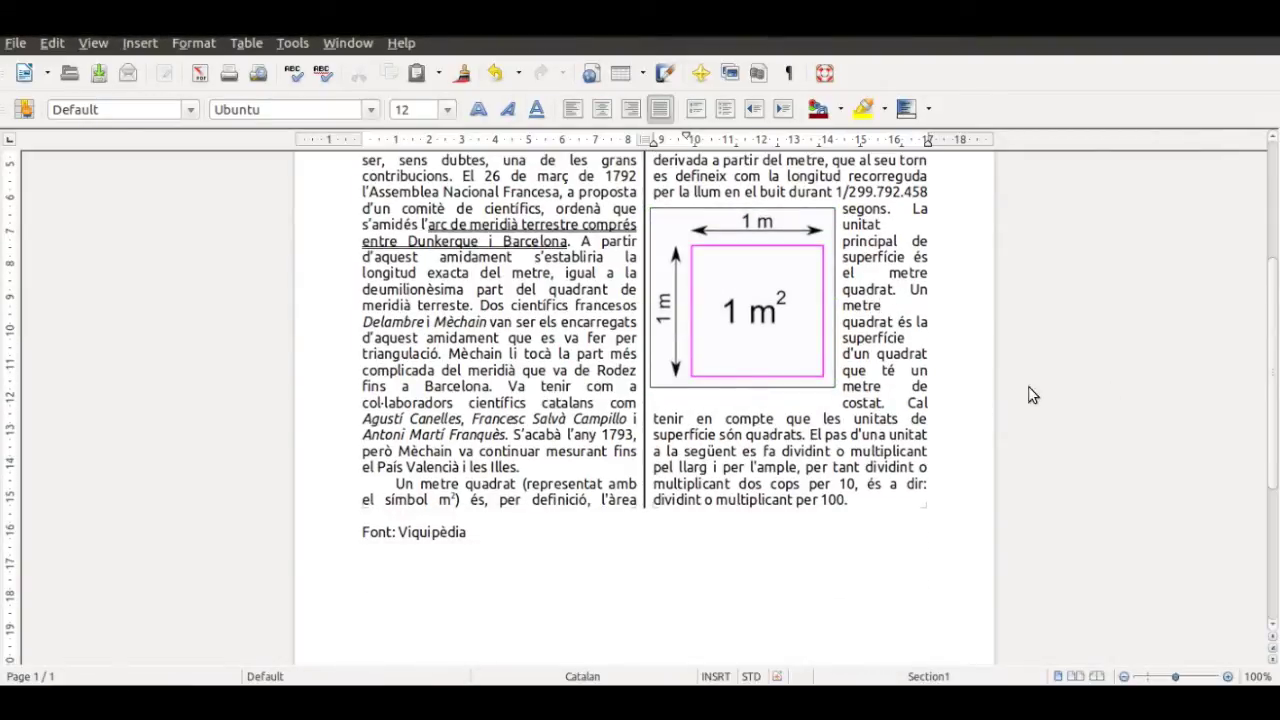
pyautogui.tripleClick(446, 532)
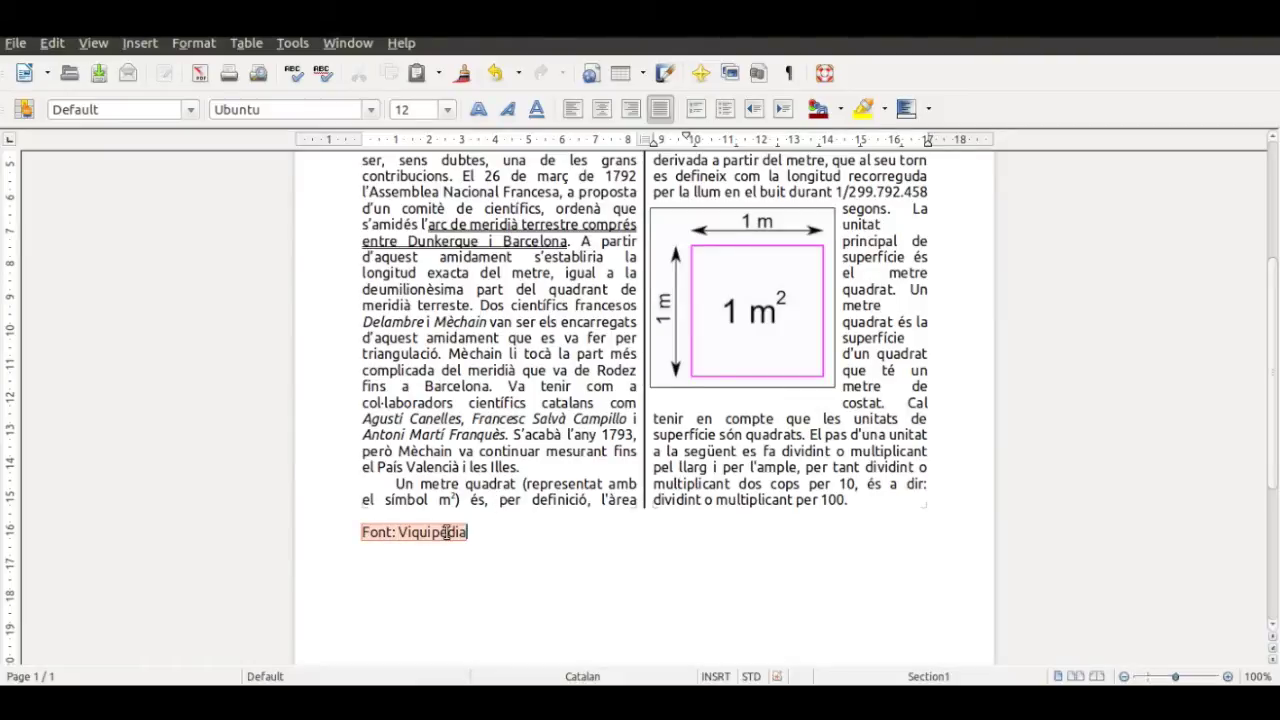
pyautogui.click(631, 109)
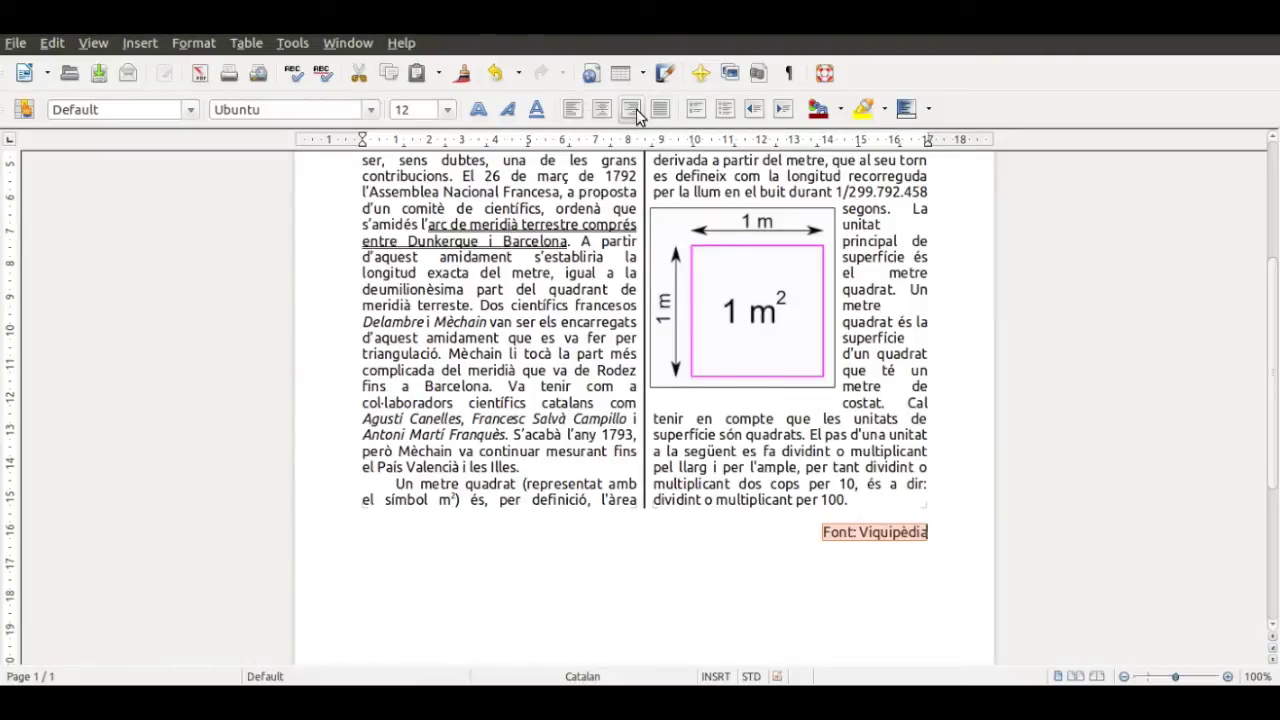
pyautogui.click(508, 109)
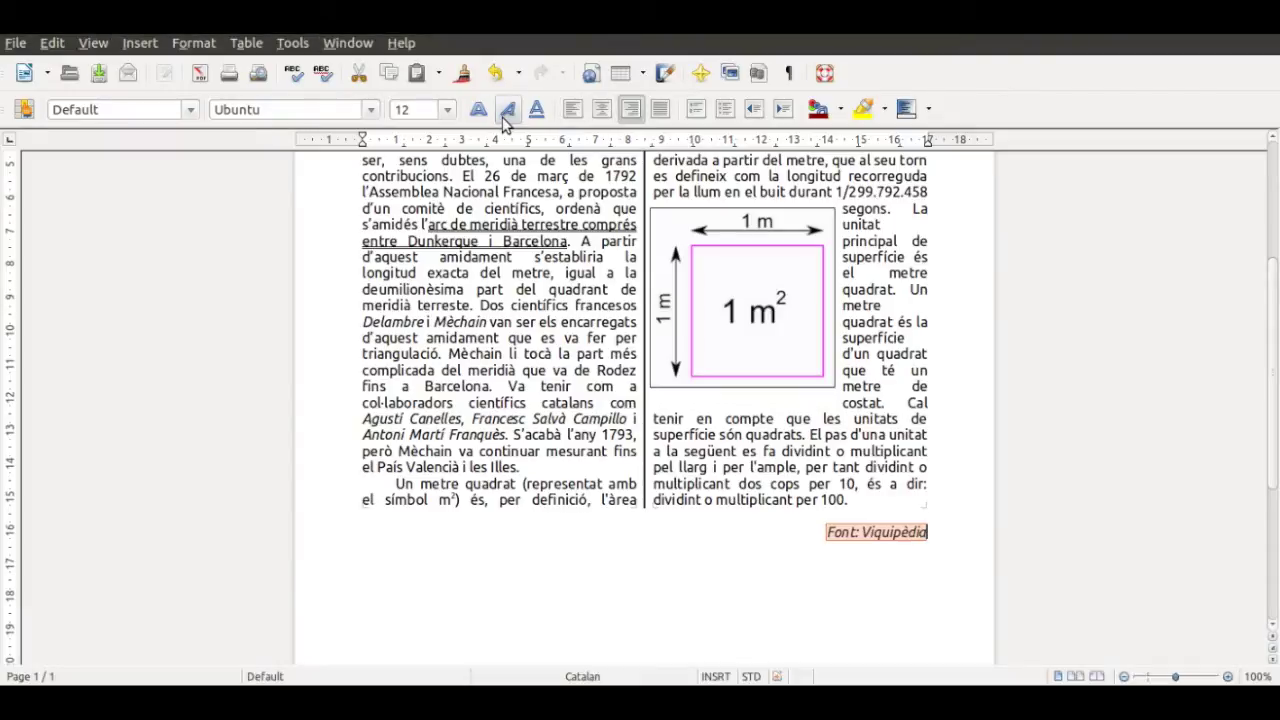
pyautogui.click(877, 543)
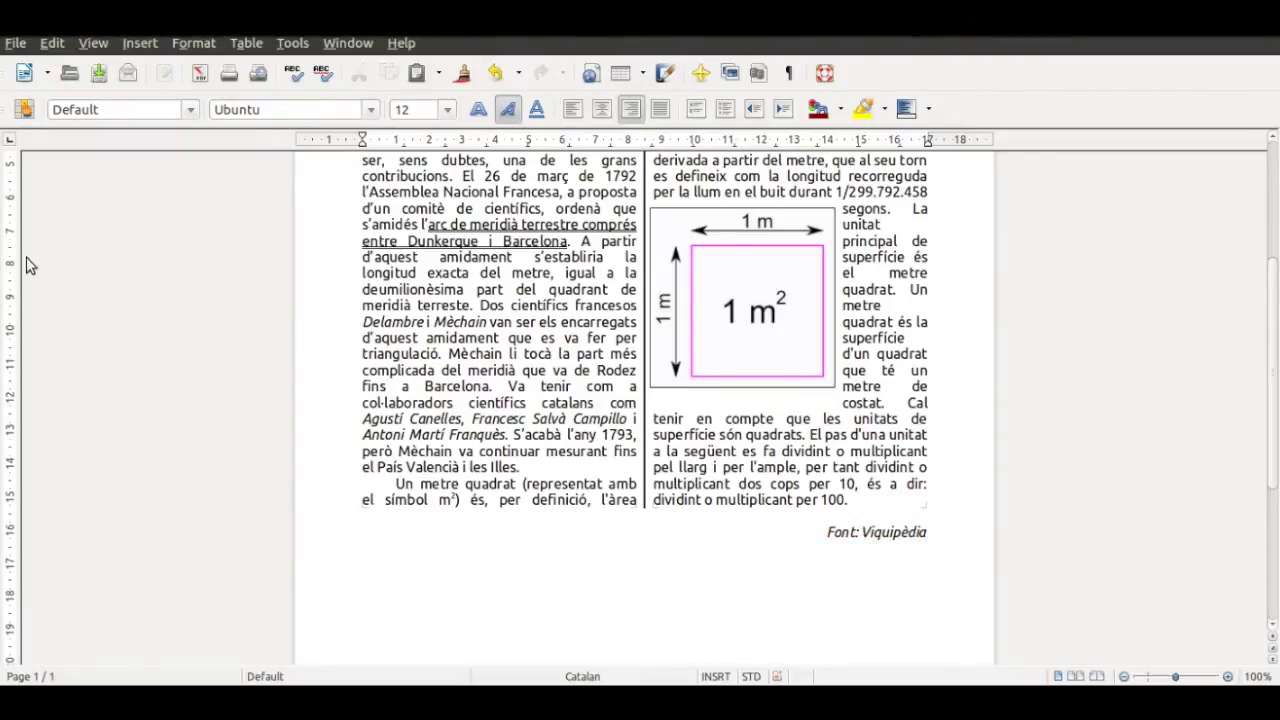
pyautogui.click(5, 218)
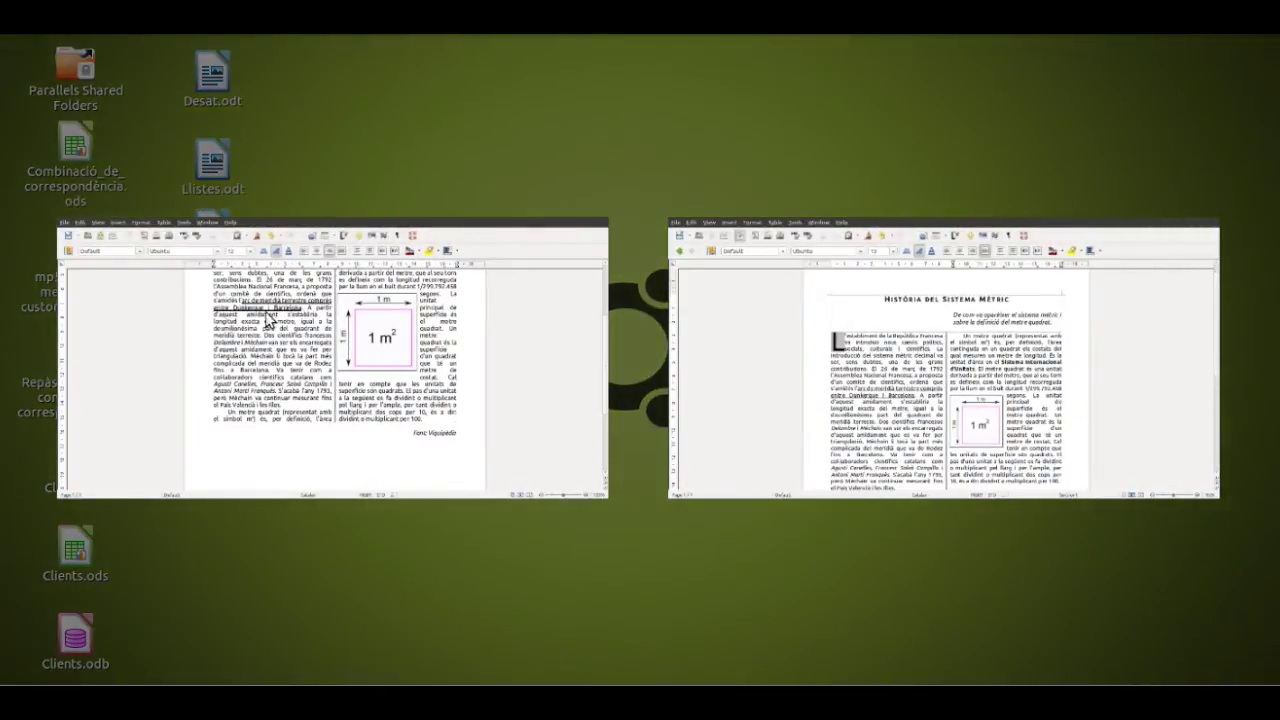
pyautogui.click(1088, 431)
pyautogui.scroll(-1, 1098, 432)
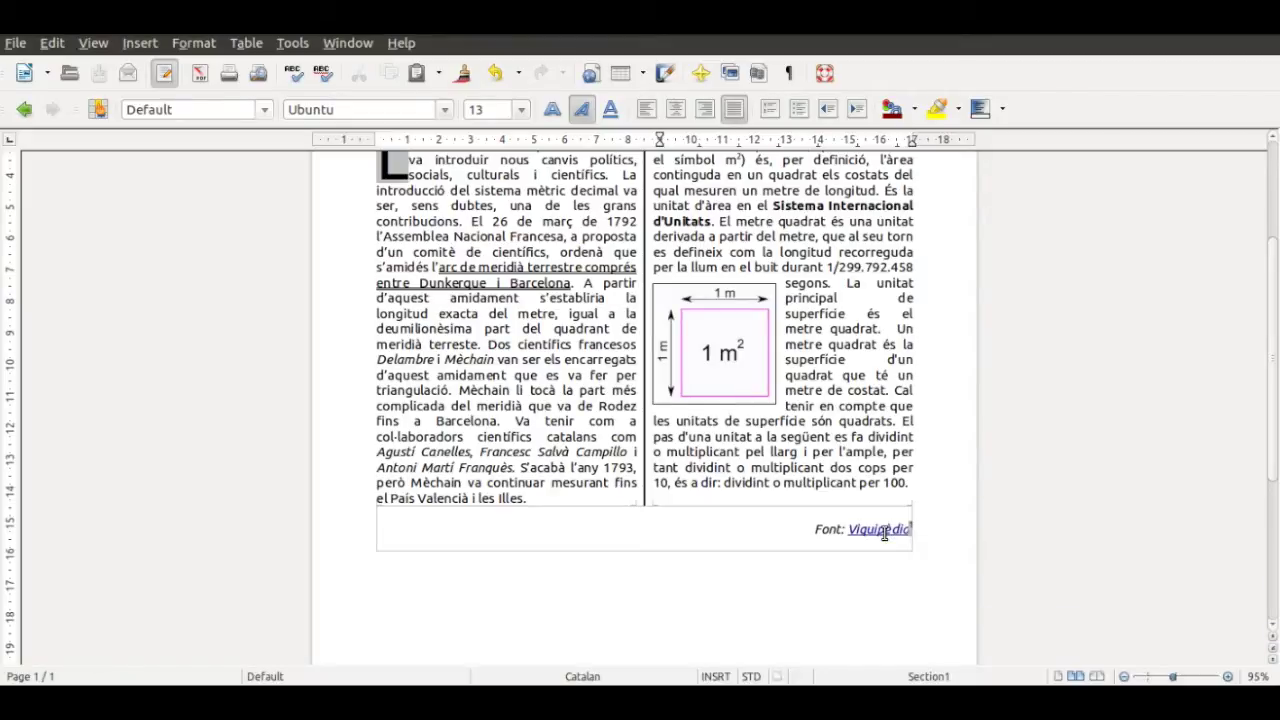
pyautogui.click(20, 200)
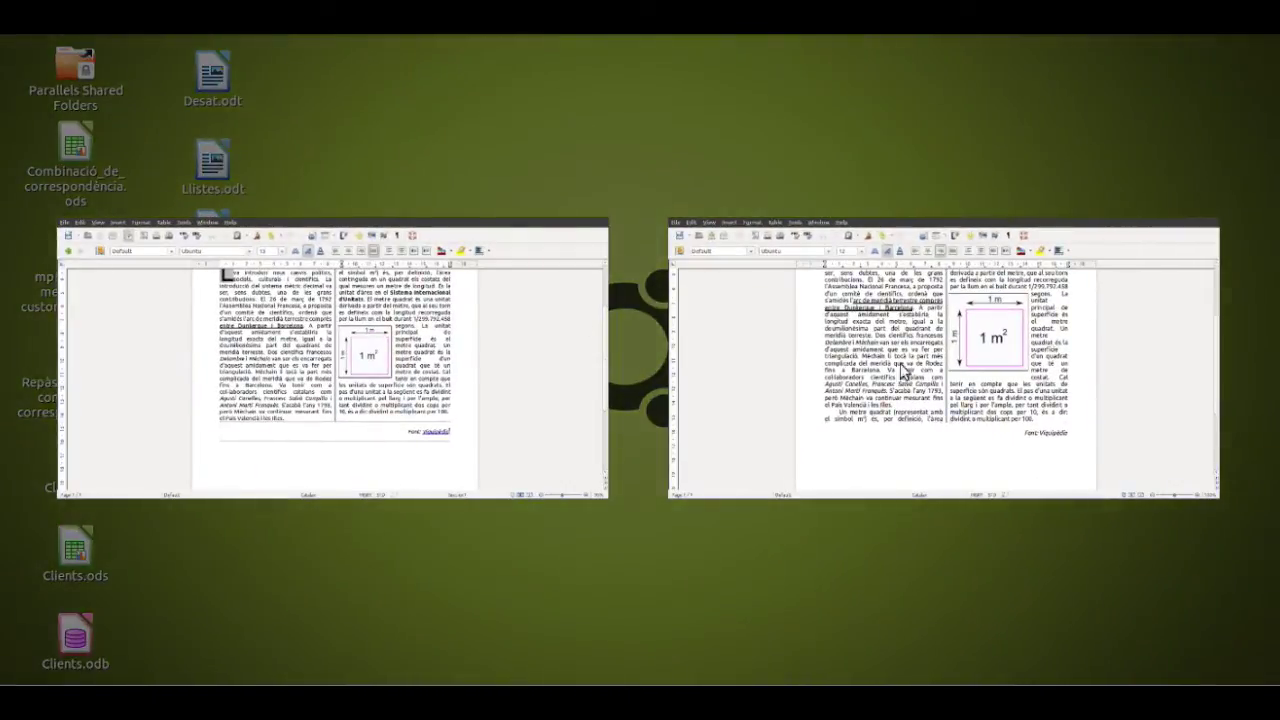
pyautogui.click(910, 430)
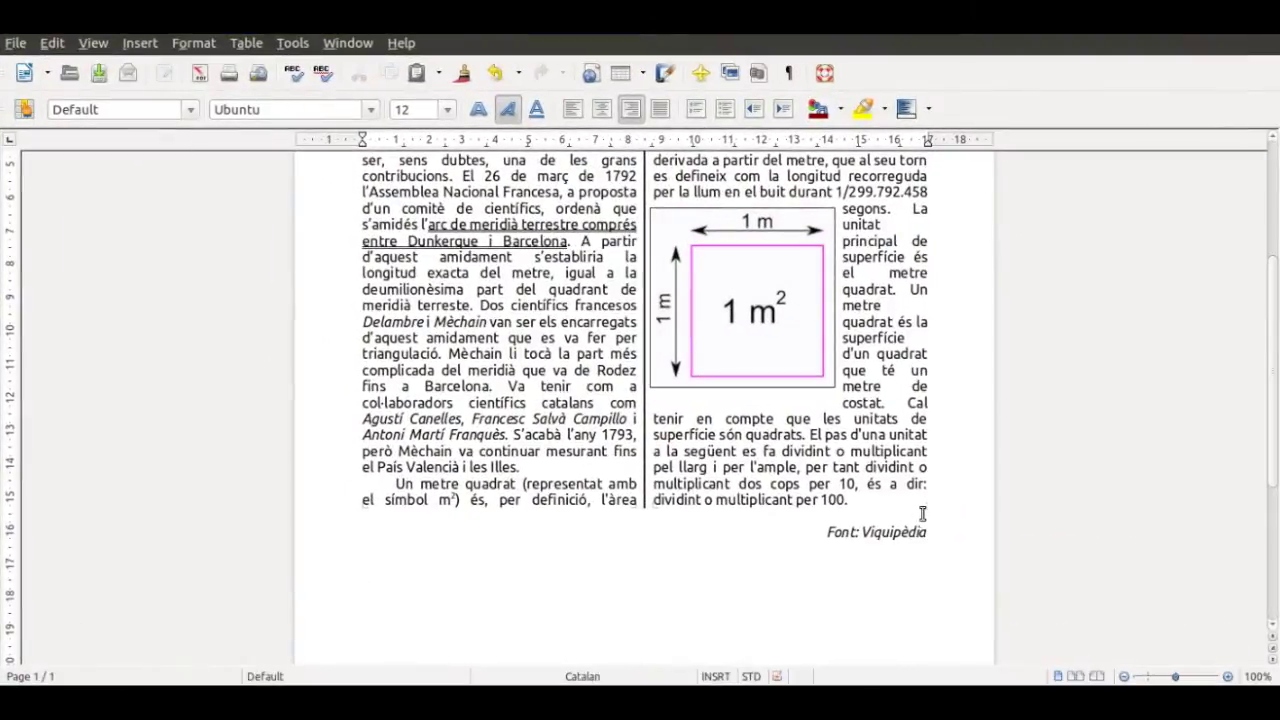
pyautogui.moveTo(929, 532); pyautogui.dragTo(863, 531)
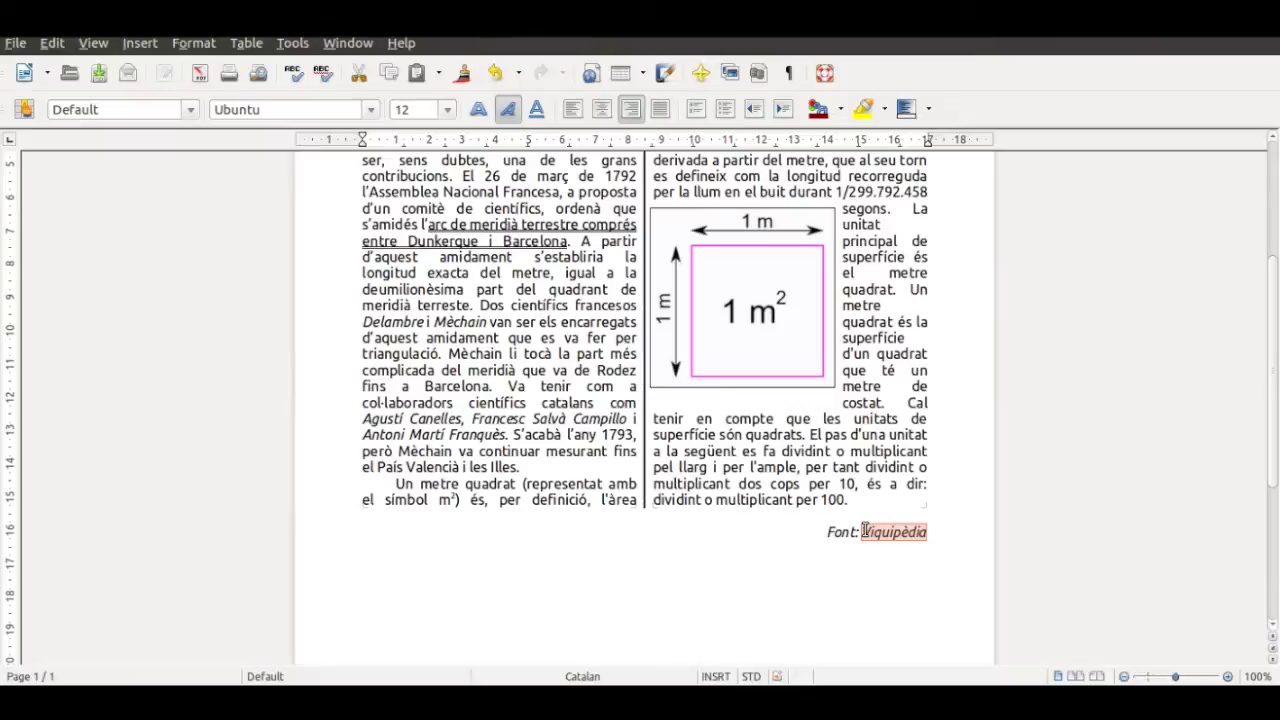
# Link Viquipèdia to the Metre quadrat address copied from Firefox via Insert > Hyperlink
pyautogui.click(135, 43)
pyautogui.click(159, 164)
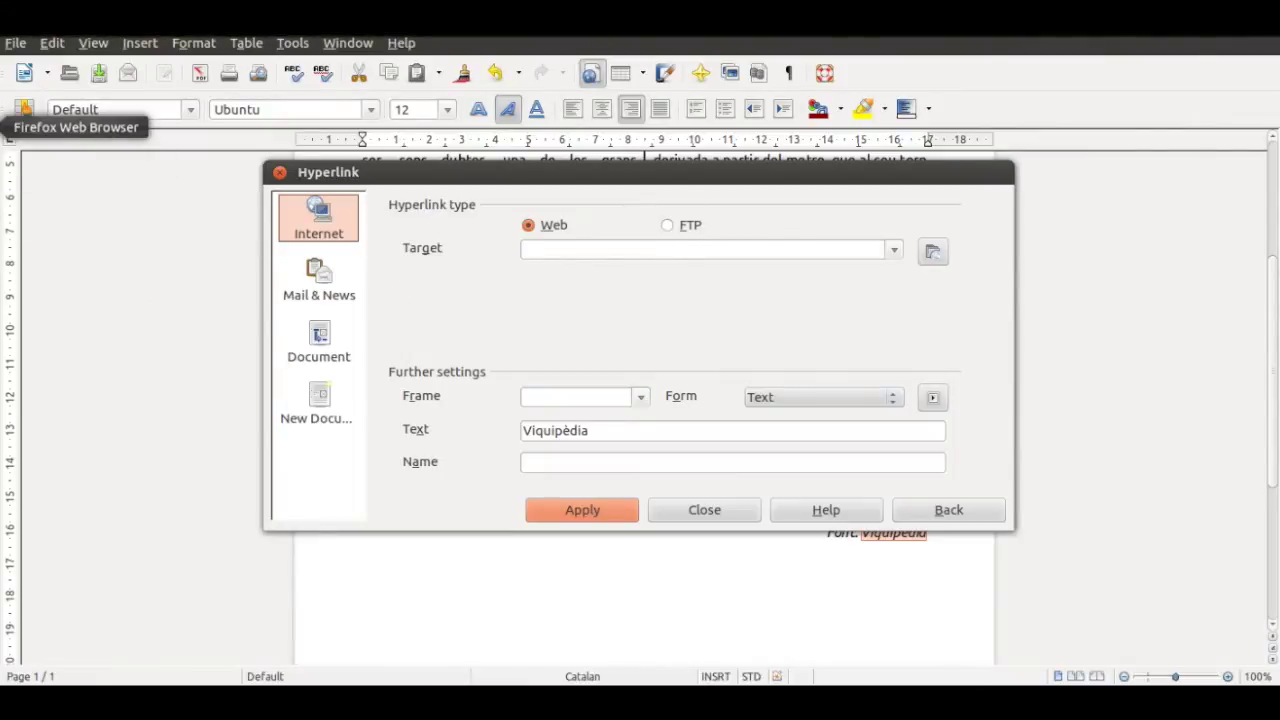
pyautogui.click(3, 127)
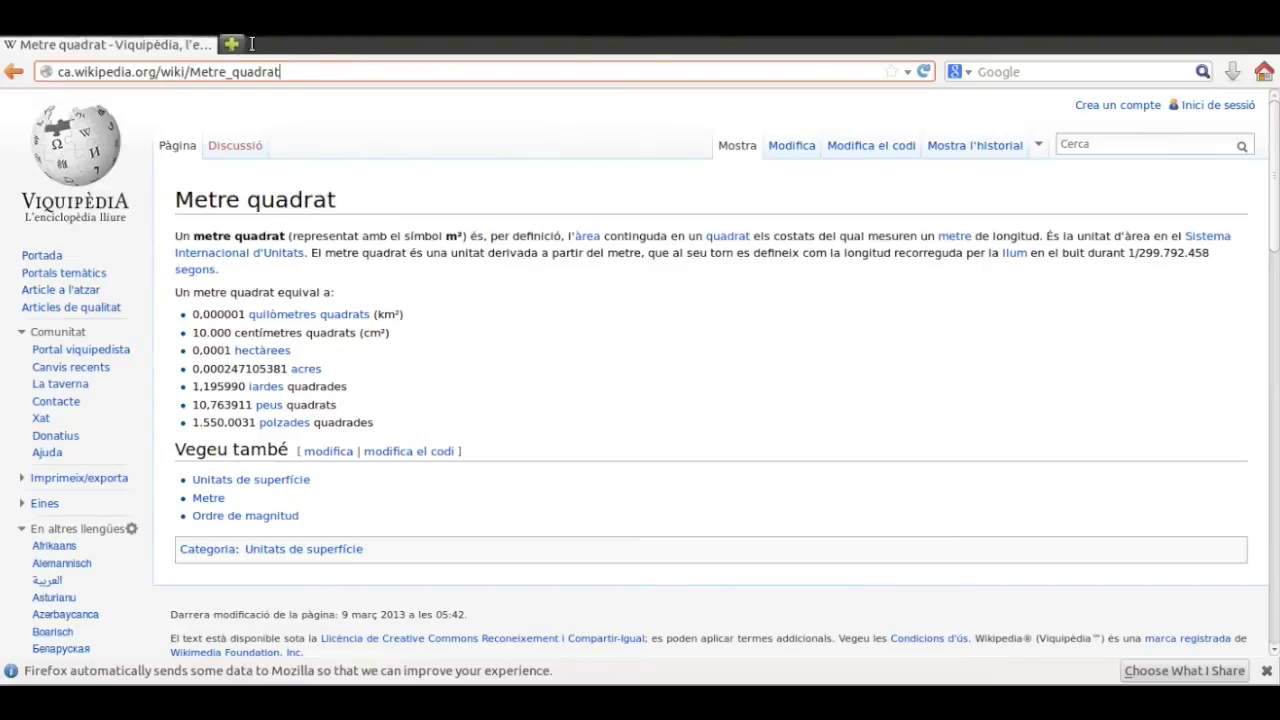
pyautogui.click(313, 70)
pyautogui.moveTo(313, 70); pyautogui.dragTo(36, 68)
pyautogui.hotkey('ctrl', 'c')
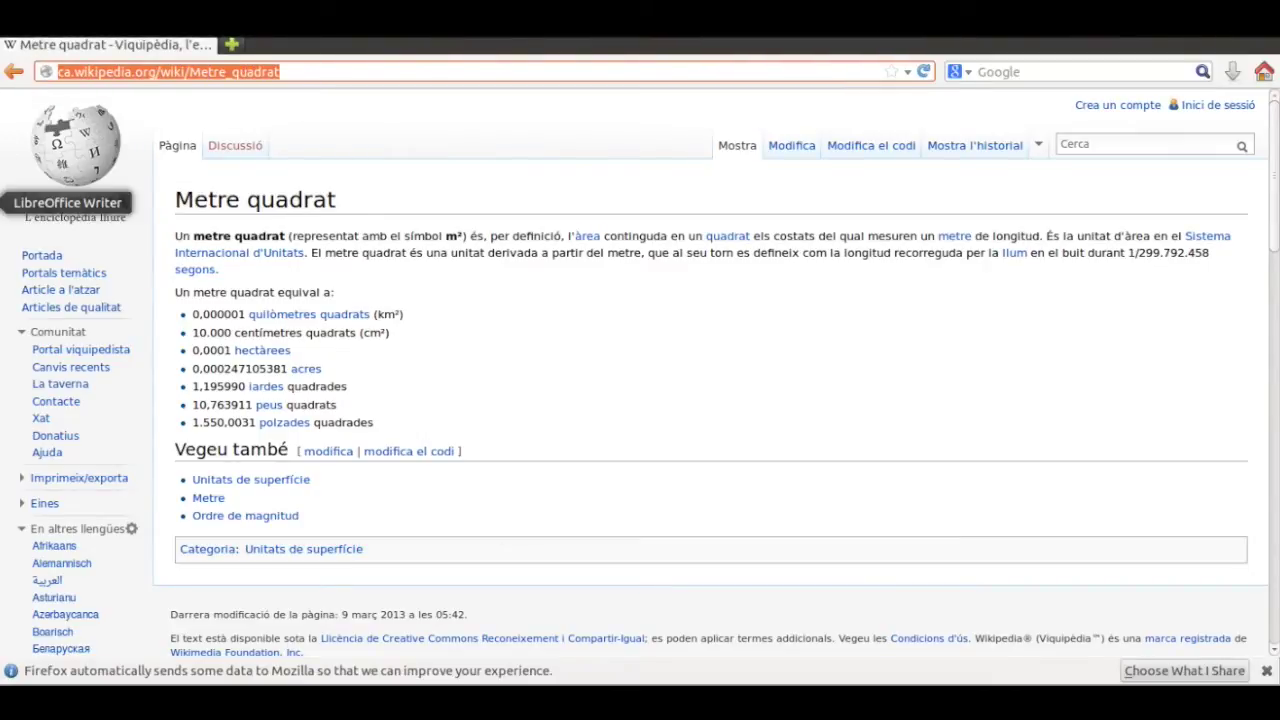
pyautogui.click(3, 200)
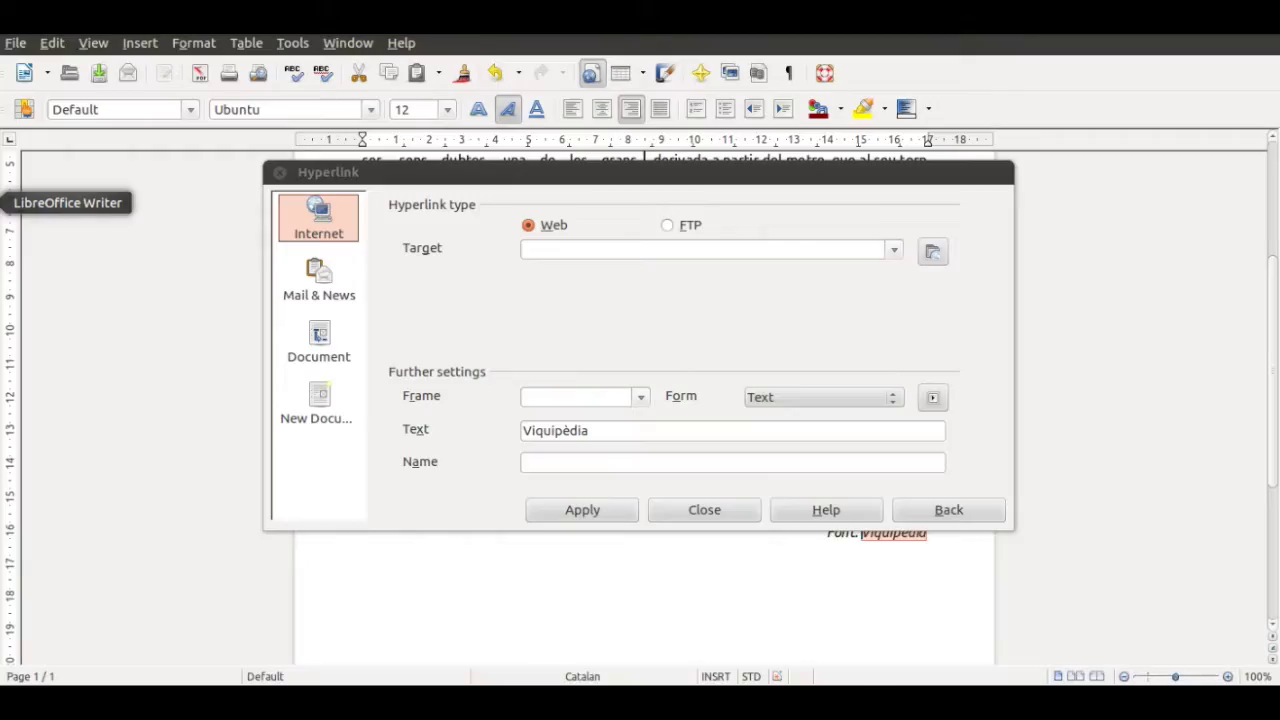
pyautogui.click(564, 241)
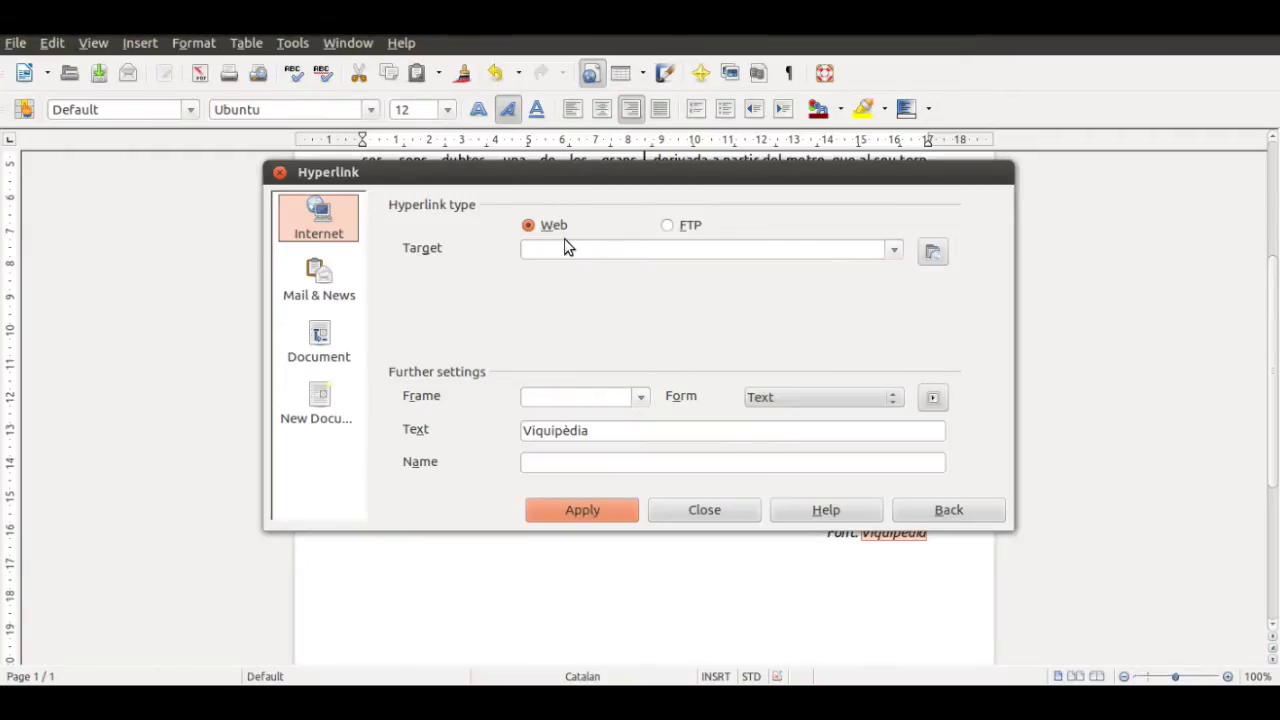
pyautogui.hotkey('ctrl', 'v')
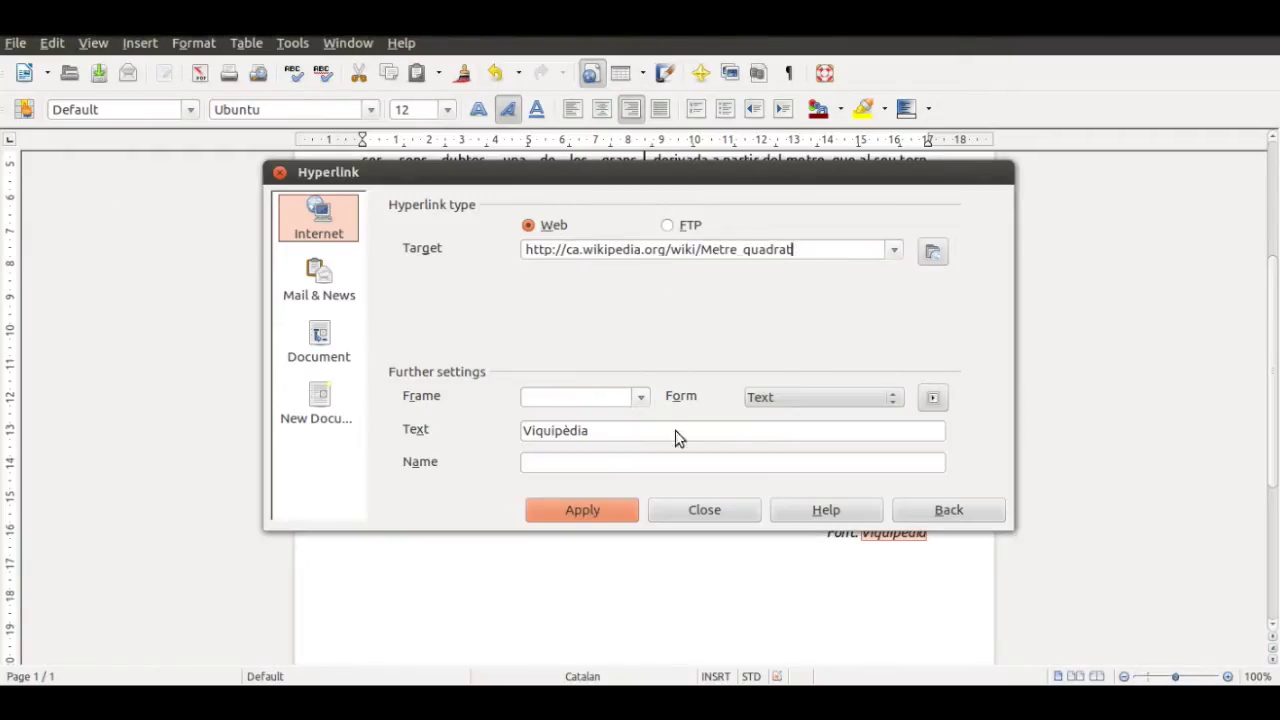
pyautogui.click(596, 510)
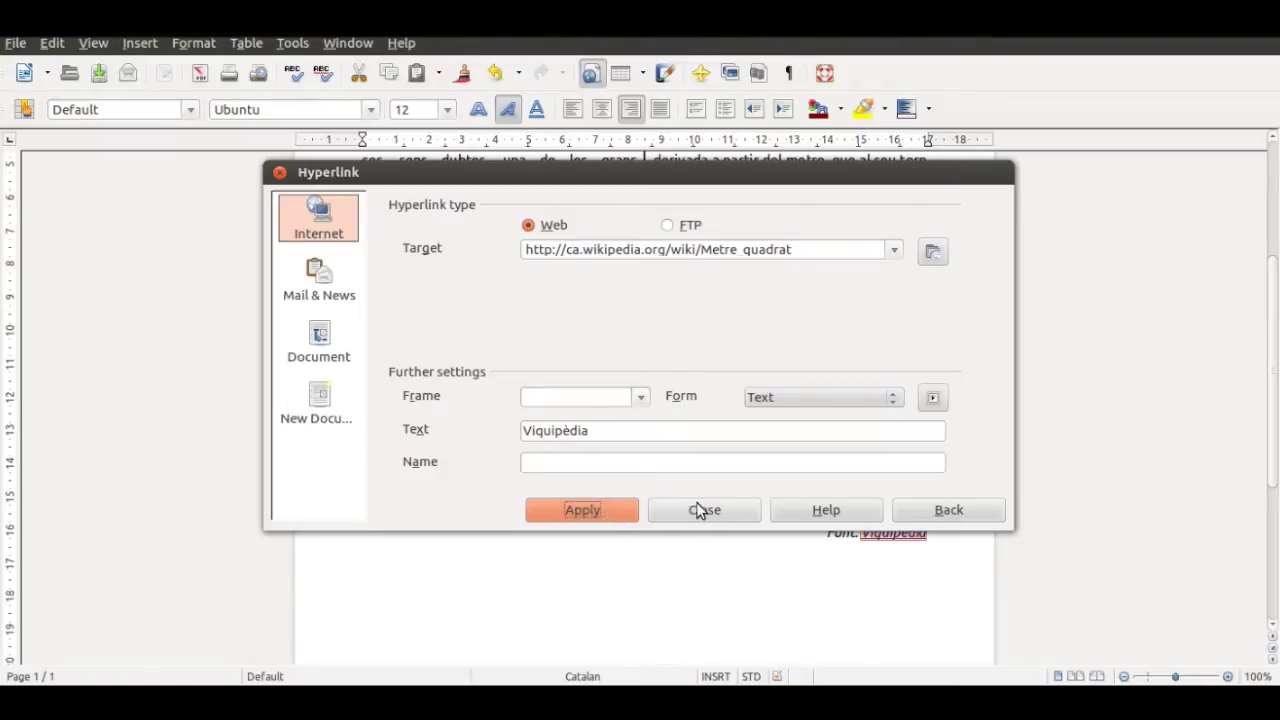
pyautogui.click(704, 510)
# Ctrl-click the new link to confirm it opens the article, then close that browser tab
pyautogui.click(920, 535)
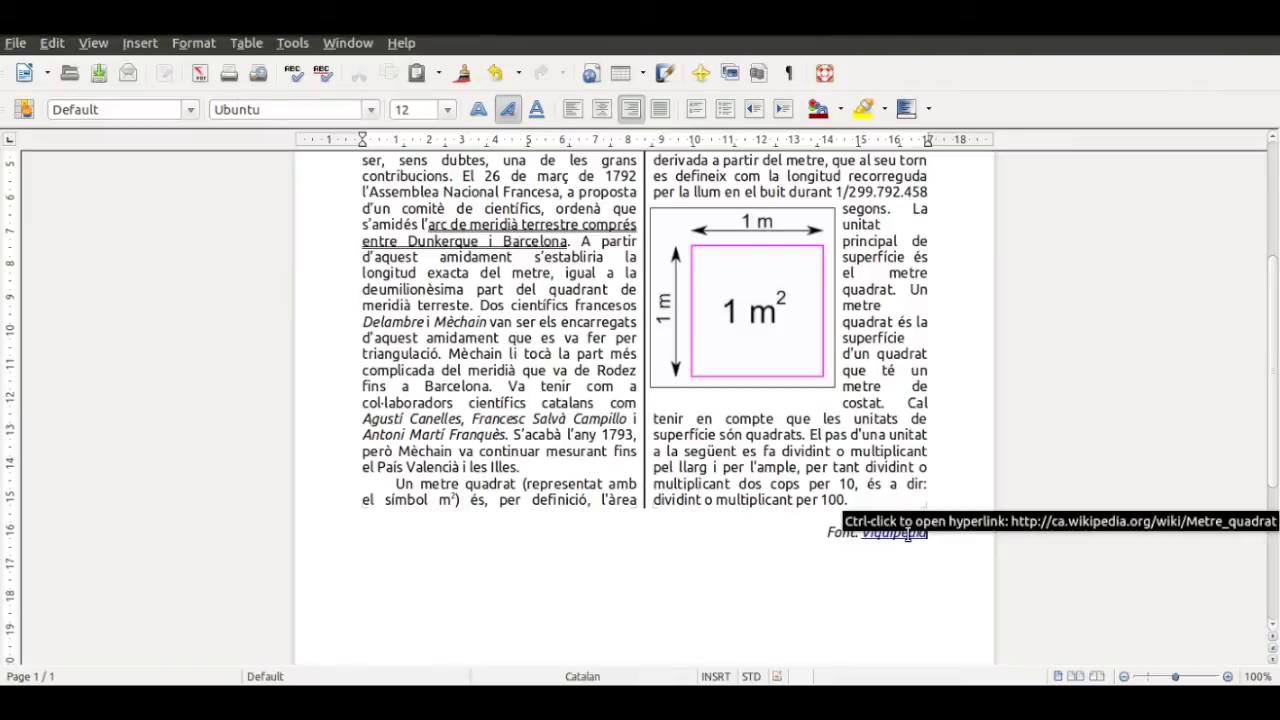
pyautogui.keyDown('ctrl'); pyautogui.click(906, 532); pyautogui.keyUp('ctrl')
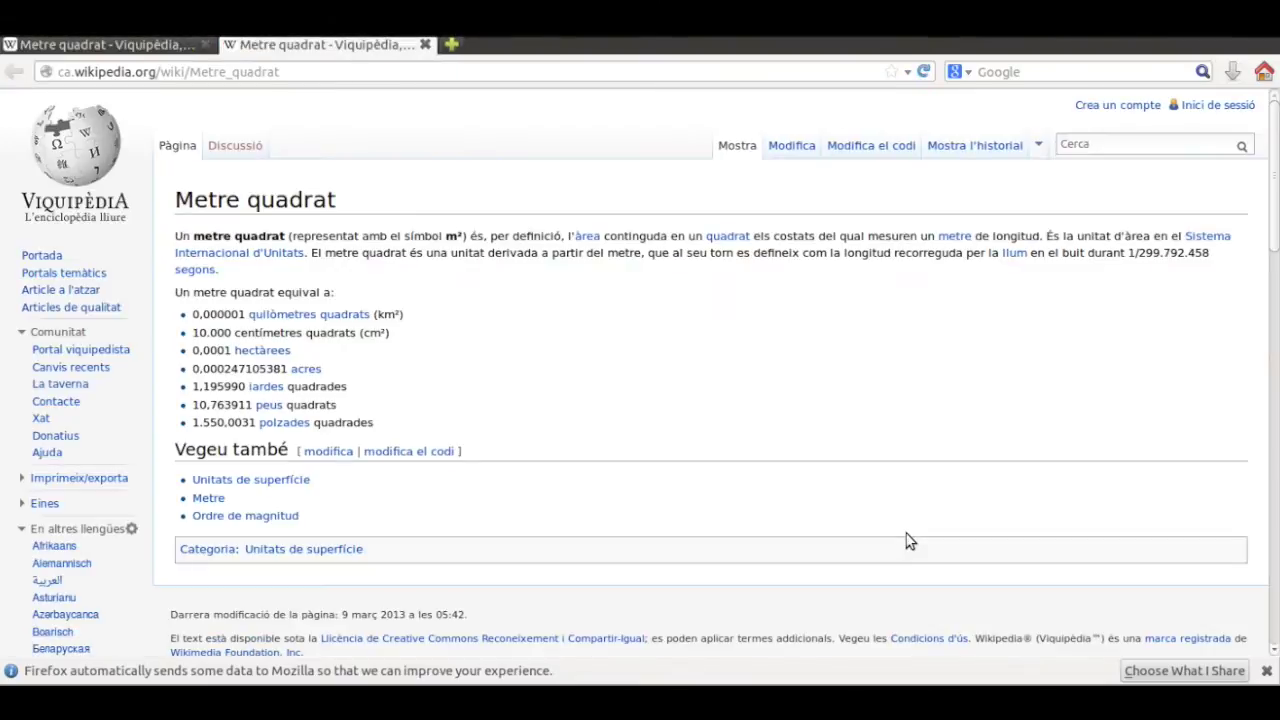
pyautogui.click(425, 45)
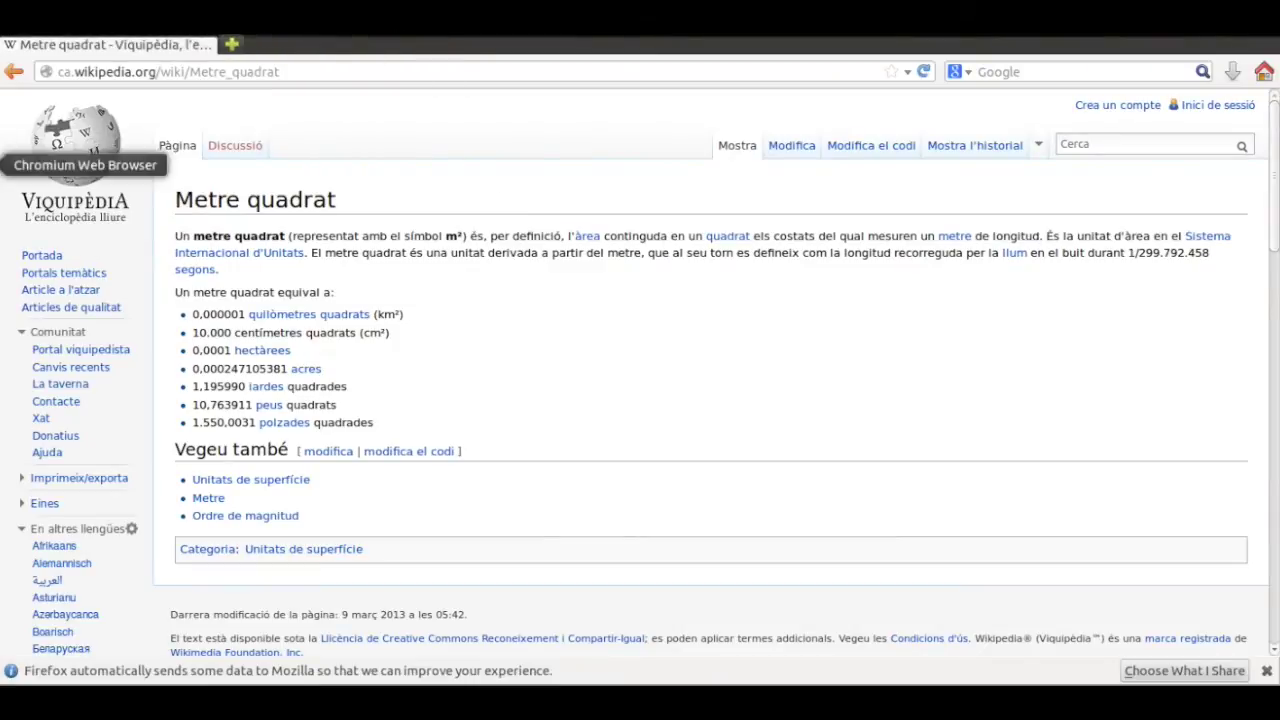
pyautogui.click(12, 203)
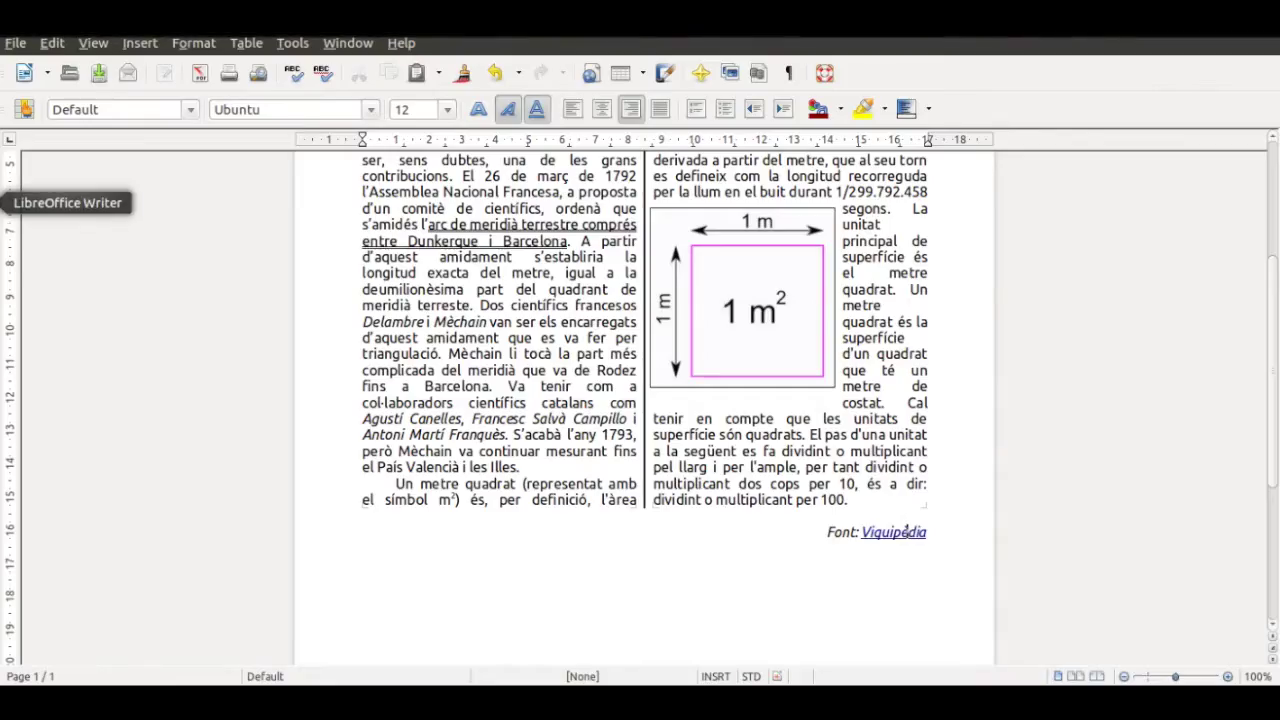
# Bring the metric-system article window forward and scroll through it to the Font: Viquipèdia line
pyautogui.click(12, 203)
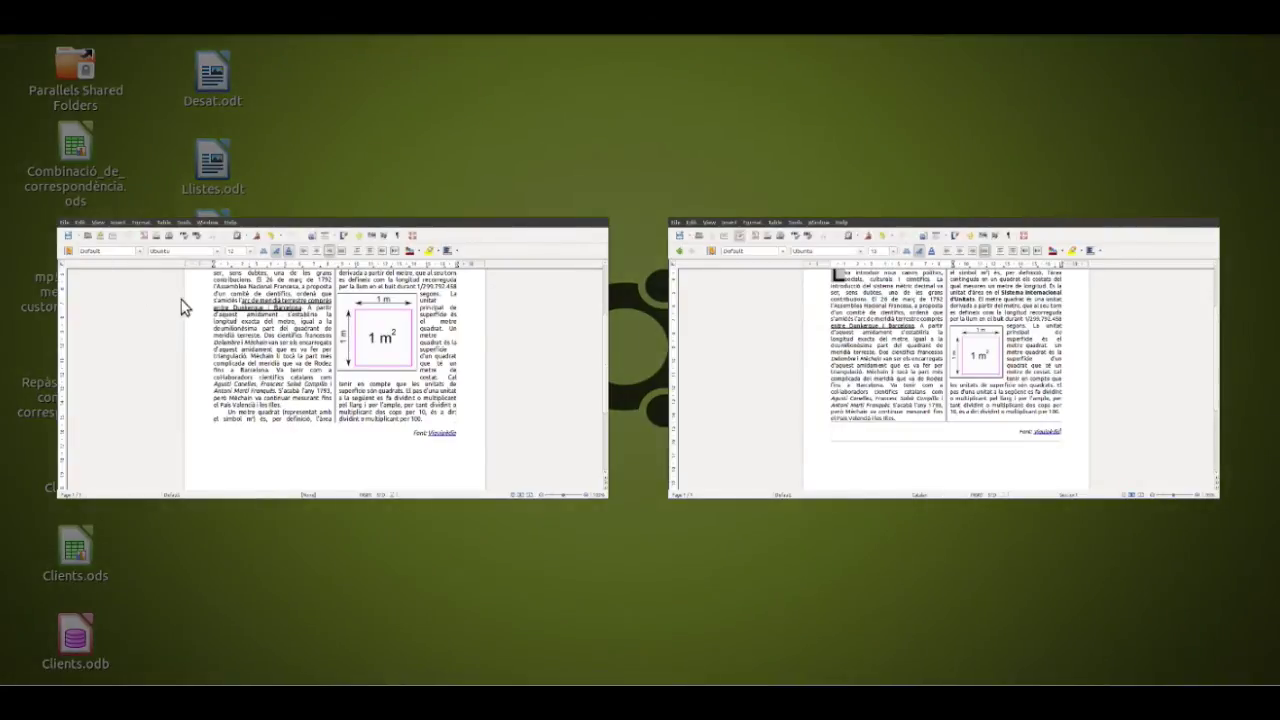
pyautogui.click(213, 305)
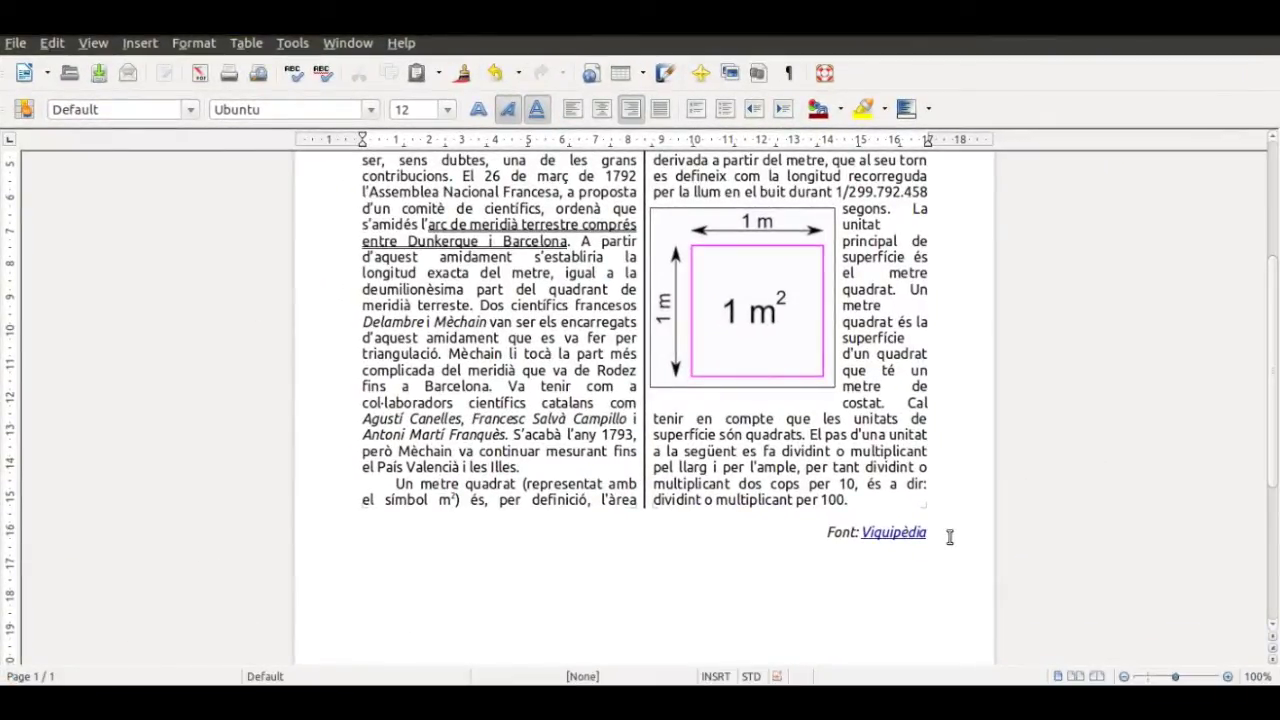
pyautogui.scroll(3, 949, 537)
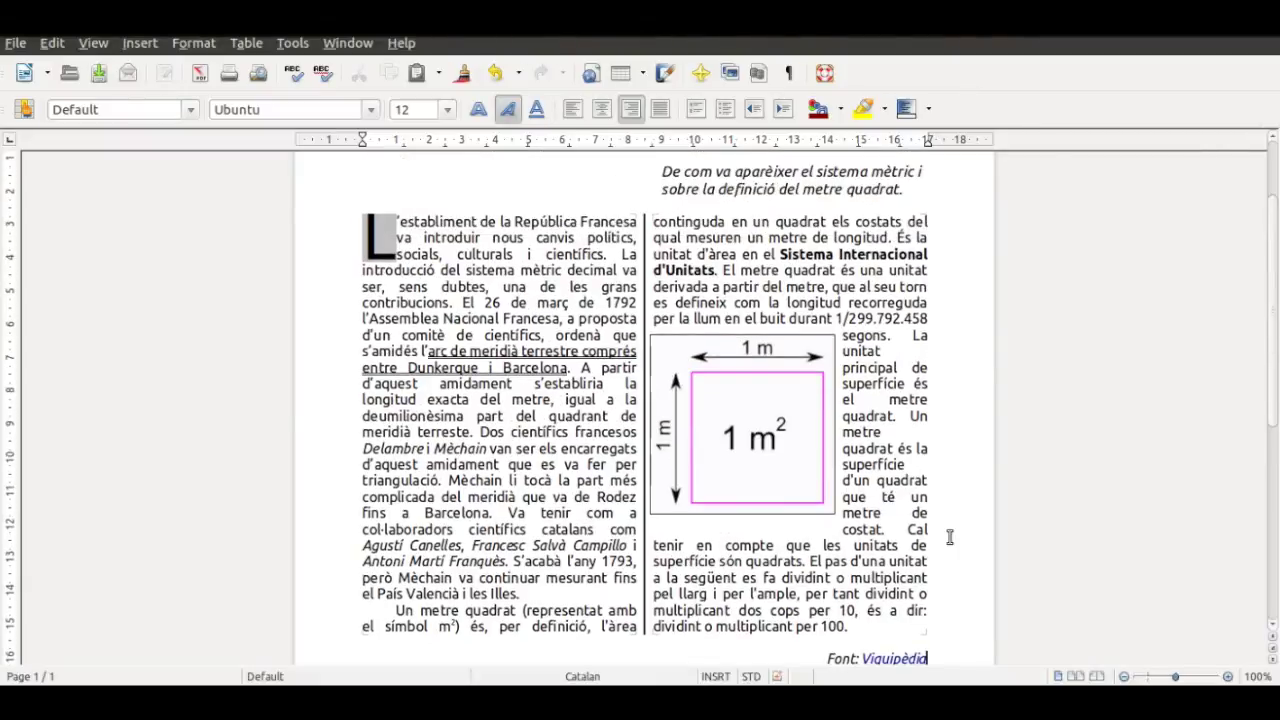
pyautogui.scroll(1, 949, 537)
pyautogui.scroll(-6, 949, 537)
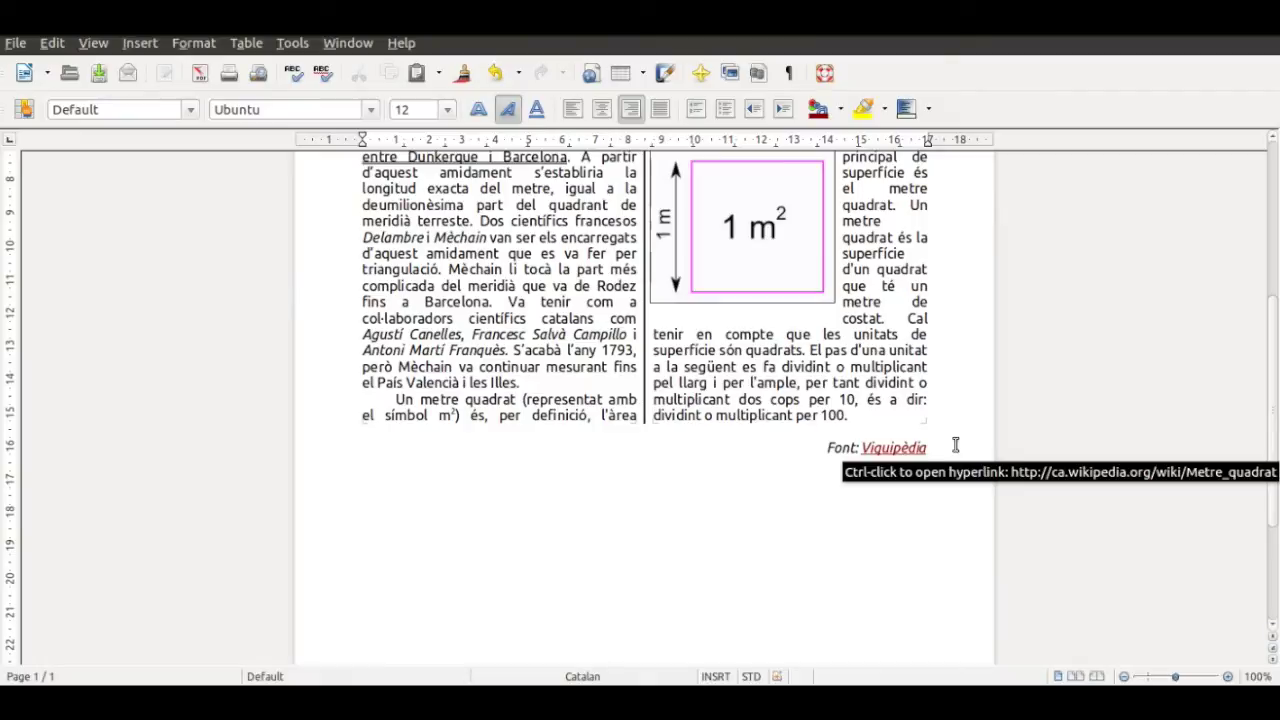
pyautogui.scroll(-3, 683, 571)
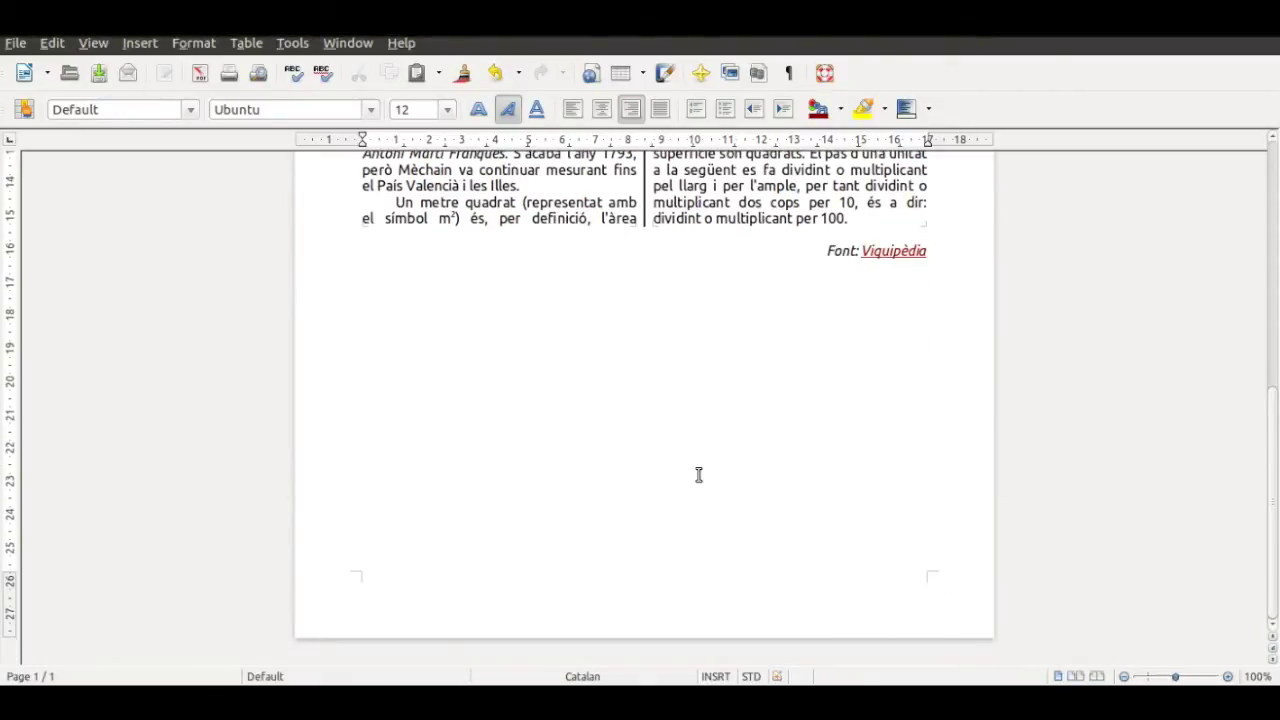
pyautogui.scroll(1, 698, 474)
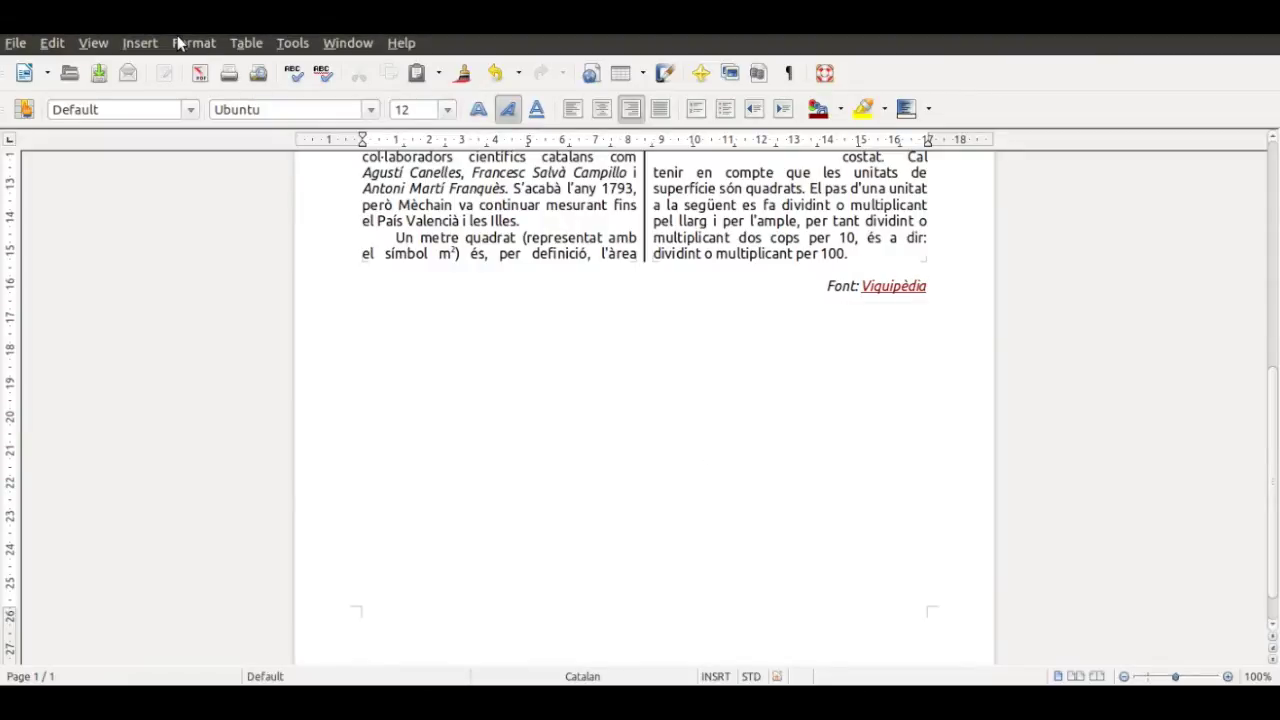
# Insert a footnote with Automatic numbering at the source line
pyautogui.click(137, 45)
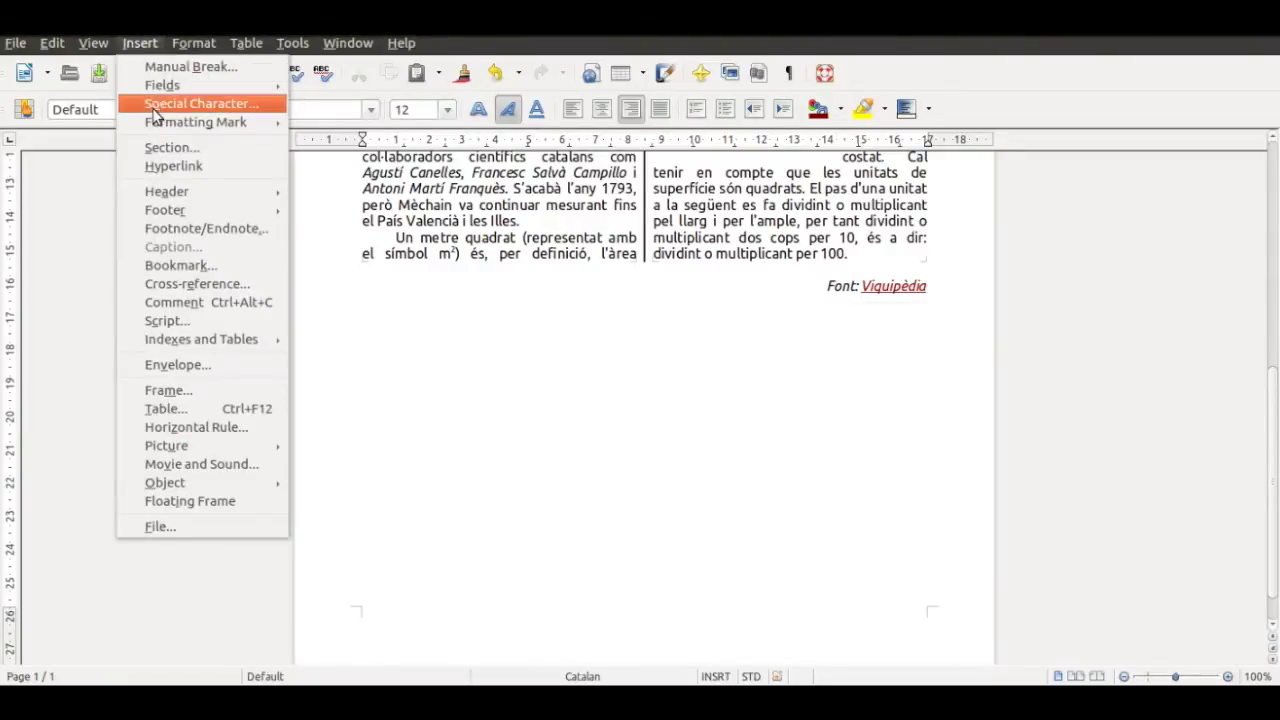
pyautogui.click(175, 230)
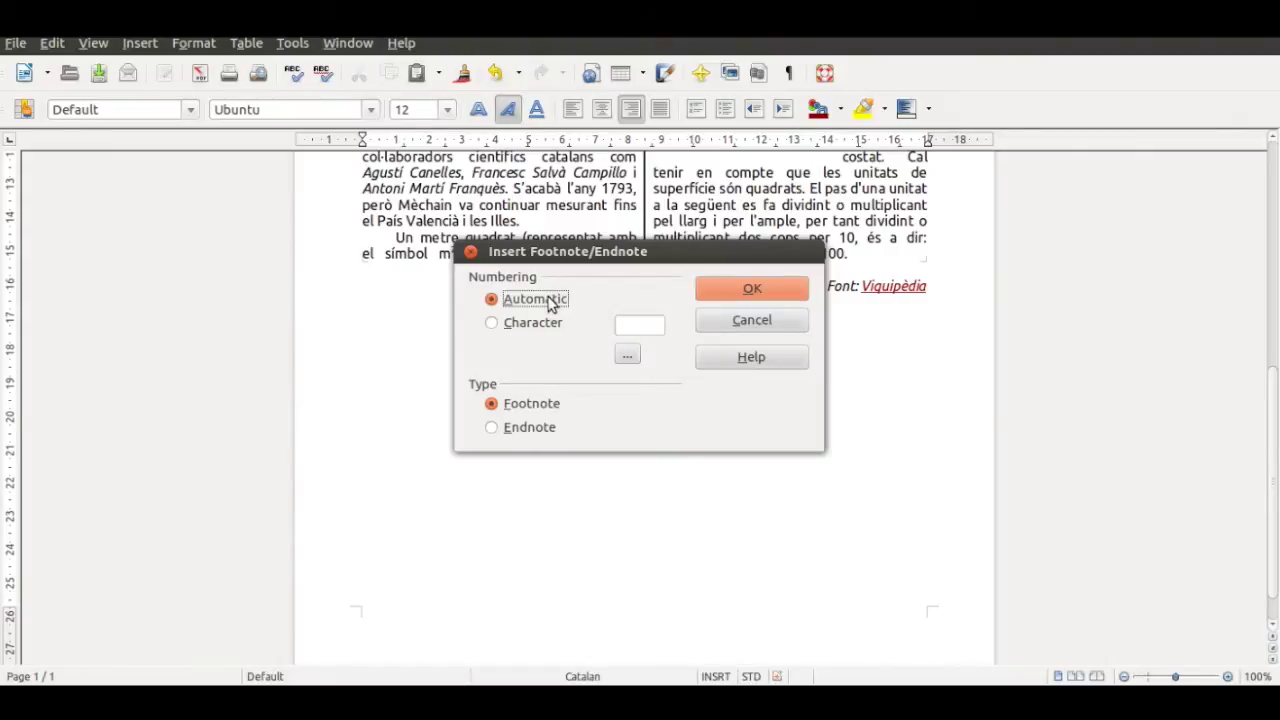
pyautogui.click(531, 322)
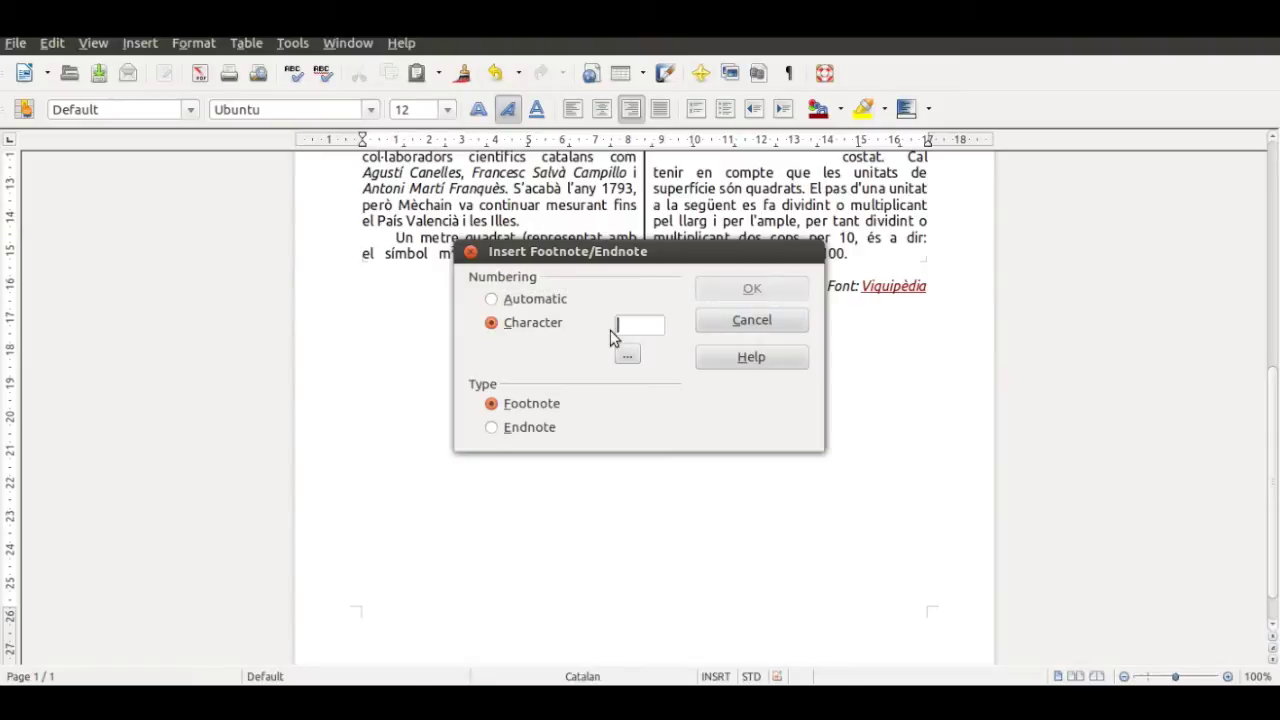
pyautogui.click(524, 300)
pyautogui.click(750, 290)
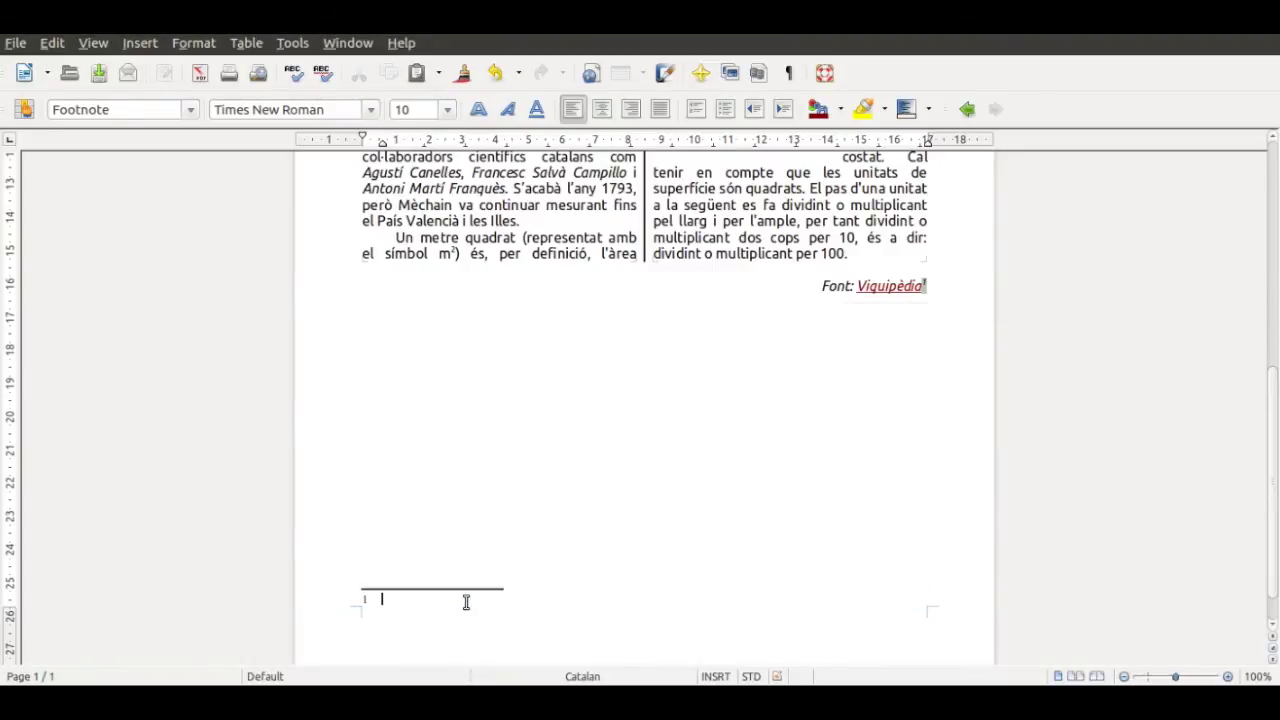
# Type the footnote text 'Extret de la pàgina de Viquipèdia.'
pyautogui.write('Ext')
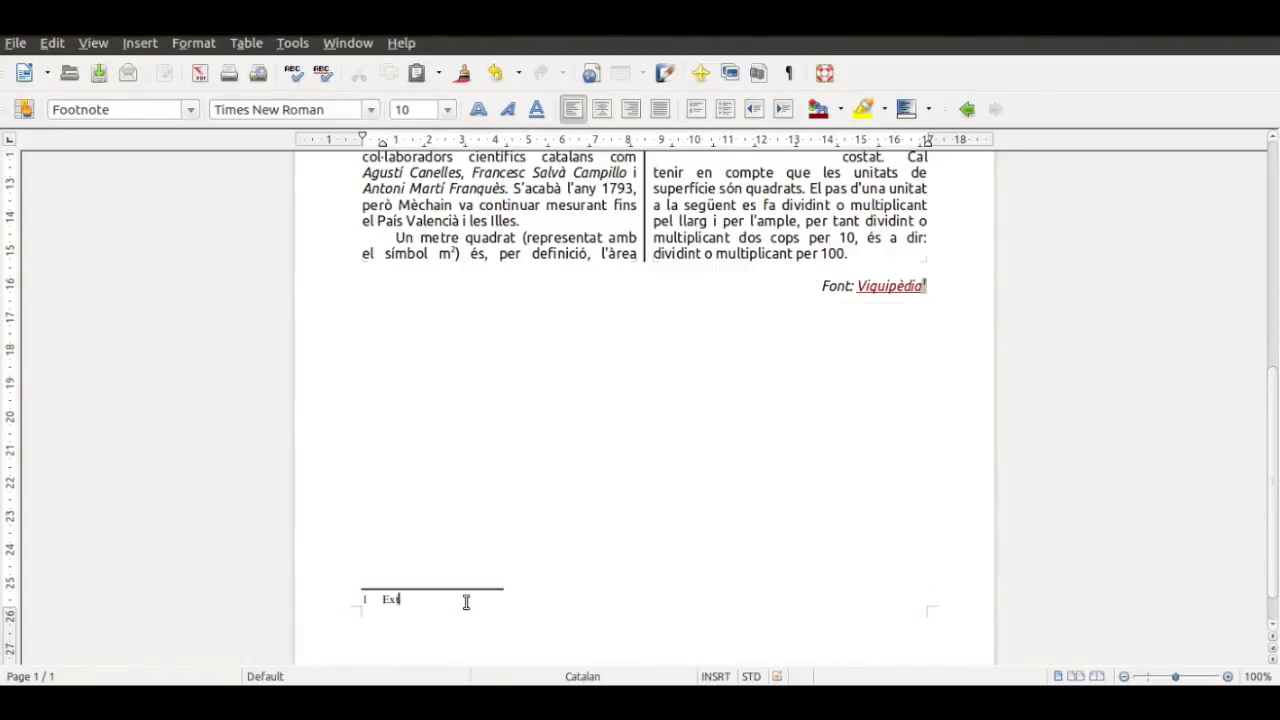
pyautogui.write('ret de la')
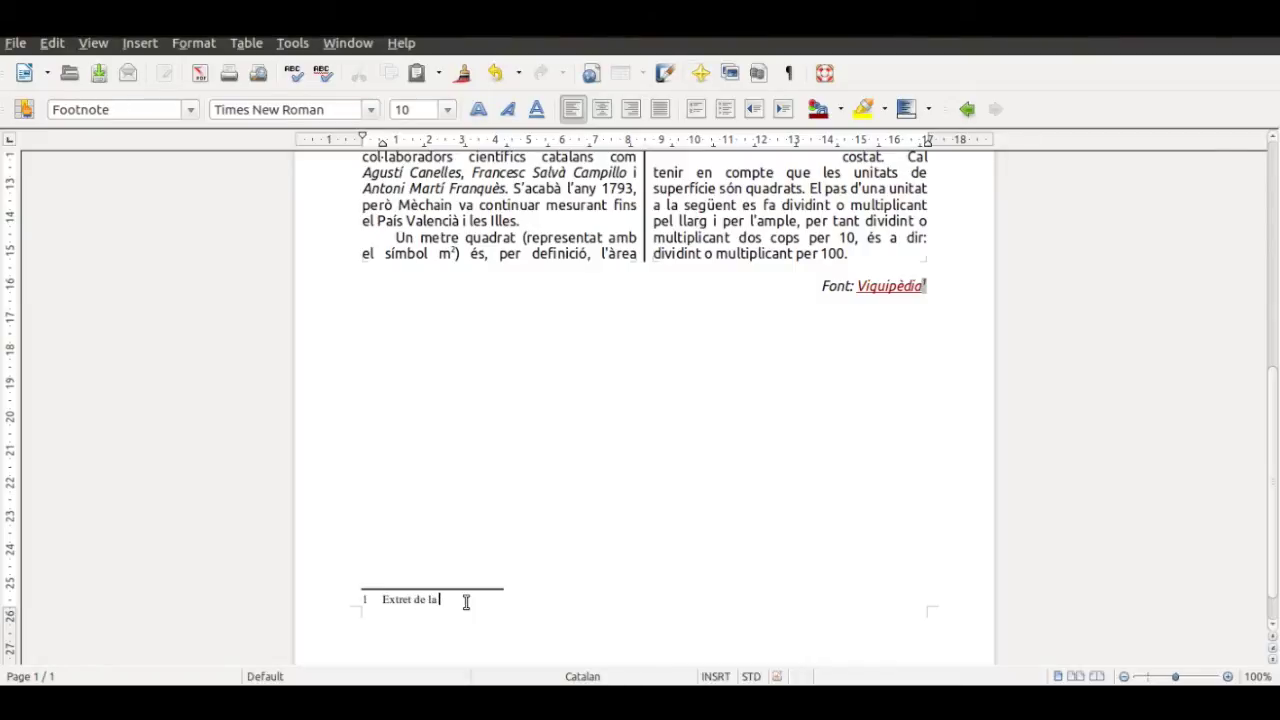
pyautogui.write(' pàgina de Viqu')
pyautogui.press('Return')
pyautogui.write('.')
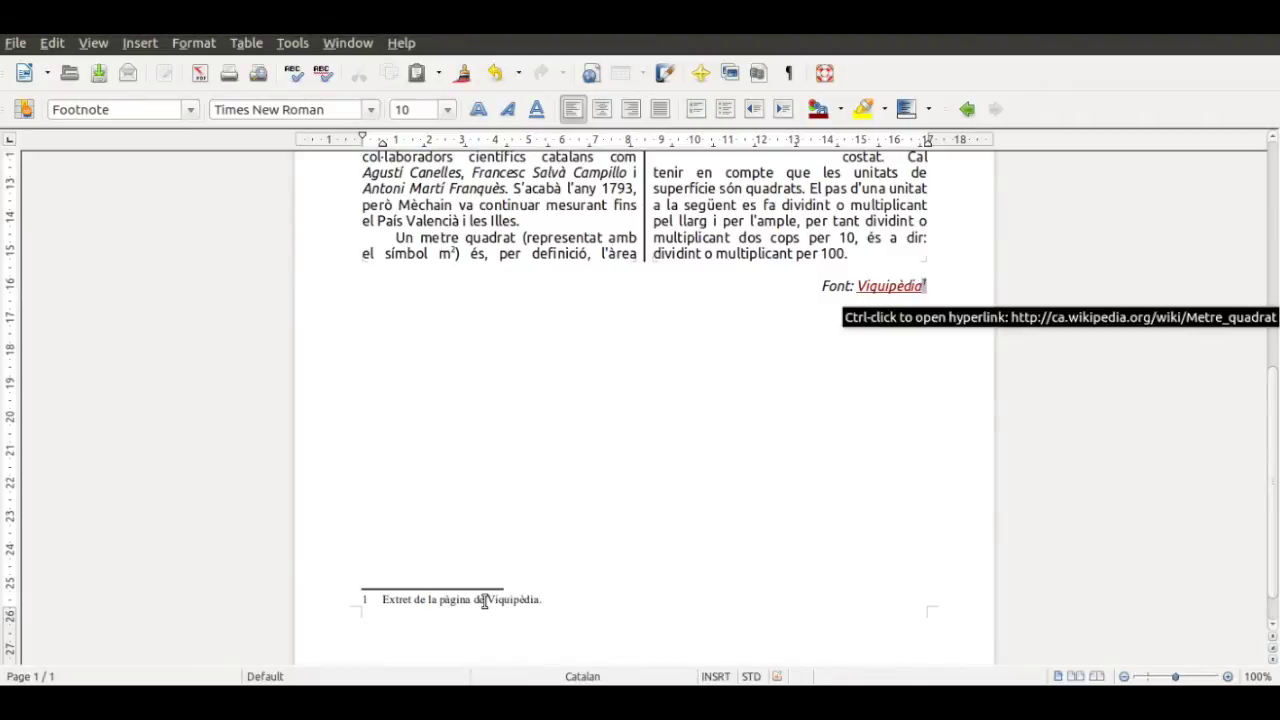
pyautogui.scroll(2, 580, 496)
pyautogui.scroll(8, 580, 496)
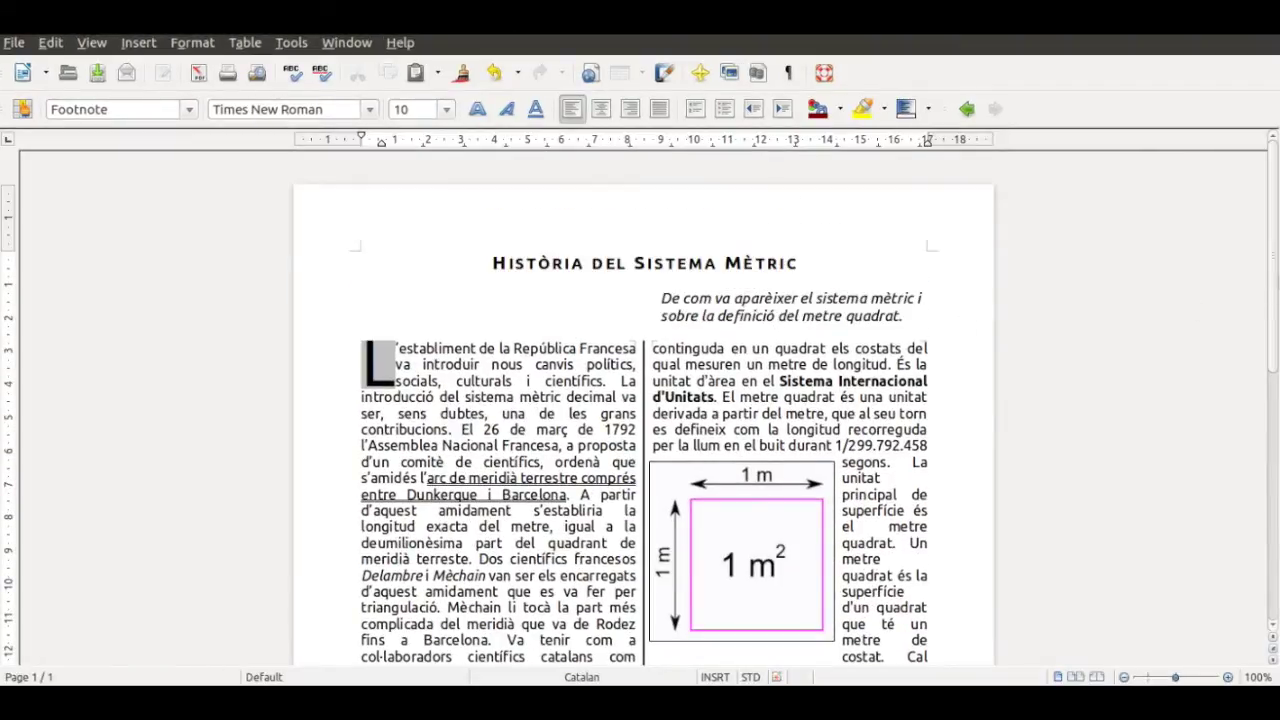
# Switch between the two open Writer windows, returning to the article document
pyautogui.moveTo(1277, 283); pyautogui.dragTo(1238, 322)
pyautogui.click(20, 202)
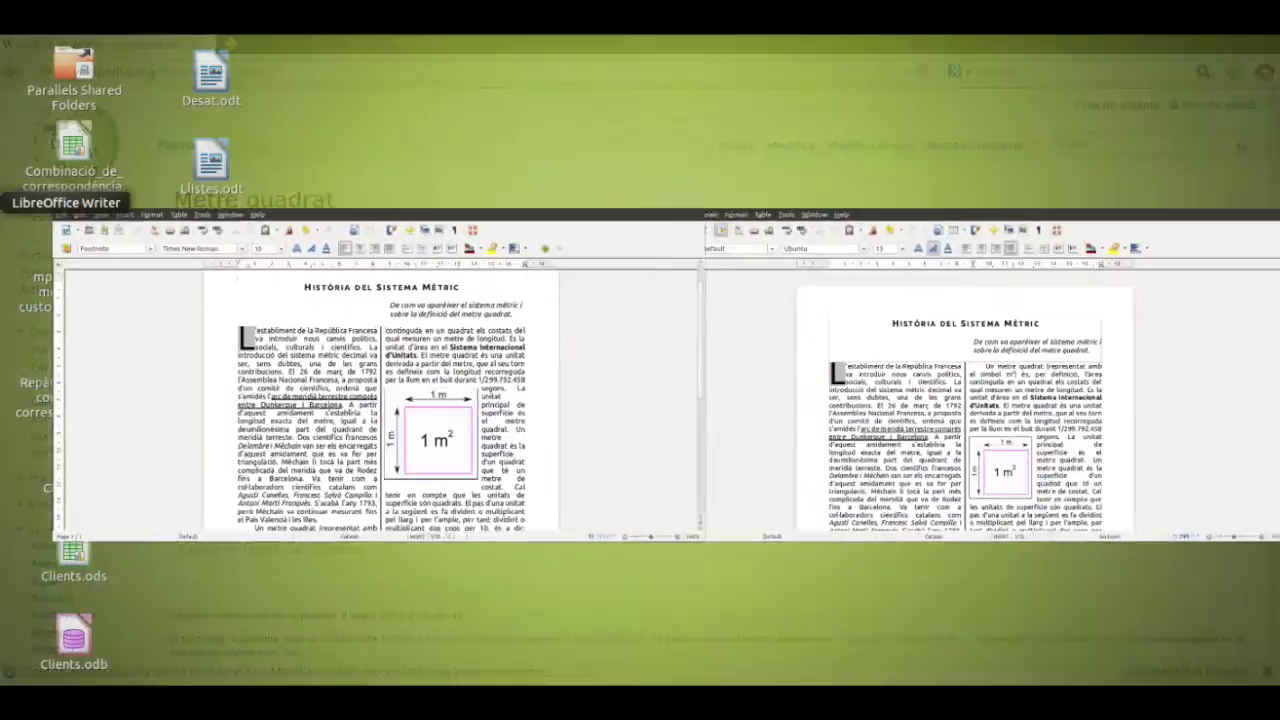
pyautogui.click(882, 350)
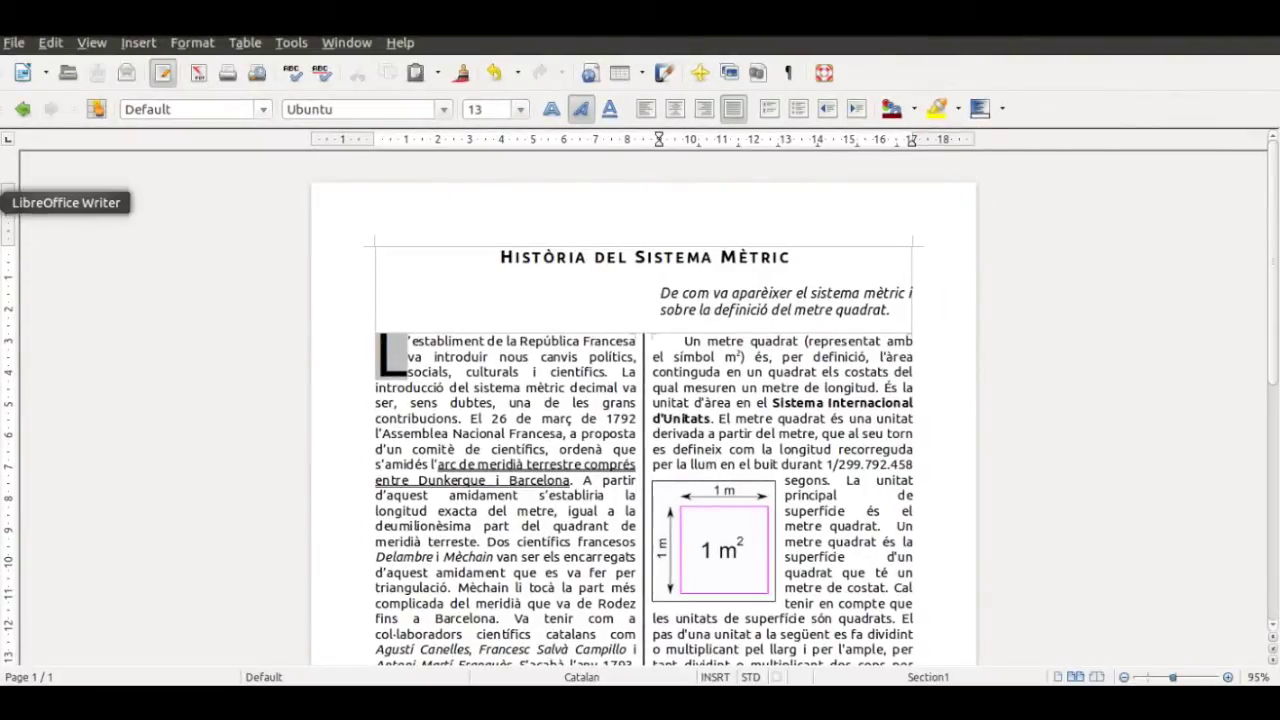
pyautogui.click(20, 202)
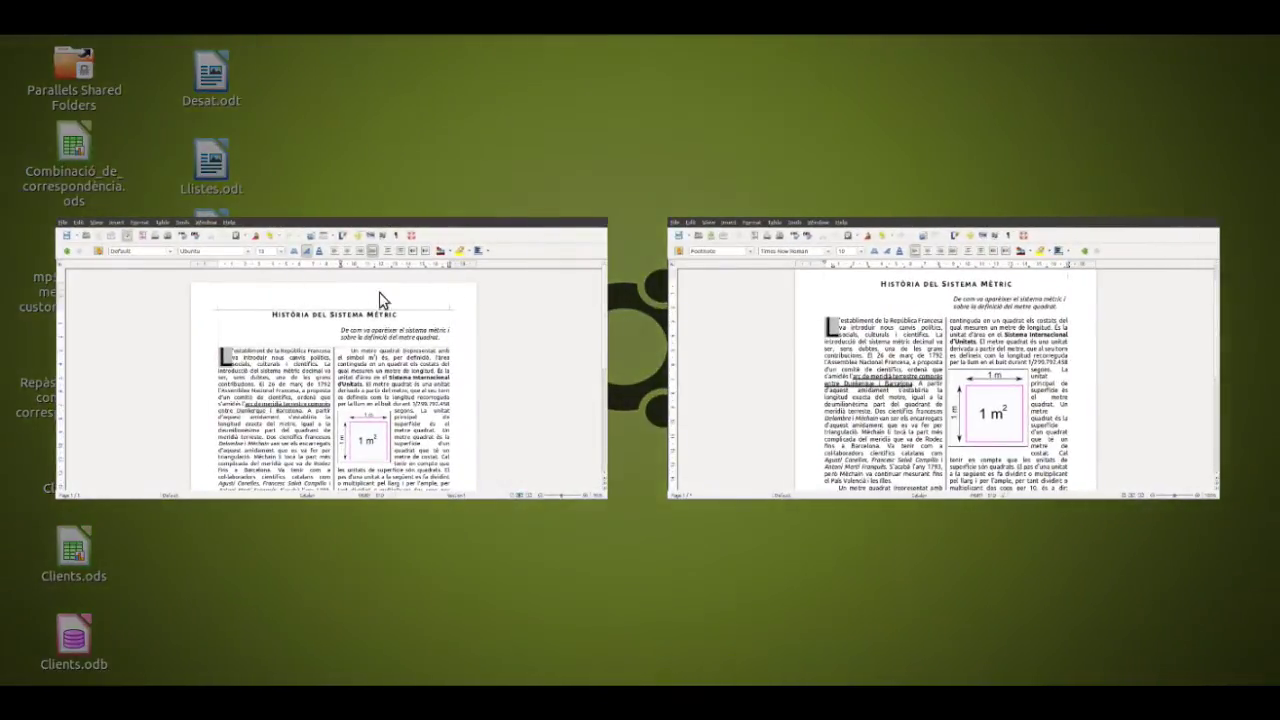
pyautogui.click(379, 292)
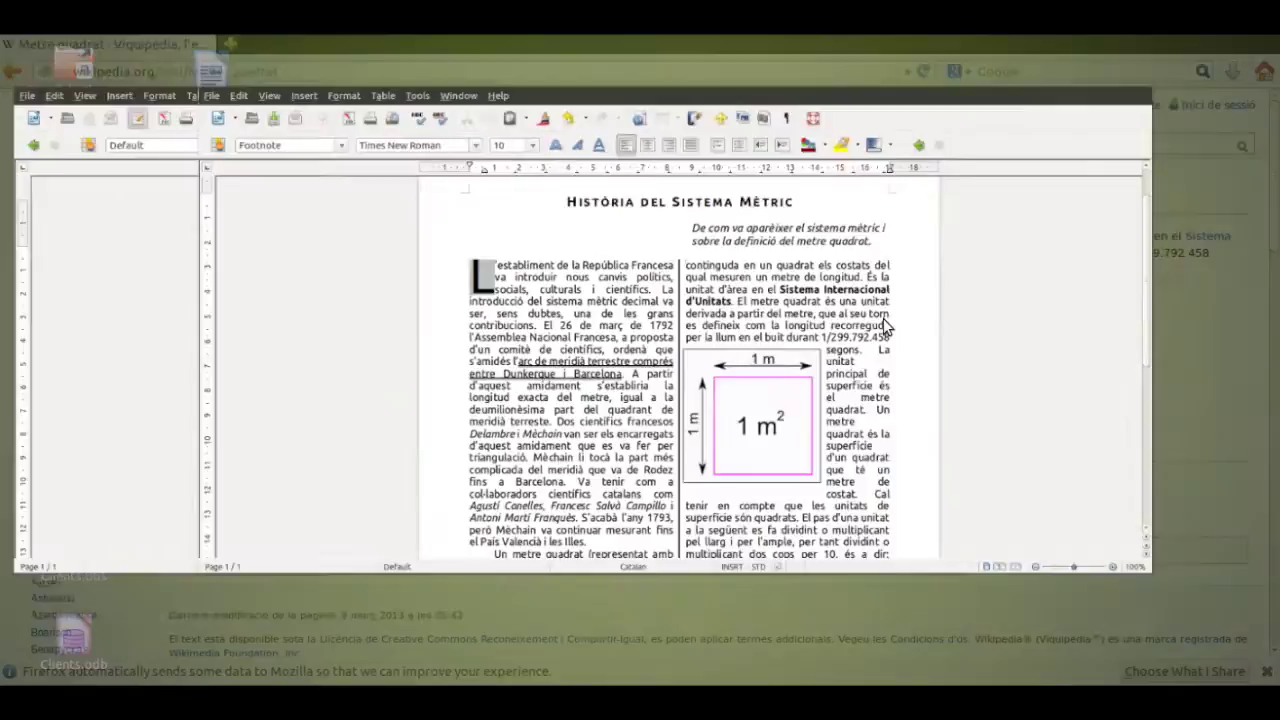
# Nudge the 1 m² image slightly lower in the article
pyautogui.click(766, 430)
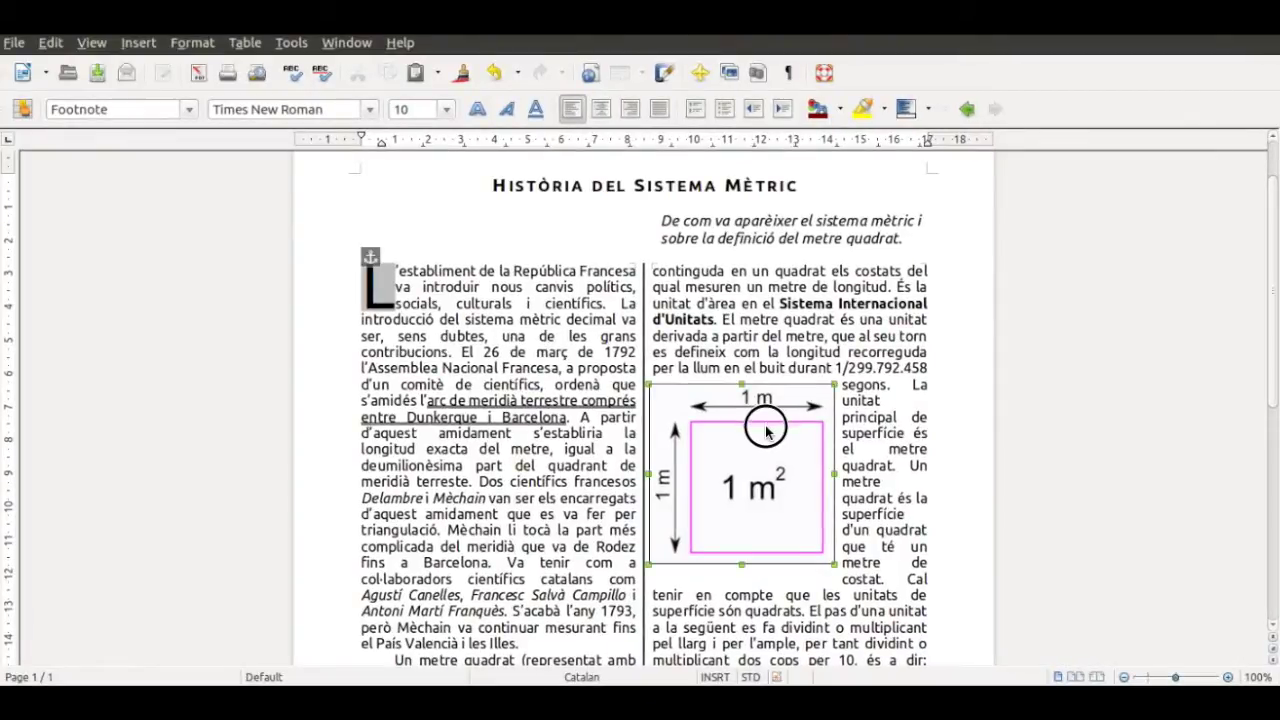
pyautogui.moveTo(766, 430); pyautogui.dragTo(766, 436)
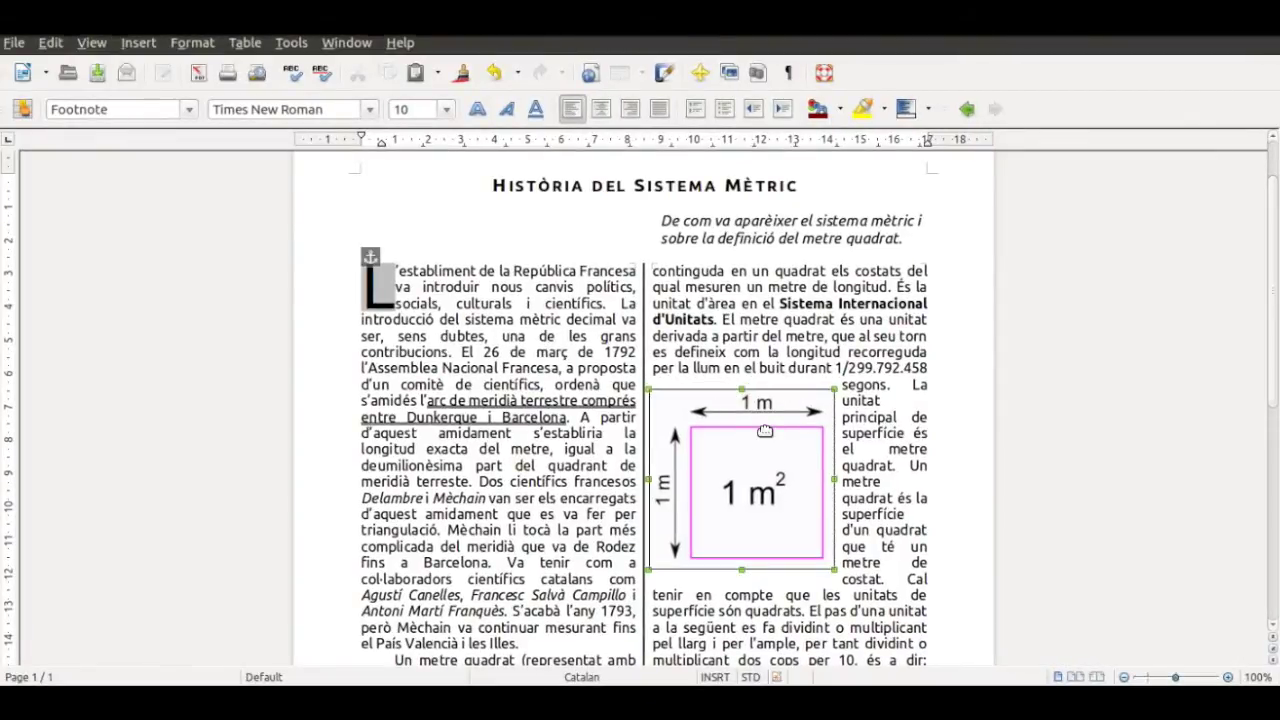
pyautogui.click(1108, 368)
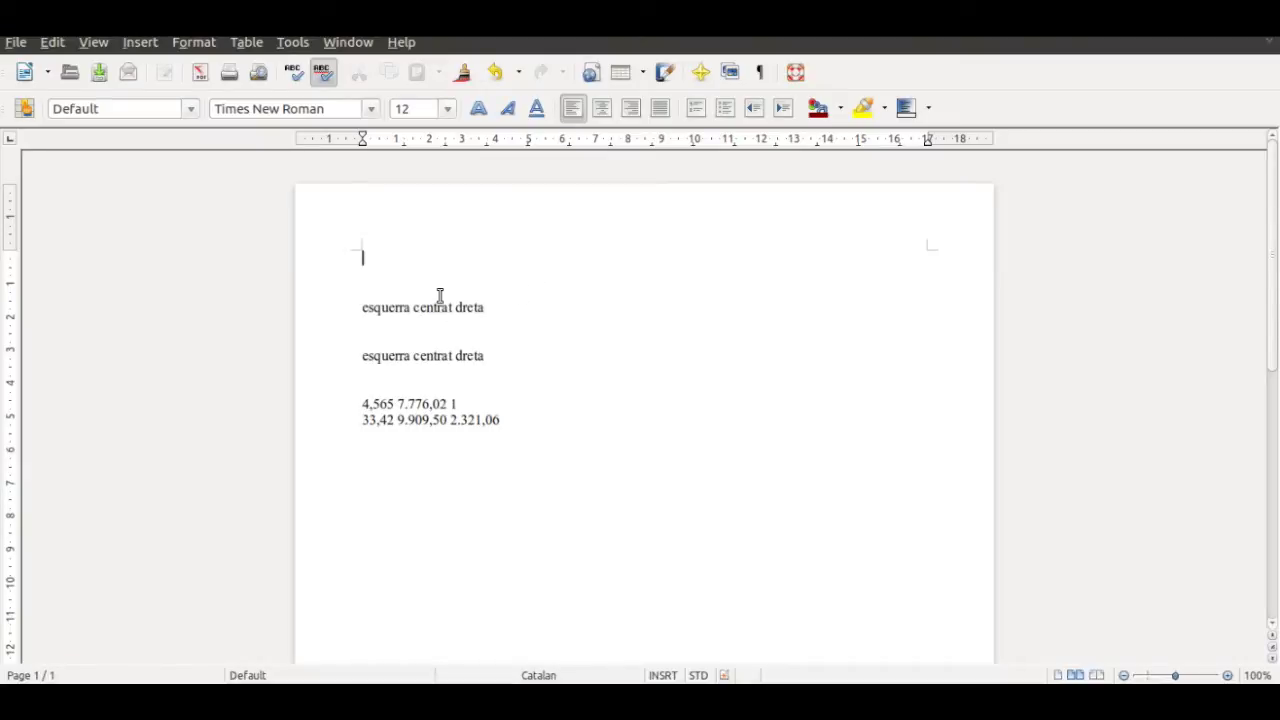
# Select the first esquerra centrat dreta line and add a 2 cm tab stop in Paragraph > Tabs
pyautogui.moveTo(355, 311); pyautogui.dragTo(484, 311)
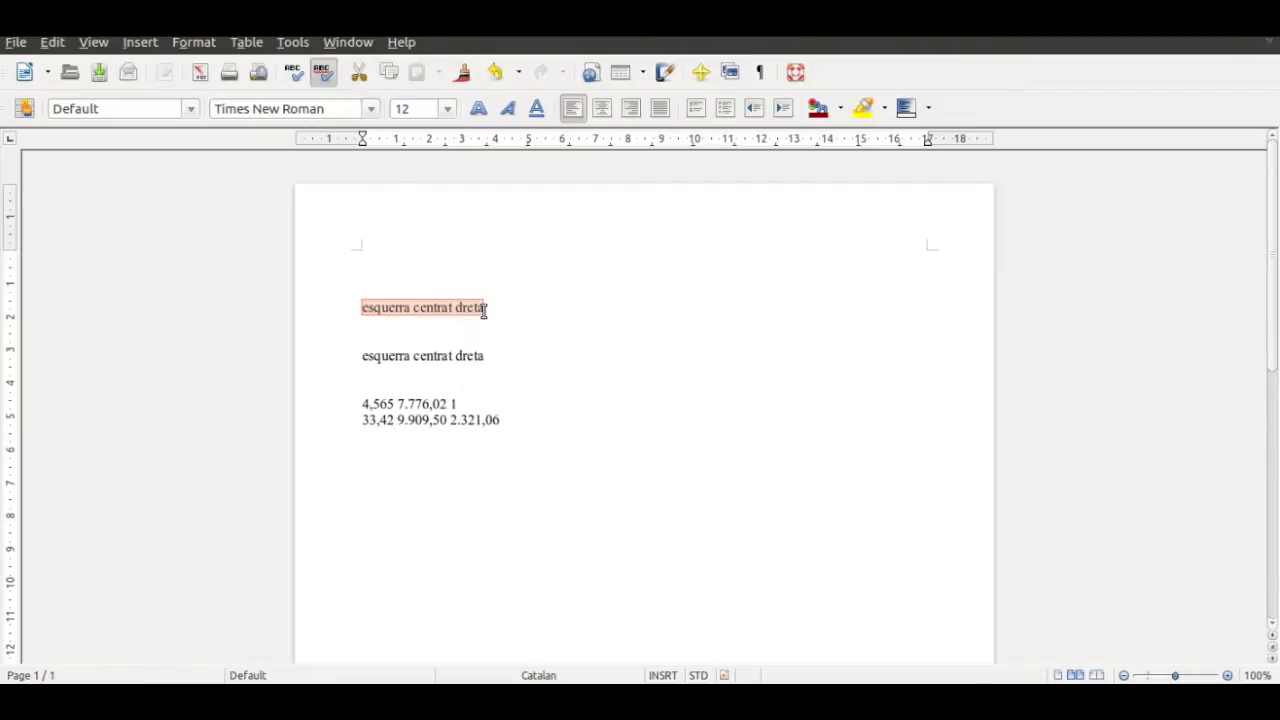
pyautogui.click(194, 44)
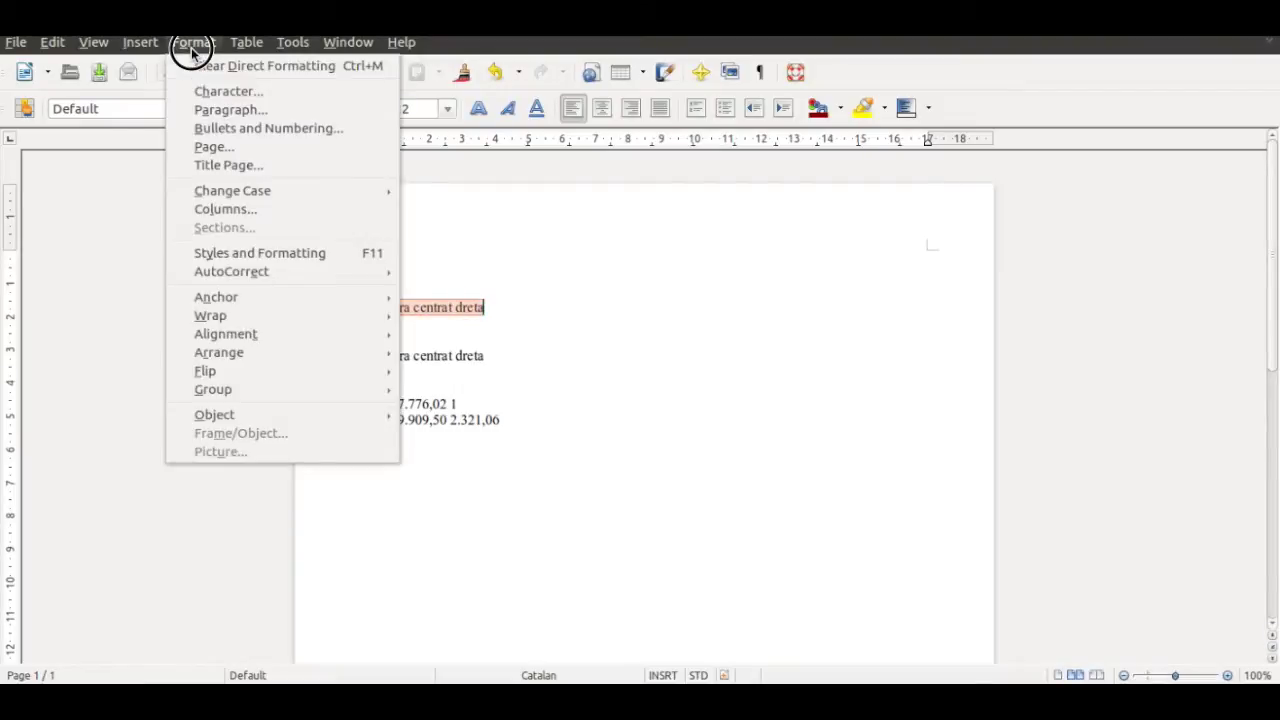
pyautogui.click(194, 106)
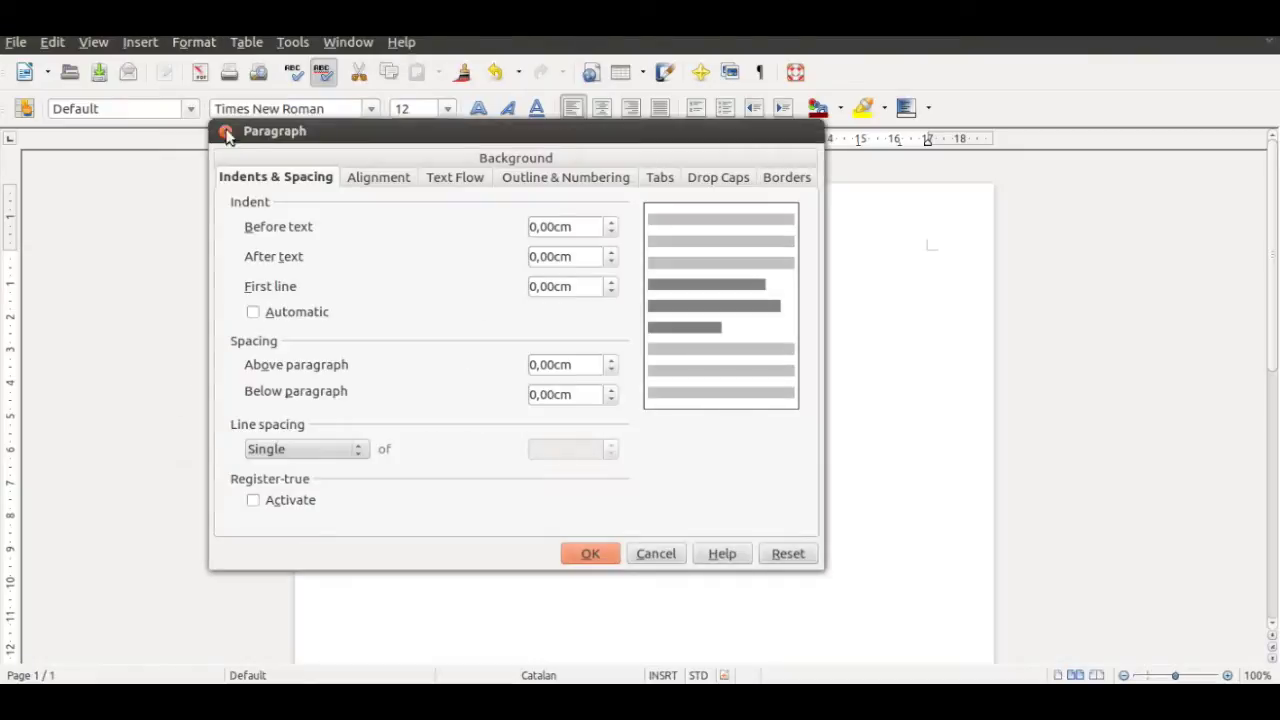
pyautogui.click(660, 178)
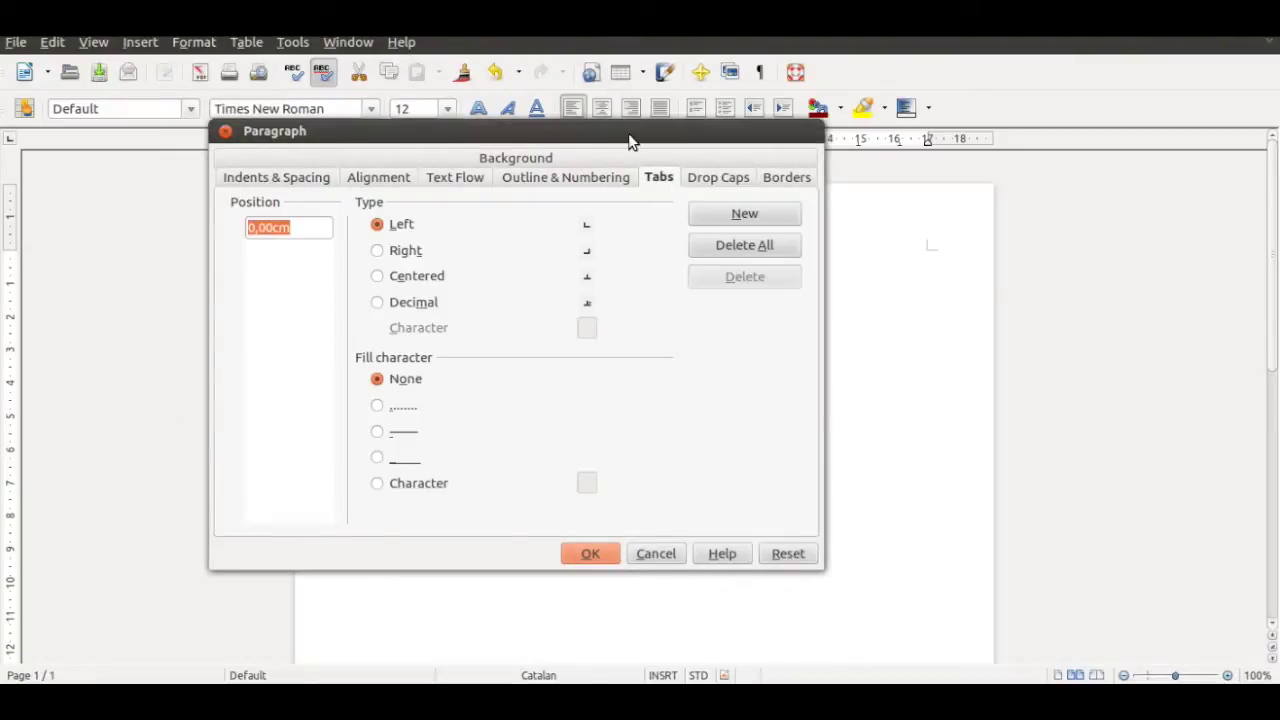
pyautogui.moveTo(631, 137); pyautogui.dragTo(940, 151)
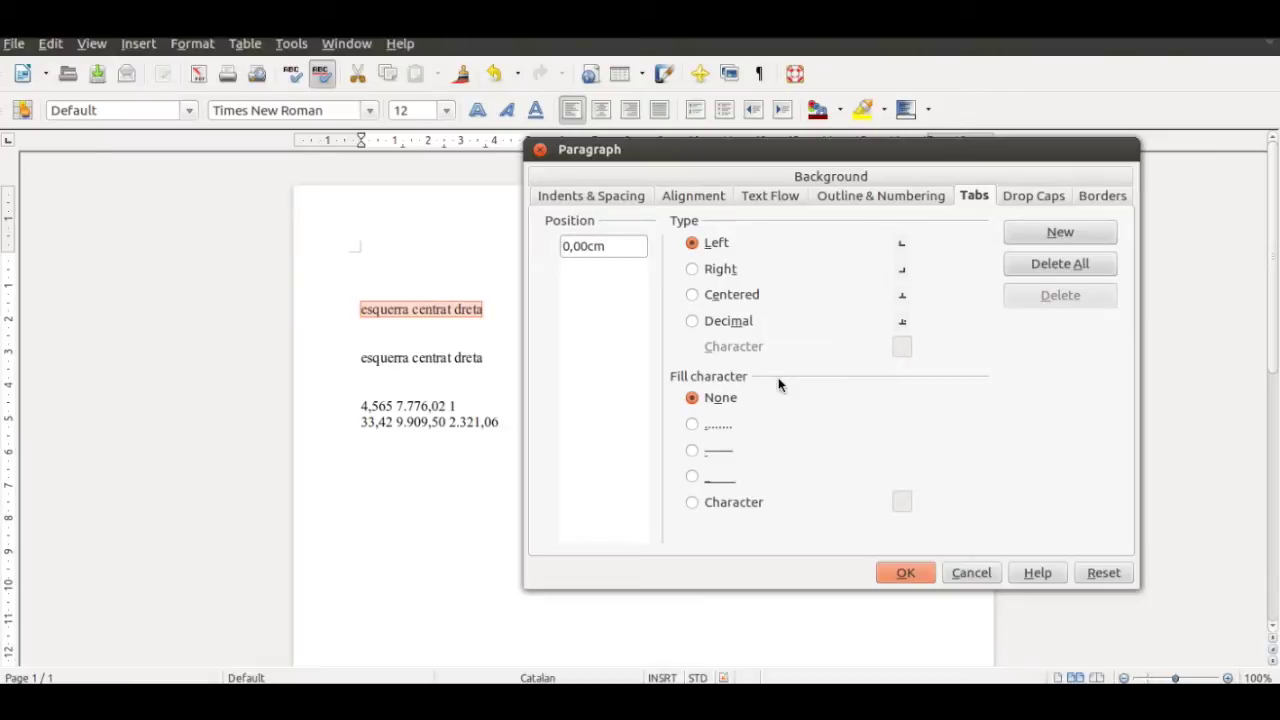
pyautogui.doubleClick(622, 246)
pyautogui.write('2')
pyautogui.click(1055, 234)
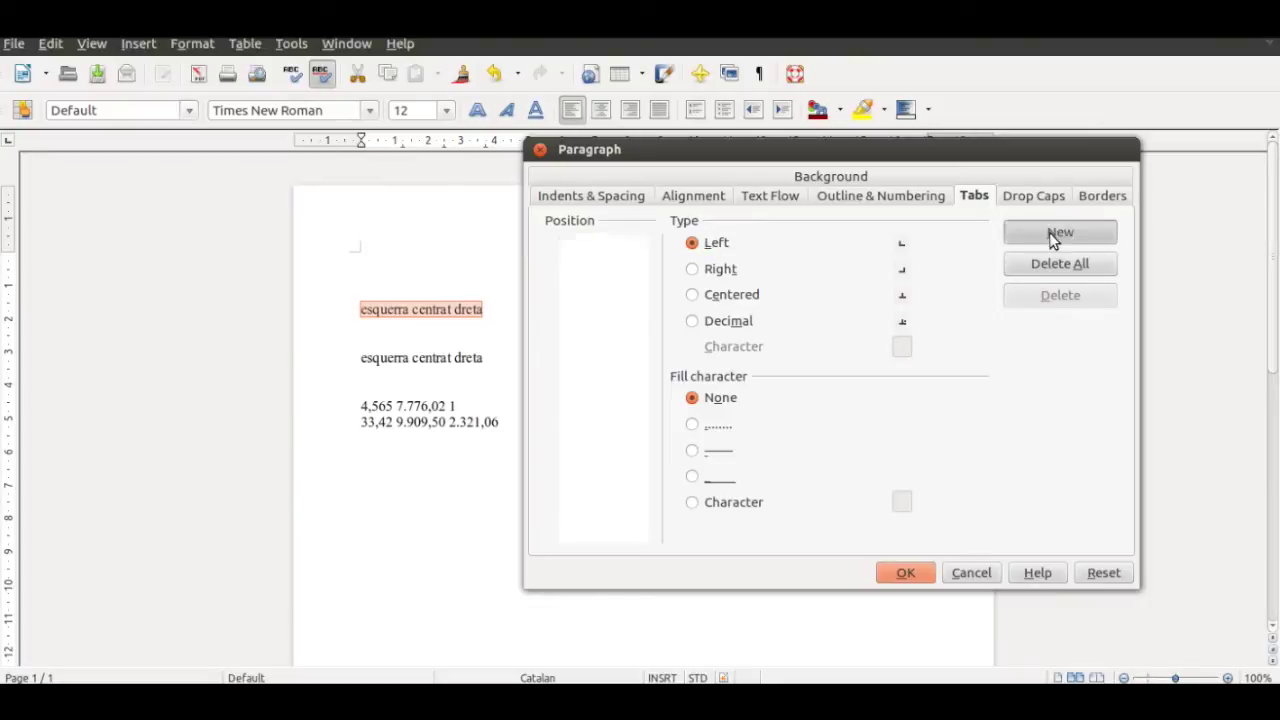
# Add a centred tab stop at 8,5 cm and a right tab stop at 15 cm, then apply
pyautogui.moveTo(686, 149); pyautogui.dragTo(741, 206)
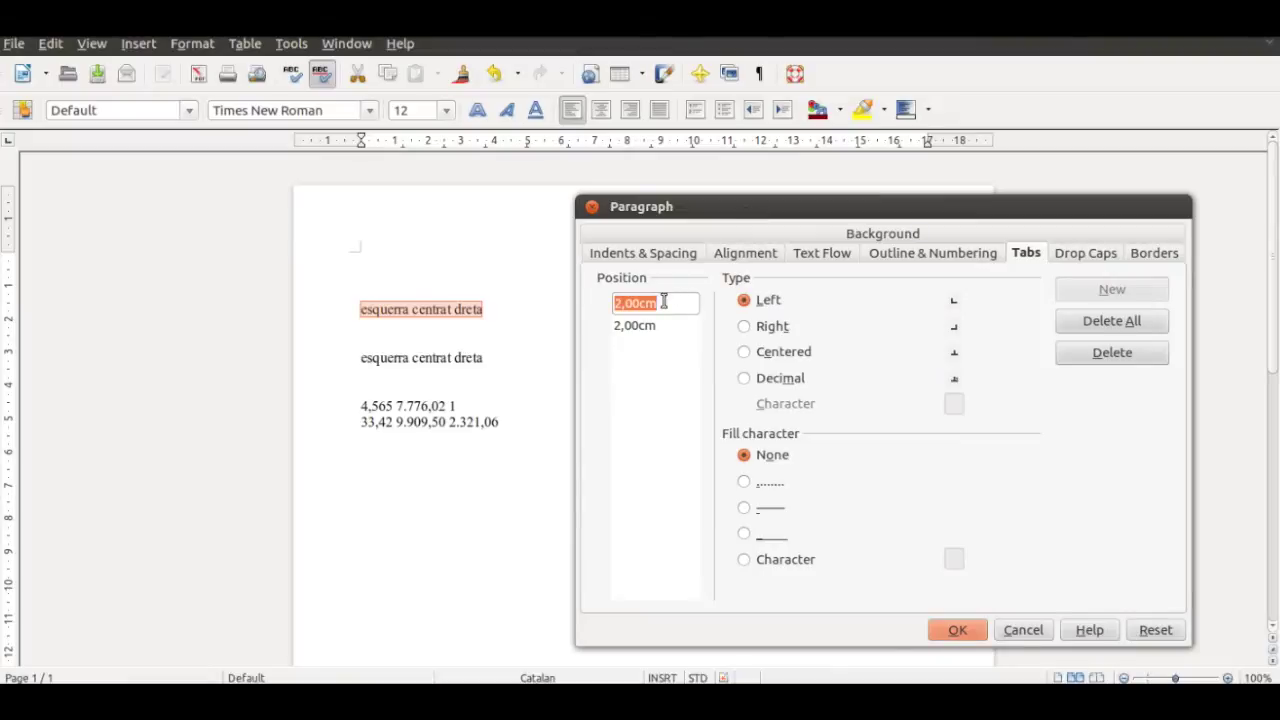
pyautogui.write('8,5')
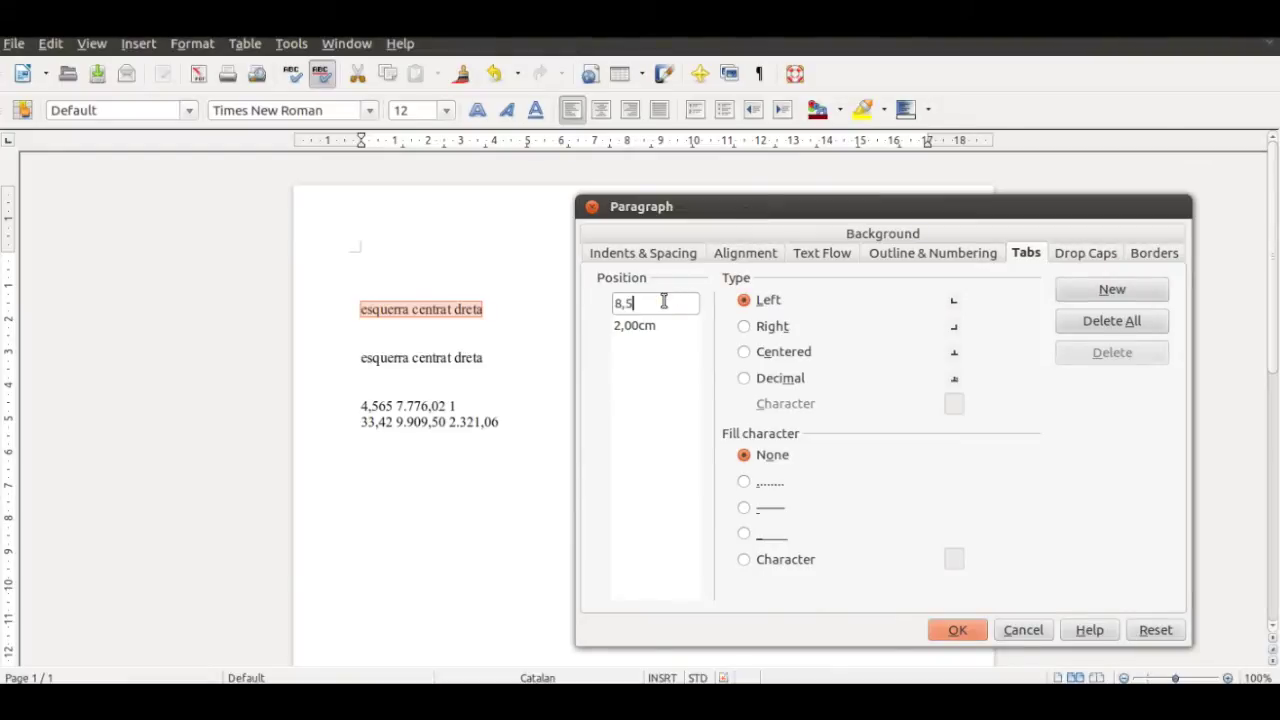
pyautogui.click(752, 354)
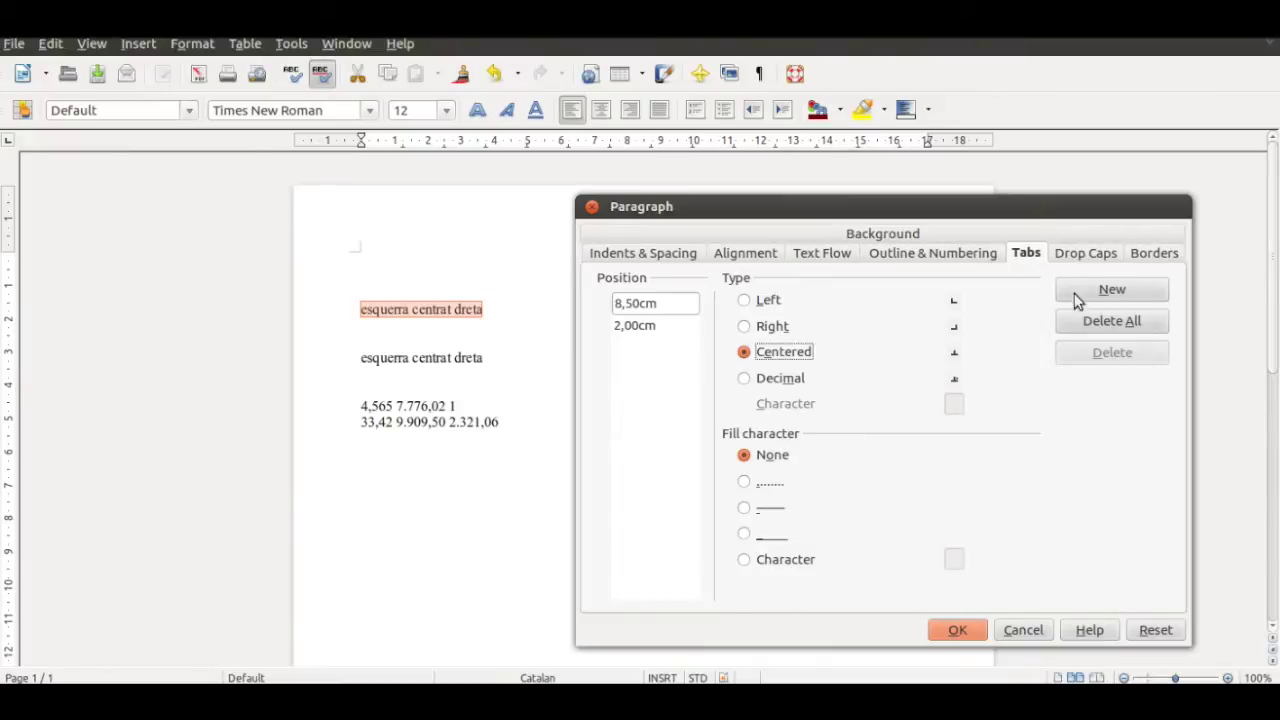
pyautogui.click(1090, 295)
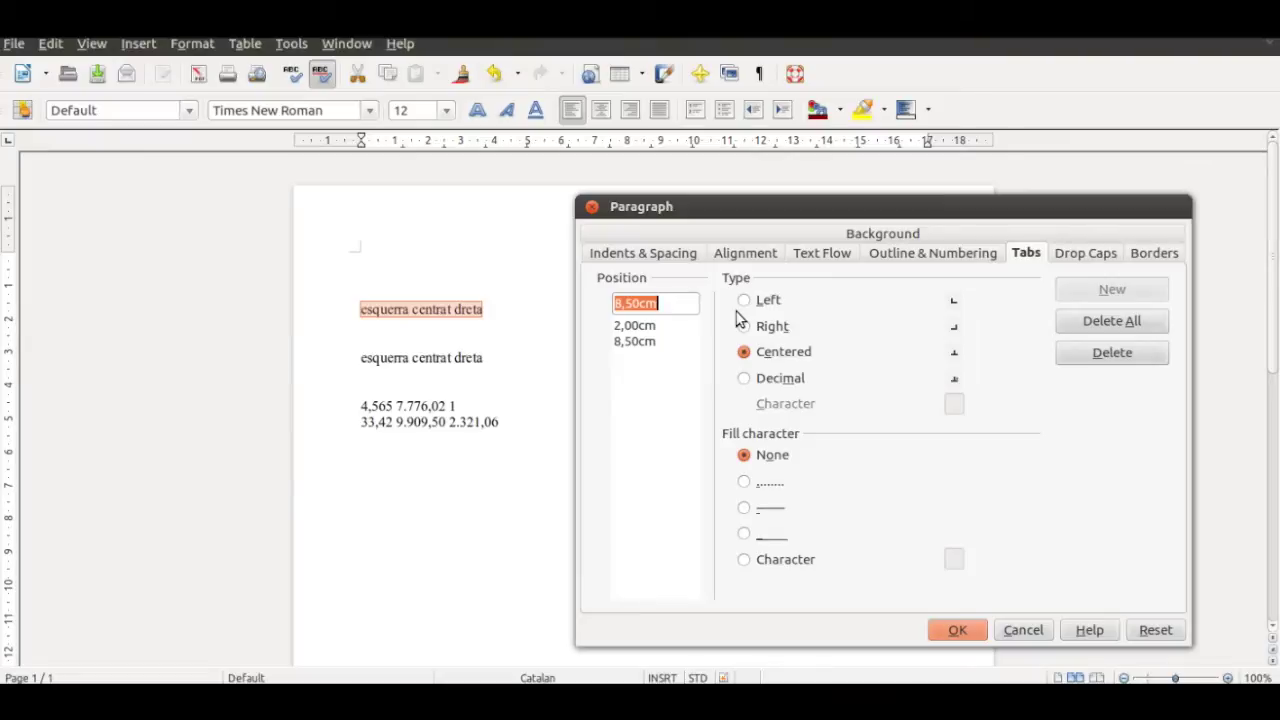
pyautogui.write('15')
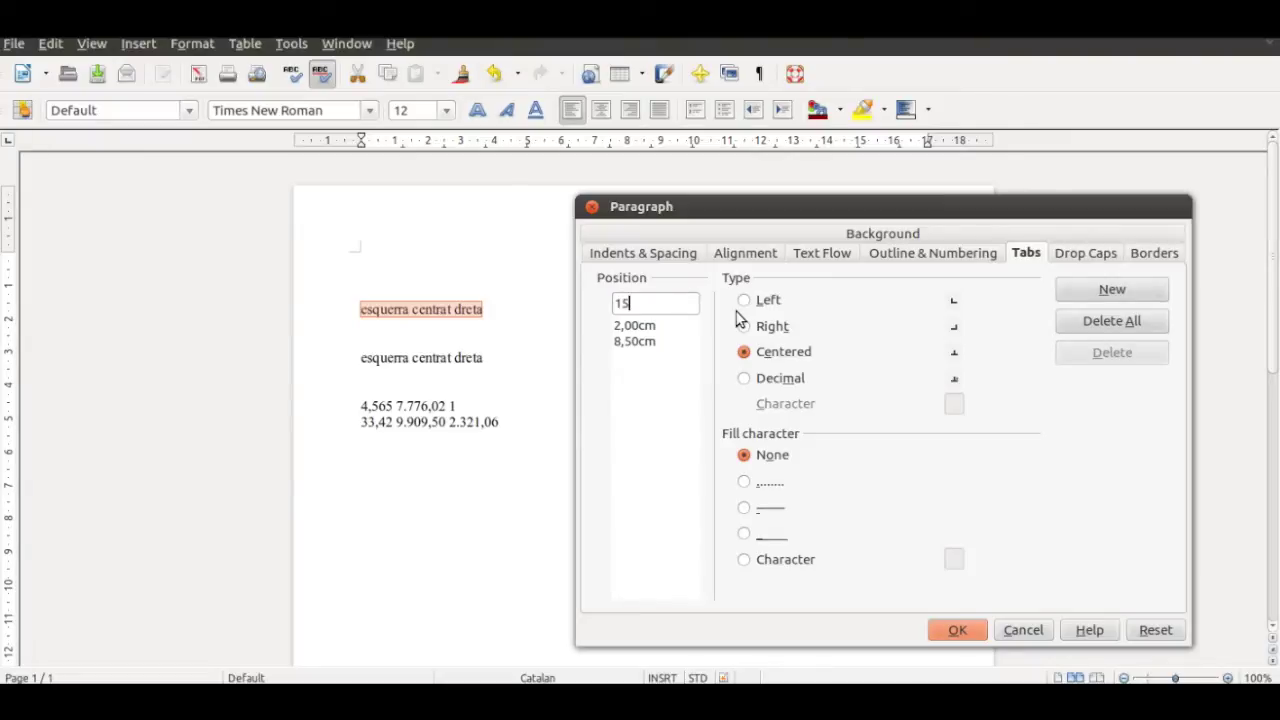
pyautogui.click(768, 328)
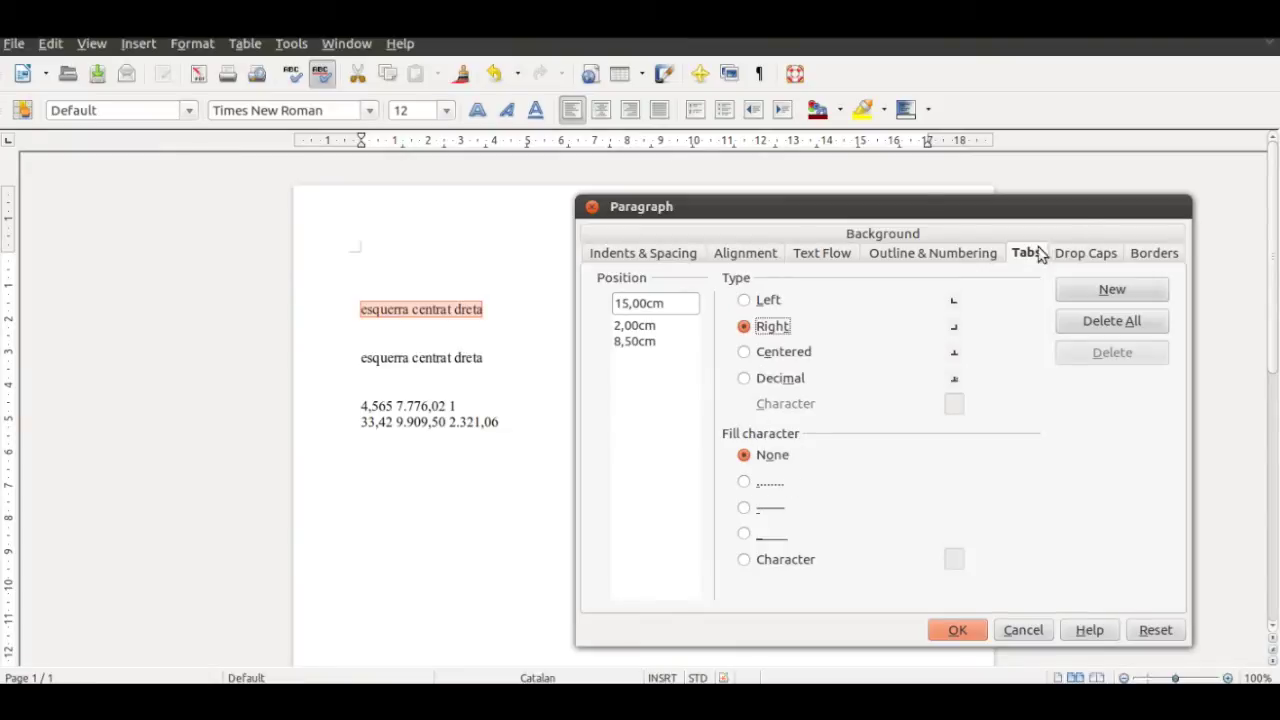
pyautogui.click(1086, 292)
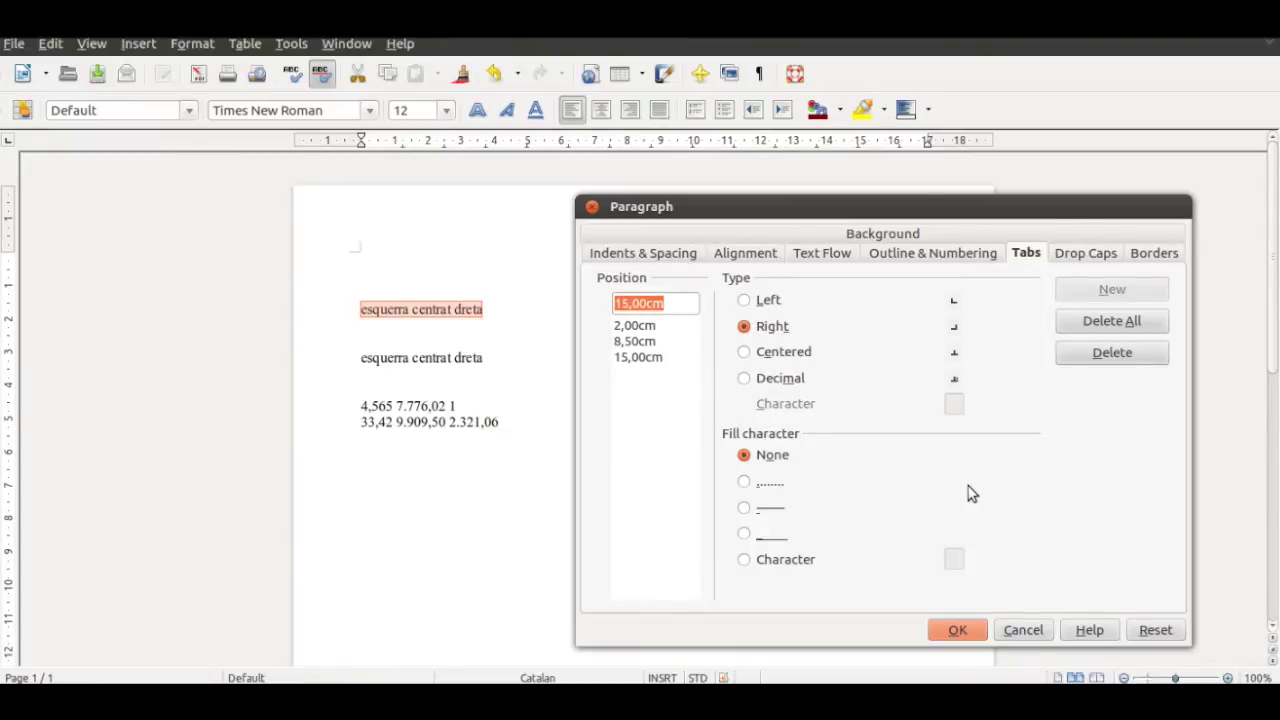
pyautogui.click(955, 632)
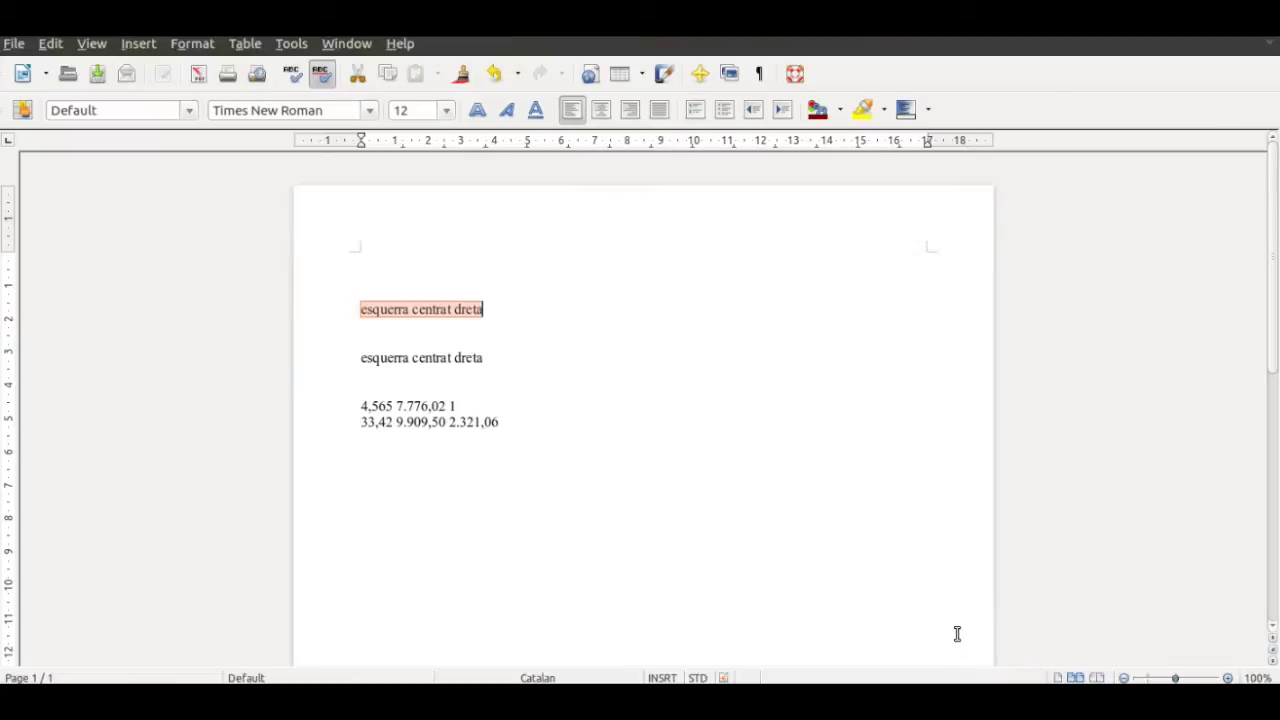
# Insert tabs before esquerra, centrat and dreta on line one, then select the second line
pyautogui.click(363, 312)
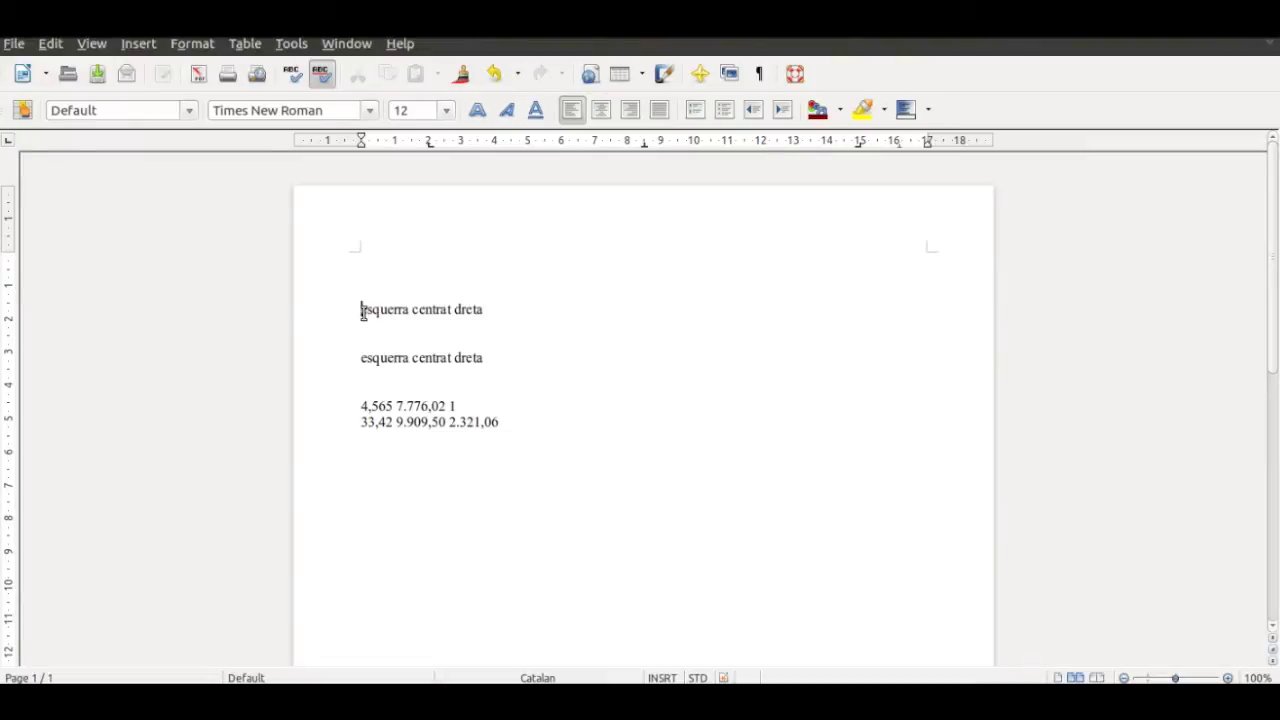
pyautogui.press('Tab')
pyautogui.click(479, 311)
pyautogui.press('Tab')
pyautogui.click(650, 310)
pyautogui.press('Tab')
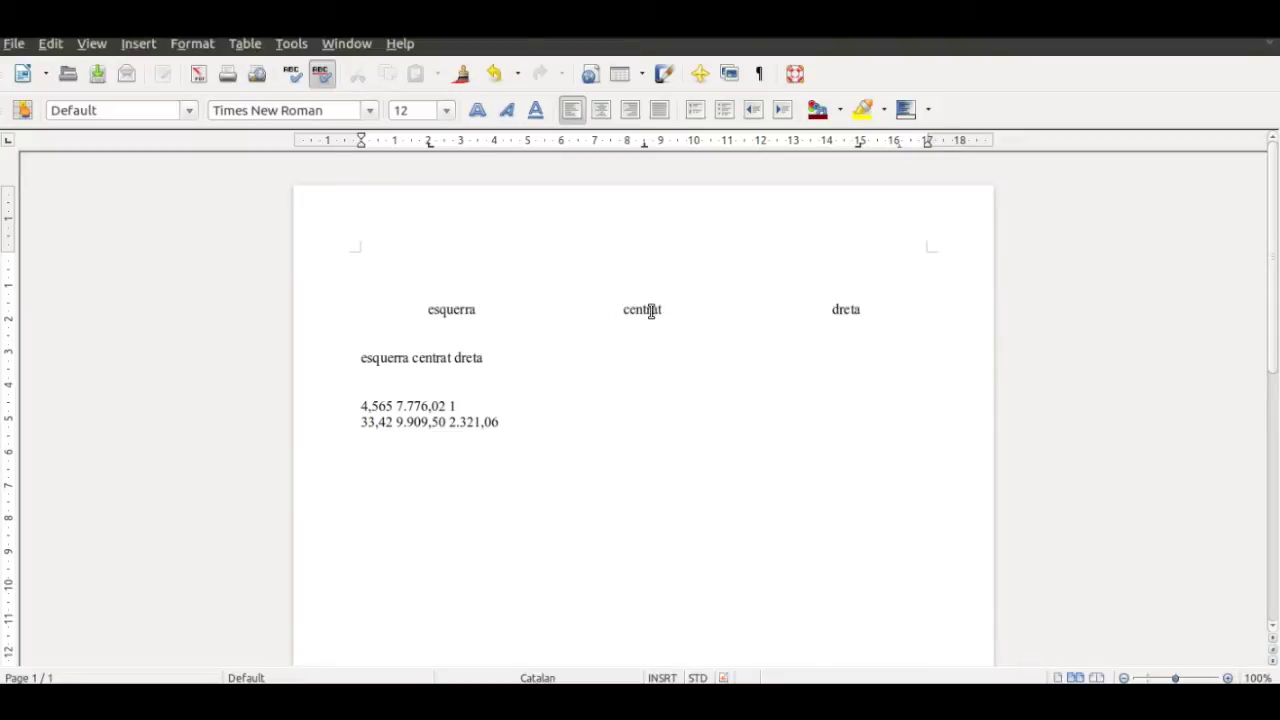
pyautogui.scroll(-3, 651, 311)
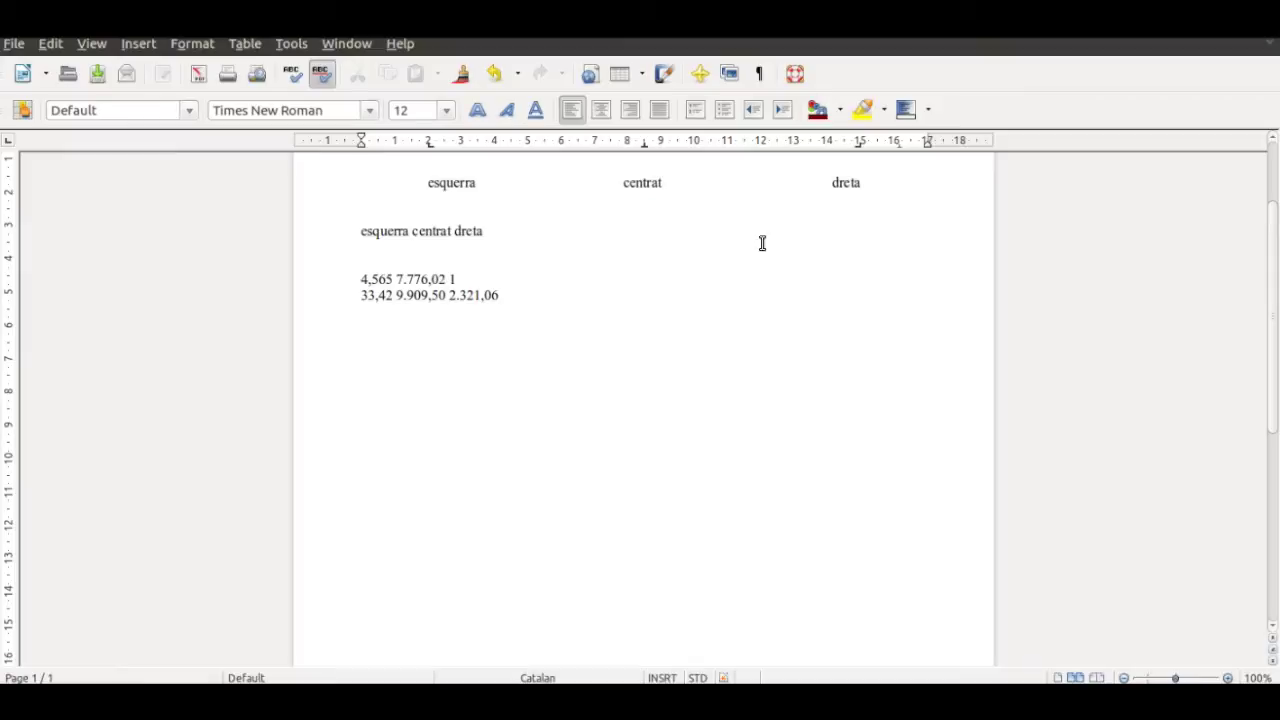
pyautogui.moveTo(493, 231); pyautogui.dragTo(340, 234)
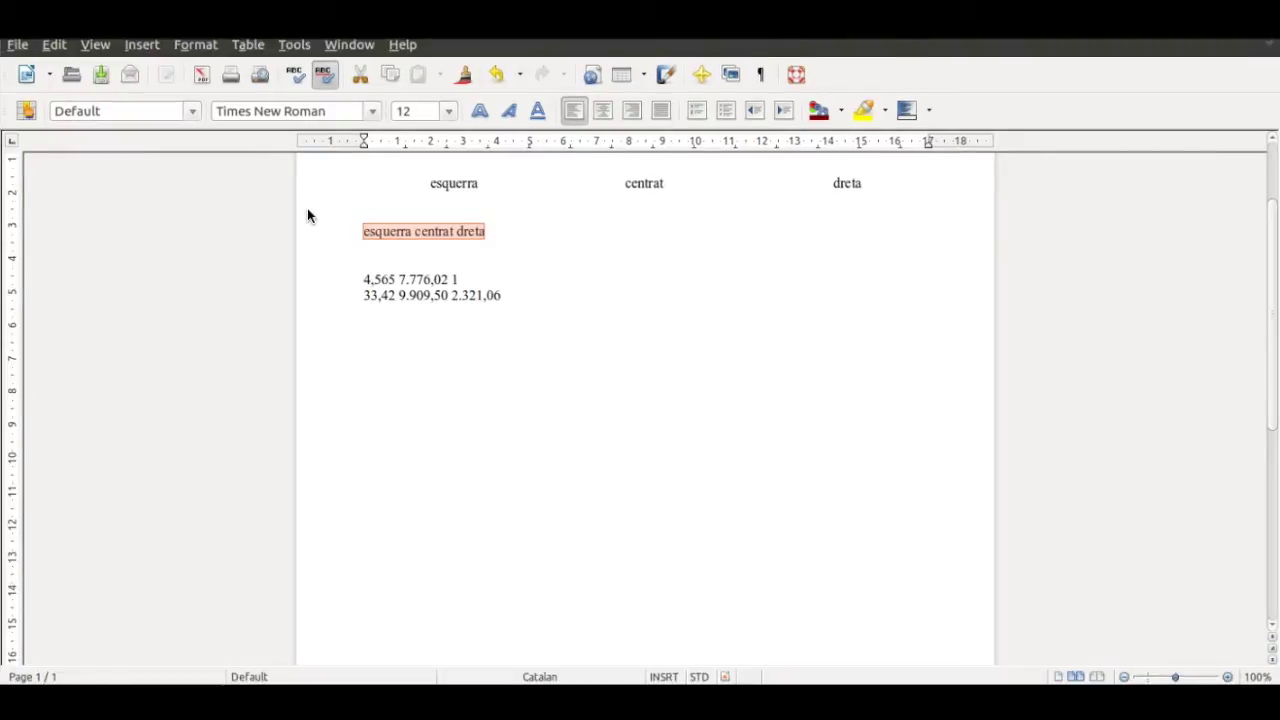
# Place ruler tab stops for line two: left at 2 cm, centred mid-line, right at 15 cm
pyautogui.click(11, 144)
pyautogui.click(15, 142)
pyautogui.click(12, 144)
pyautogui.click(12, 144)
pyautogui.click(432, 147)
pyautogui.click(15, 142)
pyautogui.click(646, 146)
pyautogui.click(13, 143)
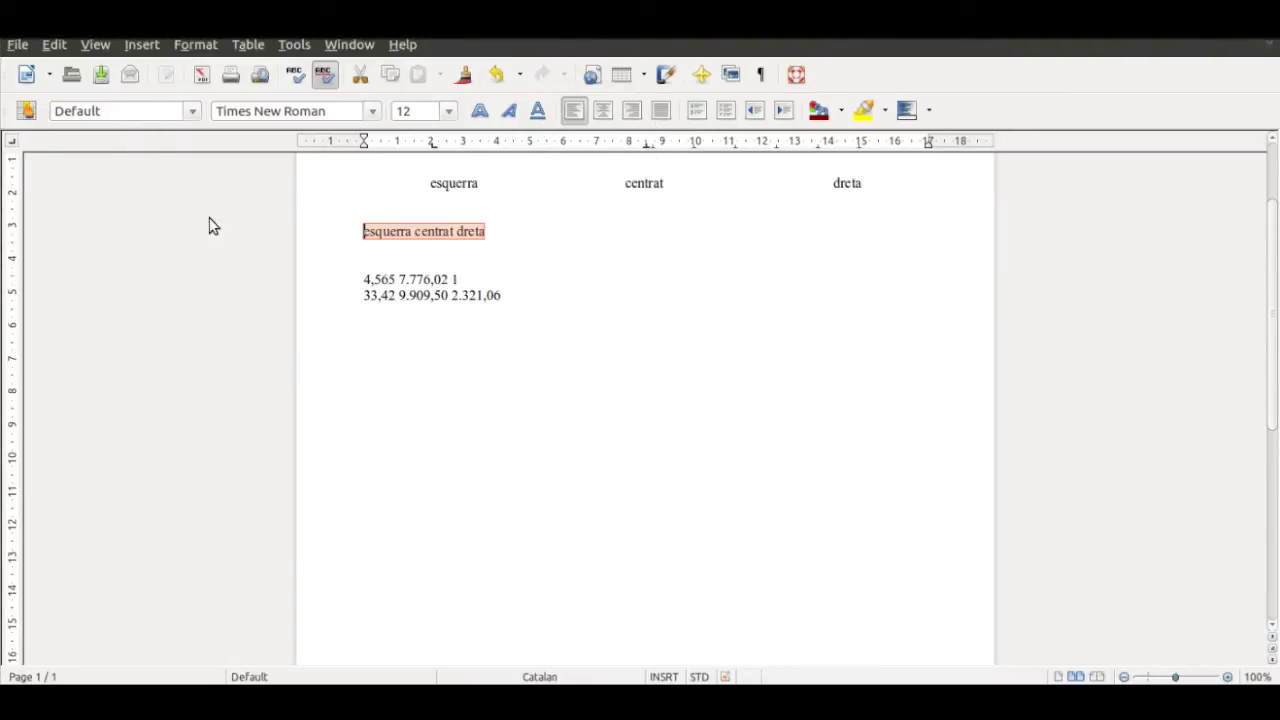
pyautogui.moveTo(853, 147); pyautogui.dragTo(861, 149)
pyautogui.click(416, 232)
pyautogui.click(362, 231)
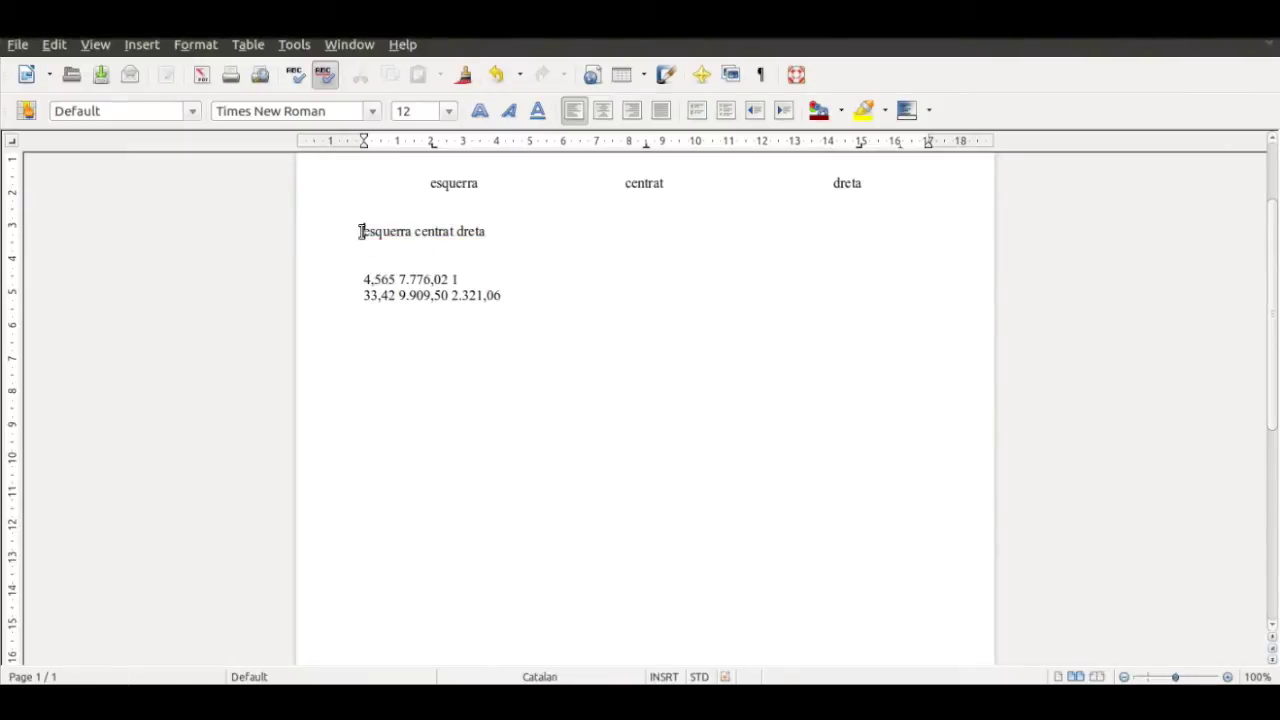
# Tab esquerra, centrat and dreta on line two out to its left, centre and right stops
pyautogui.press('Tab')
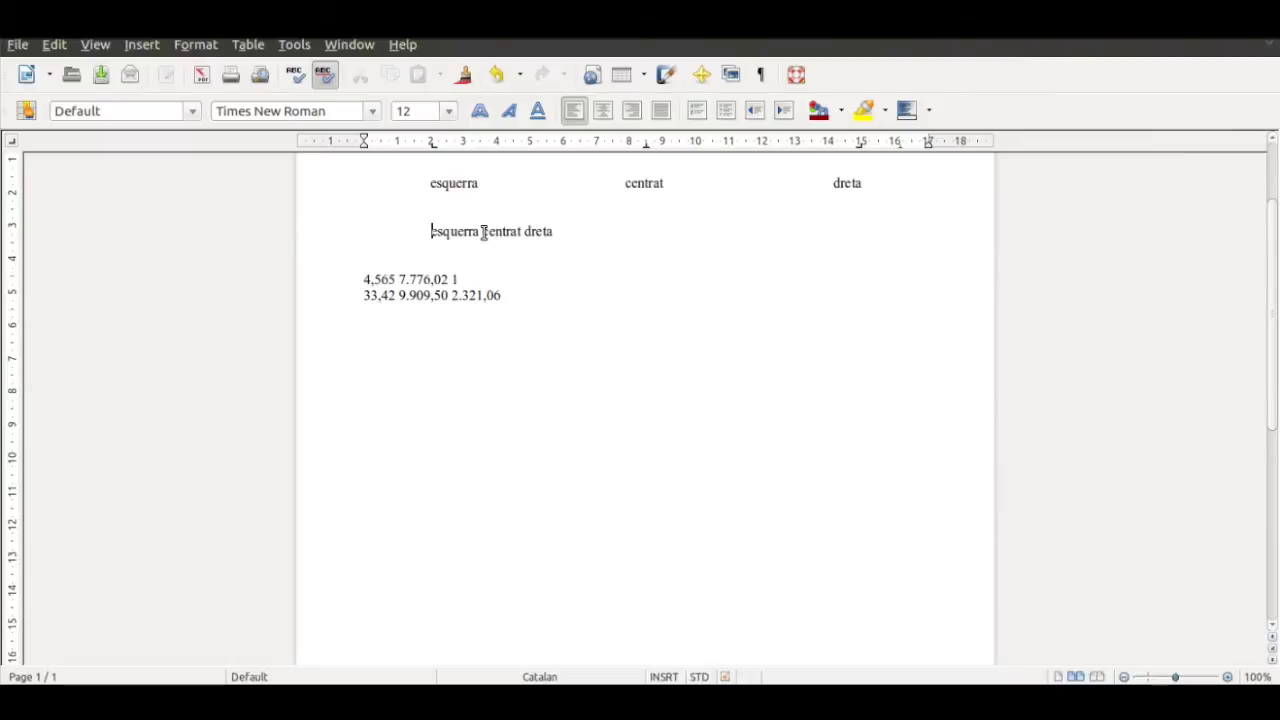
pyautogui.click(483, 232)
pyautogui.press('Tab')
pyautogui.click(657, 231)
pyautogui.press('Tab')
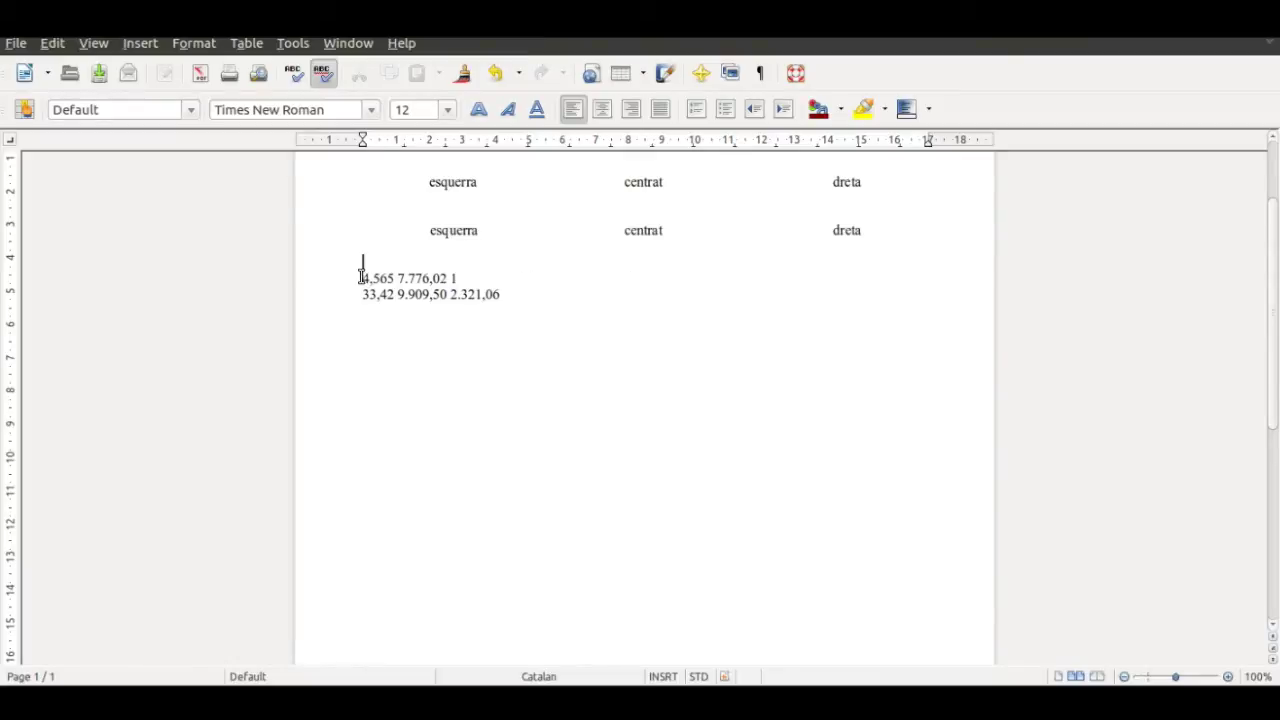
# Select both number lines and add a decimal tab stop at 2 cm in the paragraph Tabs settings
pyautogui.moveTo(362, 277); pyautogui.dragTo(514, 297)
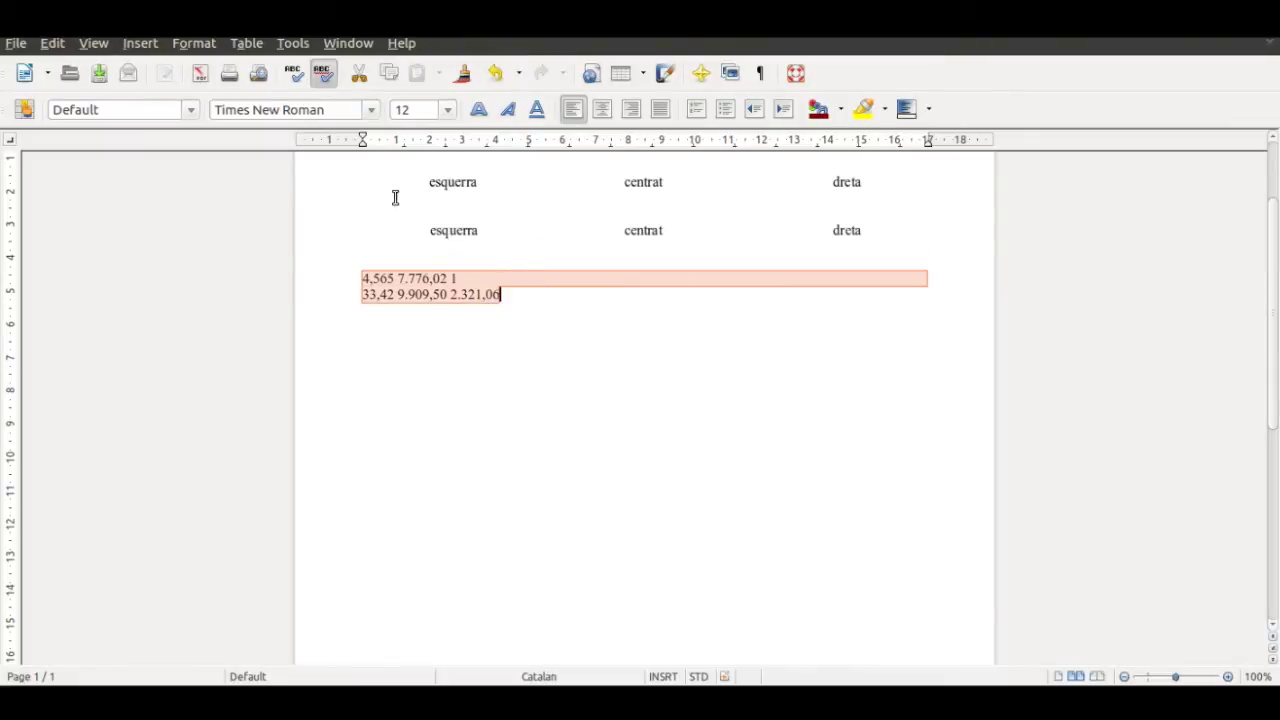
pyautogui.click(200, 45)
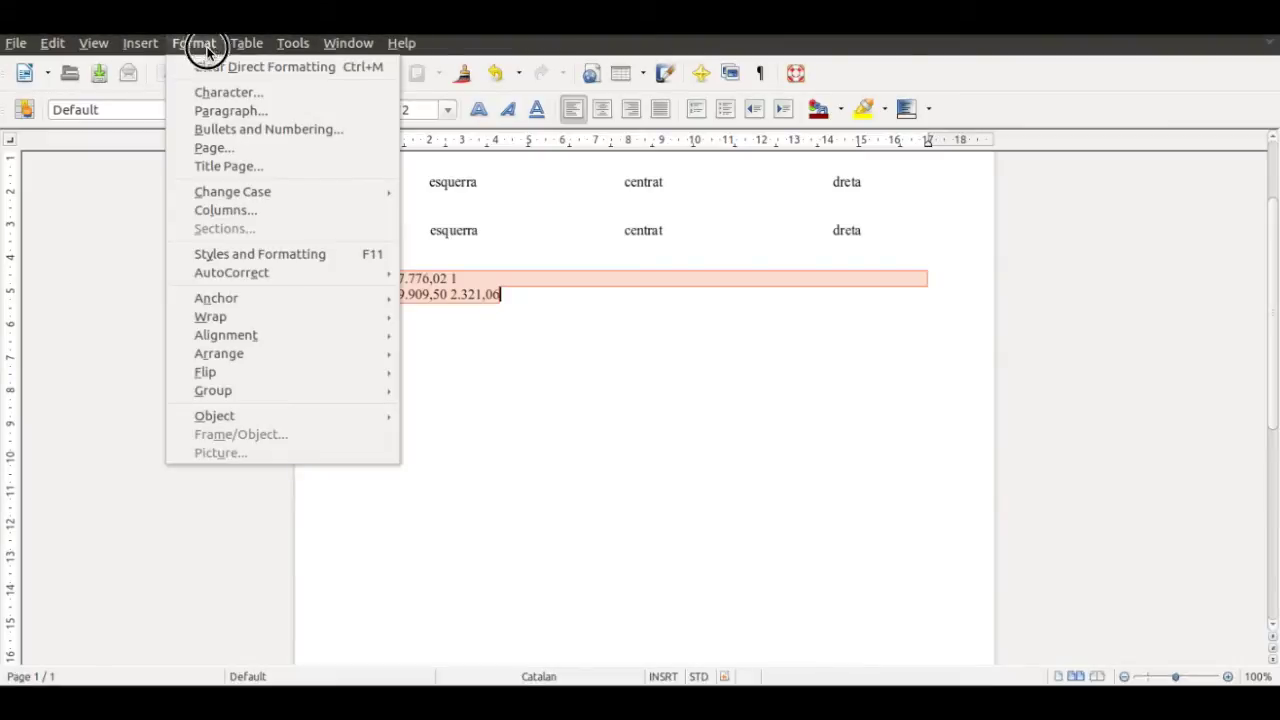
pyautogui.click(214, 110)
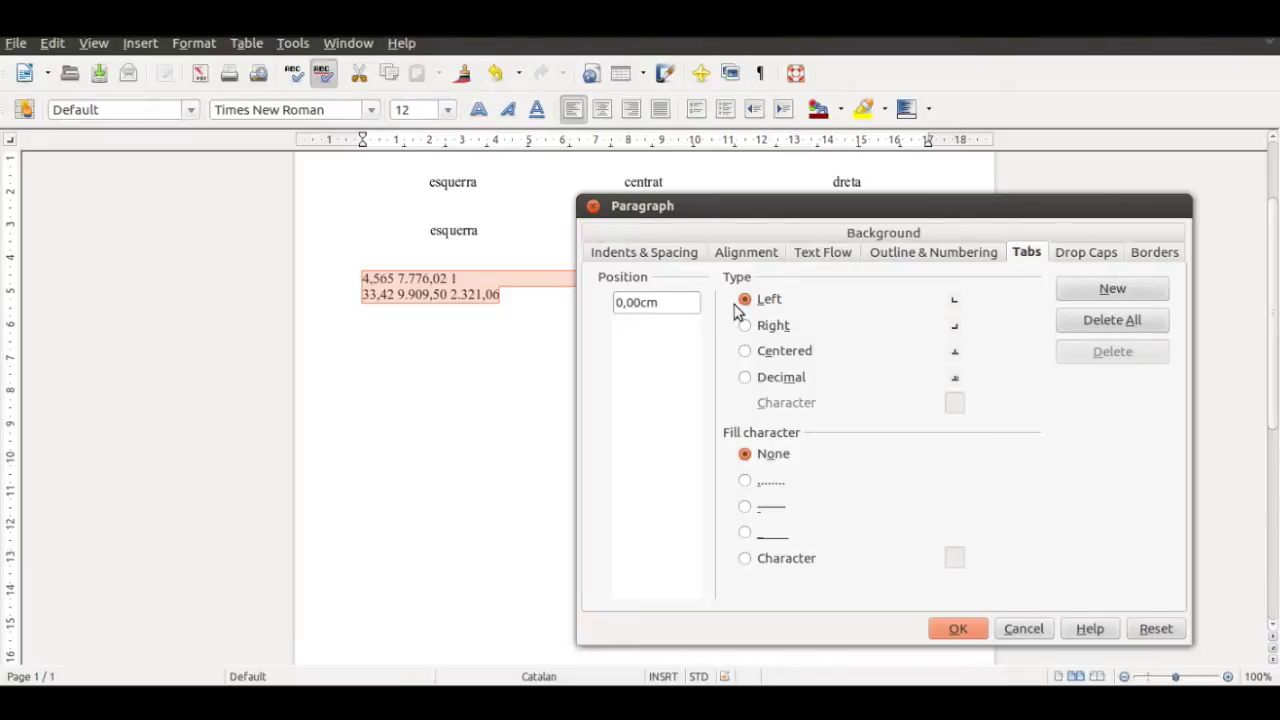
pyautogui.moveTo(825, 206); pyautogui.dragTo(833, 155)
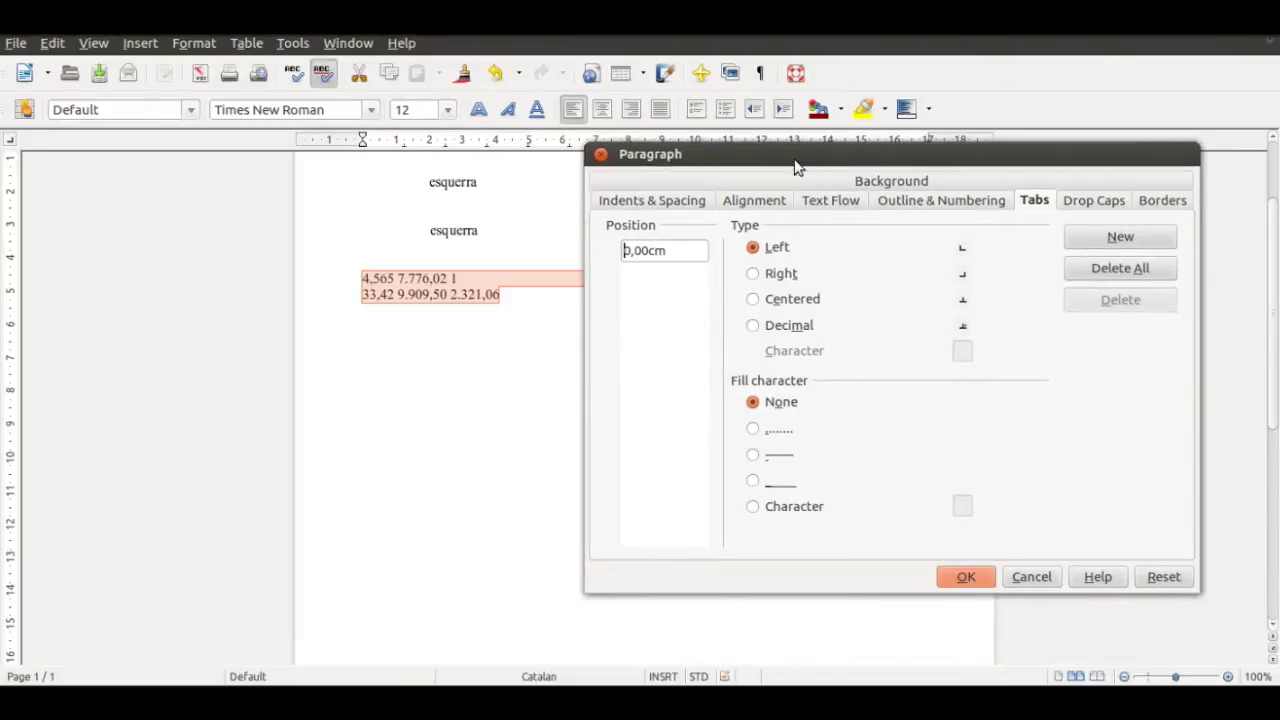
pyautogui.moveTo(688, 253); pyautogui.dragTo(467, 267)
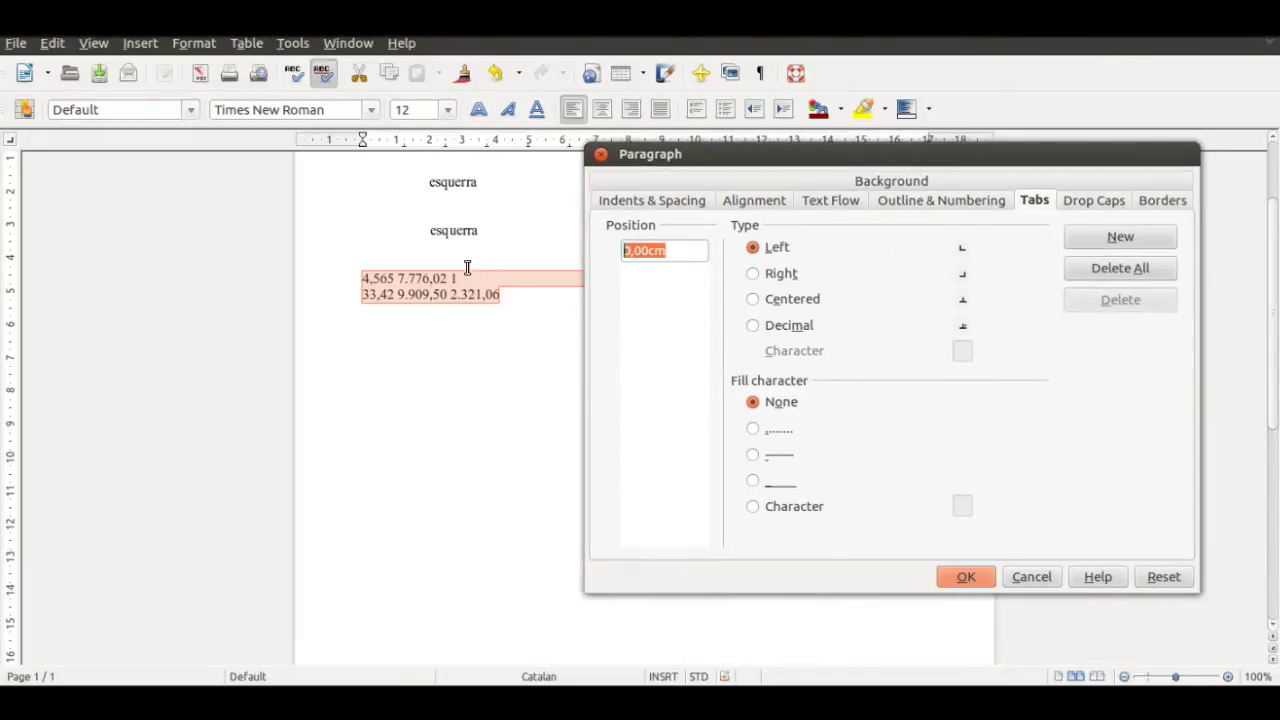
pyautogui.write('2')
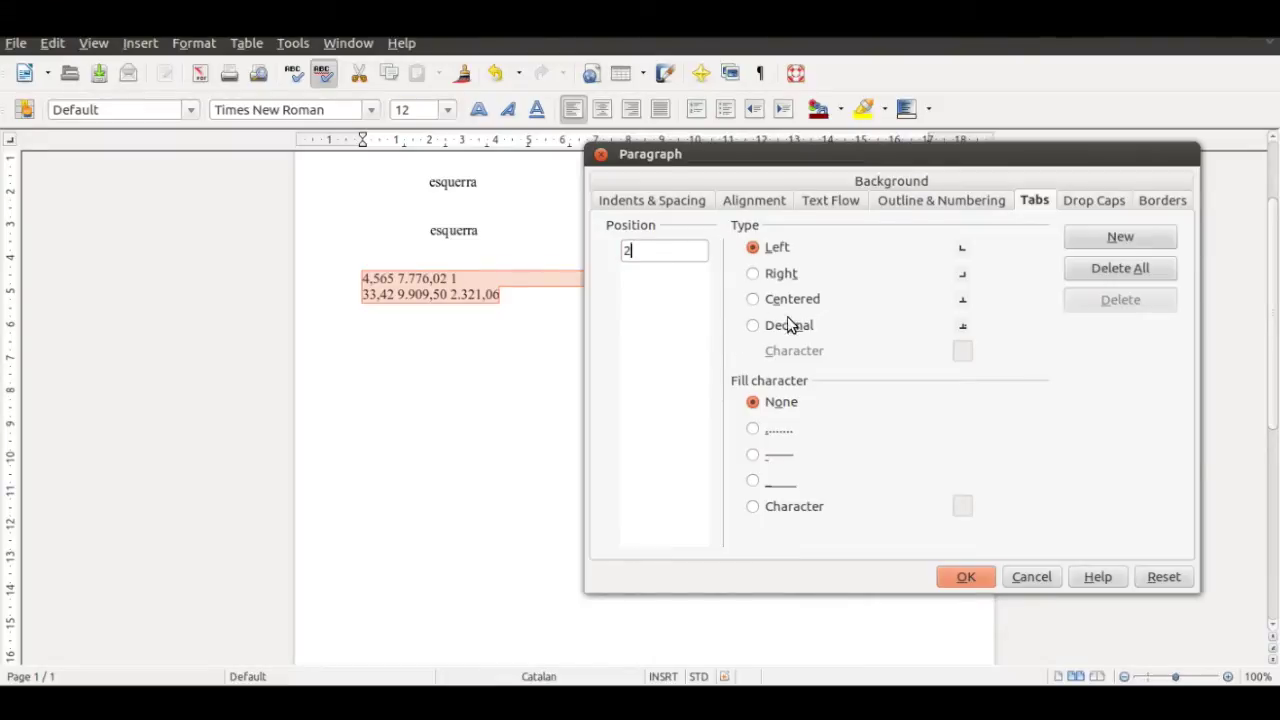
pyautogui.click(779, 332)
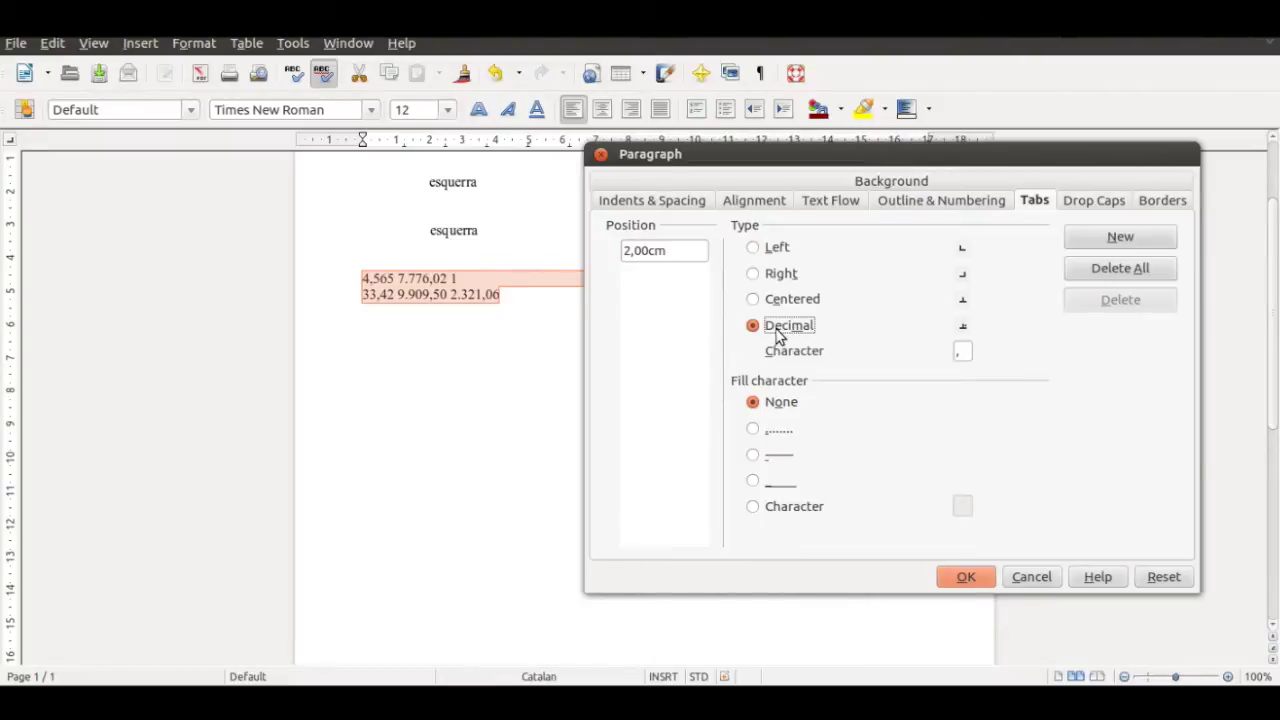
pyautogui.click(1110, 240)
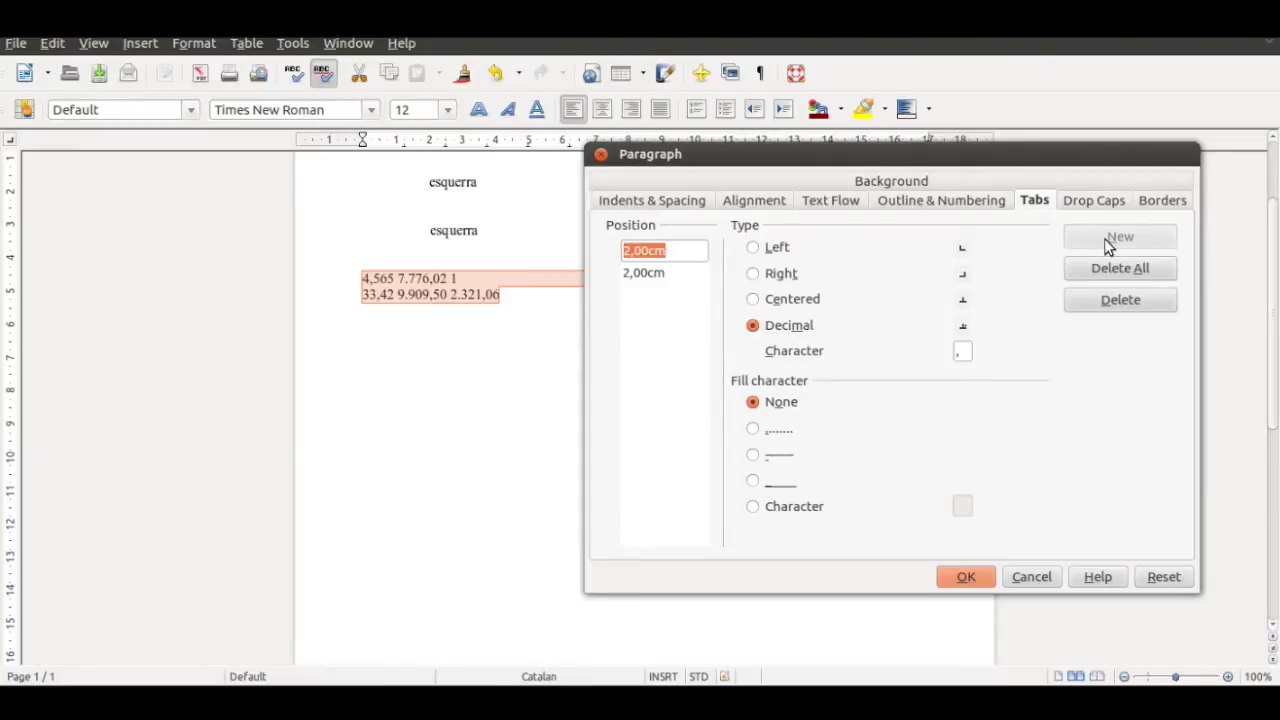
# Add decimal tab stops at 8,5 cm with a dotted leader and 15 cm with a '*' leader, and apply
pyautogui.write('8,5')
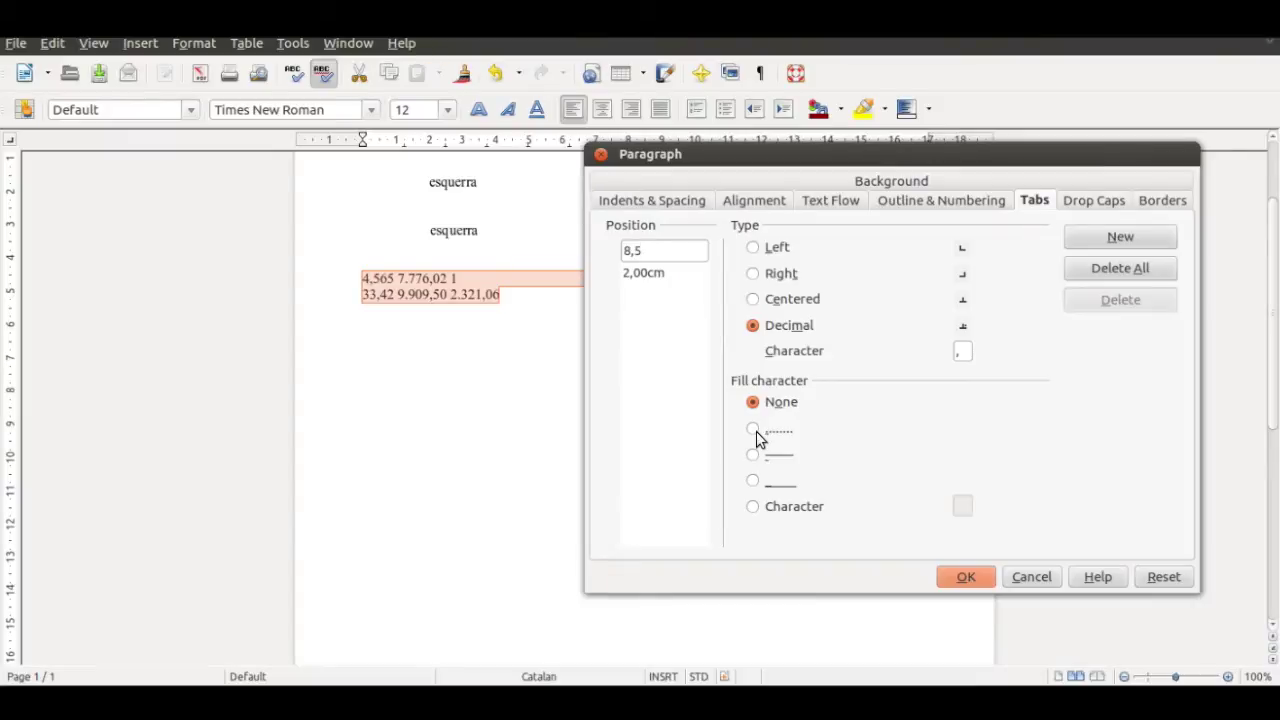
pyautogui.click(756, 431)
pyautogui.click(1116, 238)
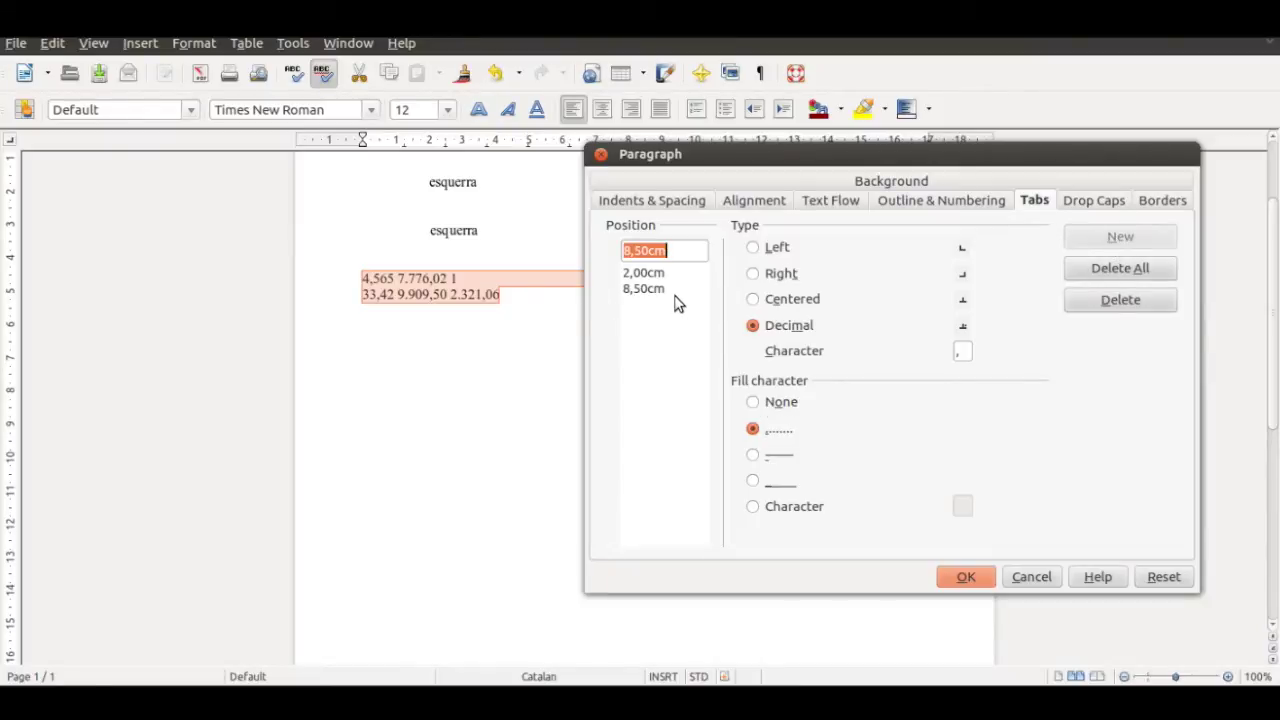
pyautogui.write('15')
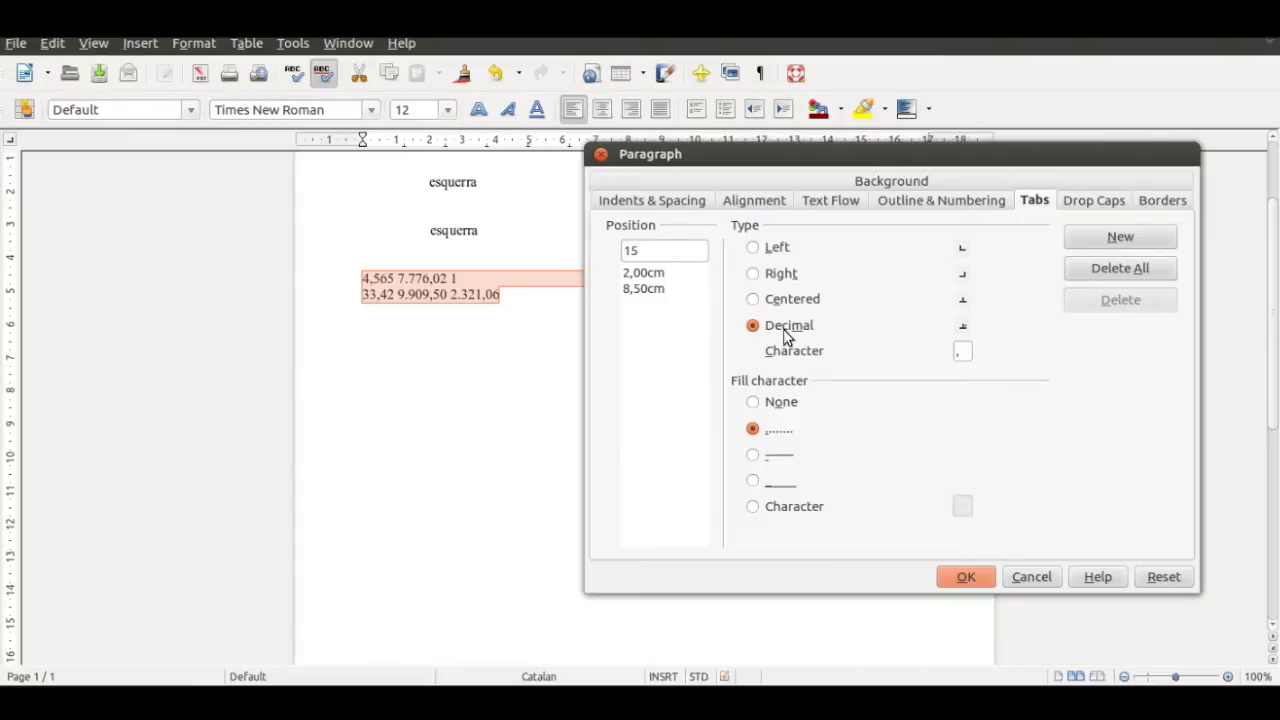
pyautogui.click(754, 507)
pyautogui.click(963, 508)
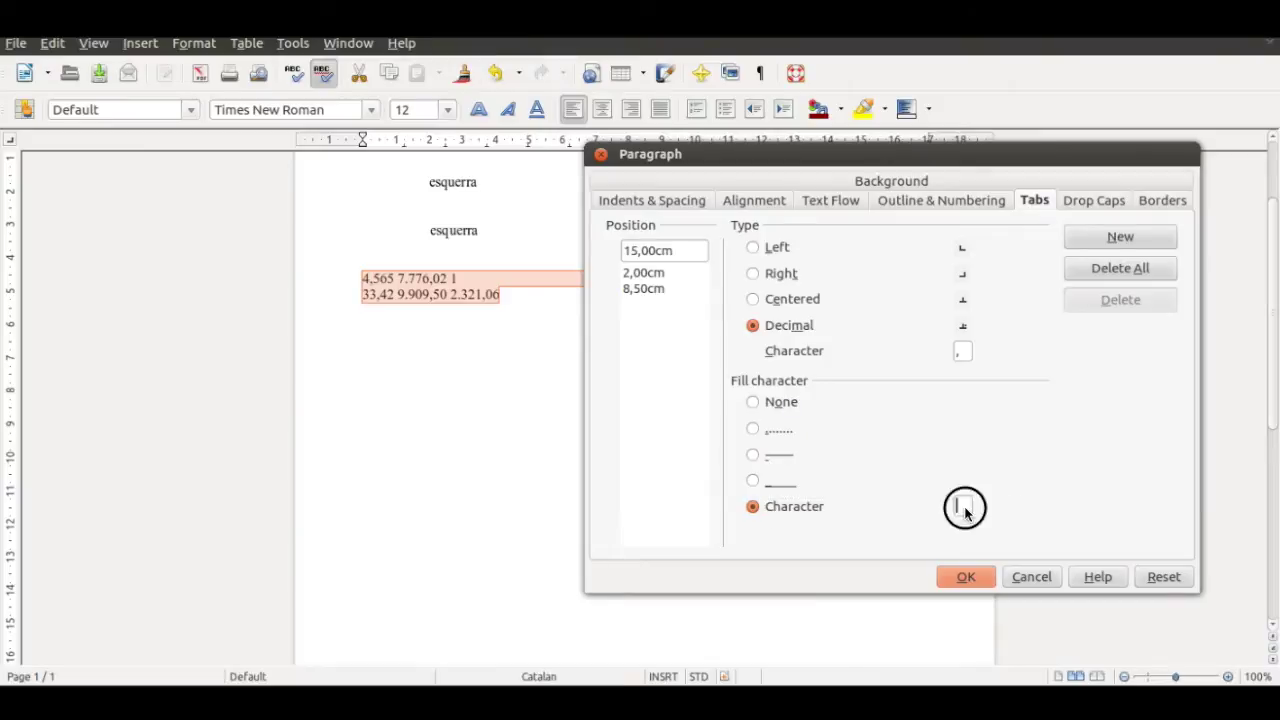
pyautogui.write('*')
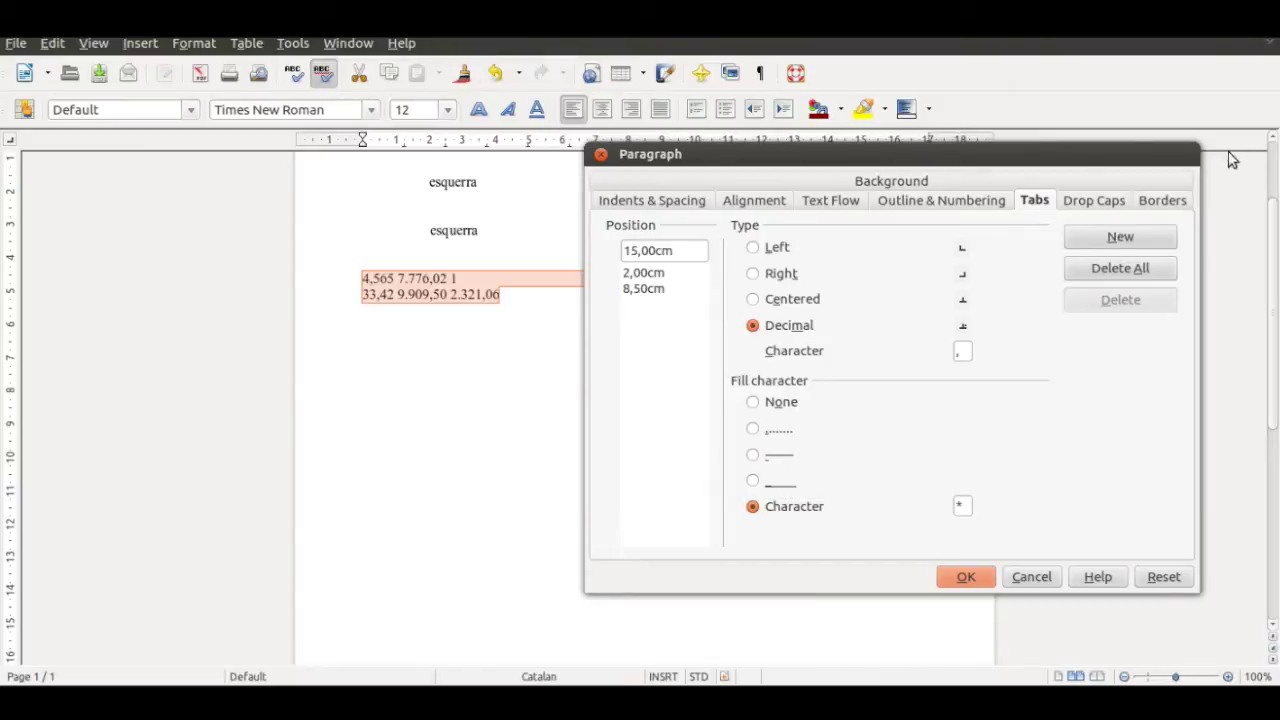
pyautogui.click(1131, 240)
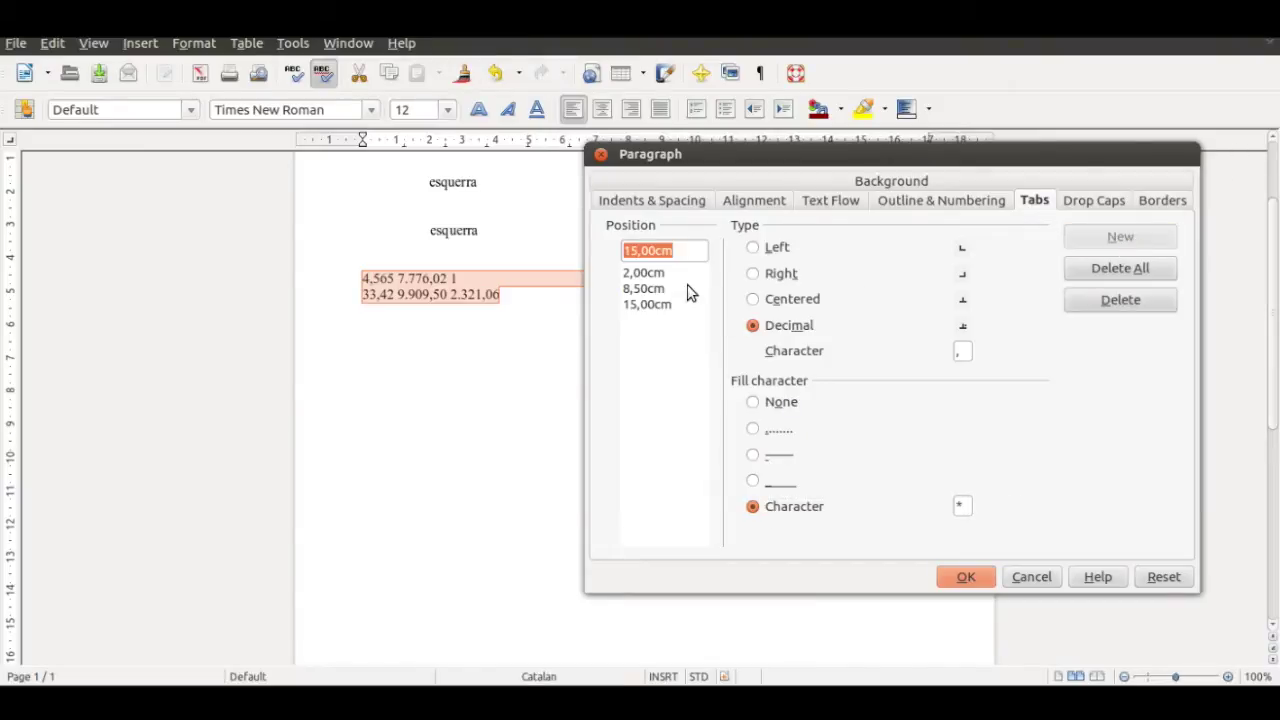
pyautogui.click(960, 576)
pyautogui.click(348, 287)
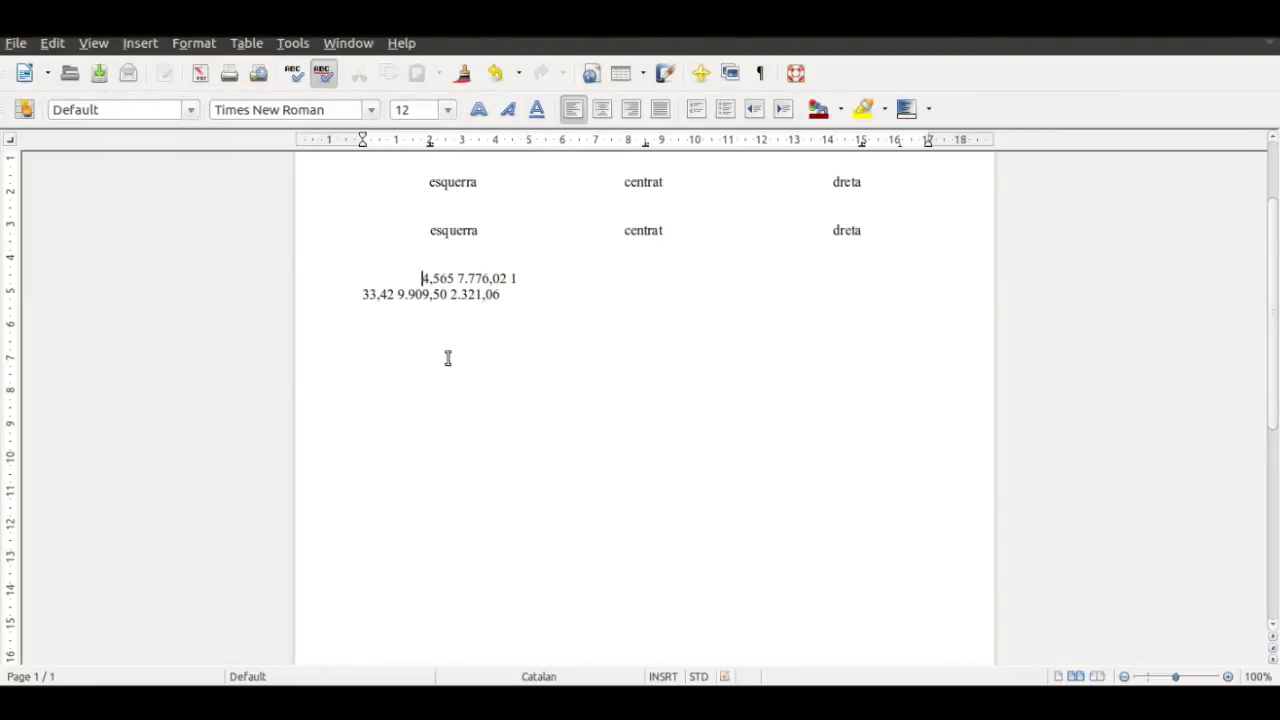
# On the first number line, tab 7.776,02 to the dotted decimal stop, add an asterisk-filled gap, and type 1
pyautogui.click(458, 279)
pyautogui.press('Tab')
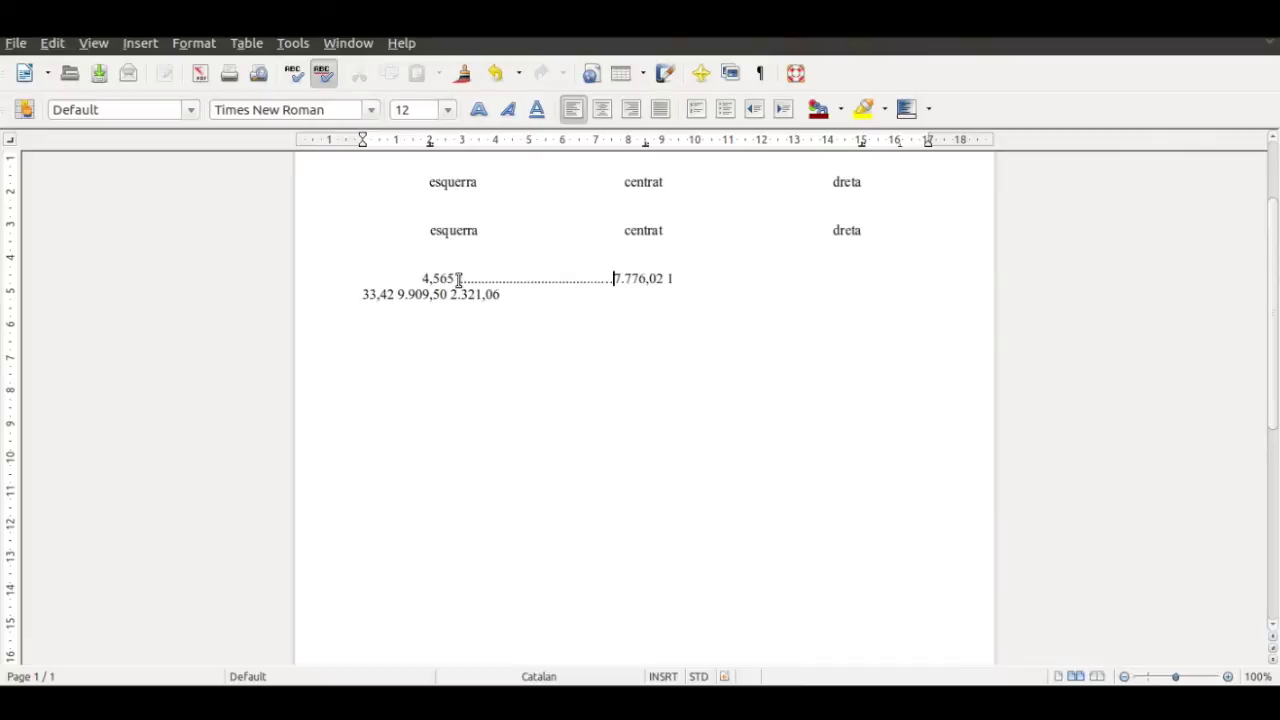
pyautogui.click(670, 279)
pyautogui.press('Tab')
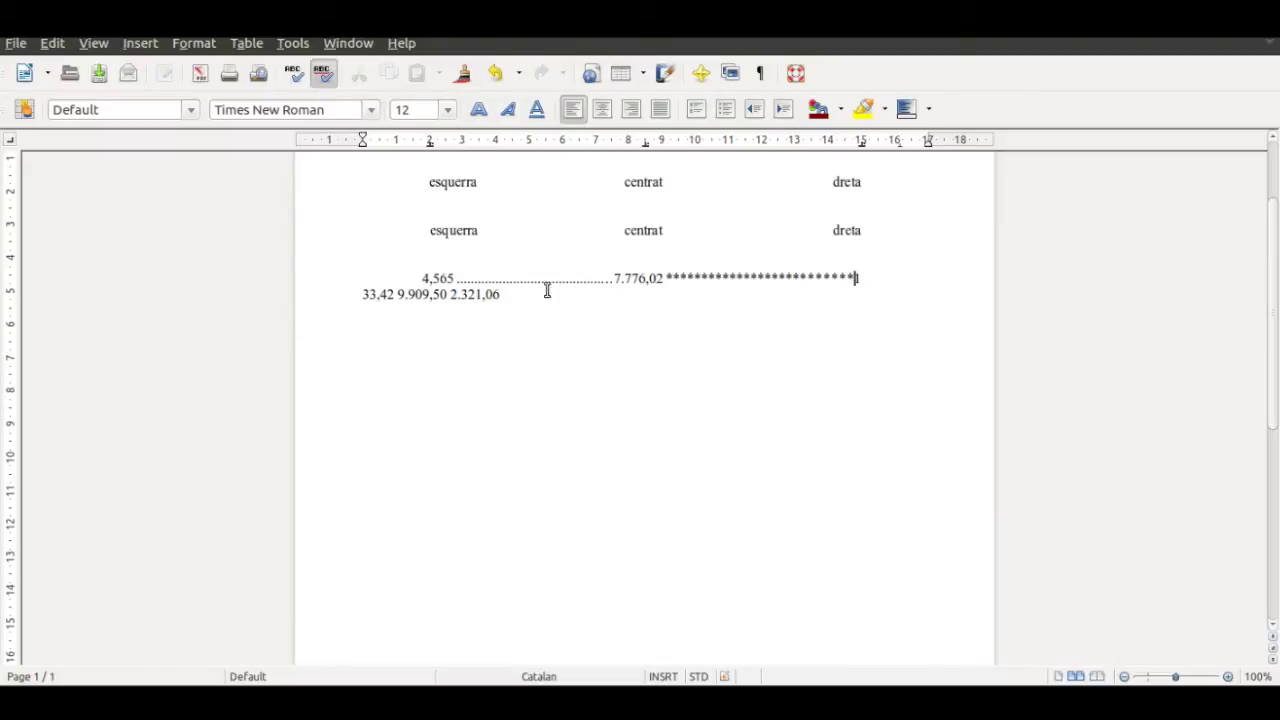
pyautogui.write('1')
# Tab 33,42, 9.909,50 and 2.321,06 on the second line to the 2, 8,5 and 15 cm decimal stops
pyautogui.click(360, 293)
pyautogui.press('Tab')
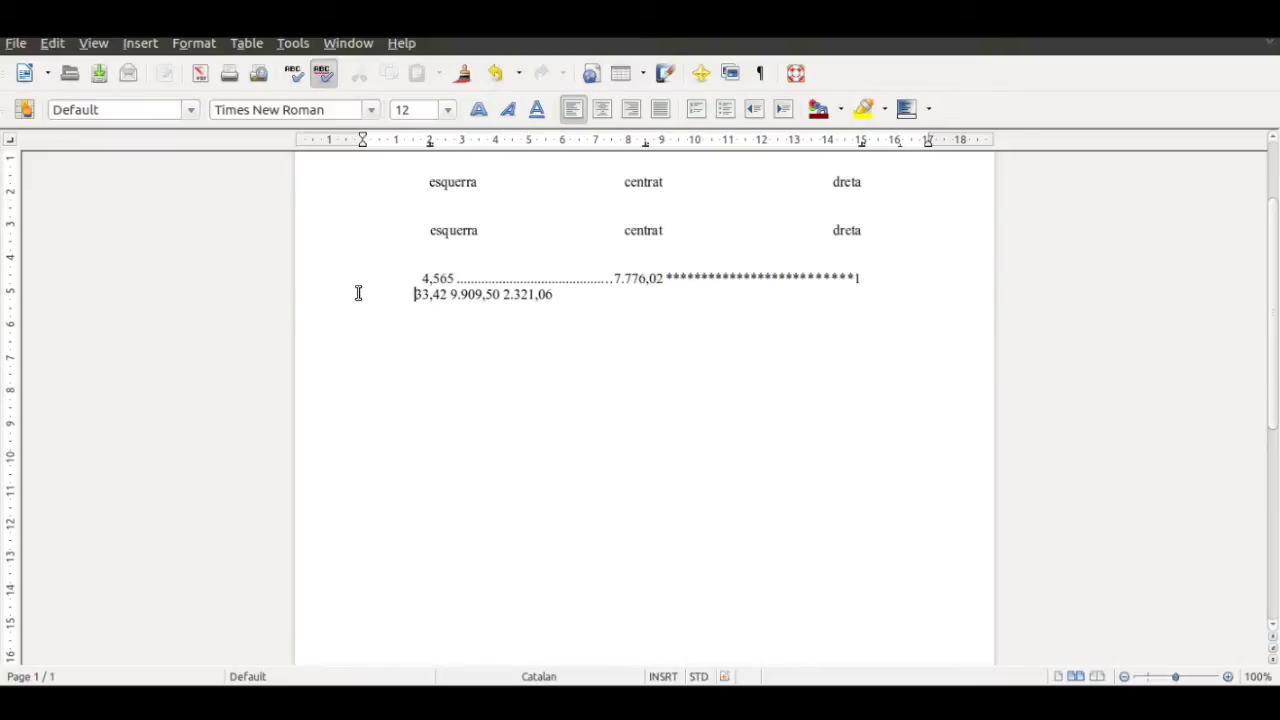
pyautogui.click(455, 293)
pyautogui.press('Tab')
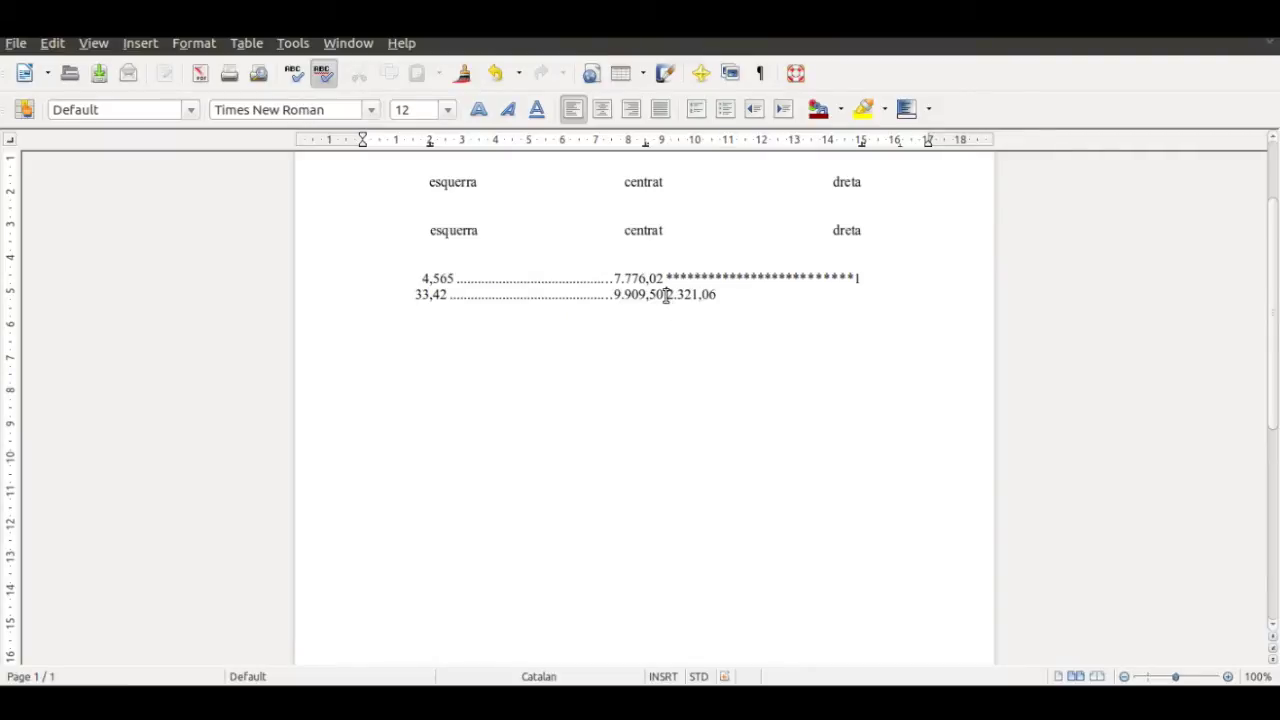
pyautogui.click(665, 294)
pyautogui.press('Tab')
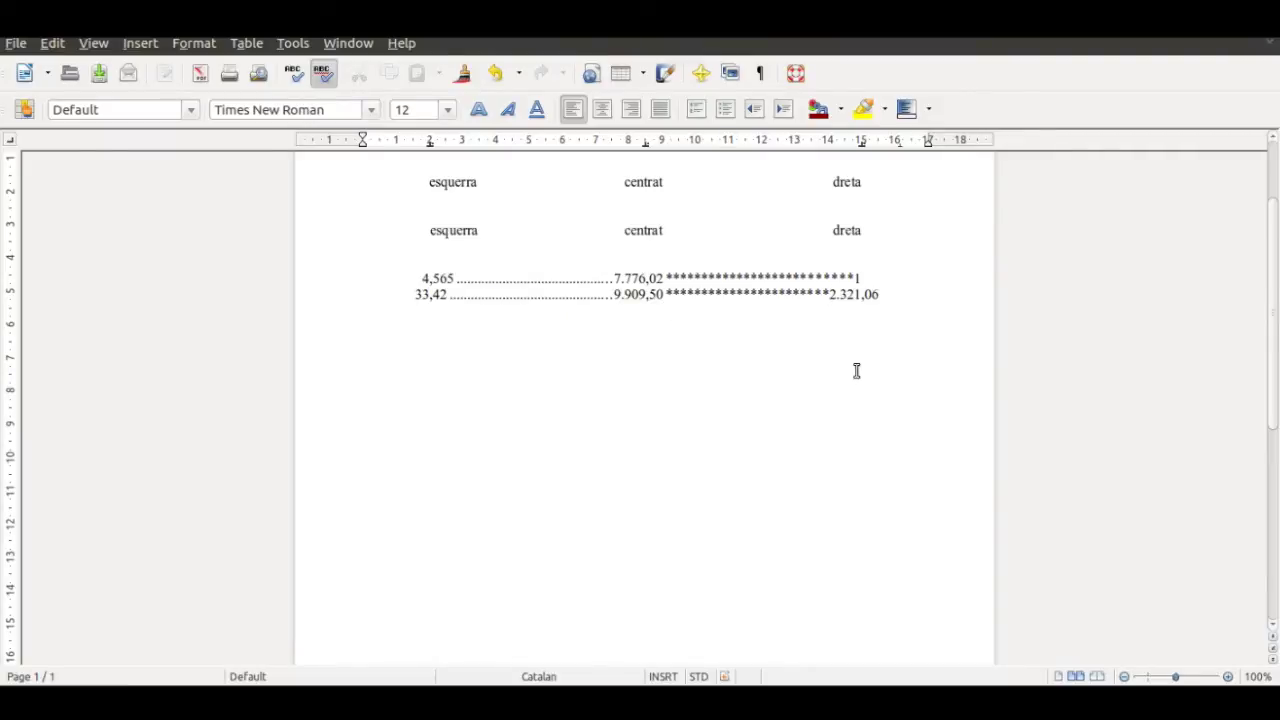
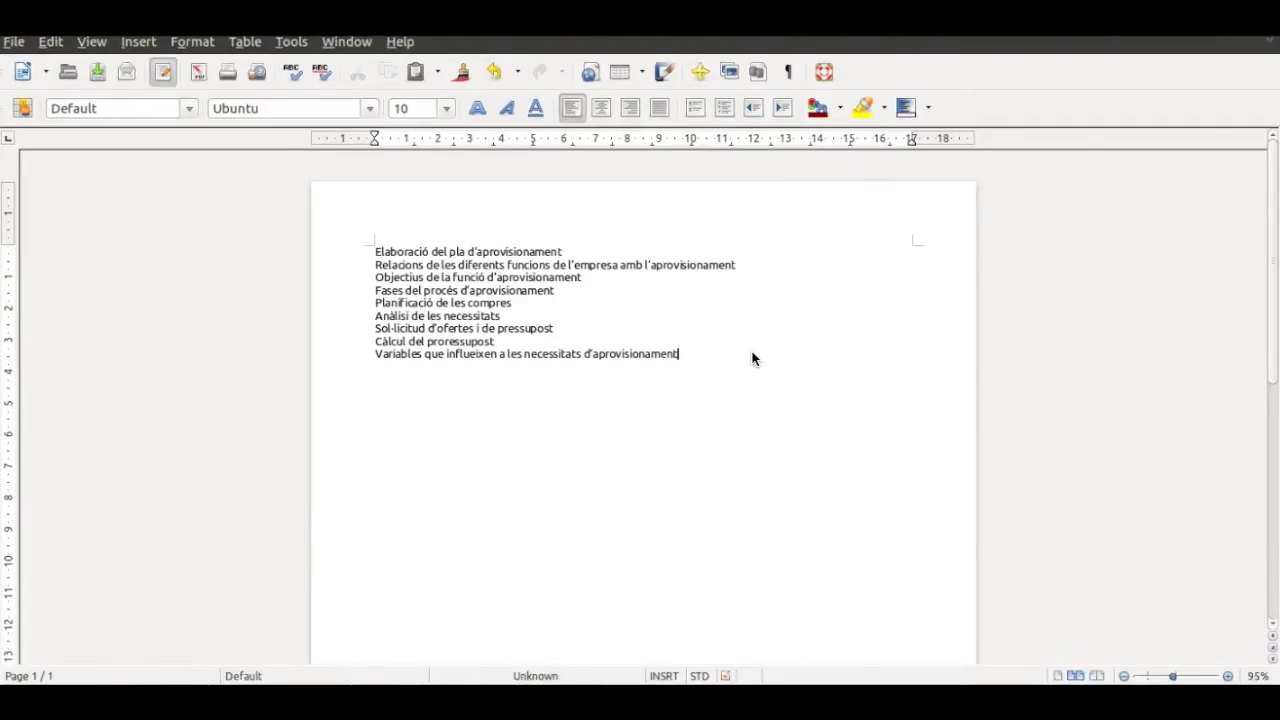
# Select all nine list lines and open the Bullets and Numbering options for level 1
pyautogui.moveTo(753, 358); pyautogui.dragTo(357, 252)
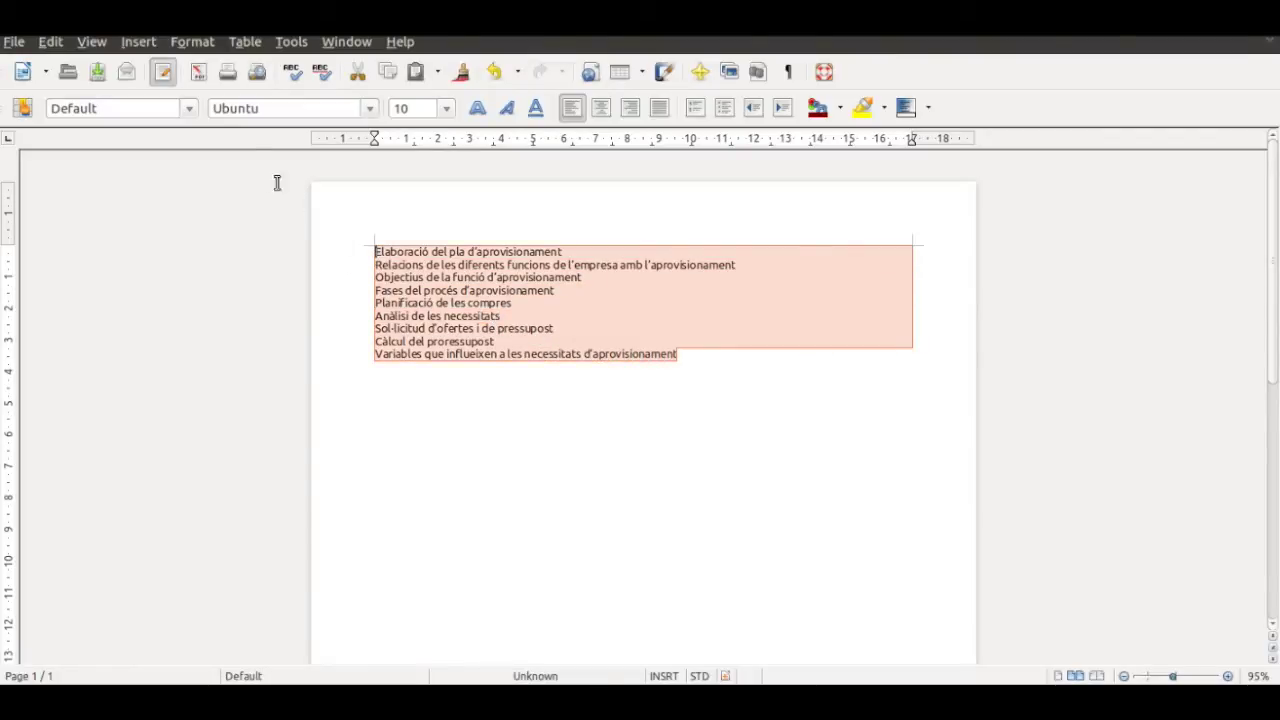
pyautogui.click(192, 41)
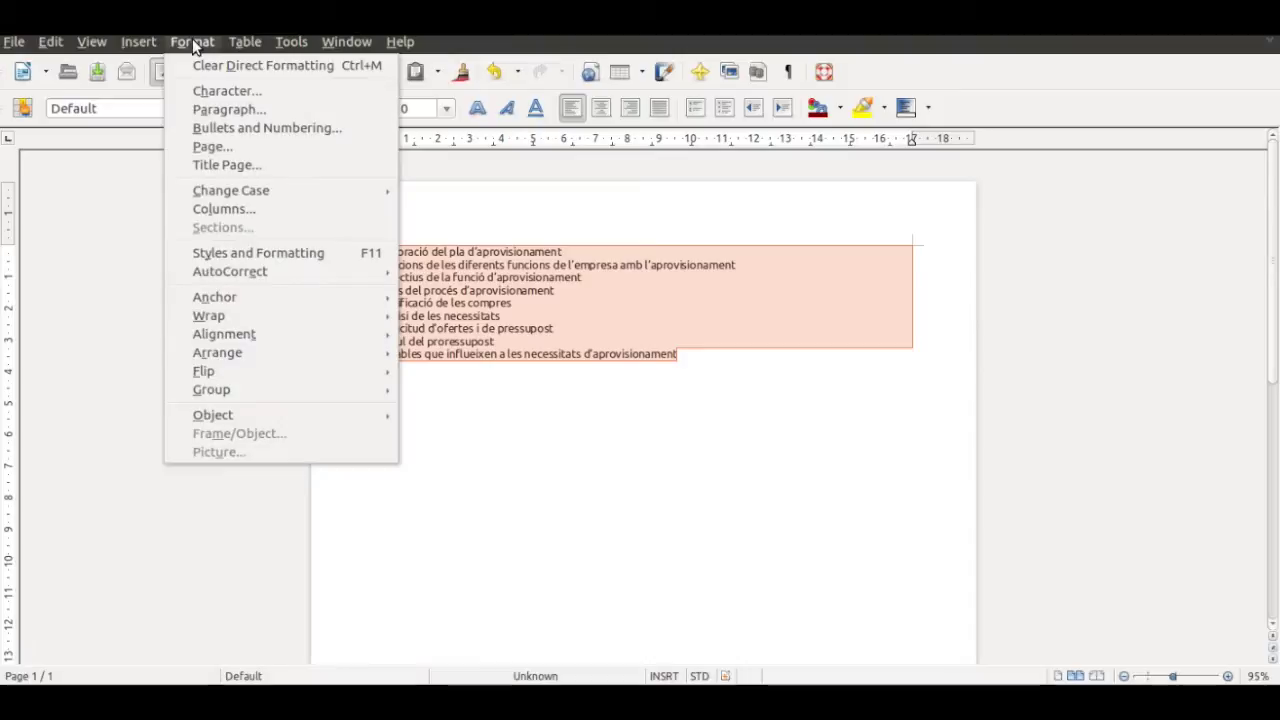
pyautogui.click(222, 130)
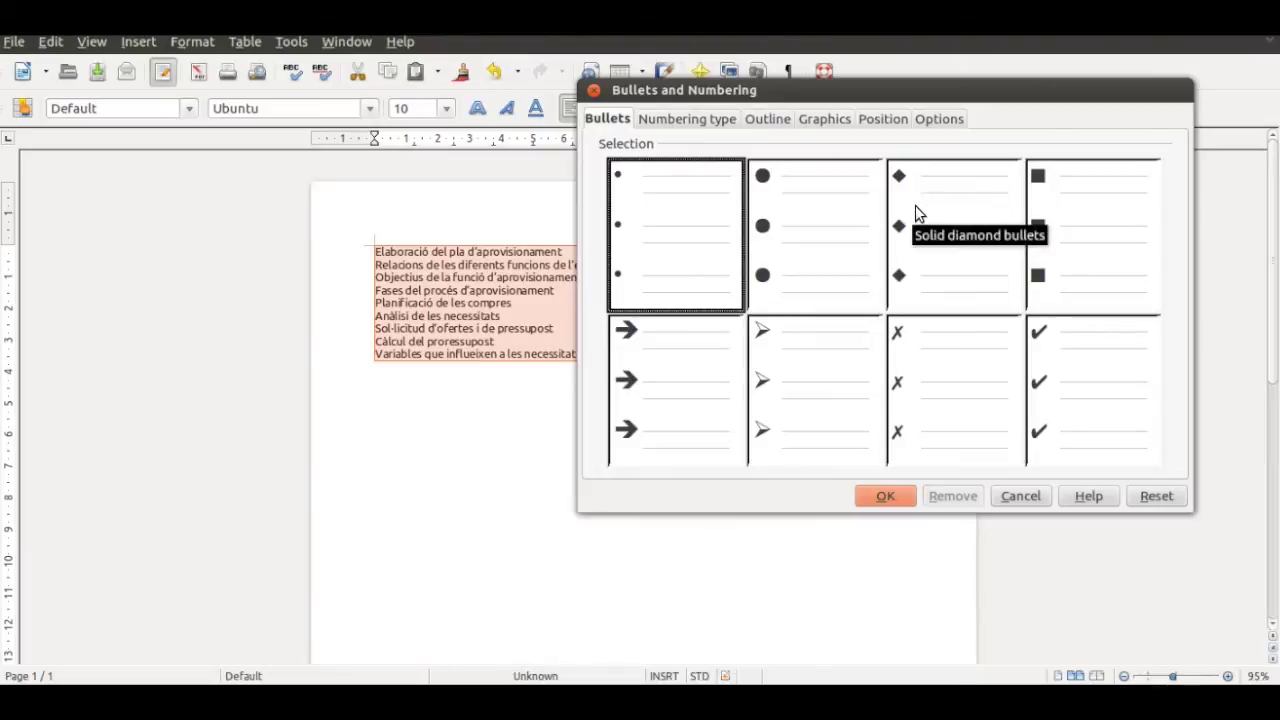
pyautogui.click(713, 118)
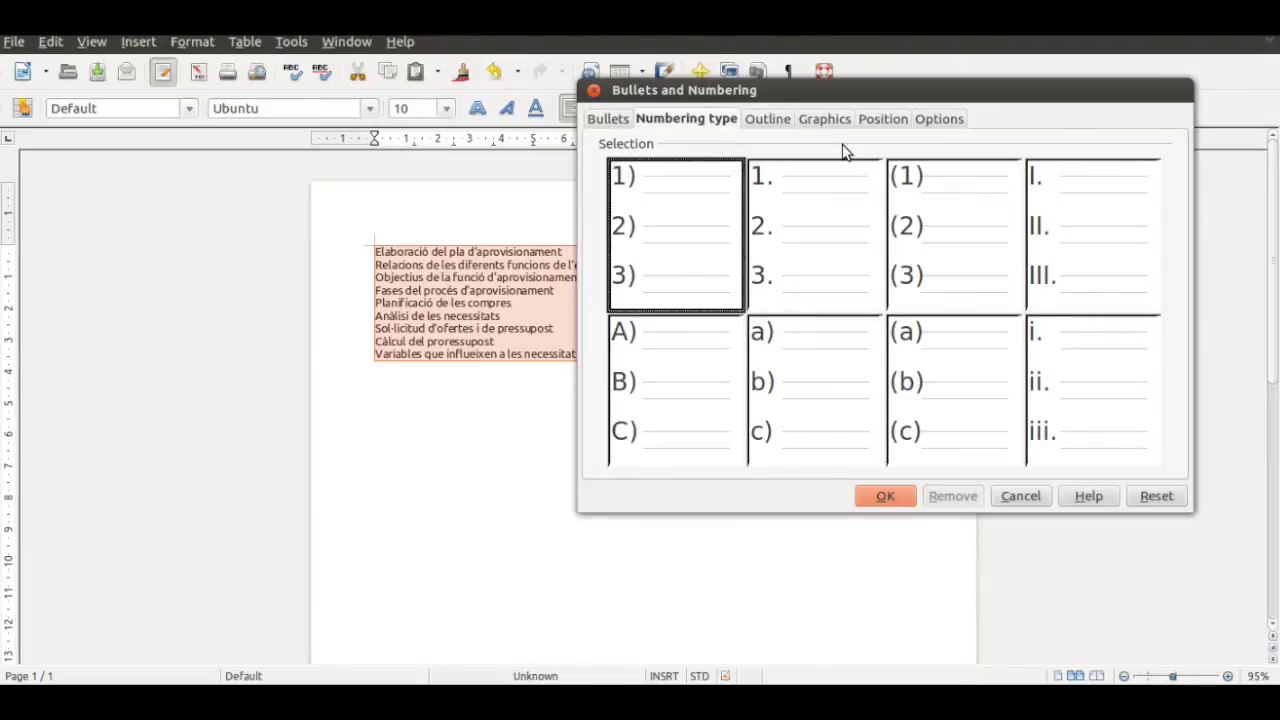
pyautogui.click(945, 122)
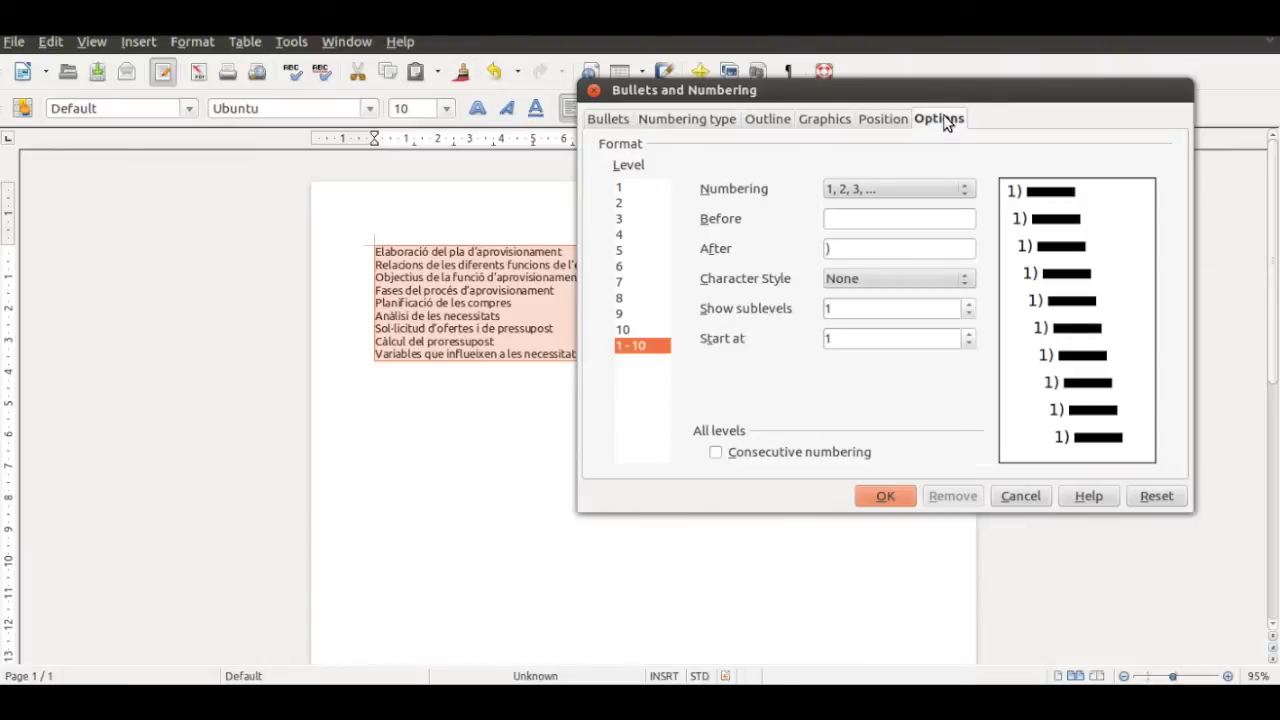
pyautogui.click(628, 190)
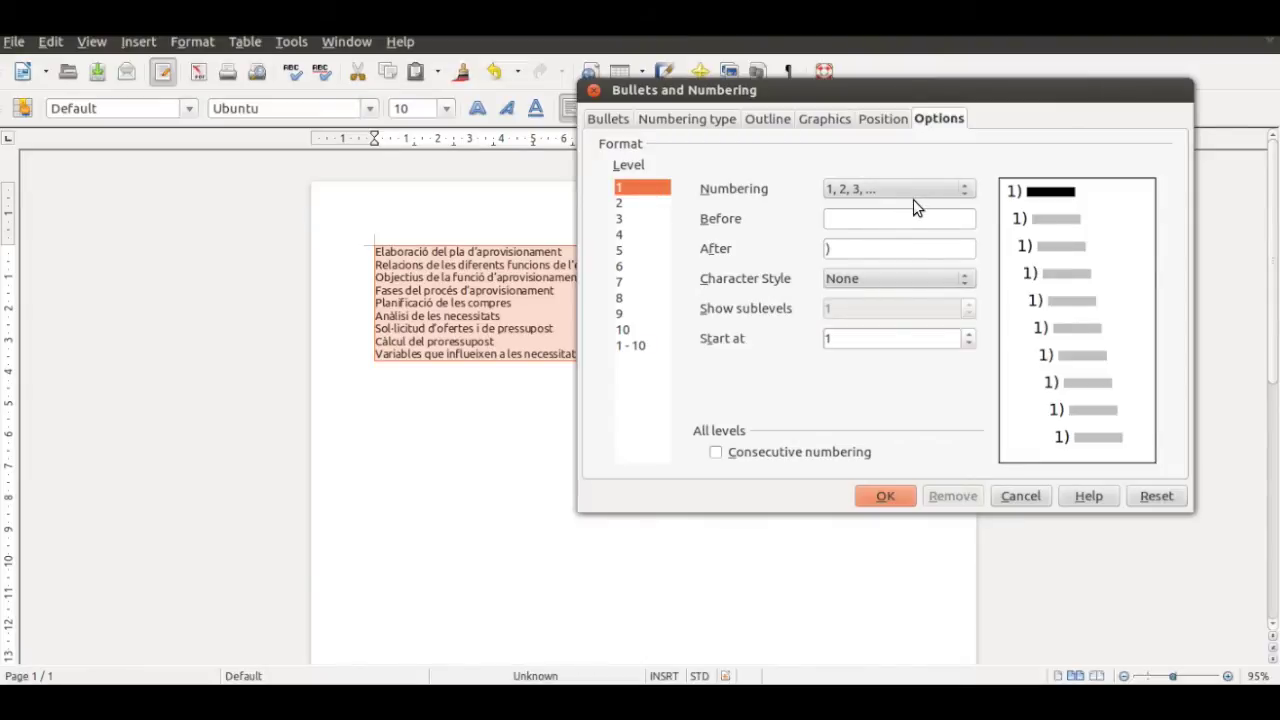
# Keep 1, 2, 3 numbering for level 1, replacing the ')' after the number with '.'
pyautogui.click(966, 192)
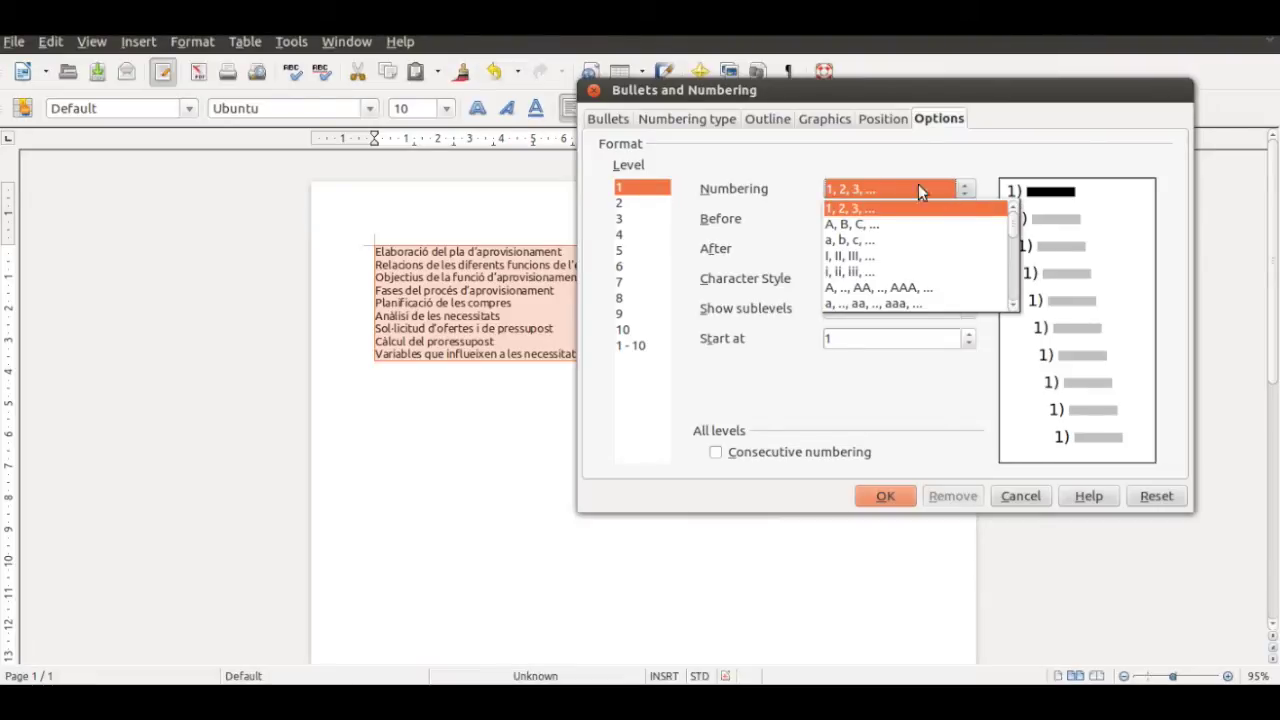
pyautogui.click(780, 176)
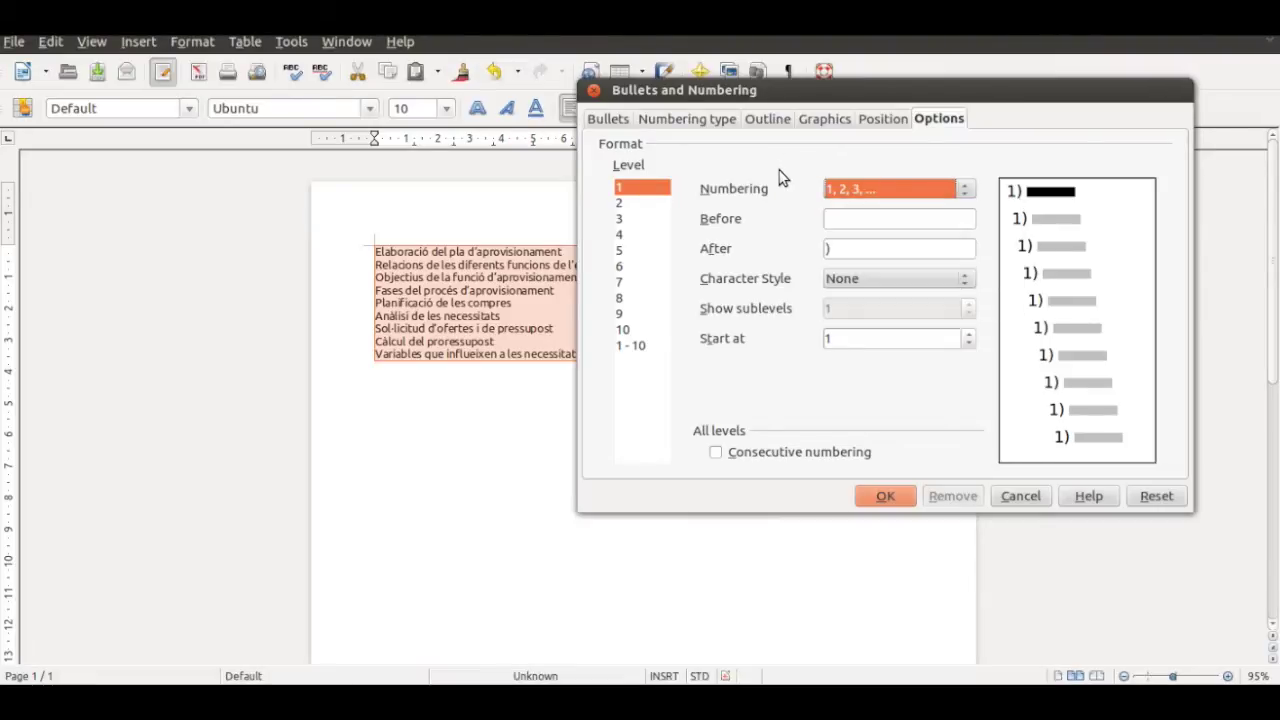
pyautogui.click(856, 218)
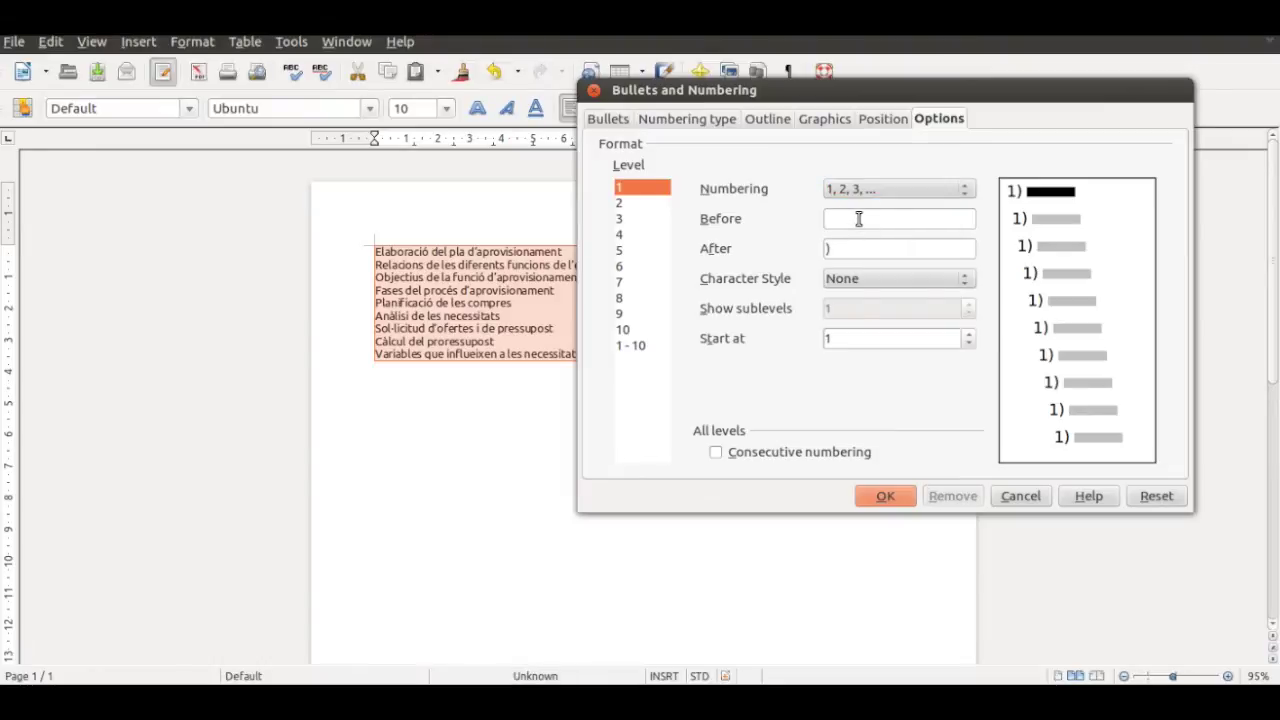
pyautogui.write('.')
pyautogui.press('BackSpace')
pyautogui.click(863, 250)
pyautogui.moveTo(863, 250); pyautogui.dragTo(783, 257)
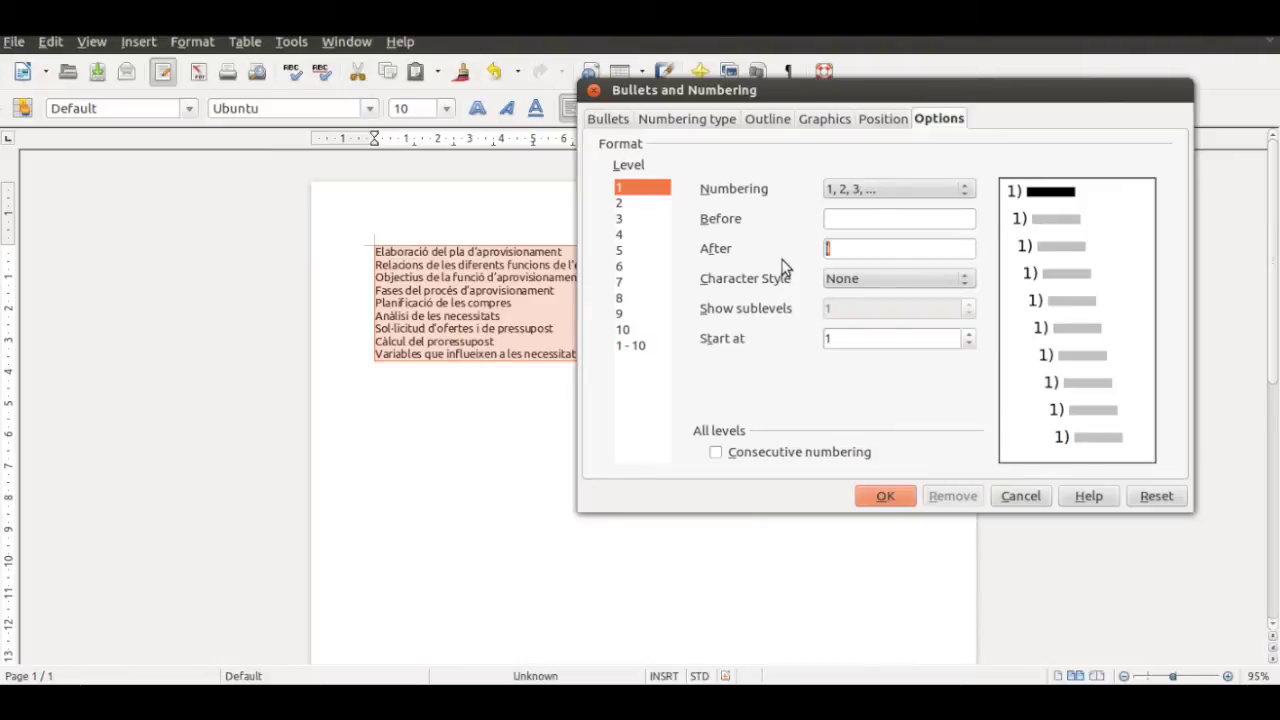
pyautogui.write('.')
# Give levels 2 and 3 a '.' suffix, showing 2 and 3 sublevels respectively, and apply
pyautogui.click(620, 204)
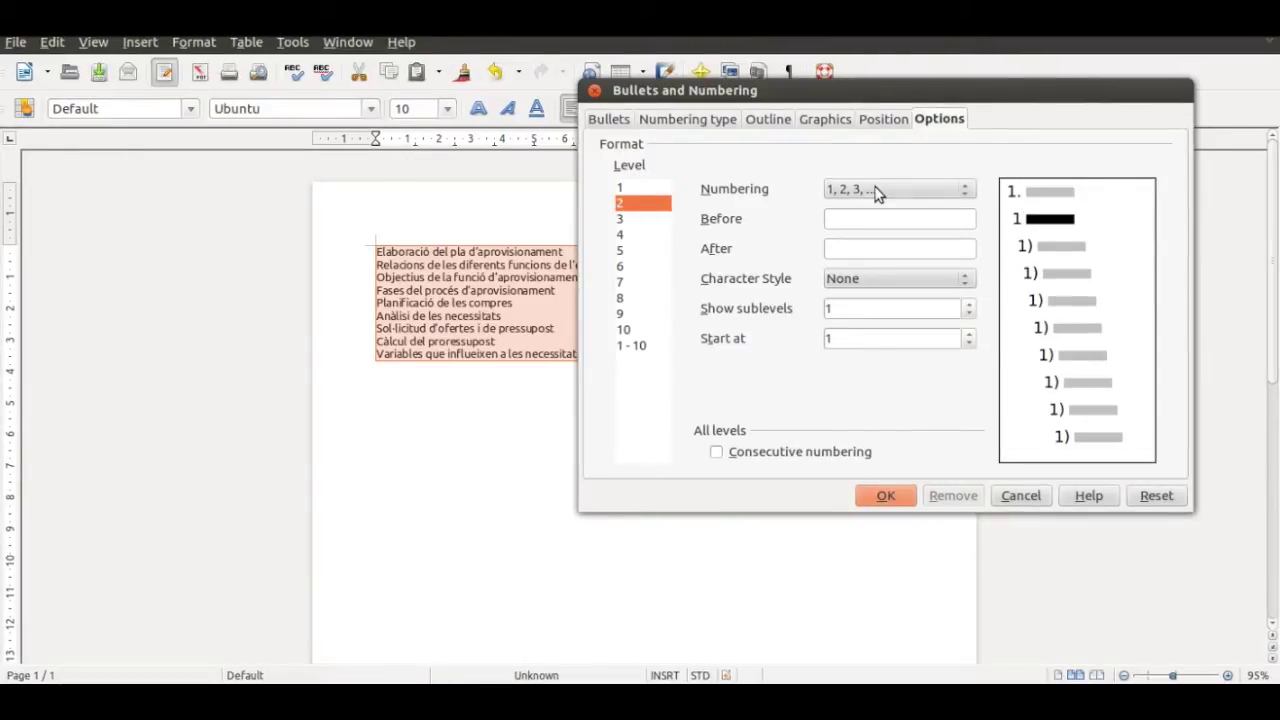
pyautogui.click(855, 250)
pyautogui.write('.')
pyautogui.click(969, 312)
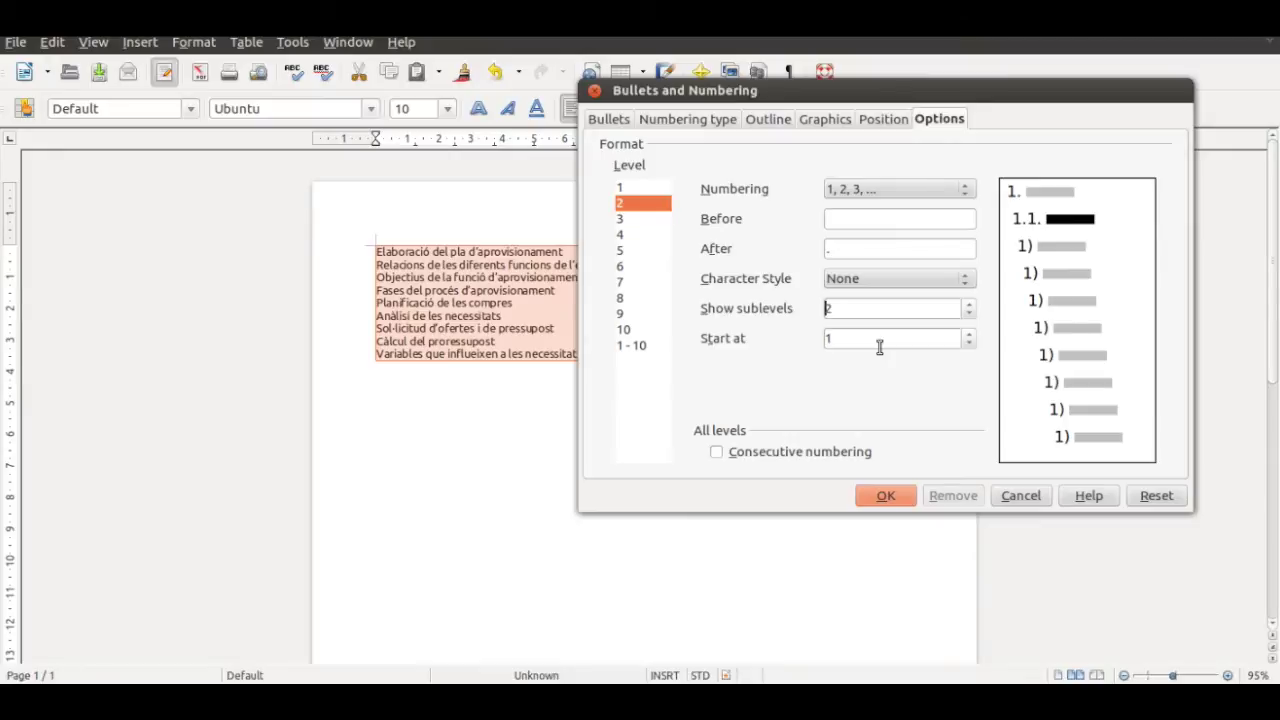
pyautogui.click(636, 220)
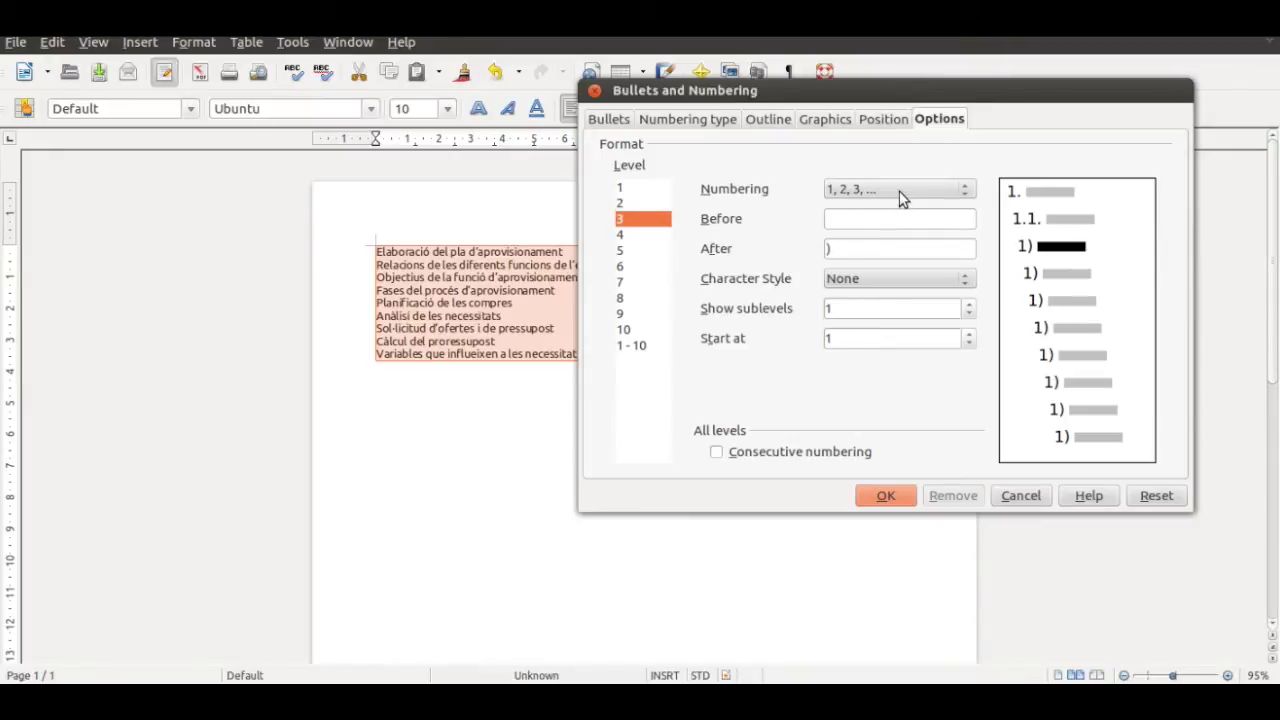
pyautogui.click(853, 258)
pyautogui.press('BackSpace')
pyautogui.write('.')
pyautogui.click(969, 304)
pyautogui.click(969, 304)
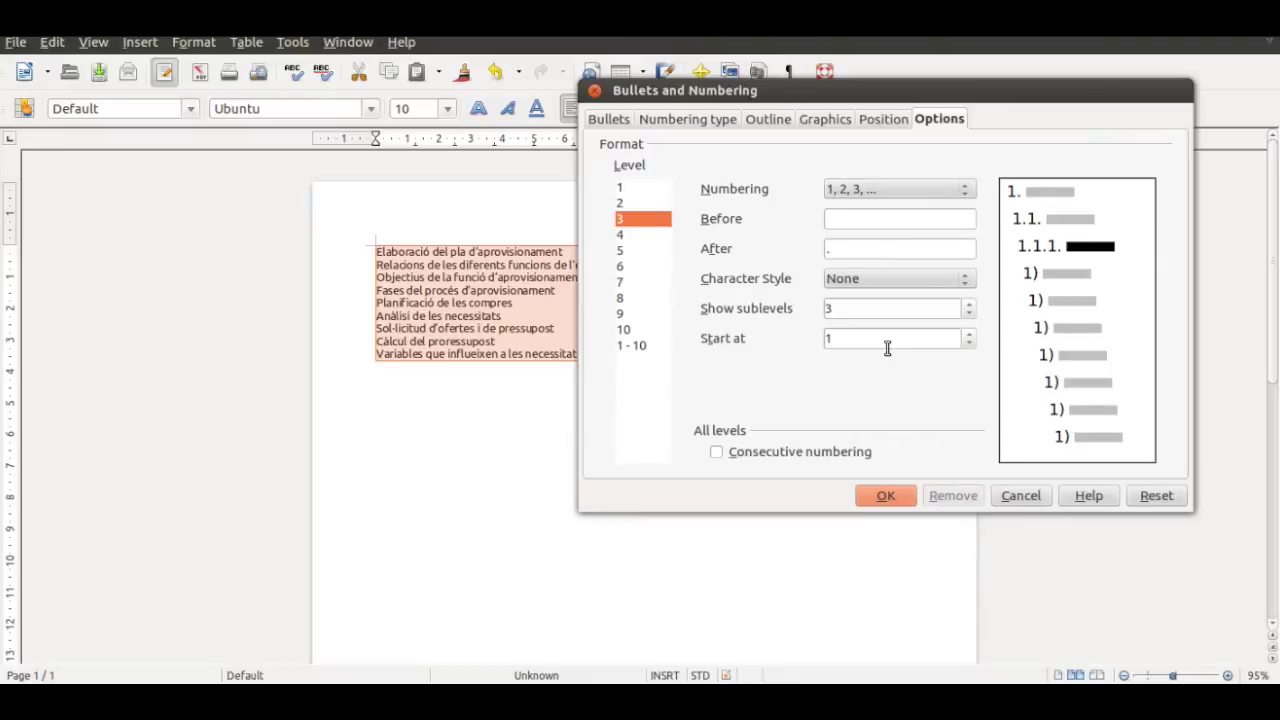
pyautogui.click(877, 499)
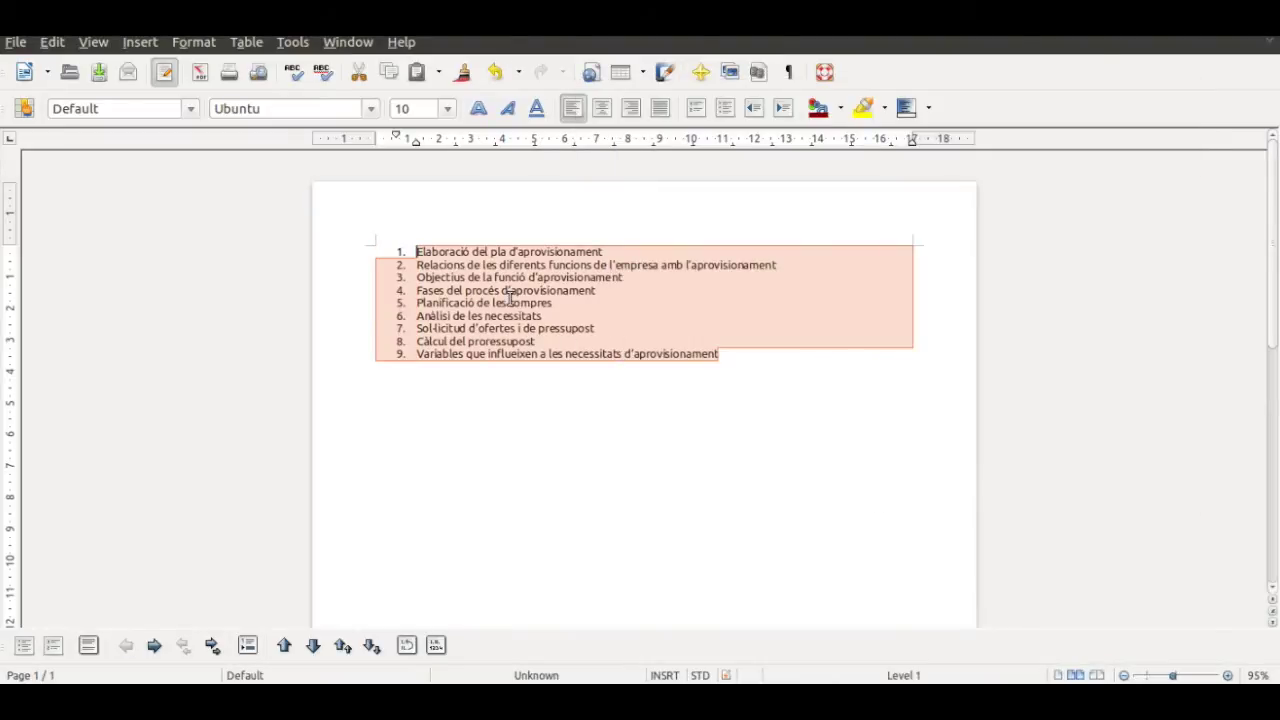
# Demote Relacions and Objectius to 1.1 and 1.2, then Fases and Planificació to 1.2.1 and 1.2.2
pyautogui.click(418, 264)
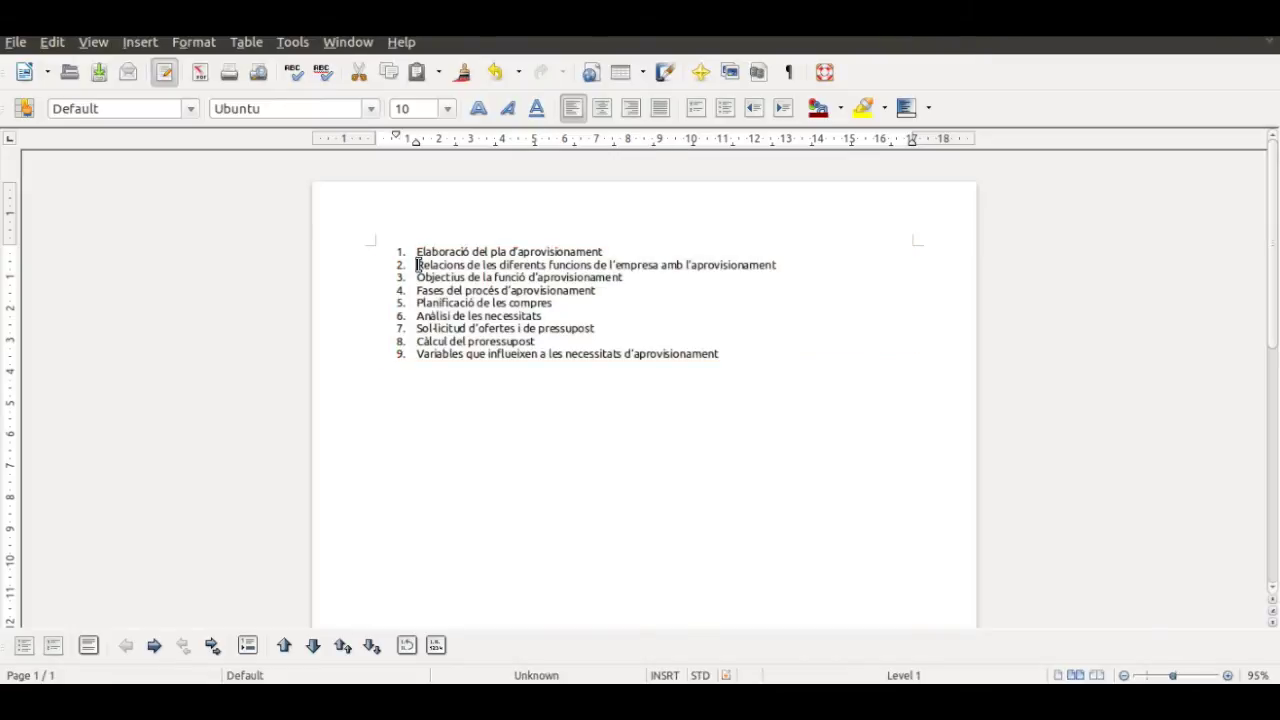
pyautogui.hotkey('ctrl', 'z')
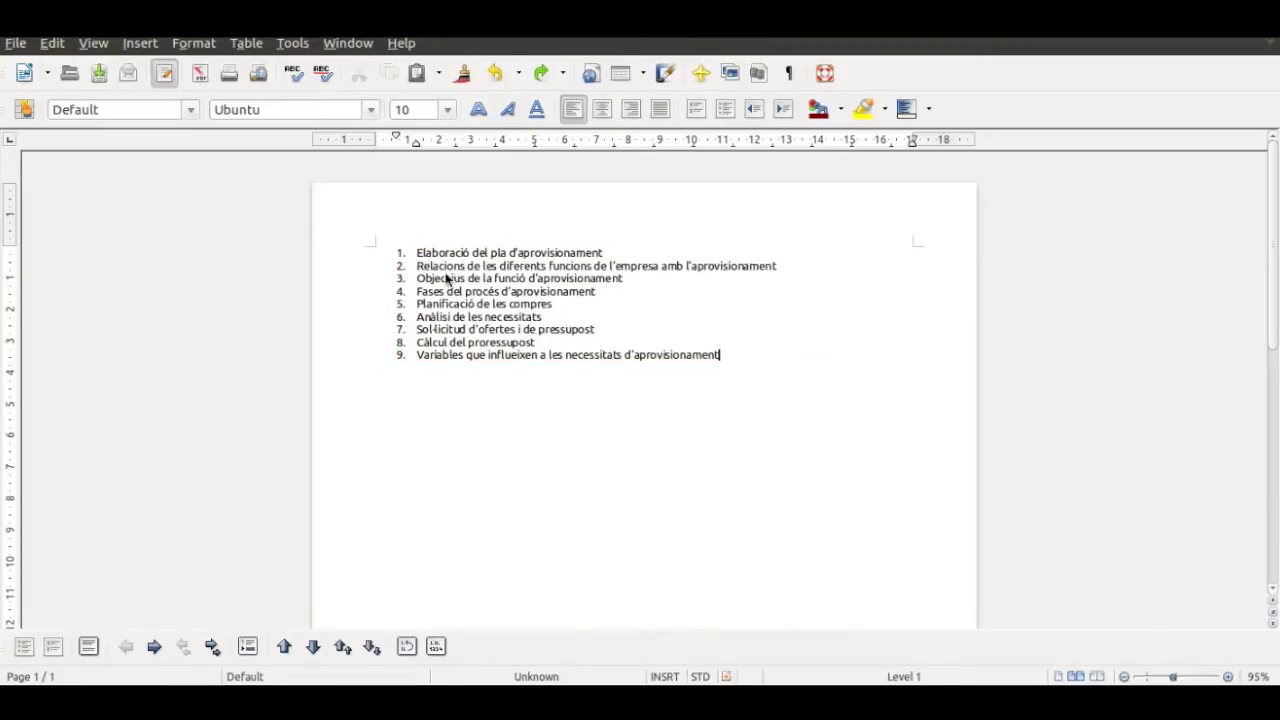
pyautogui.click(416, 265)
pyautogui.press('Tab')
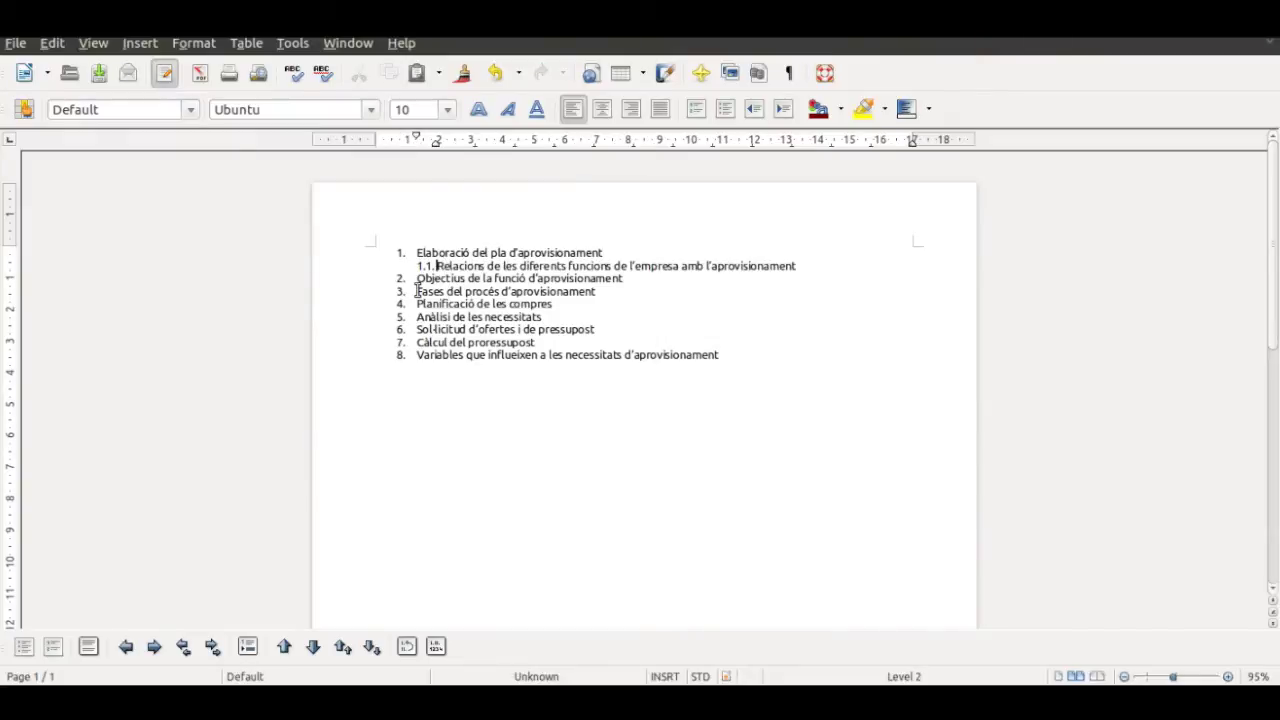
pyautogui.click(418, 279)
pyautogui.press('Tab')
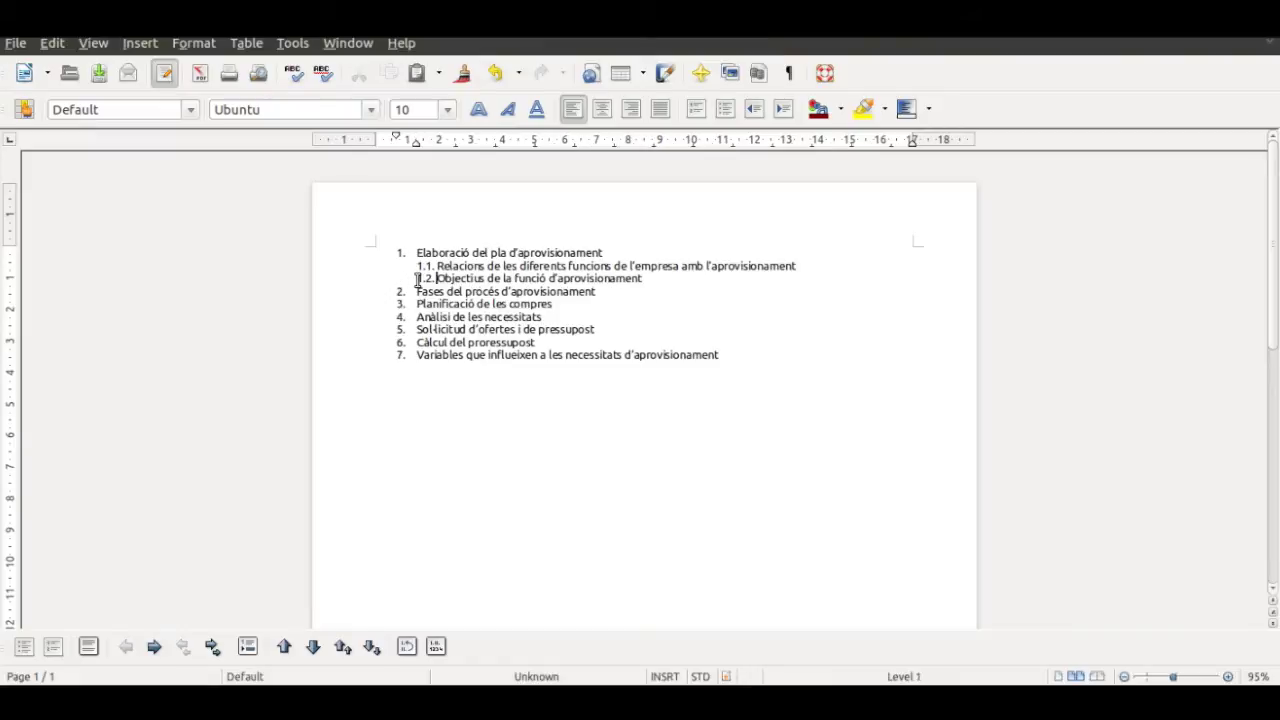
pyautogui.click(417, 291)
pyautogui.press('Tab')
pyautogui.press('Tab')
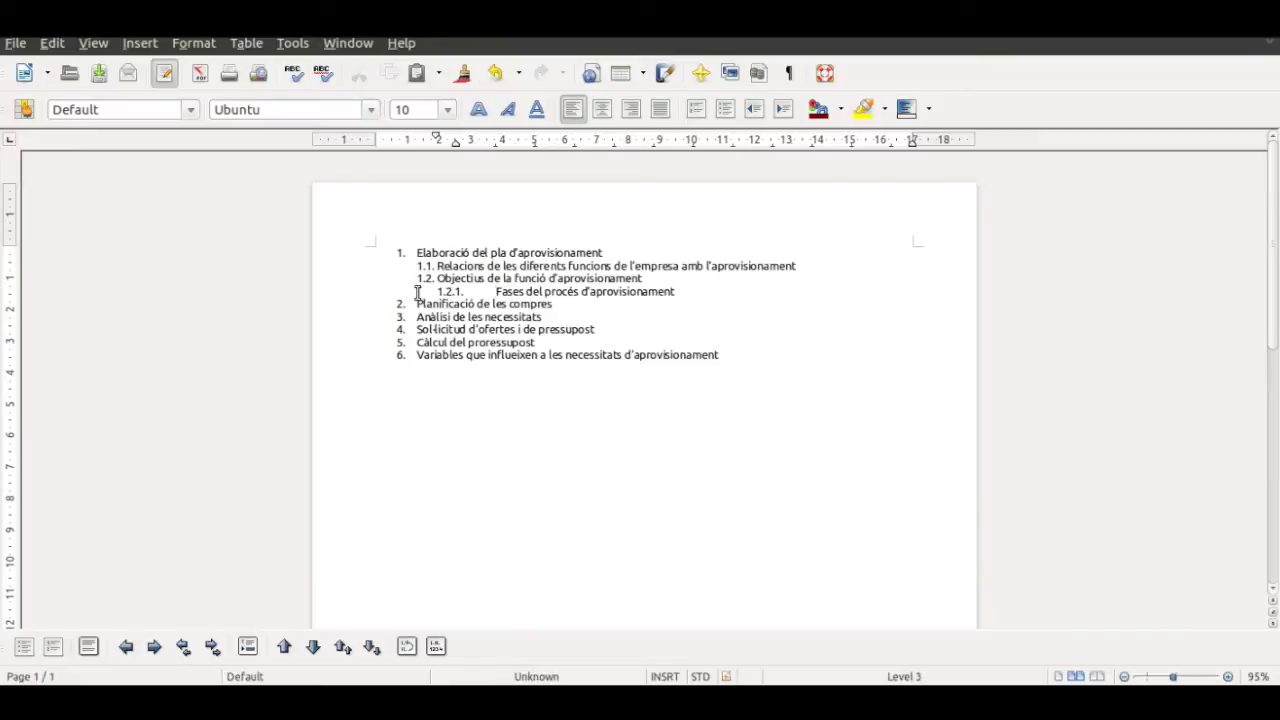
pyautogui.click(415, 303)
pyautogui.press('Tab')
pyautogui.press('Tab')
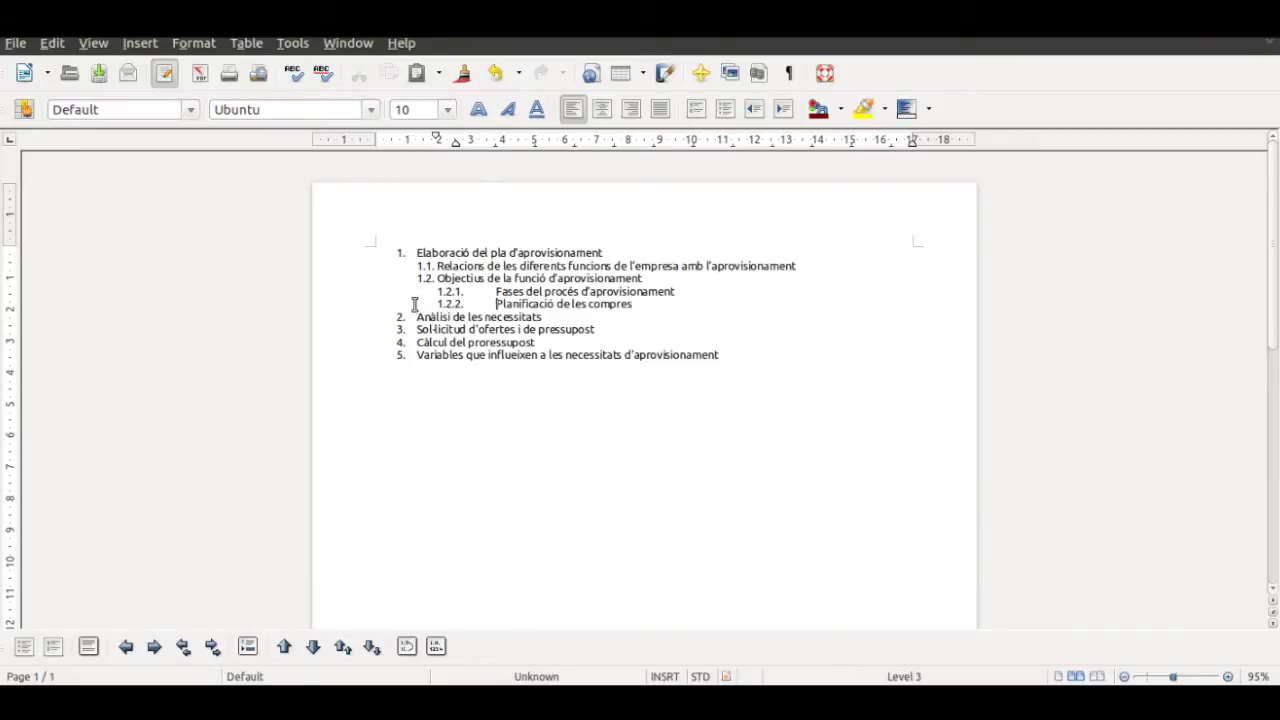
# Demote Anàlisi, Sol·licitud and Variables to sub-items 1.3, 1.4 and 2.1, then select the outline
pyautogui.click(415, 316)
pyautogui.press('Tab')
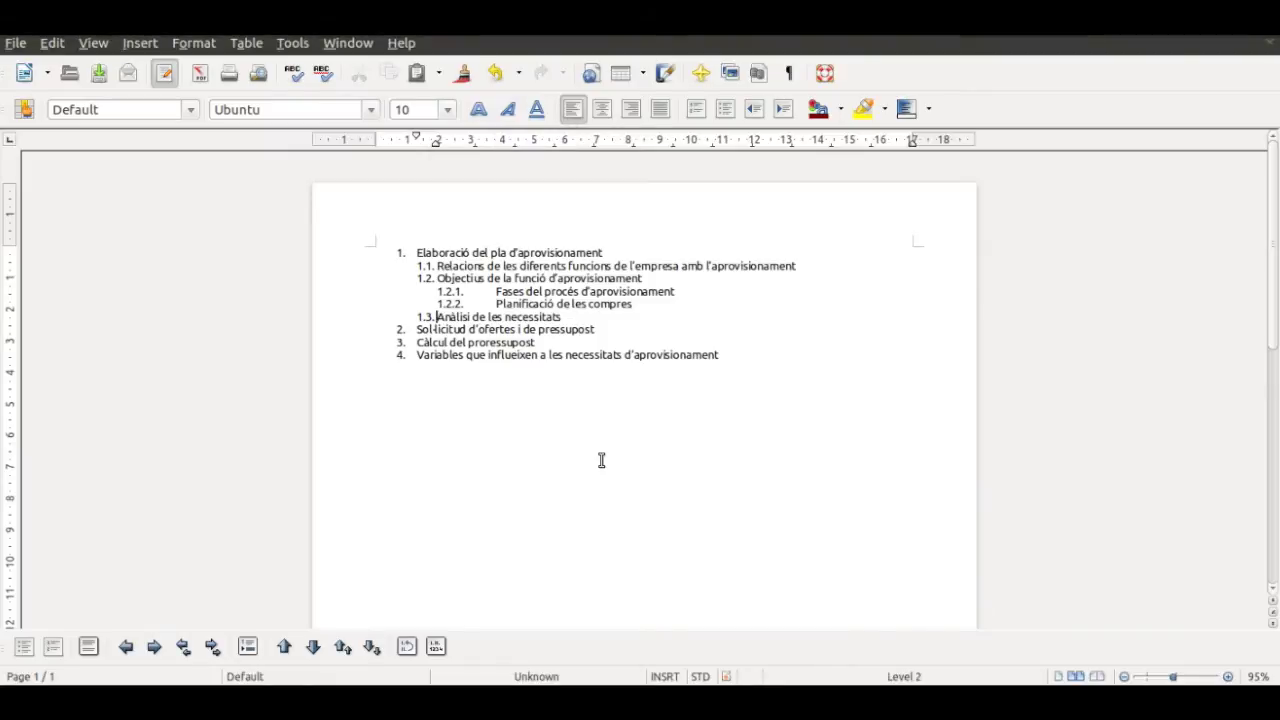
pyautogui.hotkey('shift', 'Tab')
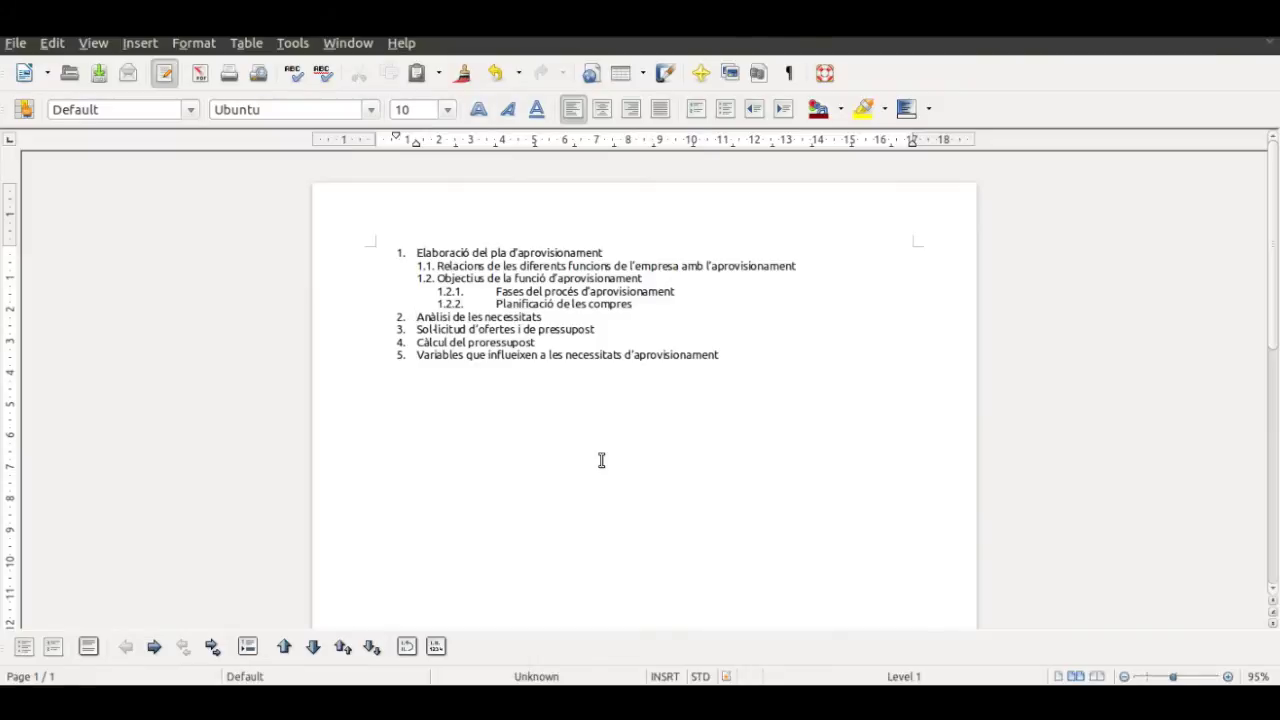
pyautogui.press('Tab')
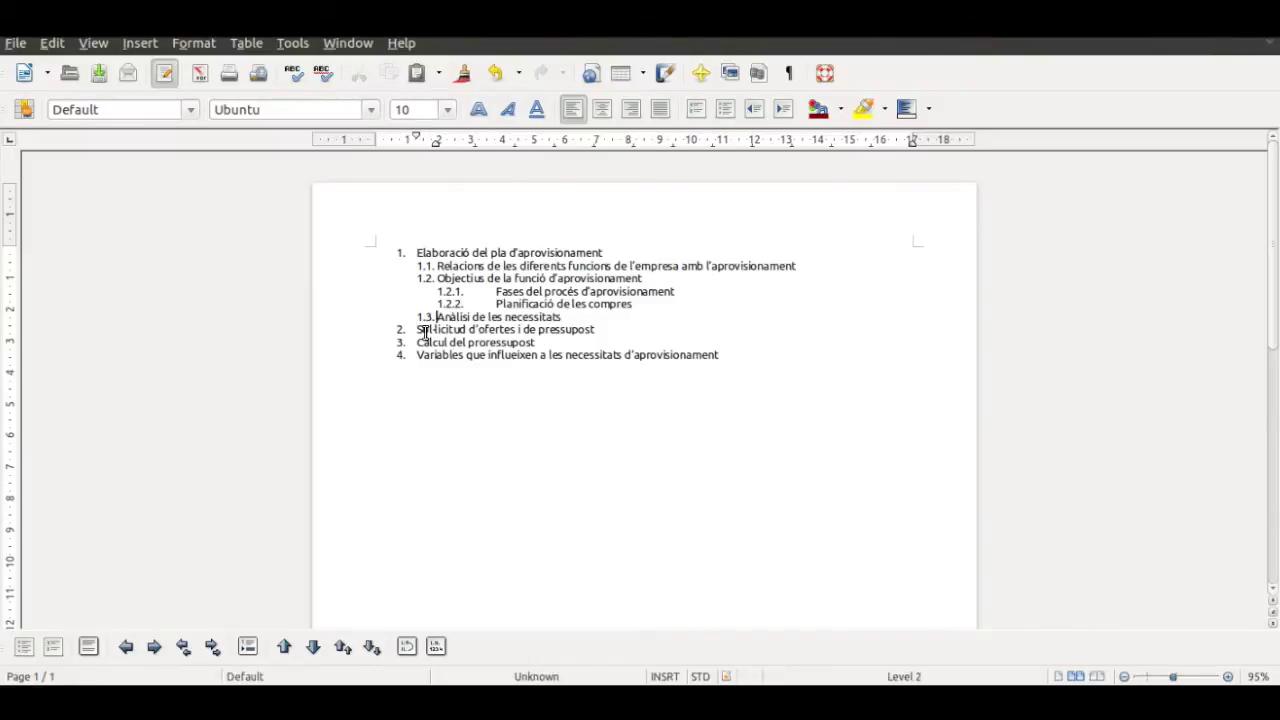
pyautogui.click(414, 330)
pyautogui.press('Tab')
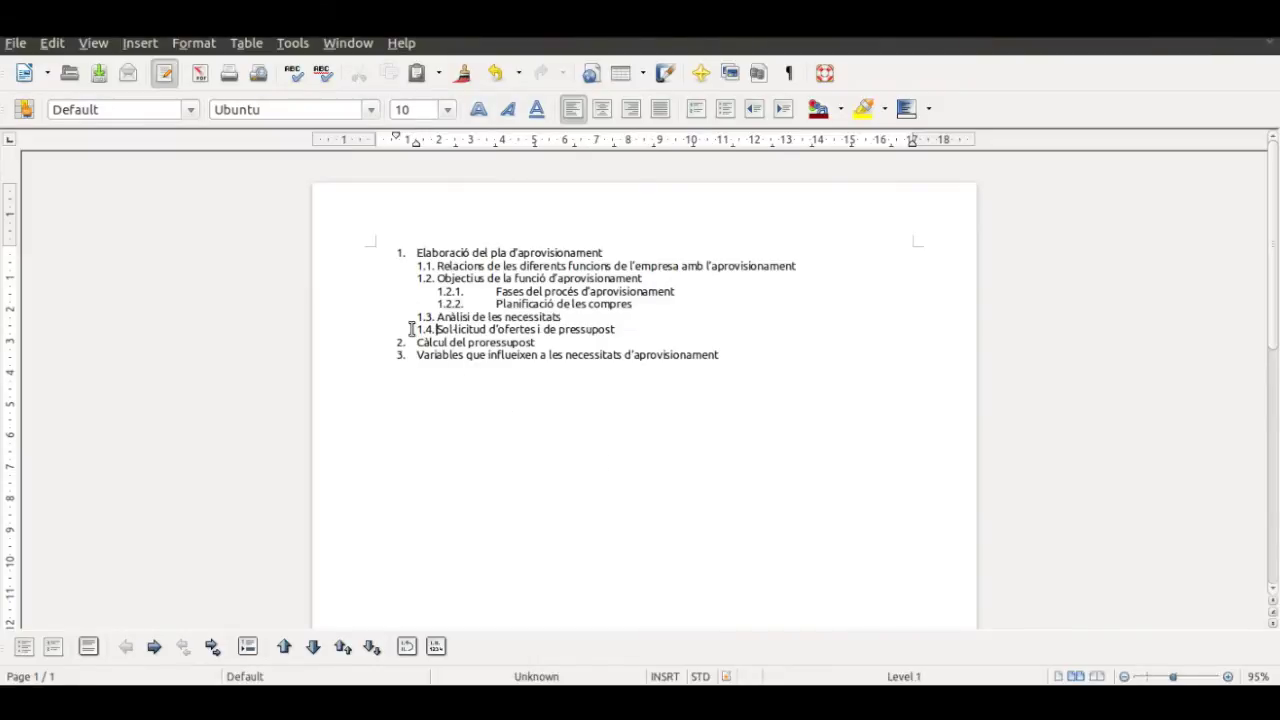
pyautogui.click(415, 355)
pyautogui.press('Tab')
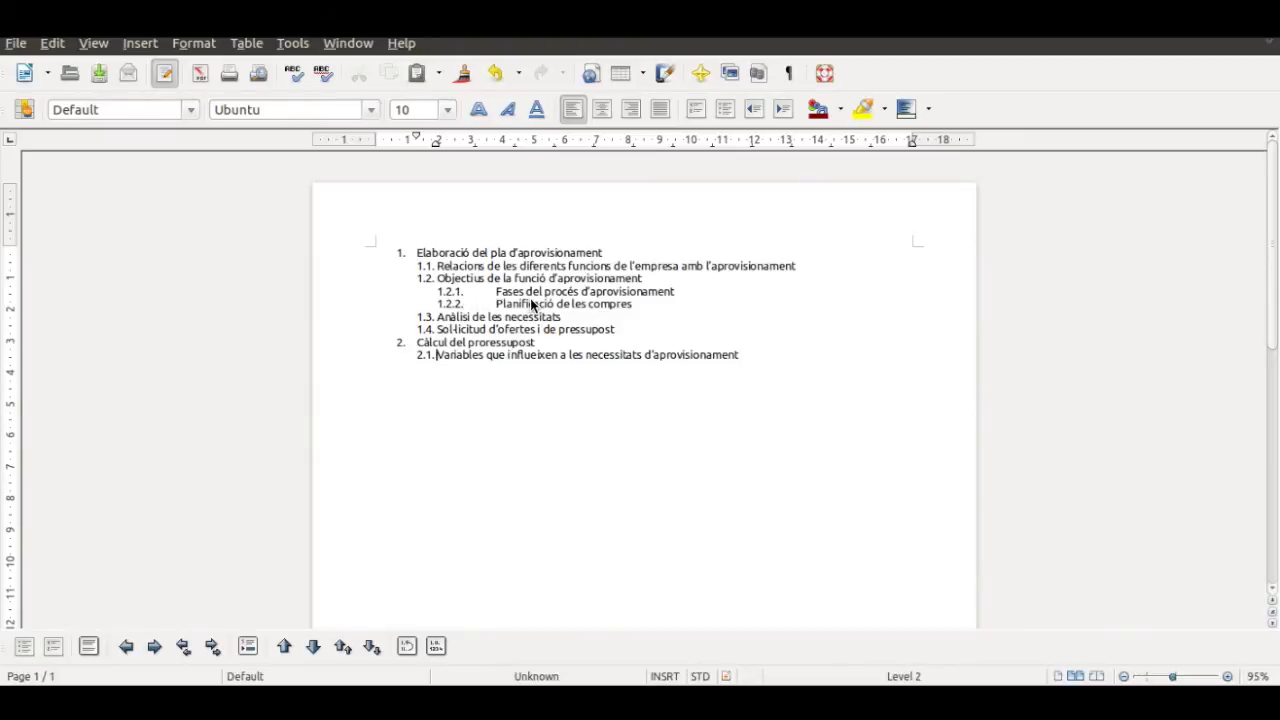
pyautogui.moveTo(755, 358); pyautogui.dragTo(398, 255)
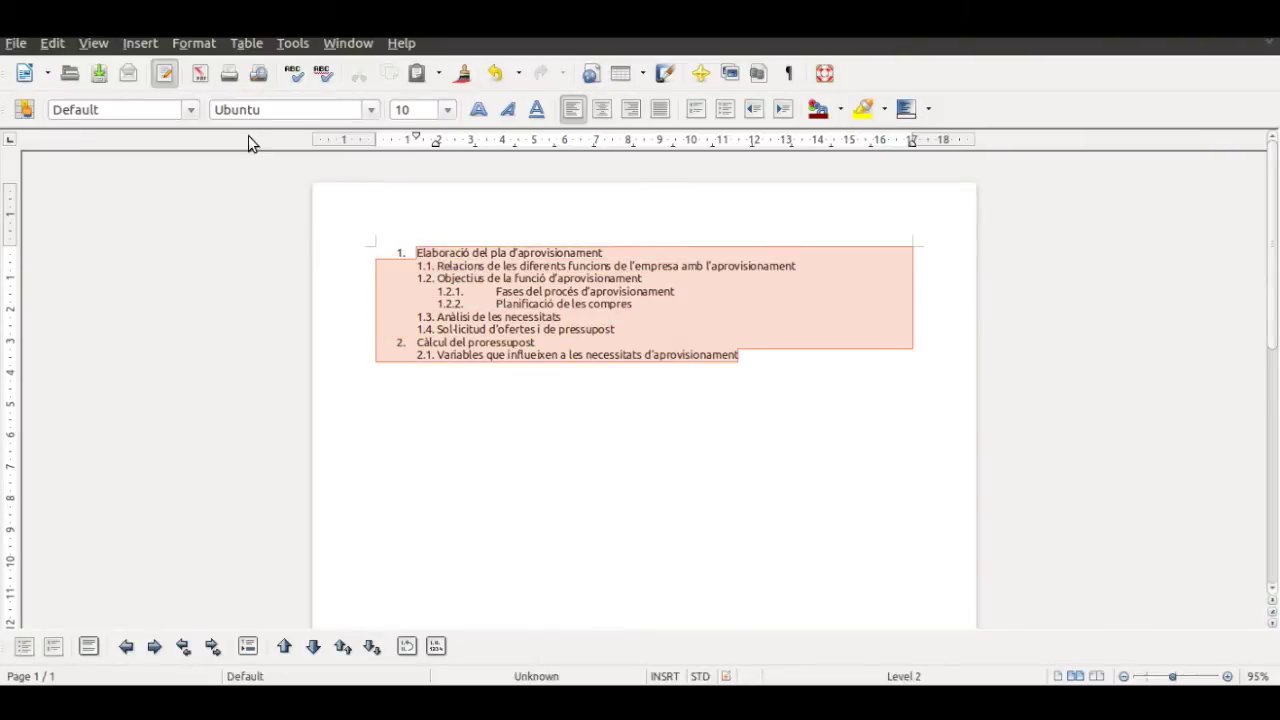
# Set the level 3 numbers to be followed by a Space instead of a tab stop
pyautogui.click(194, 43)
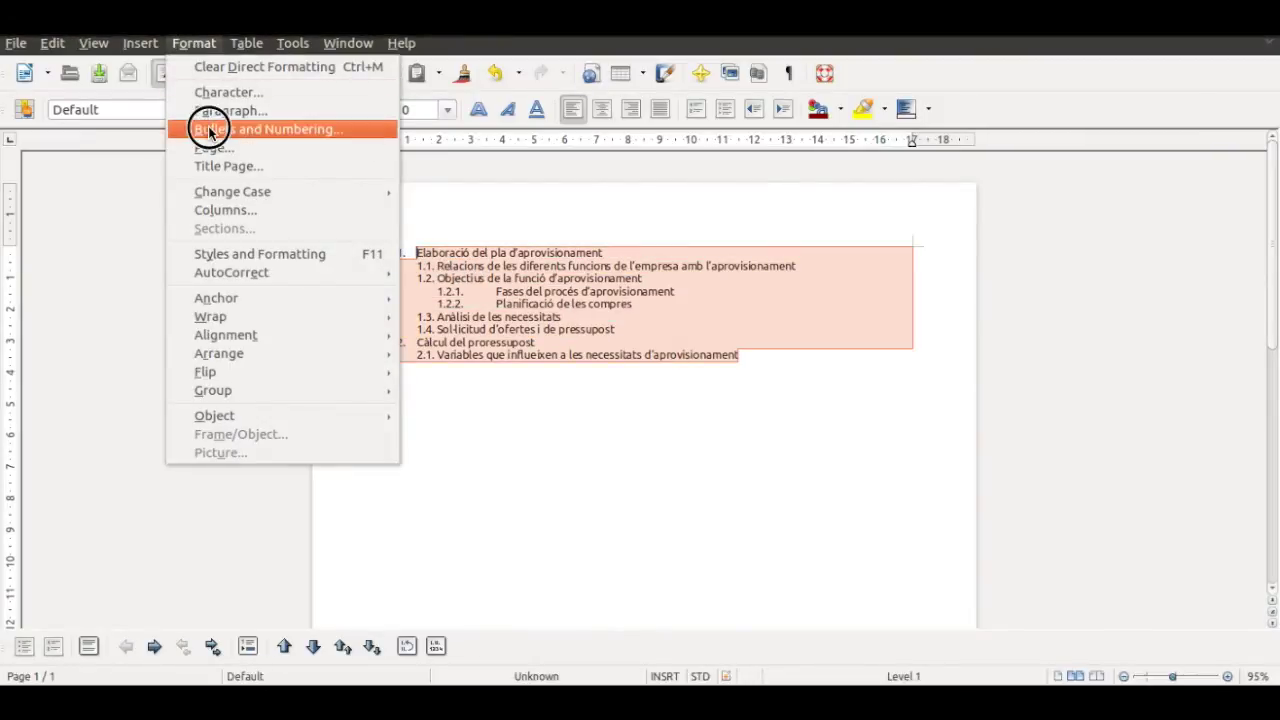
pyautogui.click(208, 128)
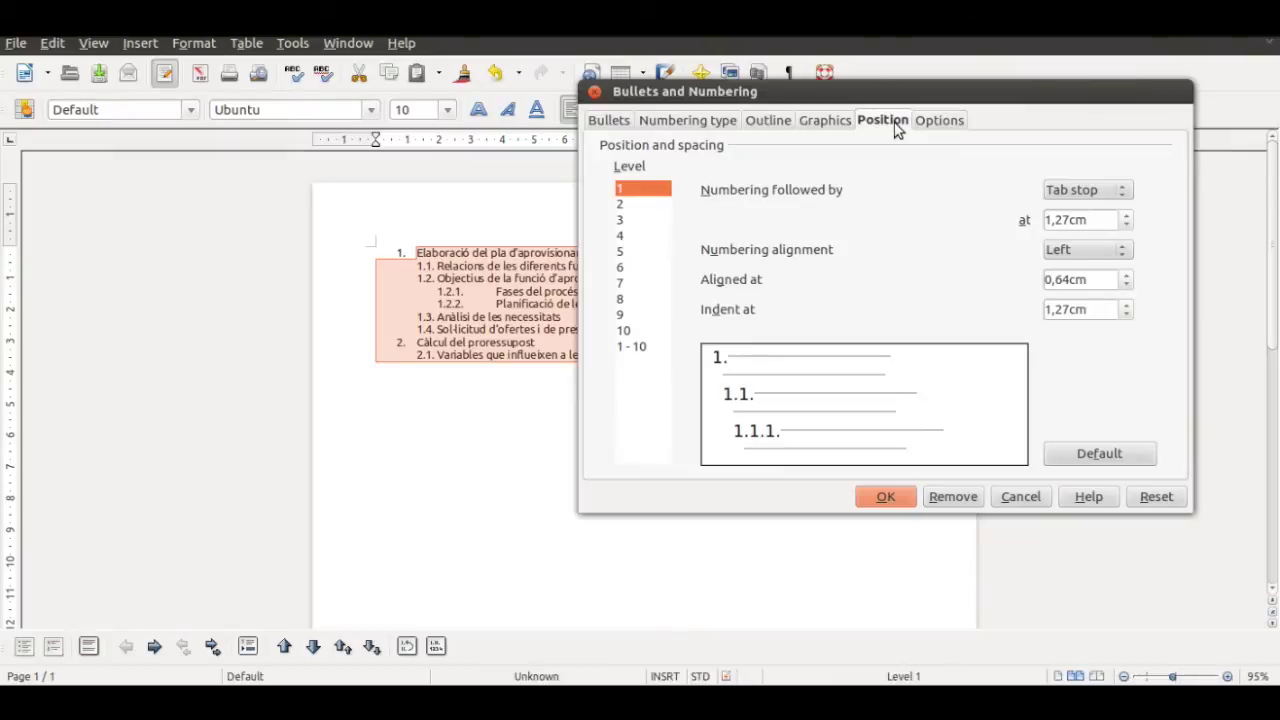
pyautogui.click(629, 221)
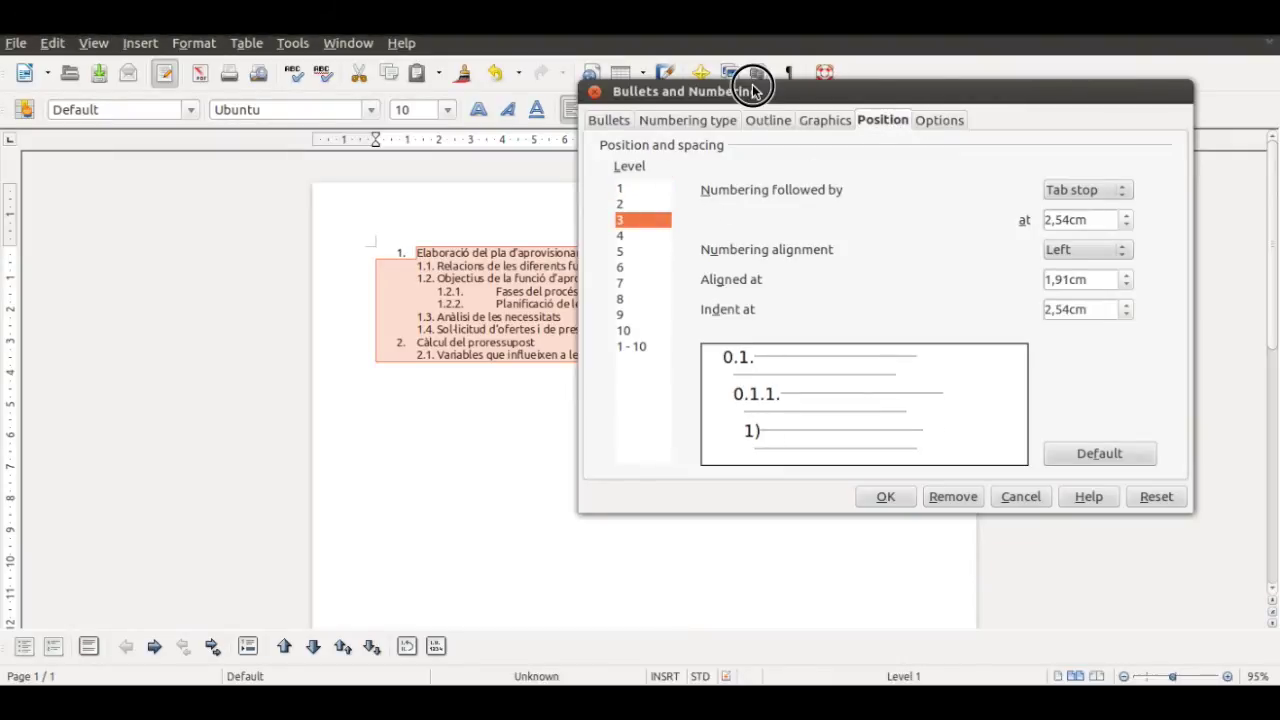
pyautogui.moveTo(749, 90); pyautogui.dragTo(793, 183)
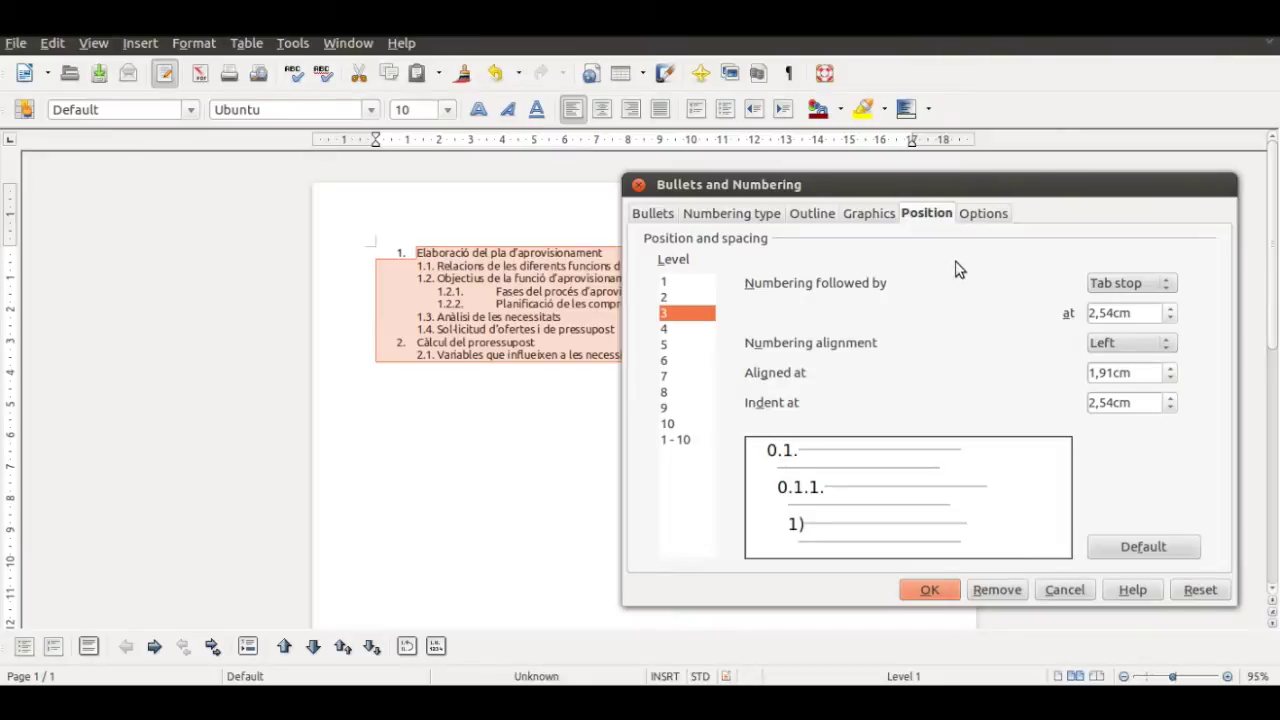
pyautogui.click(1163, 282)
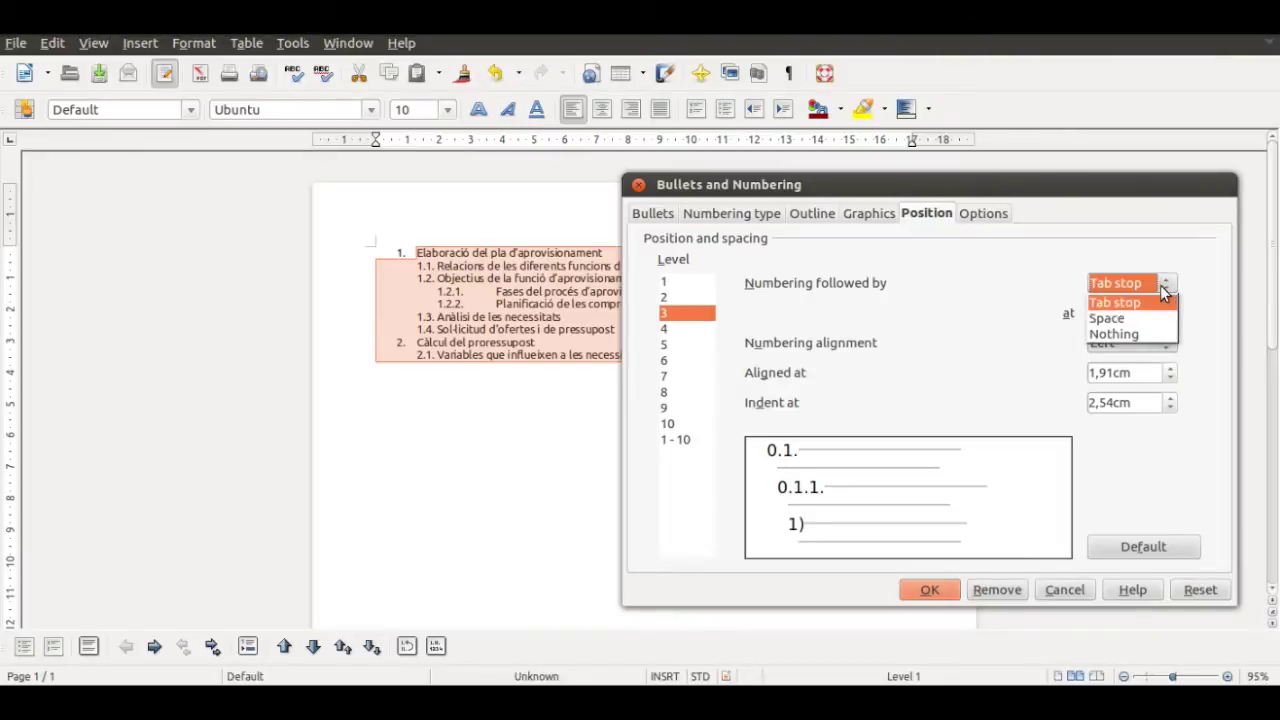
pyautogui.click(1142, 312)
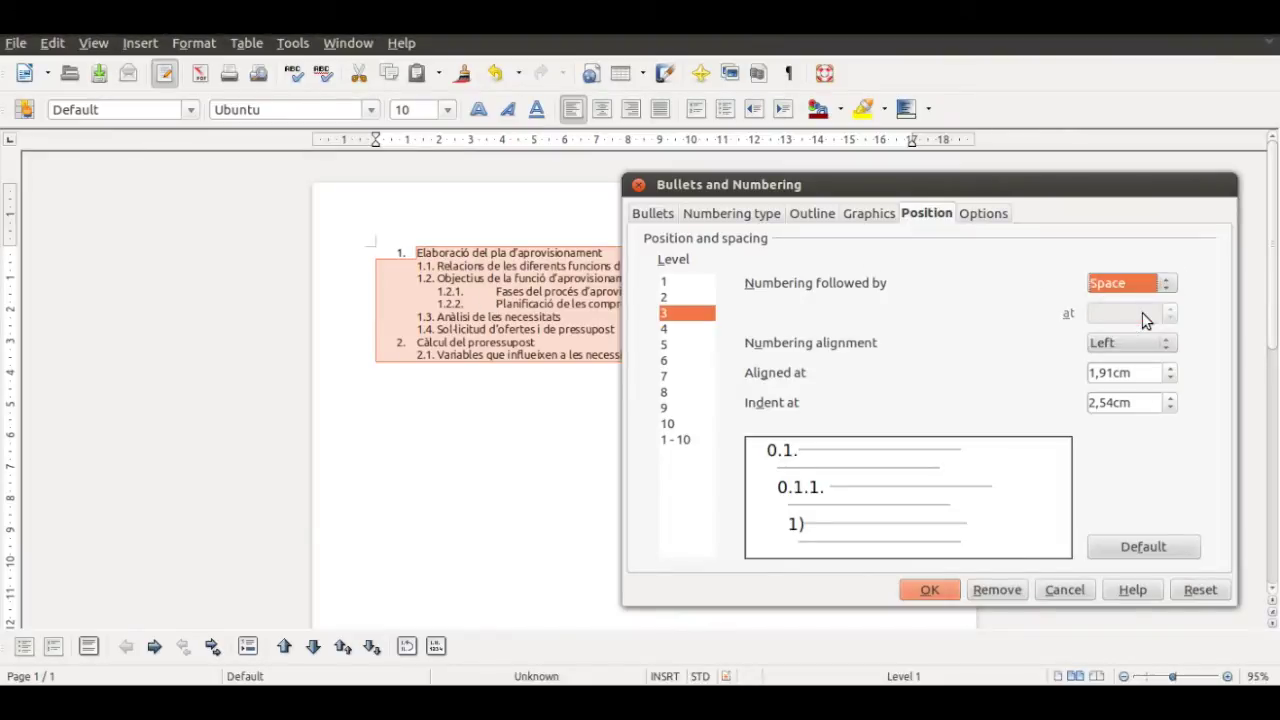
pyautogui.click(930, 592)
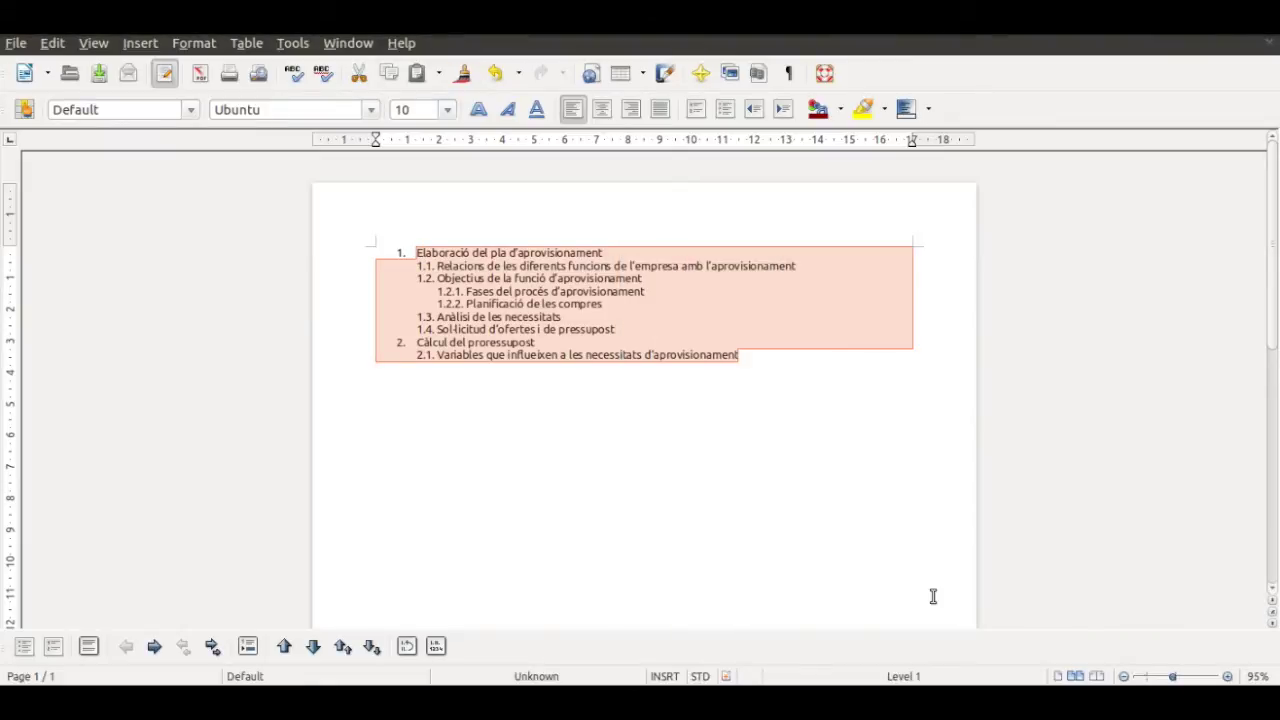
pyautogui.click(849, 471)
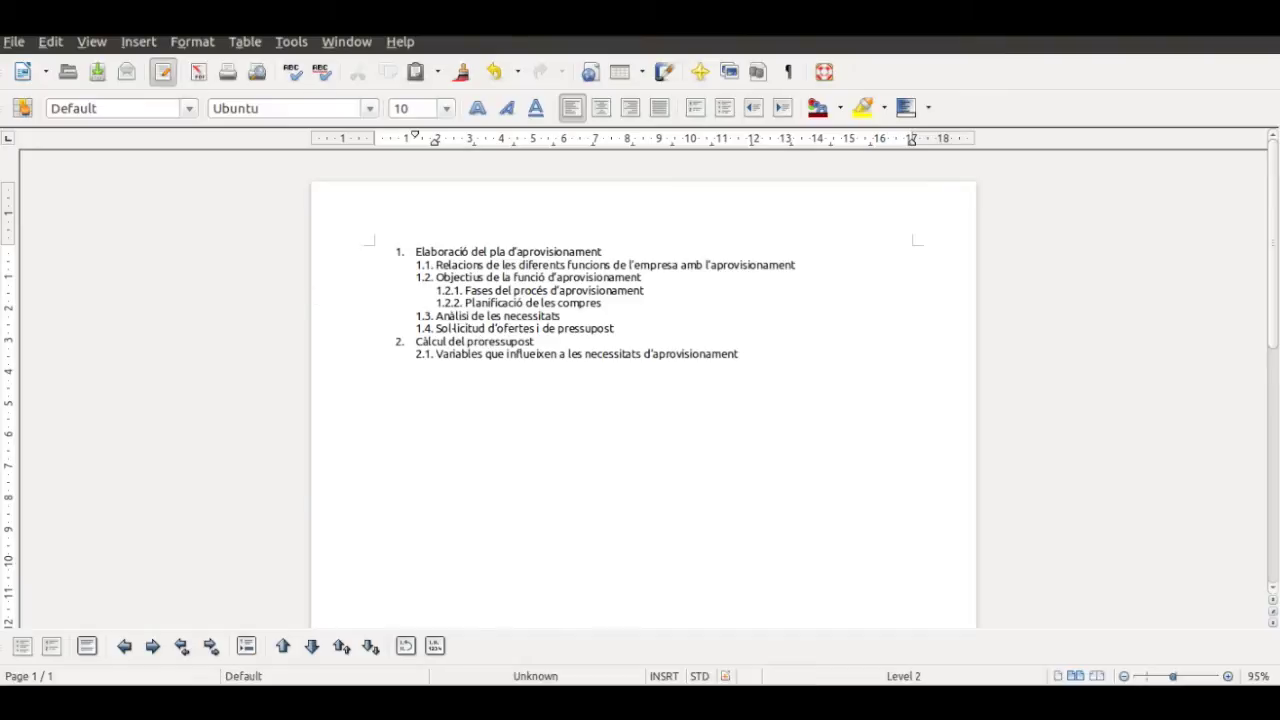
pyautogui.click(24, 200)
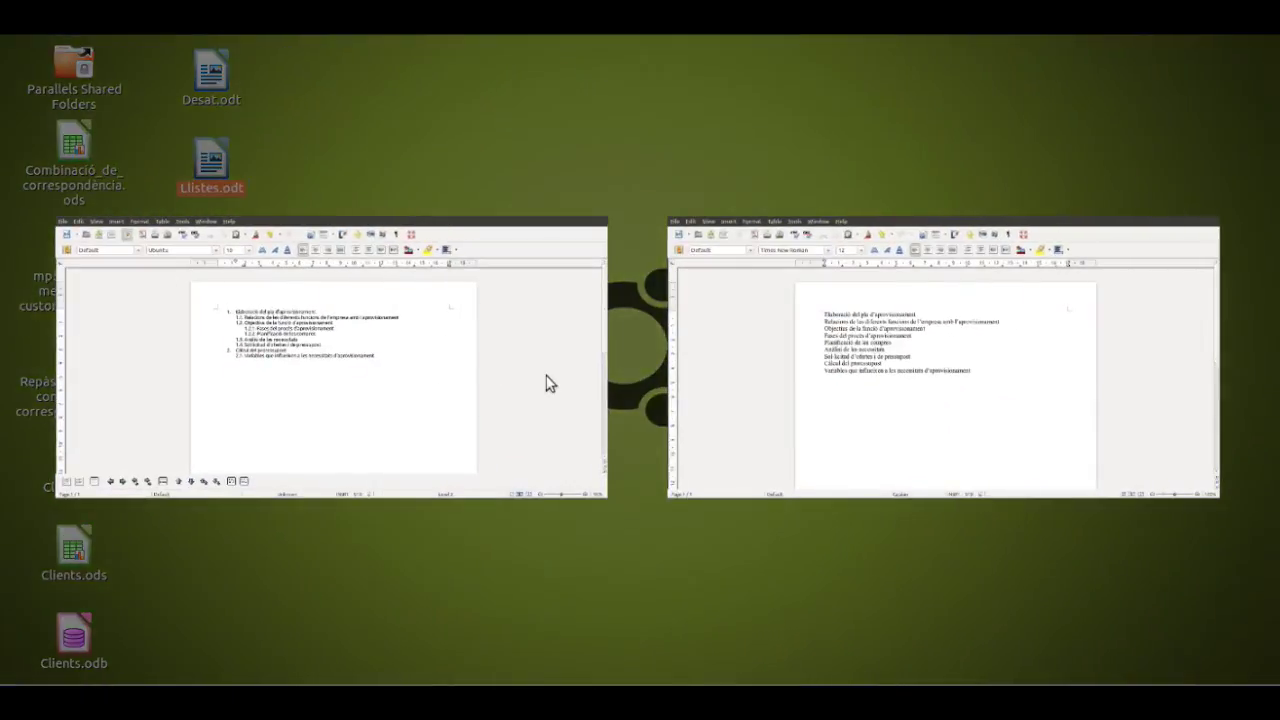
# In the other document, select the nine lines and set list level 1 to Bullet
pyautogui.click(795, 383)
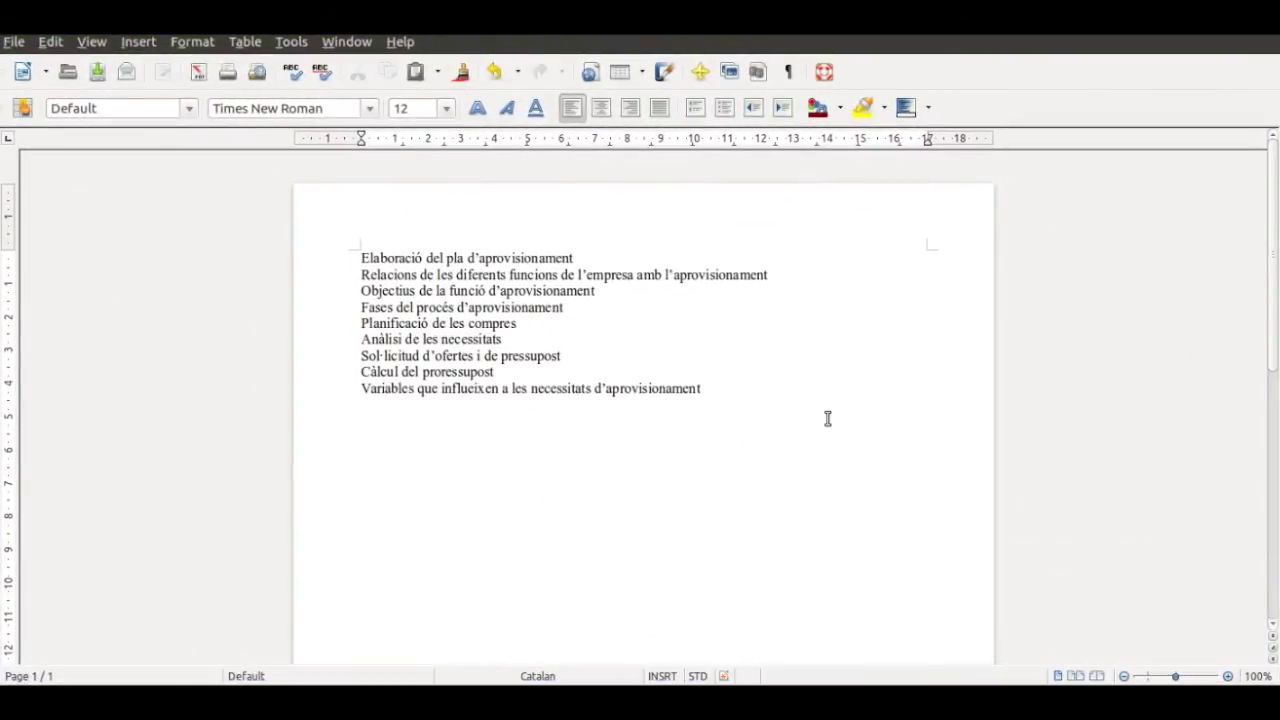
pyautogui.moveTo(361, 257); pyautogui.dragTo(728, 392)
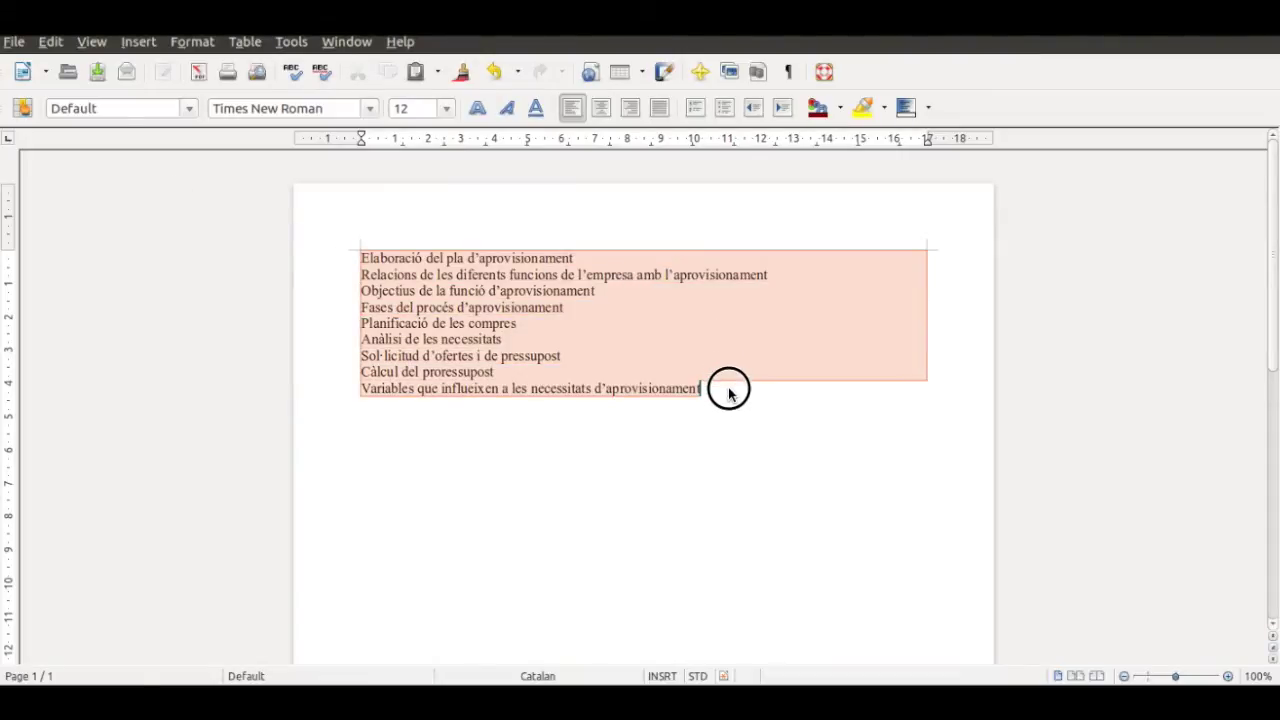
pyautogui.click(201, 42)
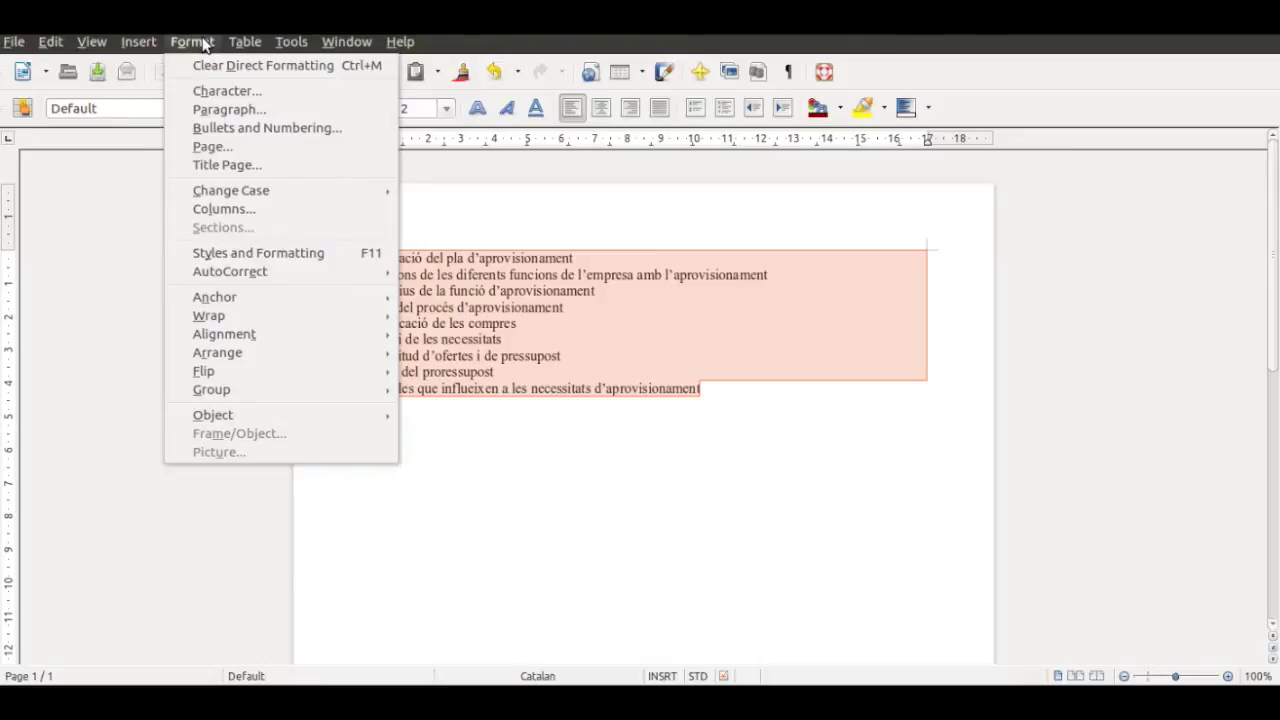
pyautogui.click(217, 128)
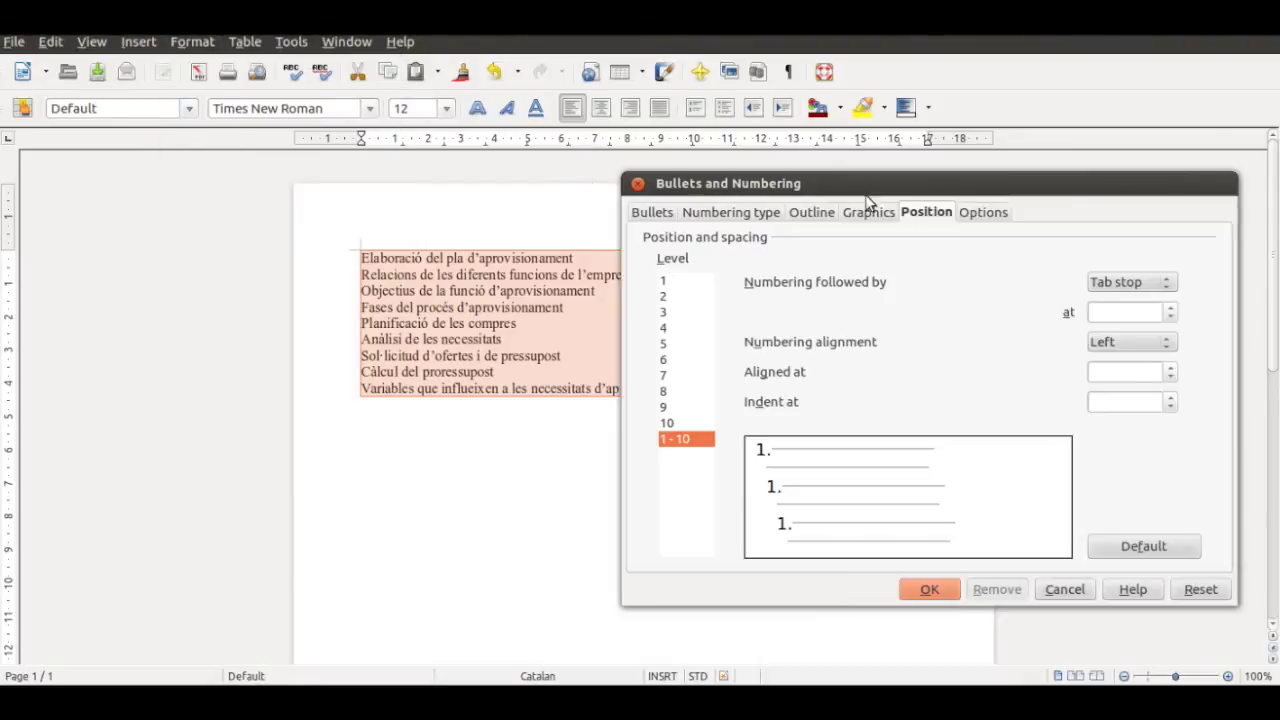
pyautogui.click(983, 212)
pyautogui.click(688, 281)
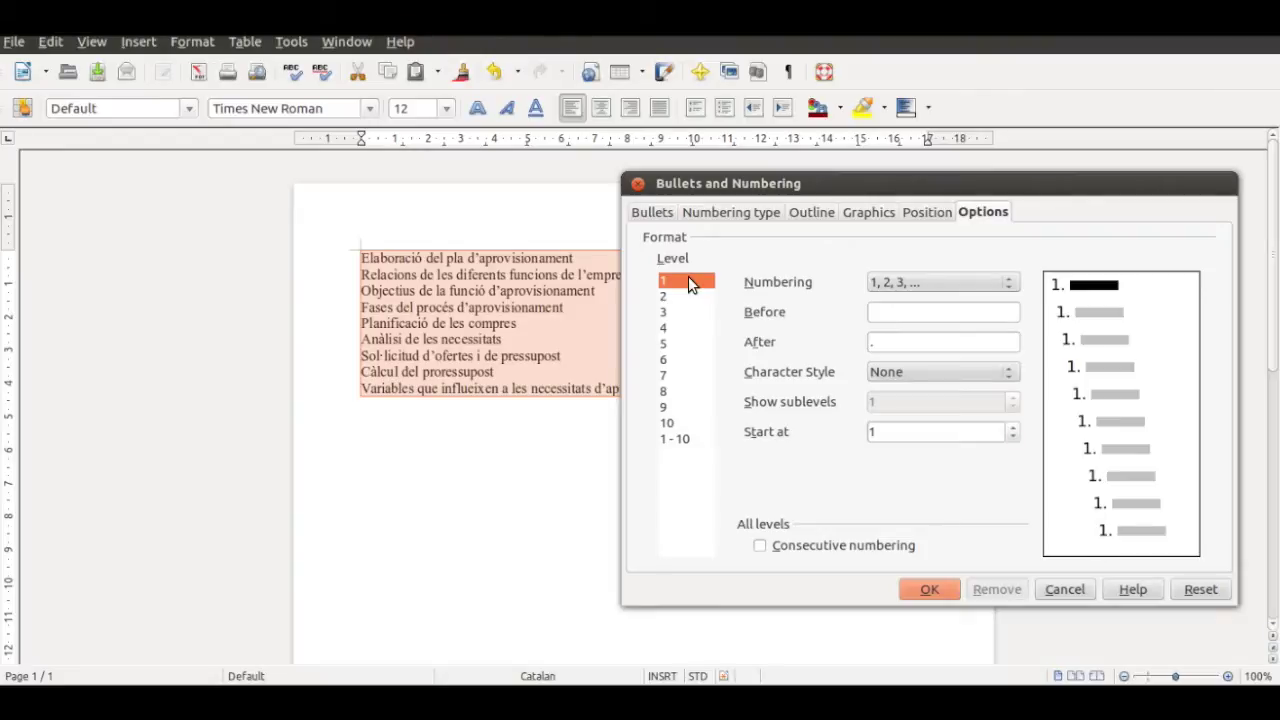
pyautogui.click(1011, 286)
pyautogui.scroll(-3, 975, 362)
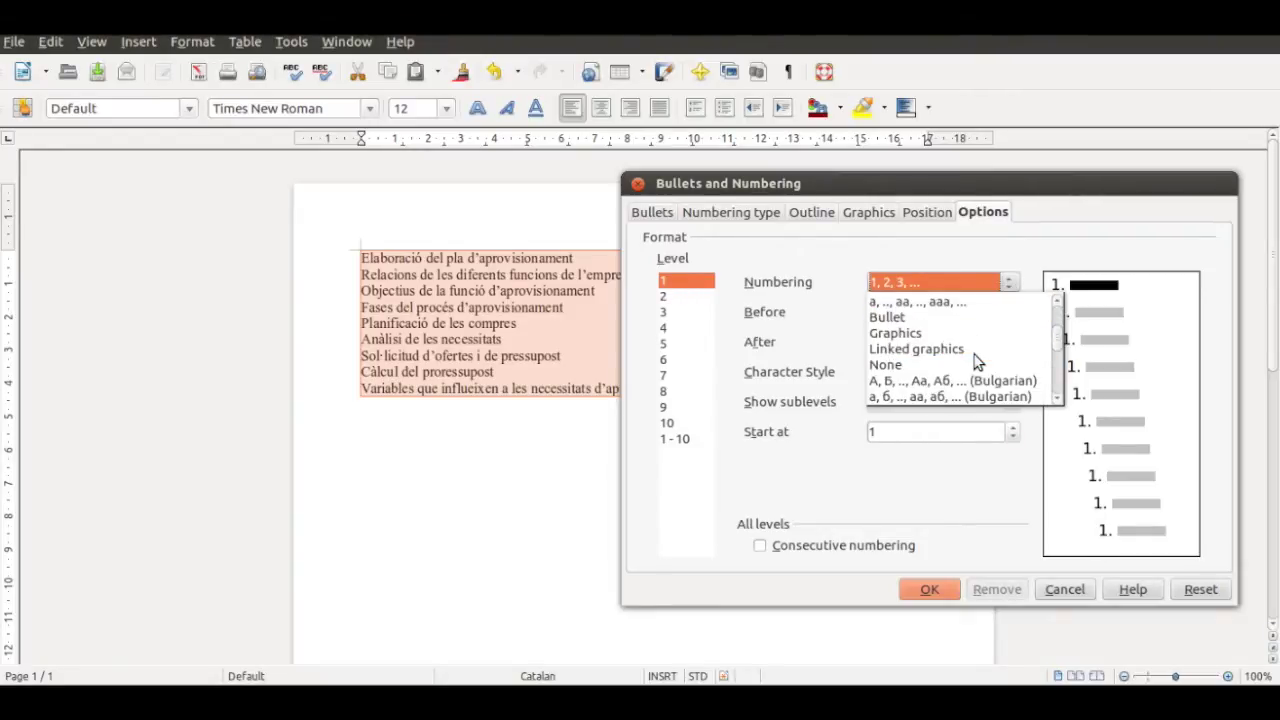
pyautogui.click(936, 318)
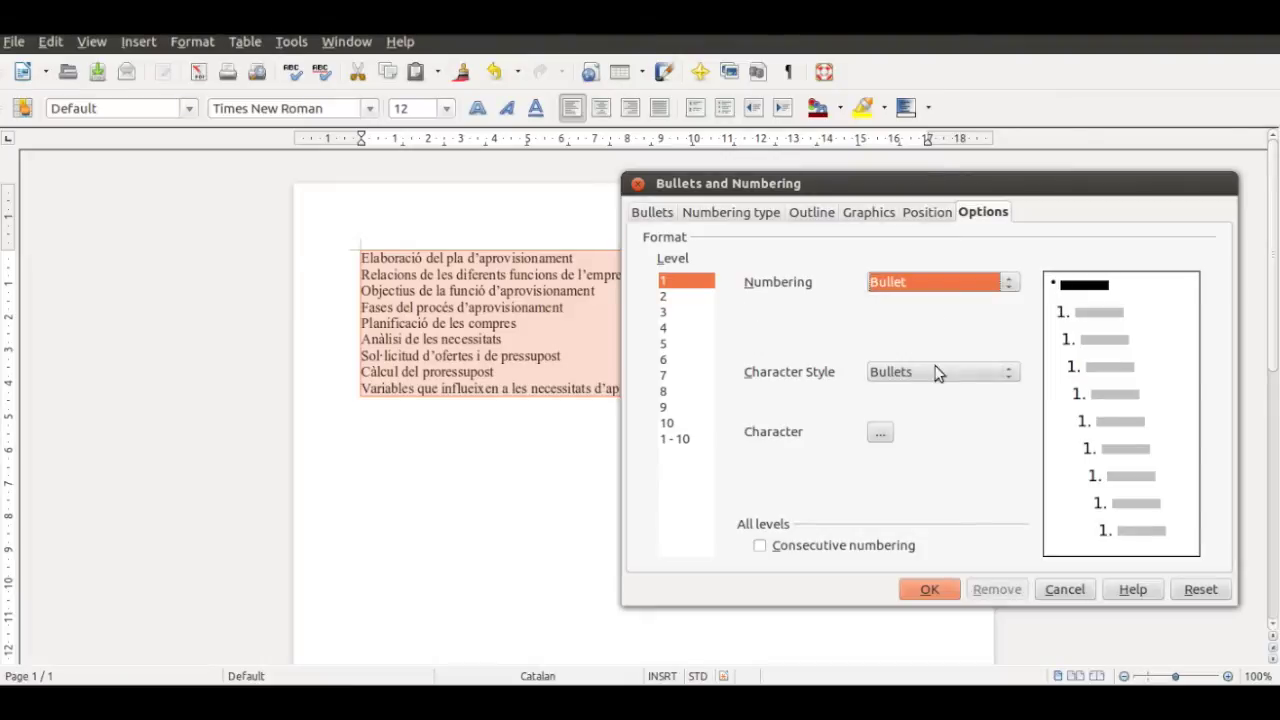
# Choose the ⇒ double arrow from the Symbol font as the level 1 bullet character
pyautogui.click(879, 435)
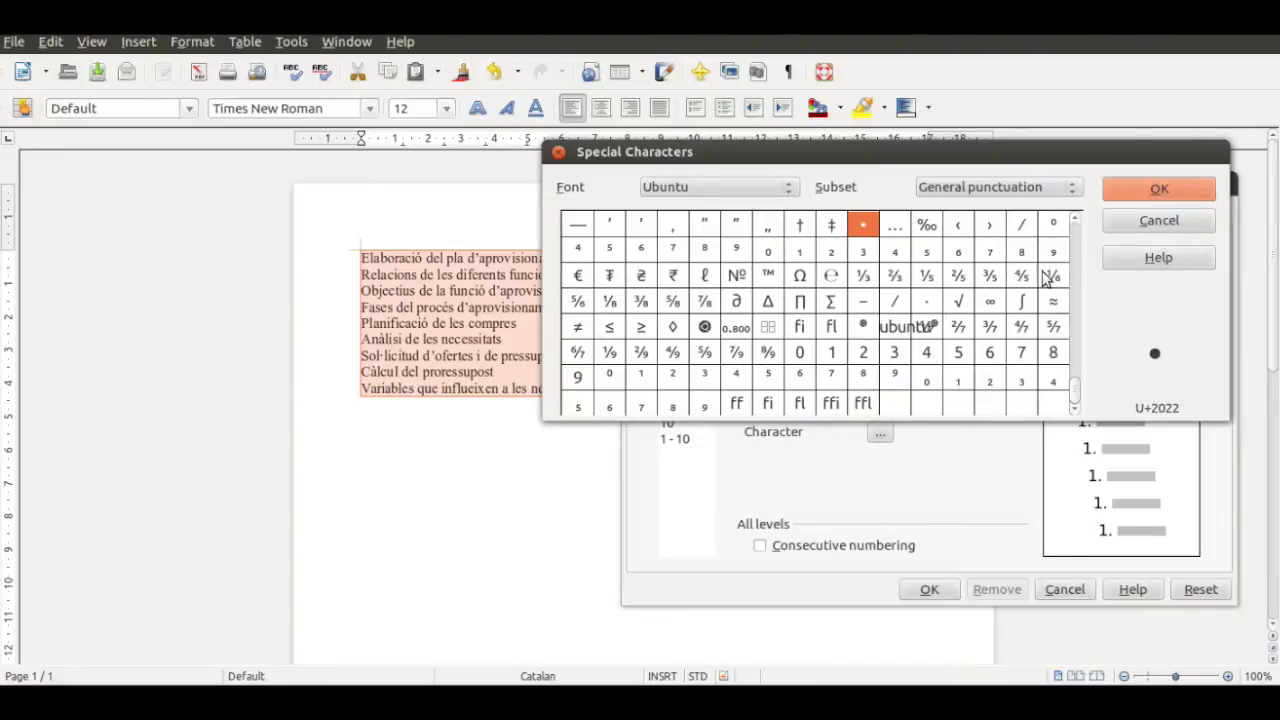
pyautogui.click(1073, 250)
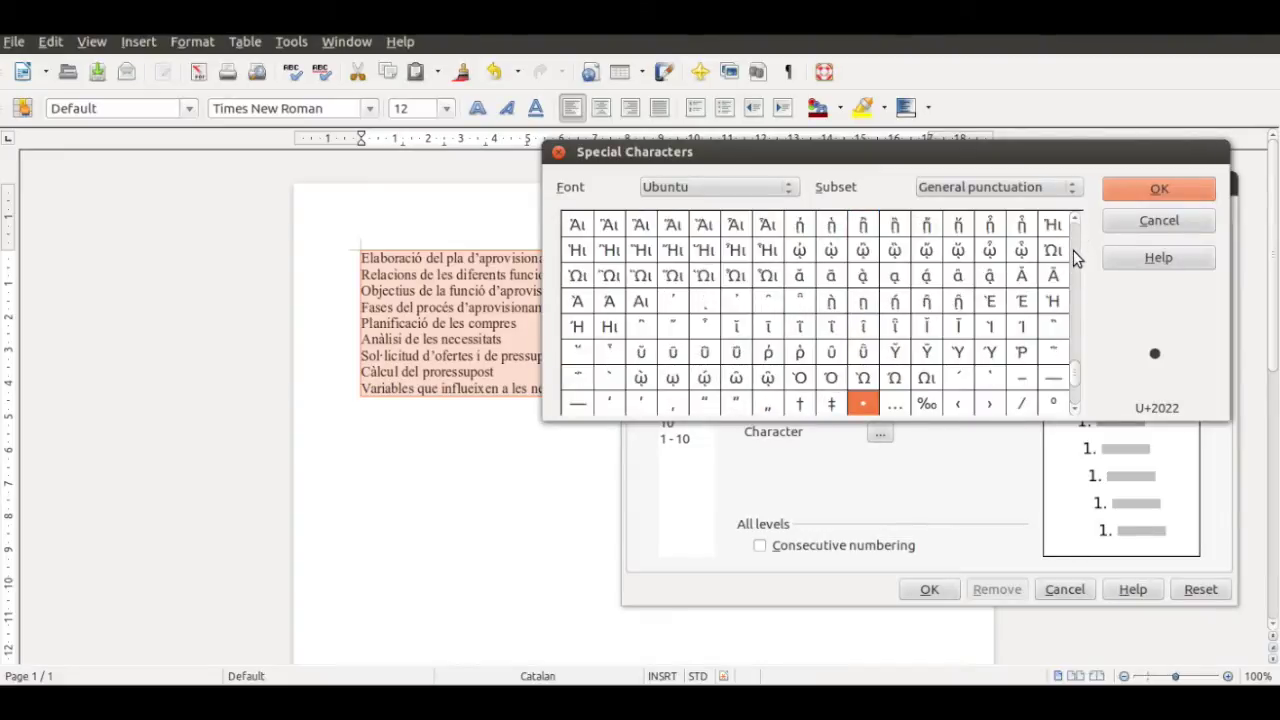
pyautogui.click(1074, 364)
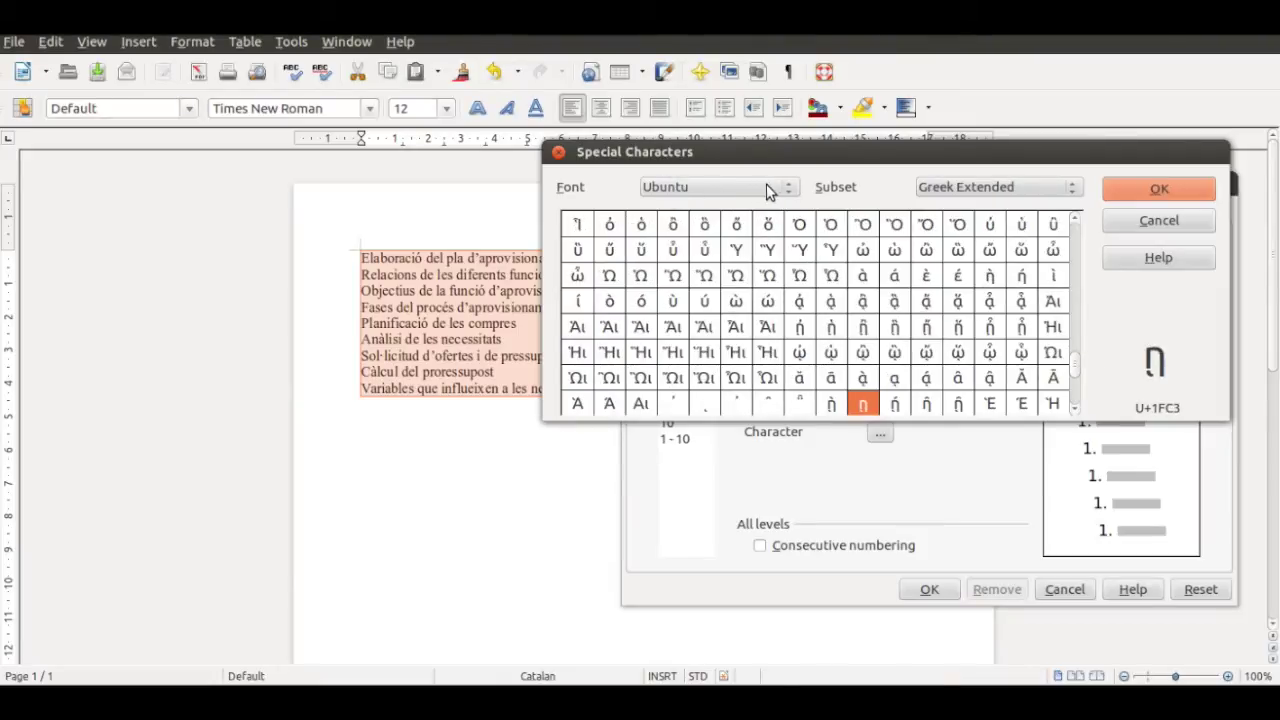
pyautogui.click(797, 188)
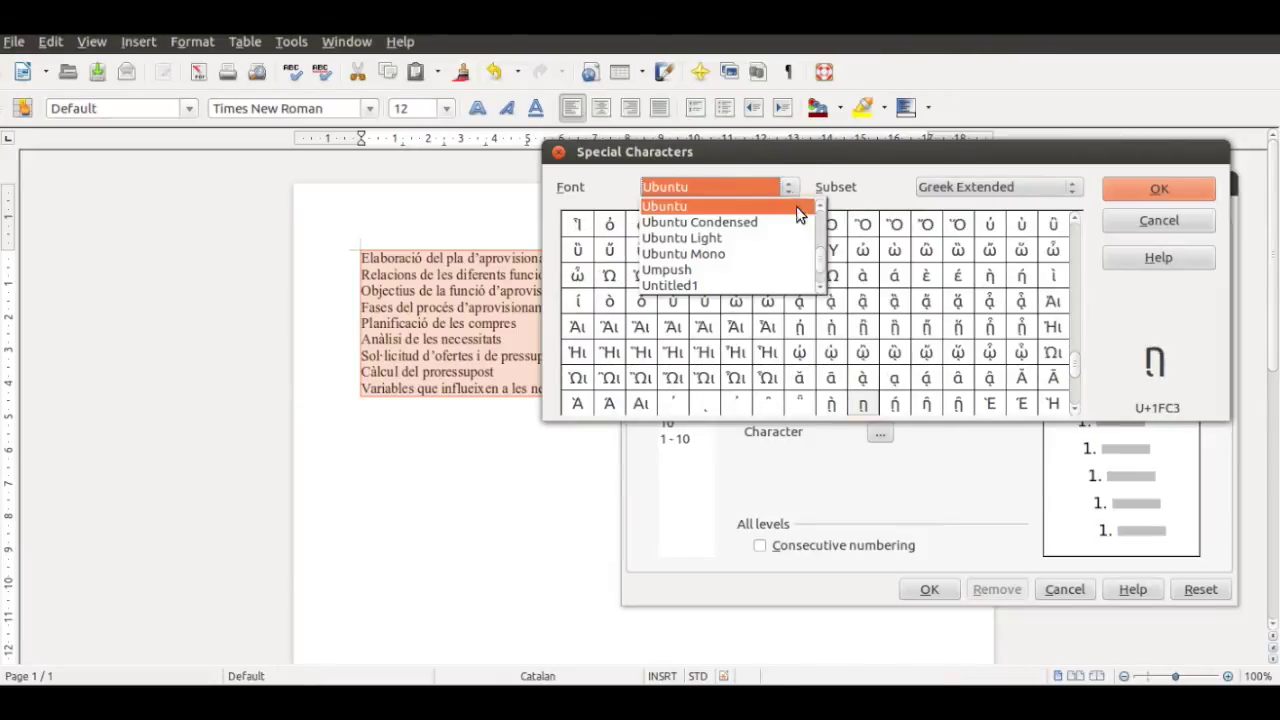
pyautogui.scroll(5, 823, 257)
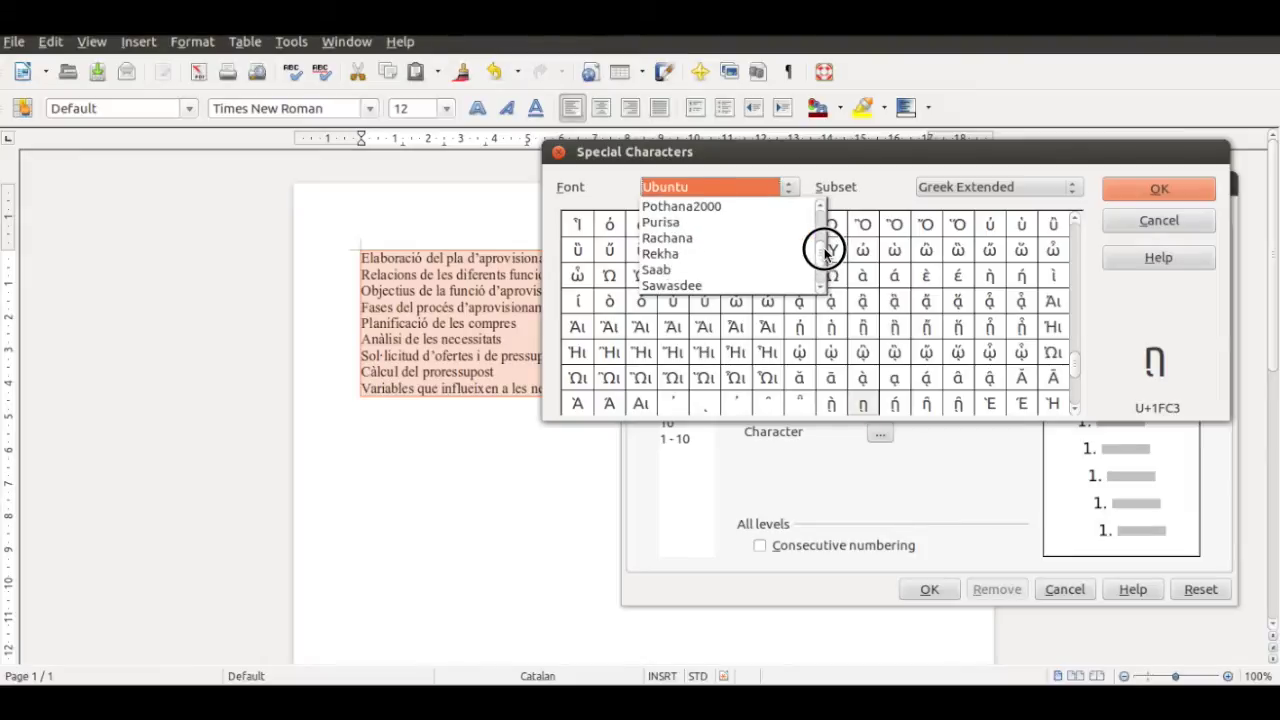
pyautogui.scroll(-2, 821, 250)
pyautogui.click(758, 253)
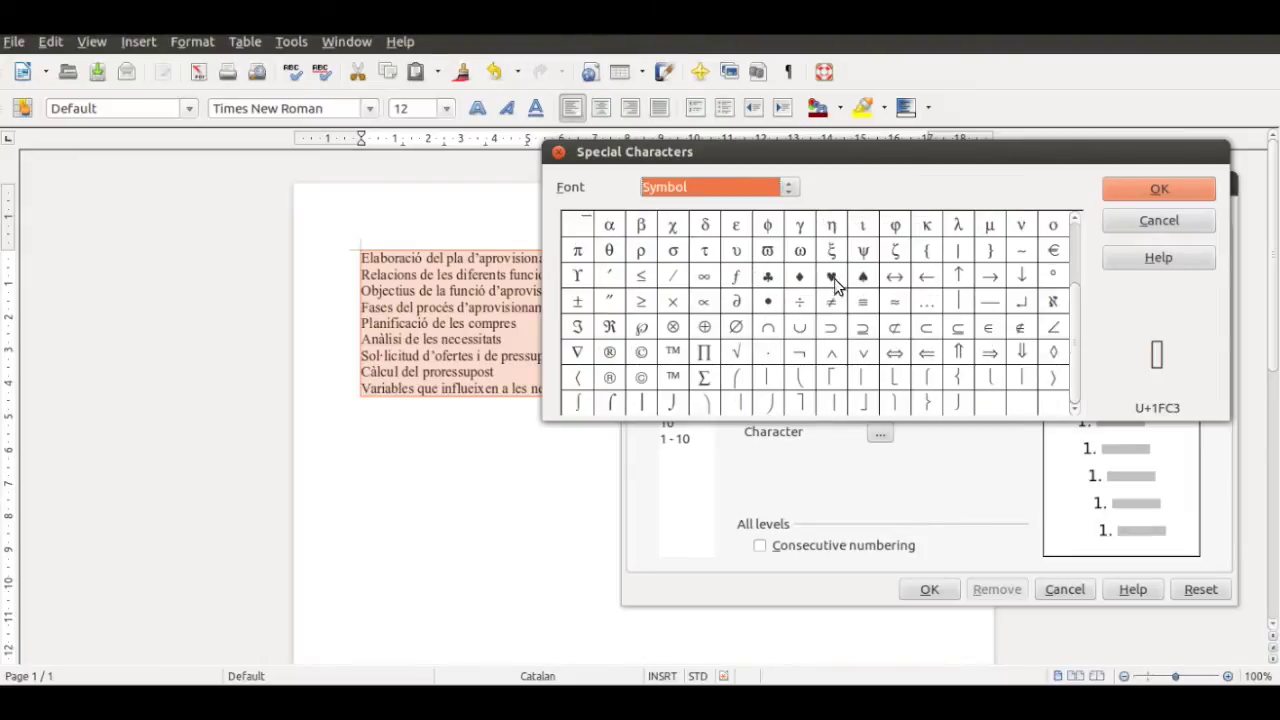
pyautogui.click(993, 353)
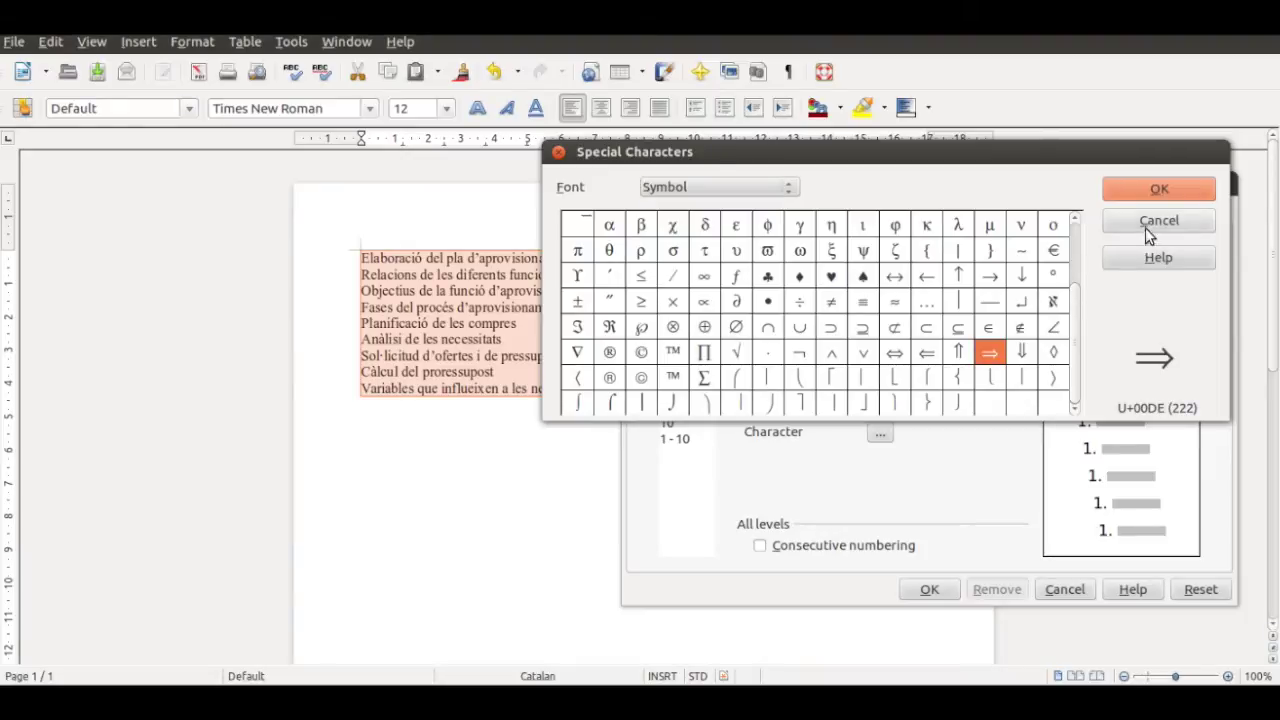
pyautogui.click(1160, 192)
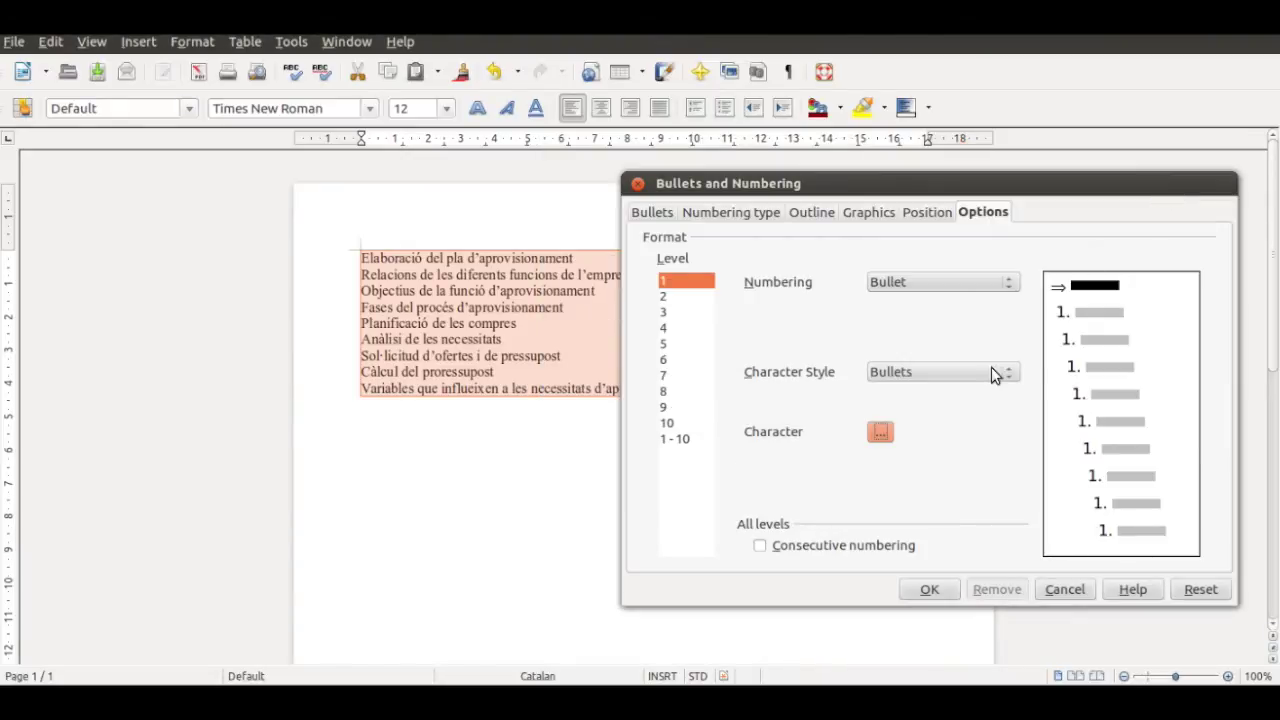
# Make level 2 a bullet using the small right-pointing arrow from the Webdings font
pyautogui.click(683, 297)
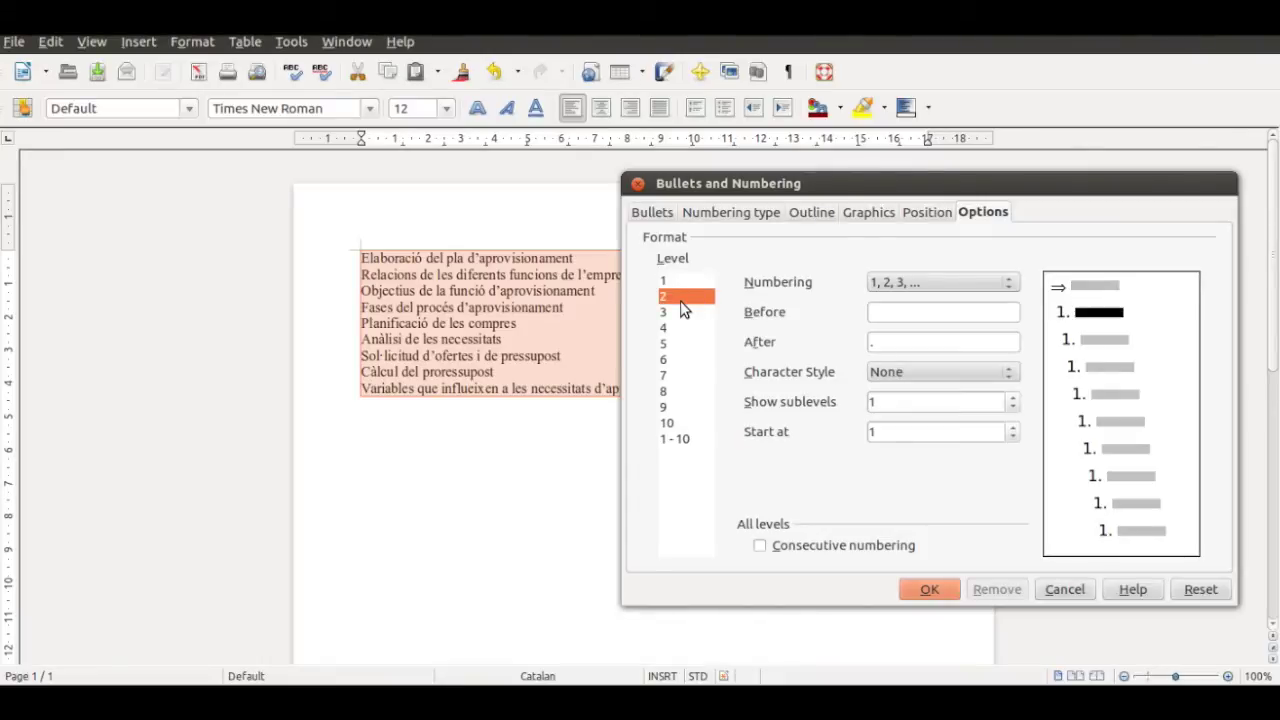
pyautogui.click(884, 285)
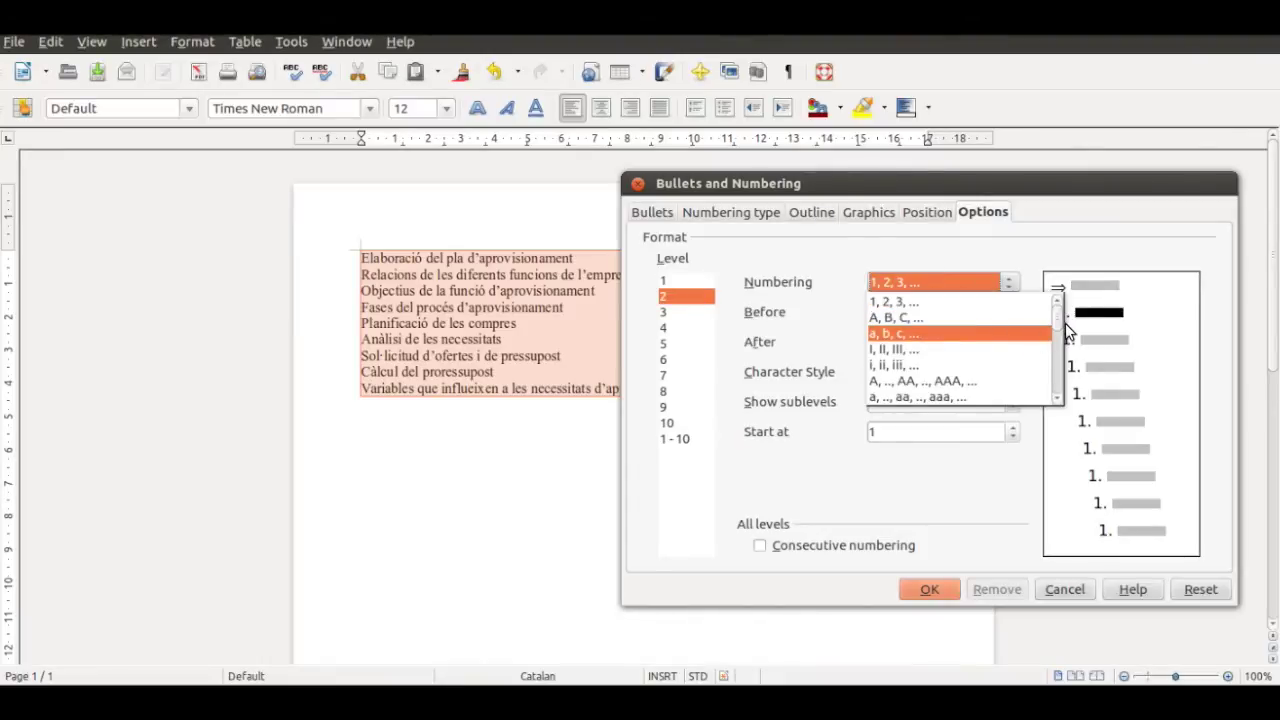
pyautogui.moveTo(1059, 322); pyautogui.dragTo(1060, 336)
pyautogui.click(990, 349)
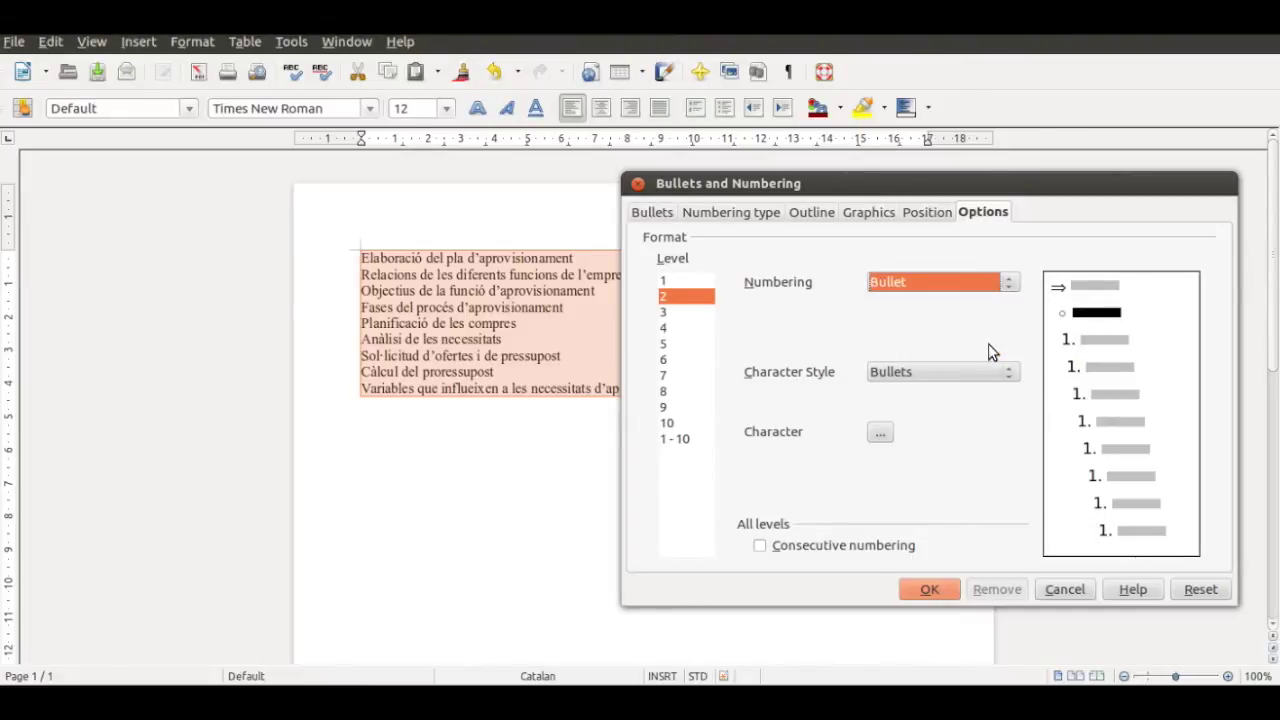
pyautogui.click(880, 432)
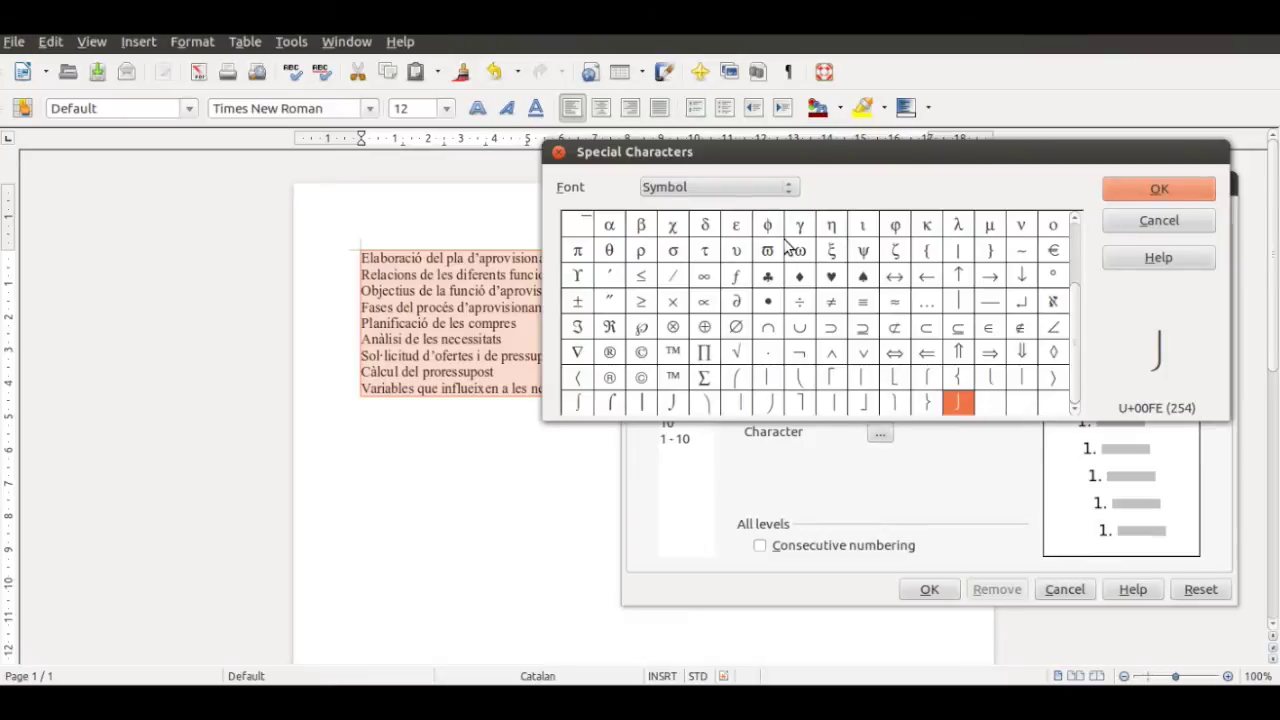
pyautogui.click(790, 188)
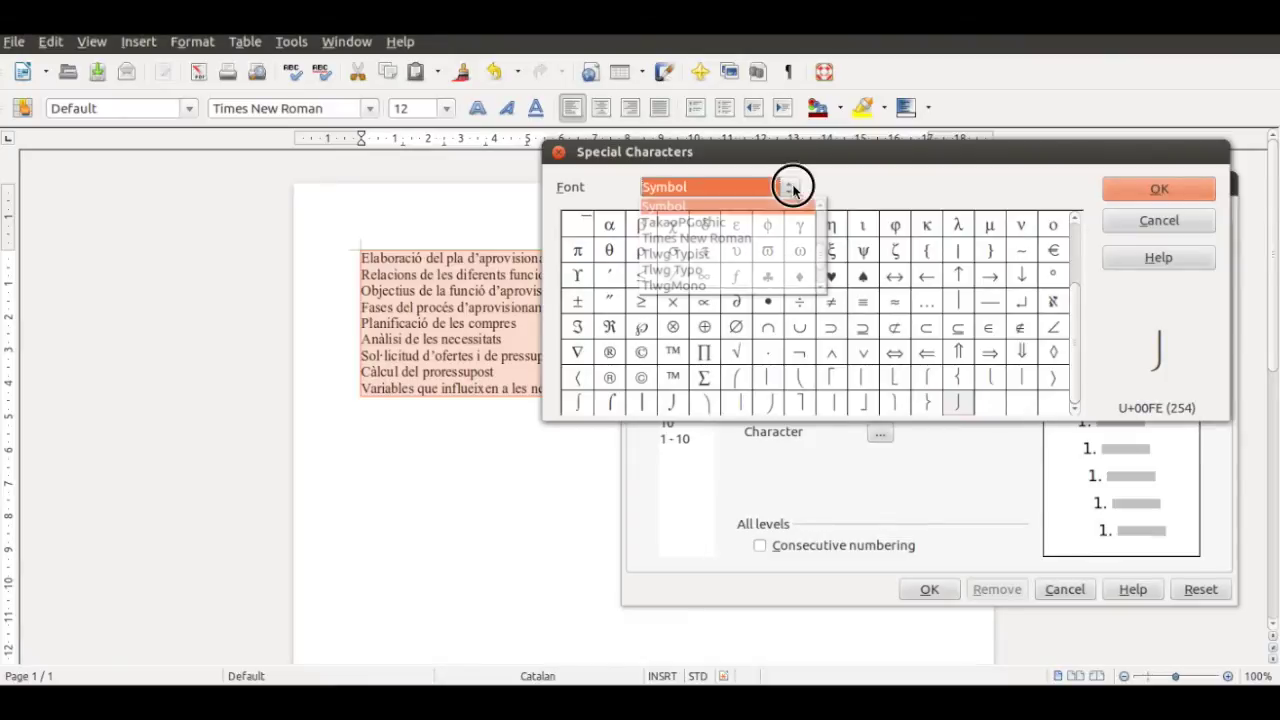
pyautogui.click(820, 258)
pyautogui.moveTo(821, 262); pyautogui.dragTo(821, 267)
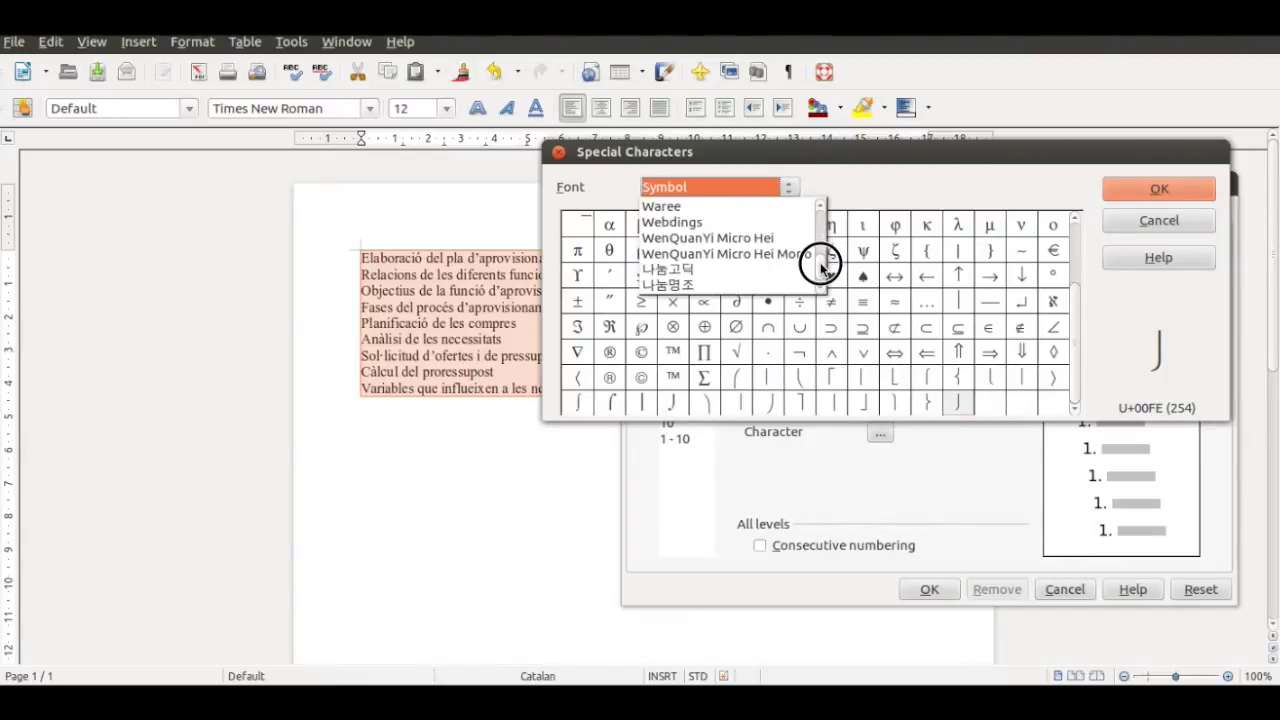
pyautogui.click(779, 222)
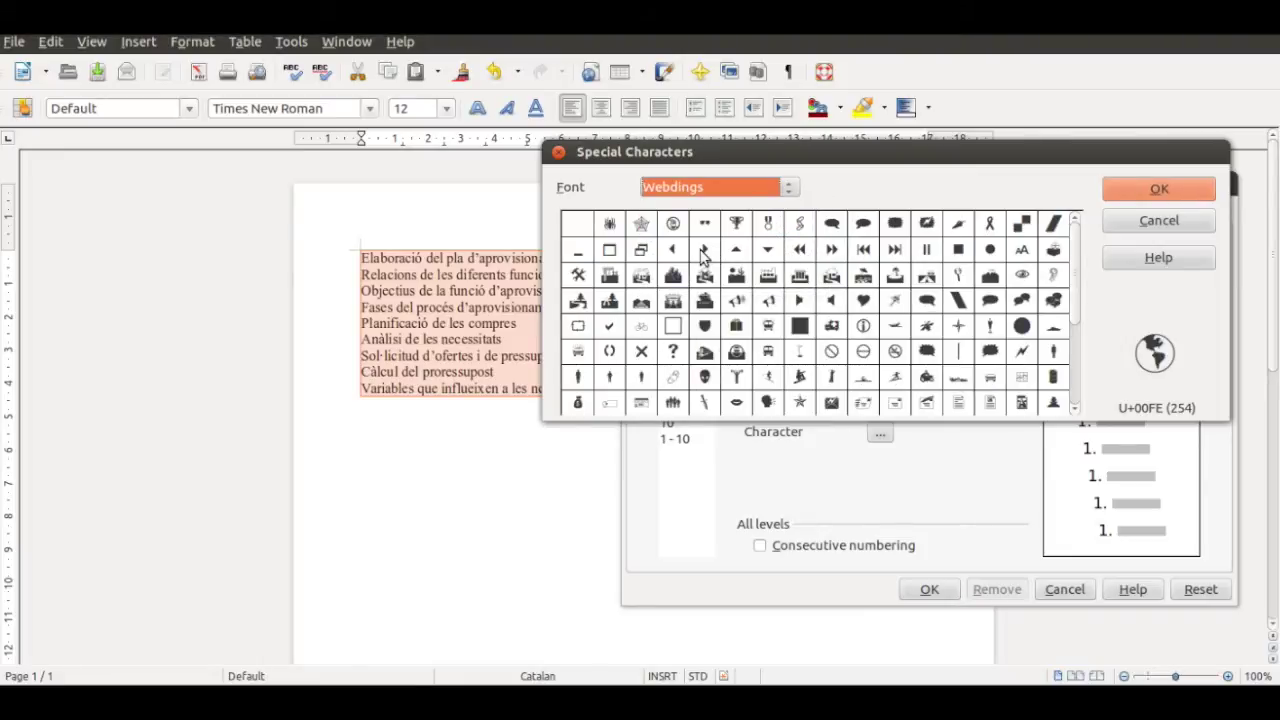
pyautogui.click(703, 252)
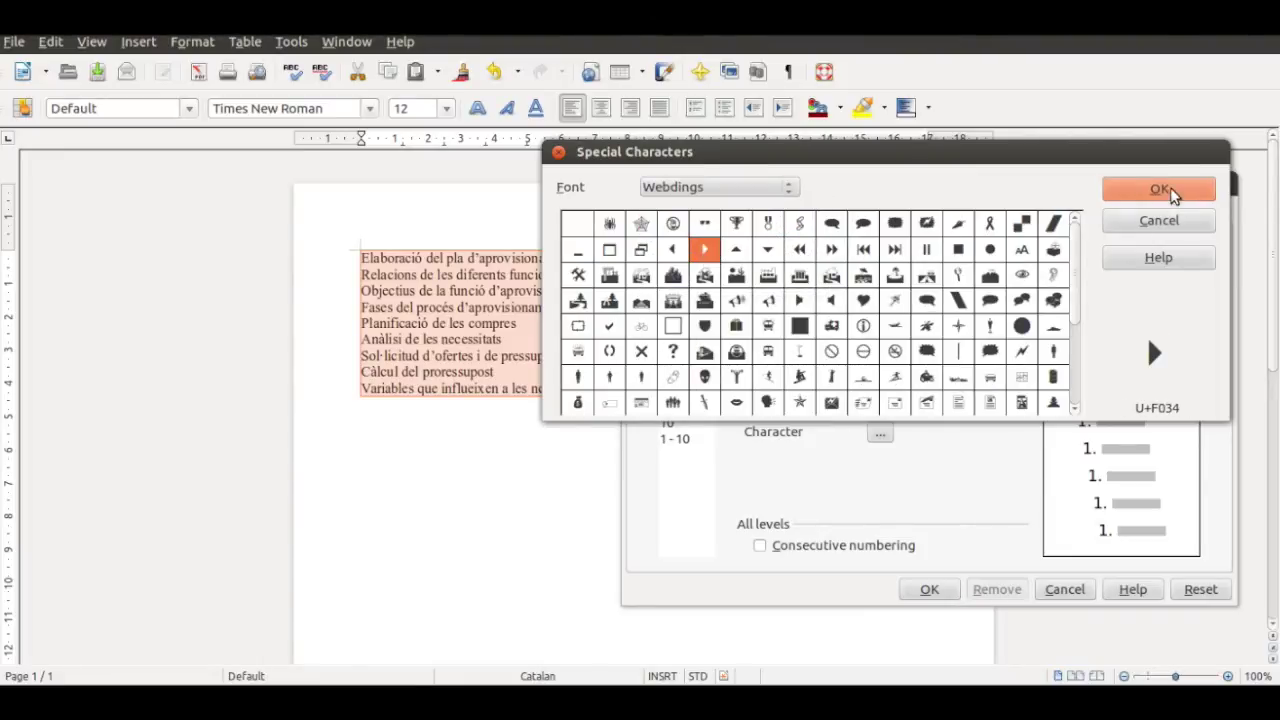
pyautogui.click(1166, 190)
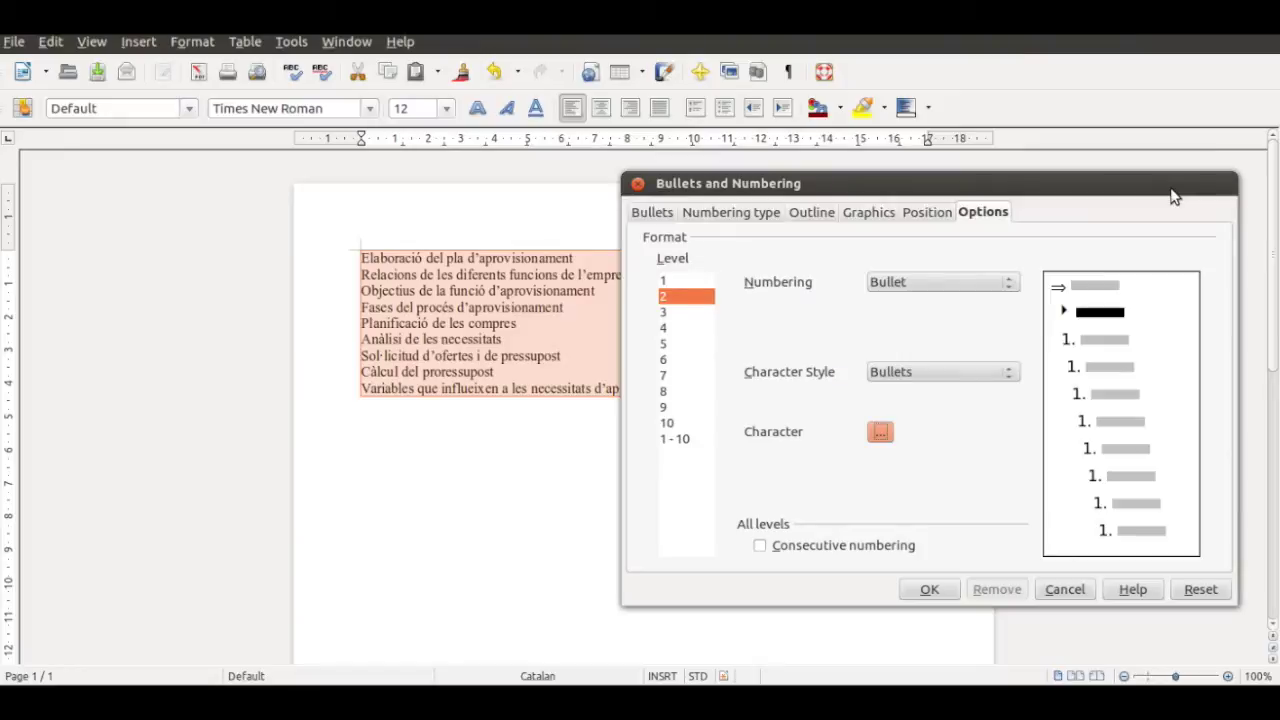
# Review the level 1 and level 2 bullets and apply them to the list
pyautogui.click(686, 281)
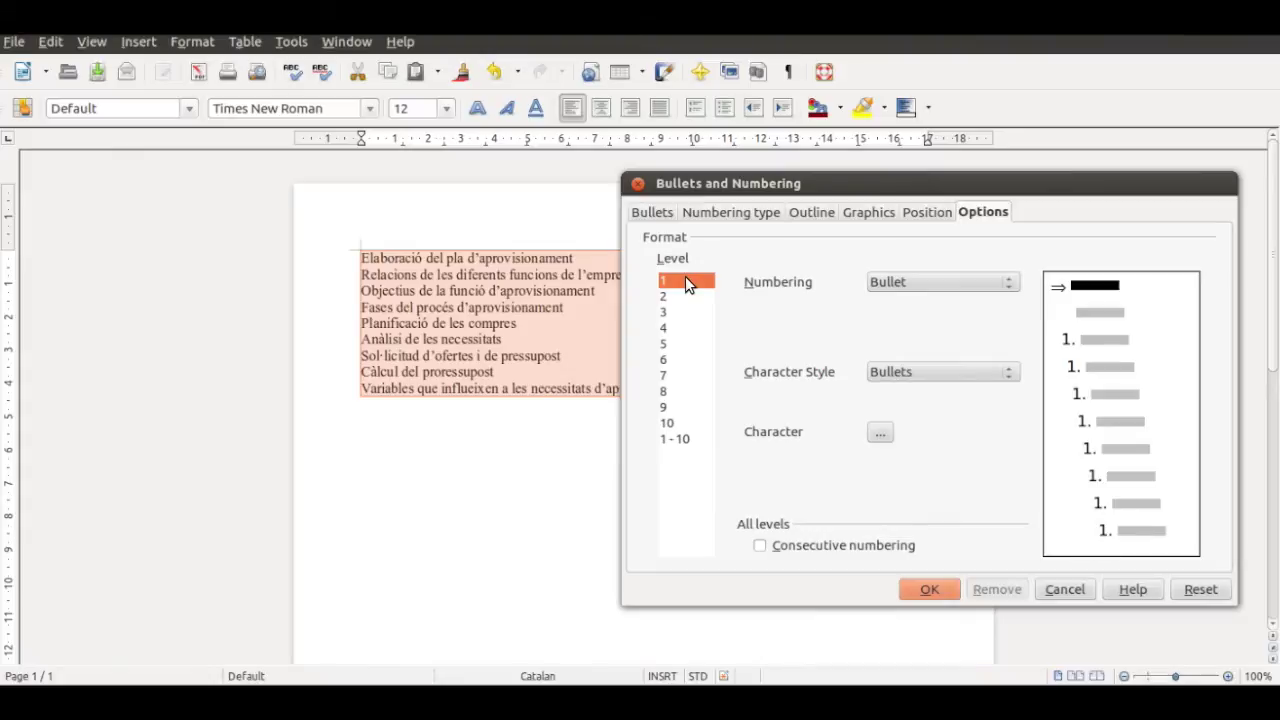
pyautogui.click(674, 298)
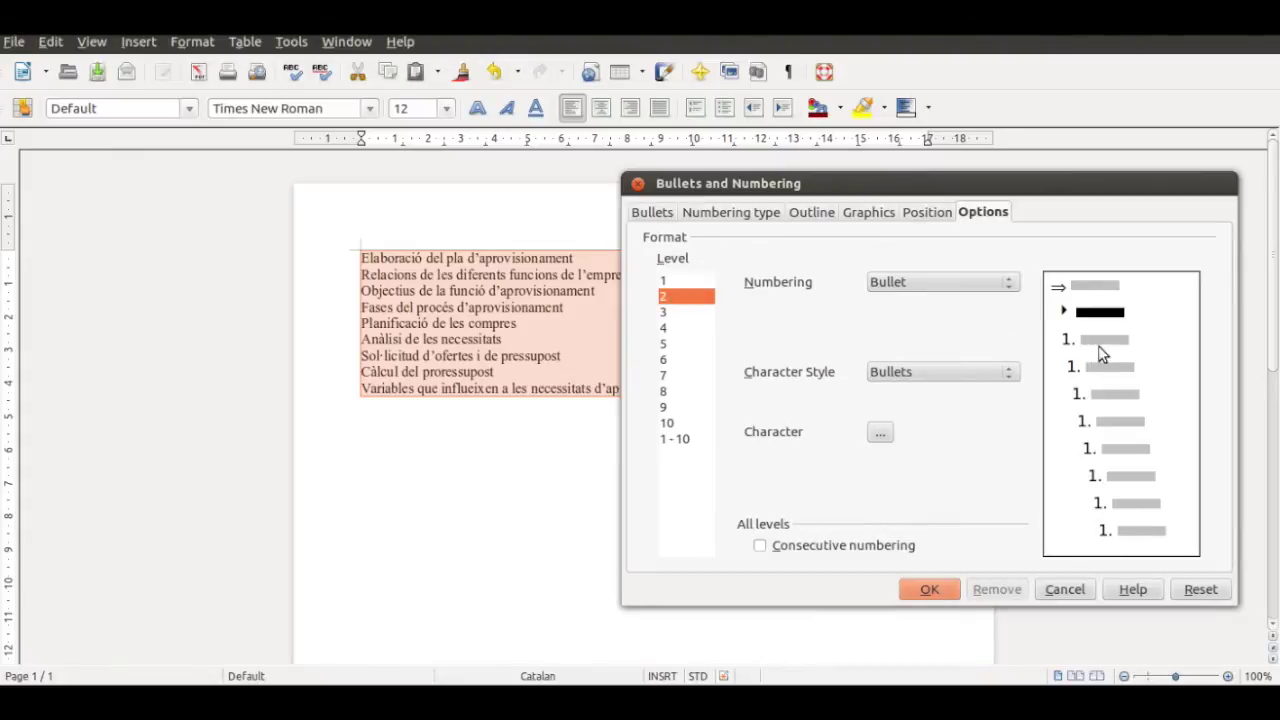
pyautogui.click(929, 590)
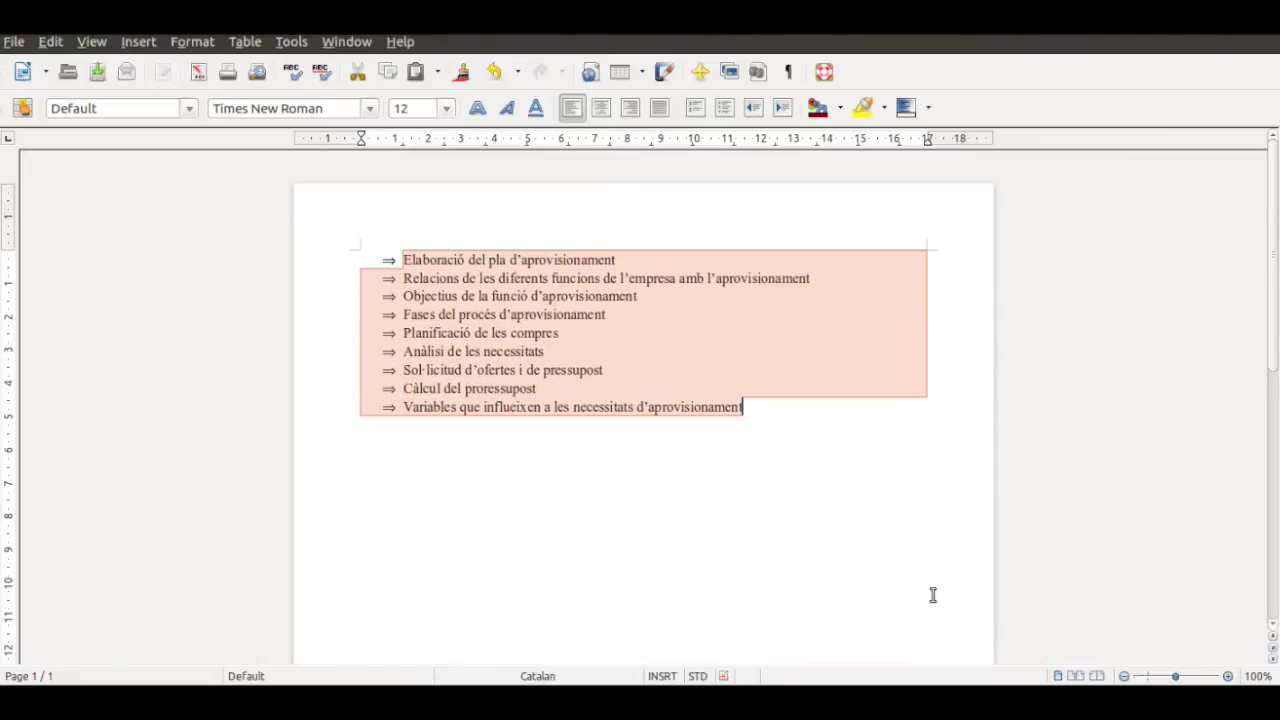
# Demote Relacions, Objectius, Planificació, Anàlisi, Sol·licitud and Variables to level 2 sub-items
pyautogui.click(640, 449)
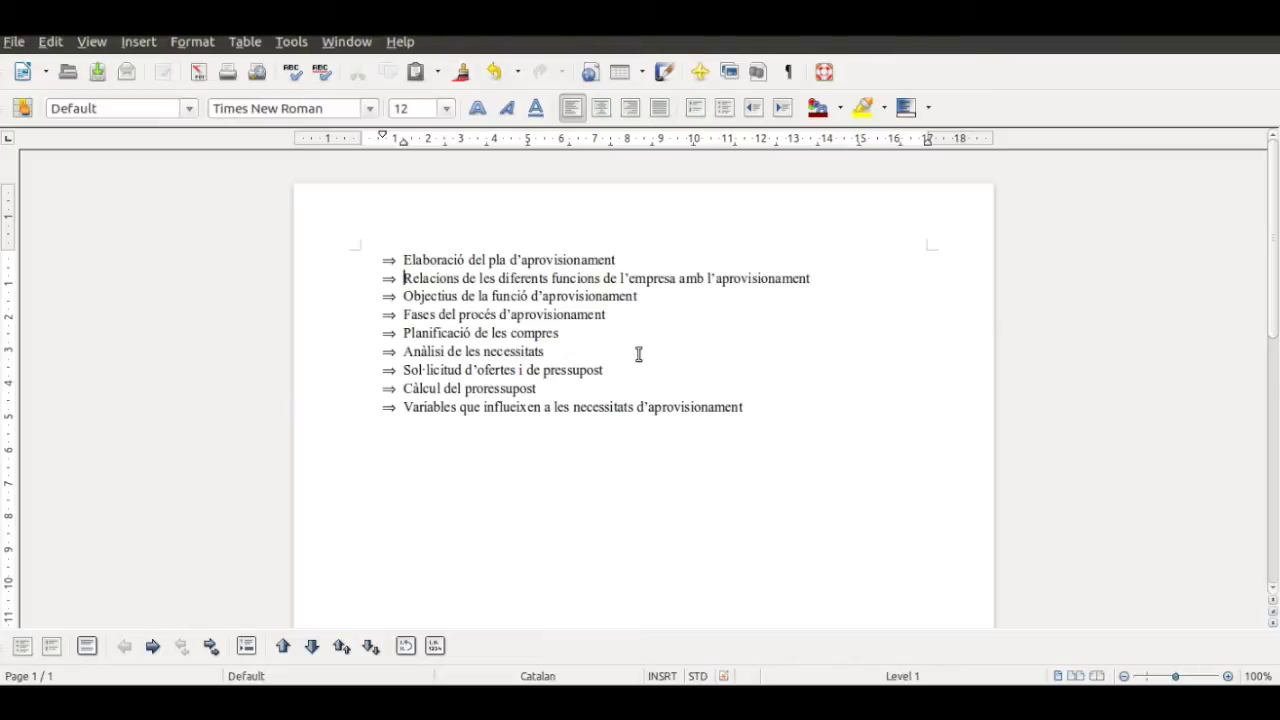
pyautogui.press('Tab')
pyautogui.click(397, 293)
pyautogui.press('Tab')
pyautogui.click(396, 330)
pyautogui.press('Tab')
pyautogui.click(396, 345)
pyautogui.press('Tab')
pyautogui.click(394, 363)
pyautogui.press('Tab')
pyautogui.click(397, 397)
pyautogui.press('Tab')
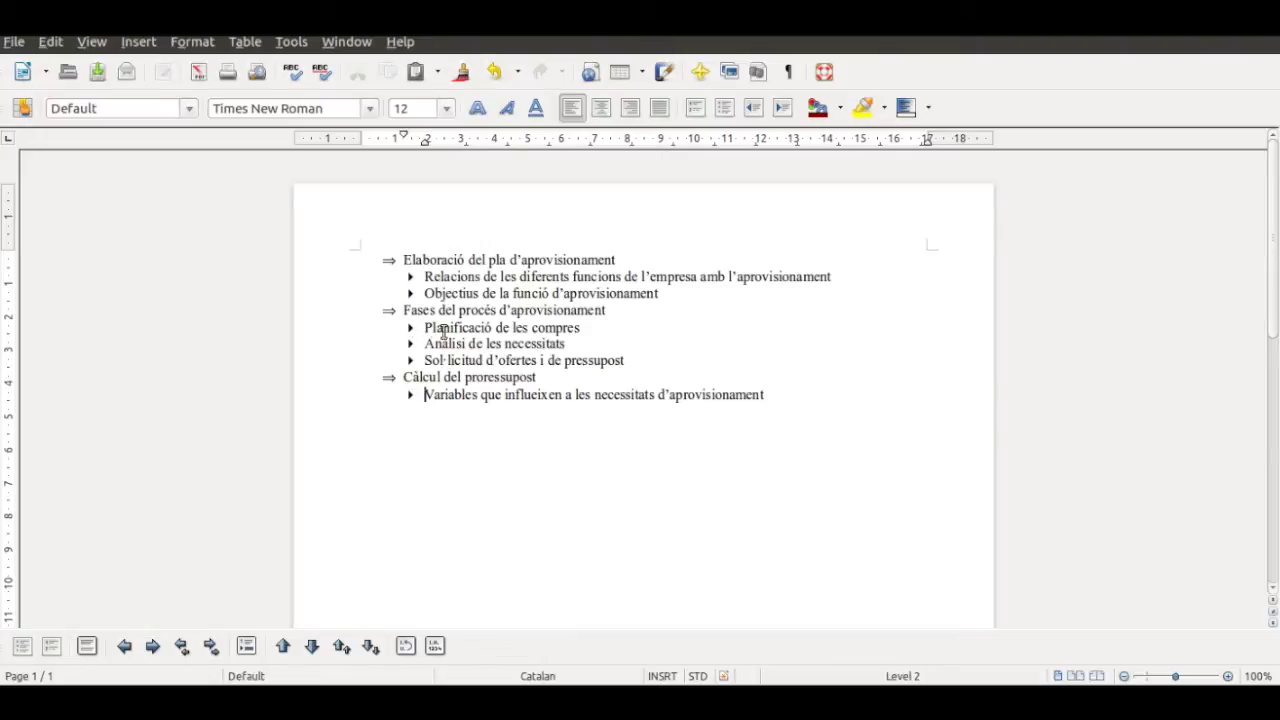
pyautogui.moveTo(766, 396); pyautogui.dragTo(395, 265)
# Inspect the bullet position and spacing settings for list levels 1 and 2
pyautogui.click(192, 41)
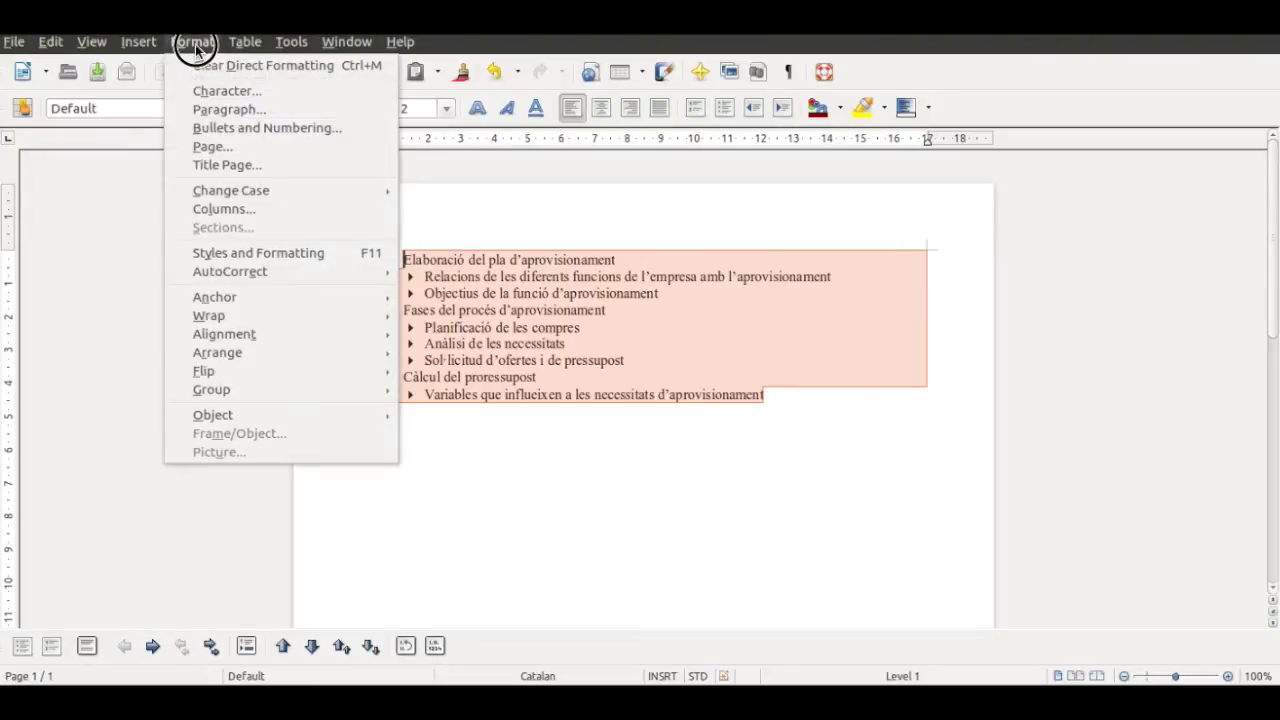
pyautogui.click(200, 127)
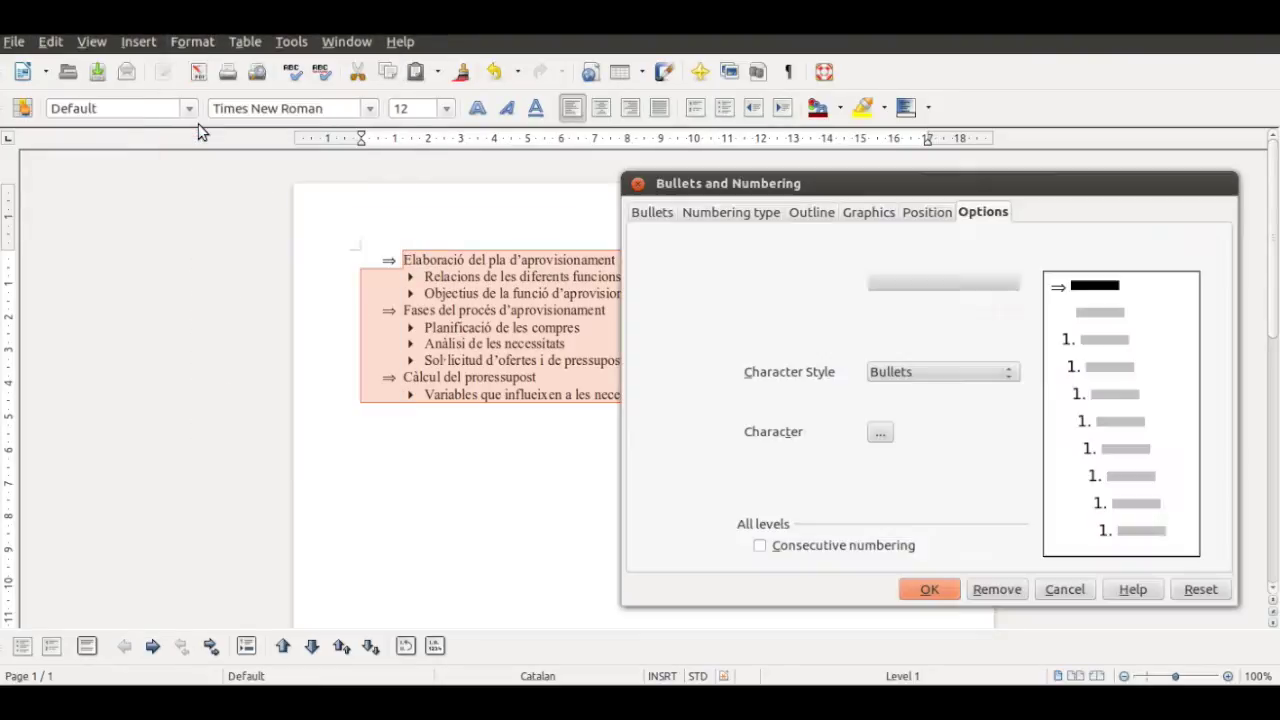
pyautogui.click(923, 222)
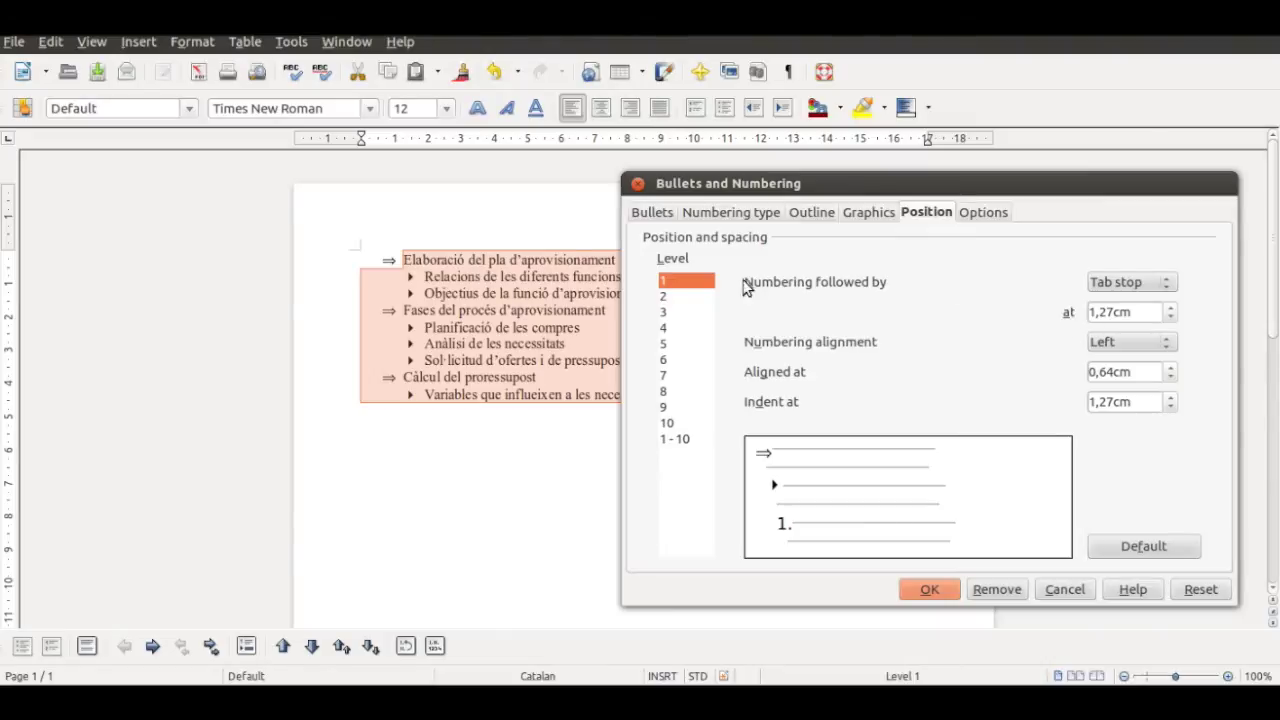
pyautogui.click(672, 296)
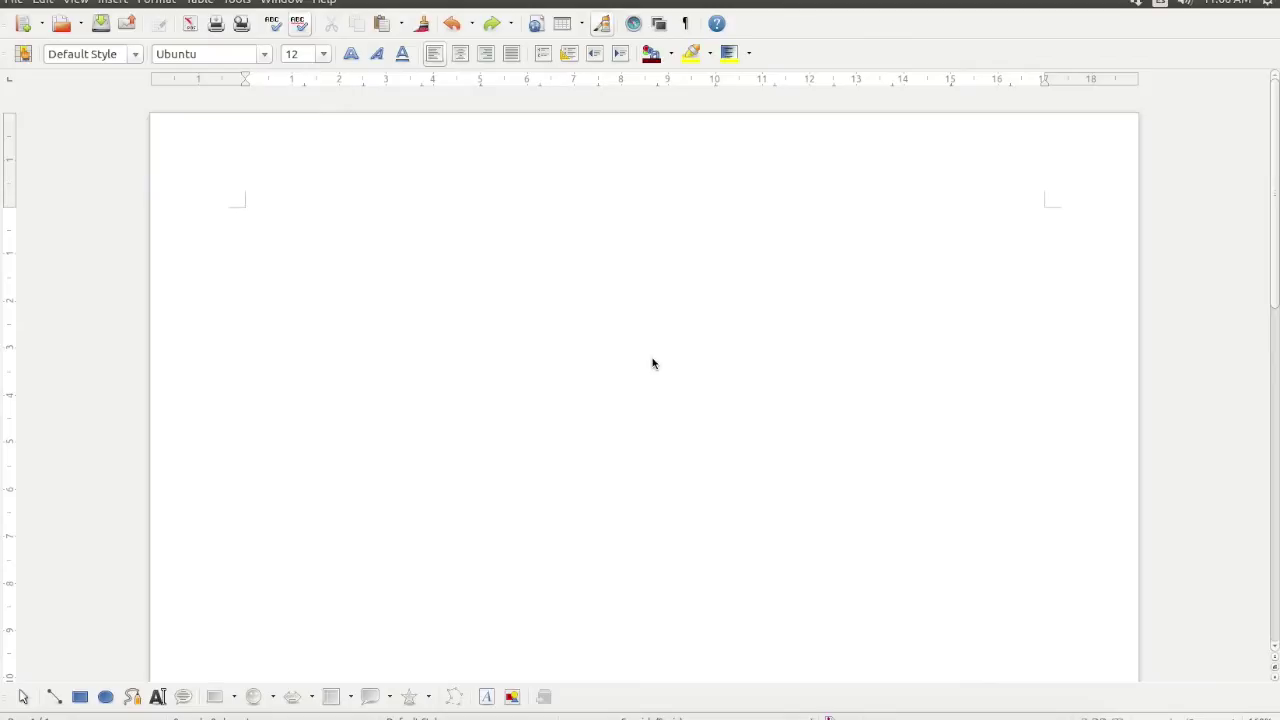
# Insert a 4-column, 6-row table at the top of the blank page
pyautogui.click(288, 237)
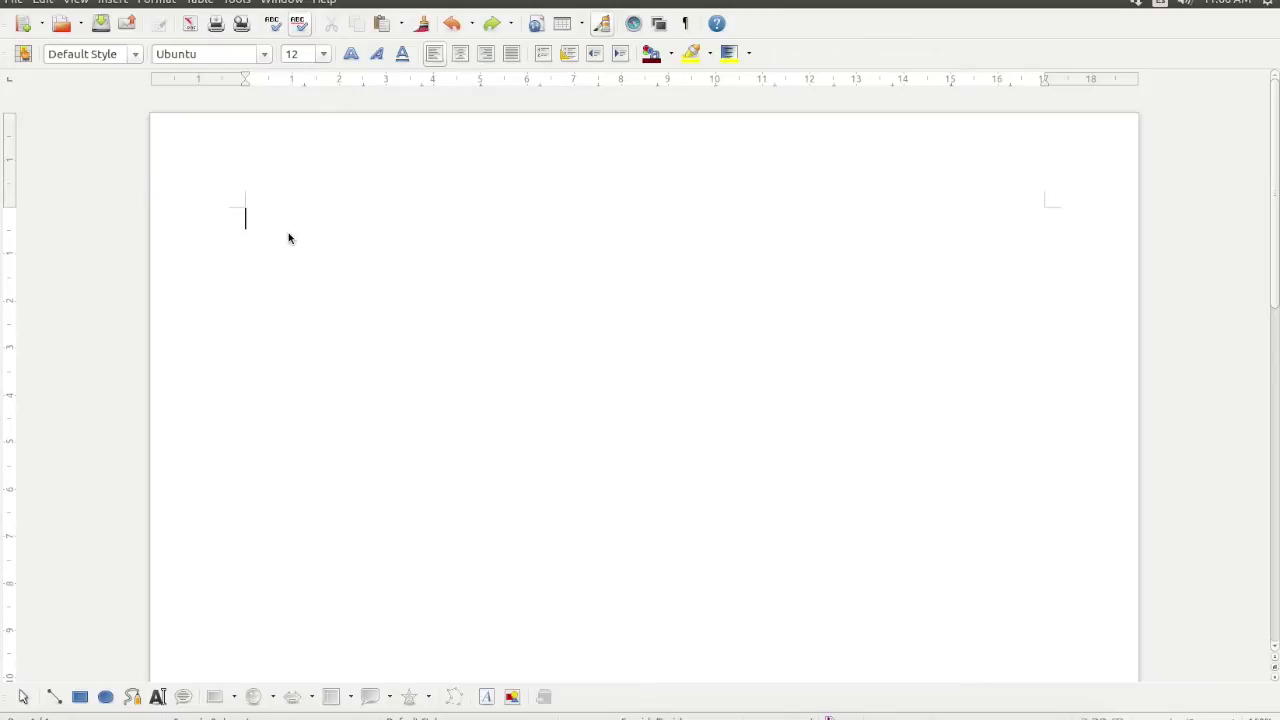
pyautogui.click(206, 5)
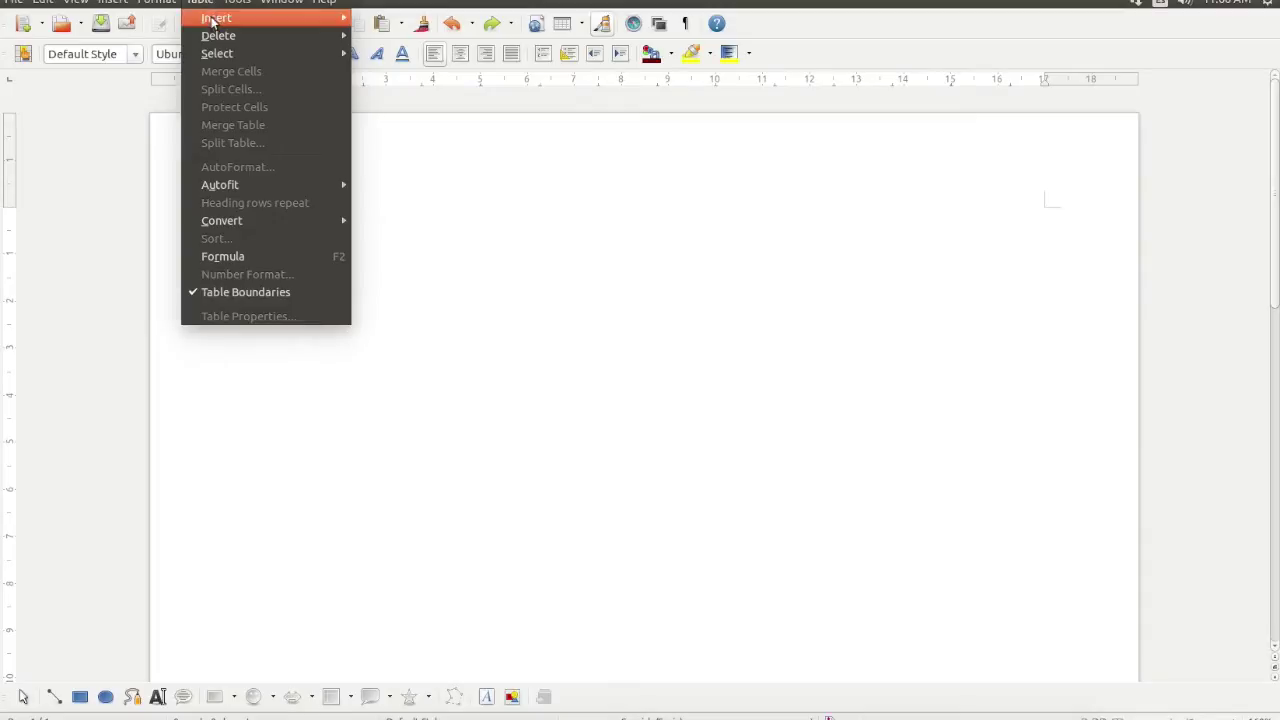
pyautogui.moveTo(214, 22)
pyautogui.click(422, 26)
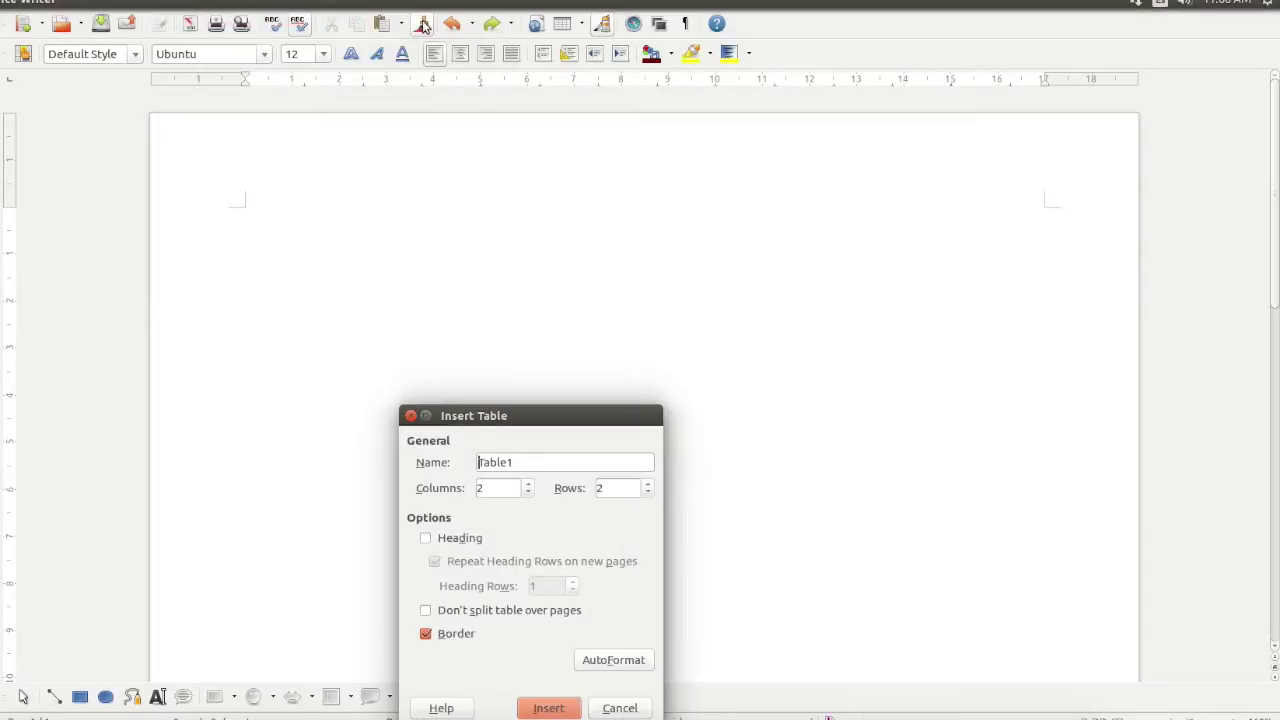
pyautogui.moveTo(531, 423); pyautogui.dragTo(548, 320)
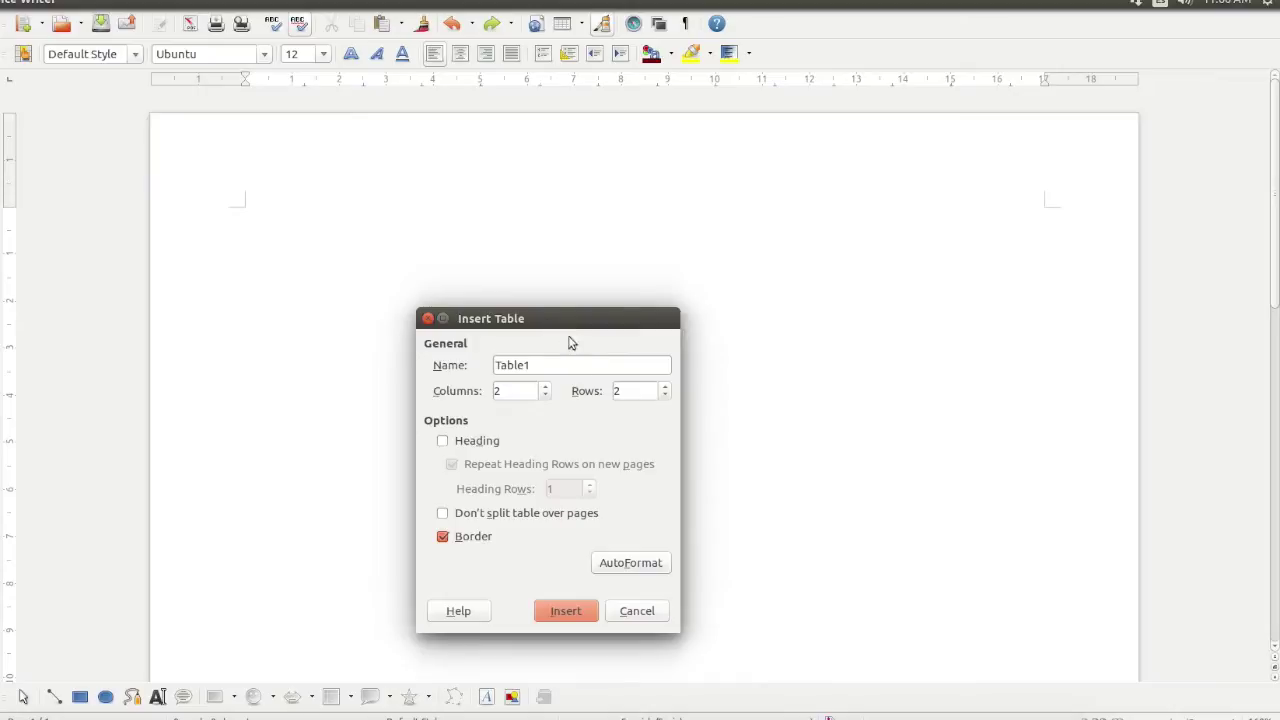
pyautogui.click(545, 388)
pyautogui.click(545, 388)
pyautogui.click(665, 387)
pyautogui.click(665, 387)
pyautogui.click(579, 616)
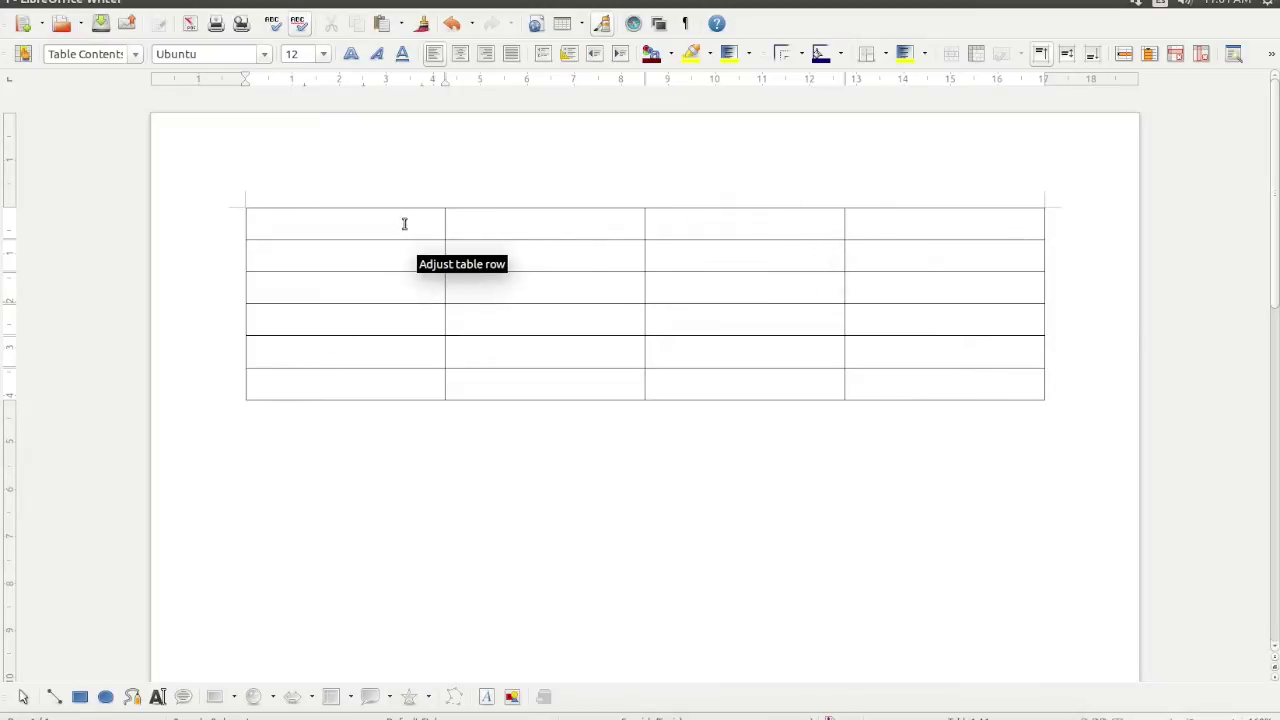
# Merge the four cells of the table's top row into a single cell
pyautogui.moveTo(404, 222); pyautogui.dragTo(930, 231)
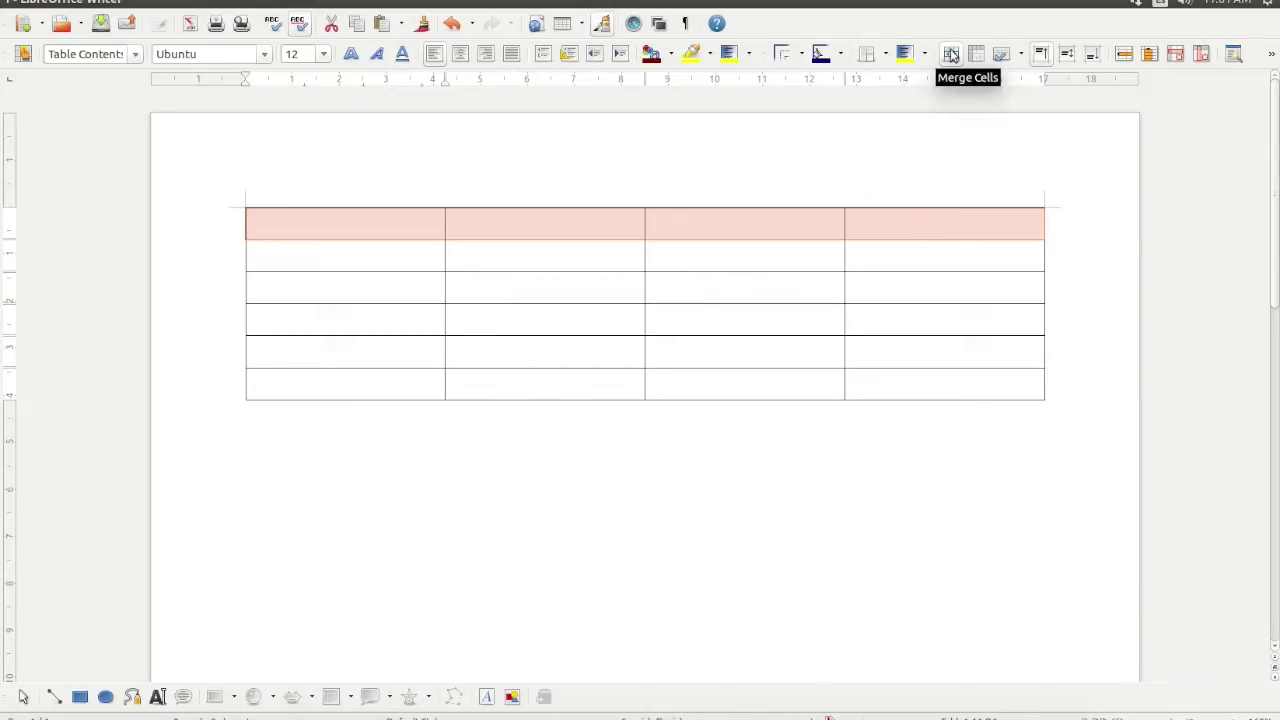
pyautogui.click(204, 2)
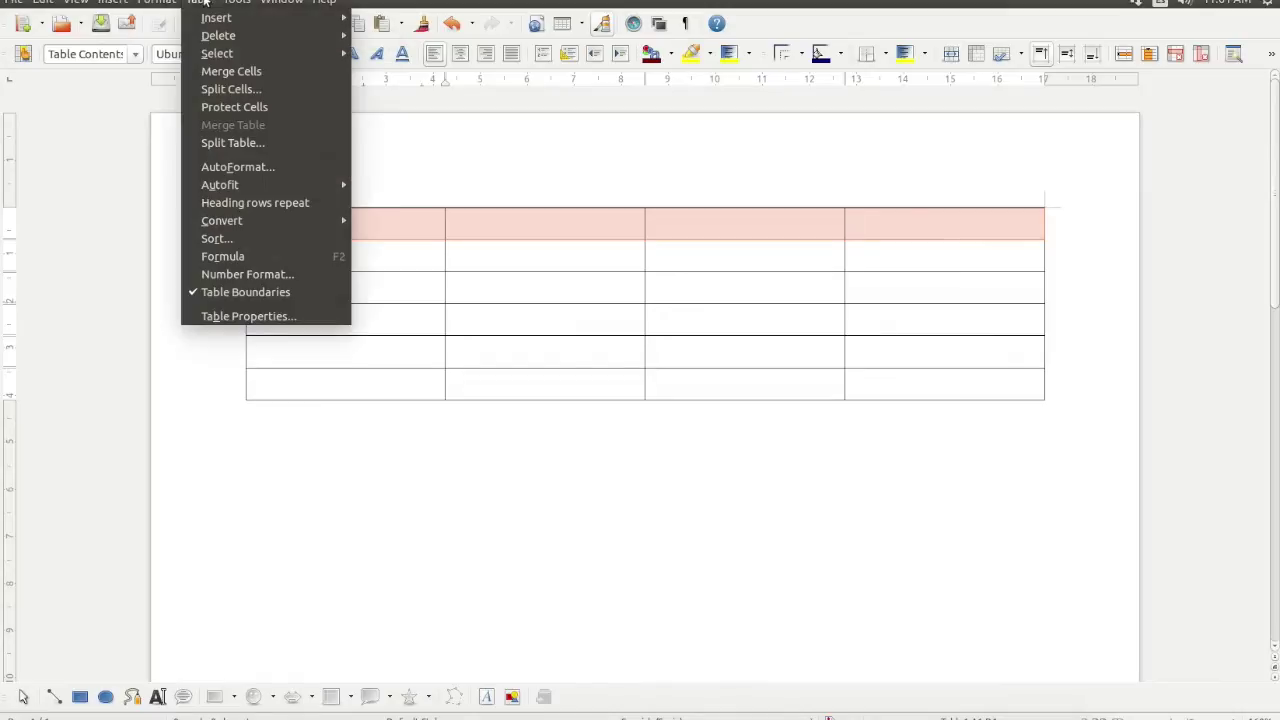
pyautogui.click(213, 72)
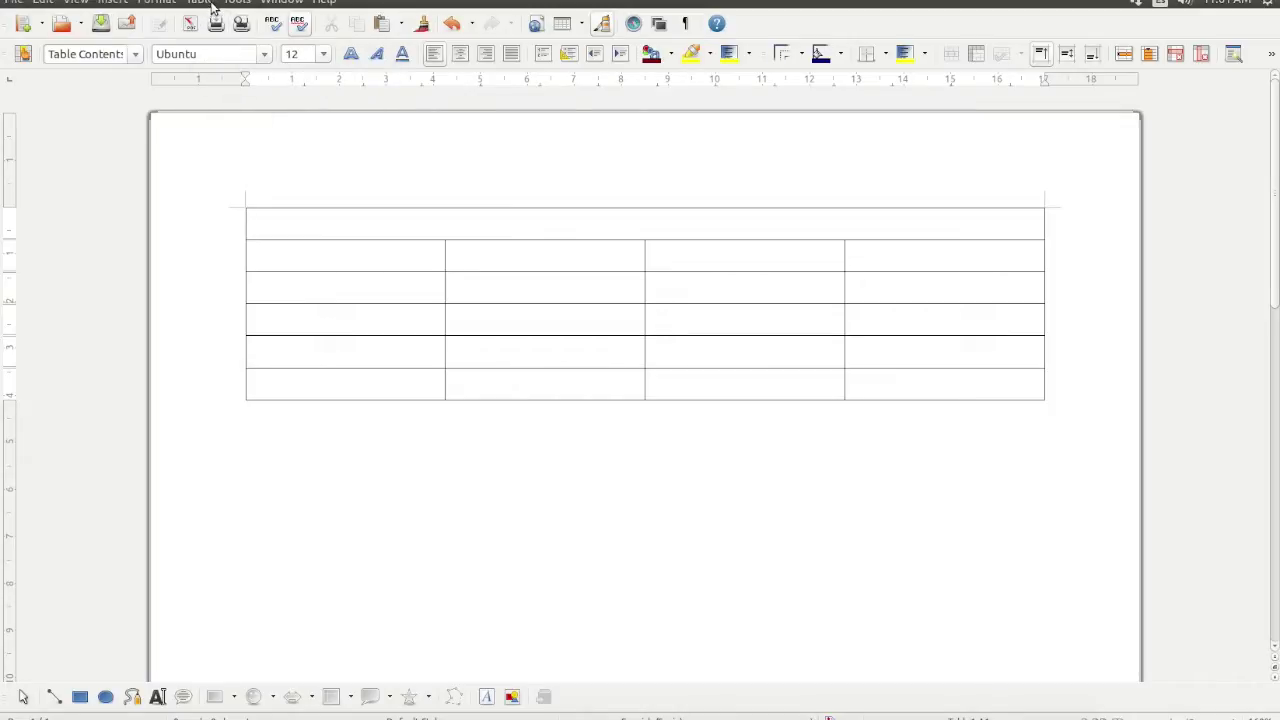
# Split the merged top cell horizontally into 2 full-width rows
pyautogui.click(205, 4)
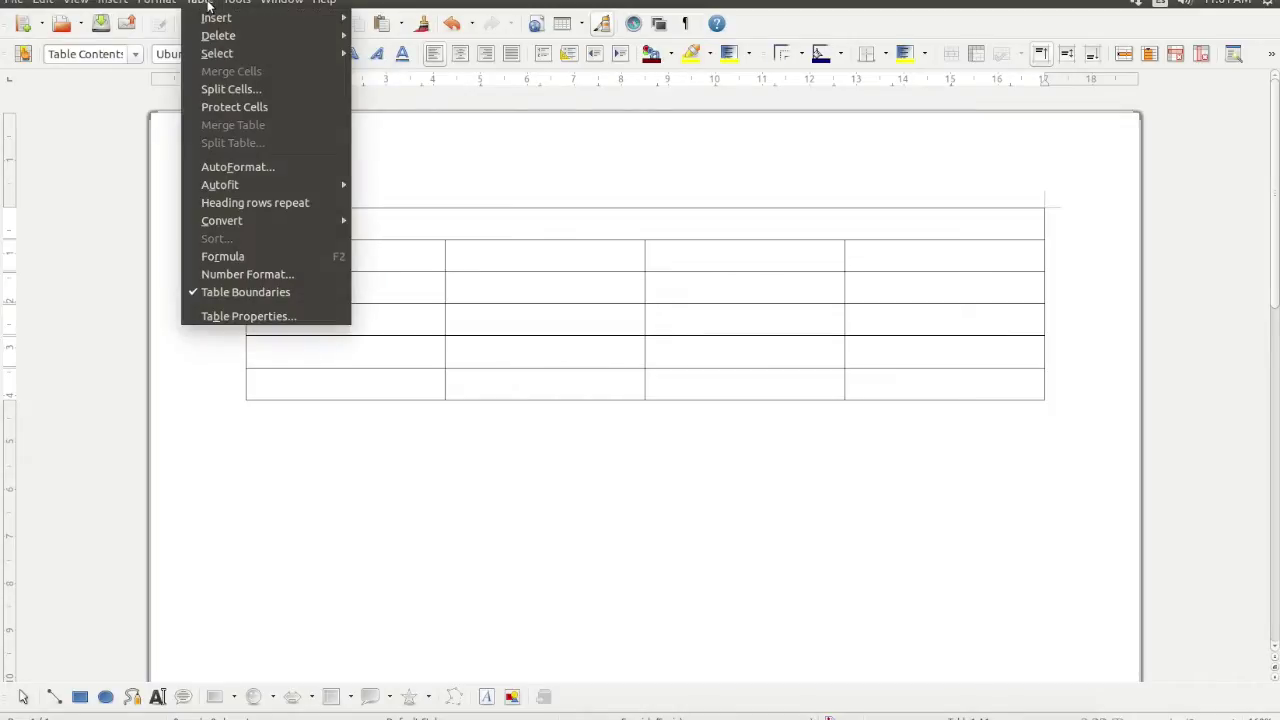
pyautogui.click(231, 90)
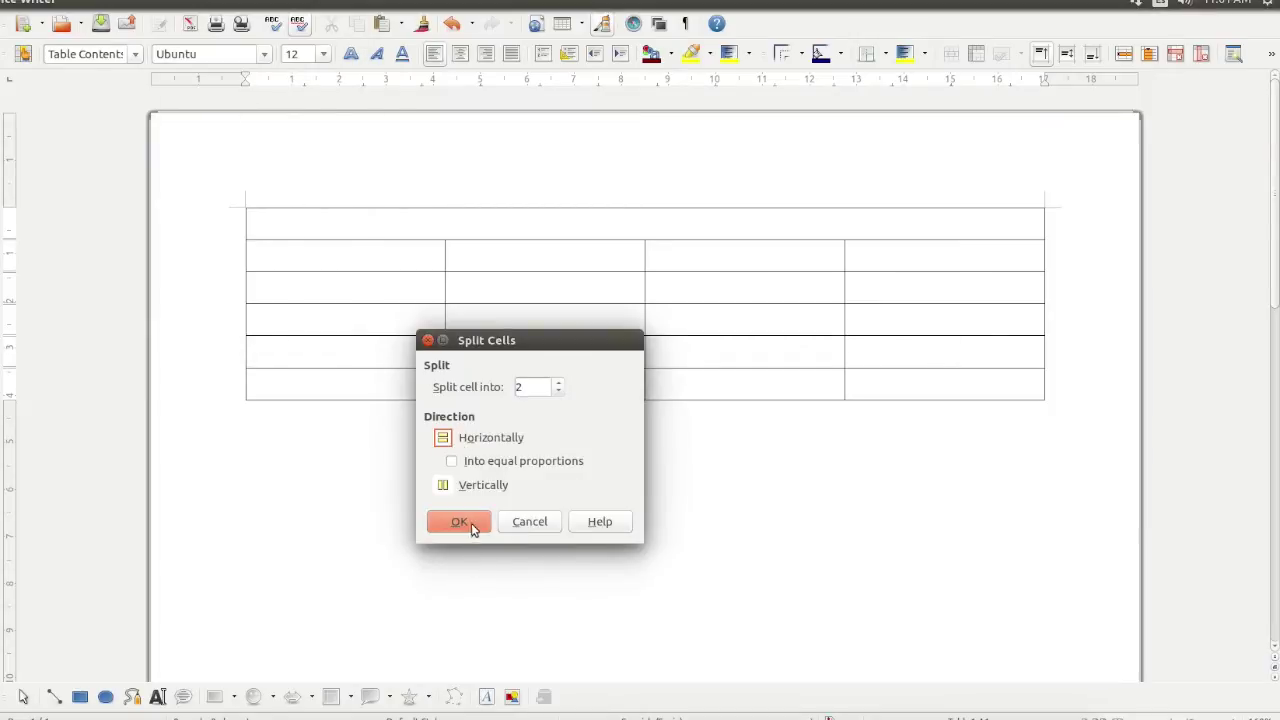
pyautogui.click(468, 520)
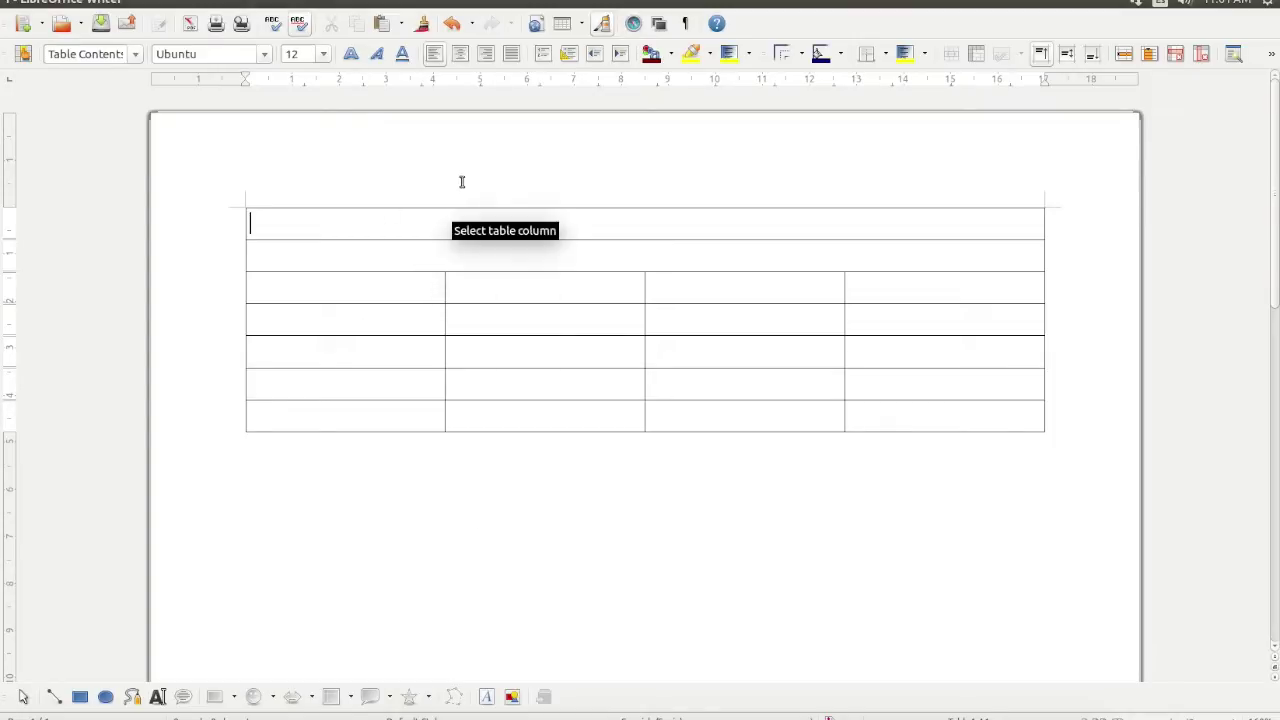
# Undo the row split, insert two rows after the merged title row, then undo that insertion
pyautogui.click(453, 24)
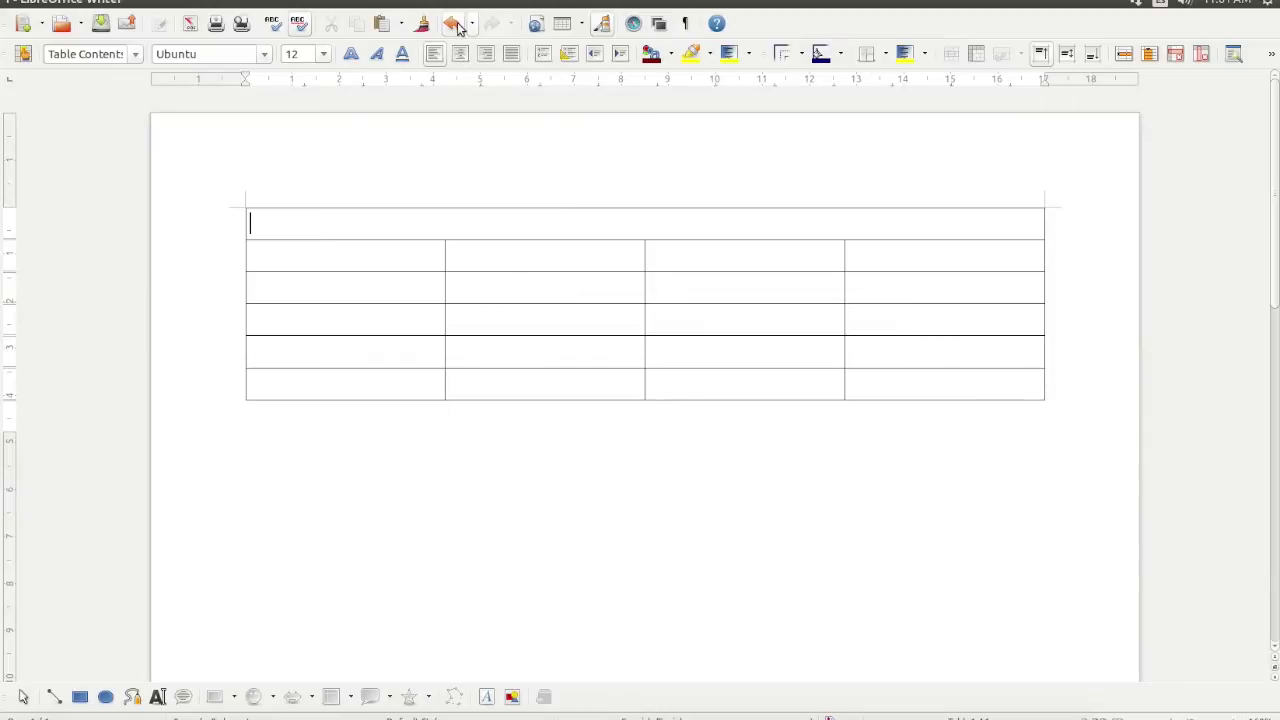
pyautogui.click(541, 412)
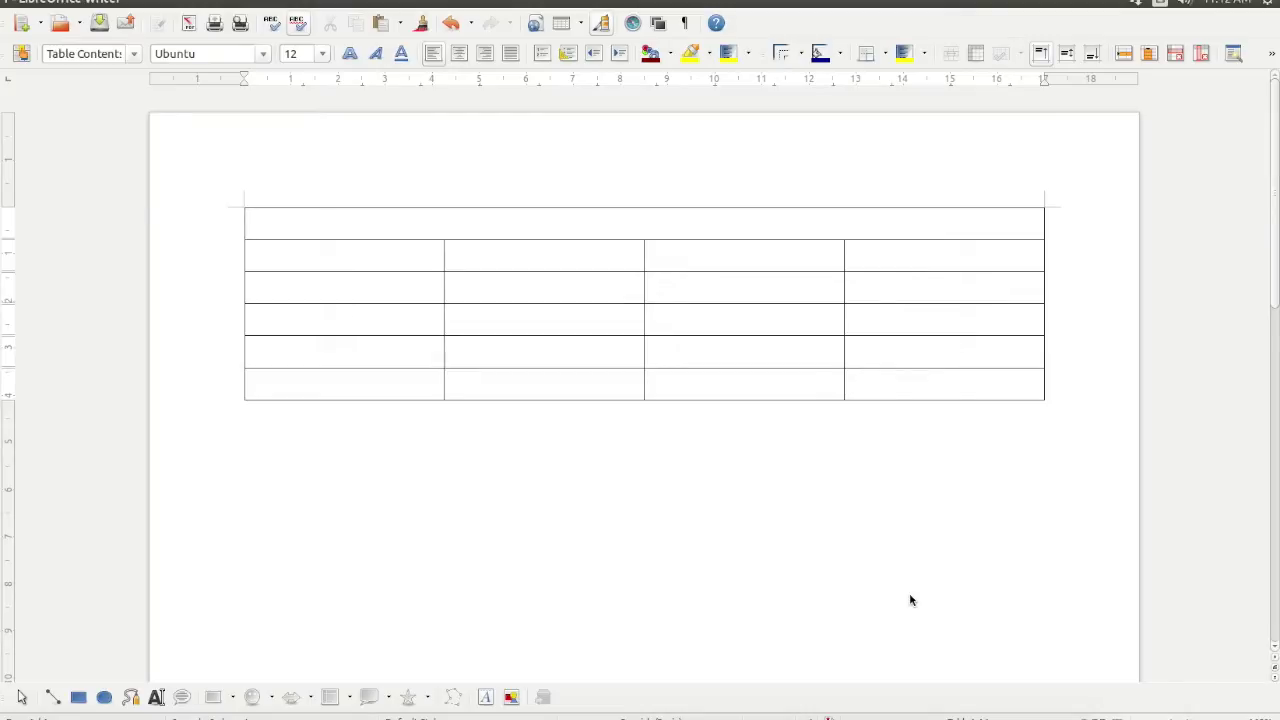
pyautogui.click(155, 1)
pyautogui.moveTo(197, 3)
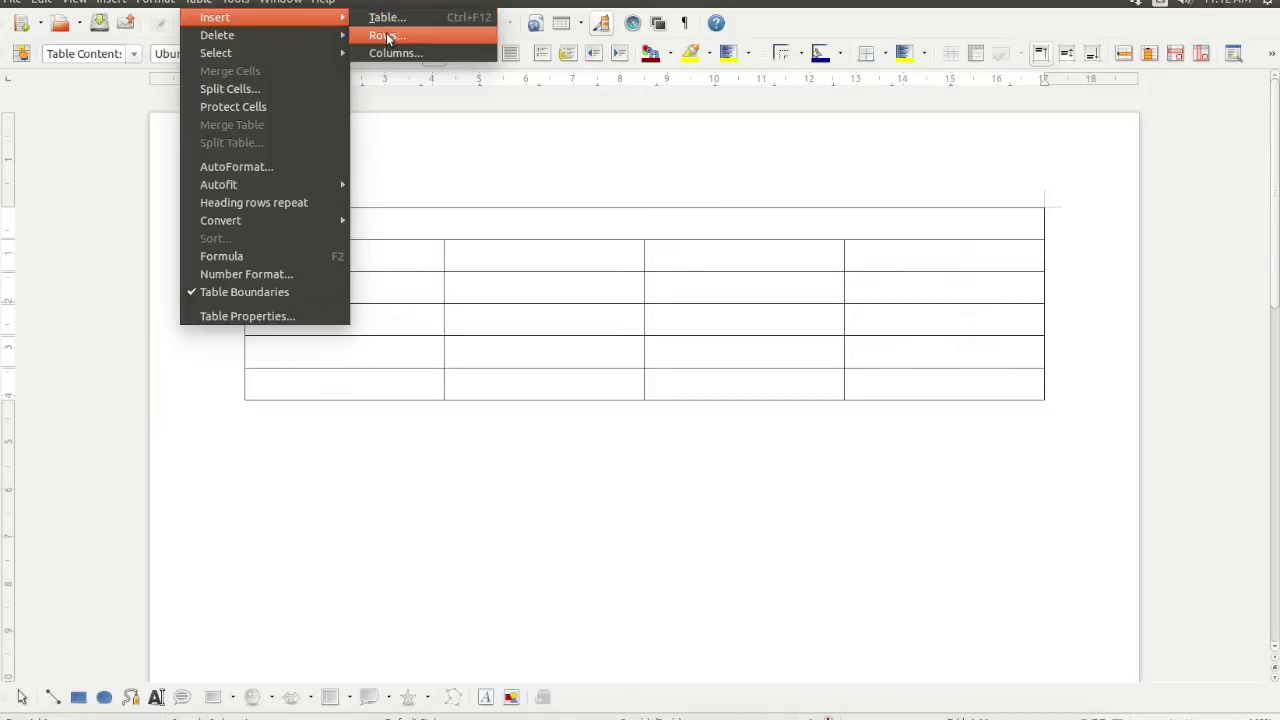
pyautogui.click(387, 37)
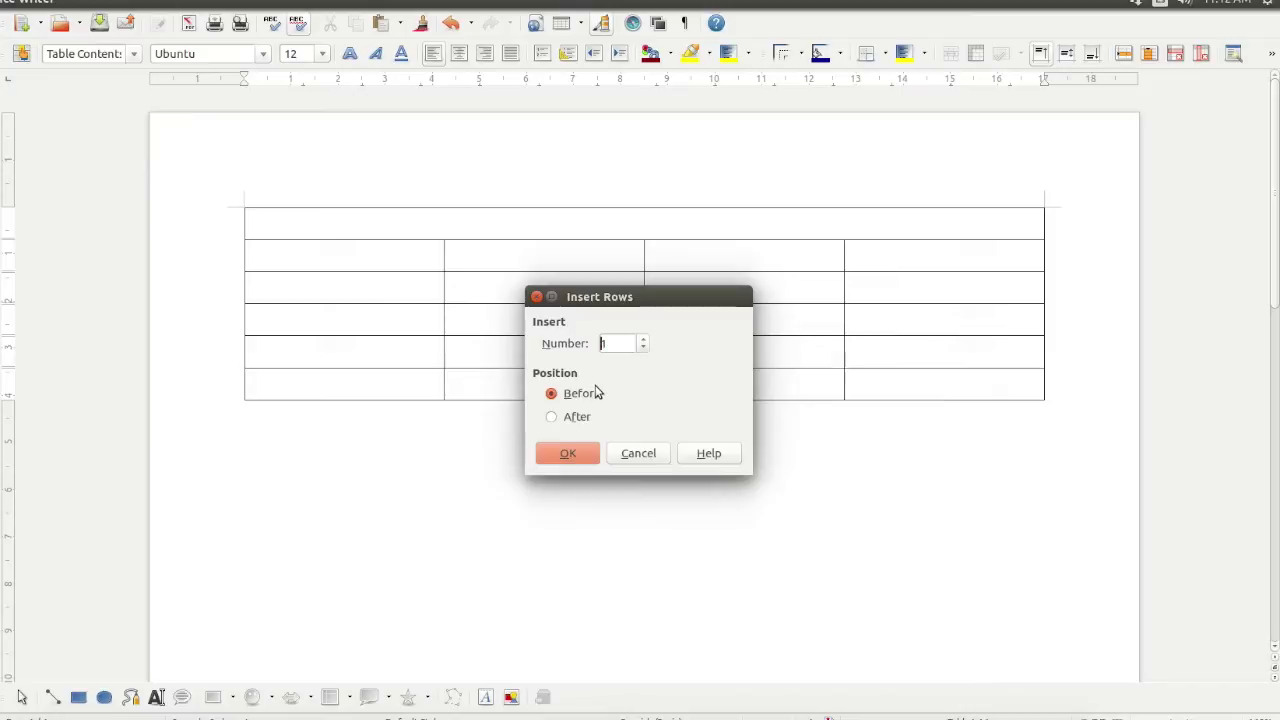
pyautogui.click(551, 418)
pyautogui.click(643, 340)
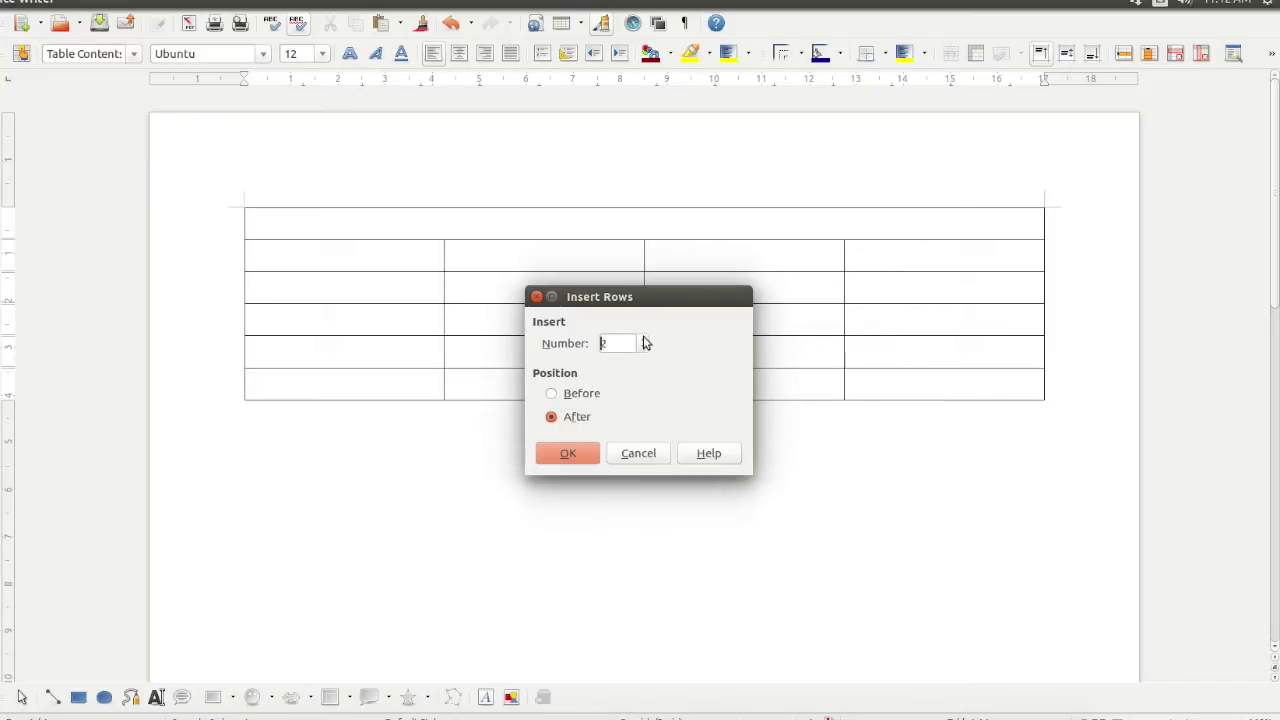
pyautogui.click(587, 450)
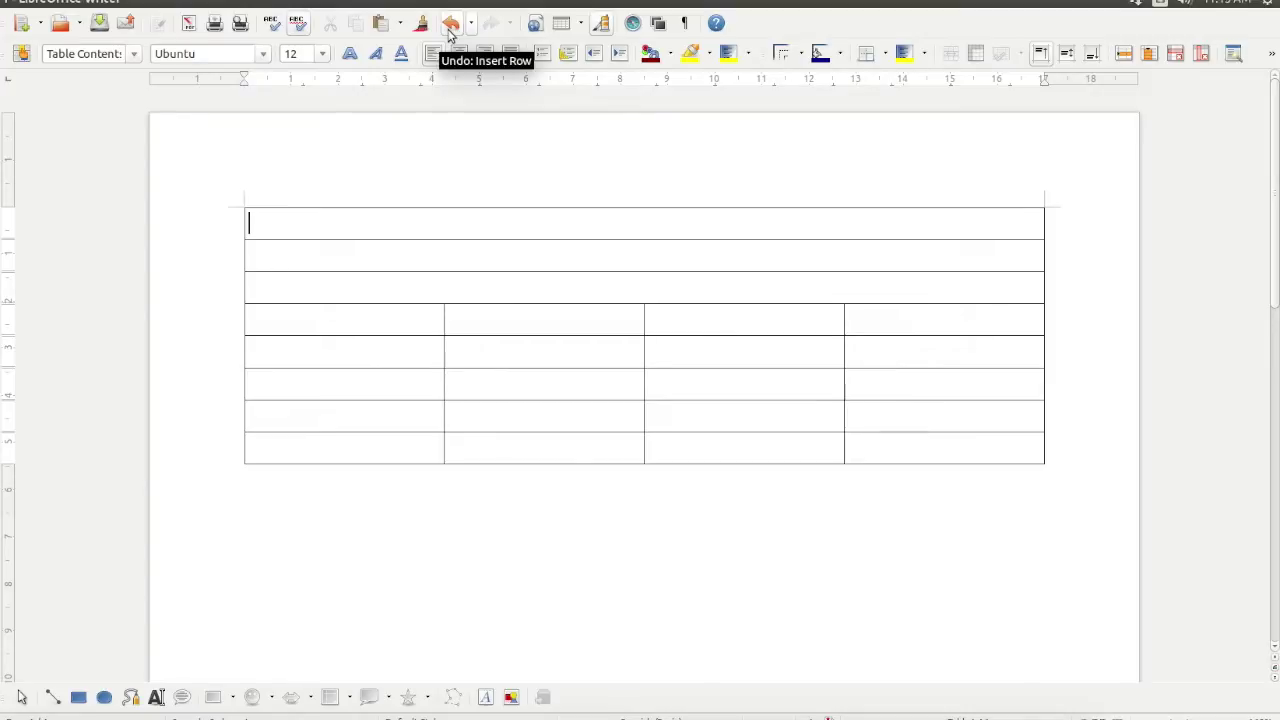
pyautogui.click(450, 26)
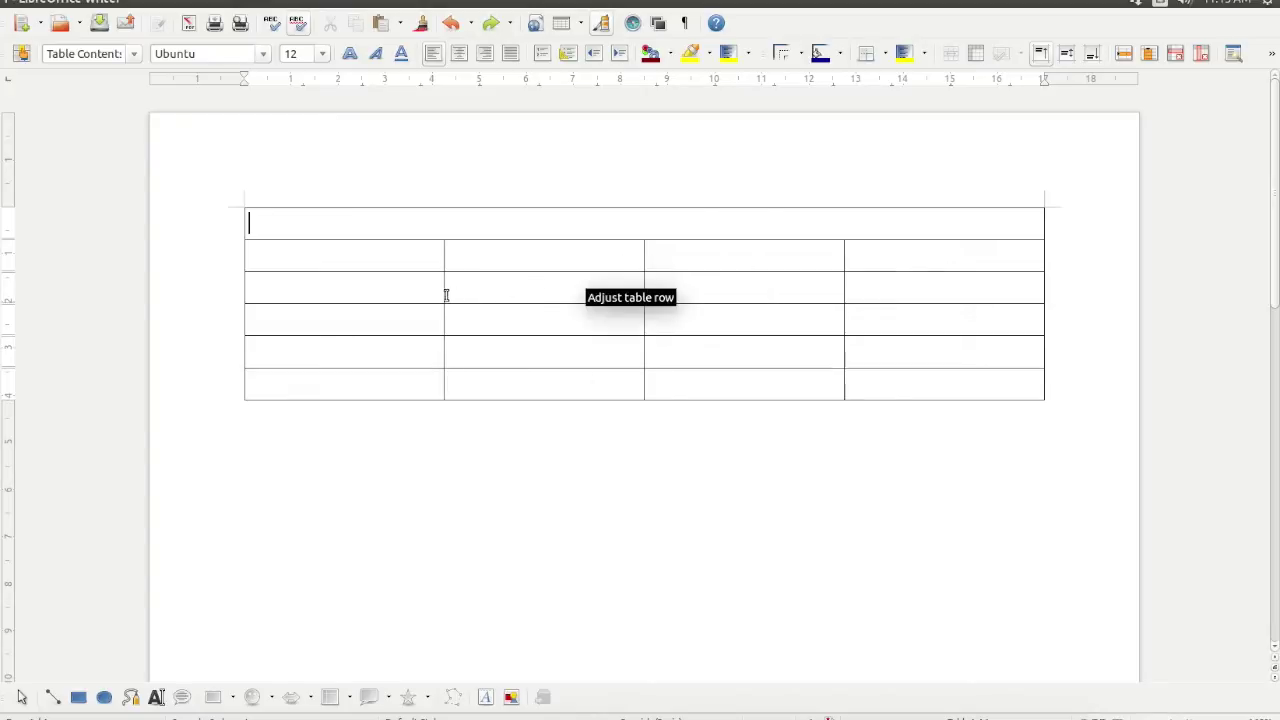
# Resize the columns: narrow the first and last, make the description column widest
pyautogui.moveTo(443, 254); pyautogui.dragTo(389, 258)
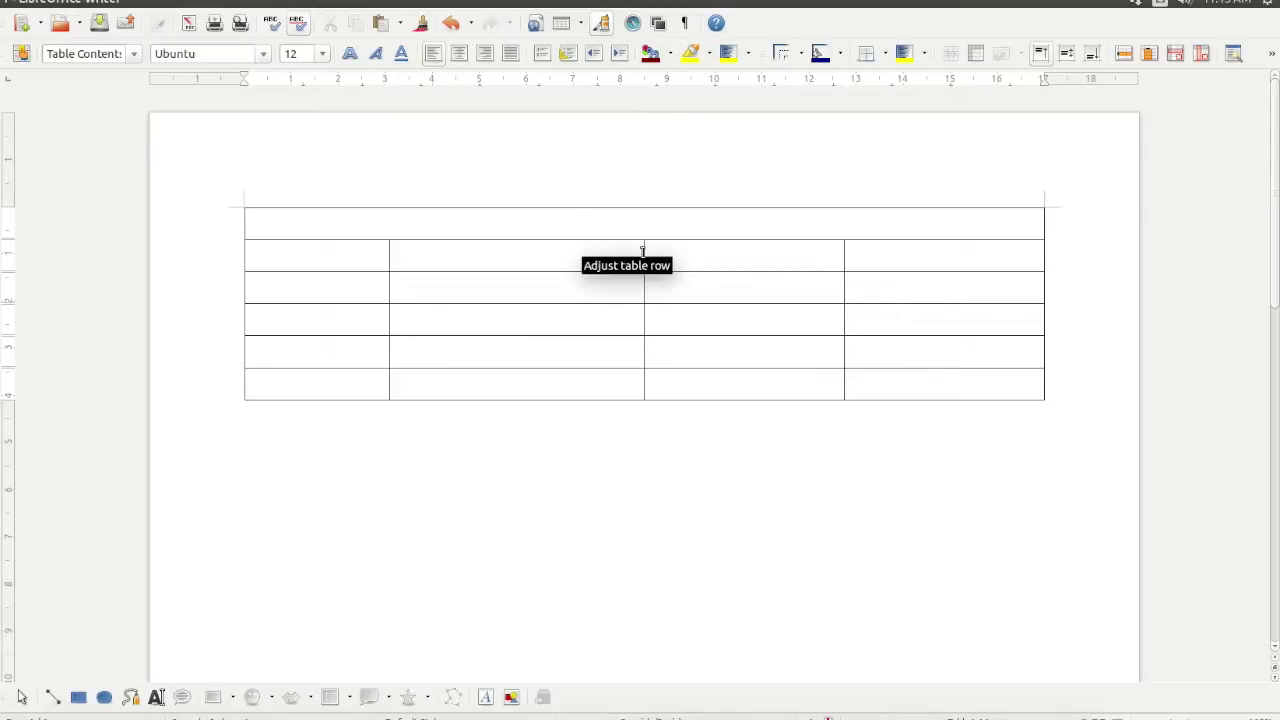
pyautogui.moveTo(645, 252); pyautogui.dragTo(743, 257)
pyautogui.moveTo(845, 257); pyautogui.dragTo(932, 258)
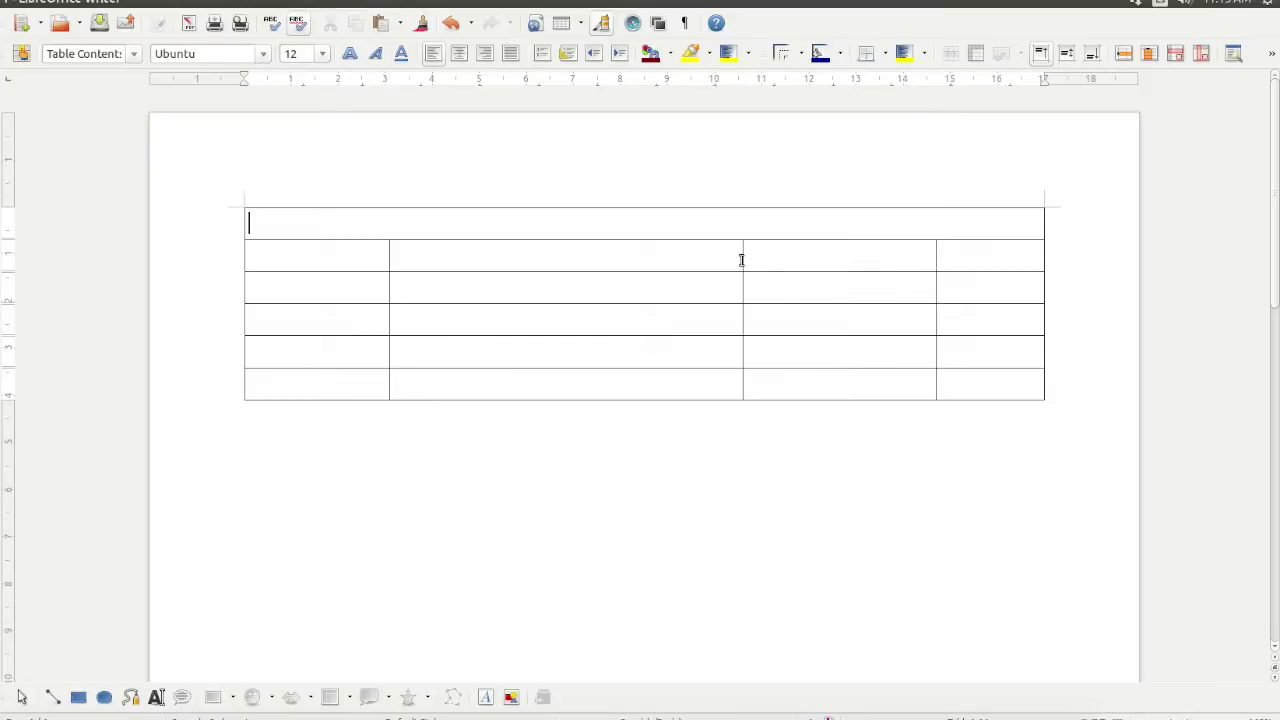
pyautogui.moveTo(743, 260); pyautogui.dragTo(798, 261)
pyautogui.click(731, 297)
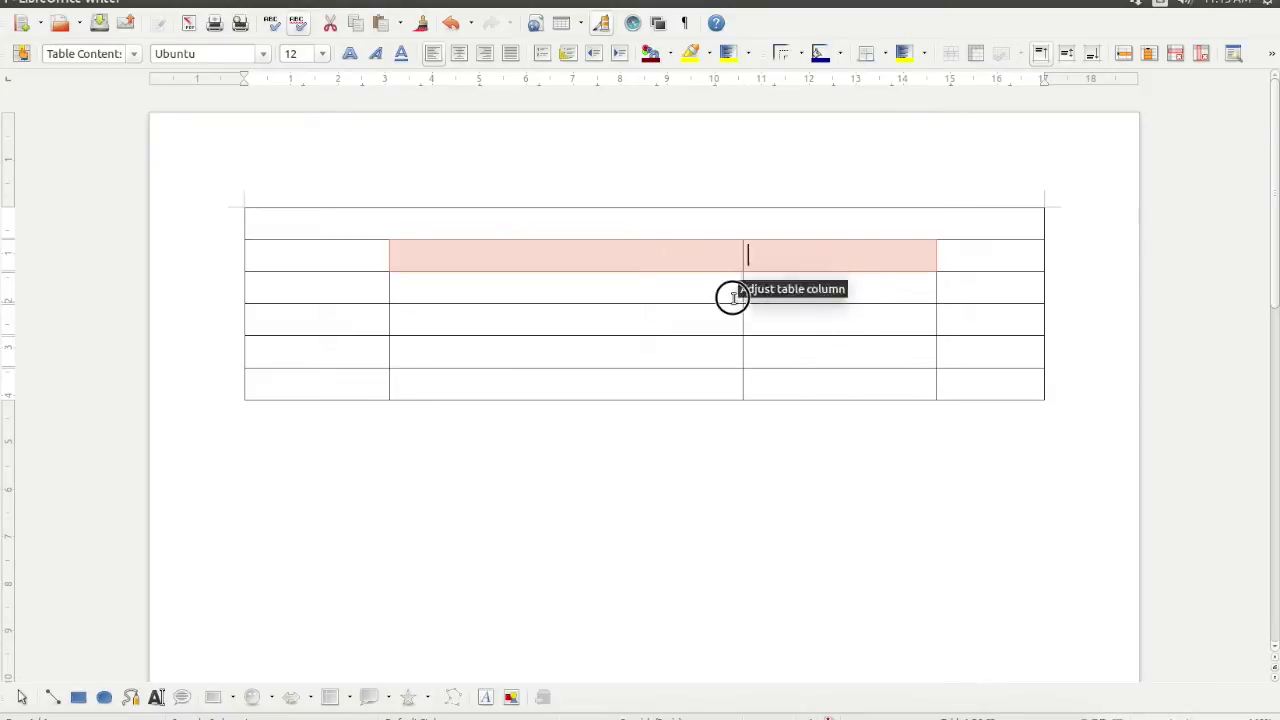
pyautogui.moveTo(740, 258); pyautogui.dragTo(799, 255)
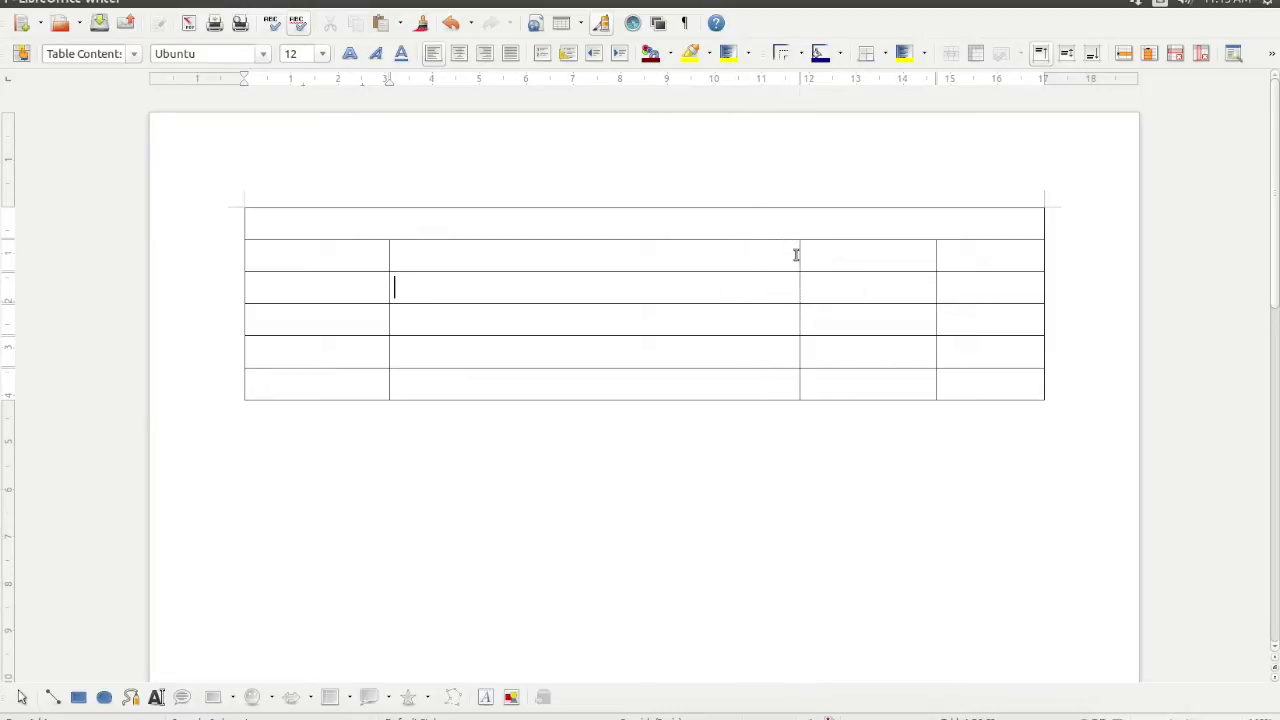
# Type the title ARTICLES, headers REFERÈNCIA, DESCRIPCIÓ, PREU, QUANTITAT and four article rows
pyautogui.click(740, 221)
pyautogui.write('ARTICLES')
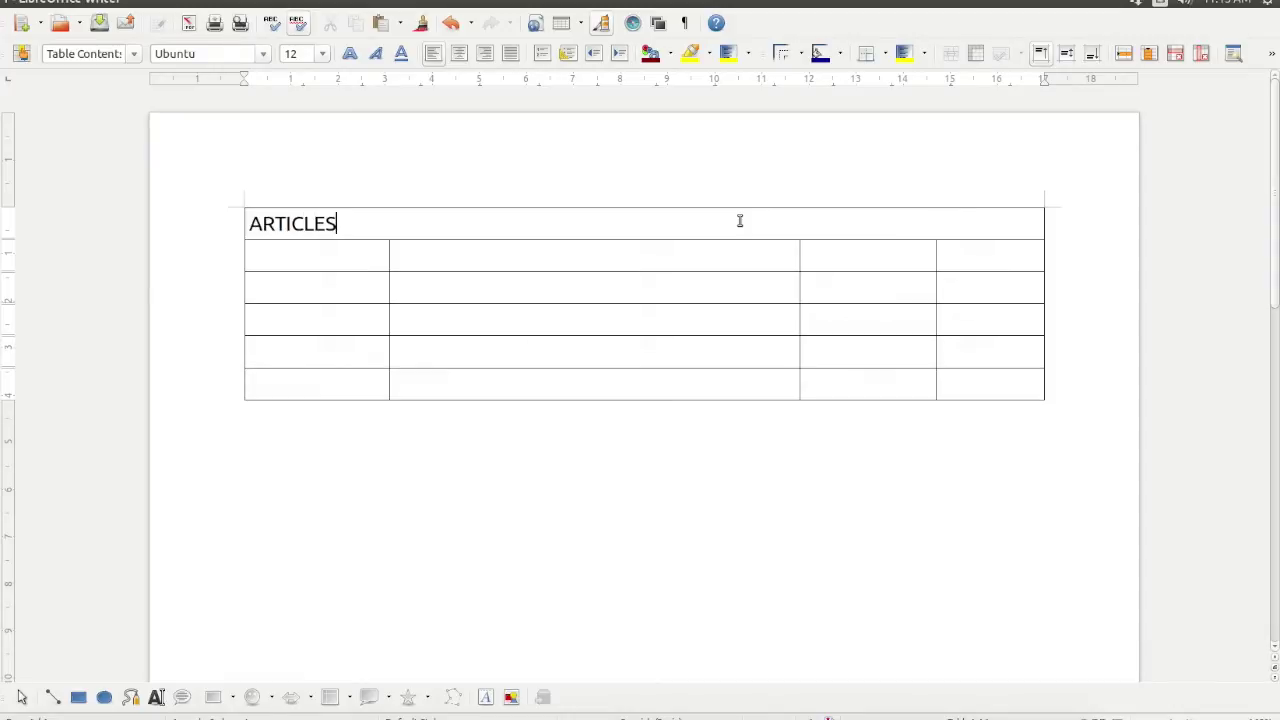
pyautogui.click(354, 256)
pyautogui.write('REFERÈNCIA')
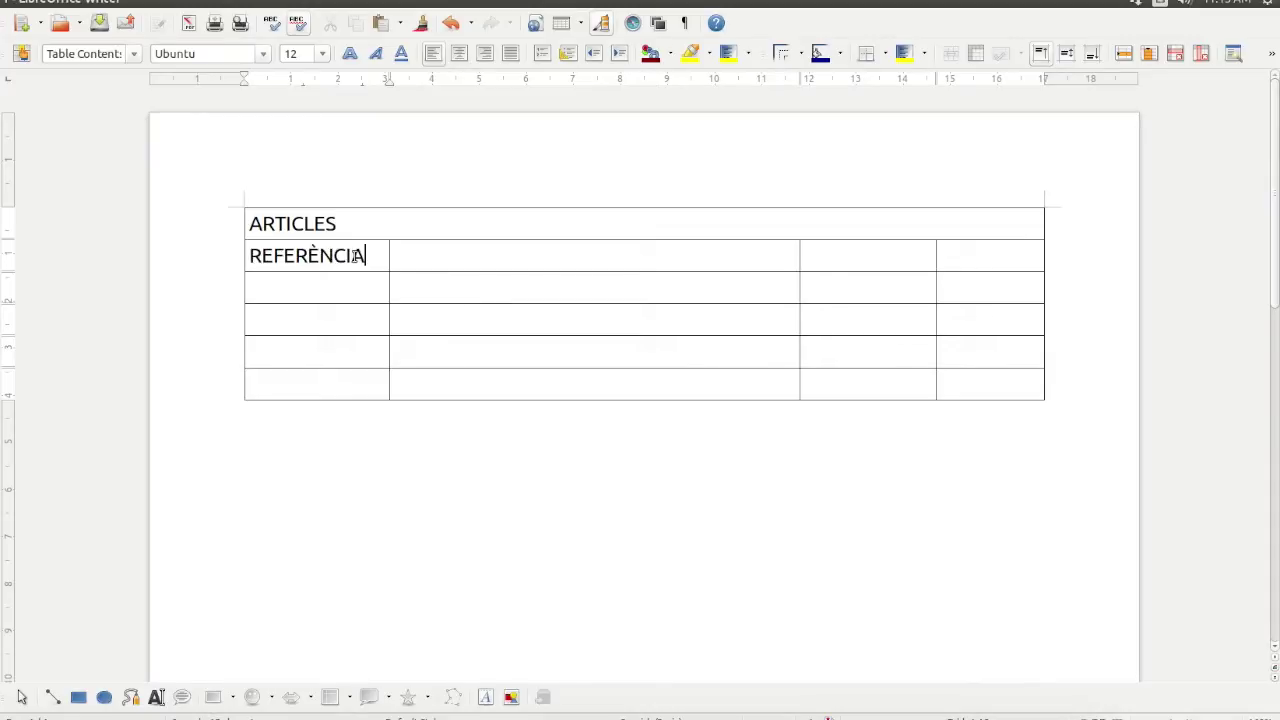
pyautogui.press('Tab')
pyautogui.write('DESCRIPCI')
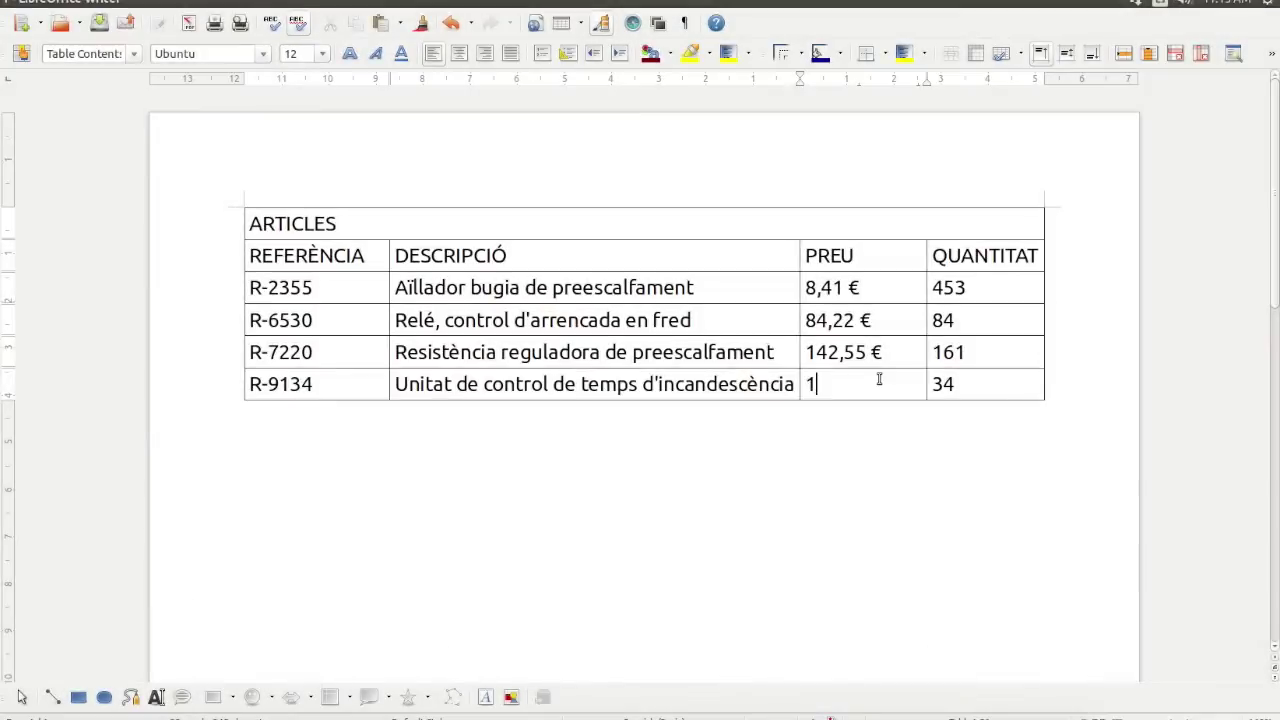
pyautogui.write('30,08 €')
pyautogui.click(985, 381)
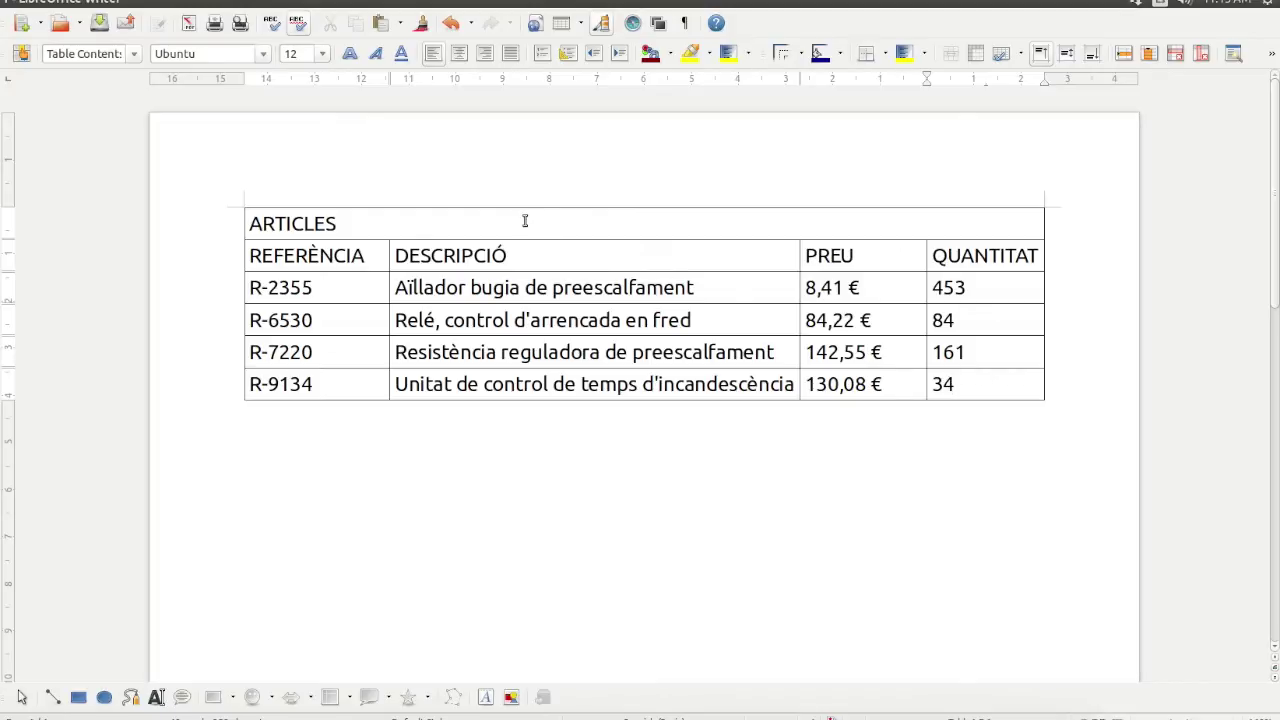
pyautogui.click(300, 227)
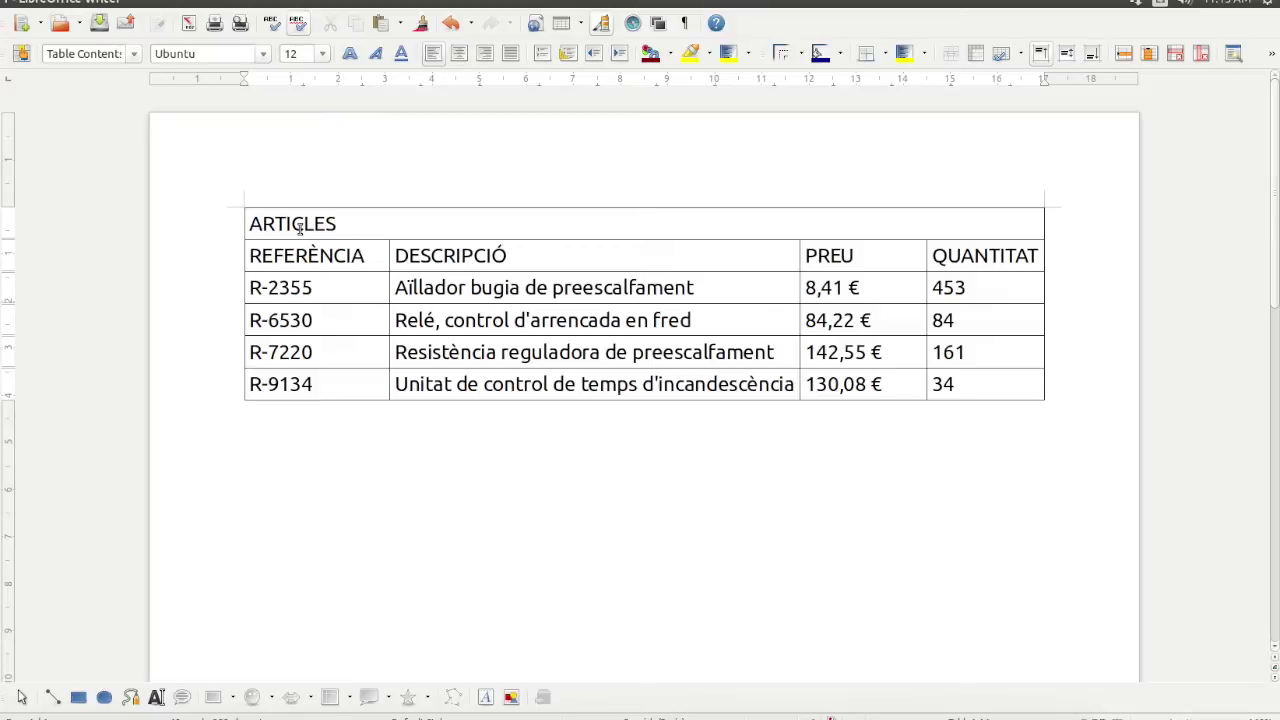
# Set the header and data rows to font size 10
pyautogui.moveTo(251, 254); pyautogui.dragTo(994, 383)
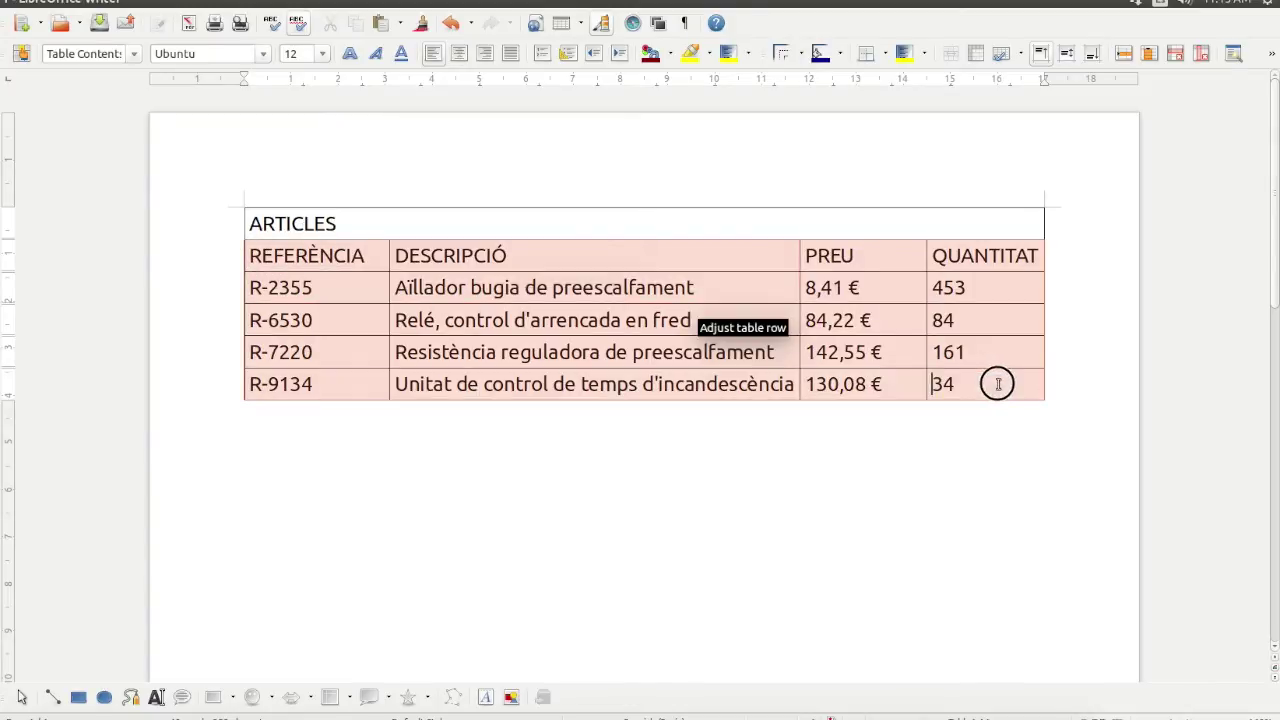
pyautogui.click(322, 53)
pyautogui.click(303, 103)
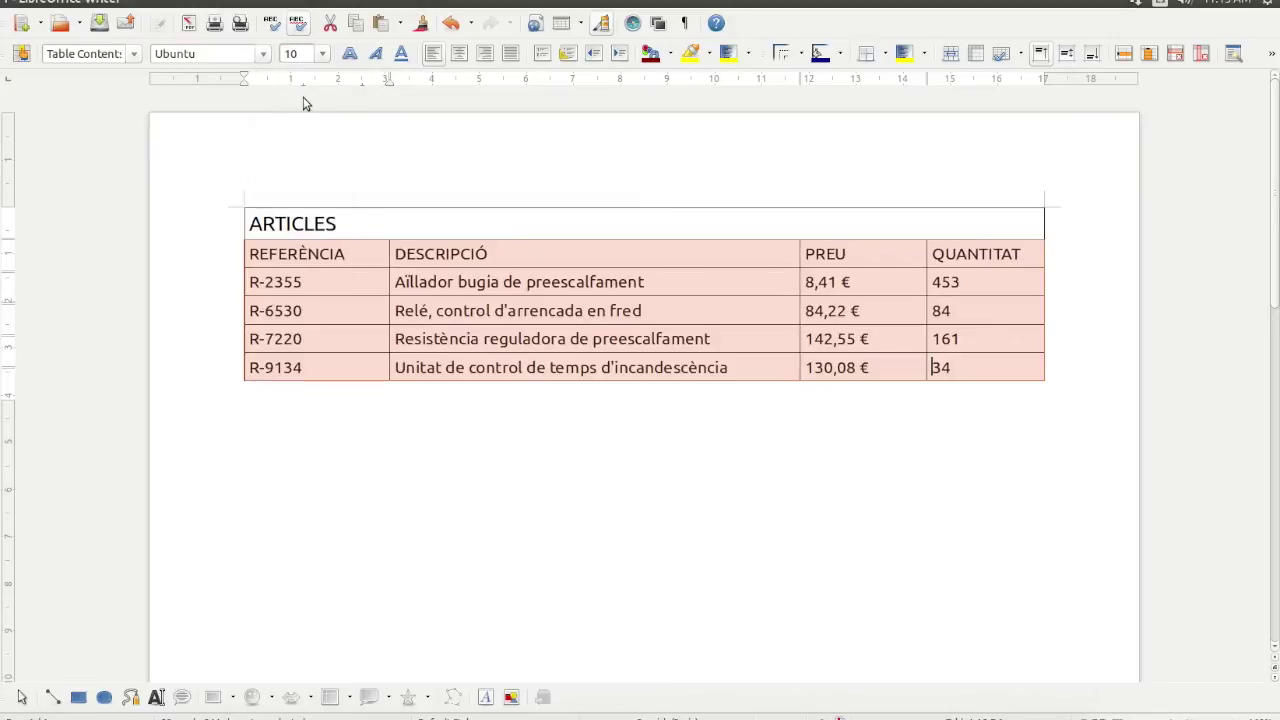
# Centre the ARTICLES title horizontally and drag its row taller
pyautogui.doubleClick(300, 220)
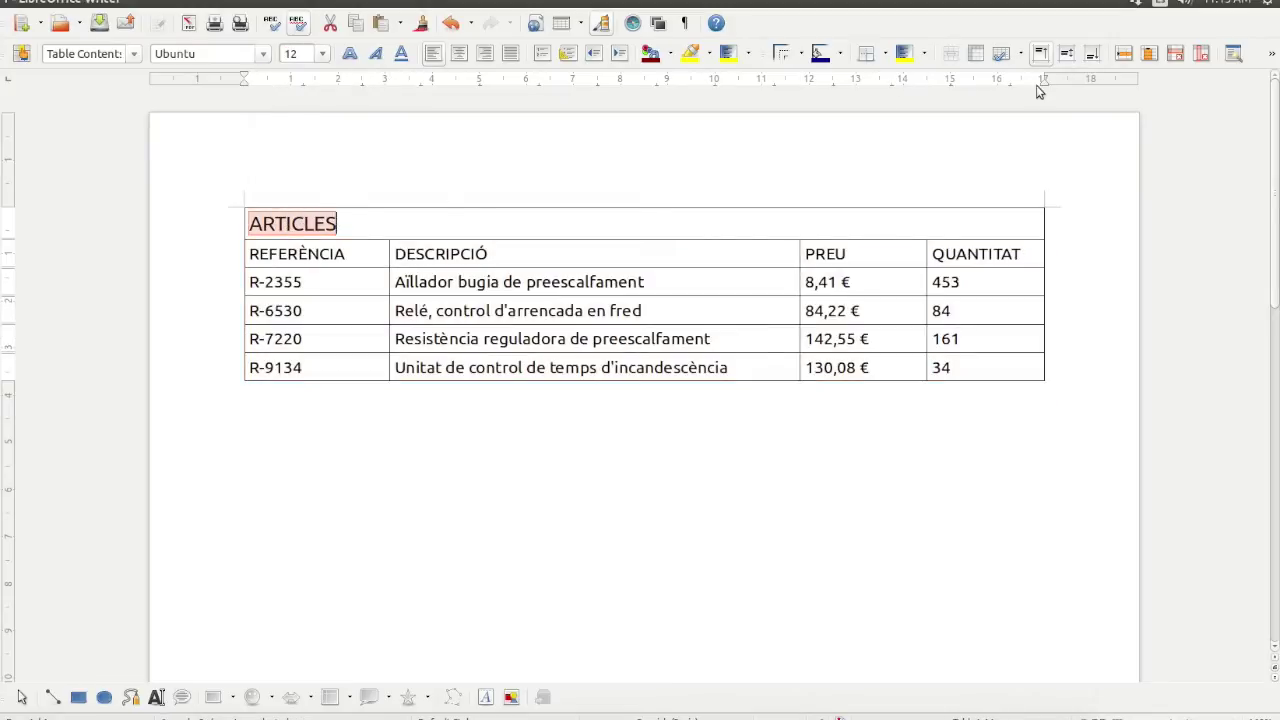
pyautogui.click(459, 54)
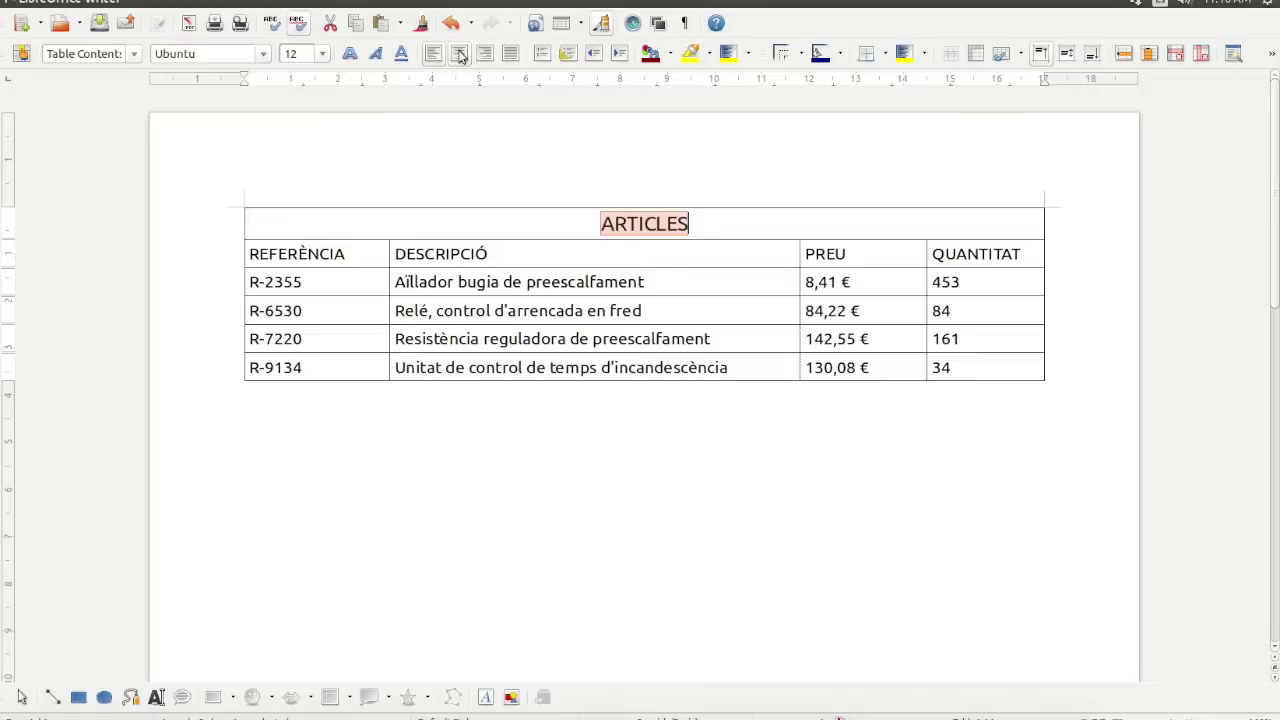
pyautogui.click(580, 250)
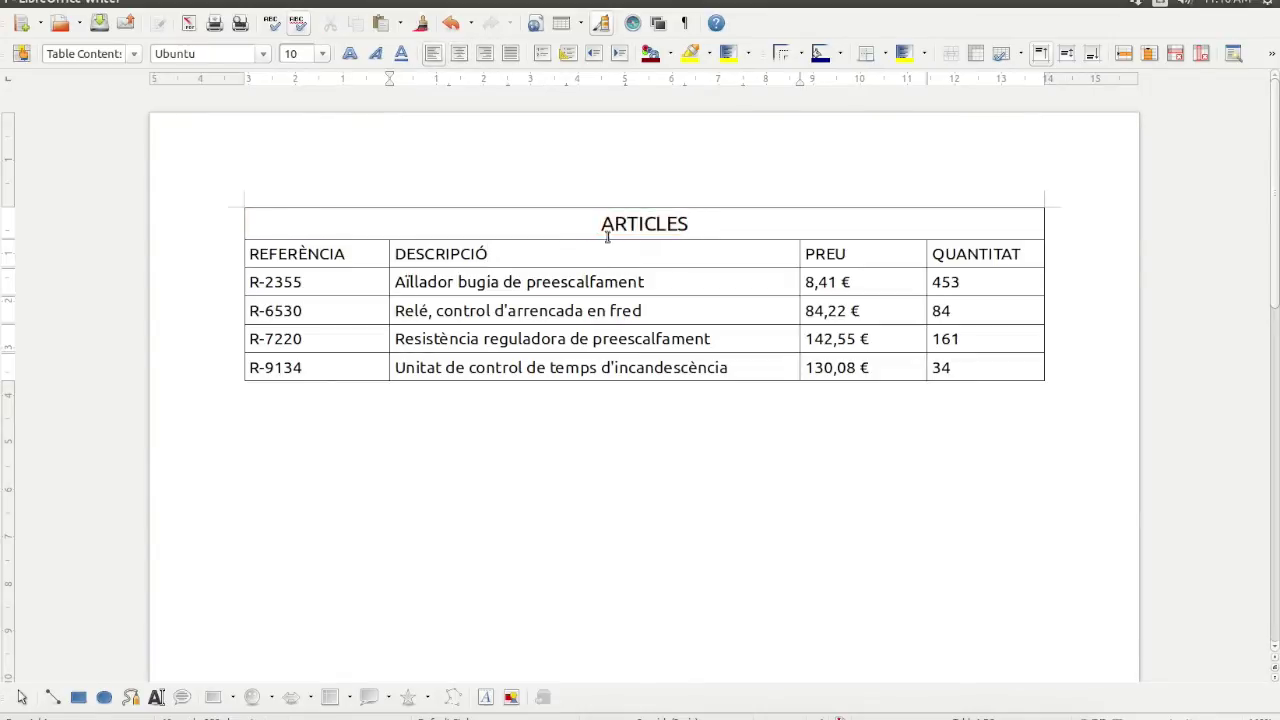
pyautogui.click(606, 240)
pyautogui.moveTo(606, 240); pyautogui.dragTo(606, 253)
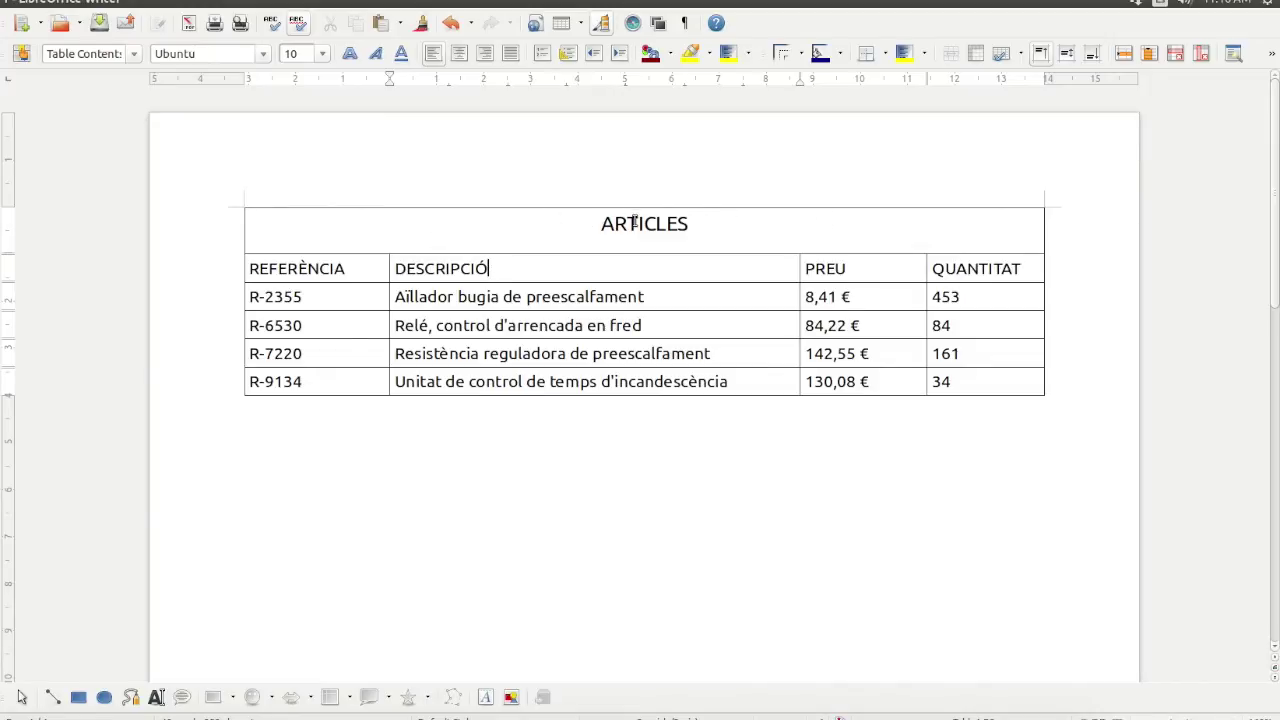
# Set the table's Text Flow vertical alignment to Centered in Table Properties
pyautogui.rightClick(634, 222)
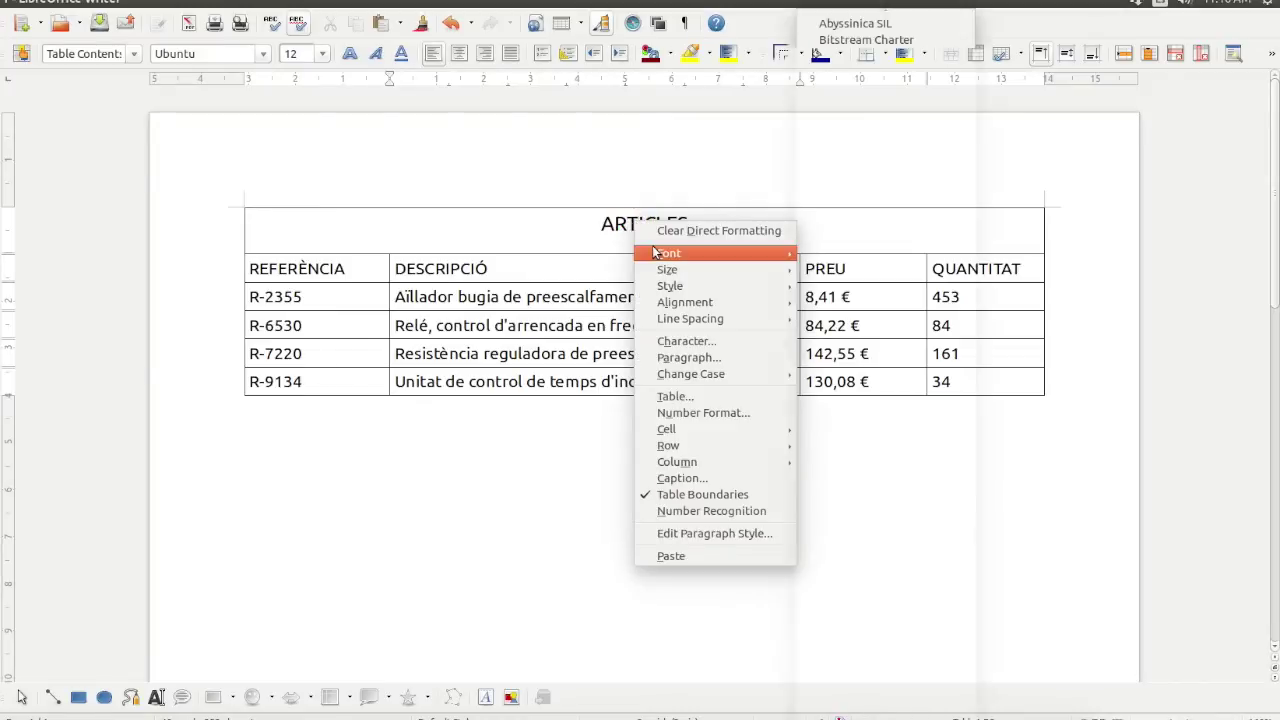
pyautogui.click(680, 396)
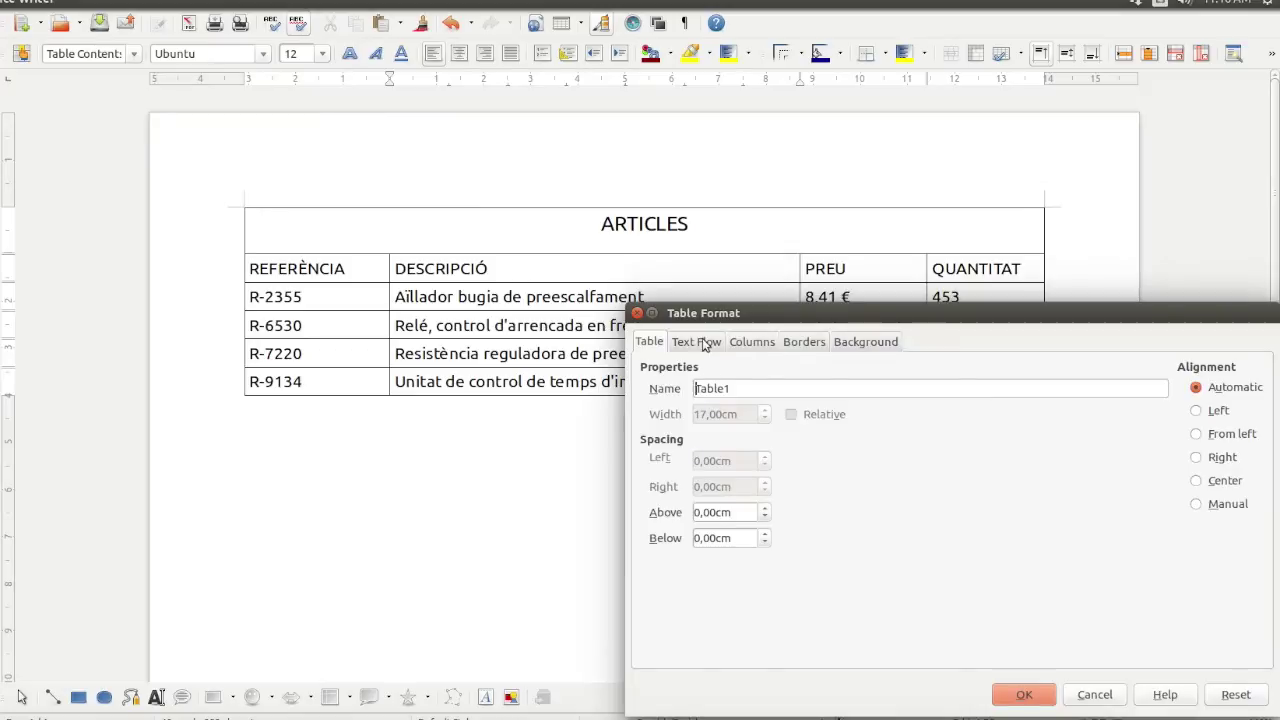
pyautogui.click(704, 342)
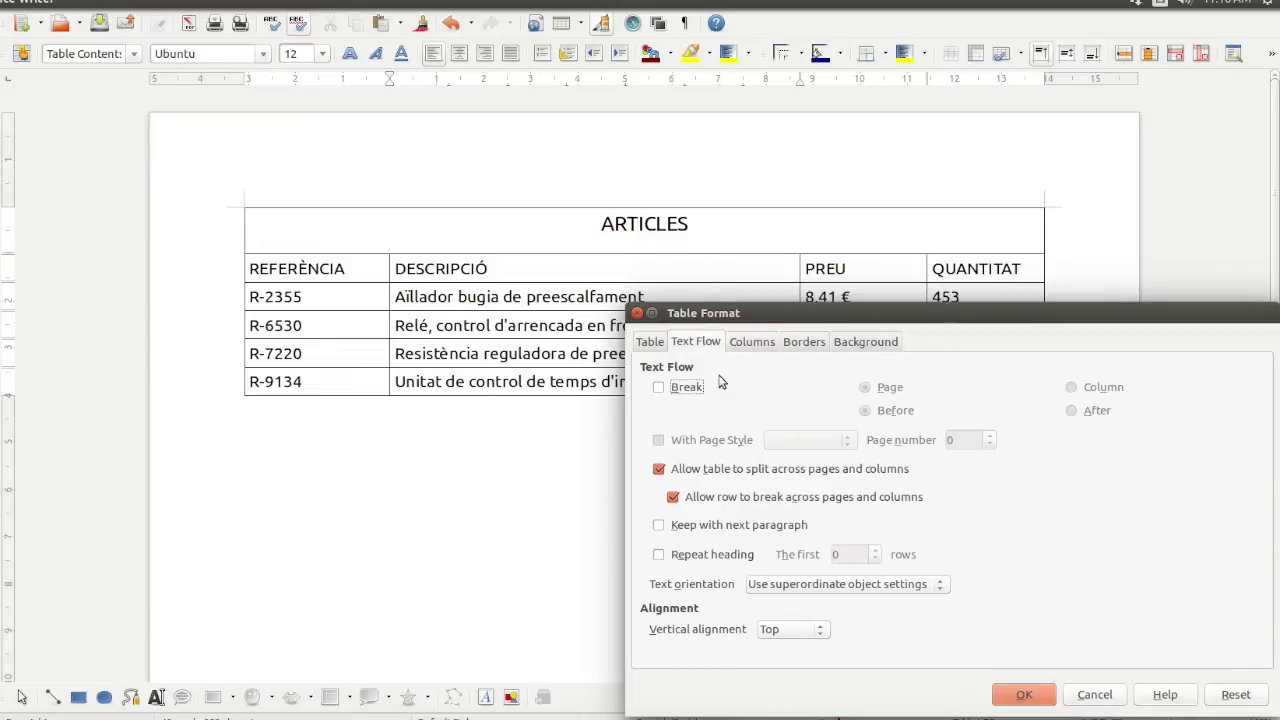
pyautogui.click(826, 628)
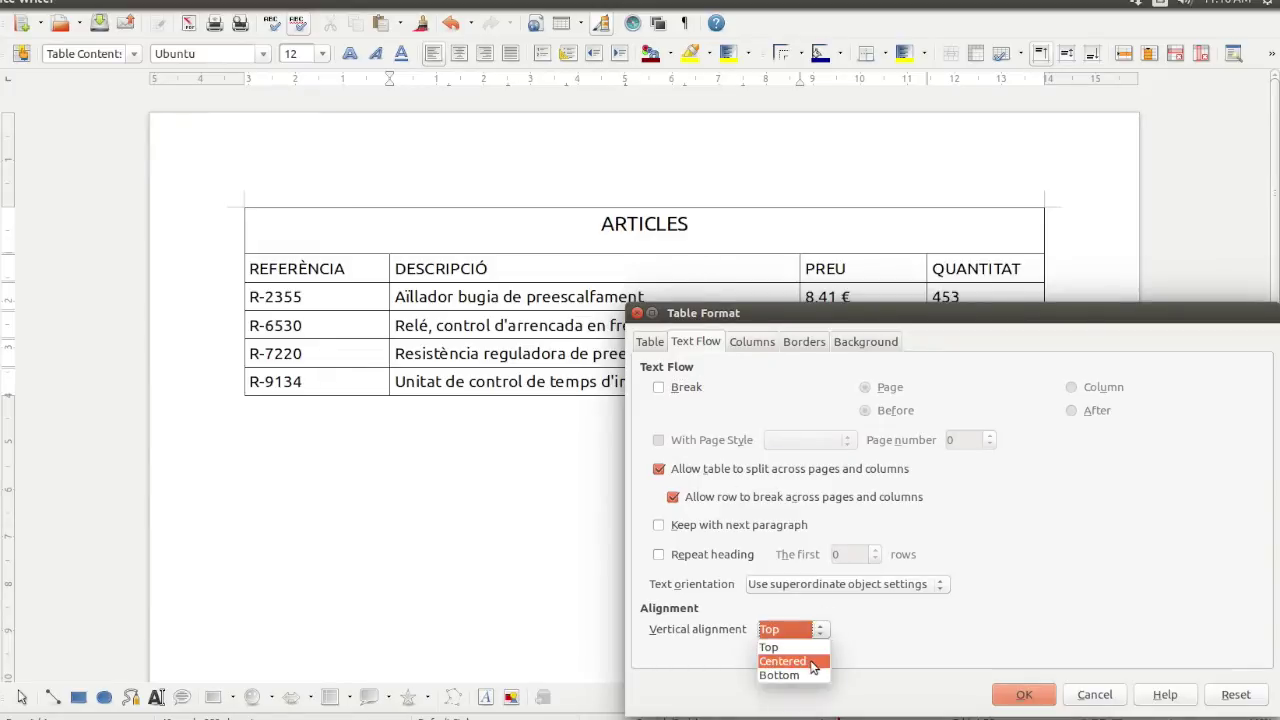
pyautogui.click(811, 663)
pyautogui.click(1024, 694)
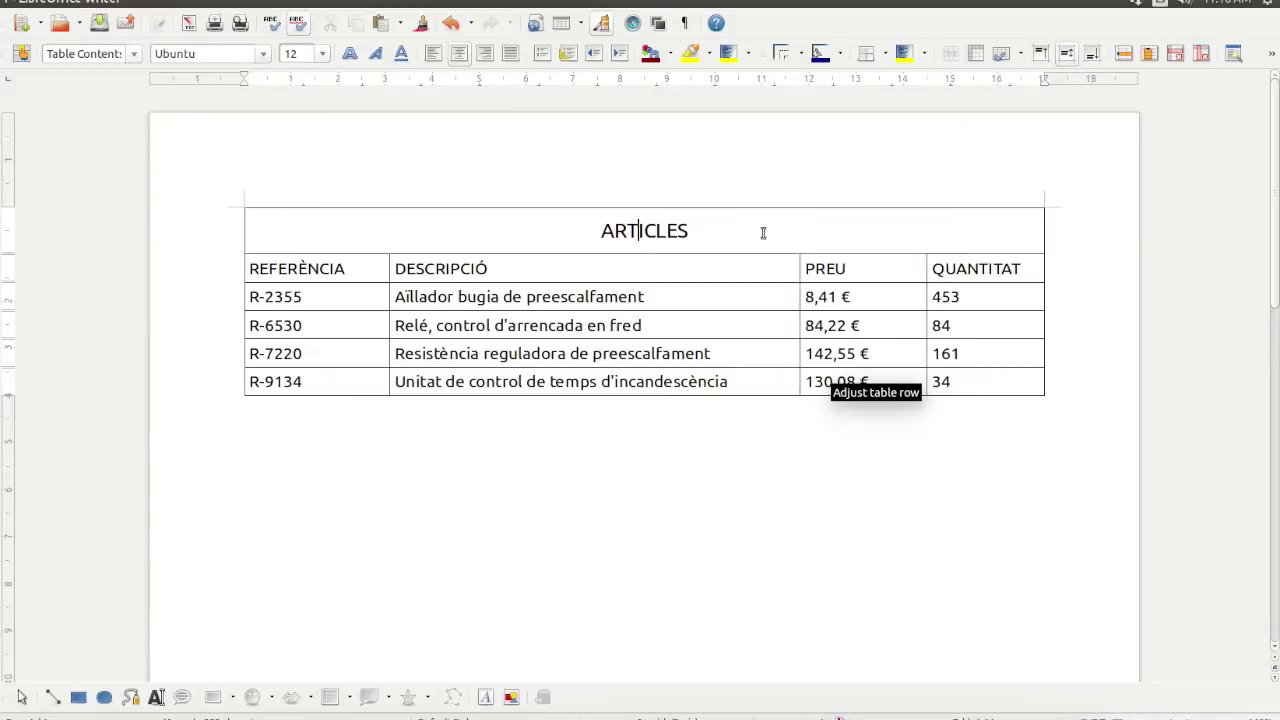
# Centre the text of the header row and all four article rows horizontally
pyautogui.moveTo(252, 268); pyautogui.dragTo(986, 385)
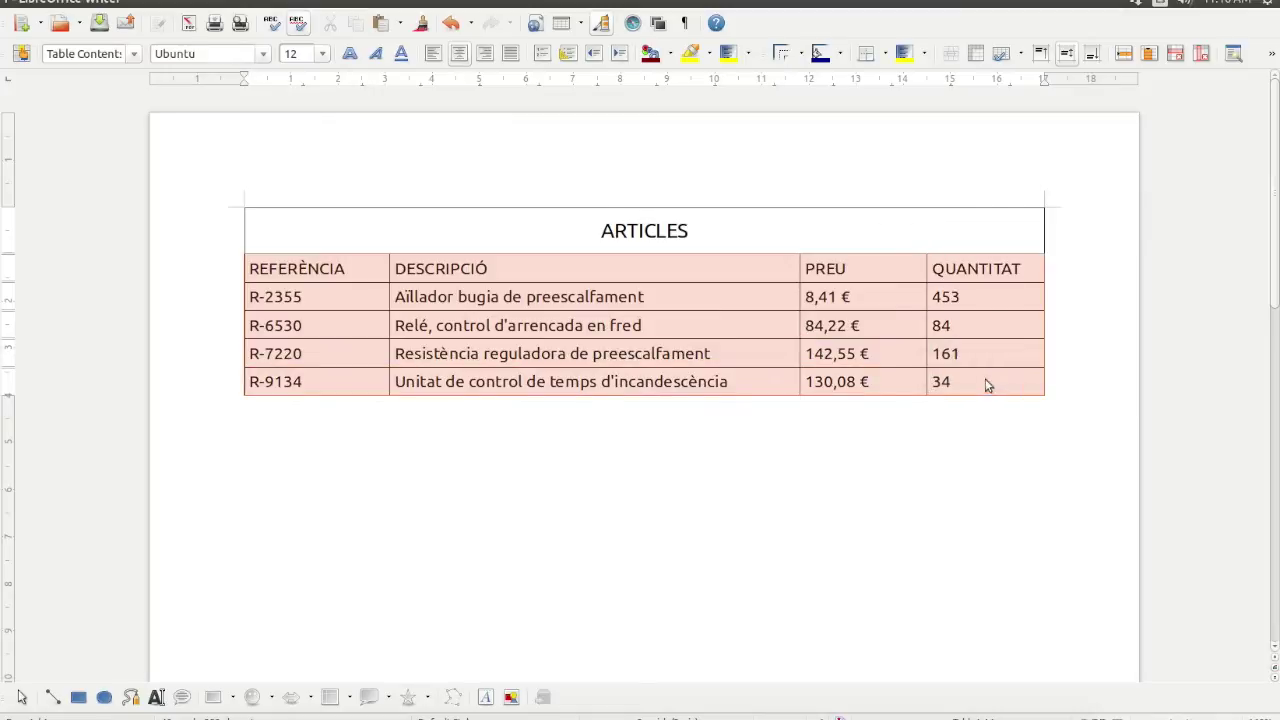
pyautogui.click(463, 47)
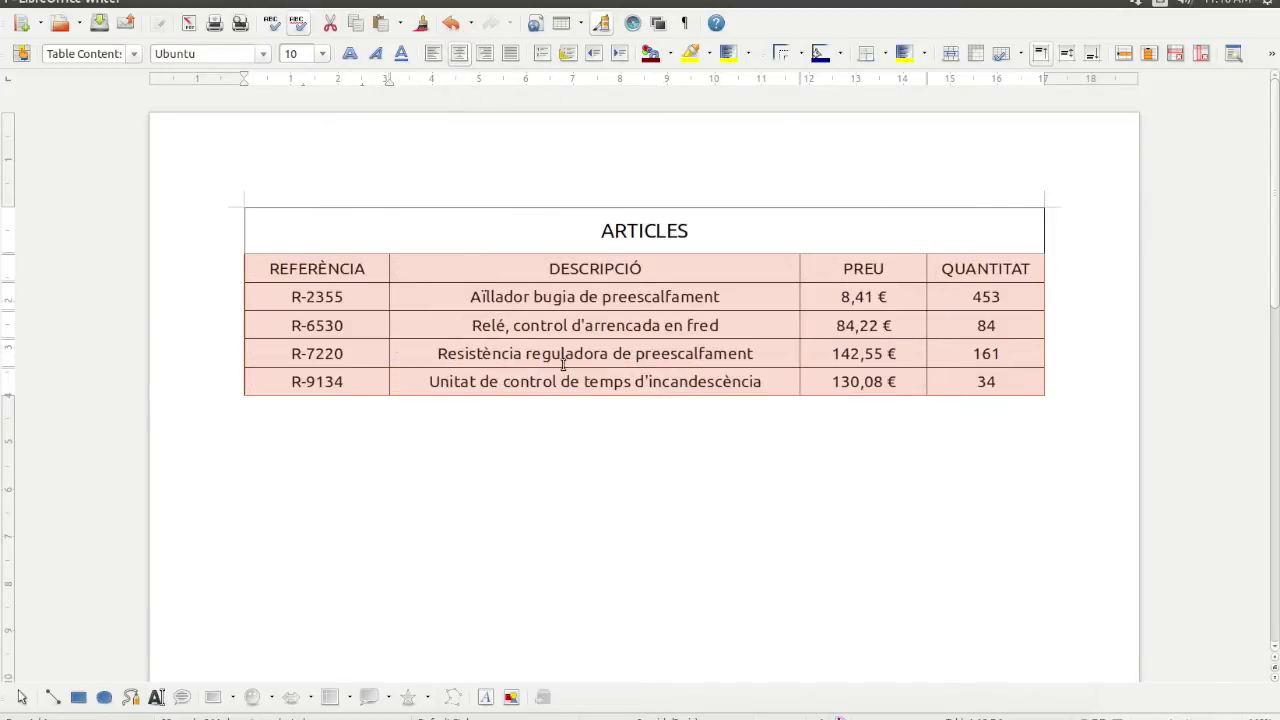
pyautogui.click(563, 365)
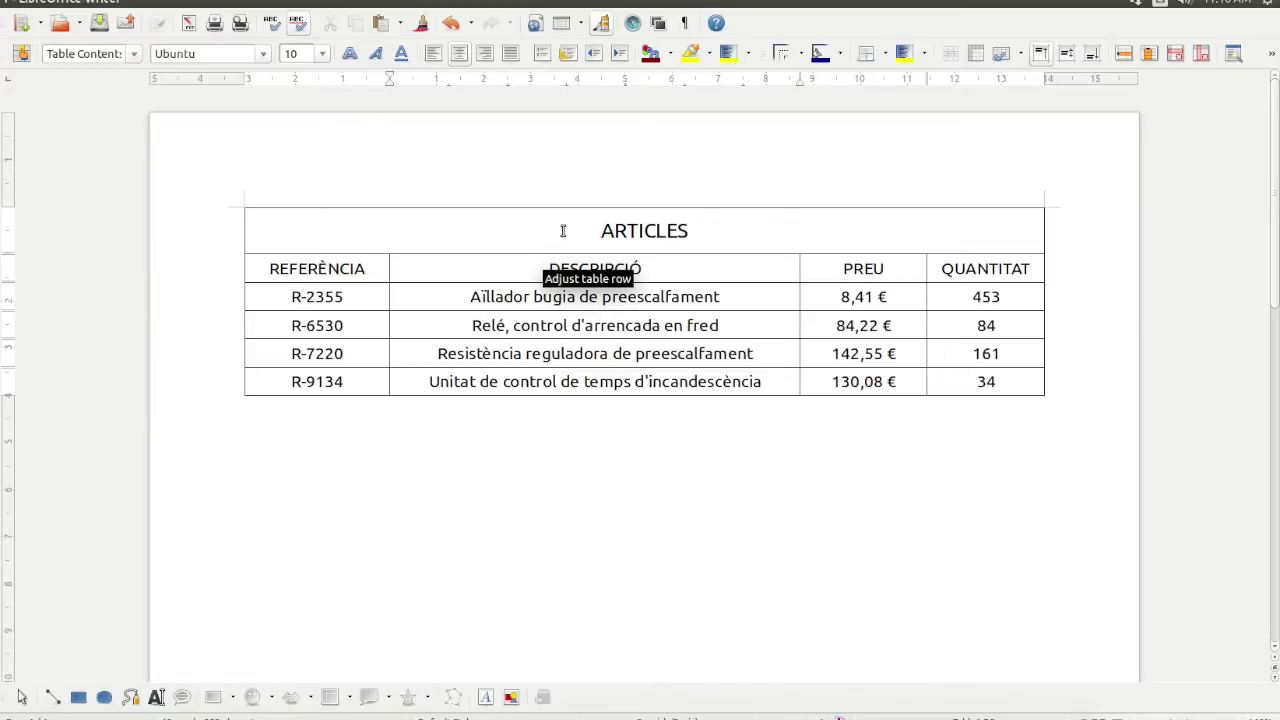
# Give the ARTICLES title row a Gray 3 background colour
pyautogui.click(463, 232)
pyautogui.click(741, 228)
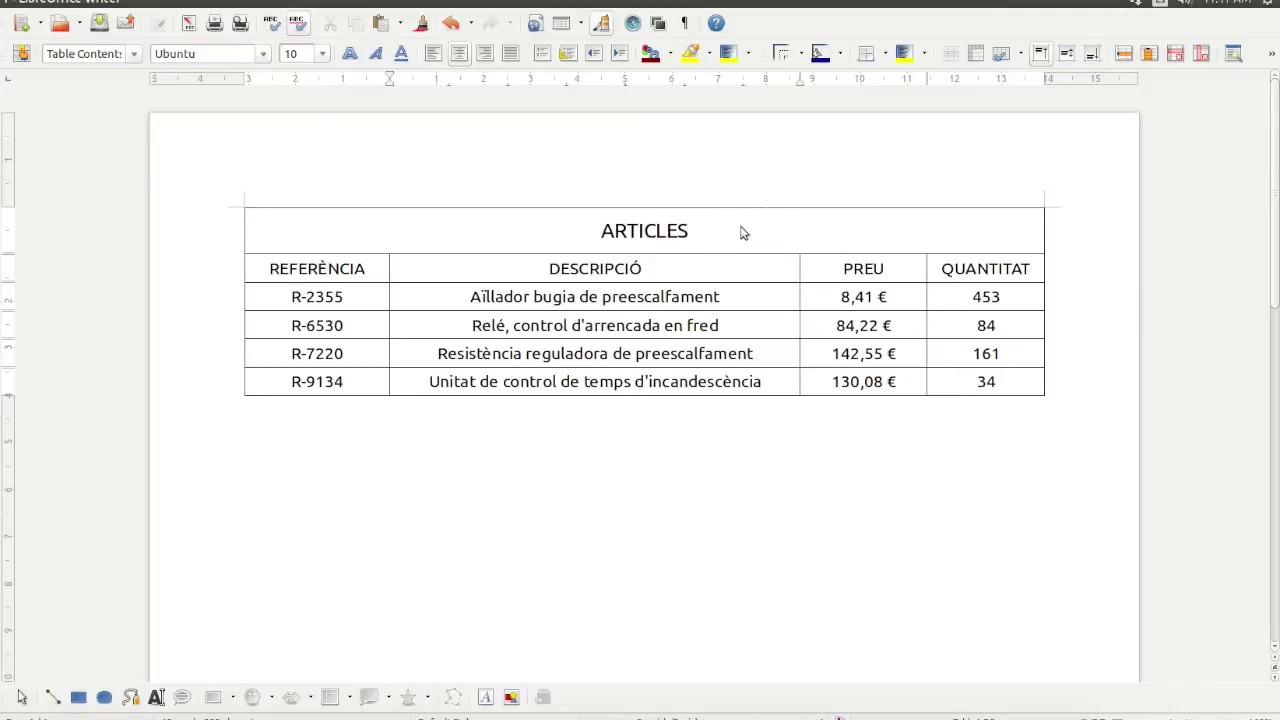
pyautogui.doubleClick(519, 221)
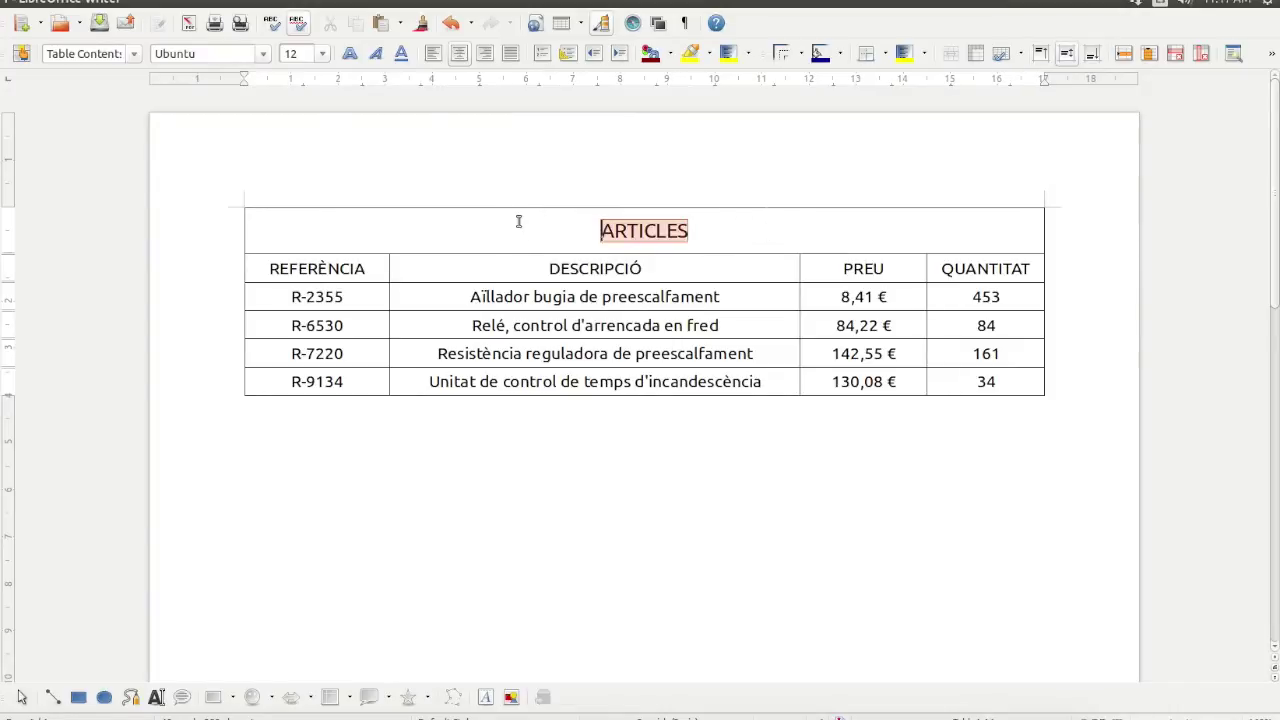
pyautogui.click(477, 226)
pyautogui.doubleClick(537, 226)
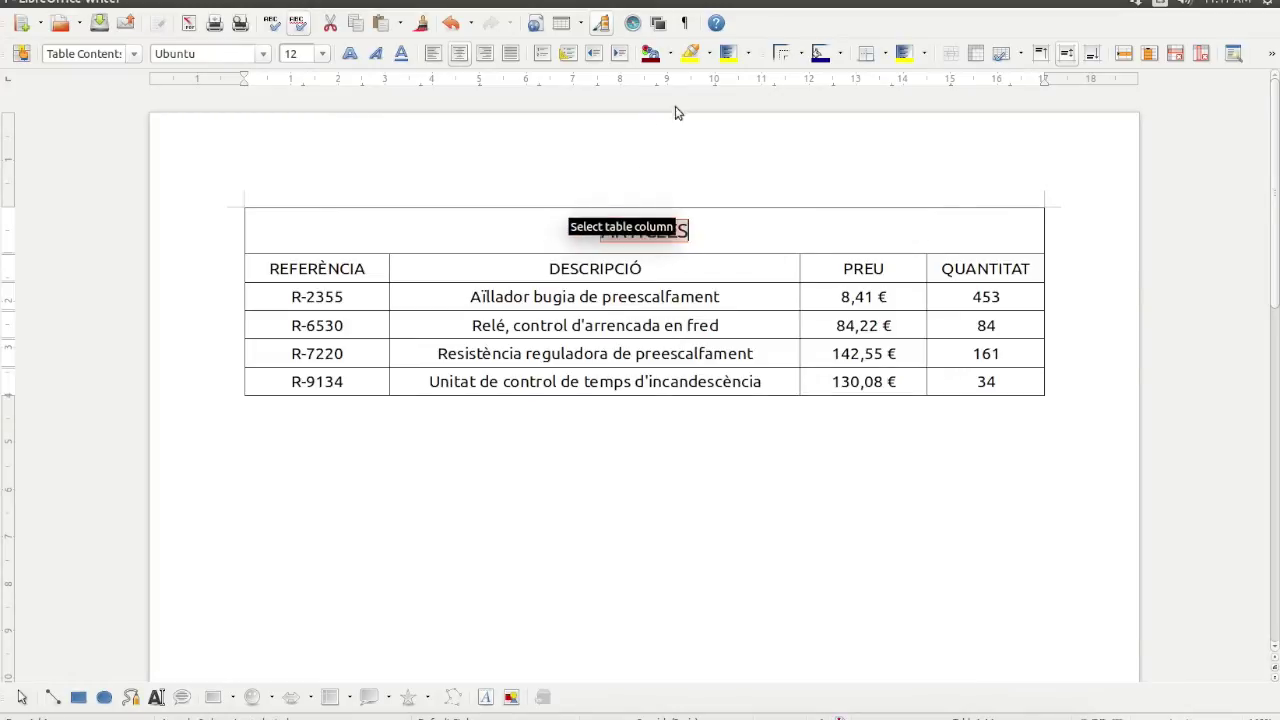
pyautogui.click(749, 53)
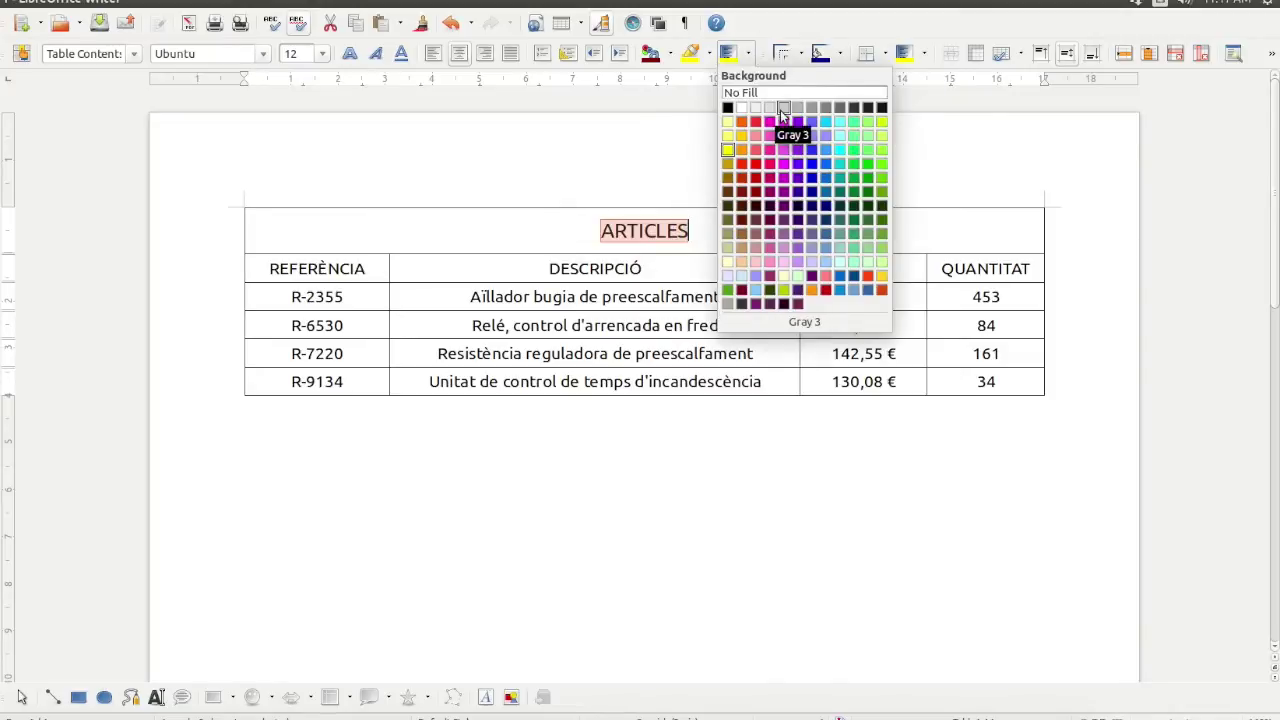
pyautogui.click(795, 109)
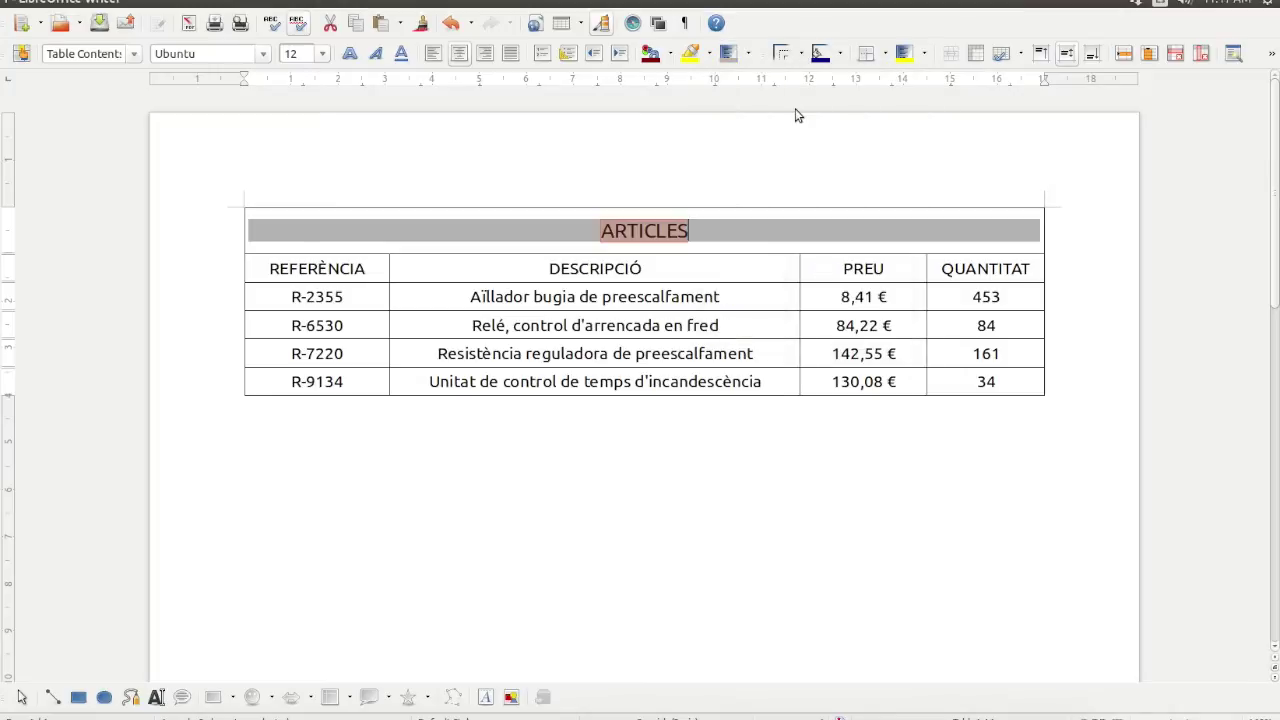
pyautogui.click(789, 177)
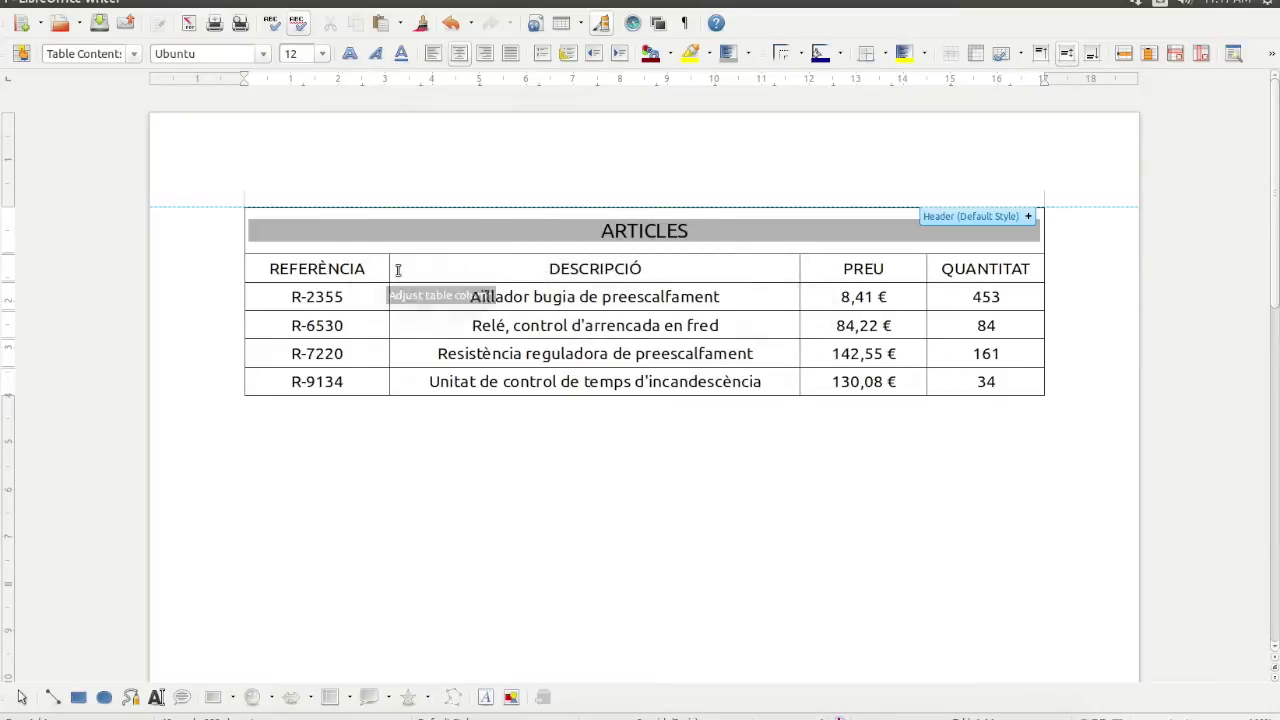
# Select the whole header row and give its cells a Gray 8 background
pyautogui.click(259, 270)
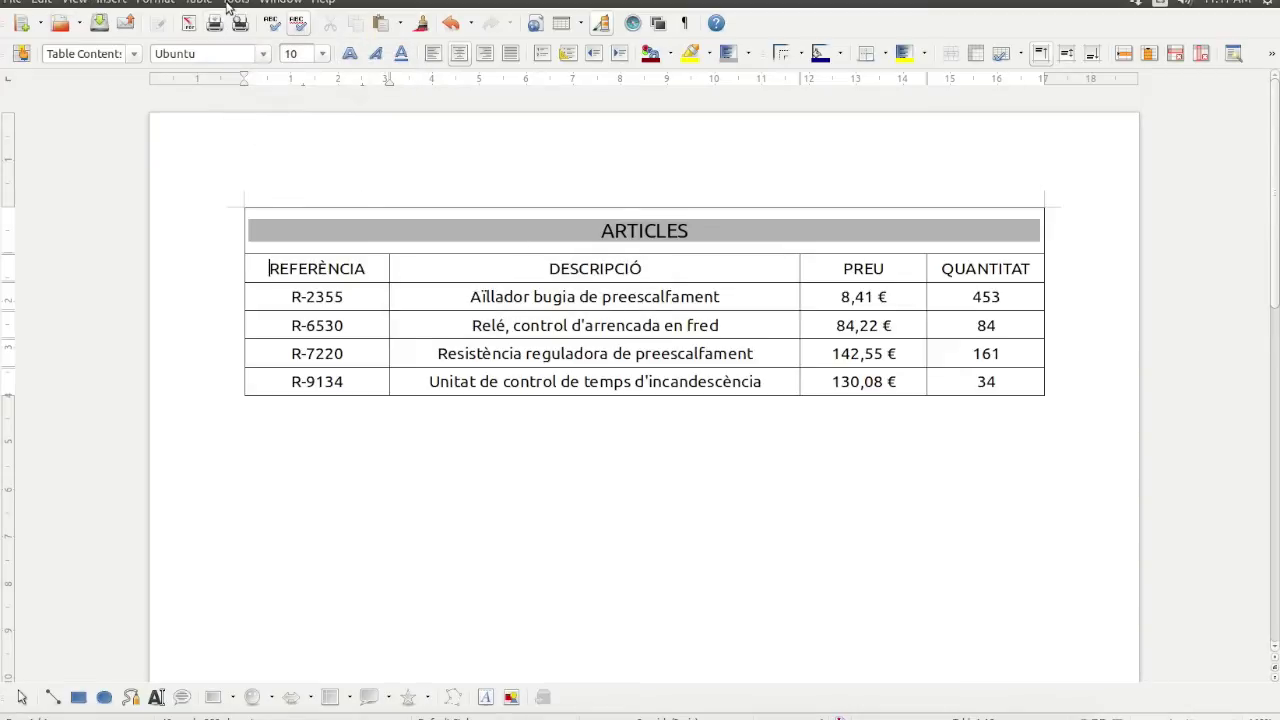
pyautogui.click(200, 6)
pyautogui.moveTo(203, 33)
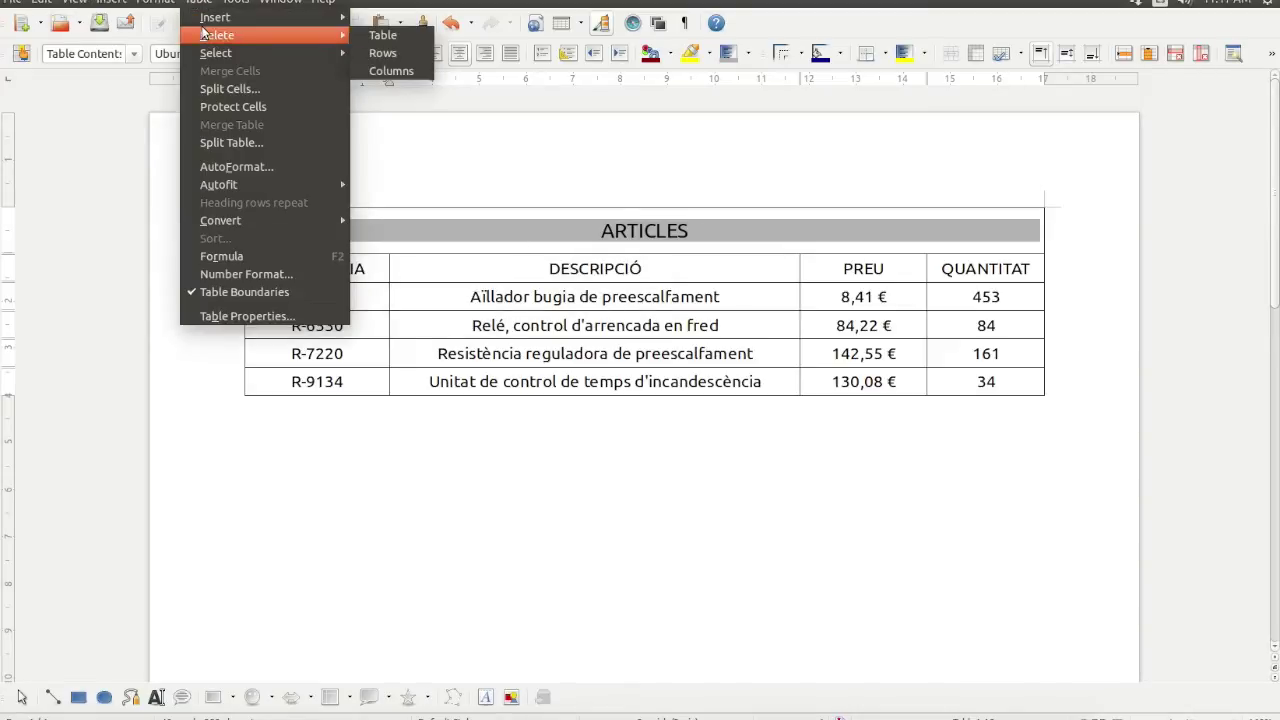
pyautogui.moveTo(211, 60)
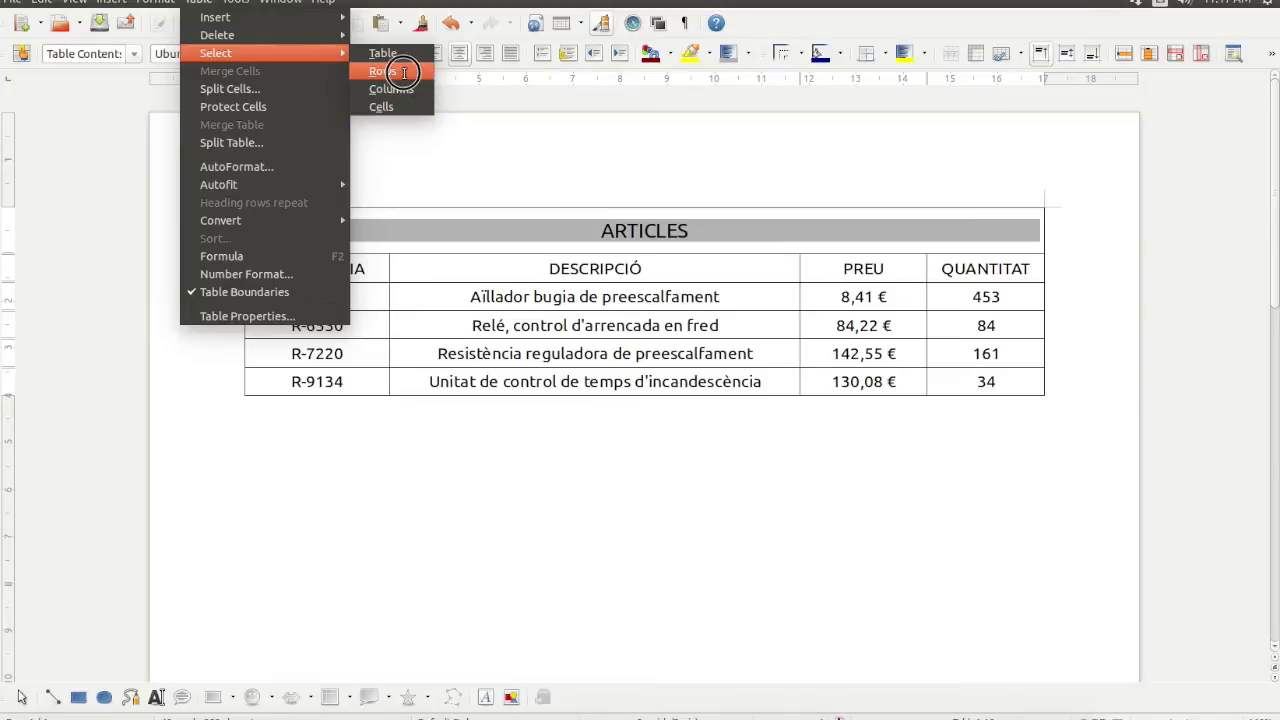
pyautogui.click(392, 71)
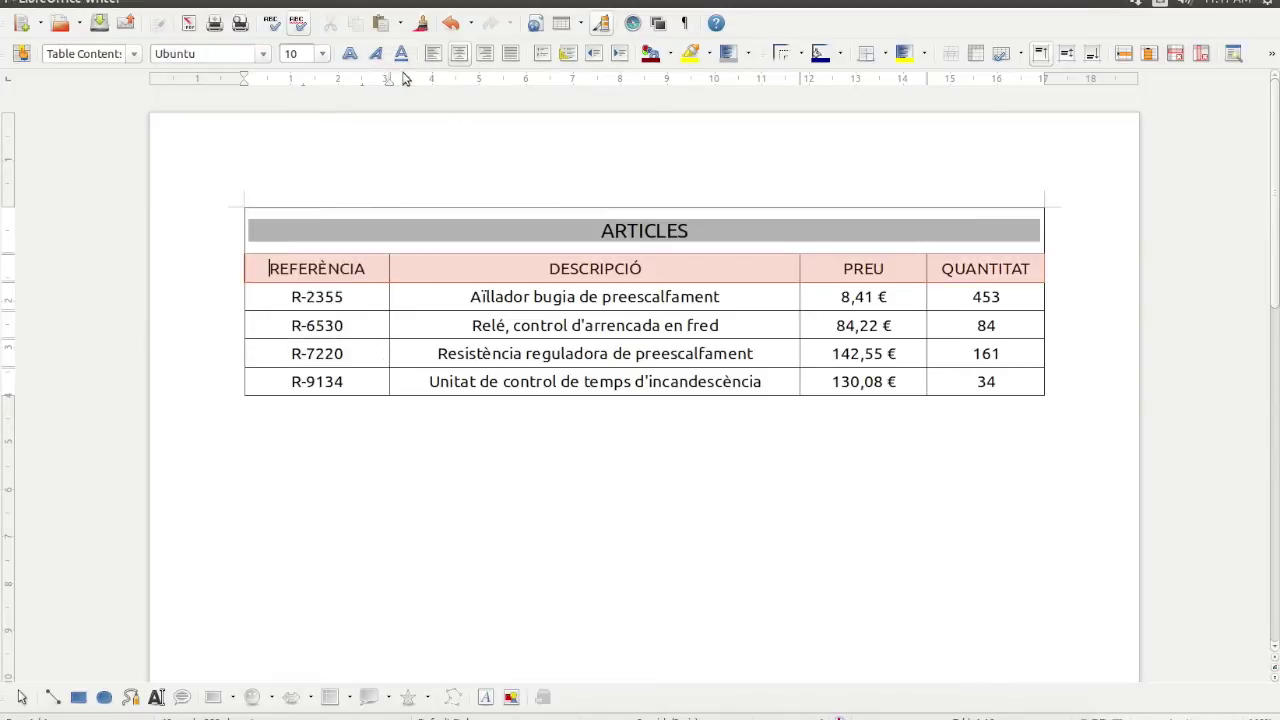
pyautogui.rightClick(404, 268)
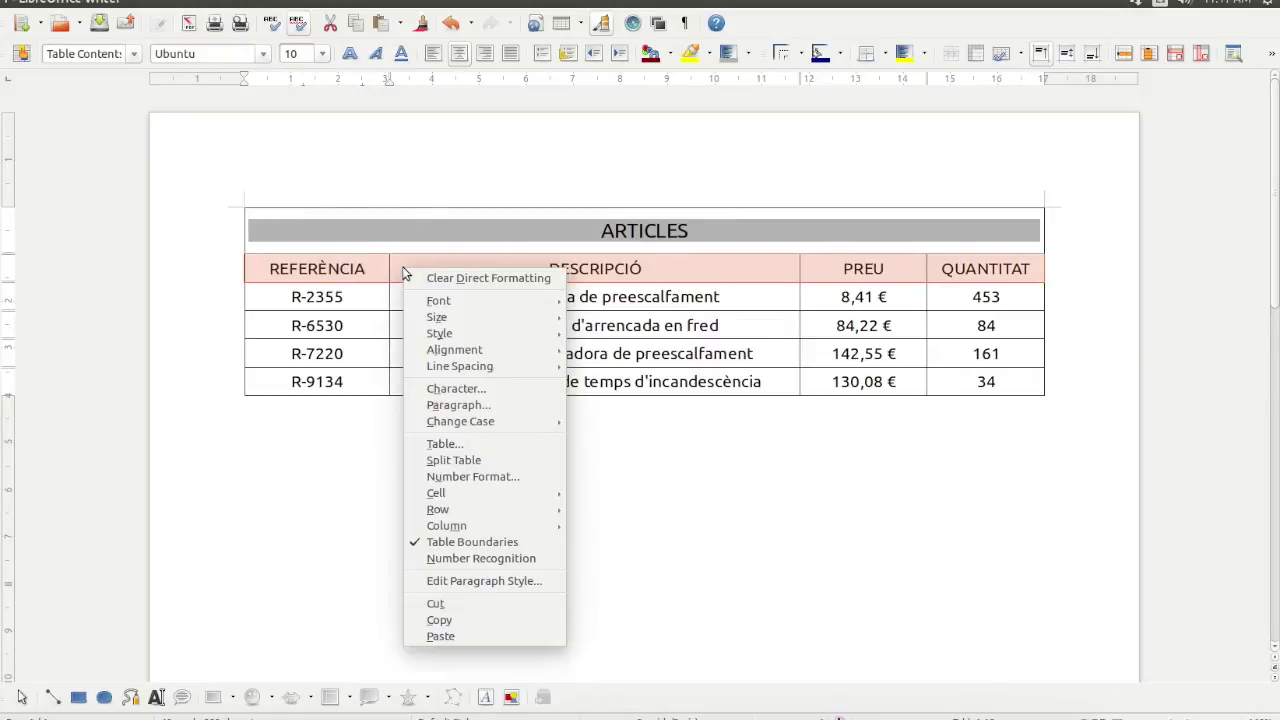
pyautogui.click(470, 444)
pyautogui.click(862, 343)
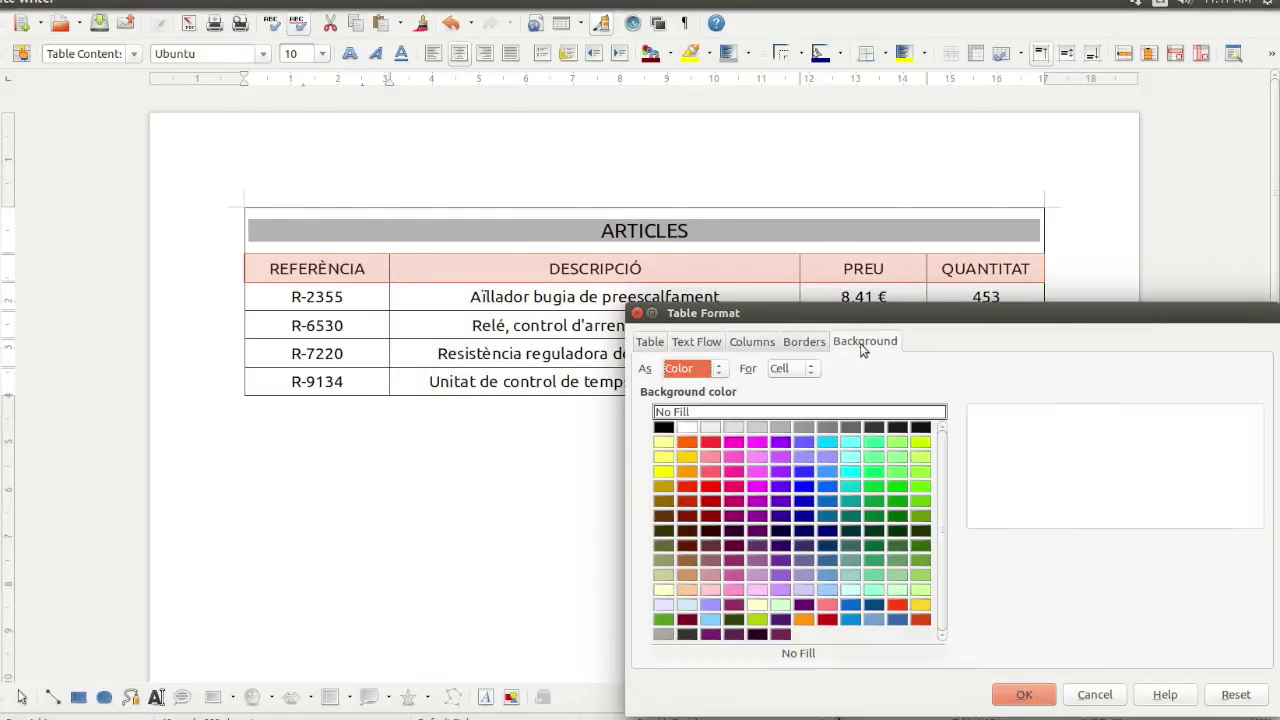
pyautogui.click(871, 431)
pyautogui.click(1022, 694)
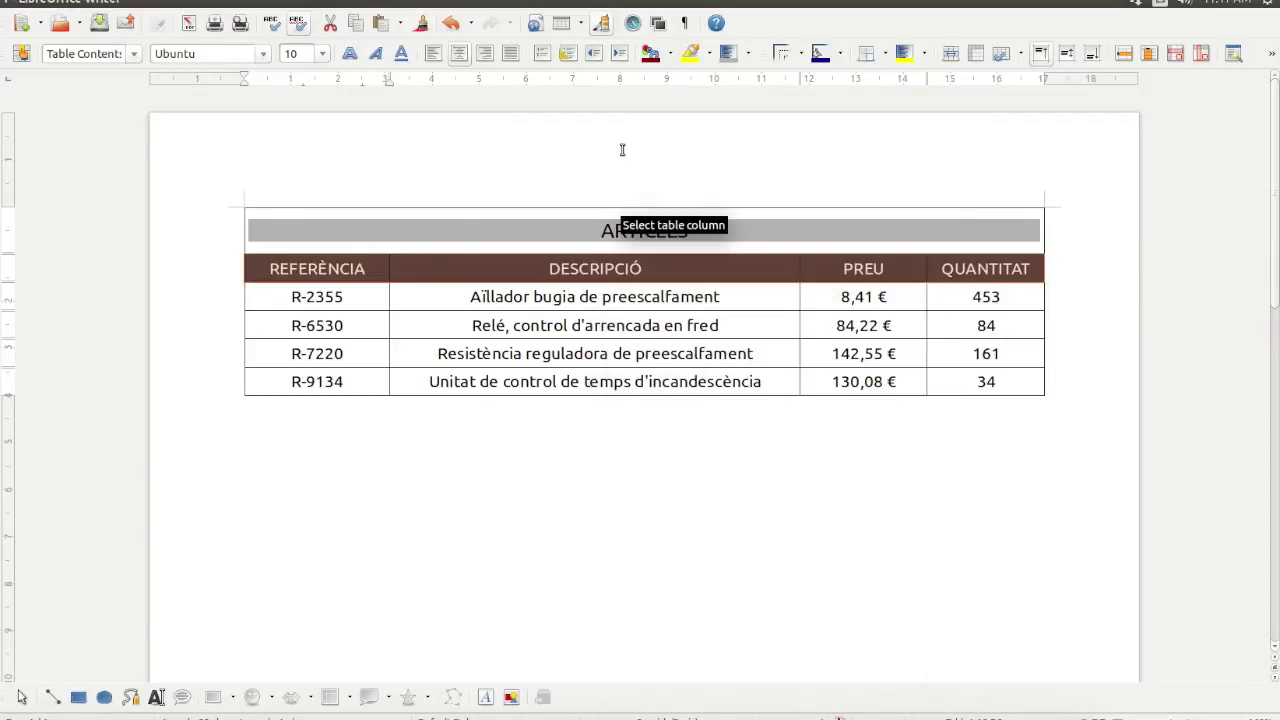
# Change the REFERÈNCIA–QUANTITAT header text colour to White
pyautogui.click(670, 53)
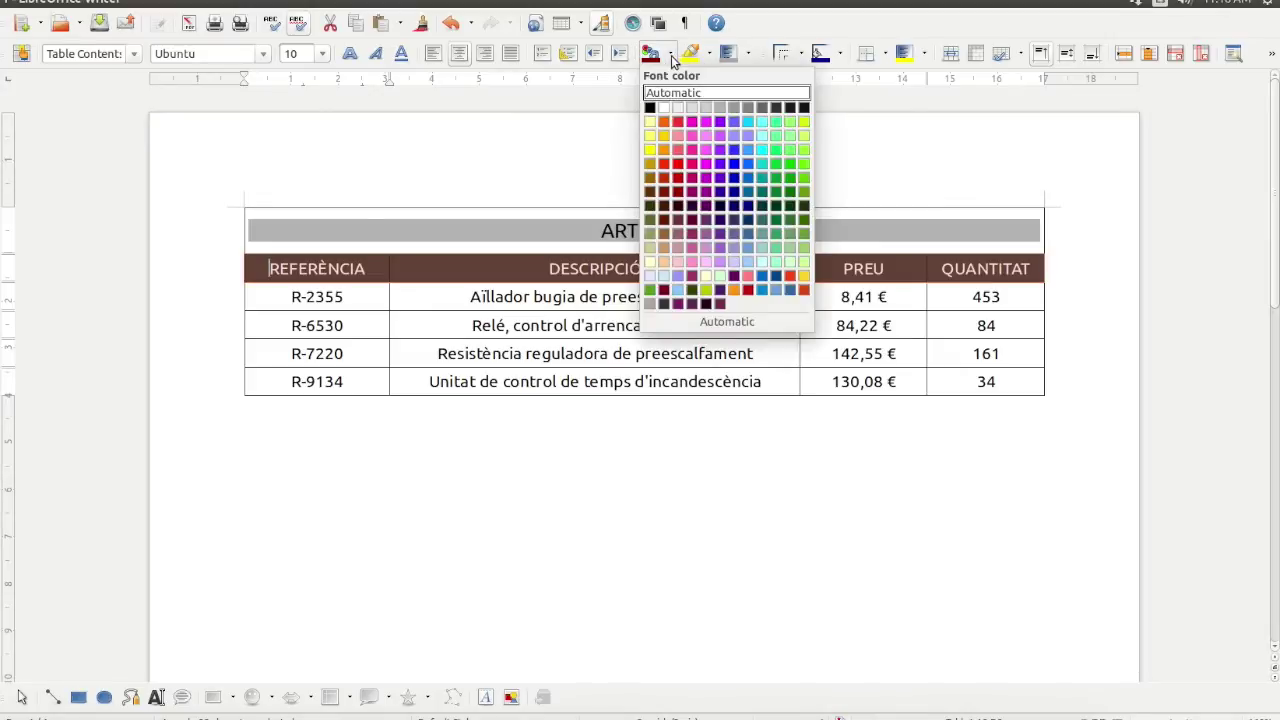
pyautogui.click(663, 108)
pyautogui.click(473, 325)
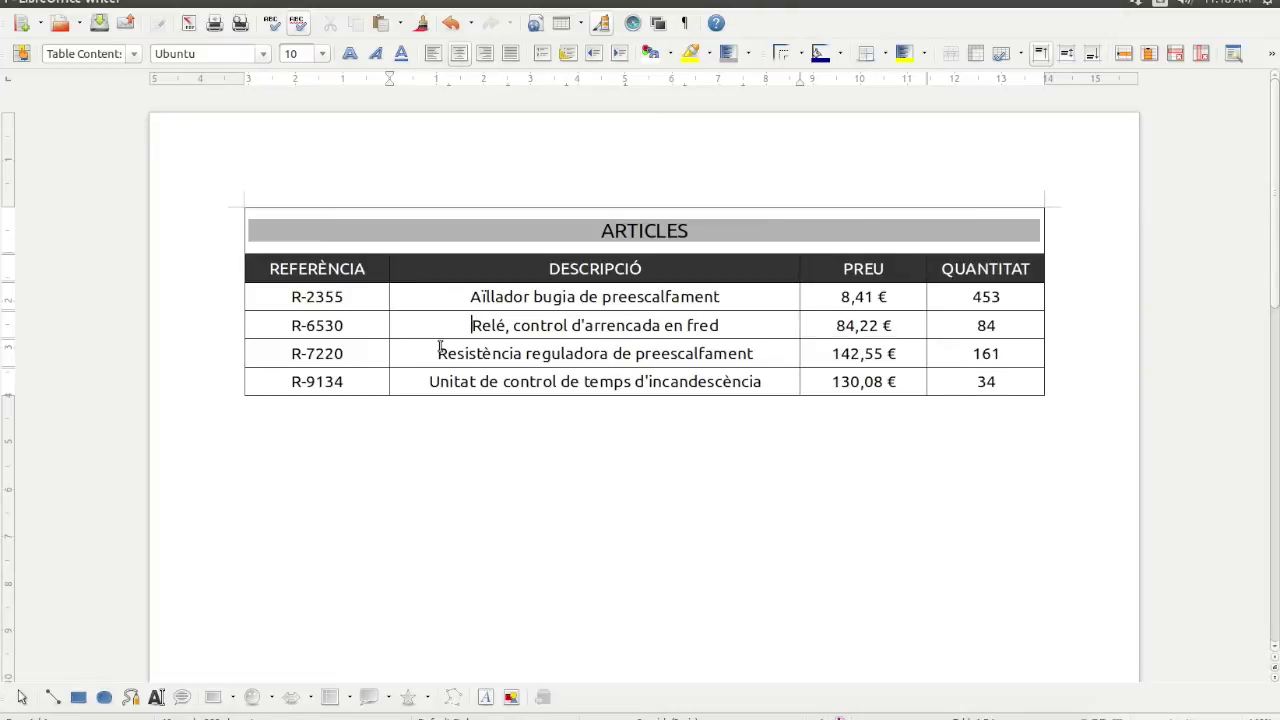
pyautogui.click(344, 240)
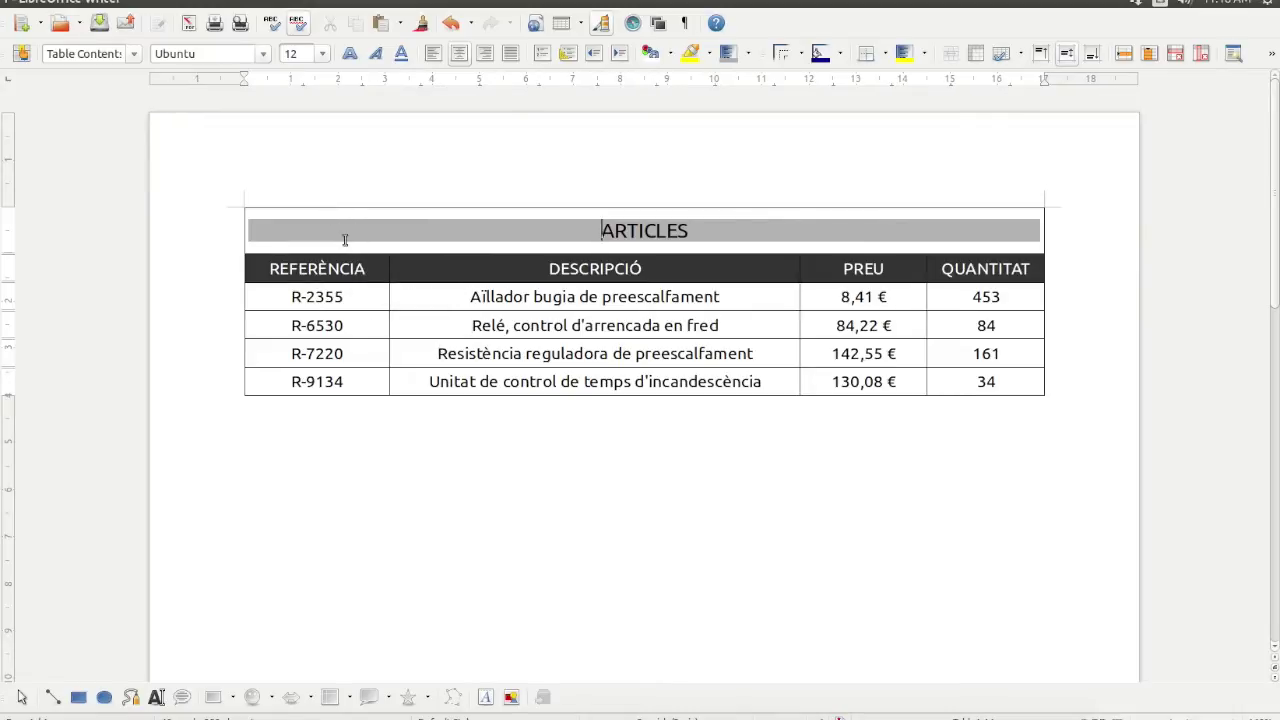
# Add a 2 pt black outer border around the whole table, leaving inner lines unchanged
pyautogui.rightClick(344, 240)
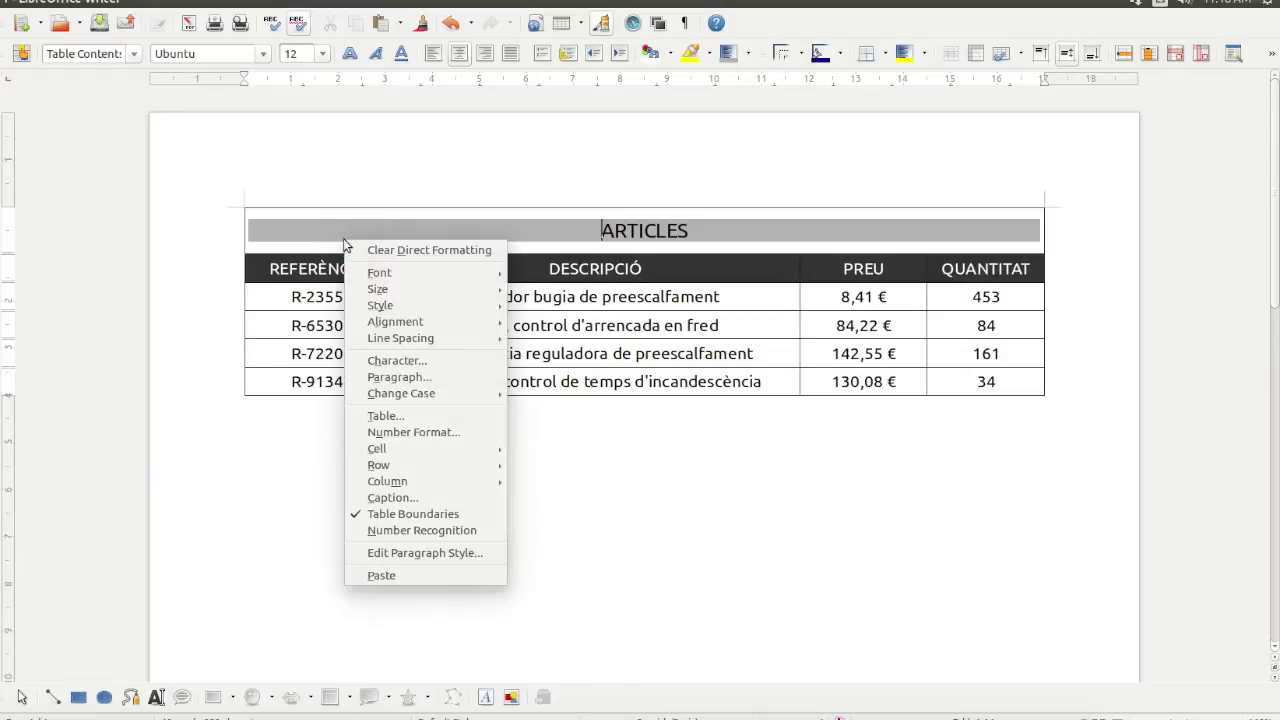
pyautogui.click(412, 417)
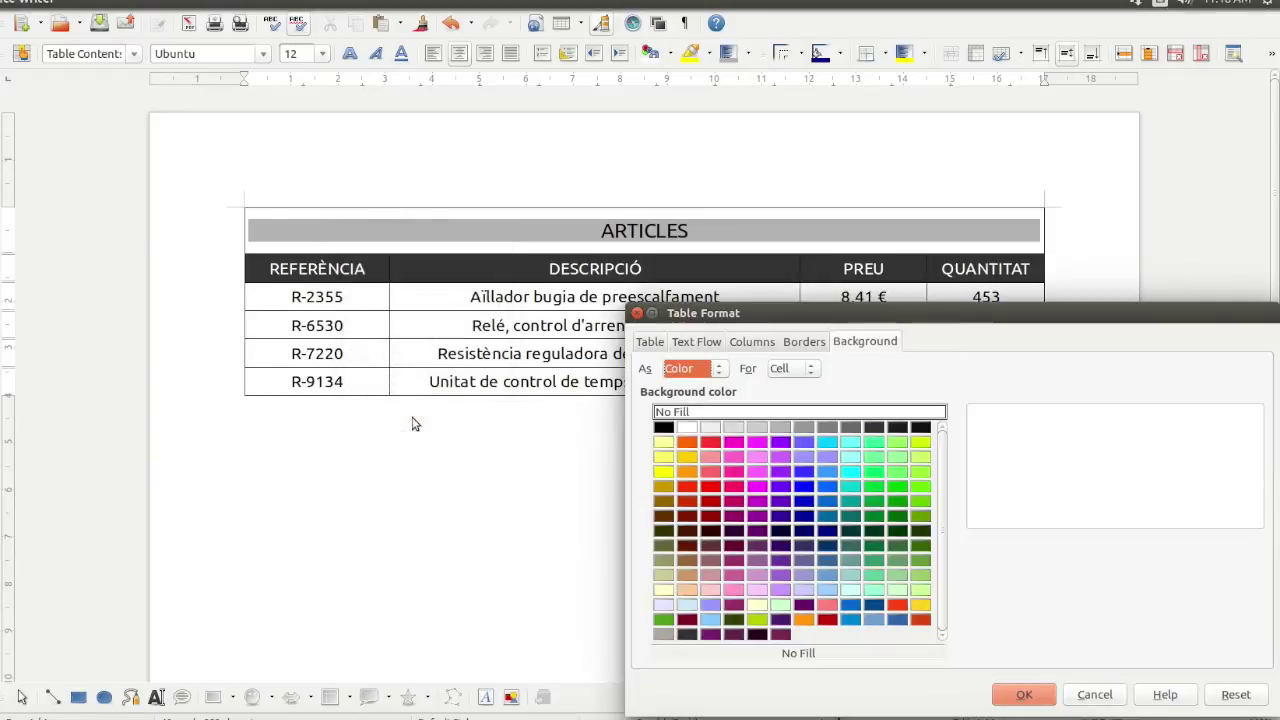
pyautogui.click(808, 342)
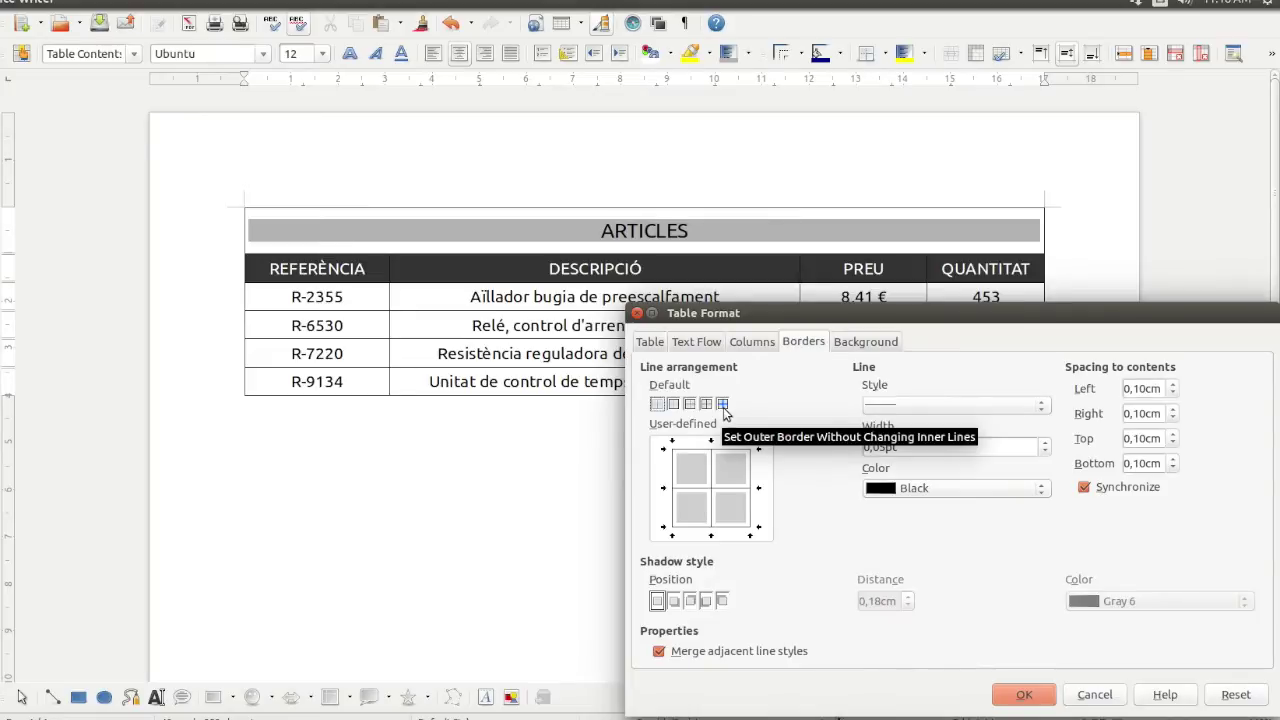
pyautogui.click(723, 405)
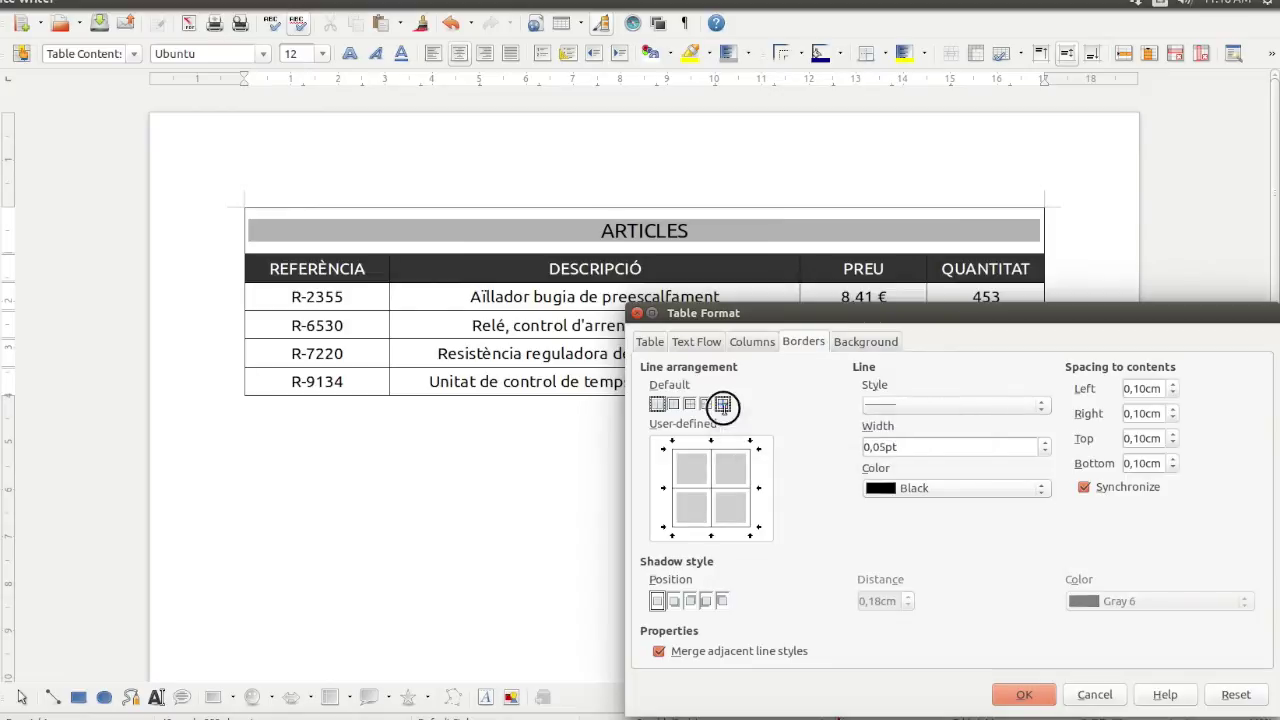
pyautogui.click(1045, 444)
pyautogui.click(1046, 444)
pyautogui.click(1046, 444)
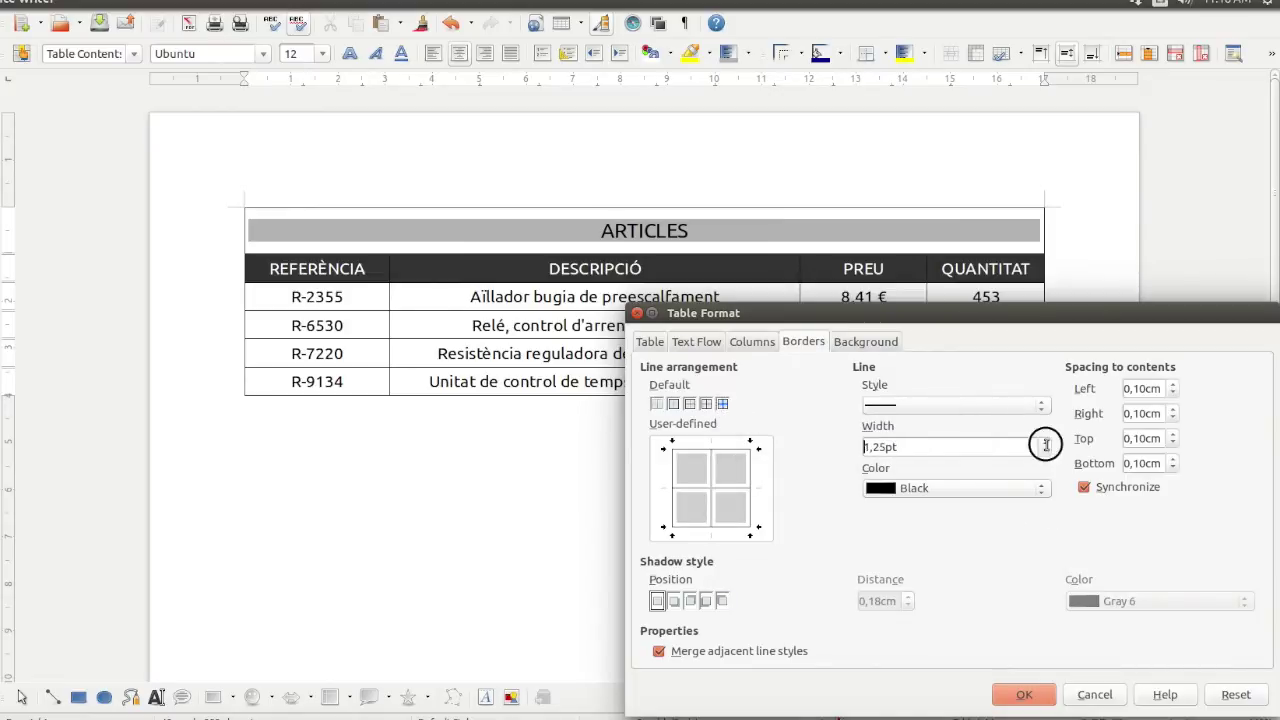
pyautogui.click(1046, 444)
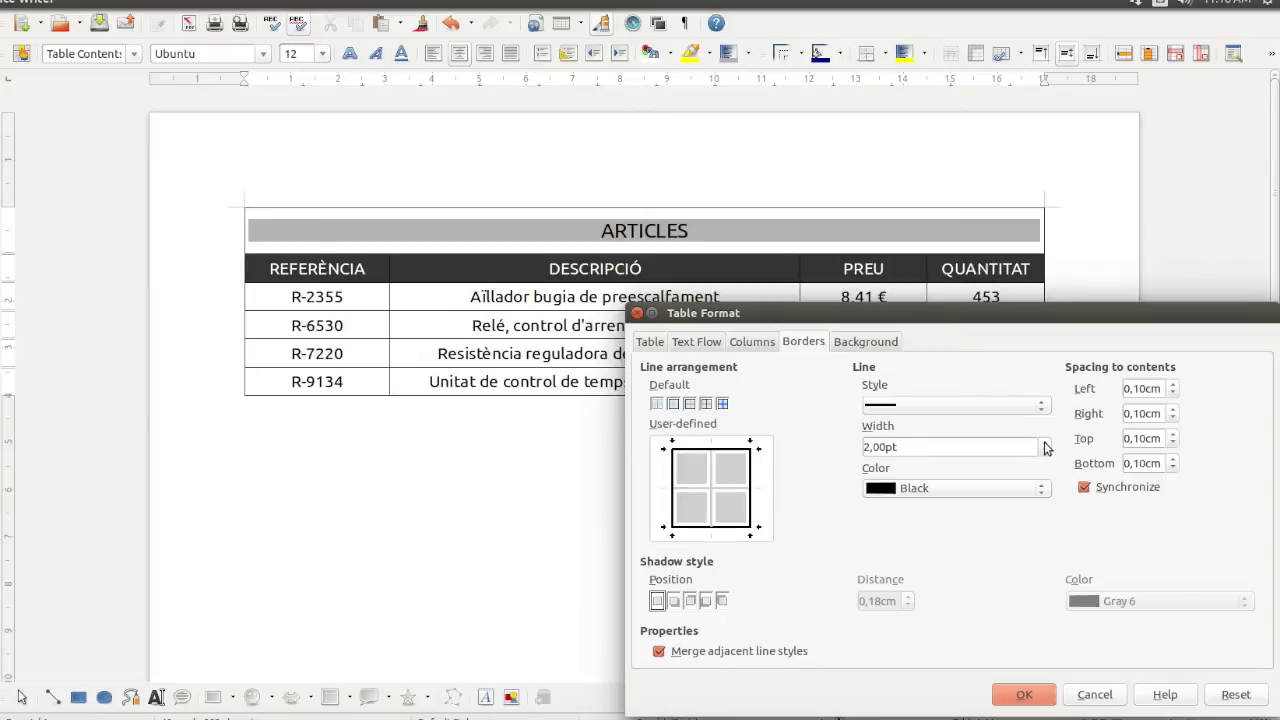
pyautogui.click(1022, 694)
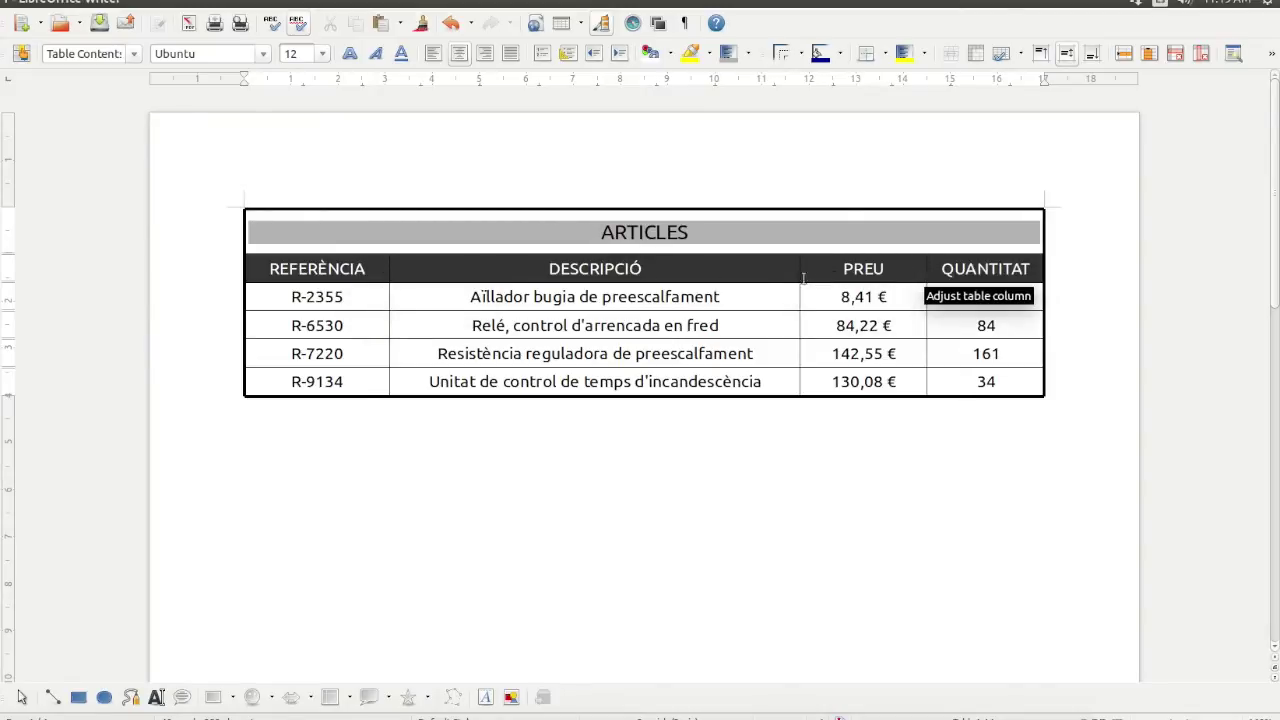
# Select the four header cells and pick their inner vertical dividers in the Borders settings
pyautogui.click(337, 267)
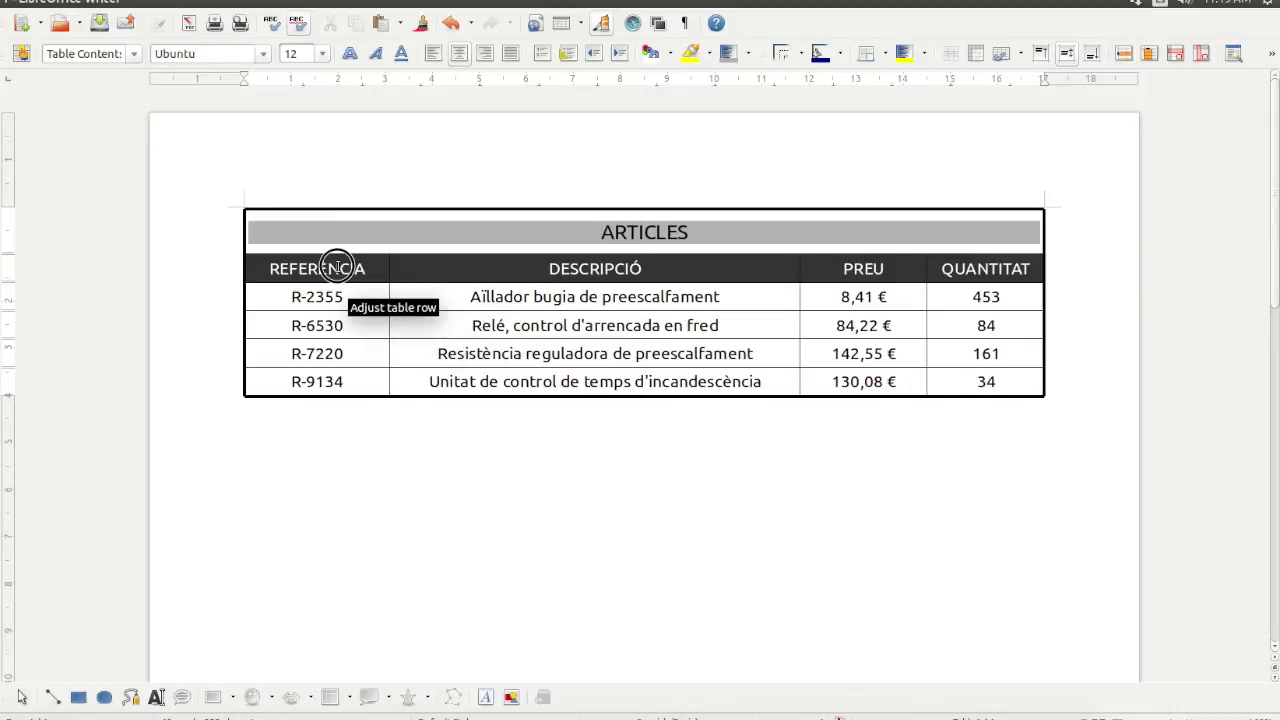
pyautogui.moveTo(337, 267); pyautogui.dragTo(950, 272)
pyautogui.rightClick(950, 272)
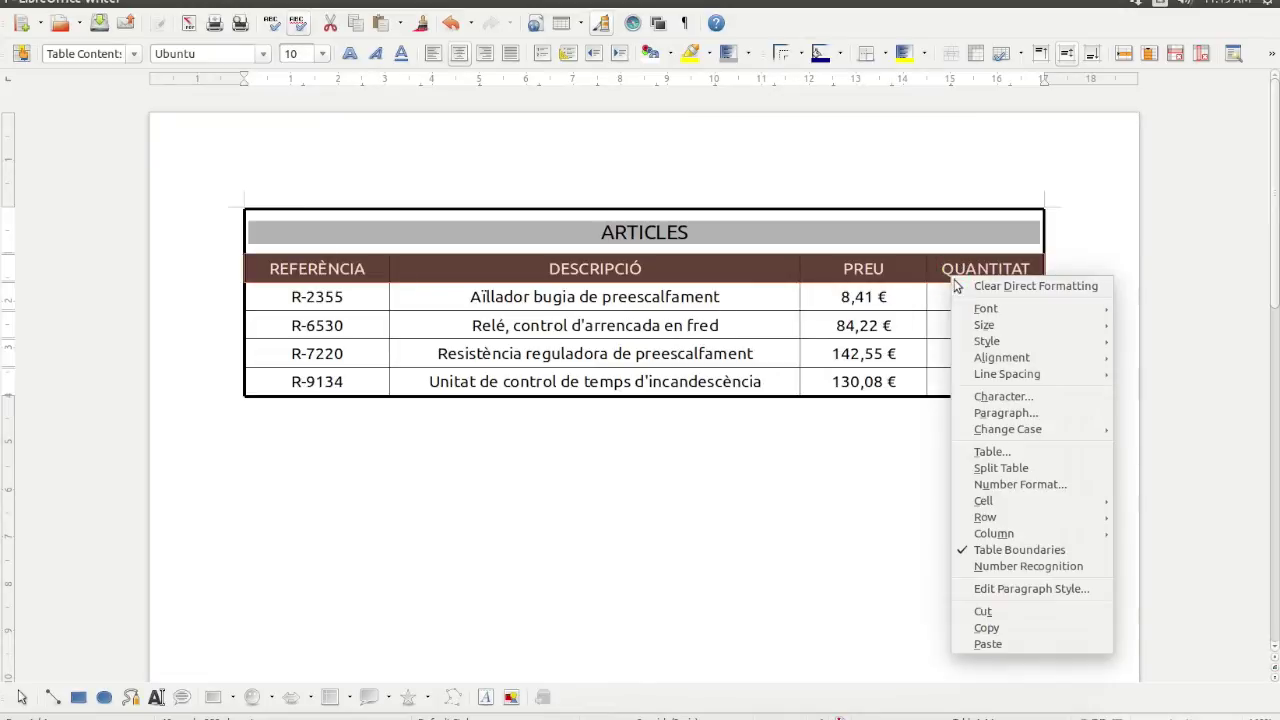
pyautogui.click(1005, 450)
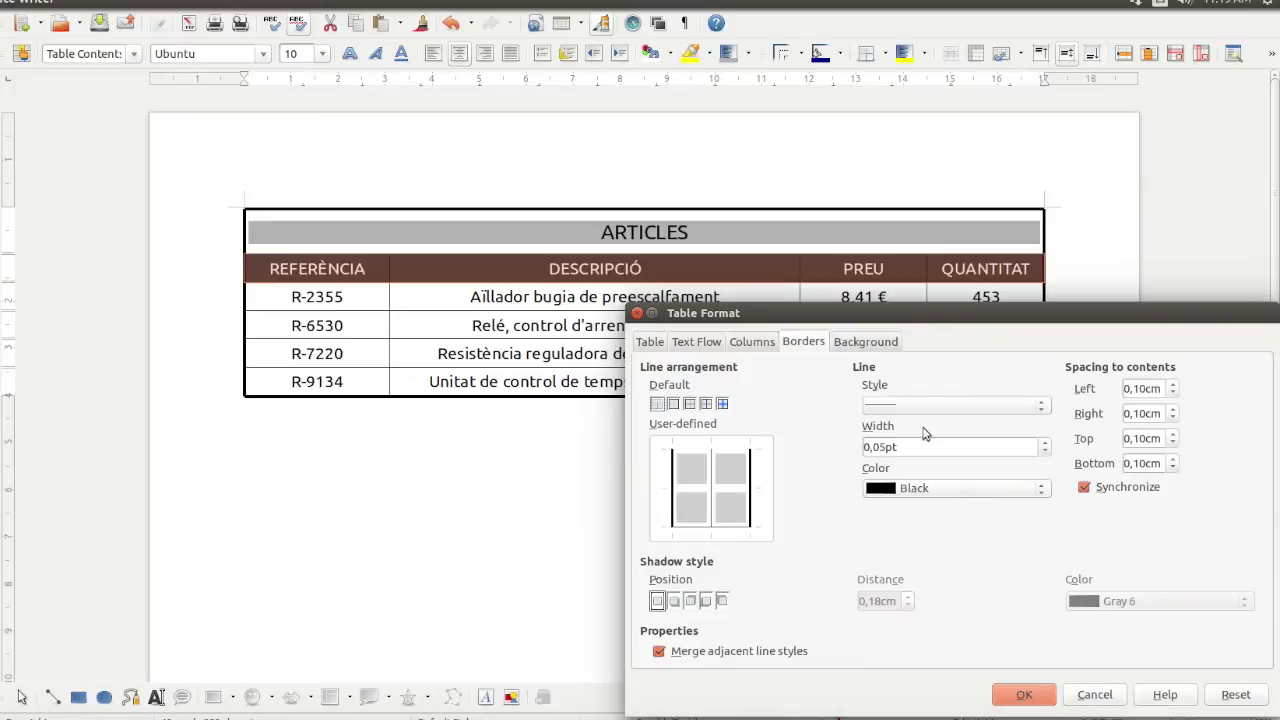
pyautogui.click(711, 472)
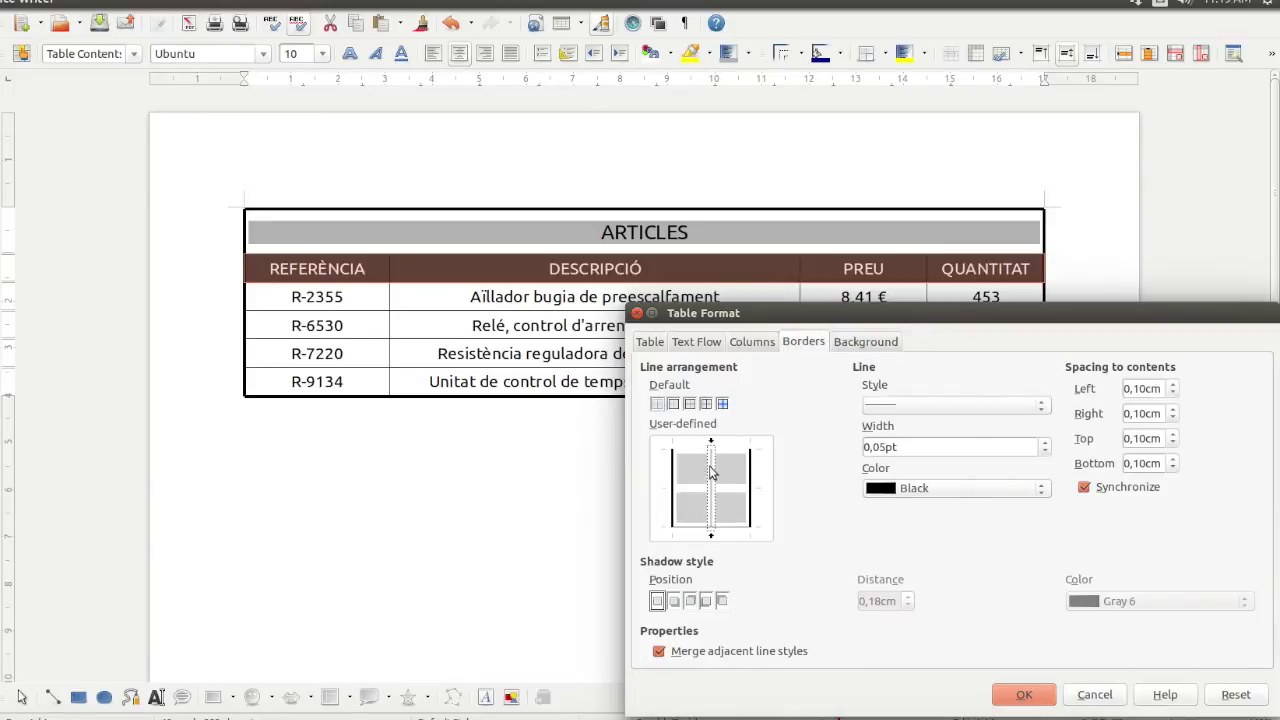
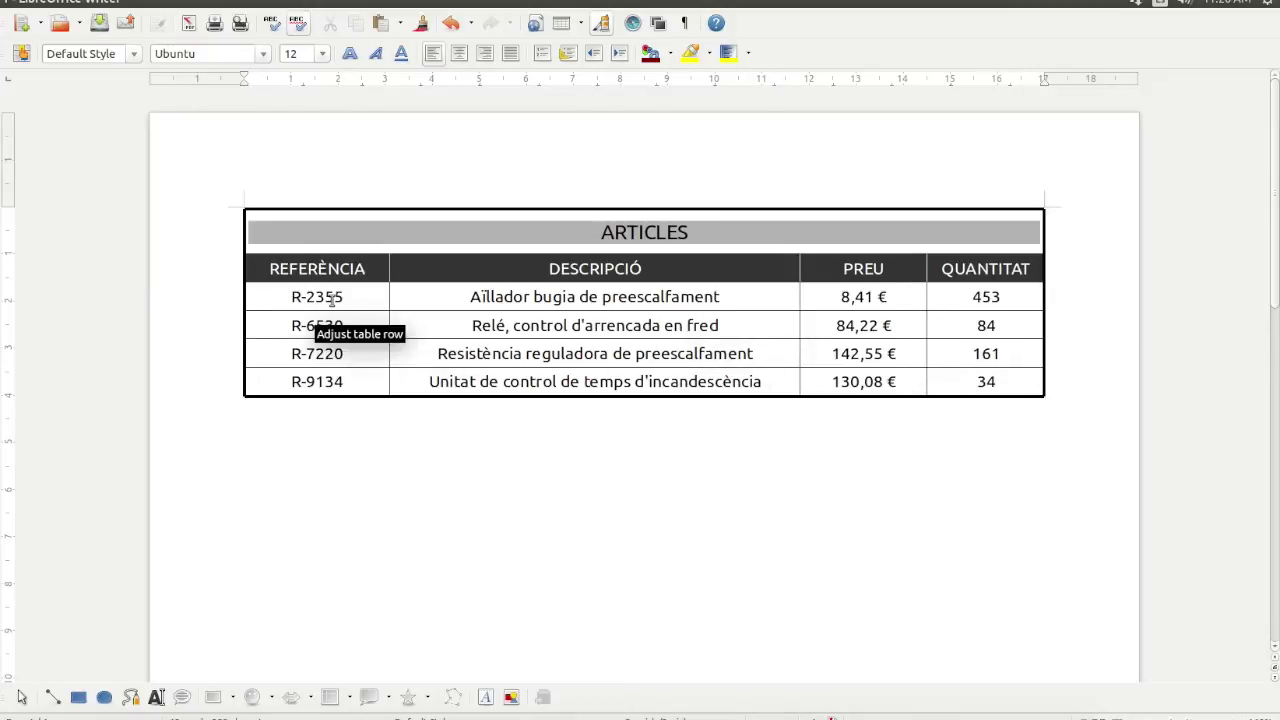
# Give the four item rows' inner vertical border lines a width of 1,50pt via Table Properties
pyautogui.moveTo(335, 297); pyautogui.dragTo(967, 378)
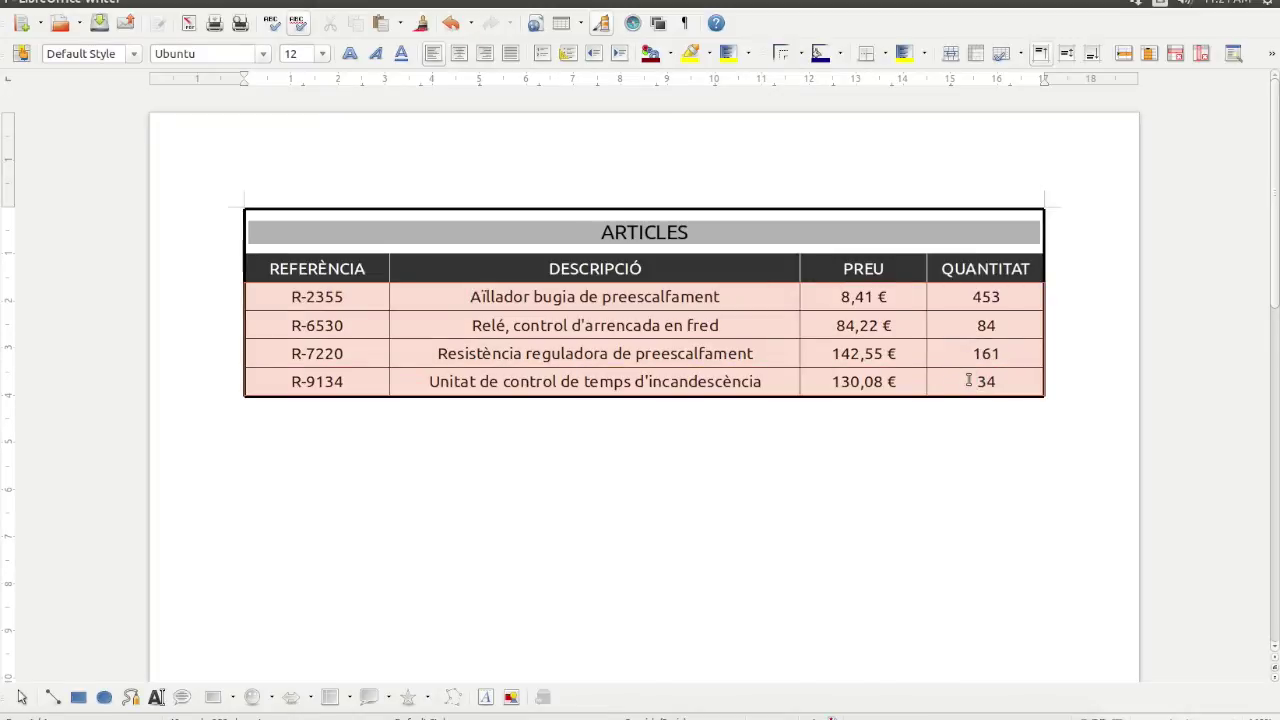
pyautogui.rightClick(968, 379)
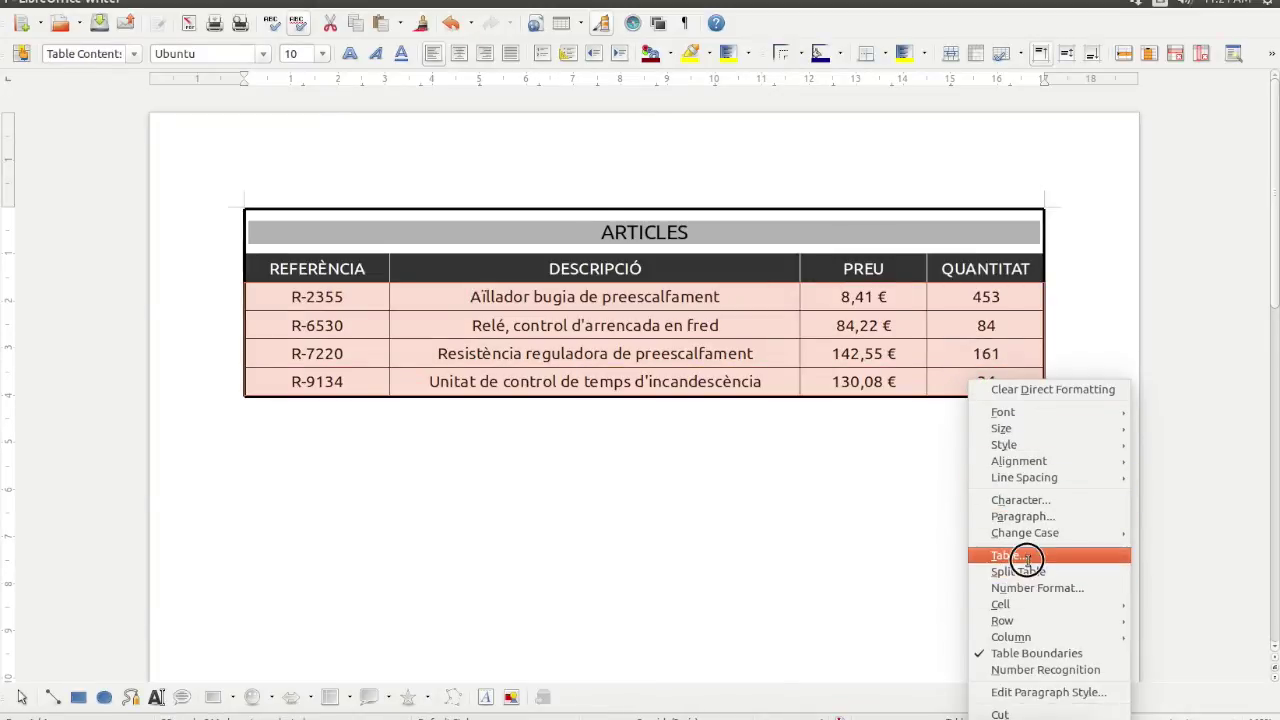
pyautogui.click(1020, 556)
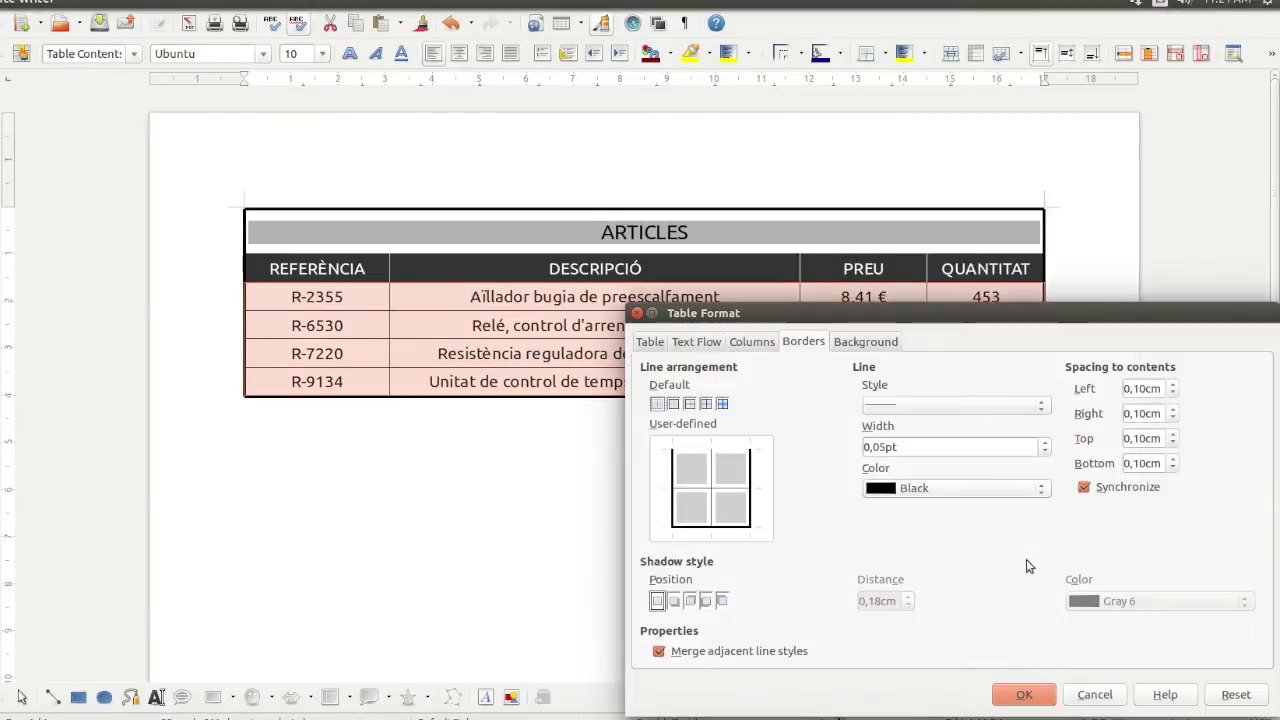
pyautogui.click(735, 489)
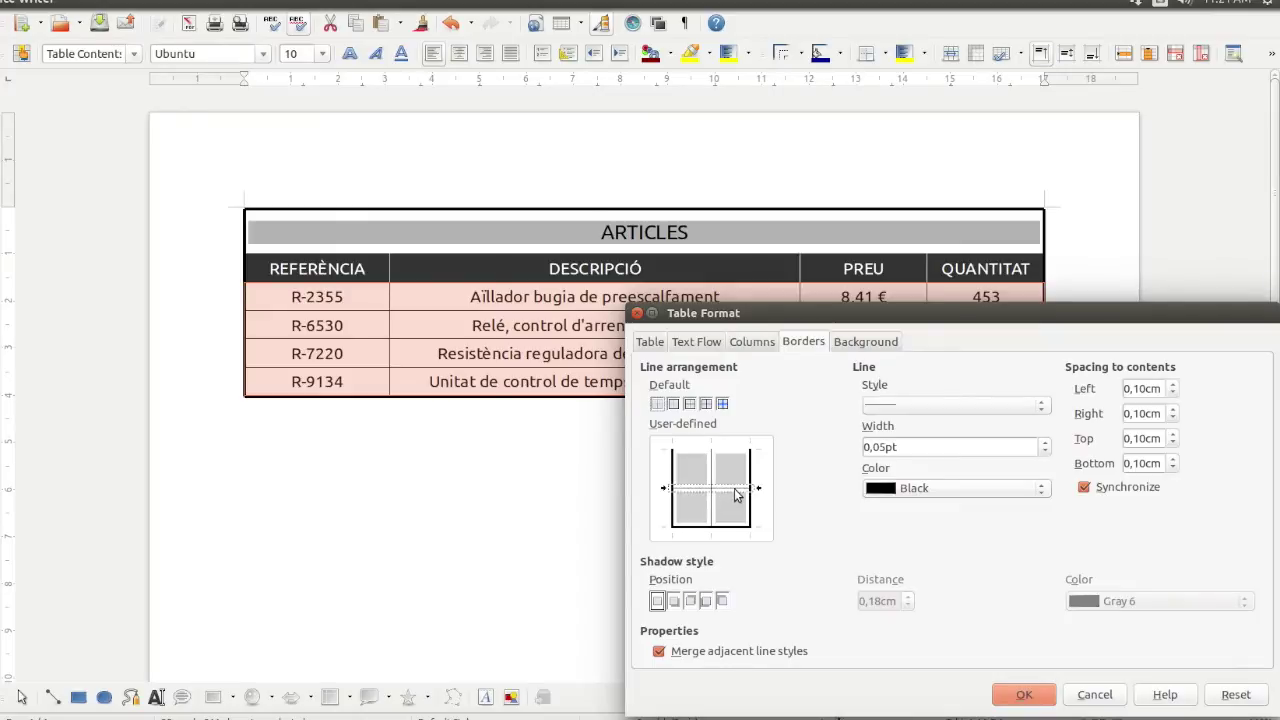
pyautogui.click(735, 491)
pyautogui.click(711, 474)
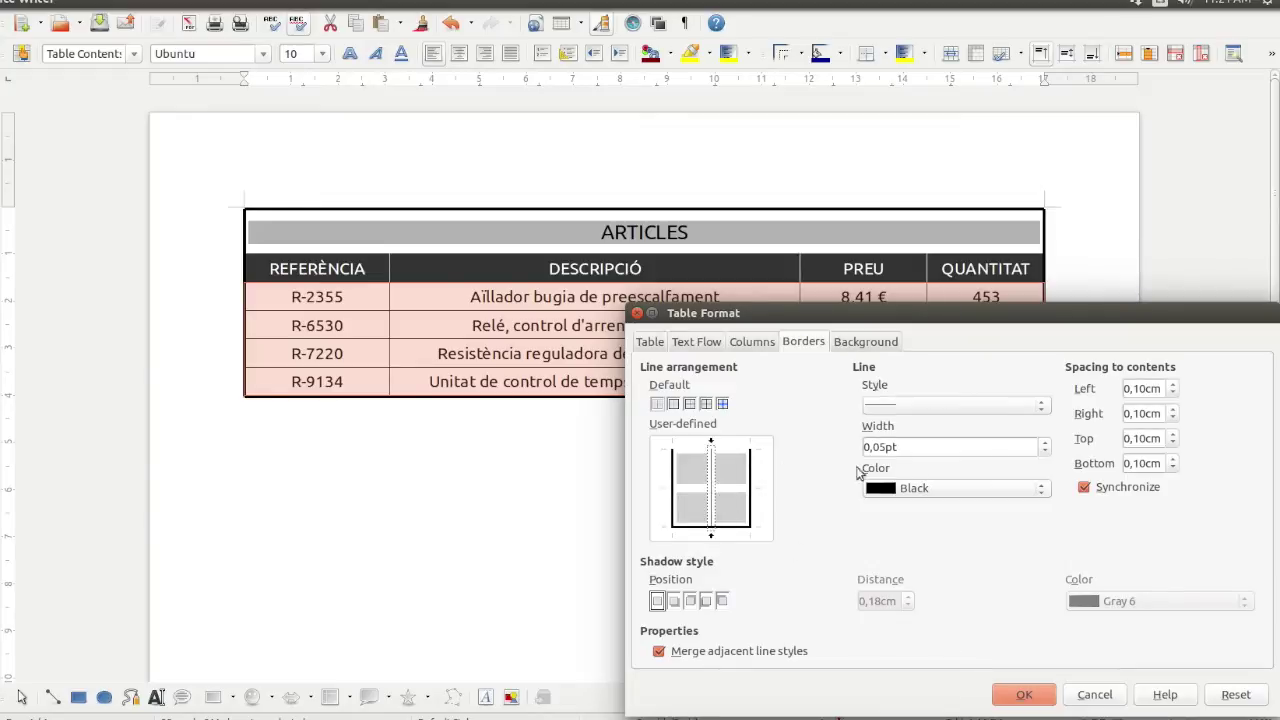
pyautogui.click(1043, 446)
pyautogui.click(1043, 444)
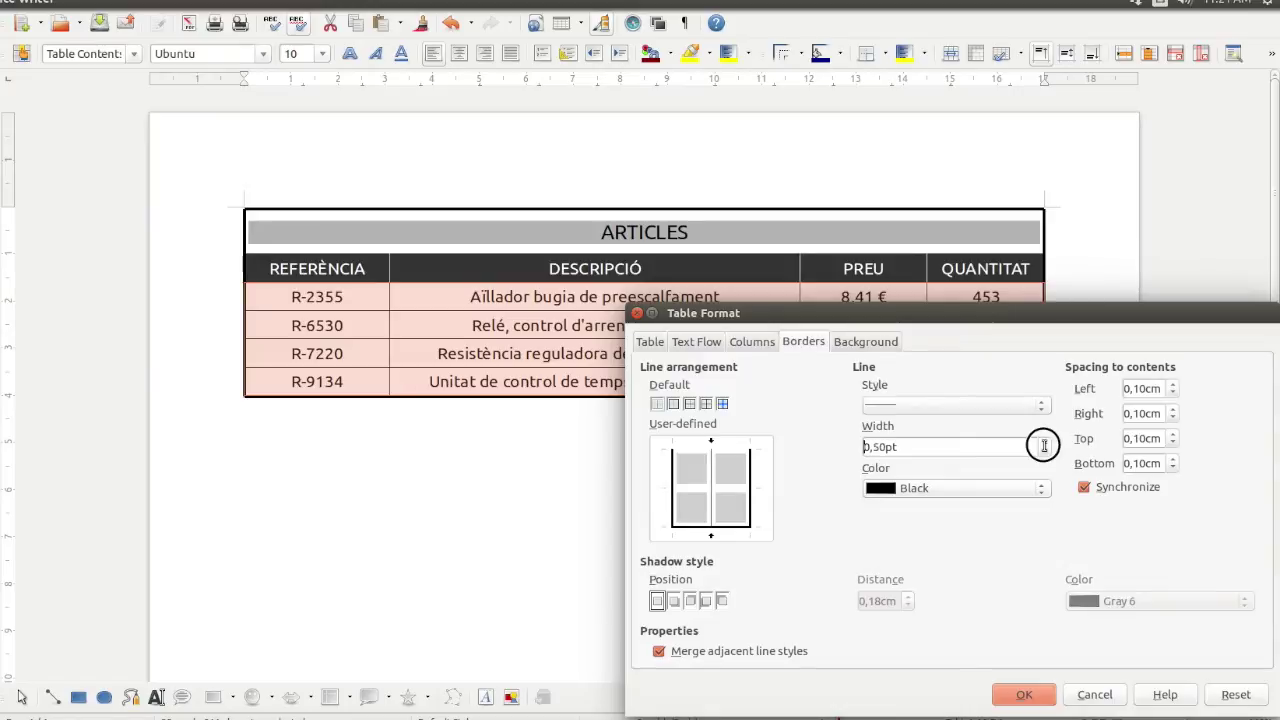
pyautogui.click(1043, 443)
pyautogui.click(1043, 445)
pyautogui.click(1043, 445)
pyautogui.click(1018, 692)
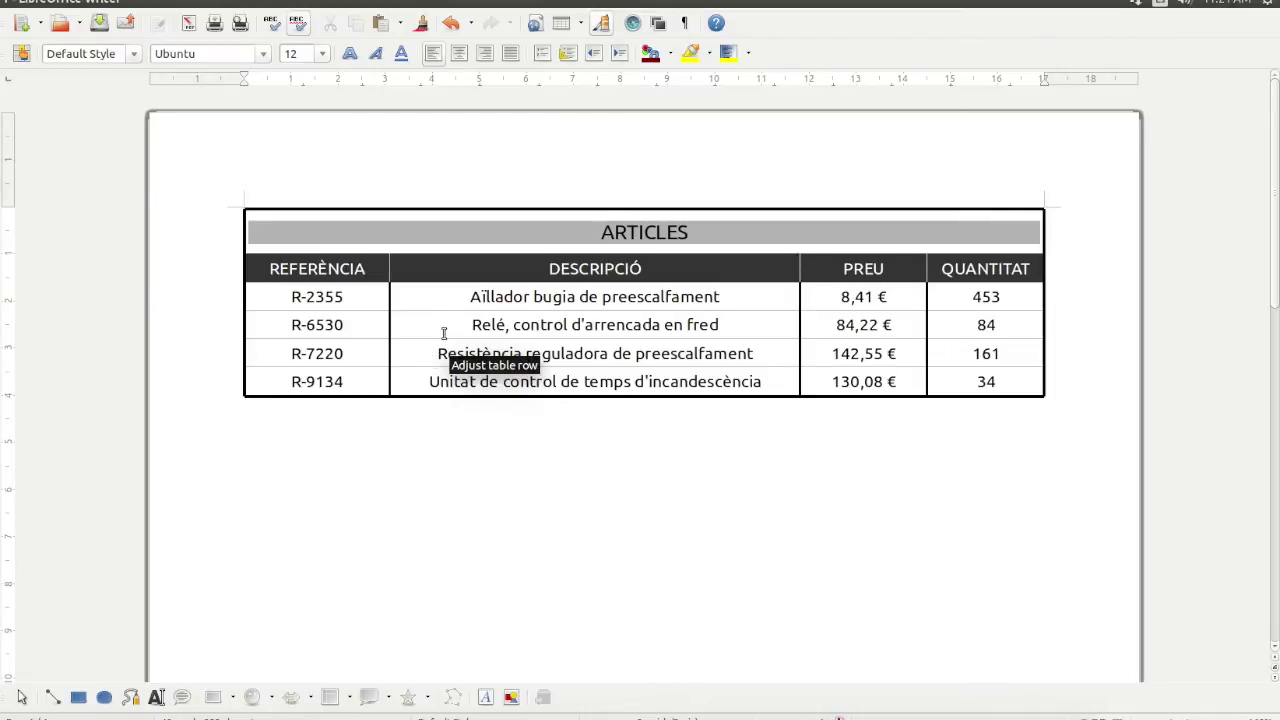
# Check the table in the whole-page Page Preview, then return to editing
pyautogui.click(243, 23)
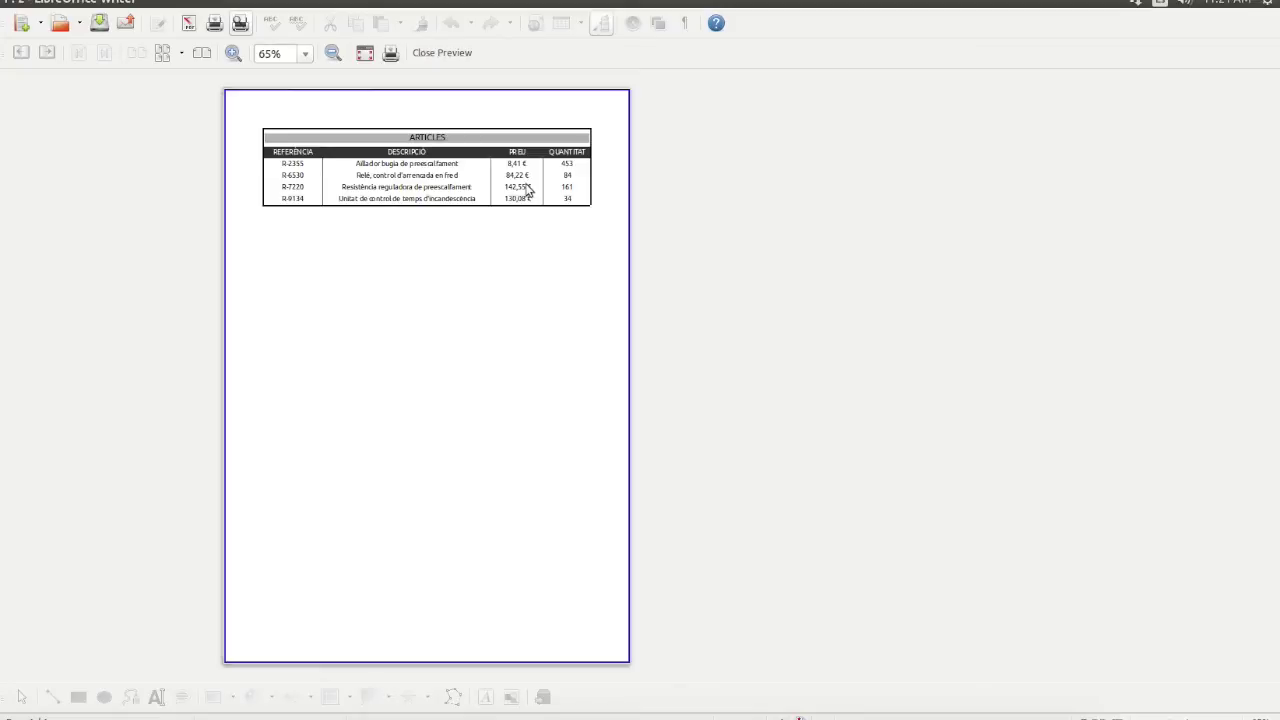
pyautogui.click(451, 52)
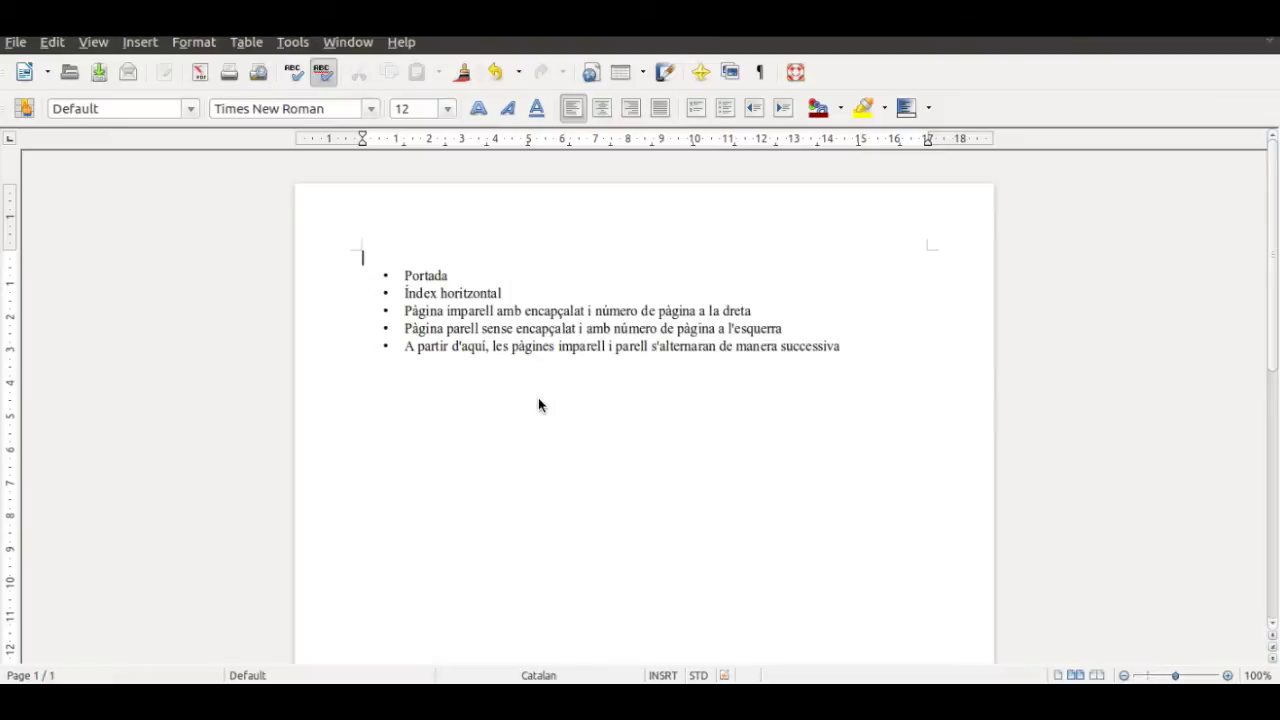
# Show the Page Styles list in the Styles and Formatting panel
pyautogui.click(208, 43)
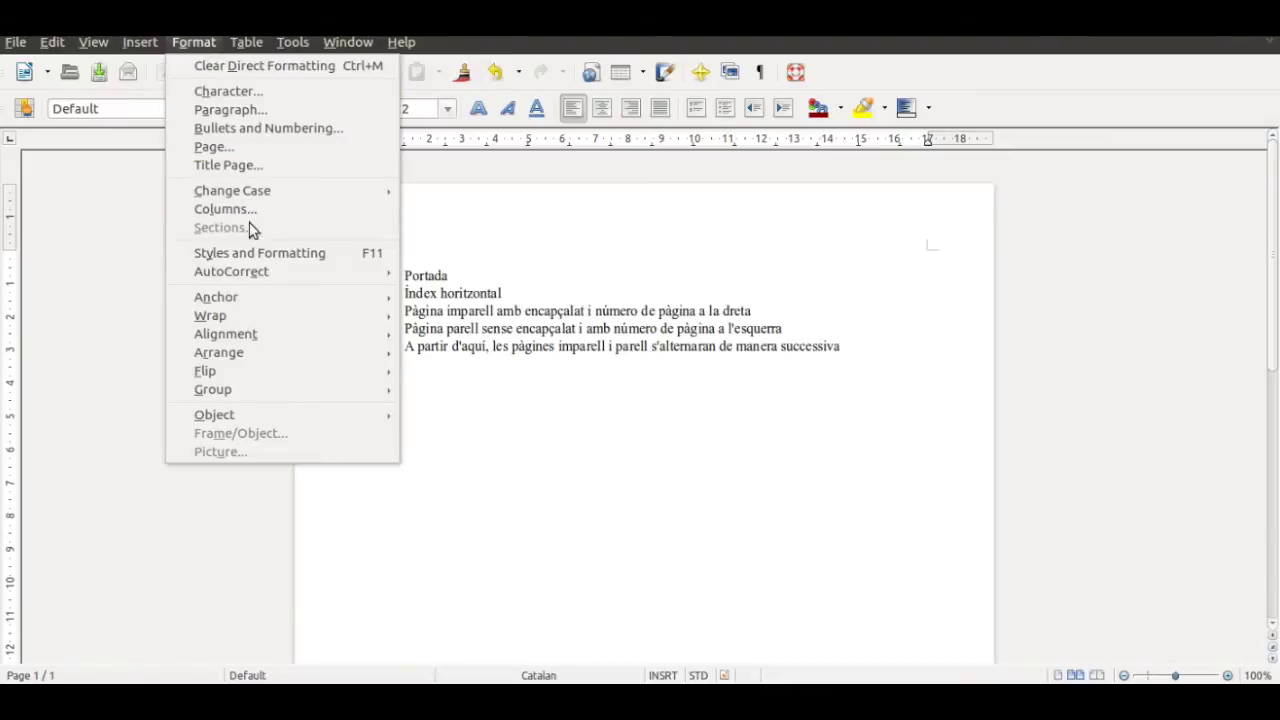
pyautogui.click(255, 253)
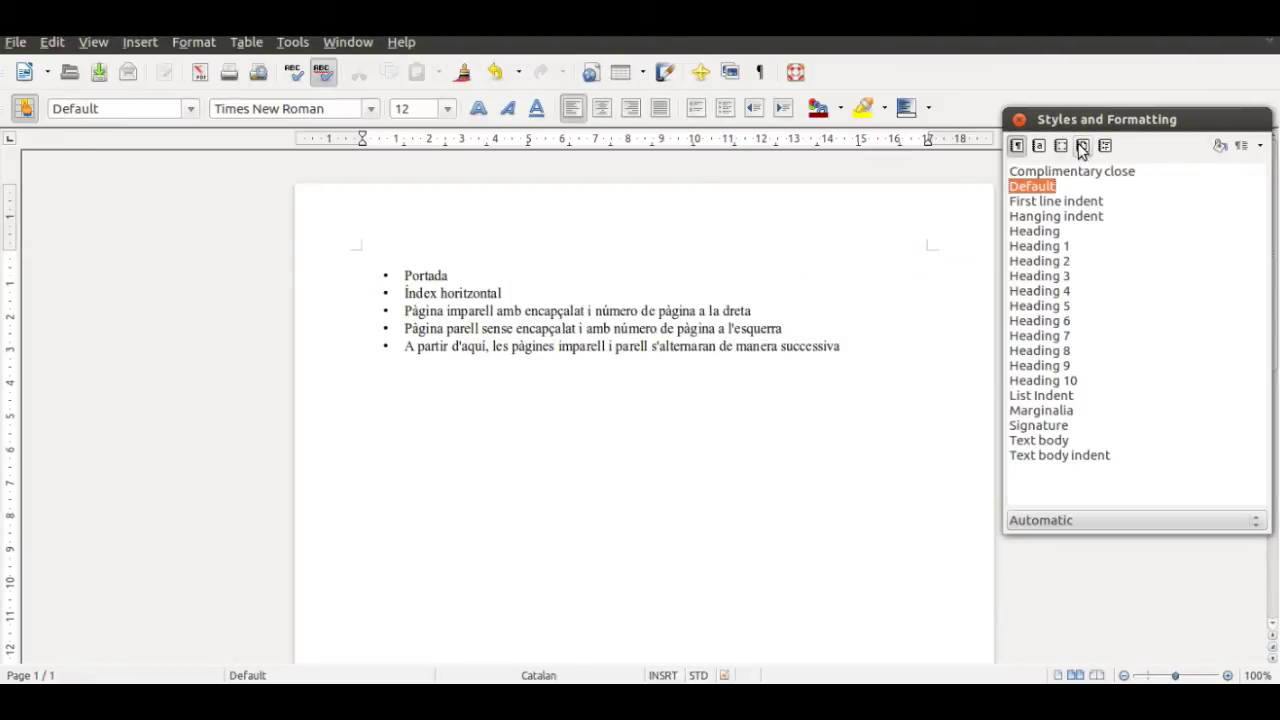
pyautogui.click(1082, 148)
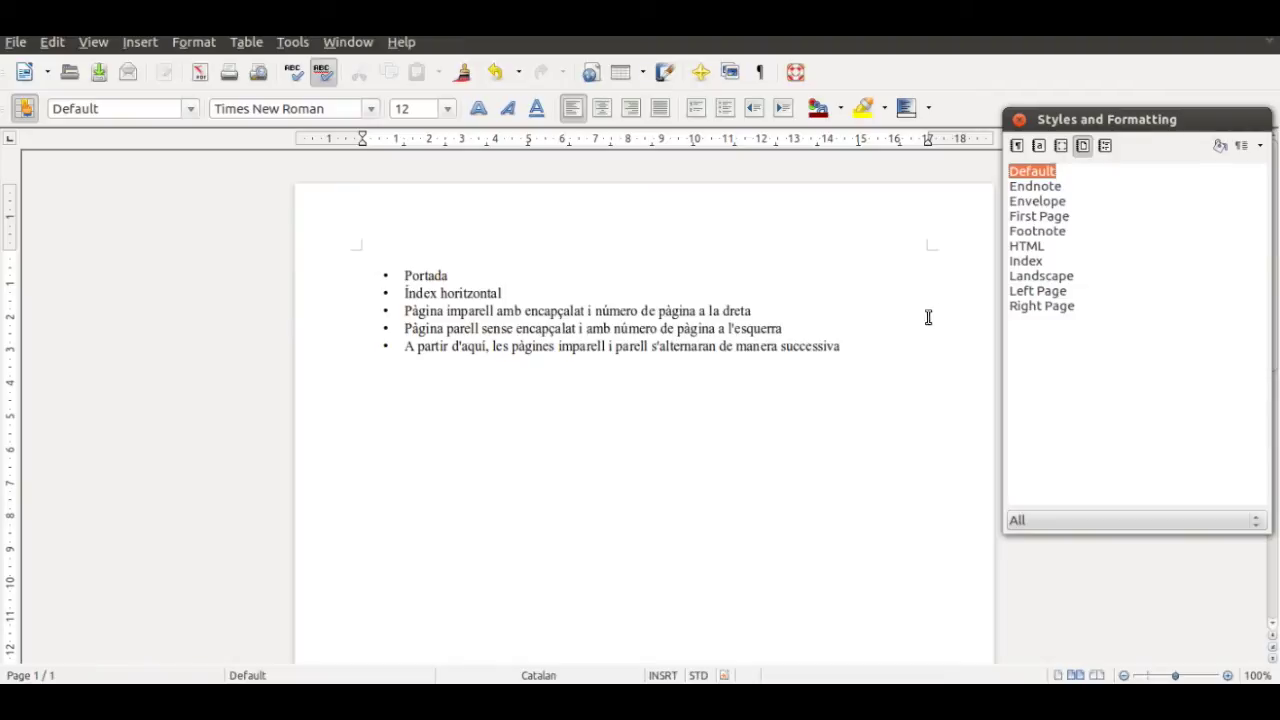
pyautogui.rightClick(1132, 262)
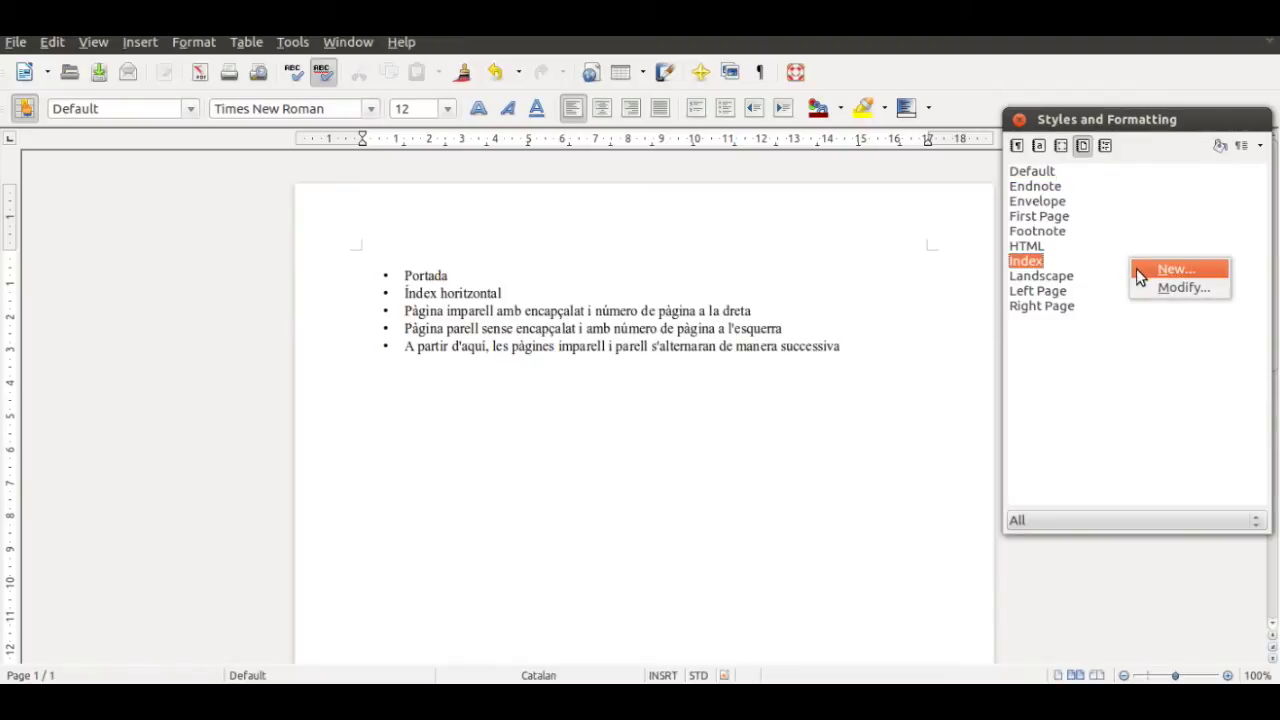
# Create a new page style named 'portada'
pyautogui.click(1138, 270)
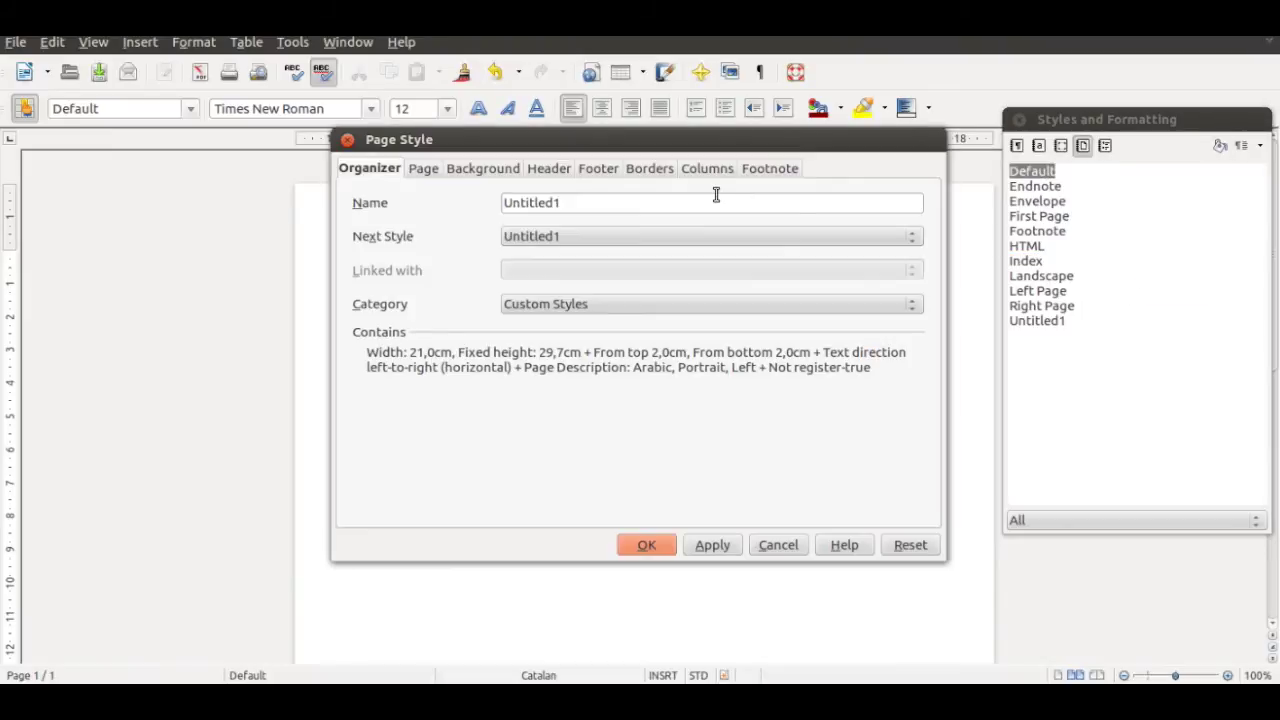
pyautogui.doubleClick(629, 201)
pyautogui.write('portada')
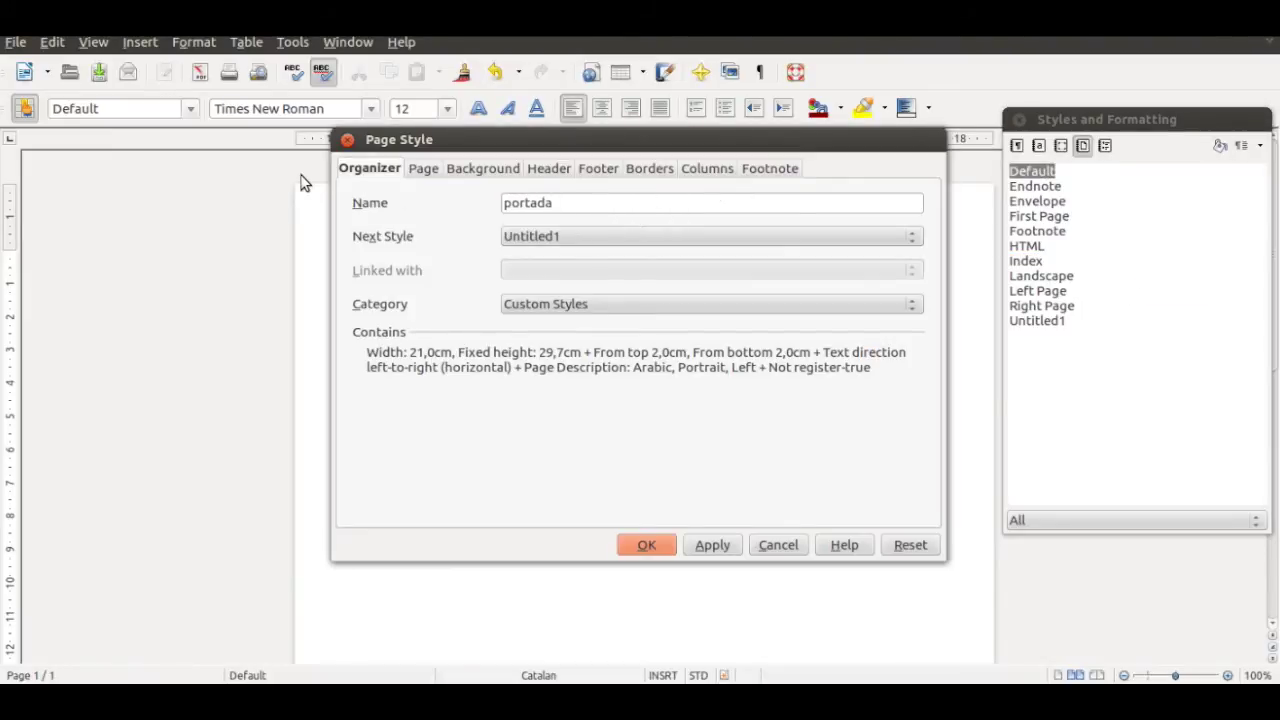
pyautogui.click(418, 170)
pyautogui.click(550, 170)
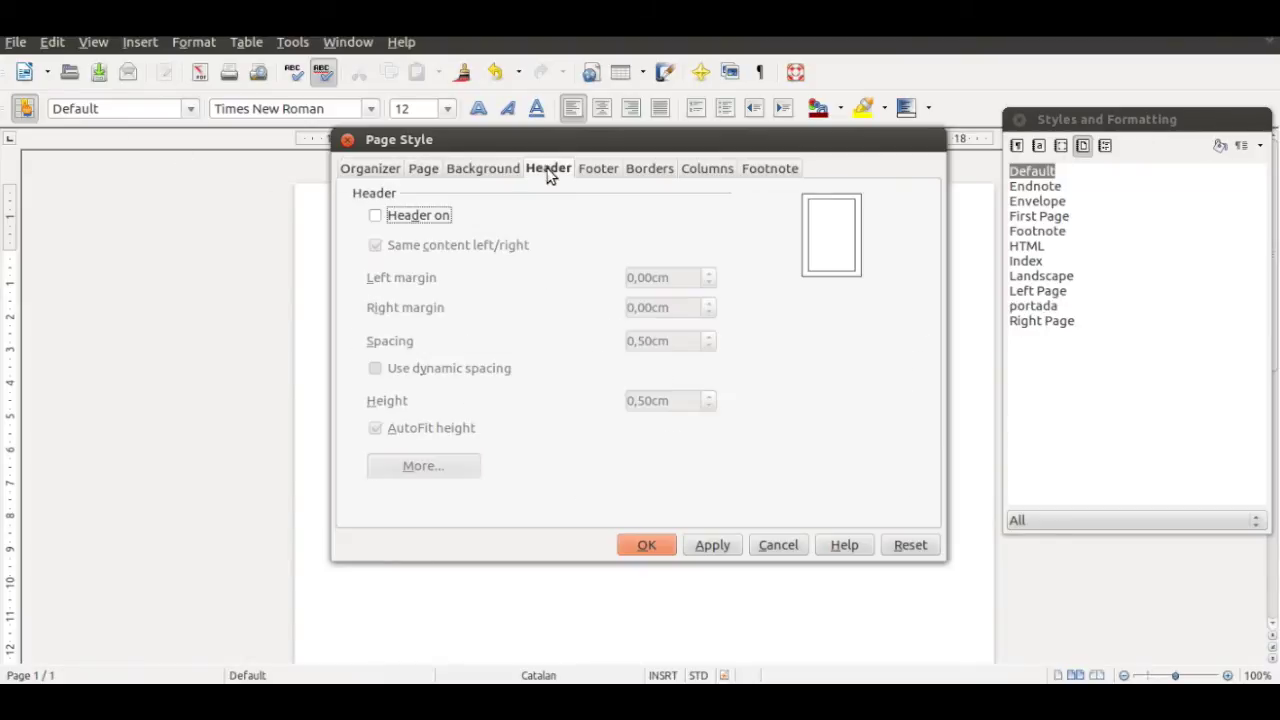
pyautogui.click(600, 174)
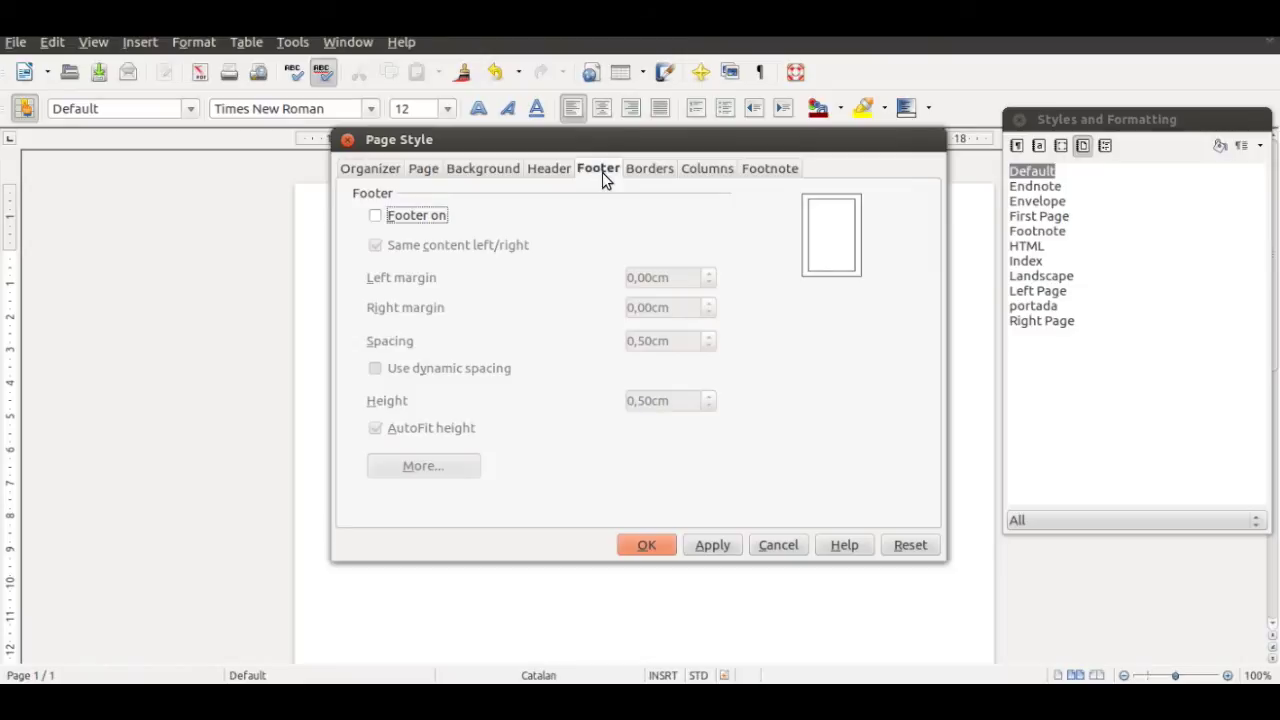
pyautogui.click(647, 550)
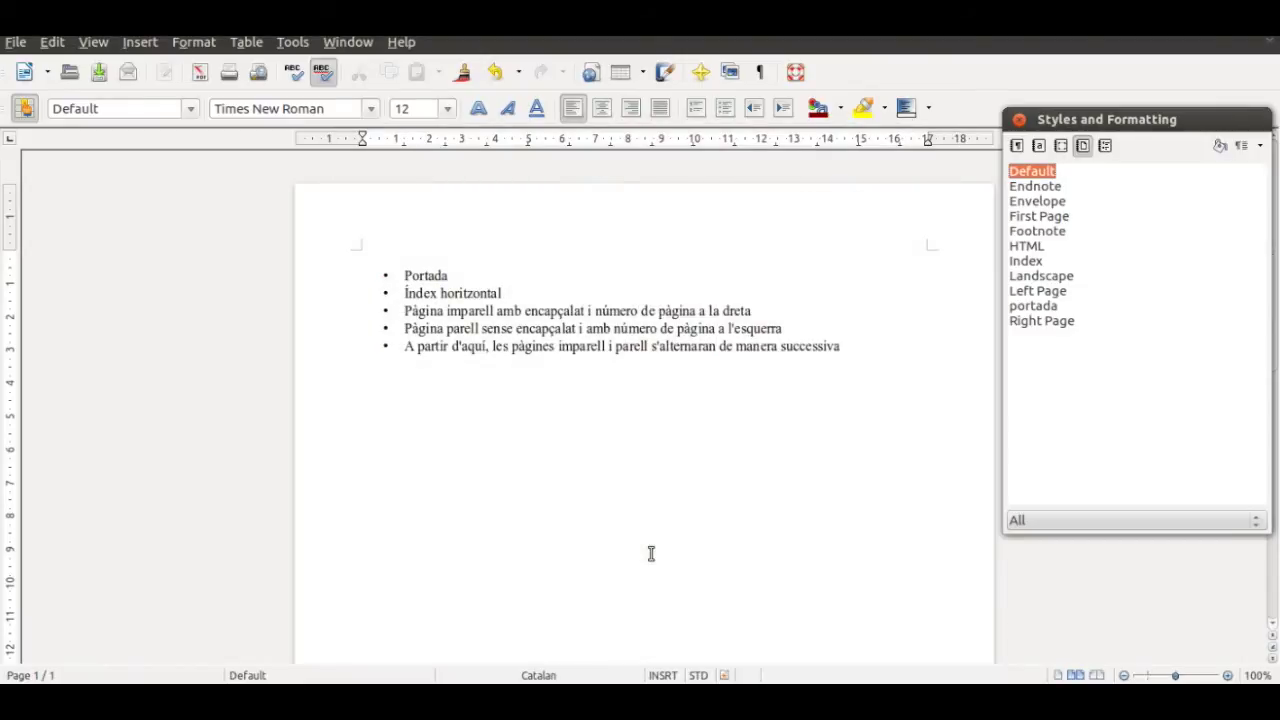
# Create a page style named 'index' with landscape orientation
pyautogui.rightClick(1103, 350)
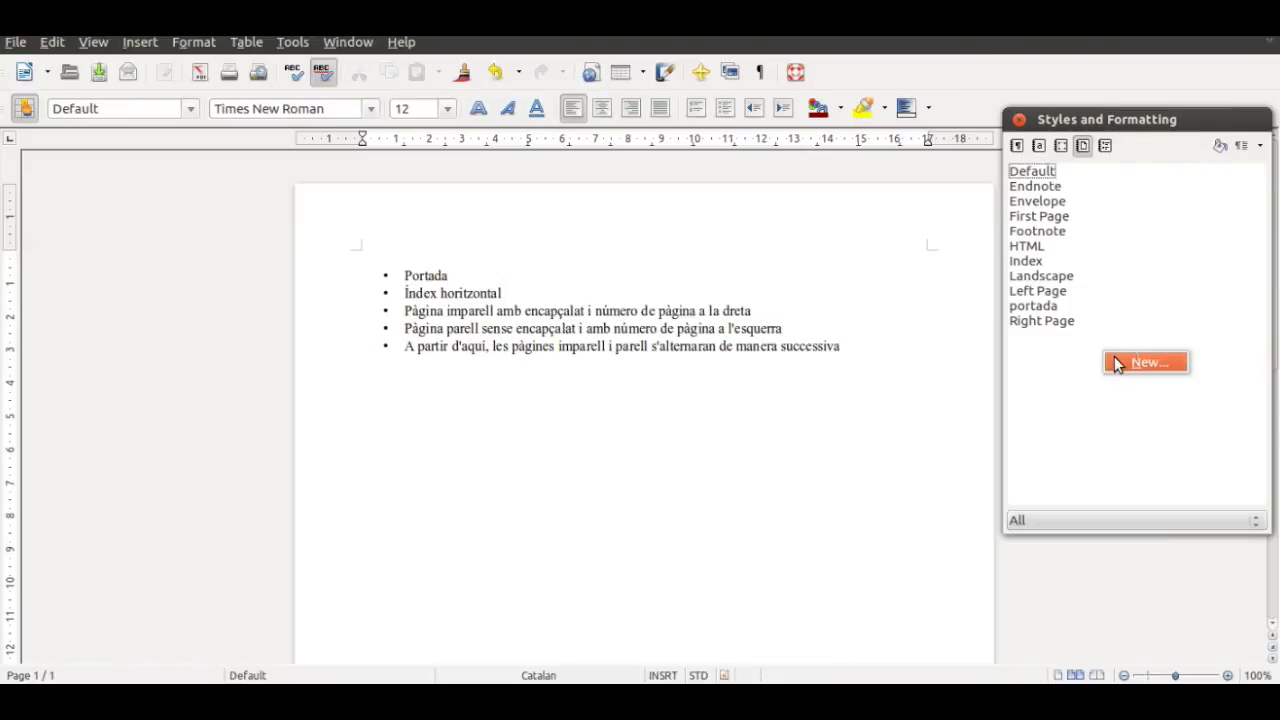
pyautogui.click(1145, 363)
pyautogui.click(621, 208)
pyautogui.moveTo(621, 208); pyautogui.dragTo(377, 200)
pyautogui.write('index')
pyautogui.click(423, 168)
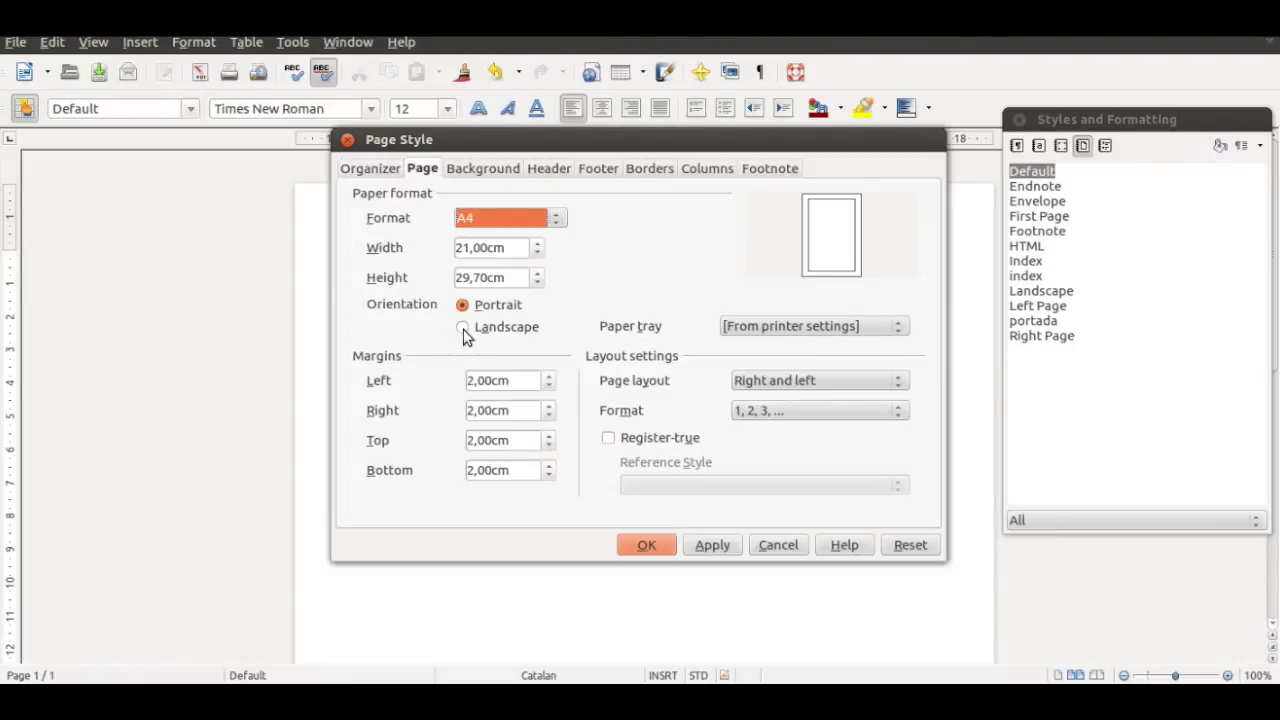
pyautogui.click(463, 330)
pyautogui.click(546, 168)
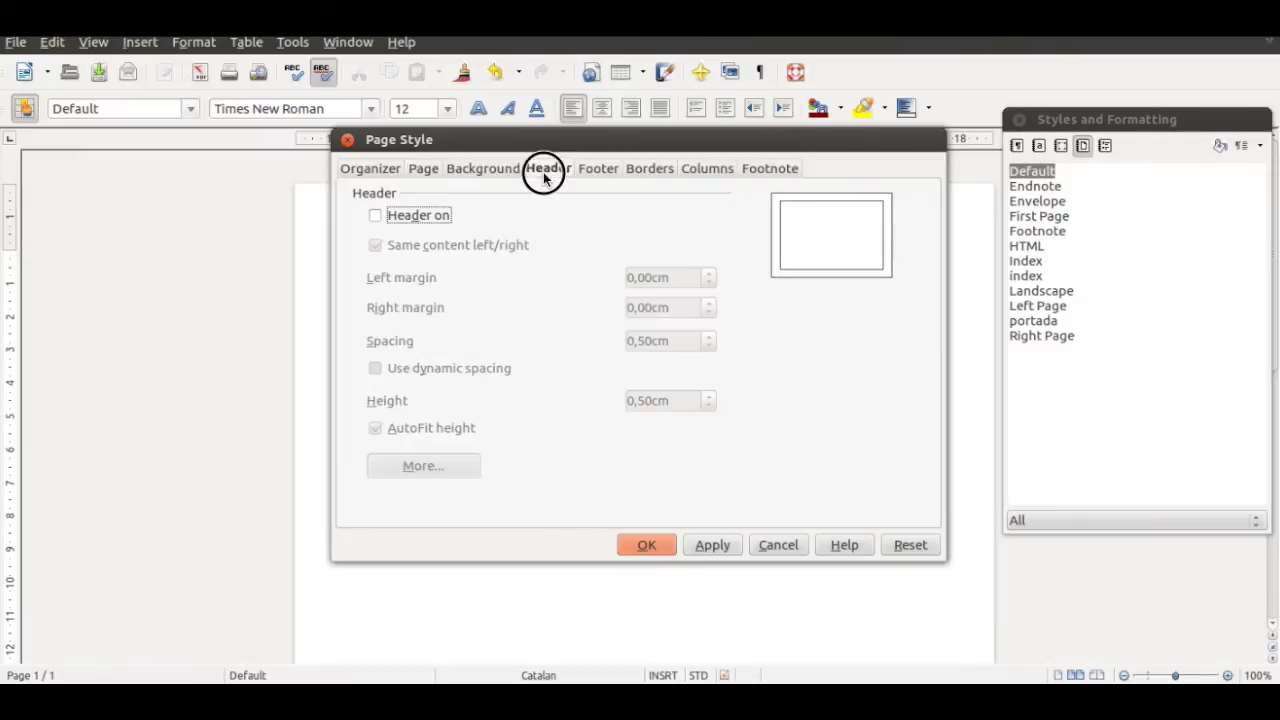
pyautogui.click(594, 169)
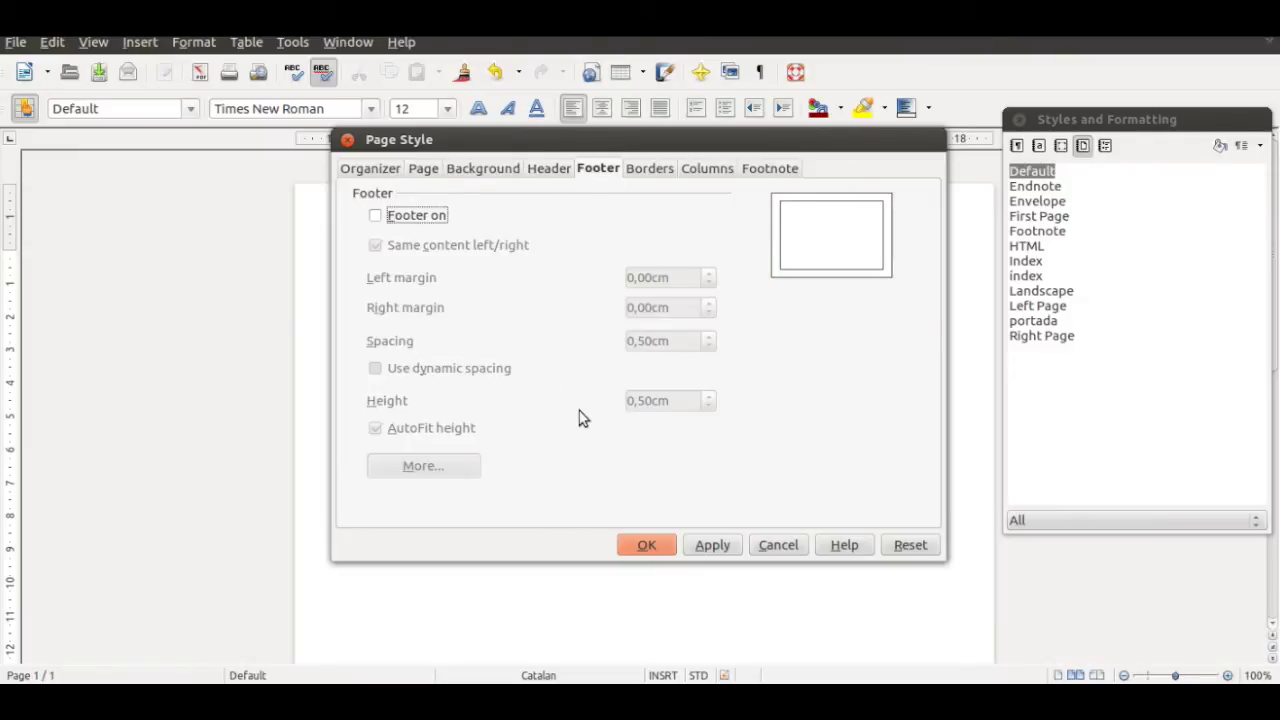
pyautogui.click(647, 550)
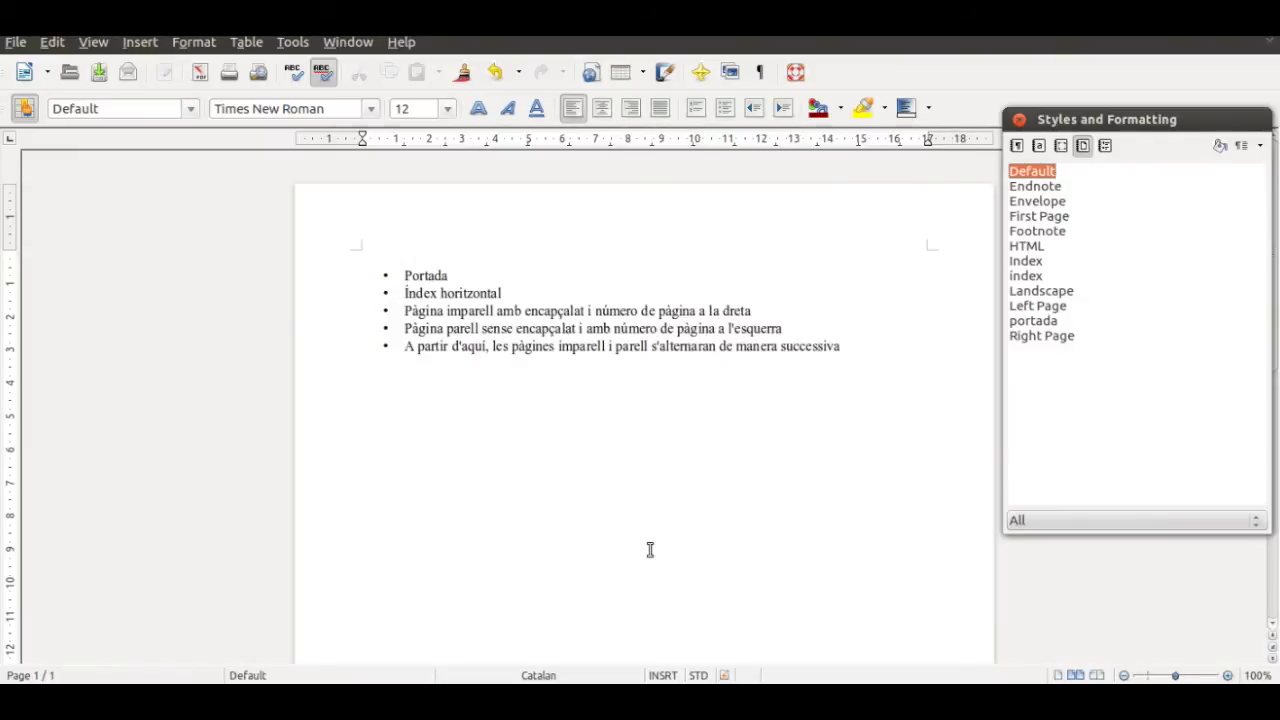
# Create the 'imparell' page style with header and footer turned on
pyautogui.rightClick(1106, 303)
pyautogui.click(1114, 310)
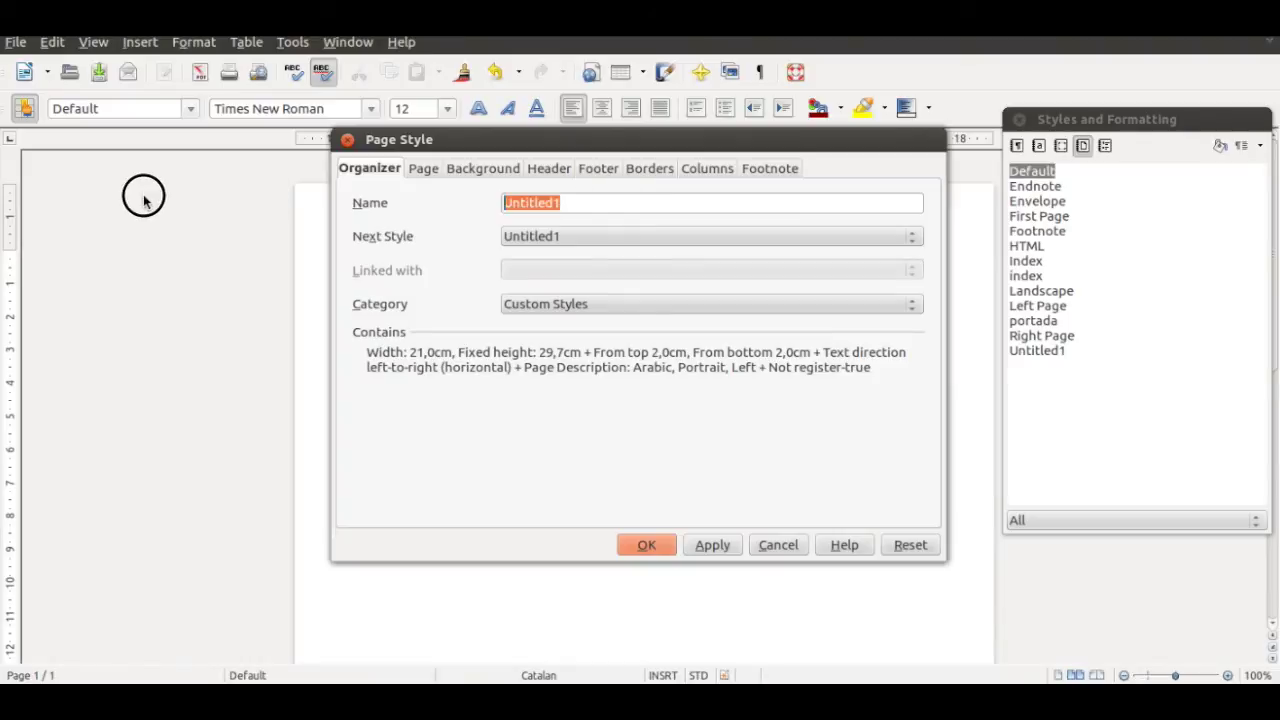
pyautogui.write('imparell')
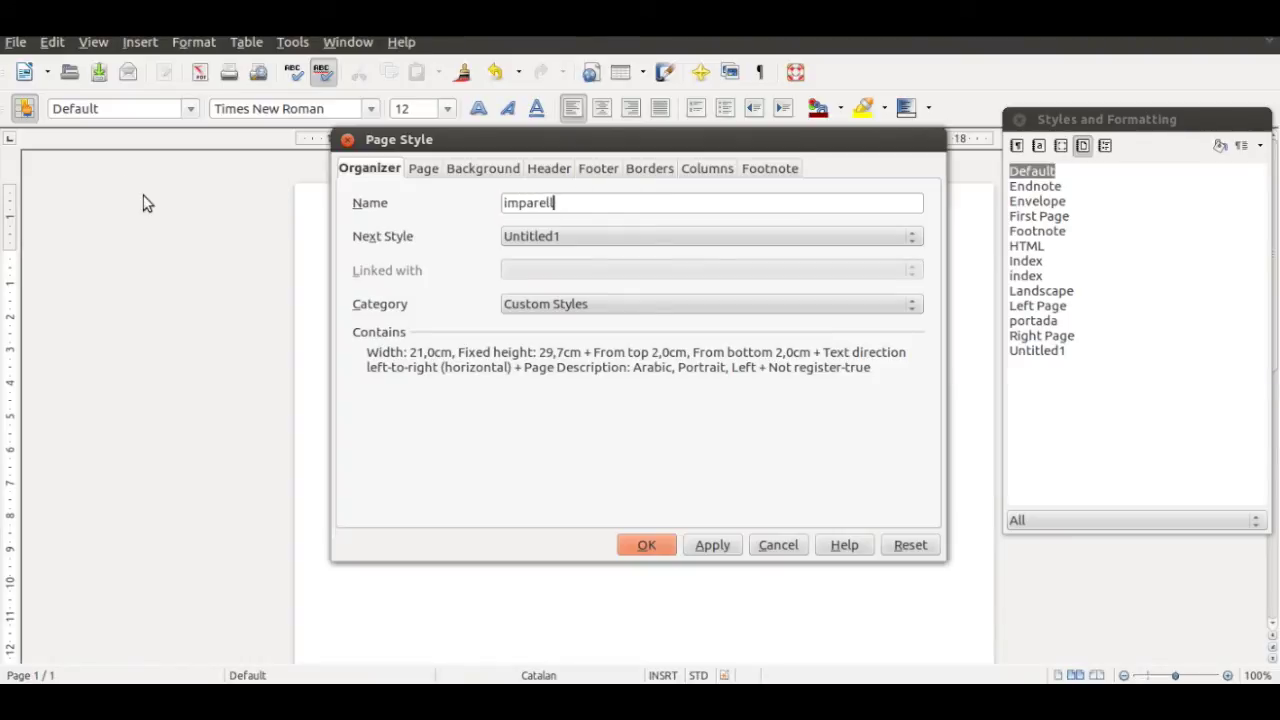
pyautogui.click(425, 170)
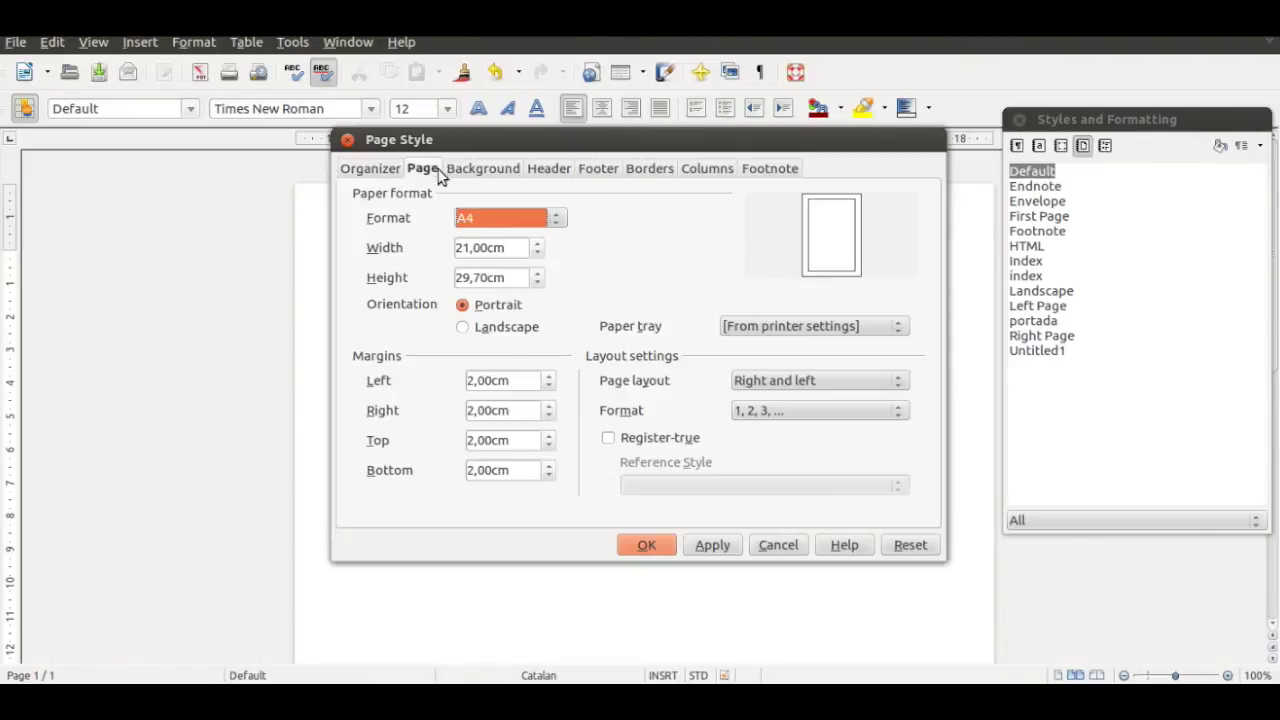
pyautogui.click(558, 170)
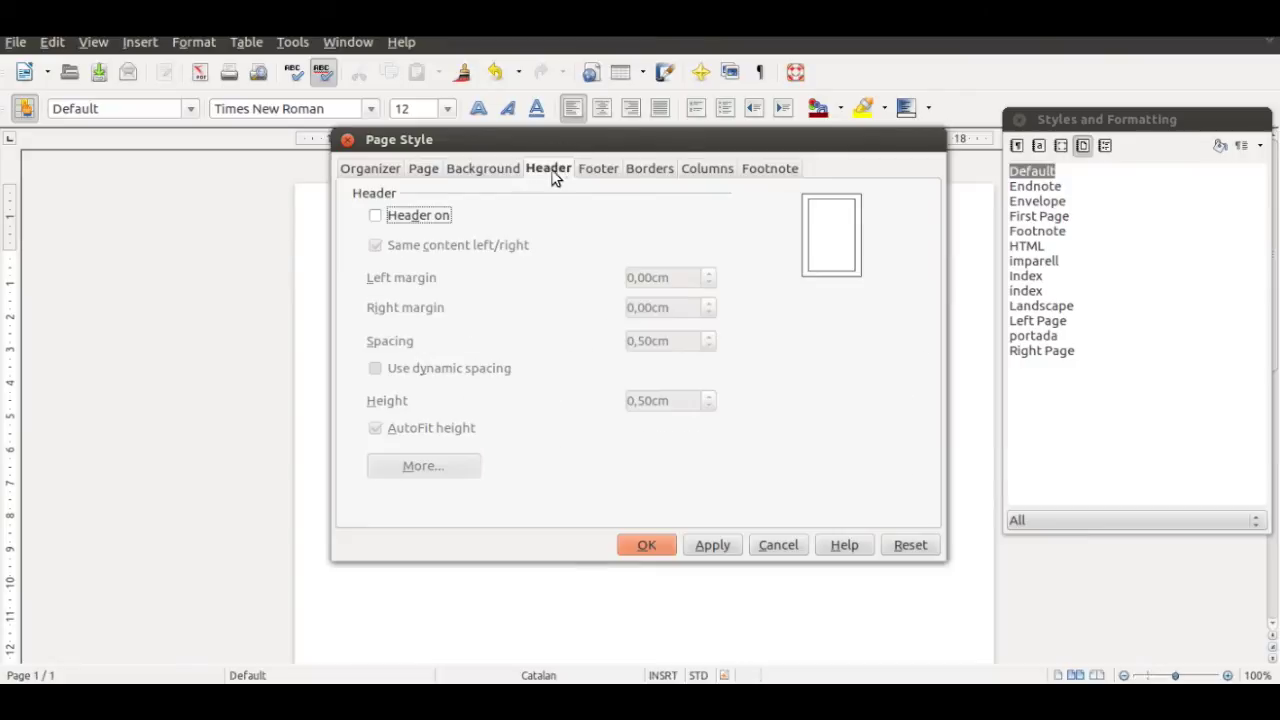
pyautogui.click(426, 212)
pyautogui.click(600, 170)
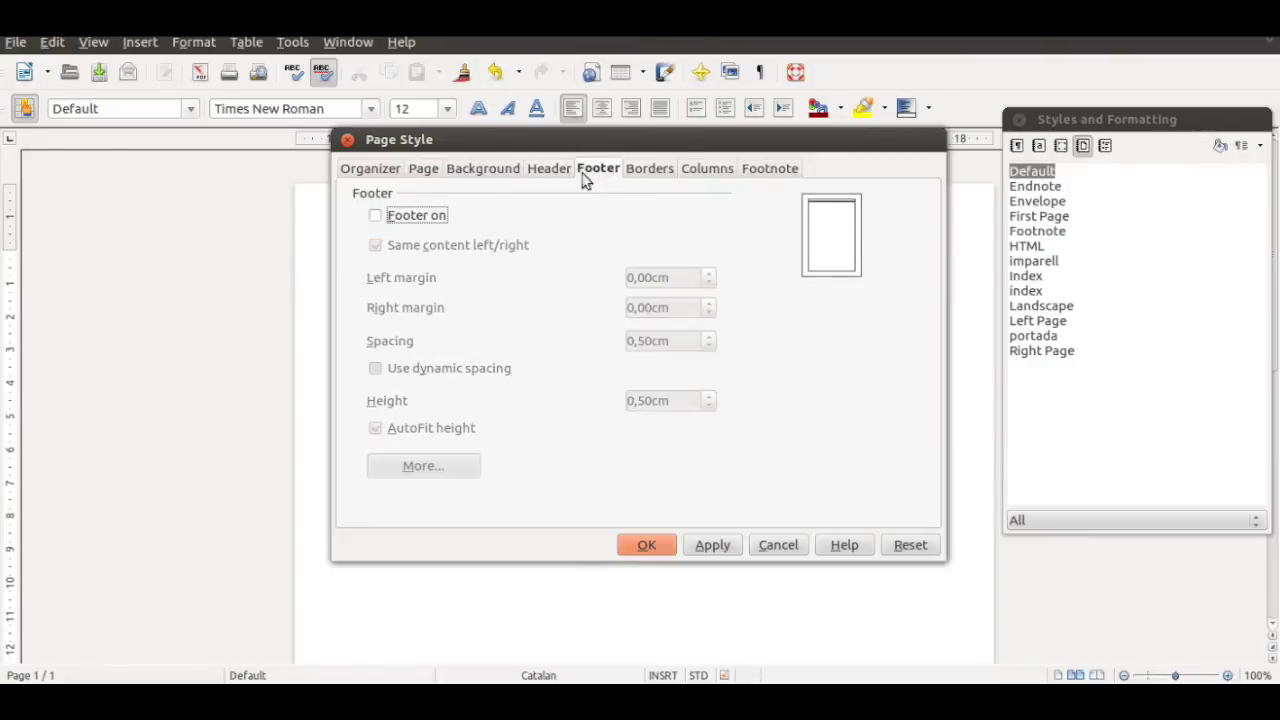
pyautogui.click(376, 216)
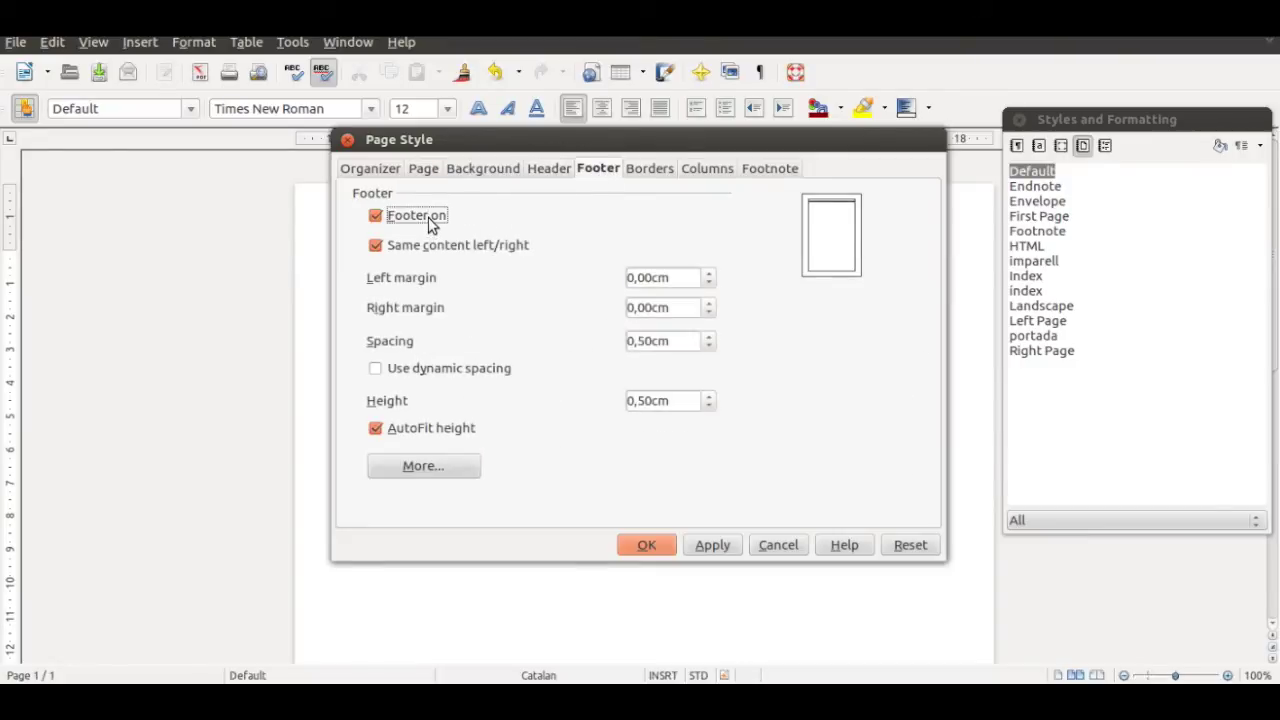
pyautogui.click(645, 545)
# Create the 'parell' page style with its footer turned on
pyautogui.rightClick(1106, 307)
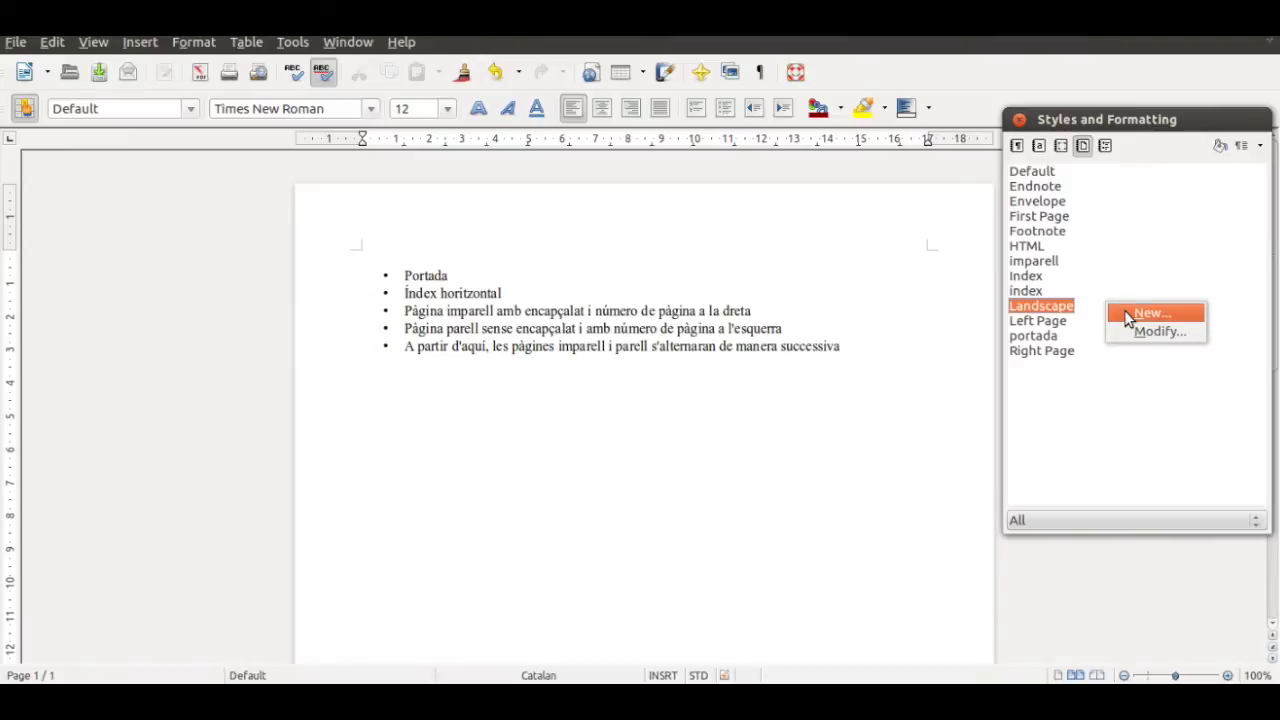
pyautogui.click(1140, 313)
pyautogui.doubleClick(583, 201)
pyautogui.write('parell')
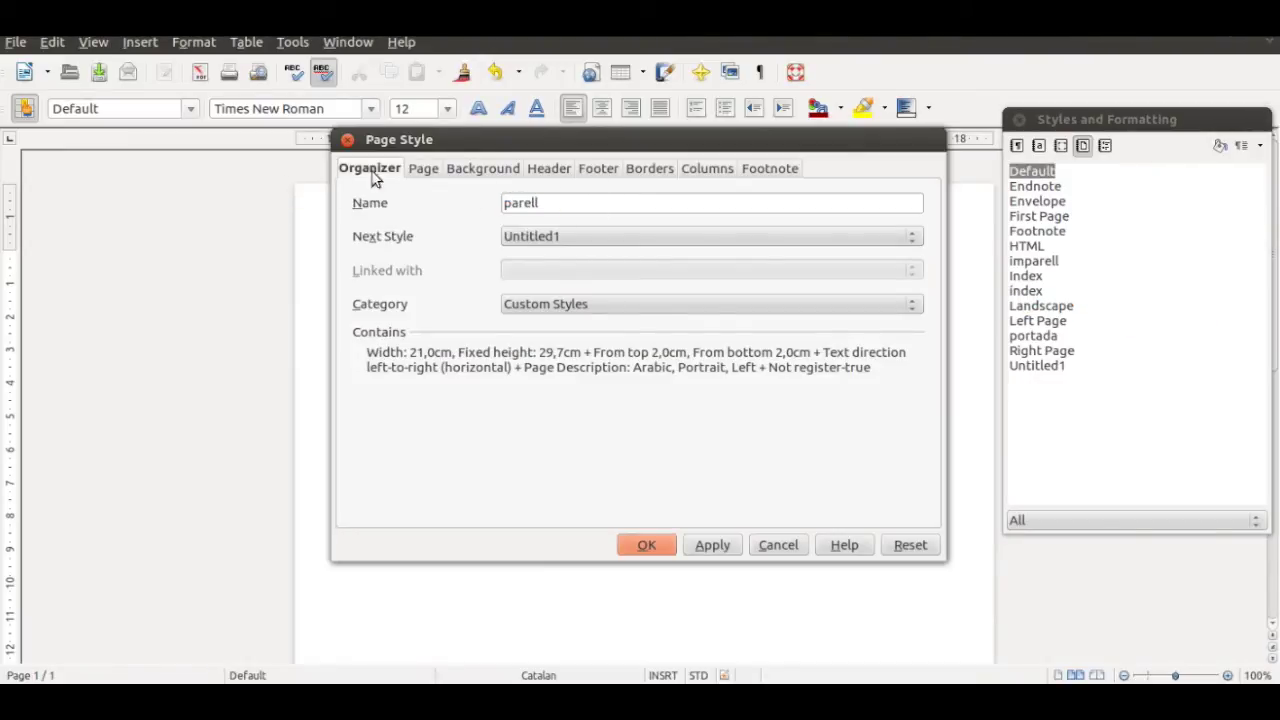
pyautogui.click(423, 168)
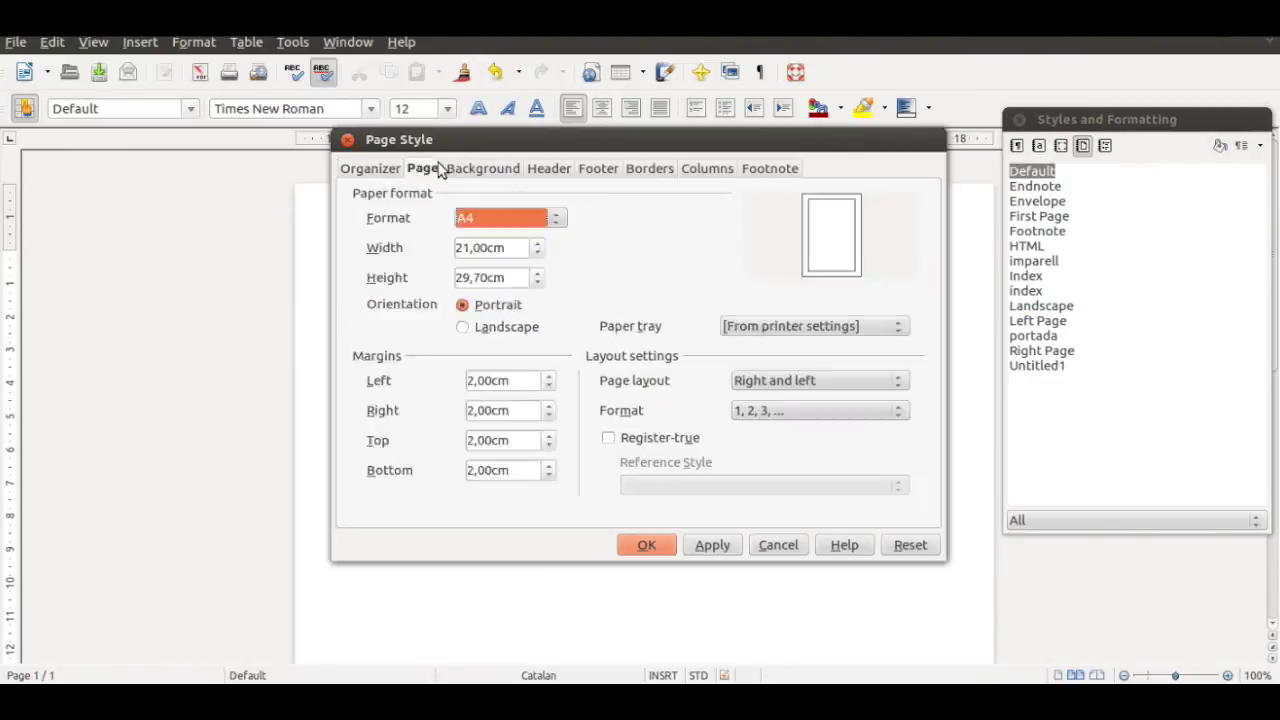
pyautogui.click(536, 168)
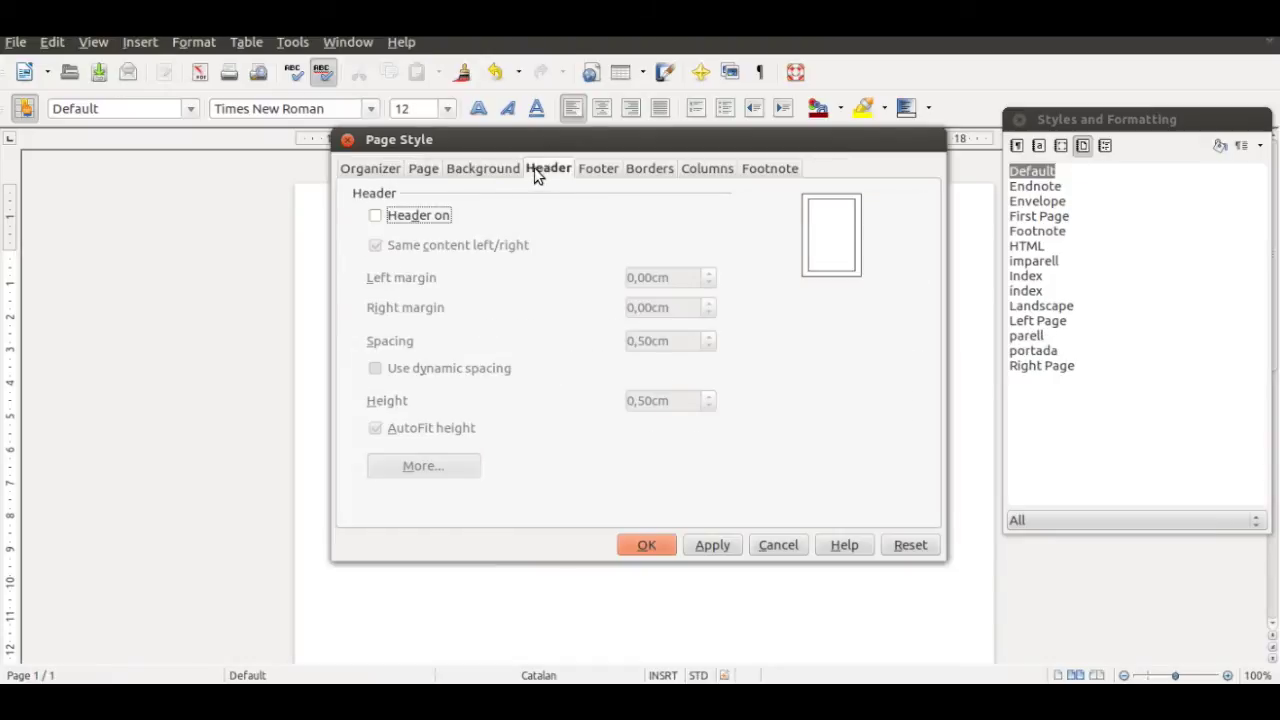
pyautogui.click(609, 172)
pyautogui.click(431, 218)
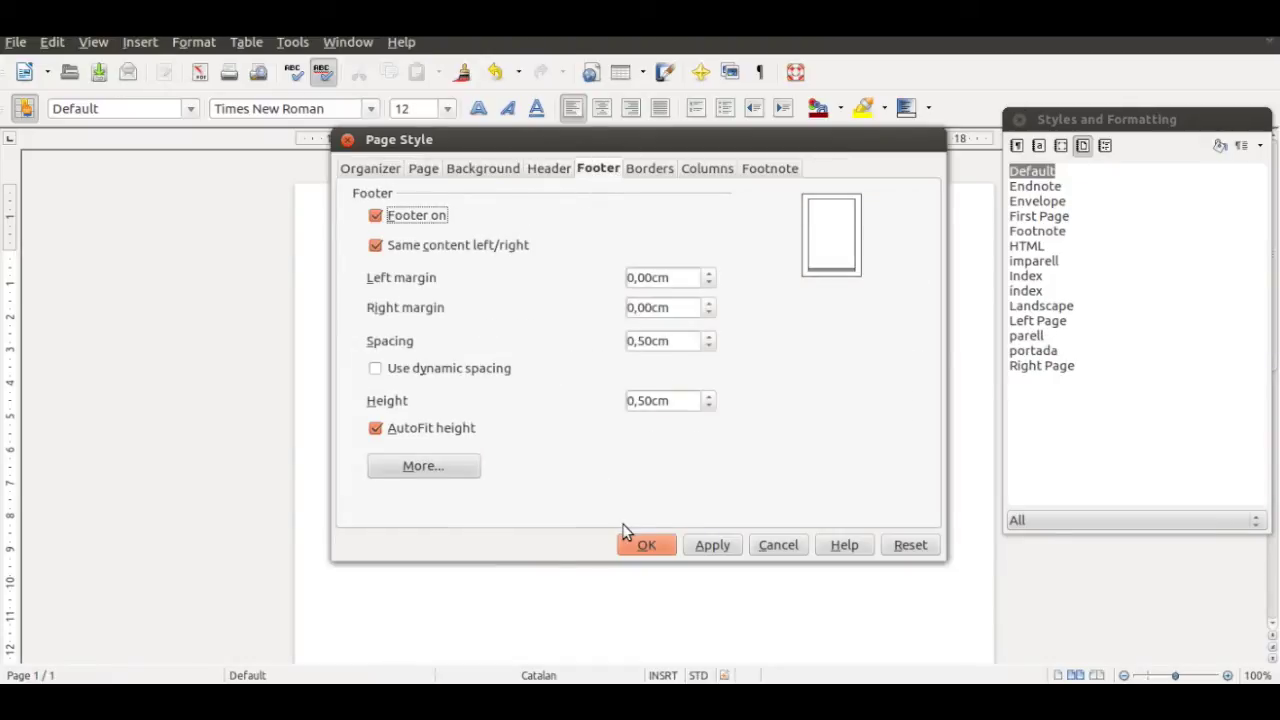
pyautogui.click(648, 546)
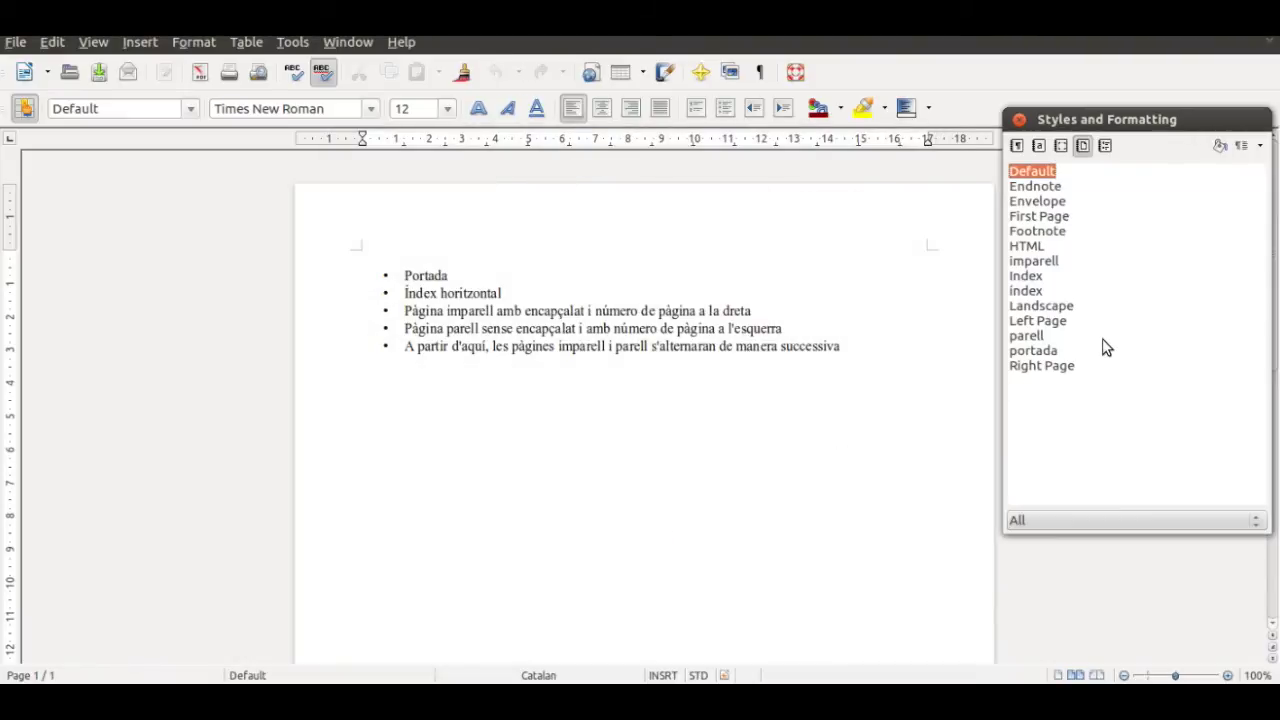
# Set 'index' as the Next Style in the portada page style's Organizer settings
pyautogui.rightClick(1036, 352)
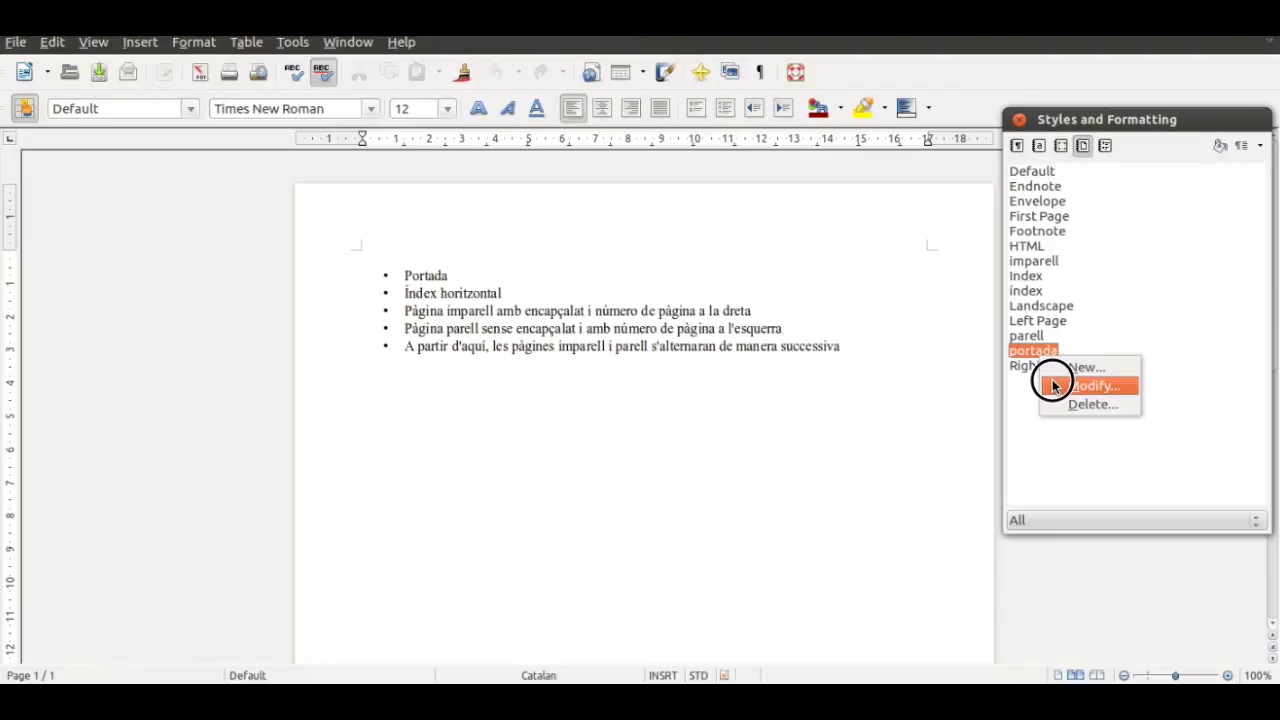
pyautogui.click(1055, 386)
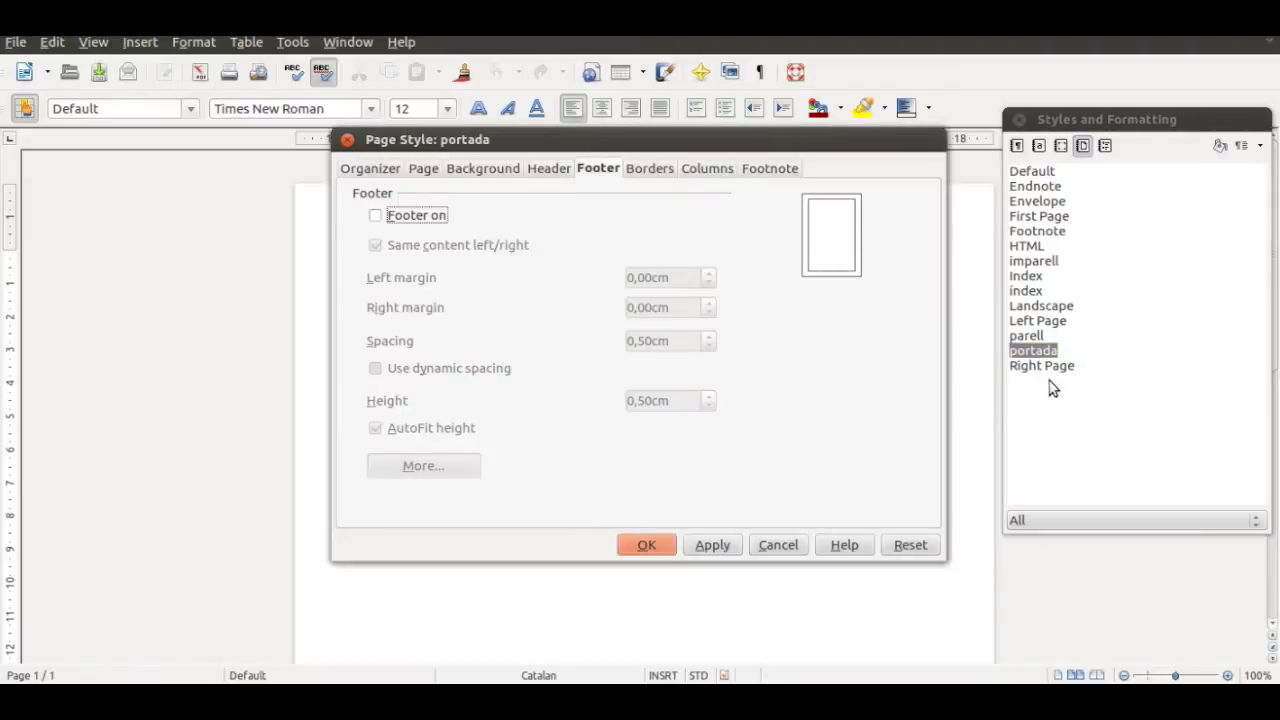
pyautogui.click(349, 172)
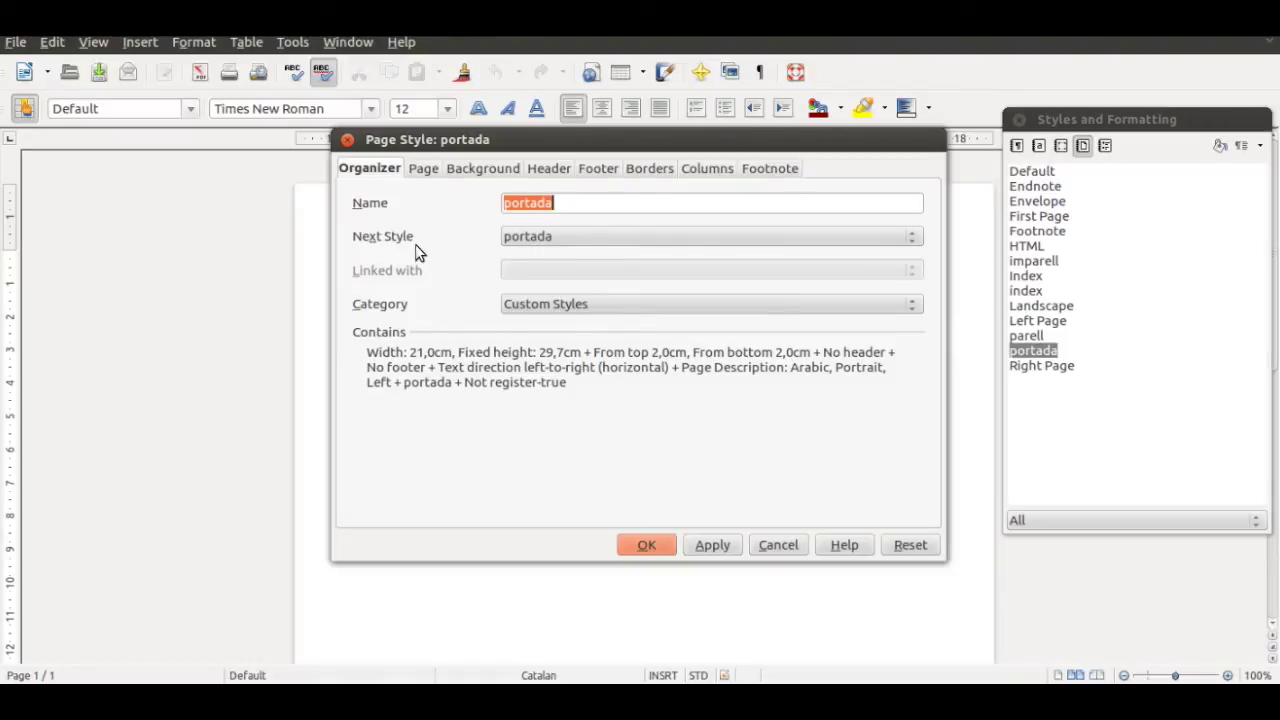
pyautogui.moveTo(571, 139); pyautogui.dragTo(796, 228)
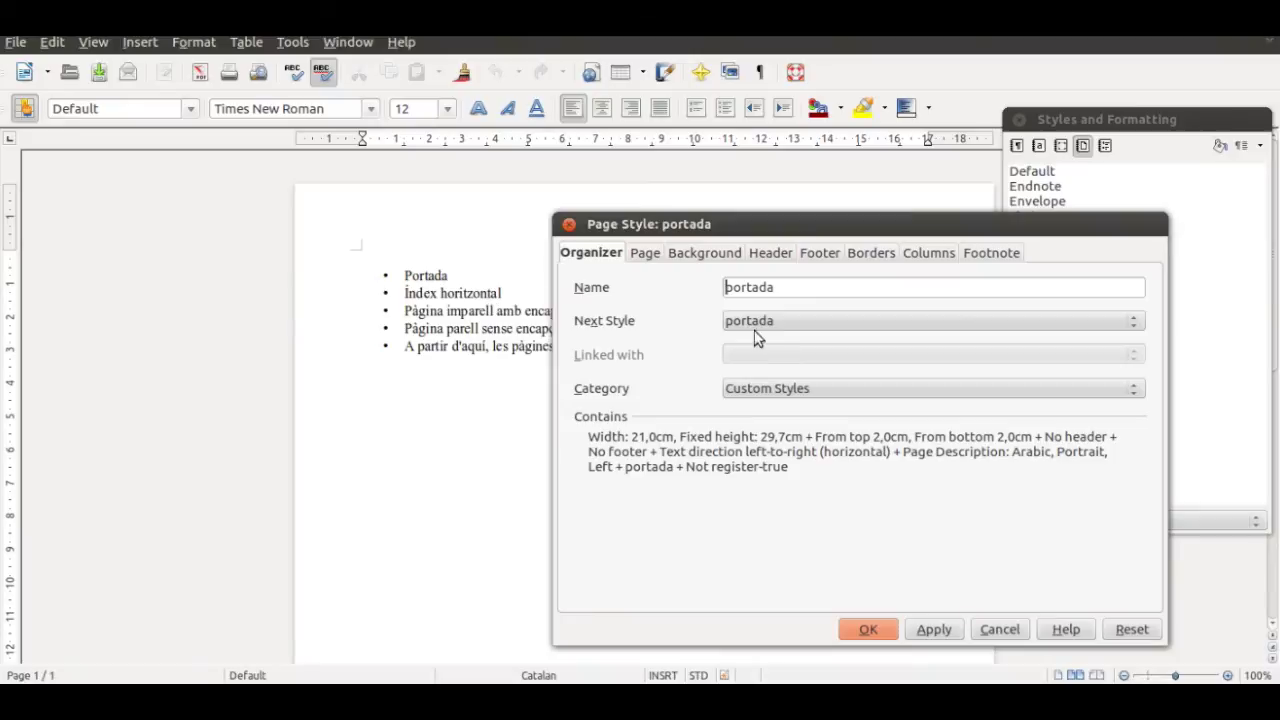
pyautogui.click(784, 321)
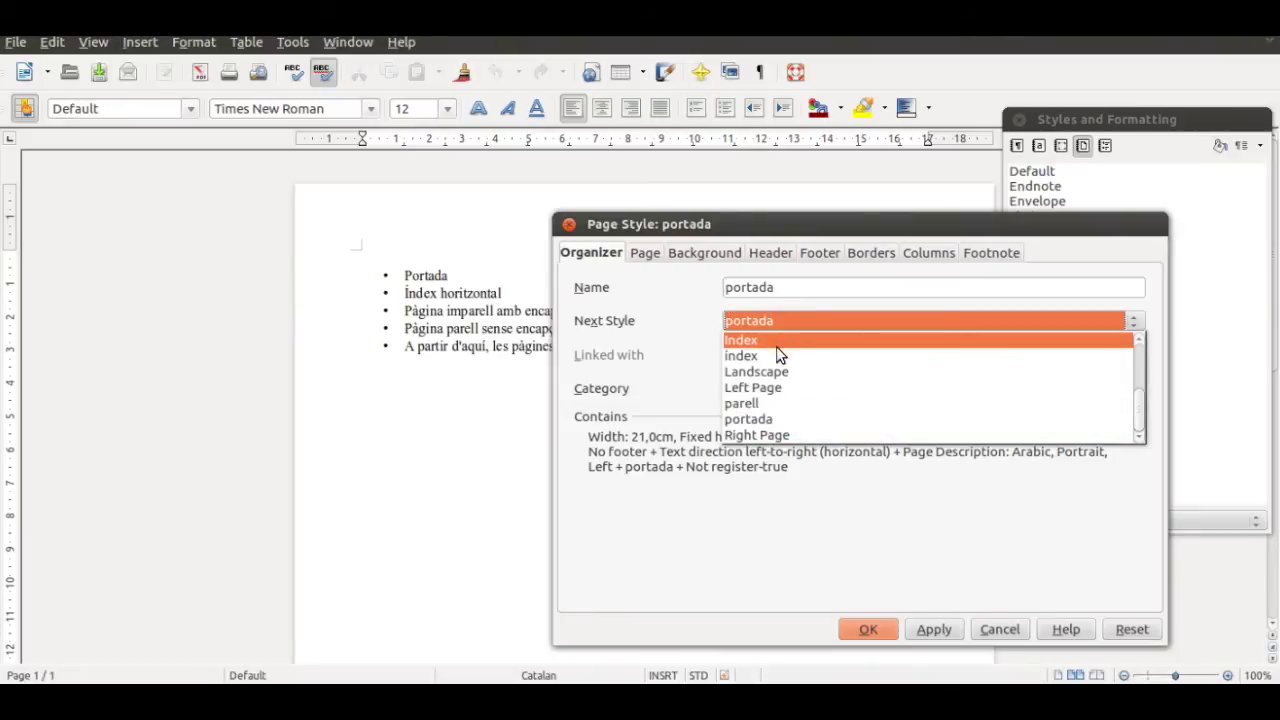
pyautogui.click(771, 356)
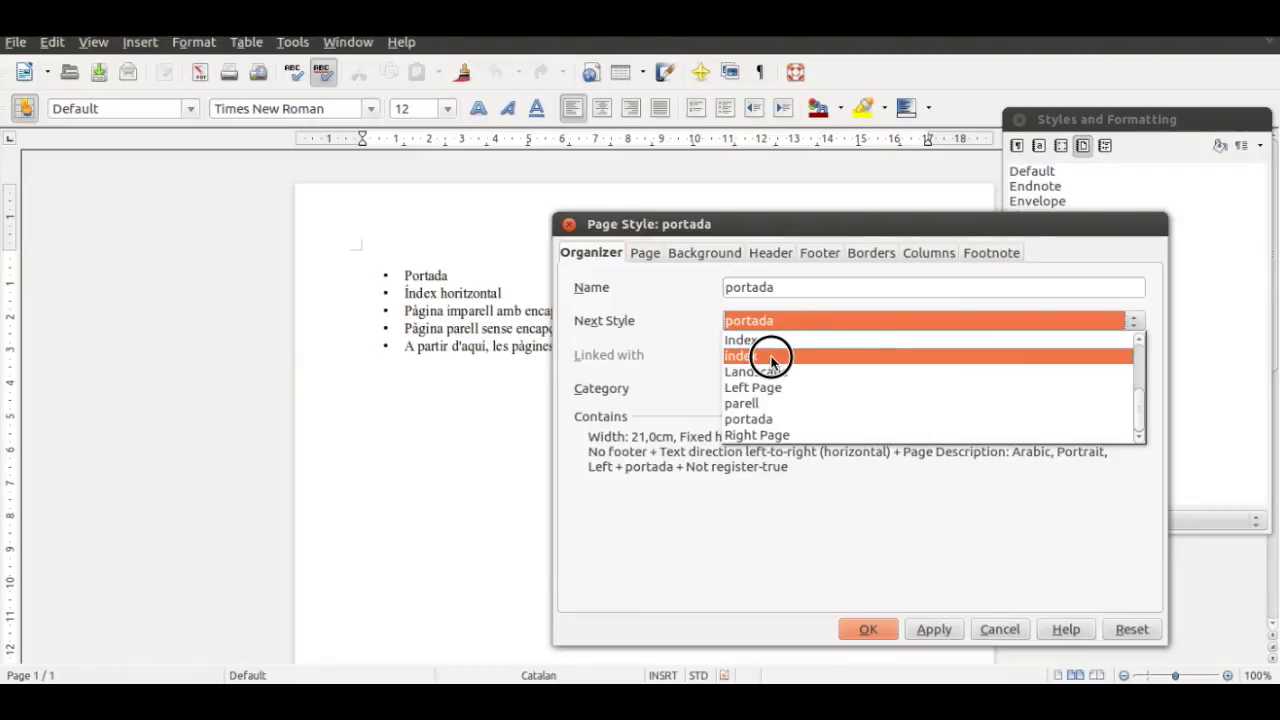
pyautogui.click(771, 356)
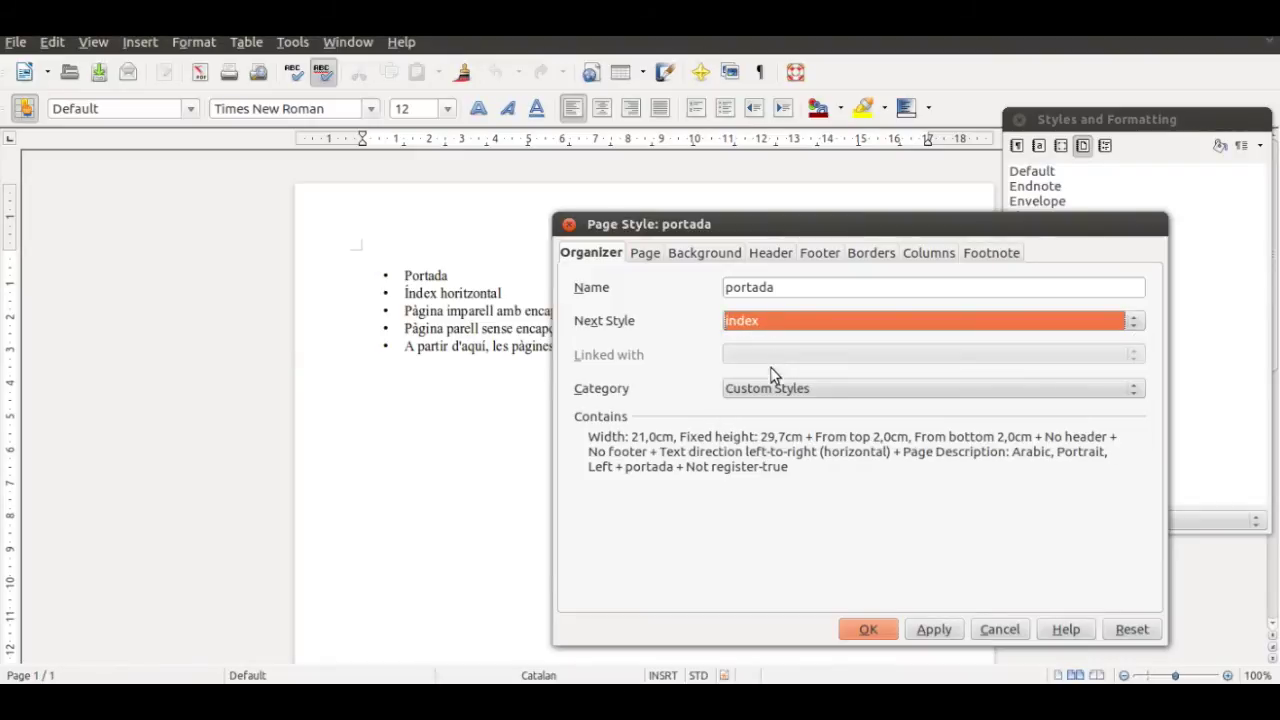
pyautogui.click(862, 629)
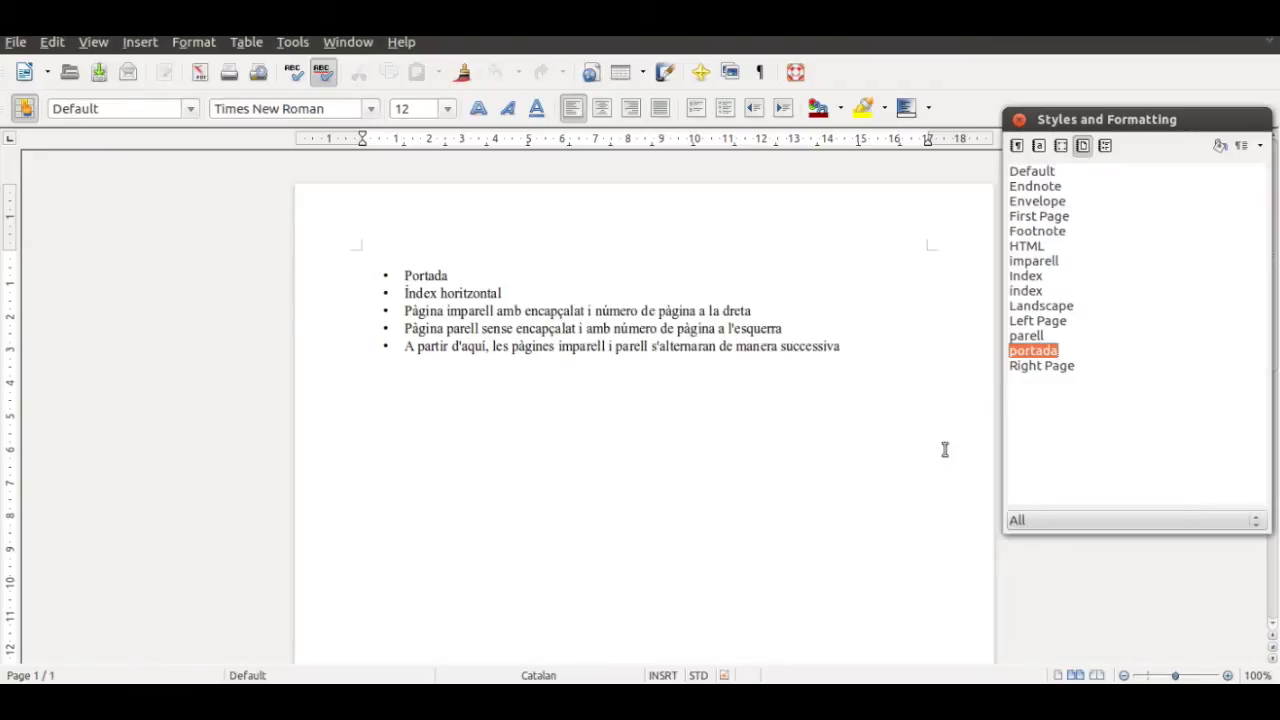
# Set 'imparell' as the next style of the index page style
pyautogui.rightClick(1030, 291)
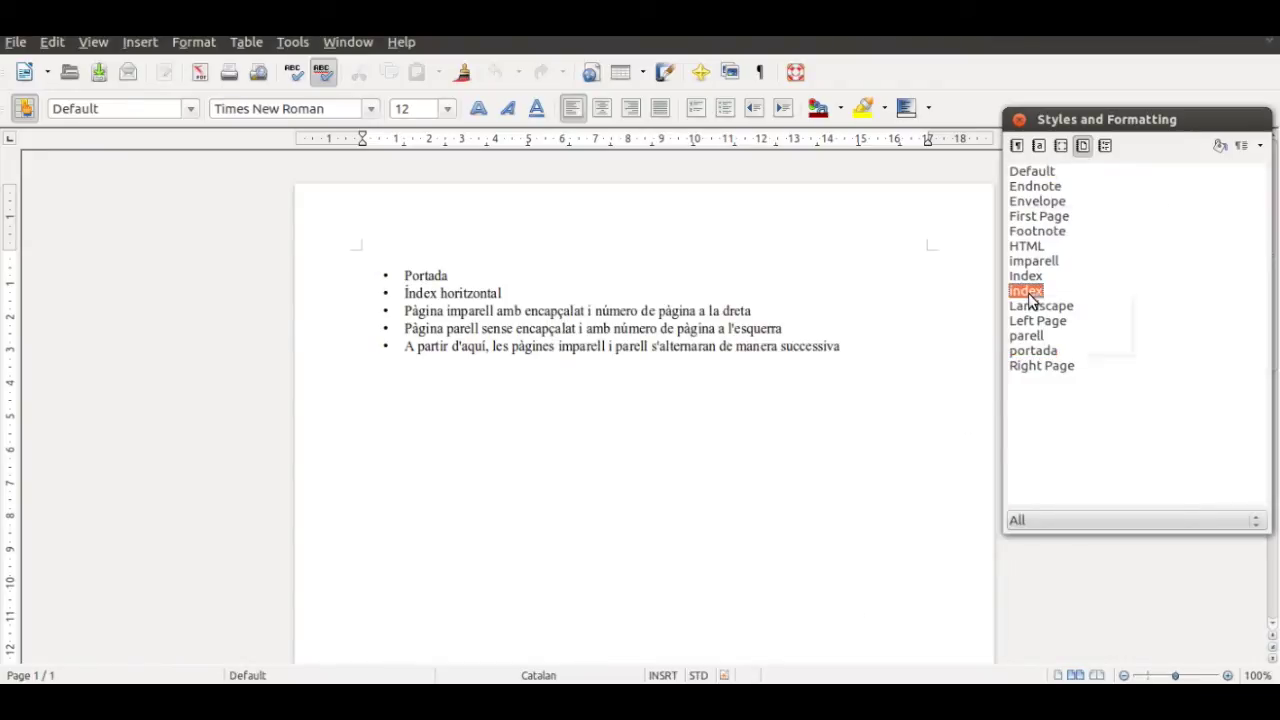
pyautogui.click(1052, 324)
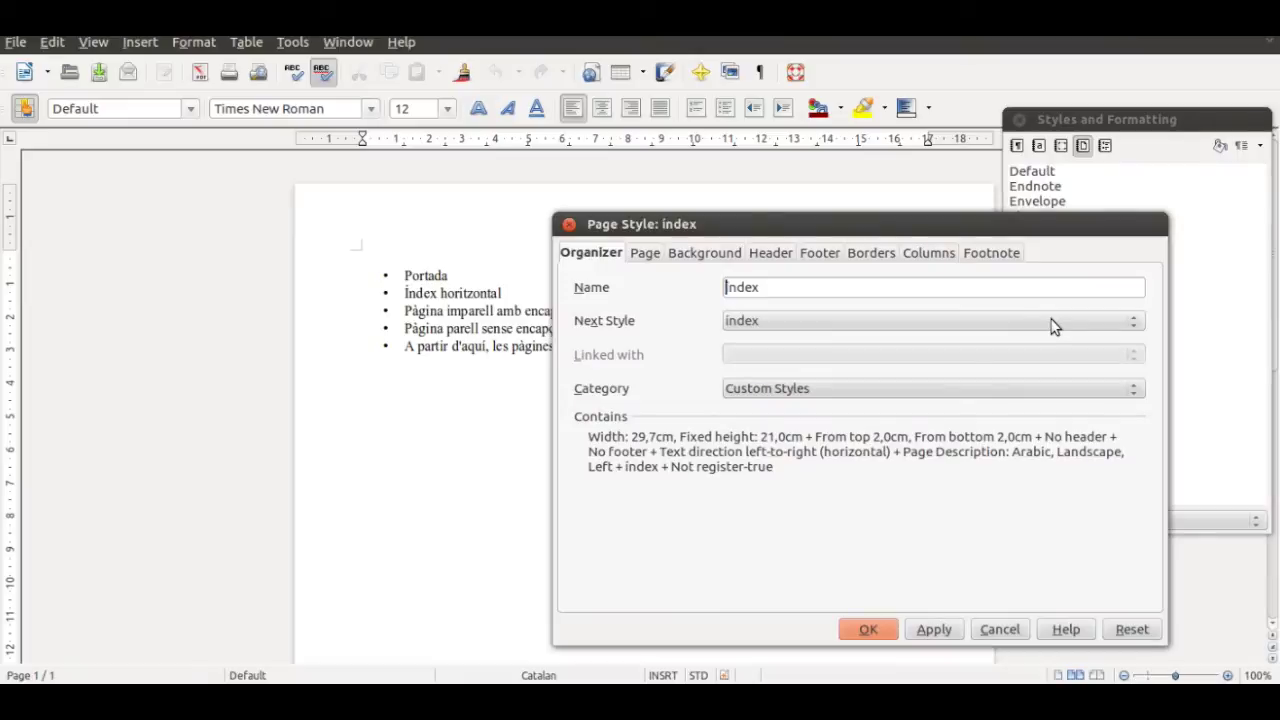
pyautogui.click(895, 325)
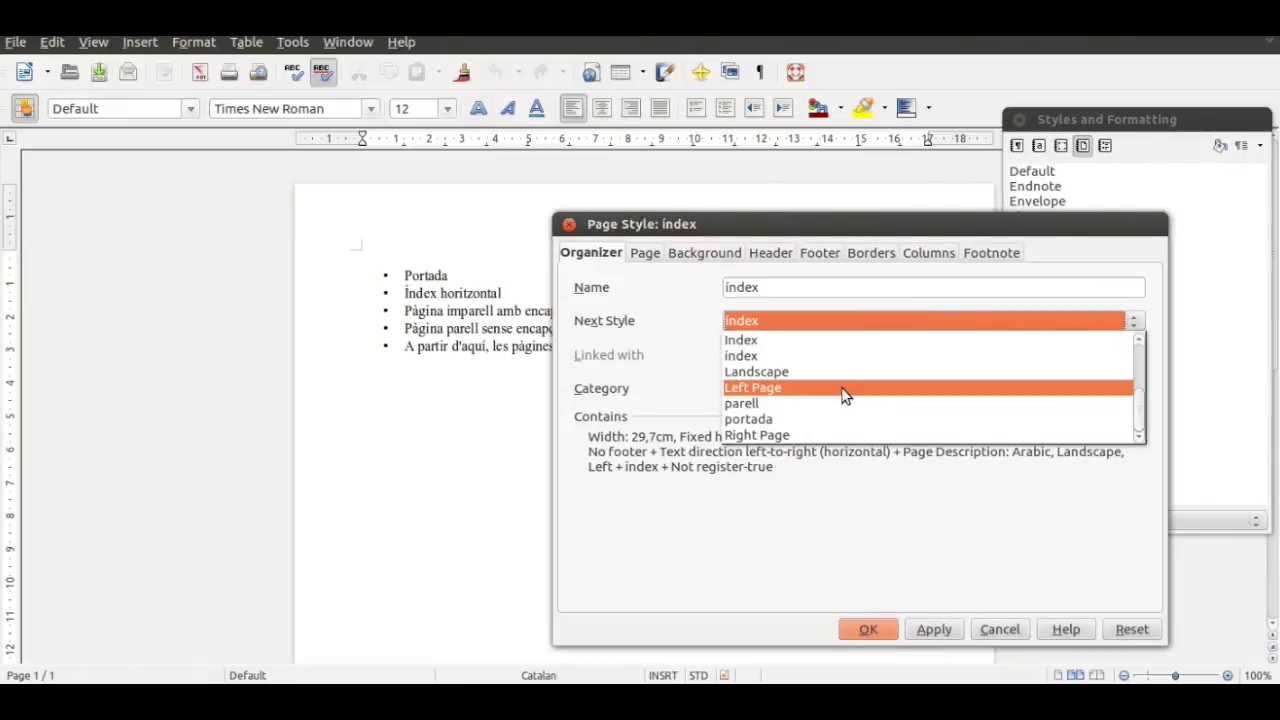
pyautogui.scroll(3, 843, 396)
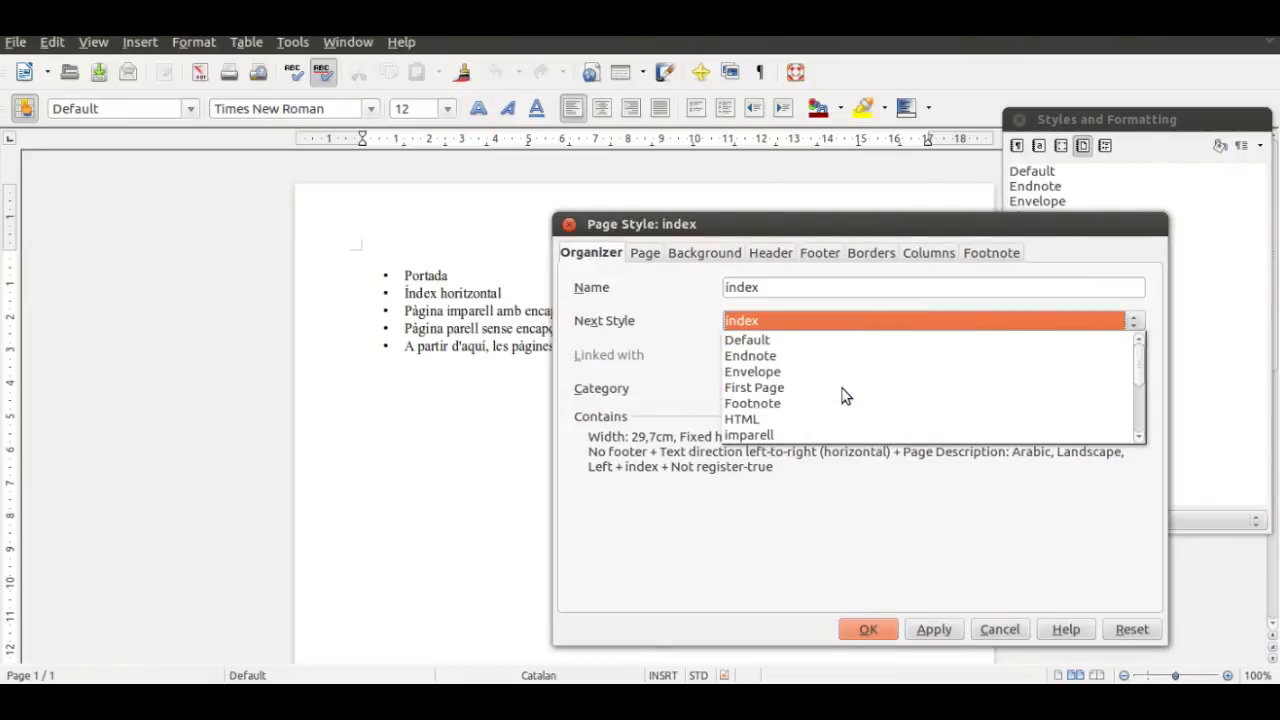
pyautogui.click(792, 437)
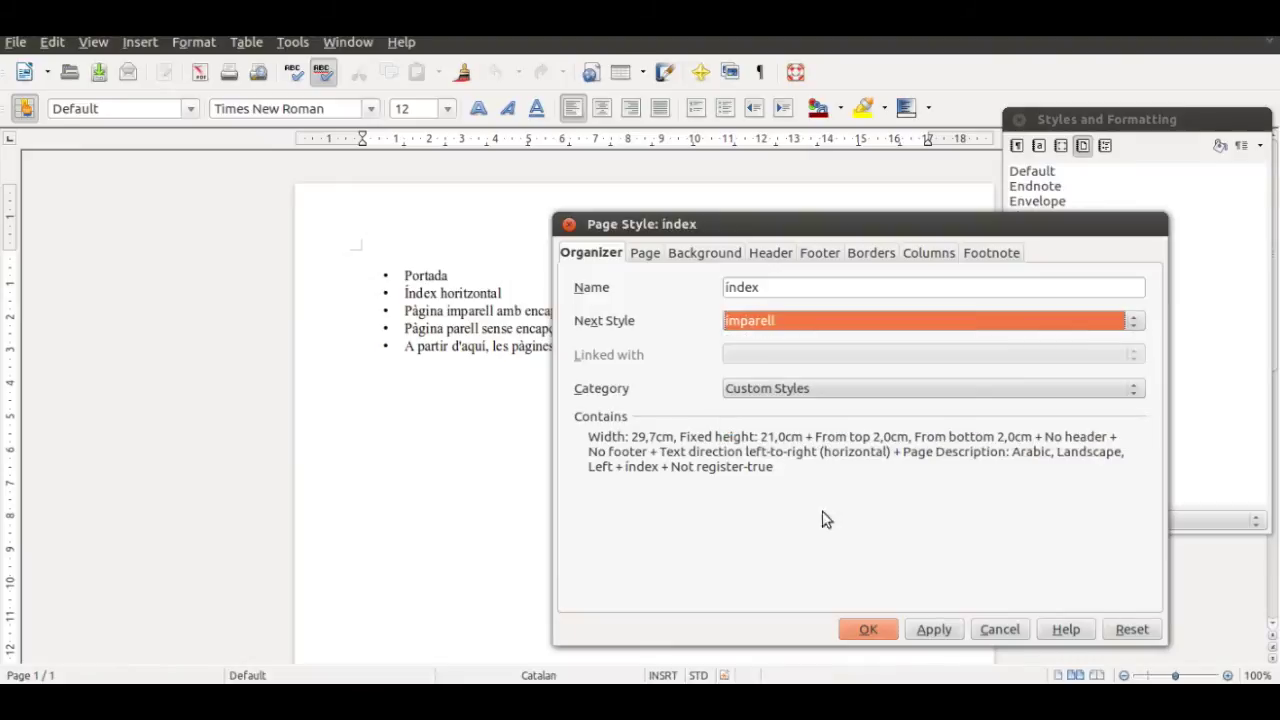
pyautogui.click(867, 628)
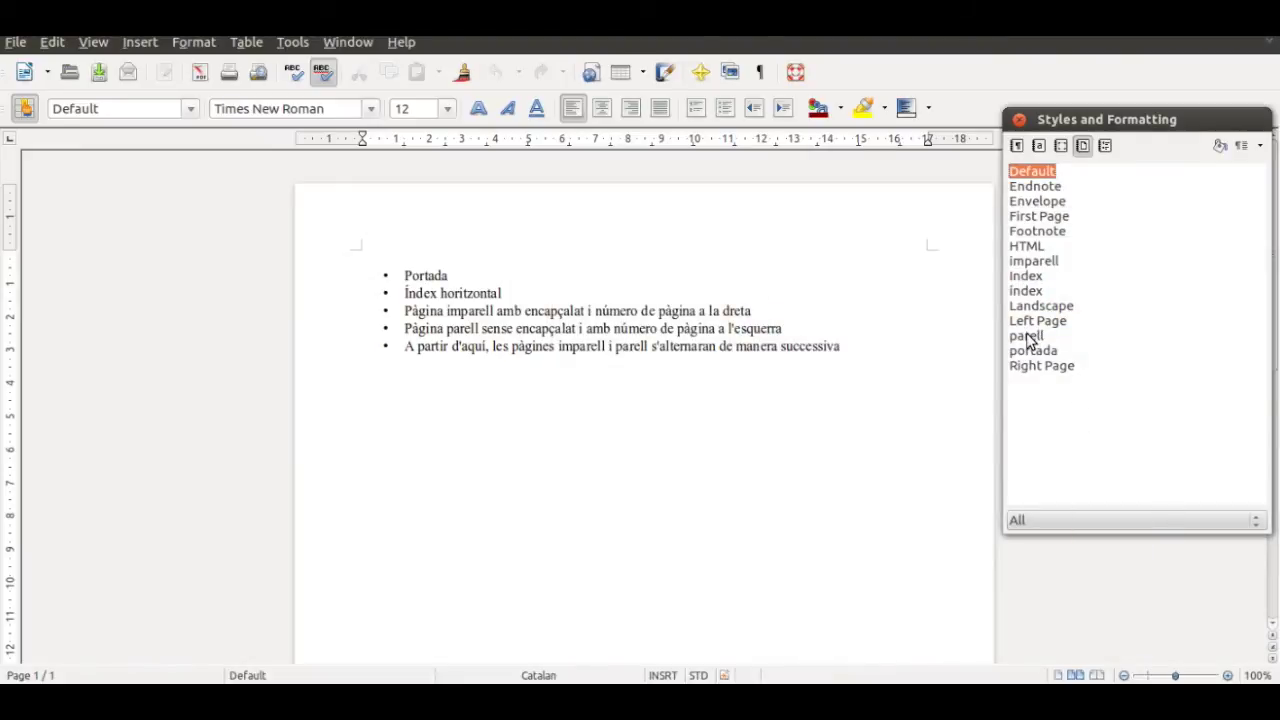
# Set 'parell' as the next style of the imparell page style
pyautogui.rightClick(1033, 262)
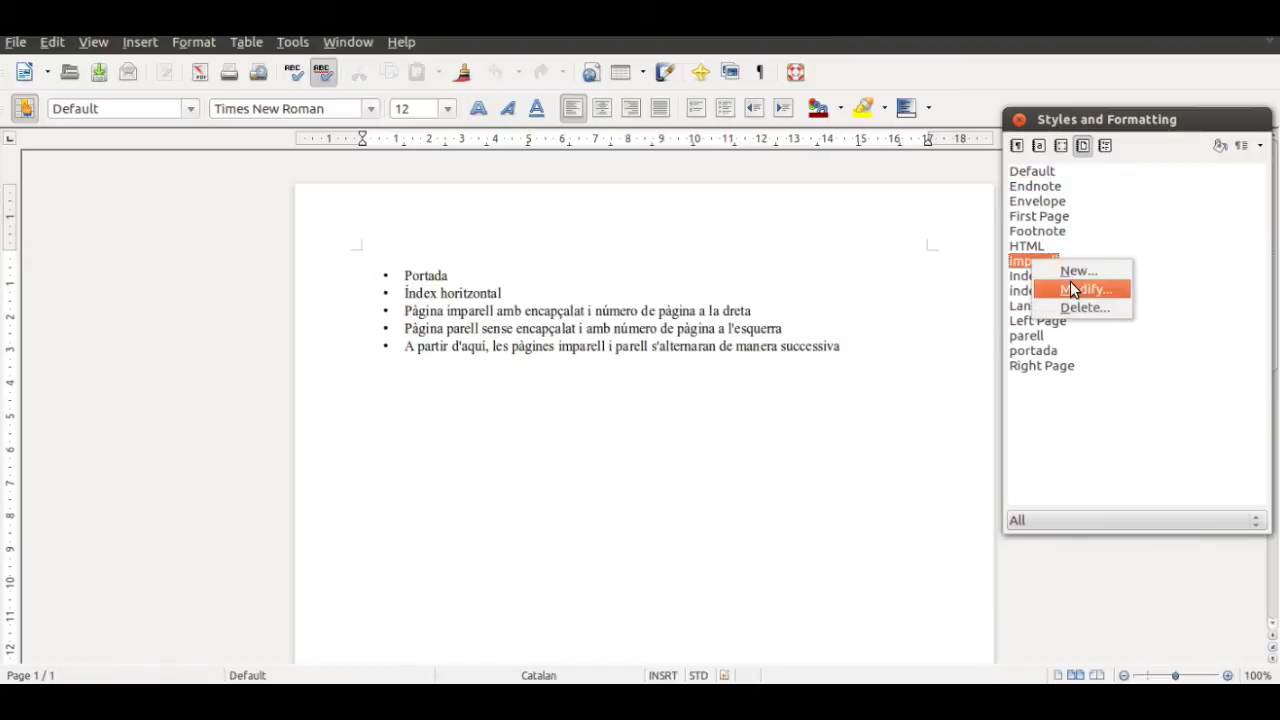
pyautogui.click(1072, 288)
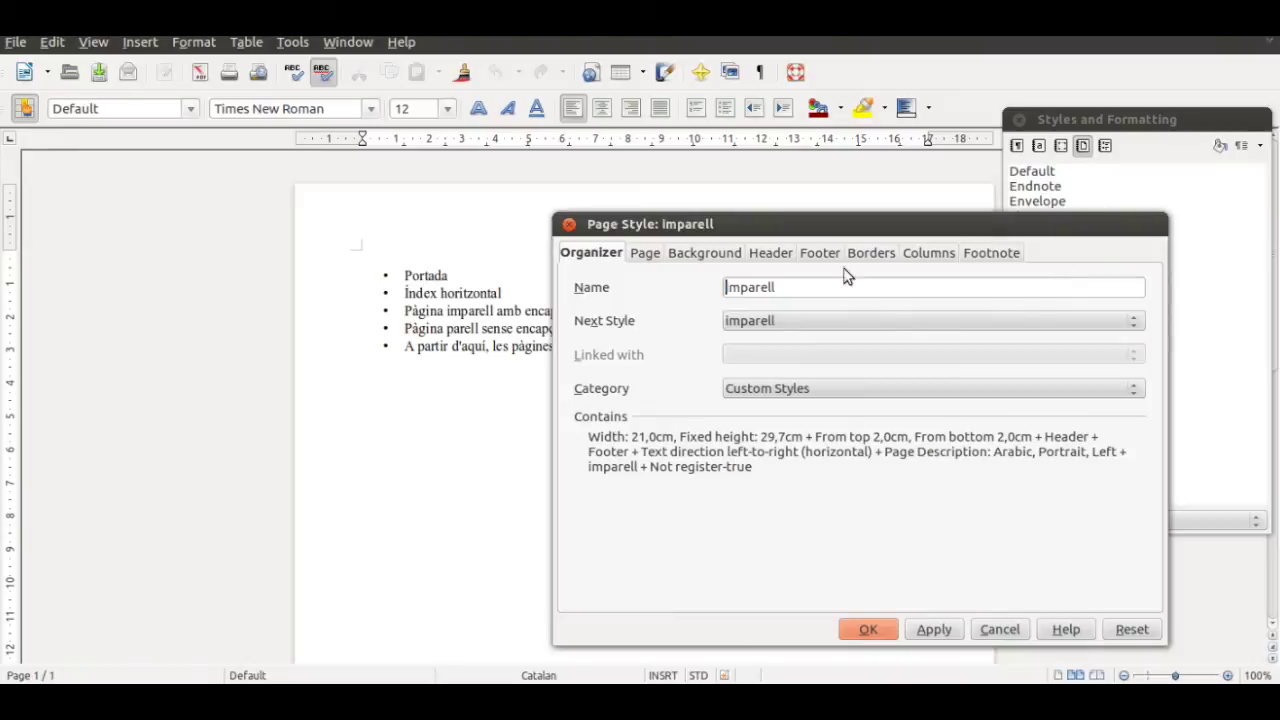
pyautogui.click(799, 326)
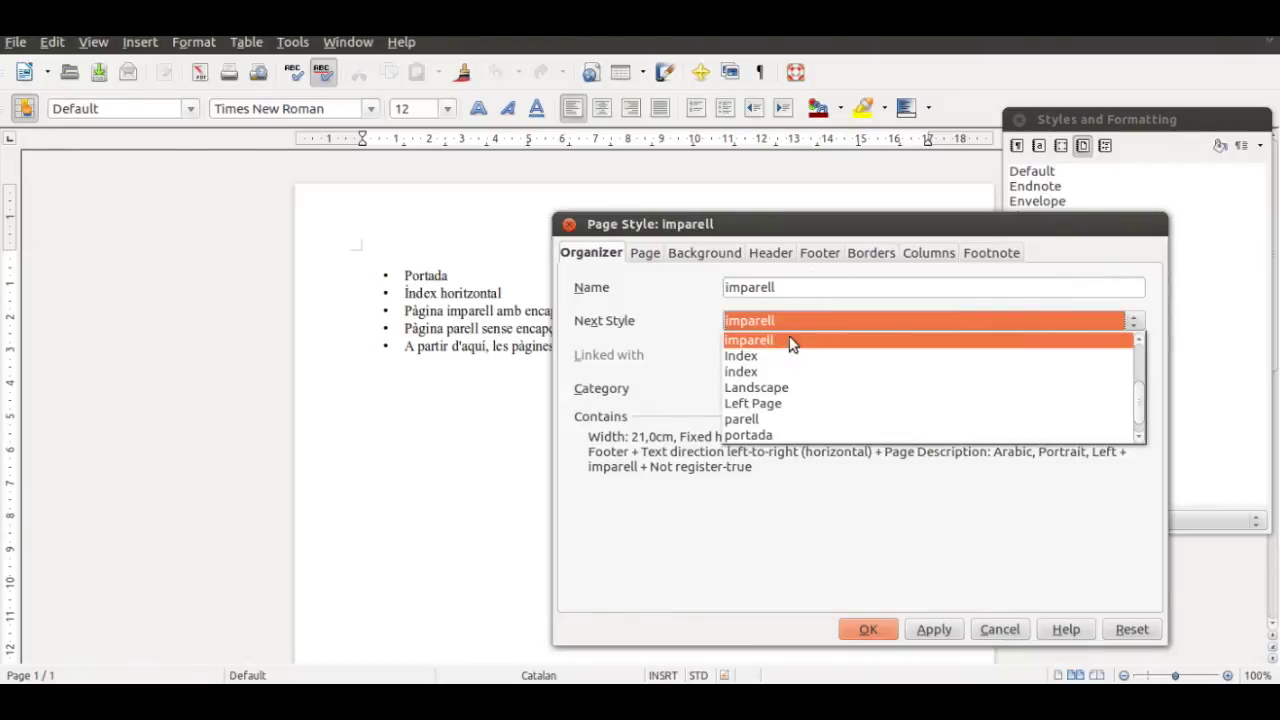
pyautogui.click(763, 421)
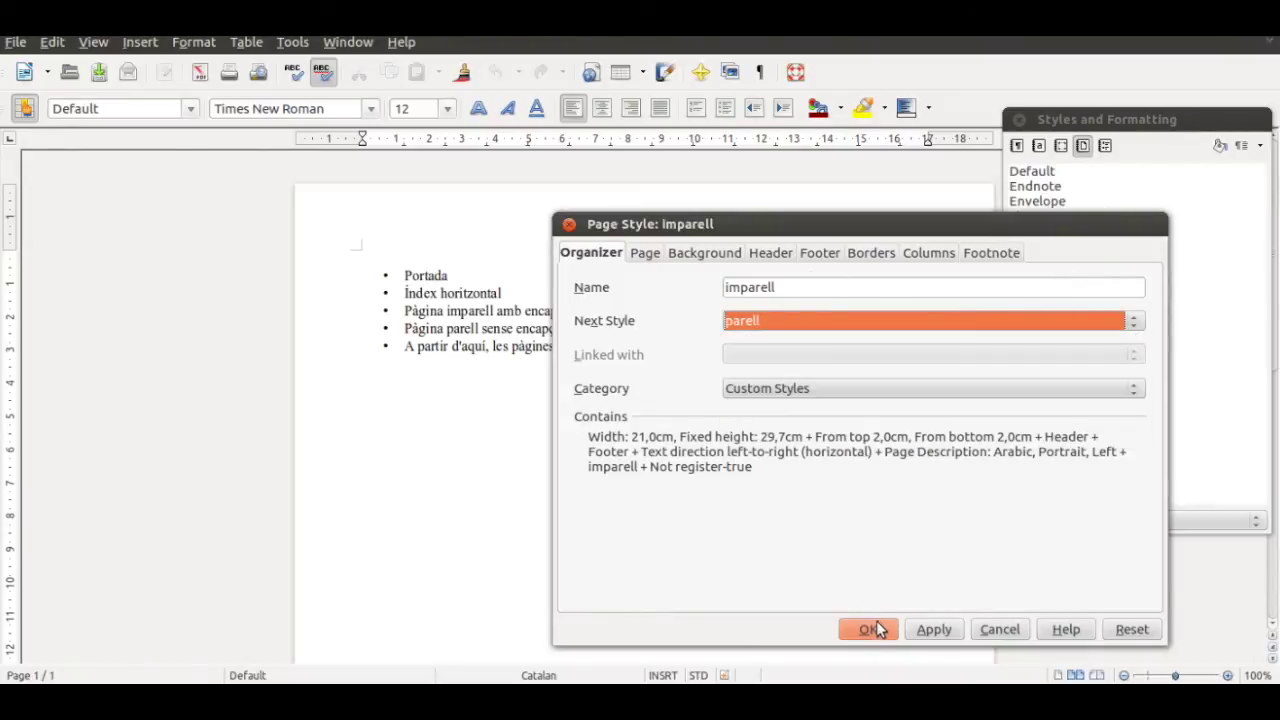
pyautogui.click(872, 629)
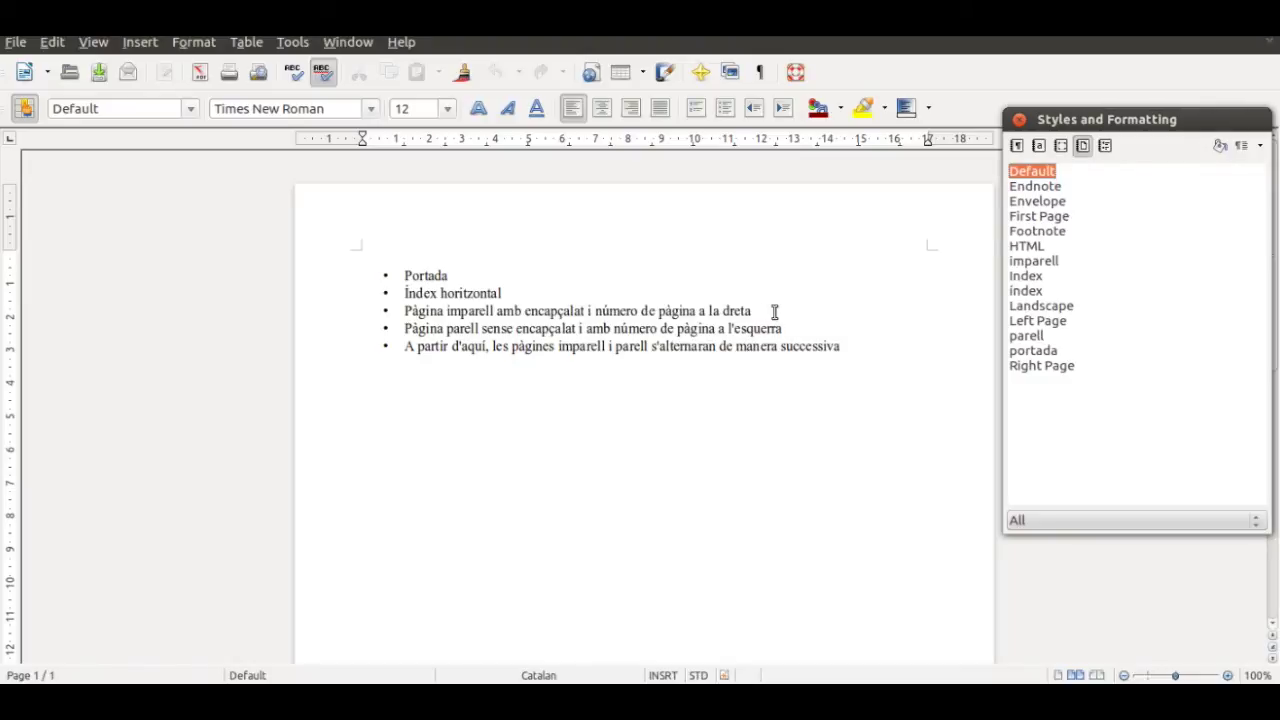
# Set 'imparell' as the next style of the parell page style
pyautogui.rightClick(1035, 345)
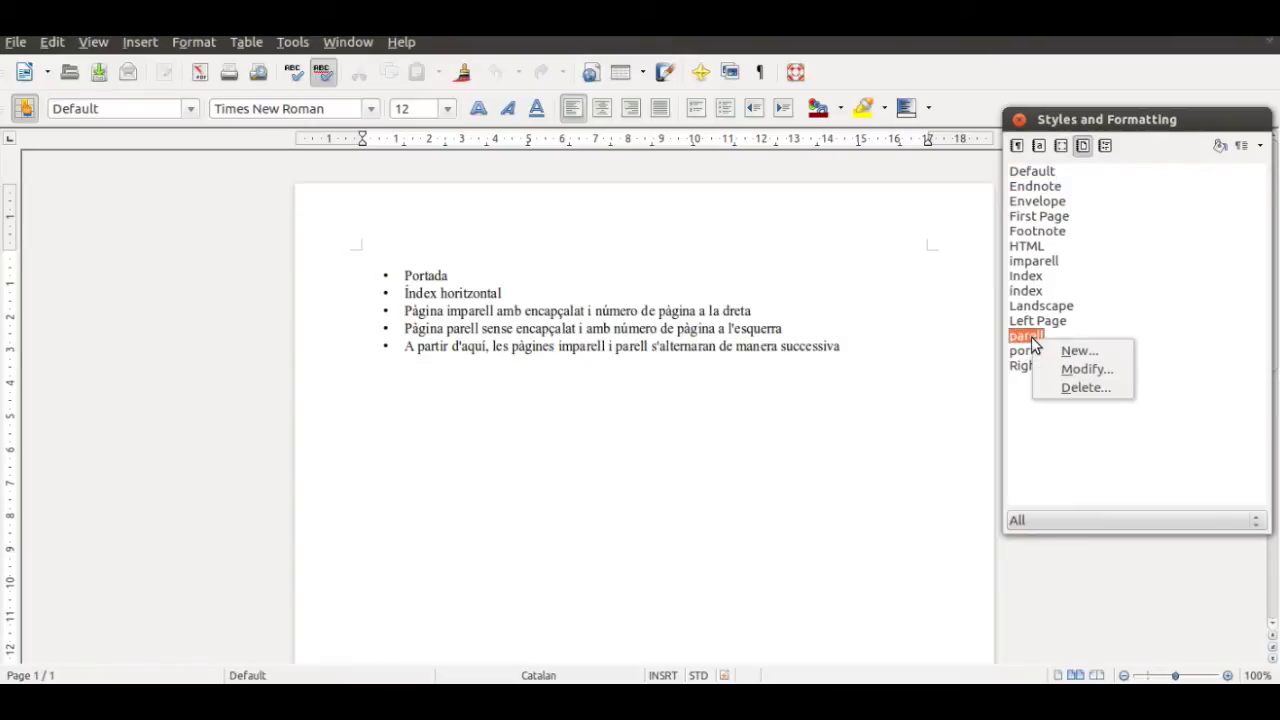
pyautogui.click(1062, 367)
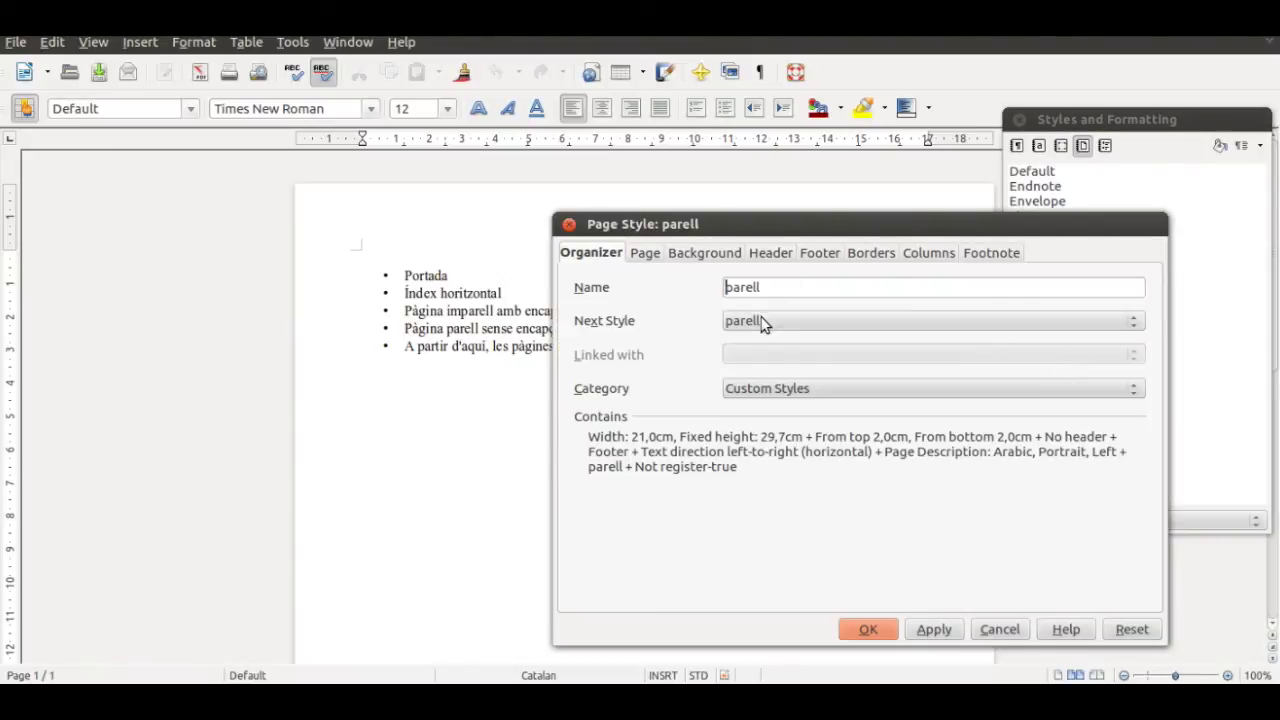
pyautogui.click(757, 323)
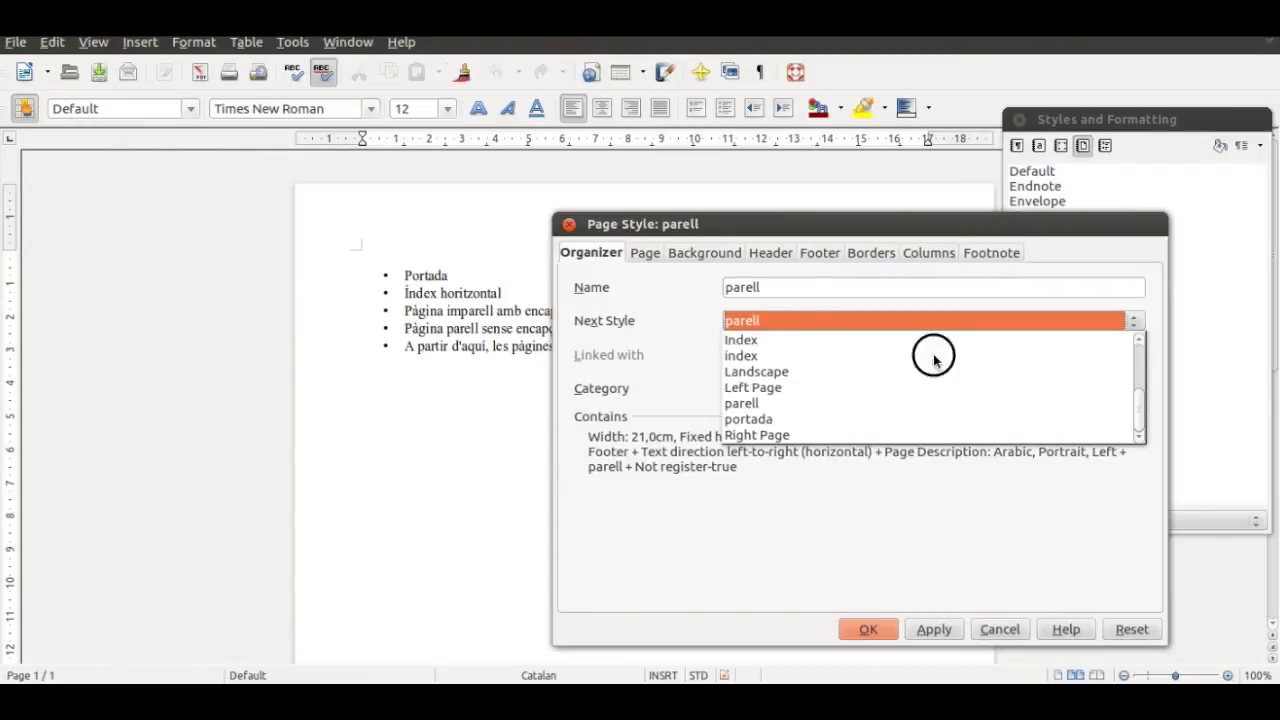
pyautogui.click(1137, 350)
pyautogui.click(1100, 320)
pyautogui.click(1141, 342)
pyautogui.click(960, 434)
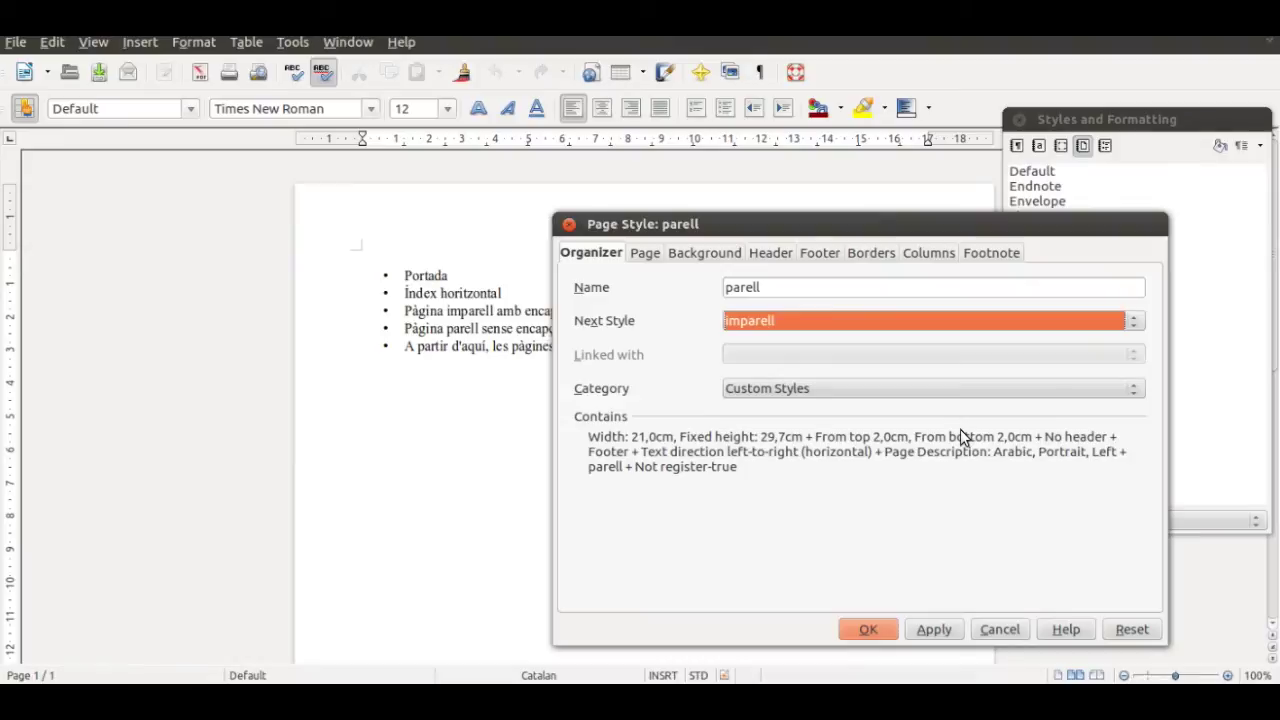
pyautogui.click(876, 630)
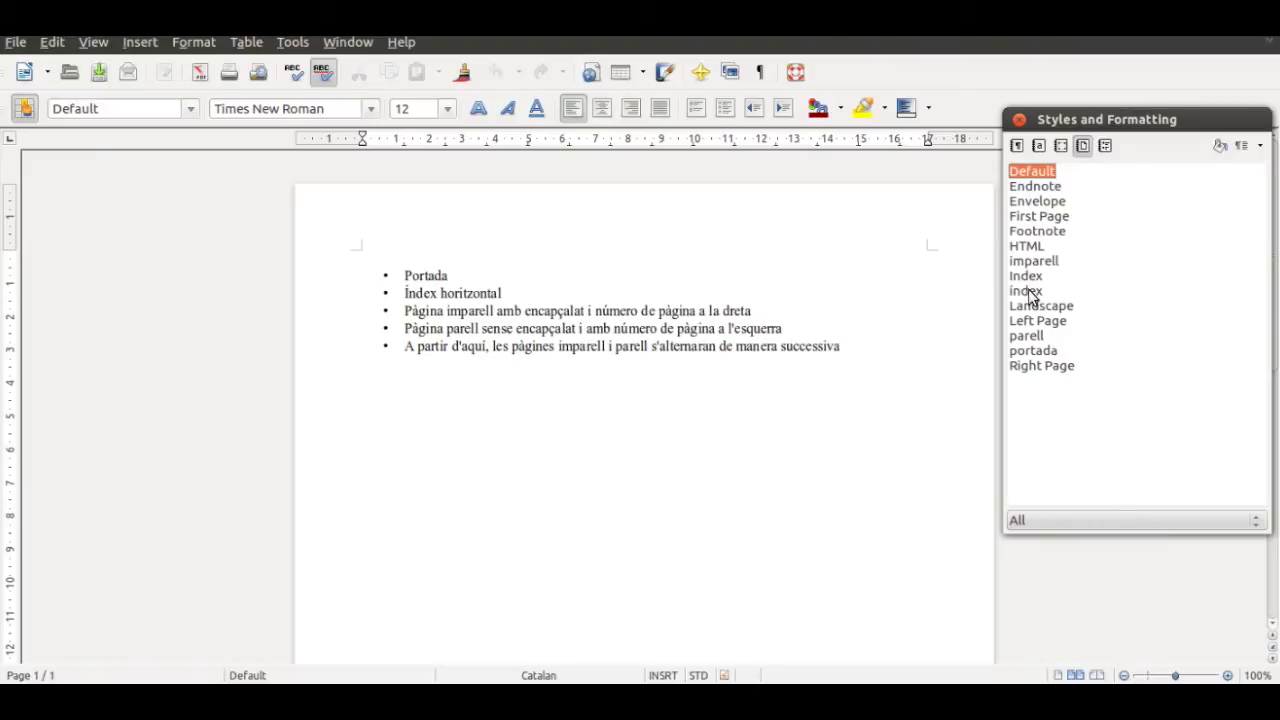
# Apply the portada page style to page 1 and insert a page break for page 2
pyautogui.click(668, 419)
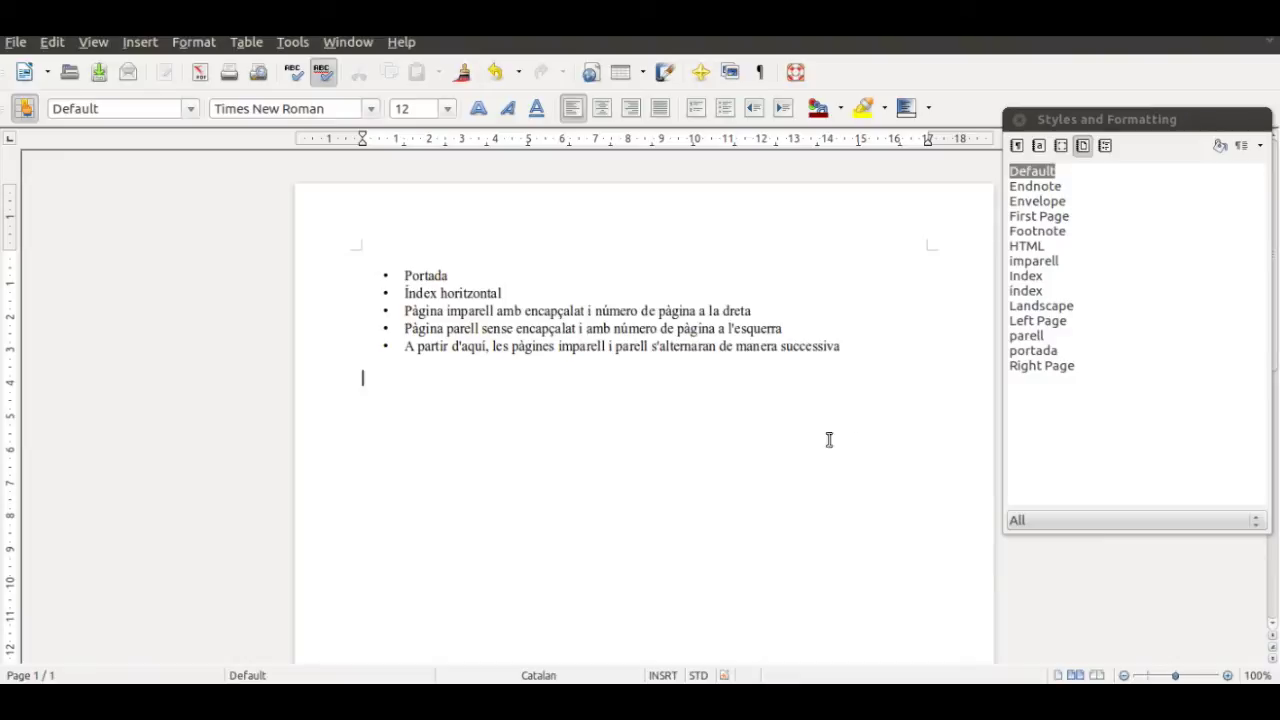
pyautogui.doubleClick(1038, 352)
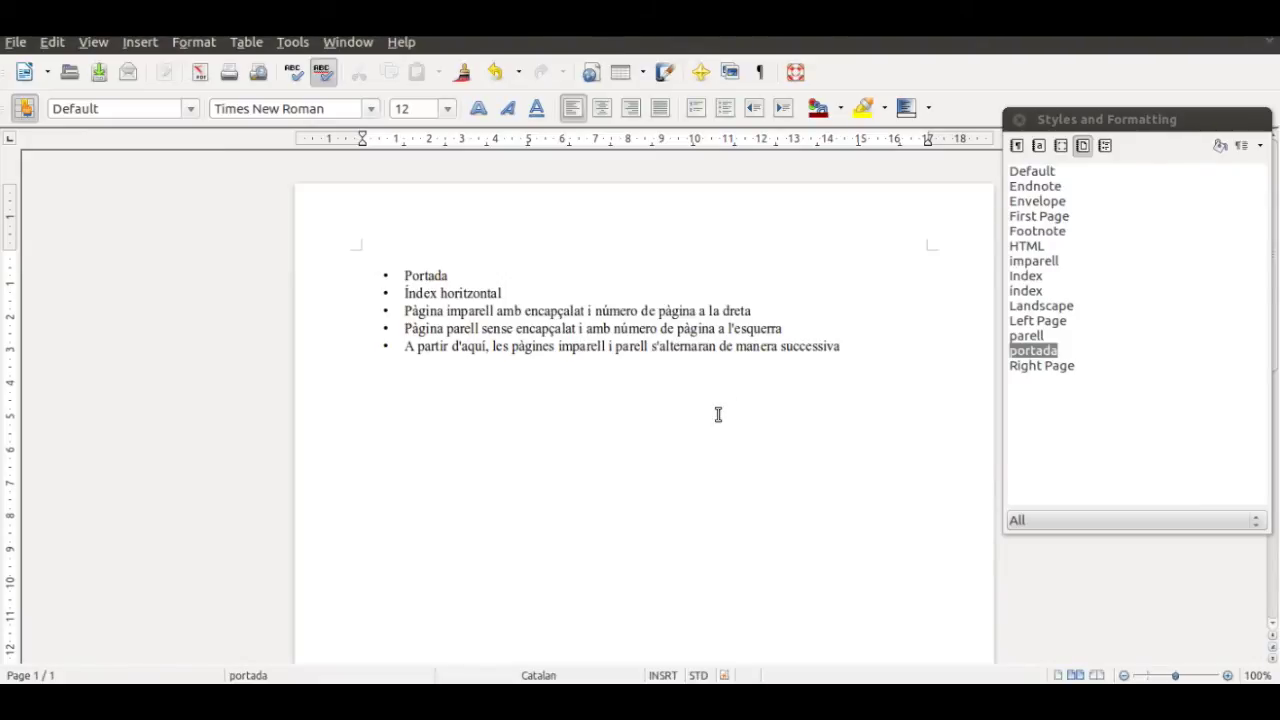
pyautogui.click(145, 43)
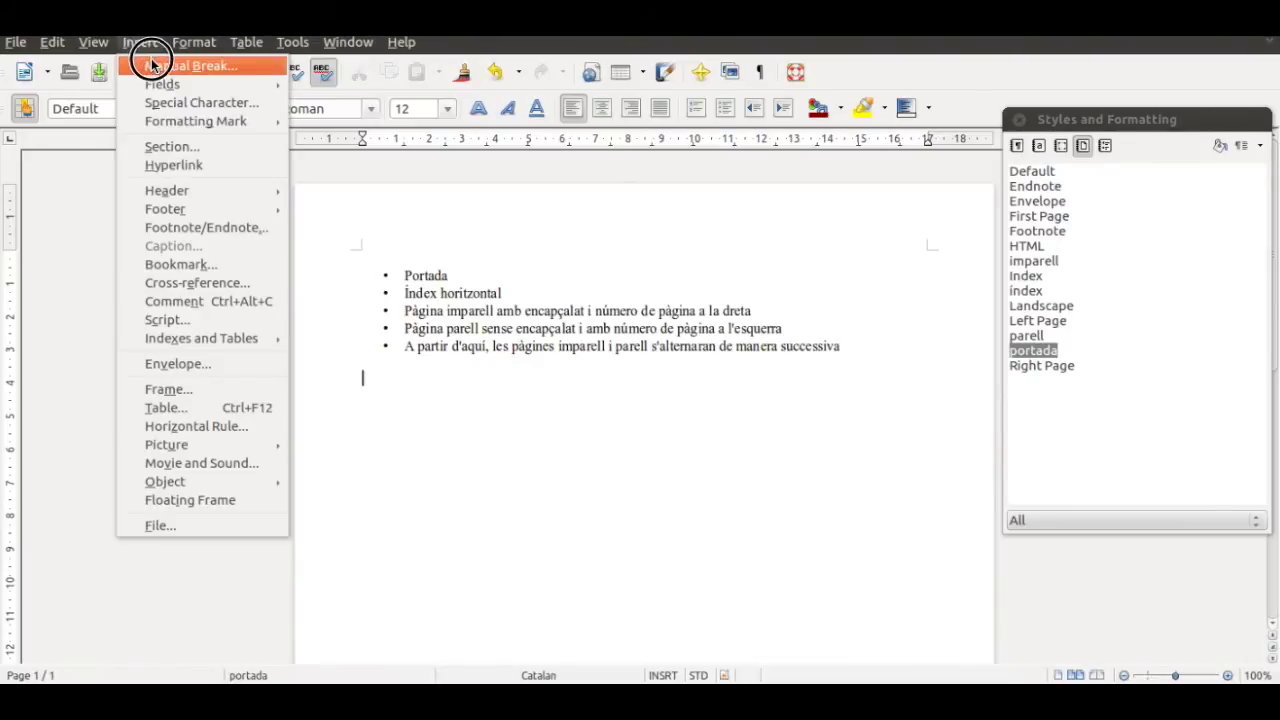
pyautogui.click(155, 67)
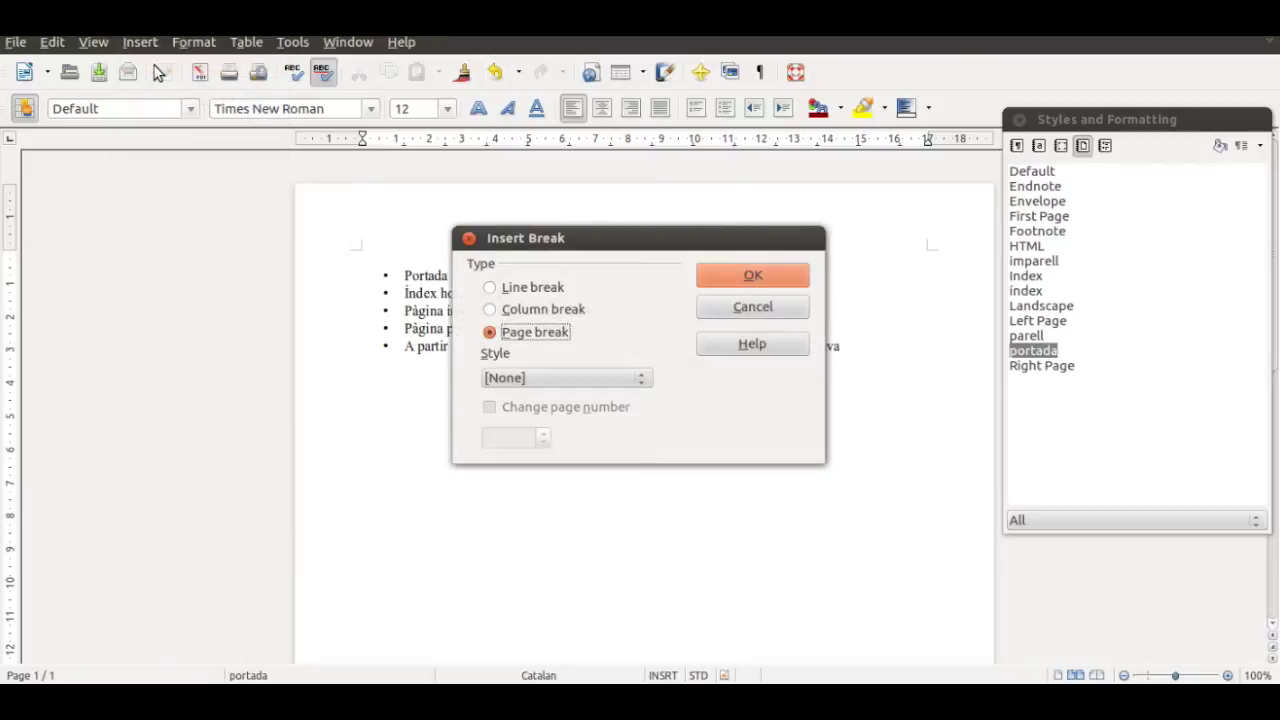
pyautogui.click(770, 273)
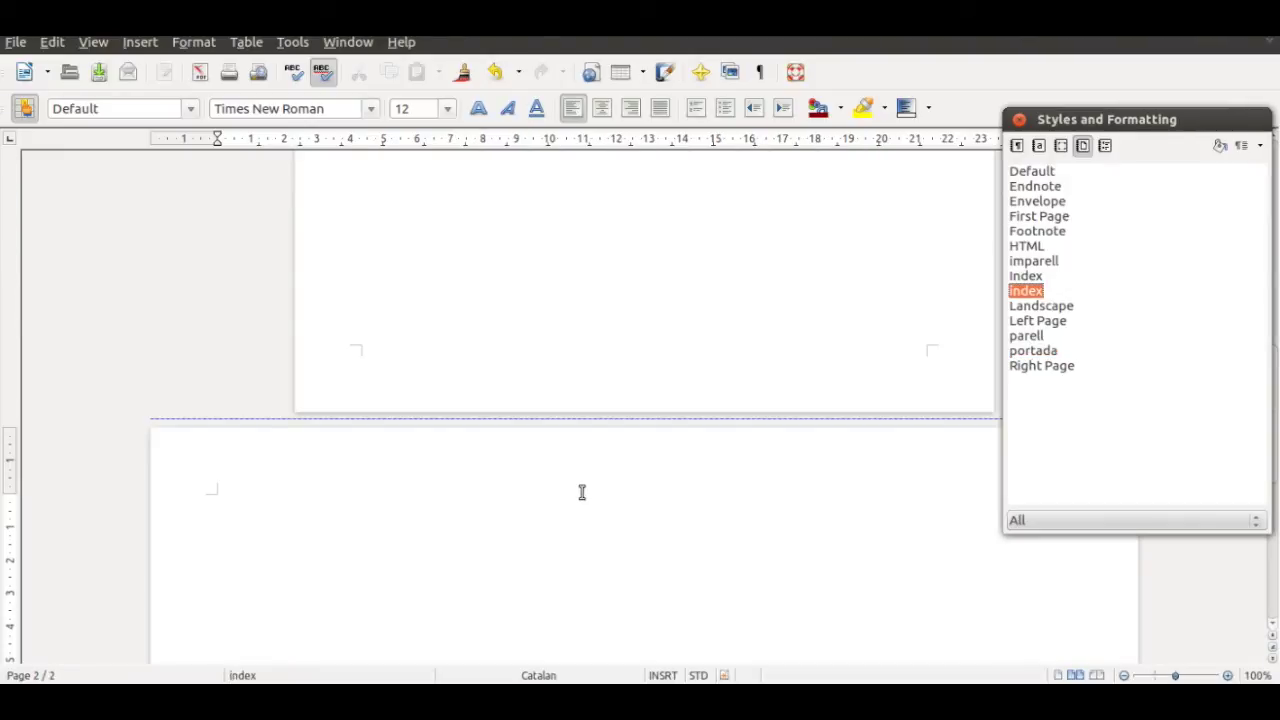
# Insert another manual page break to create page 3, styled imparell
pyautogui.scroll(-5, 582, 492)
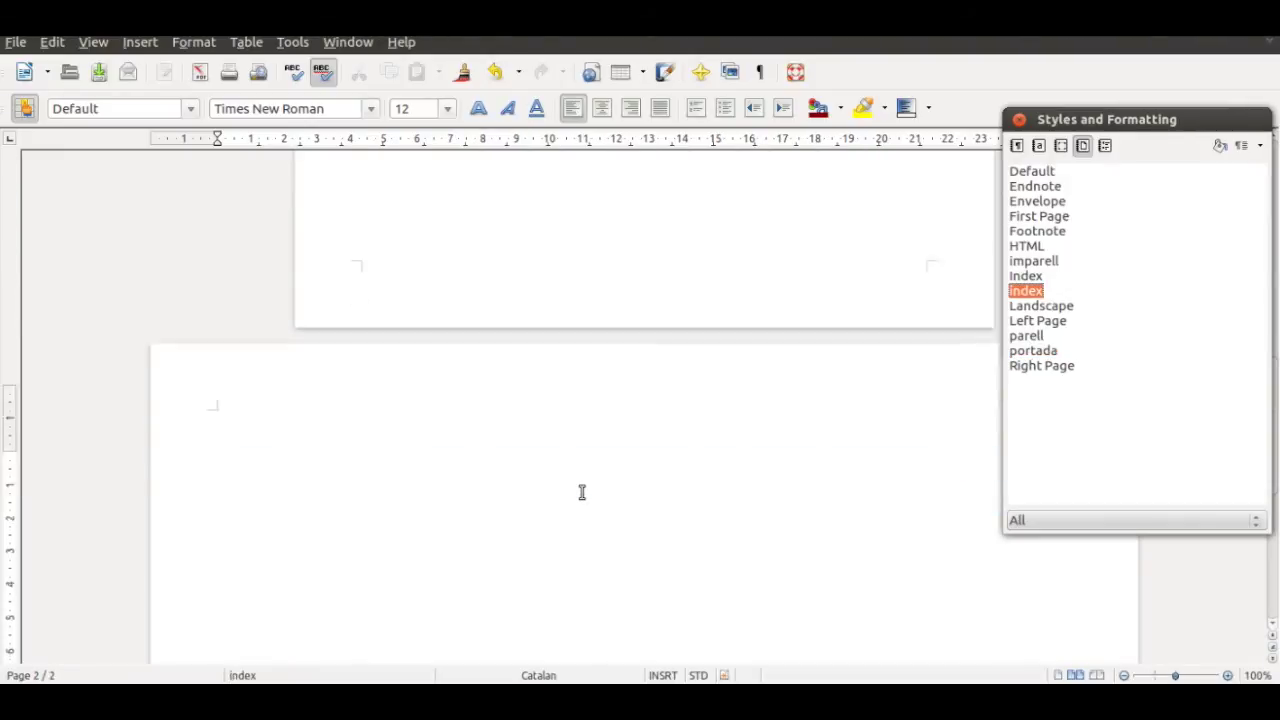
pyautogui.click(558, 357)
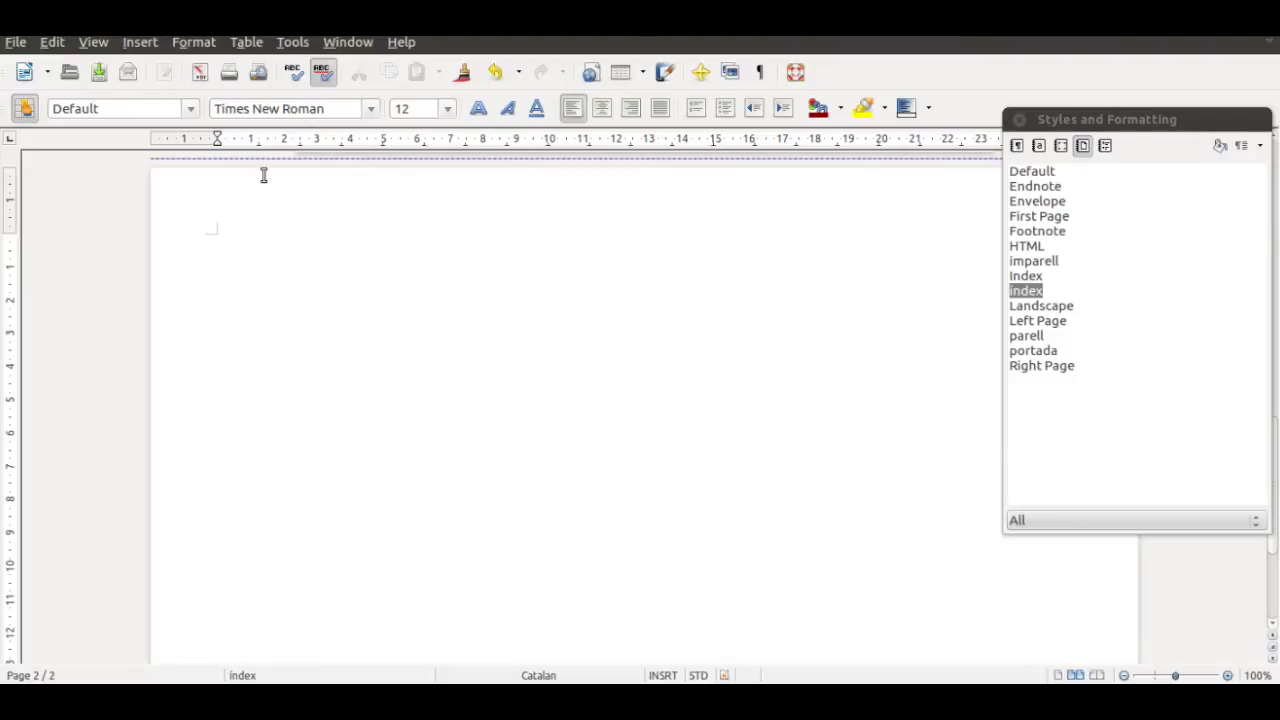
pyautogui.click(154, 46)
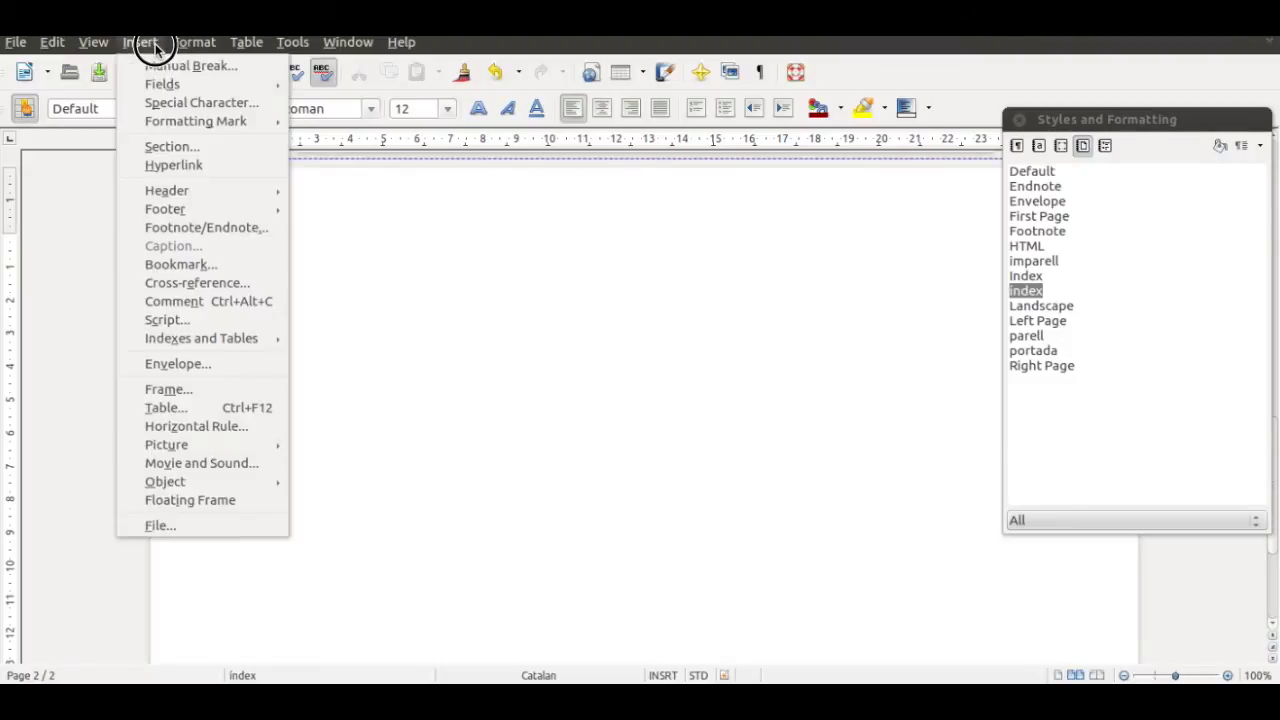
pyautogui.click(160, 64)
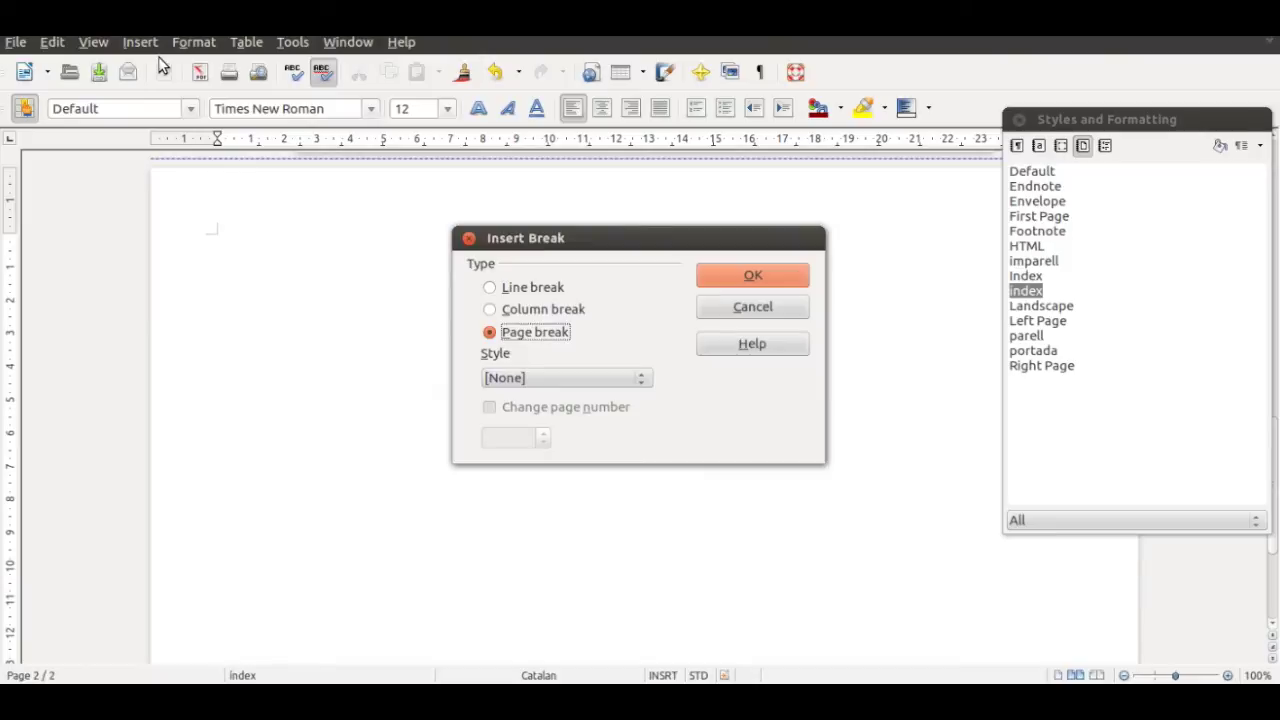
pyautogui.click(727, 279)
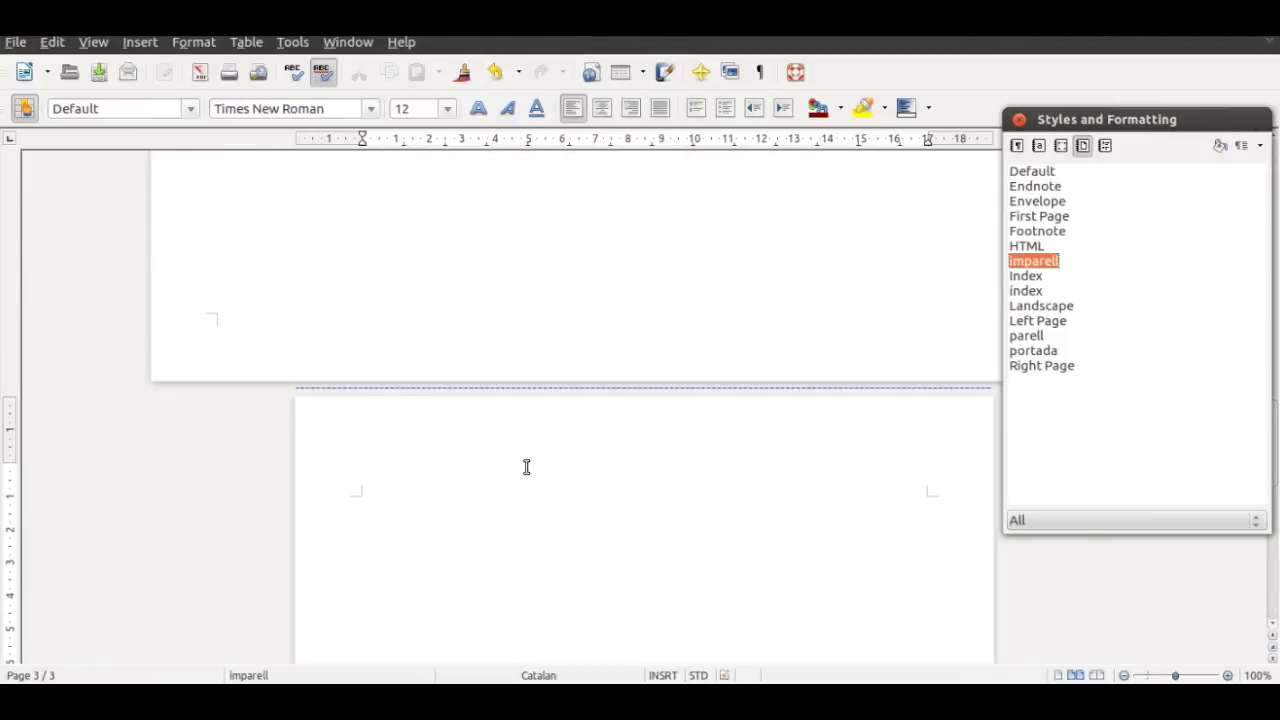
pyautogui.click(526, 467)
# Type 'encapçalat' in page 3's header and add a right-aligned Page Number field to its footer
pyautogui.write('encapçalat')
pyautogui.click(514, 537)
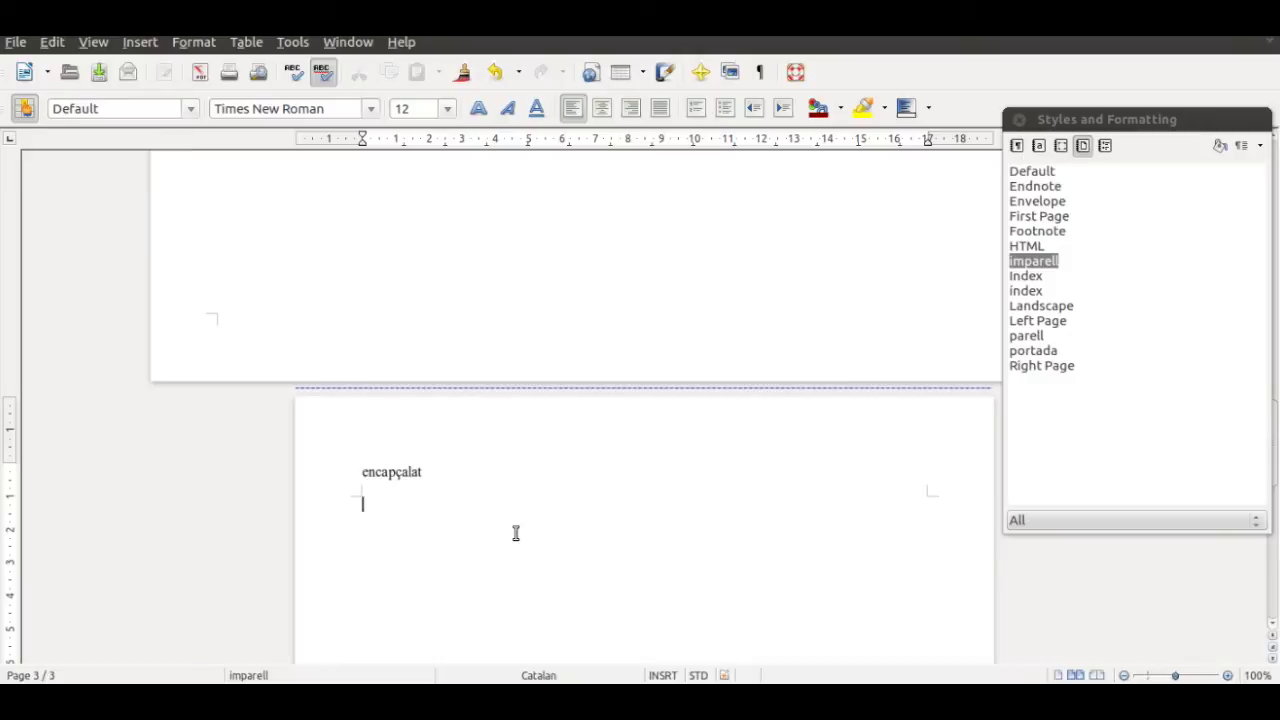
pyautogui.scroll(-15, 516, 533)
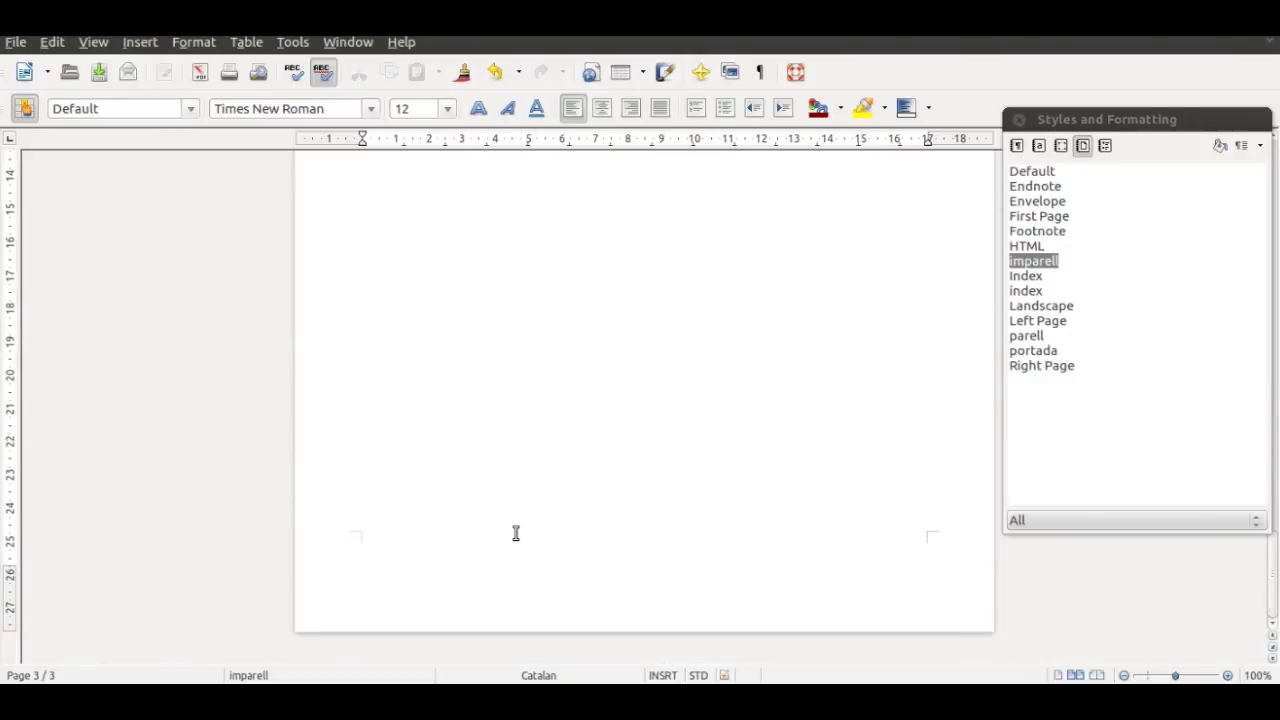
pyautogui.moveTo(489, 562)
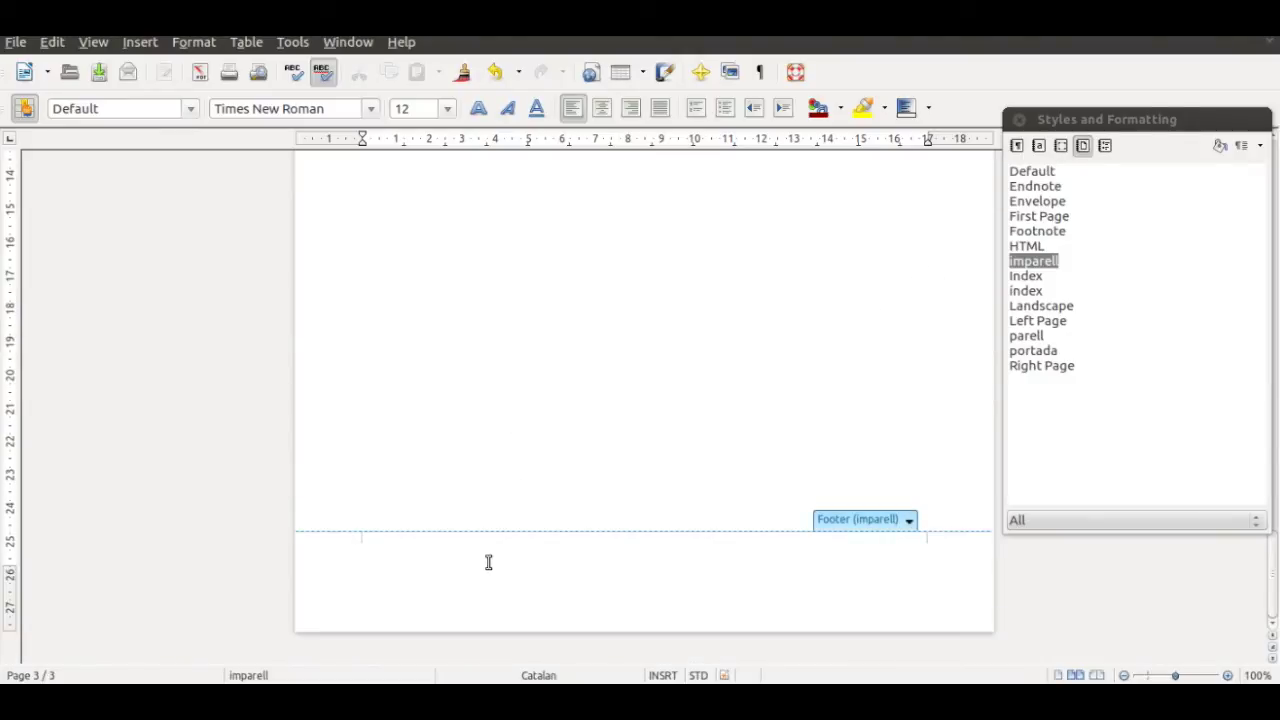
pyautogui.click(489, 562)
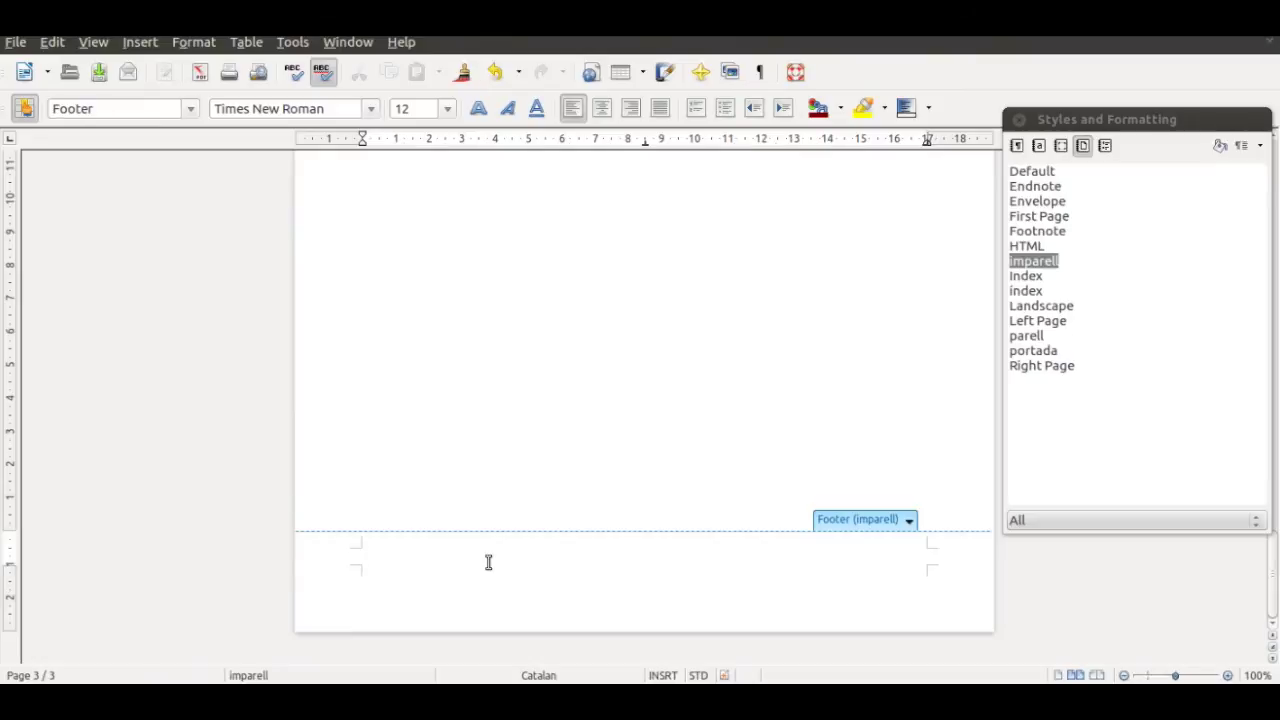
pyautogui.click(140, 42)
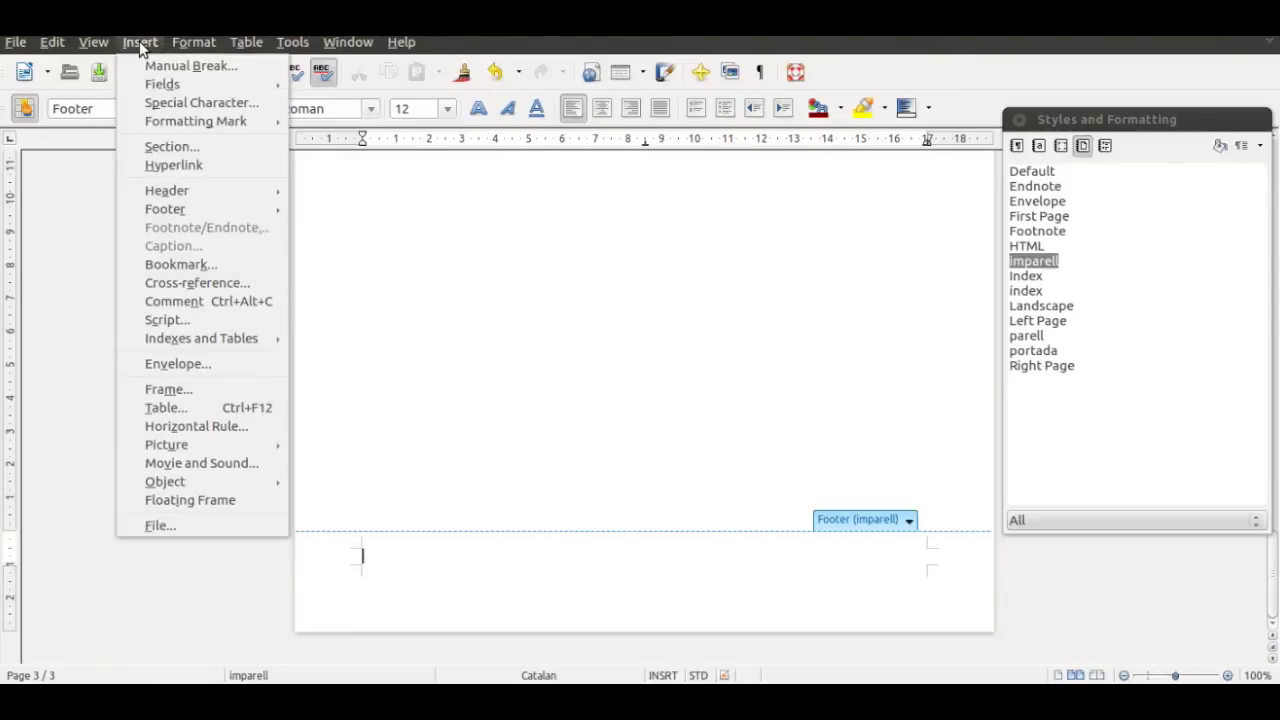
pyautogui.moveTo(170, 84)
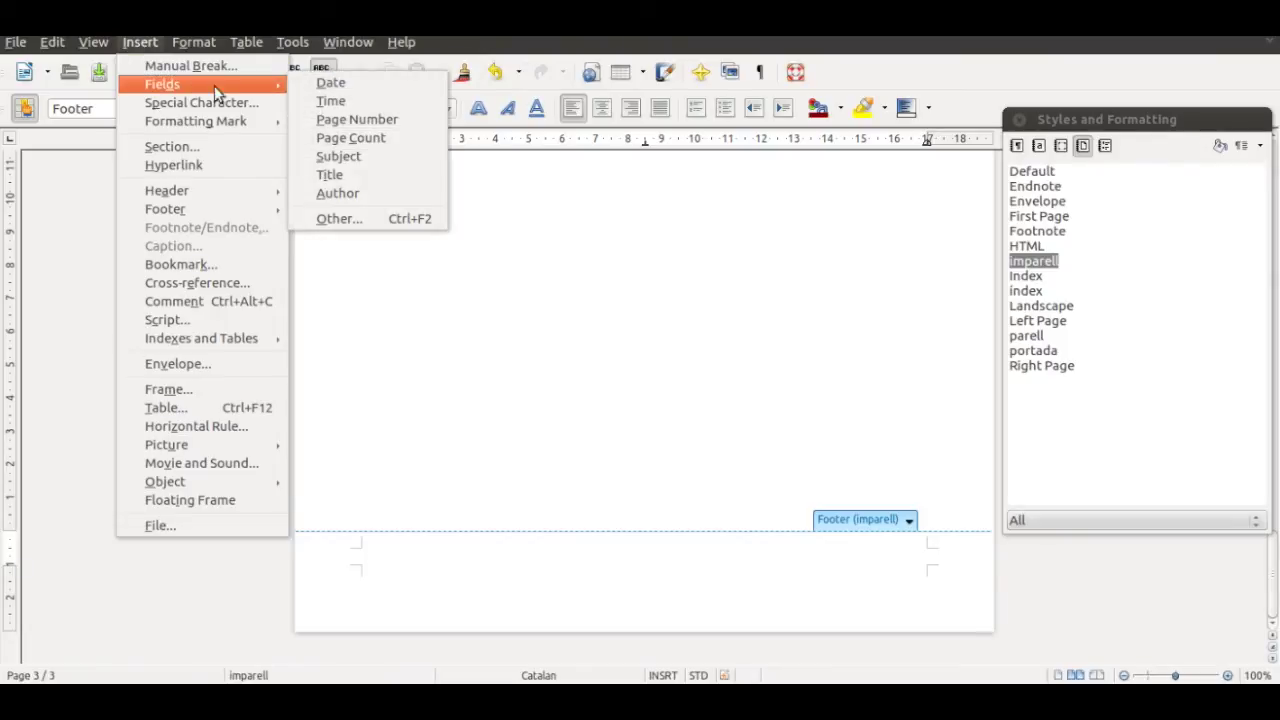
pyautogui.click(320, 112)
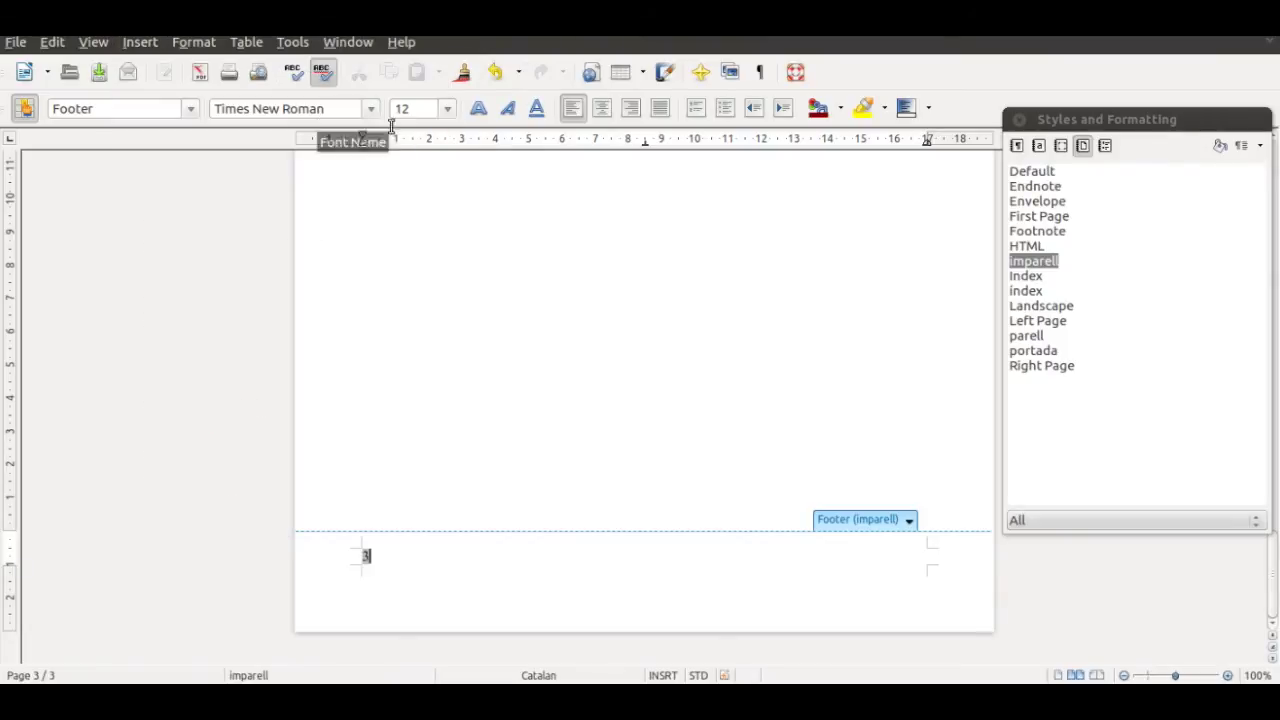
pyautogui.click(631, 108)
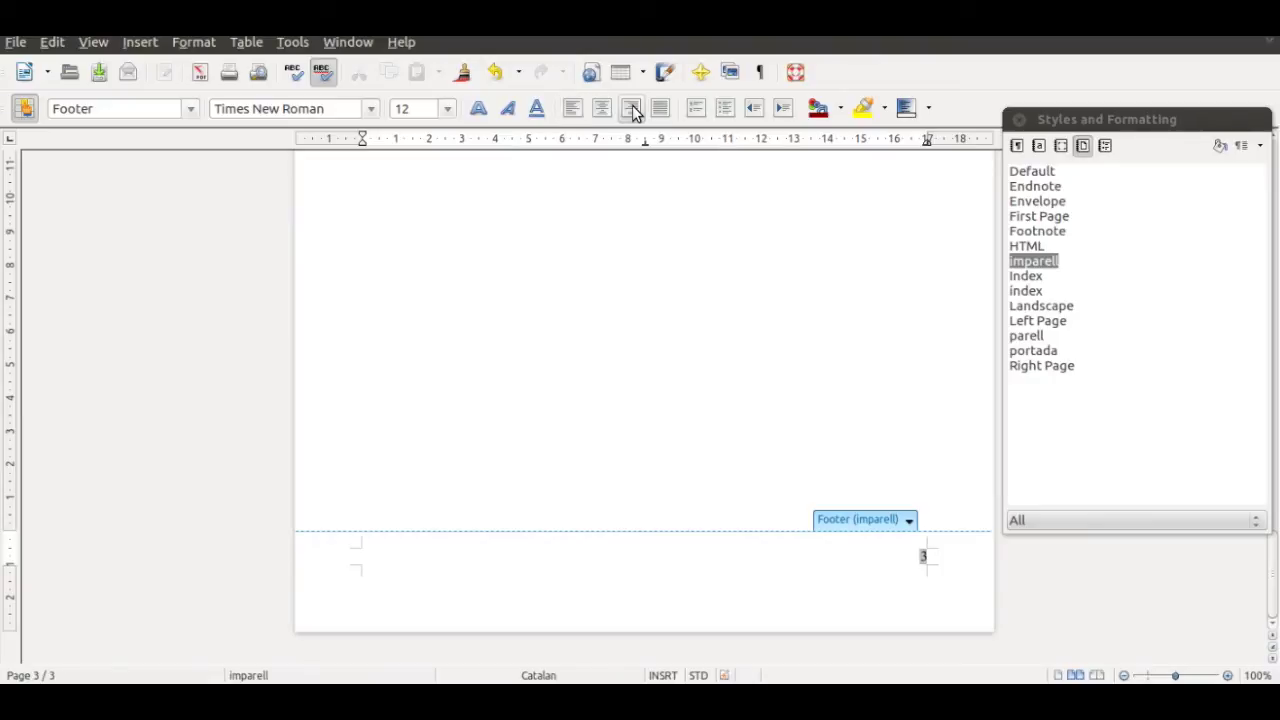
pyautogui.click(628, 231)
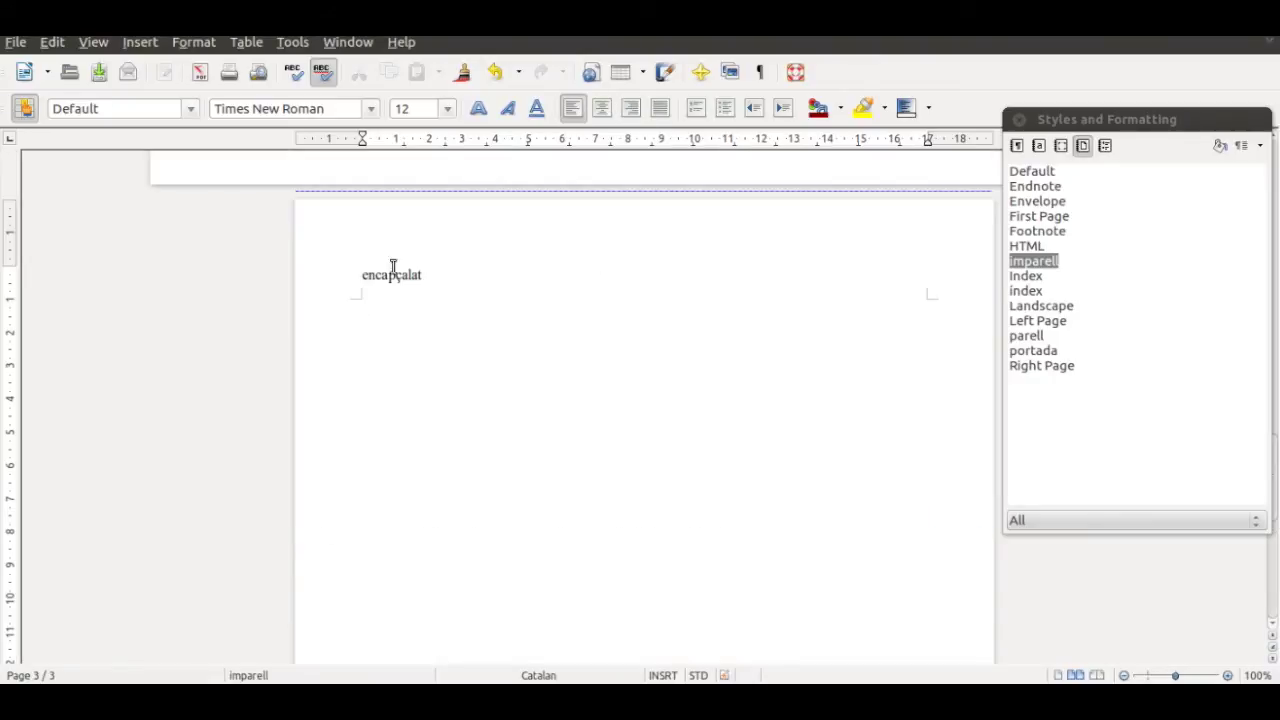
pyautogui.click(138, 42)
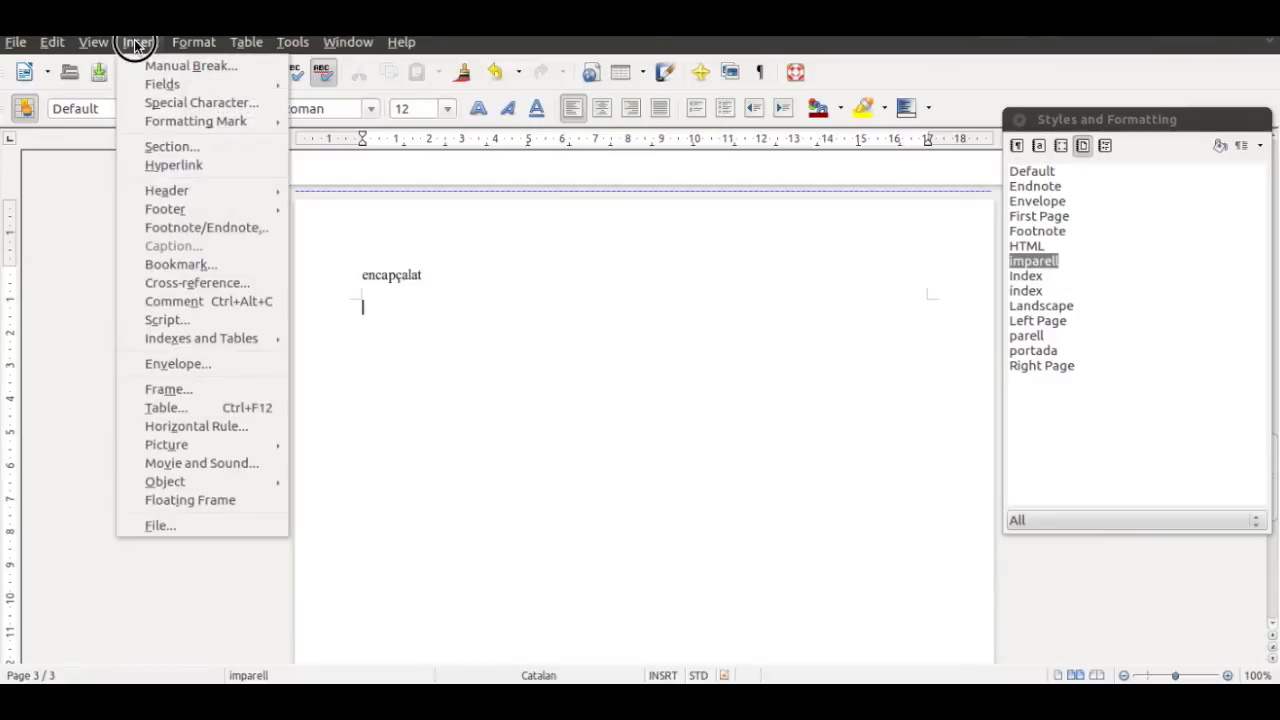
# Insert a manual page break to create page 4 in the parell style
pyautogui.click(140, 65)
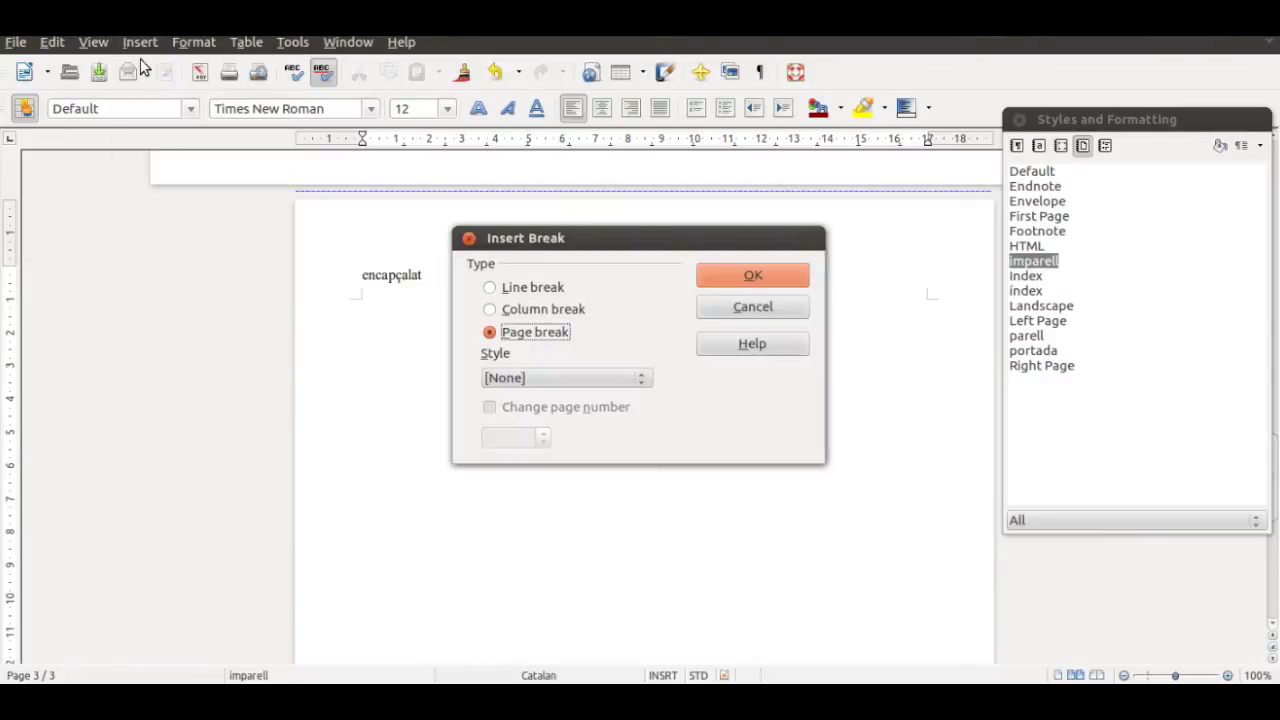
pyautogui.click(733, 277)
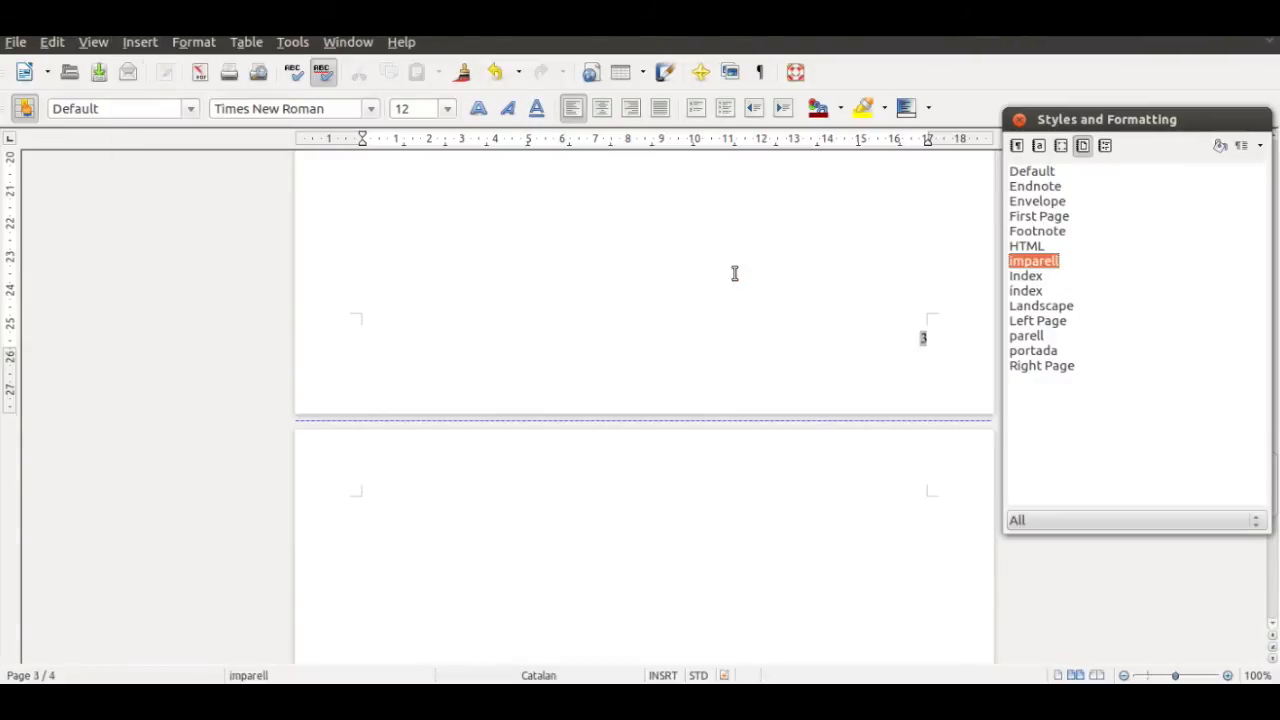
pyautogui.click(424, 480)
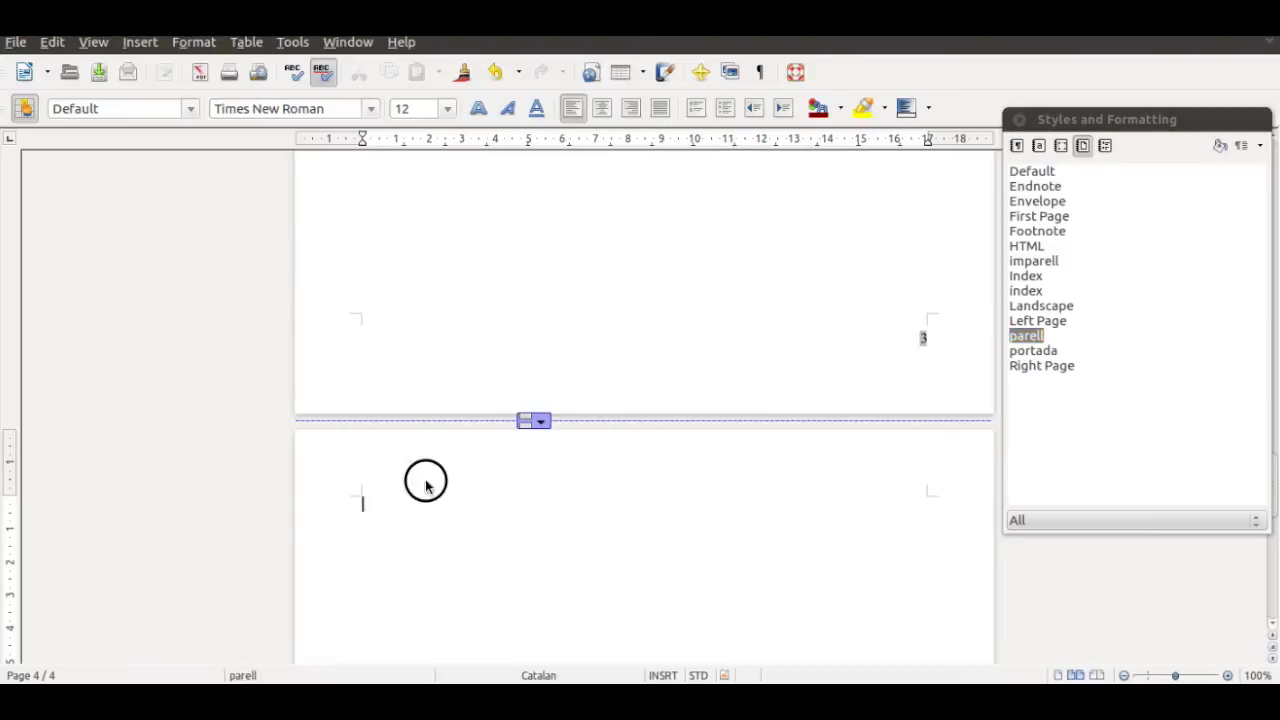
pyautogui.scroll(-10, 427, 481)
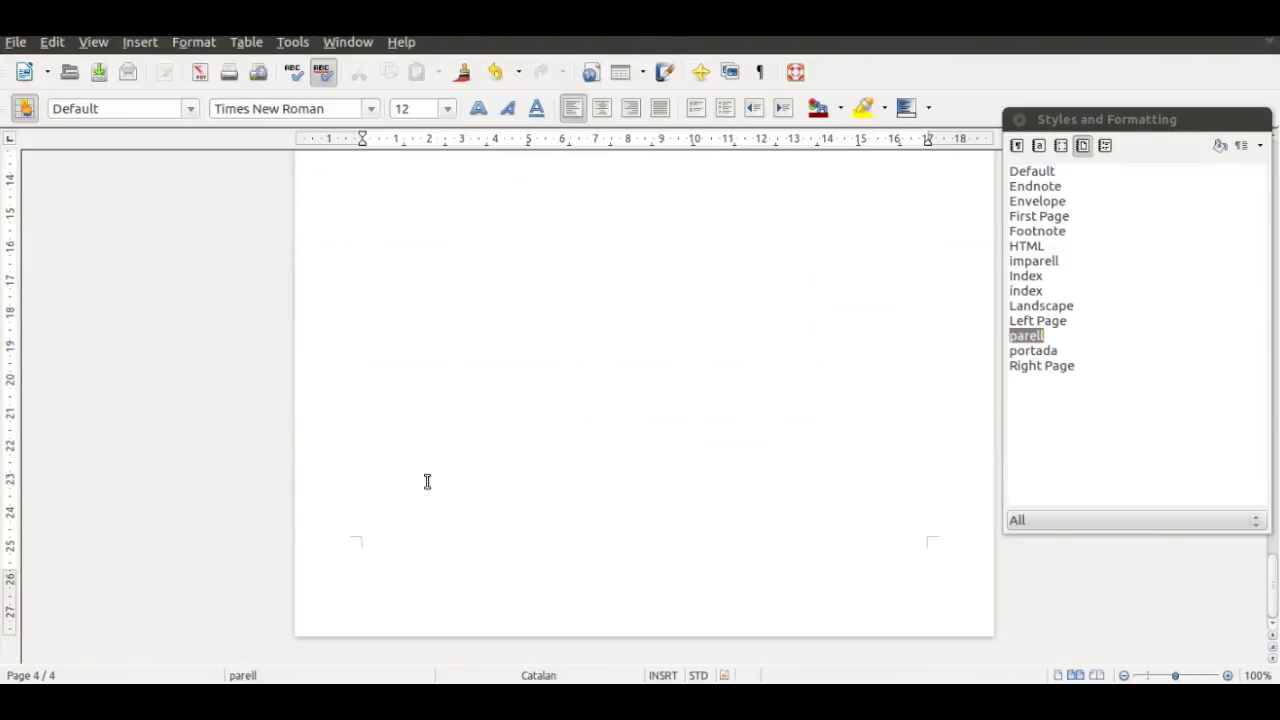
pyautogui.click(392, 560)
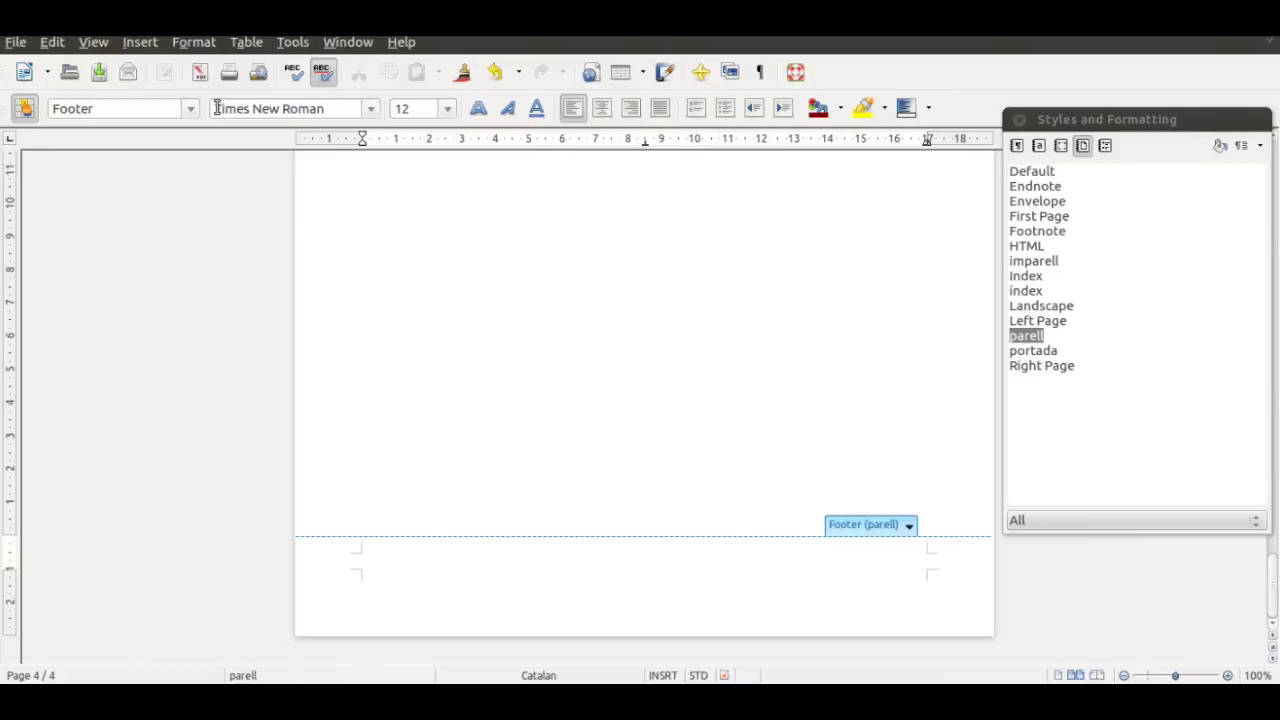
# Insert a Page Number field into the even-page footer
pyautogui.click(143, 42)
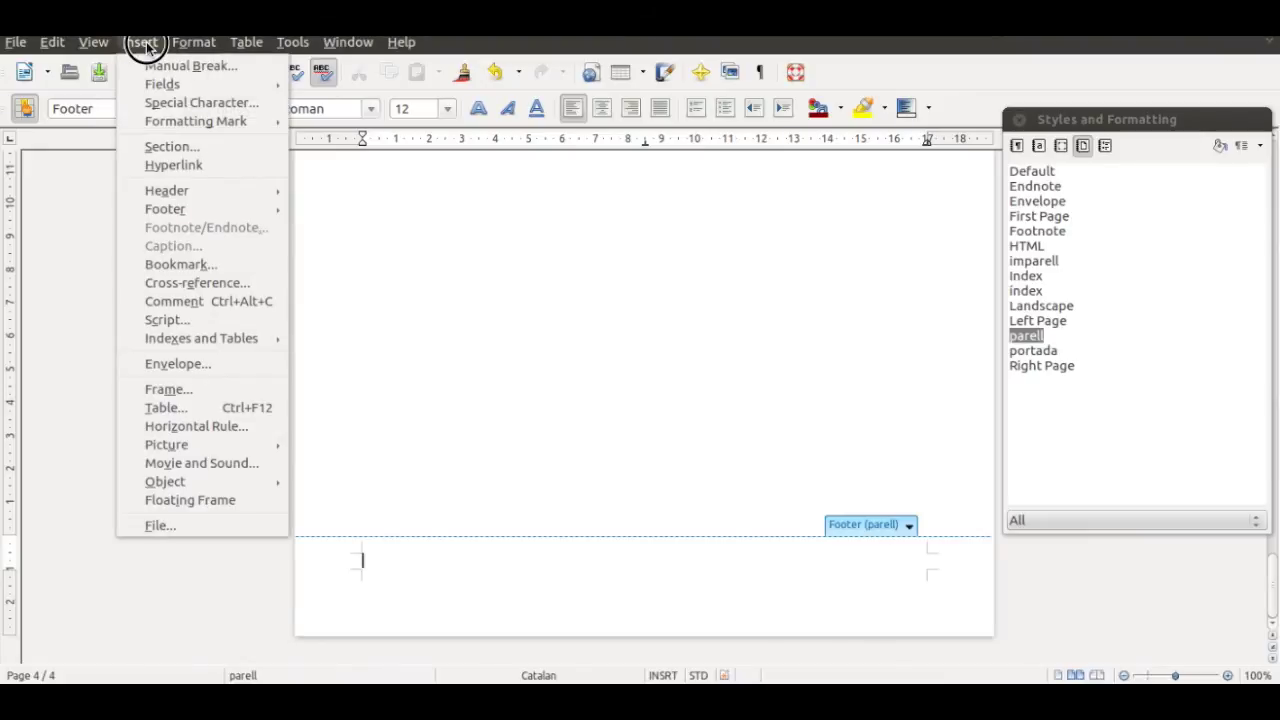
pyautogui.moveTo(145, 82)
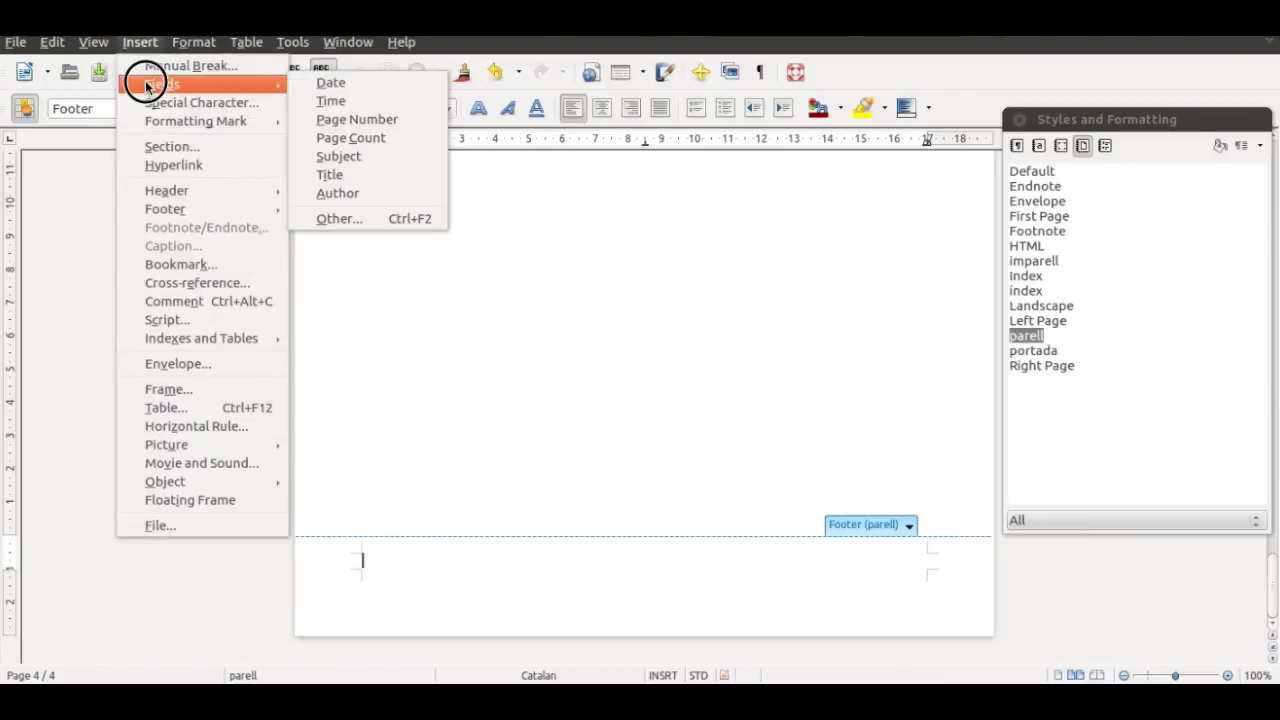
pyautogui.click(345, 122)
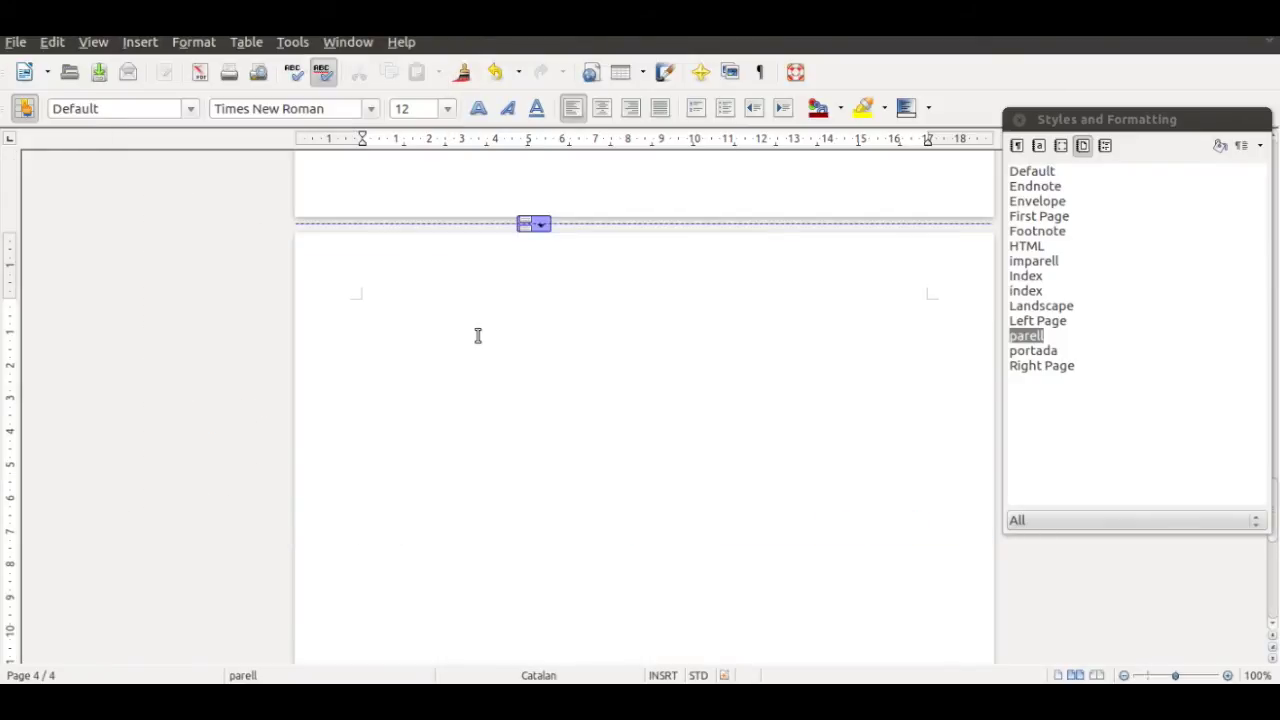
pyautogui.scroll(5, 477, 335)
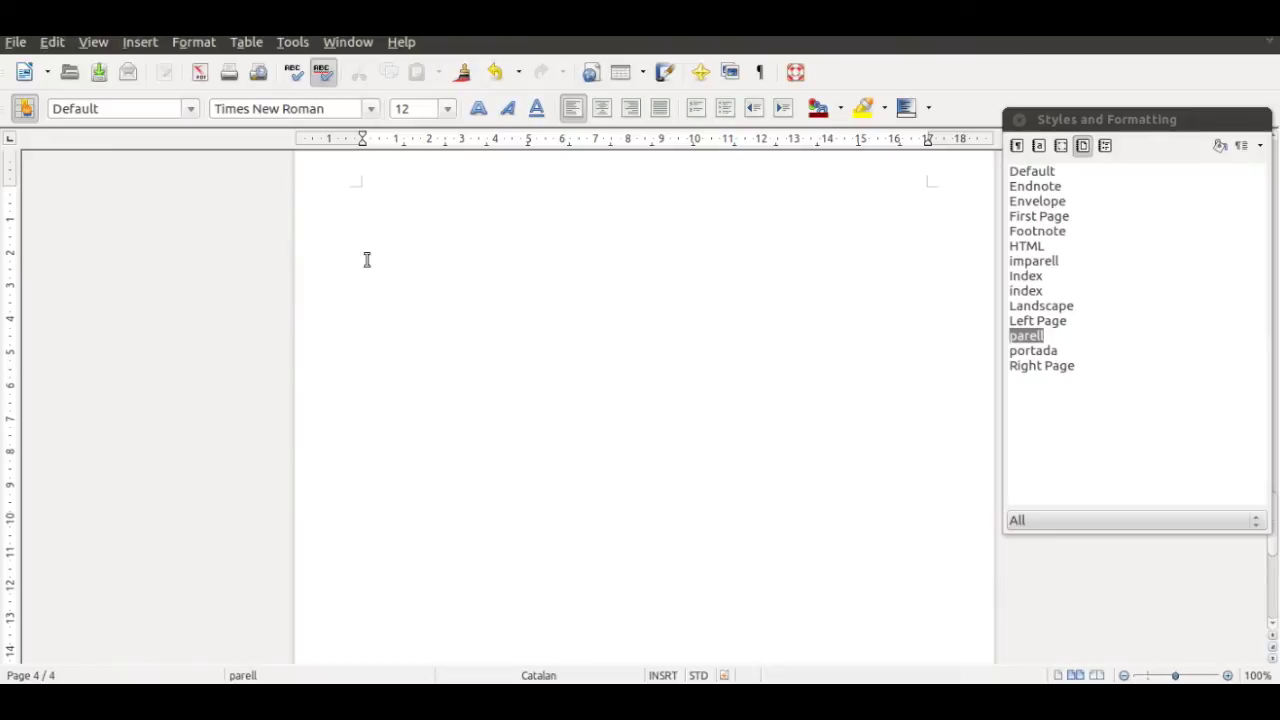
# Add a fifth page with a manual page break, carrying the encapçalat header and page number 5
pyautogui.click(152, 44)
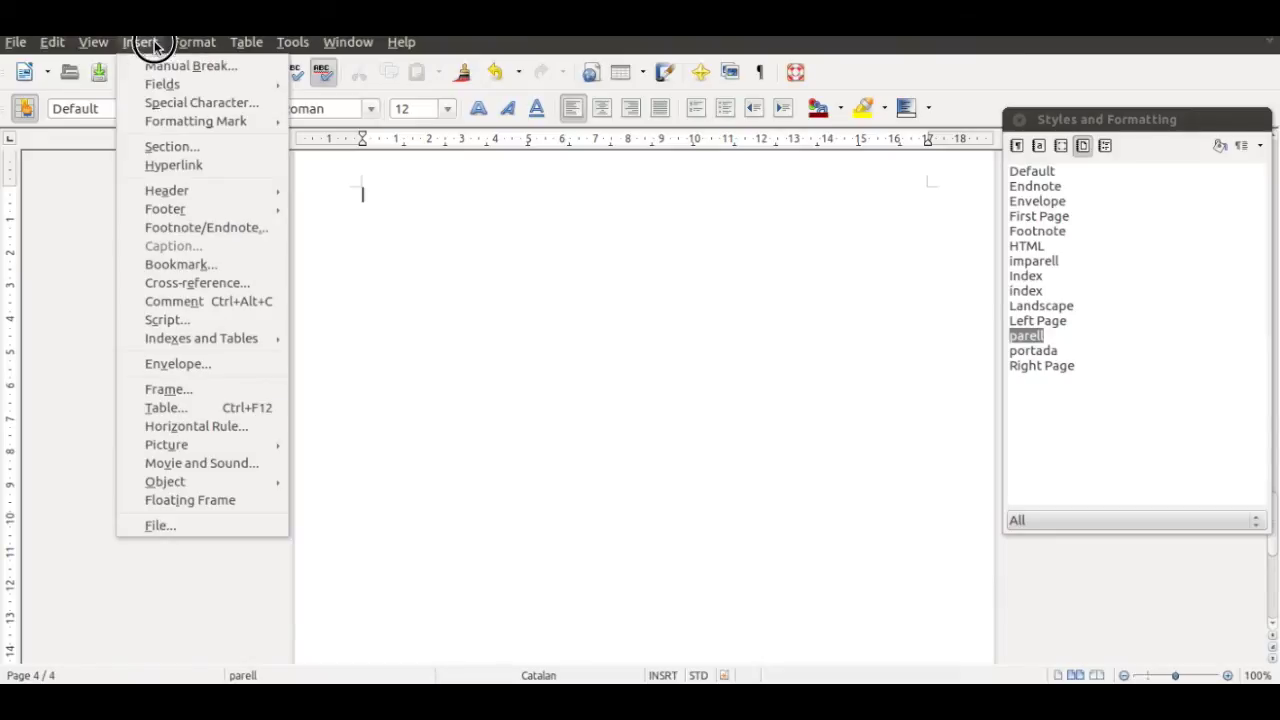
pyautogui.click(160, 65)
pyautogui.click(713, 279)
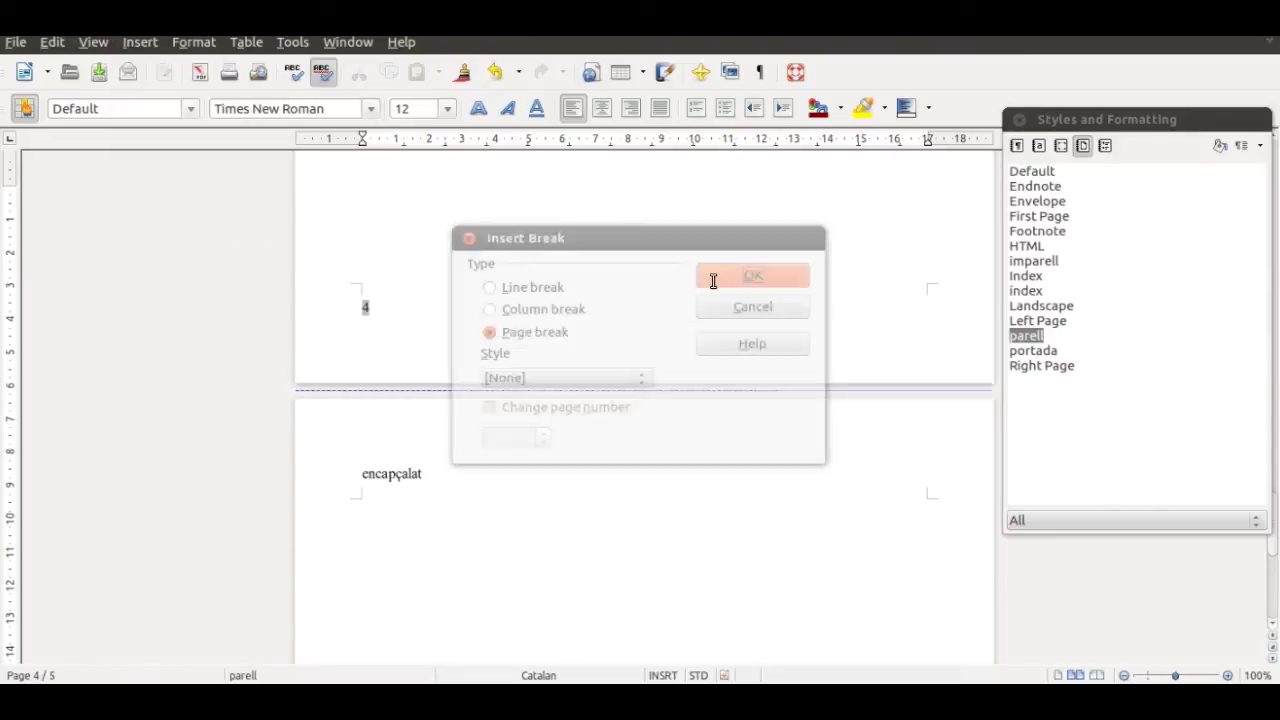
pyautogui.scroll(-4, 711, 280)
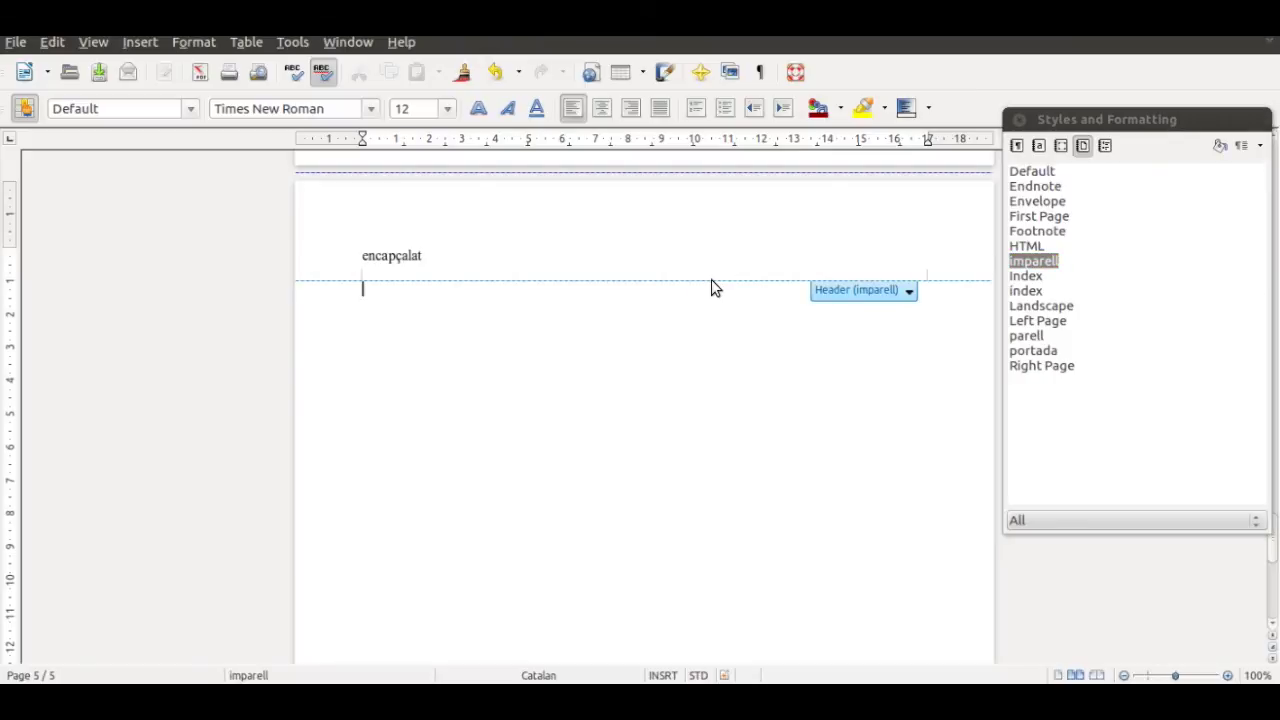
pyautogui.click(650, 256)
pyautogui.scroll(-2, 647, 401)
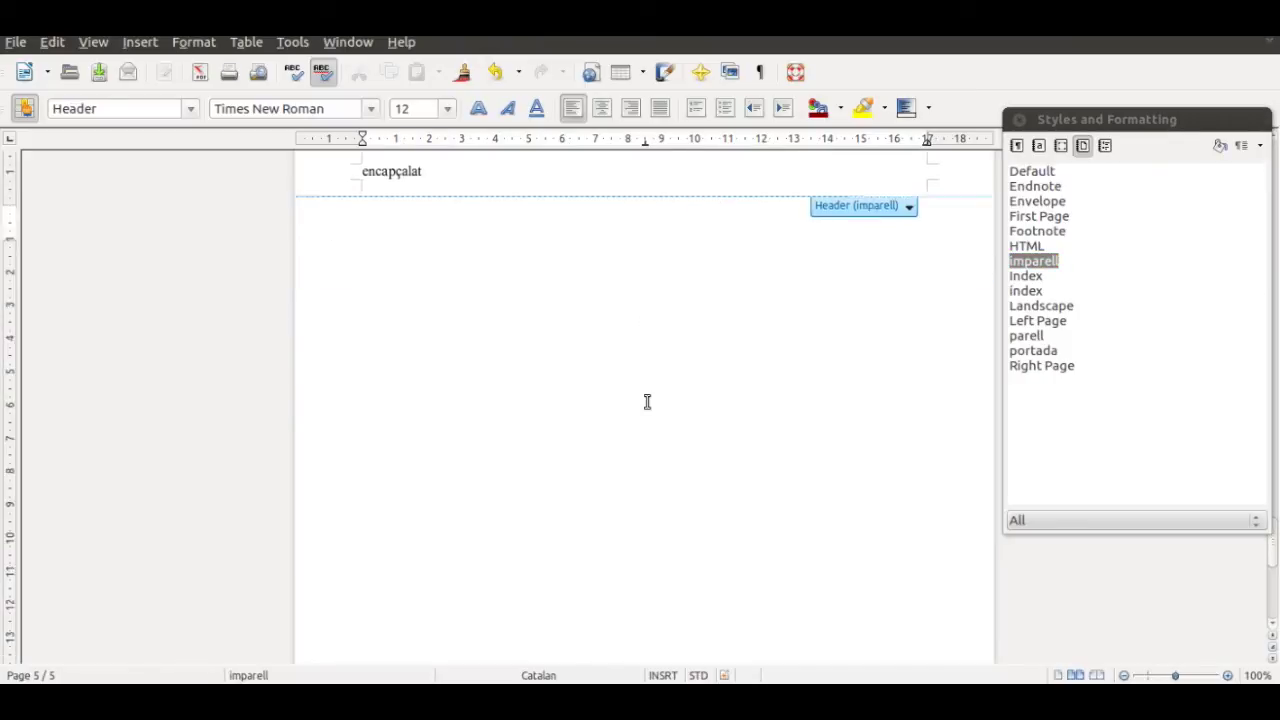
pyautogui.scroll(-8, 647, 401)
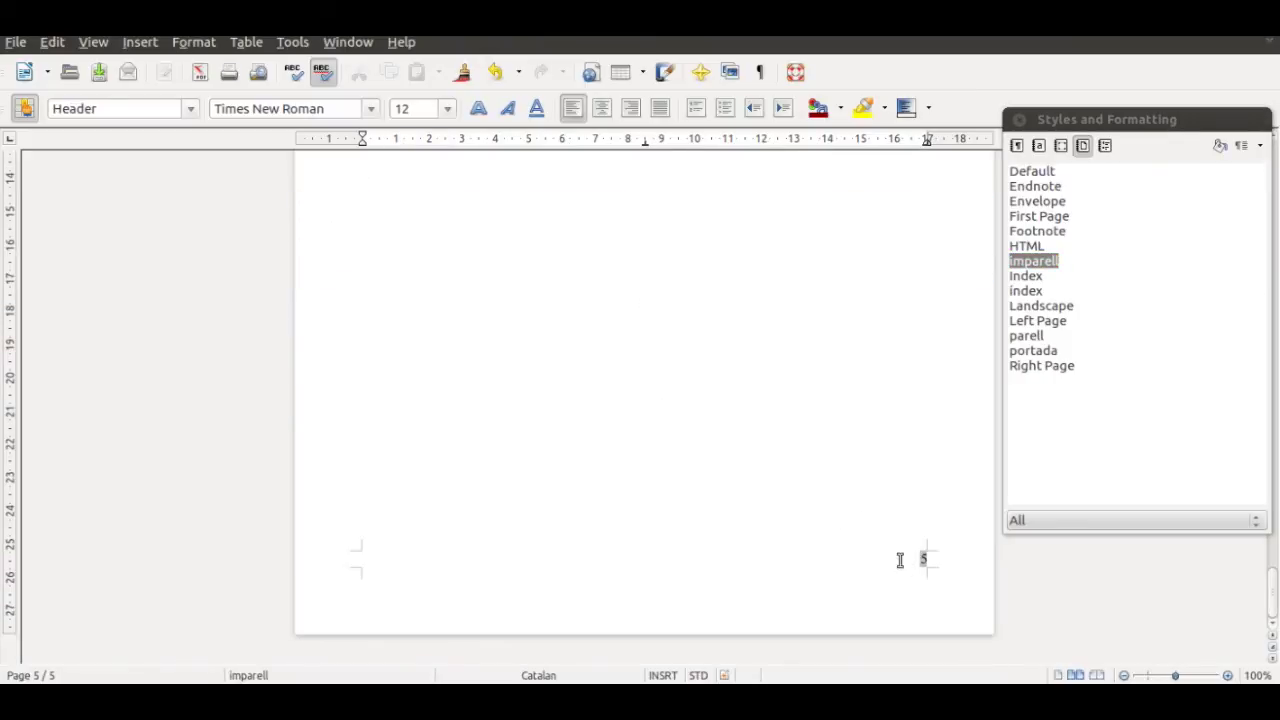
pyautogui.scroll(8, 740, 357)
pyautogui.press('Down')
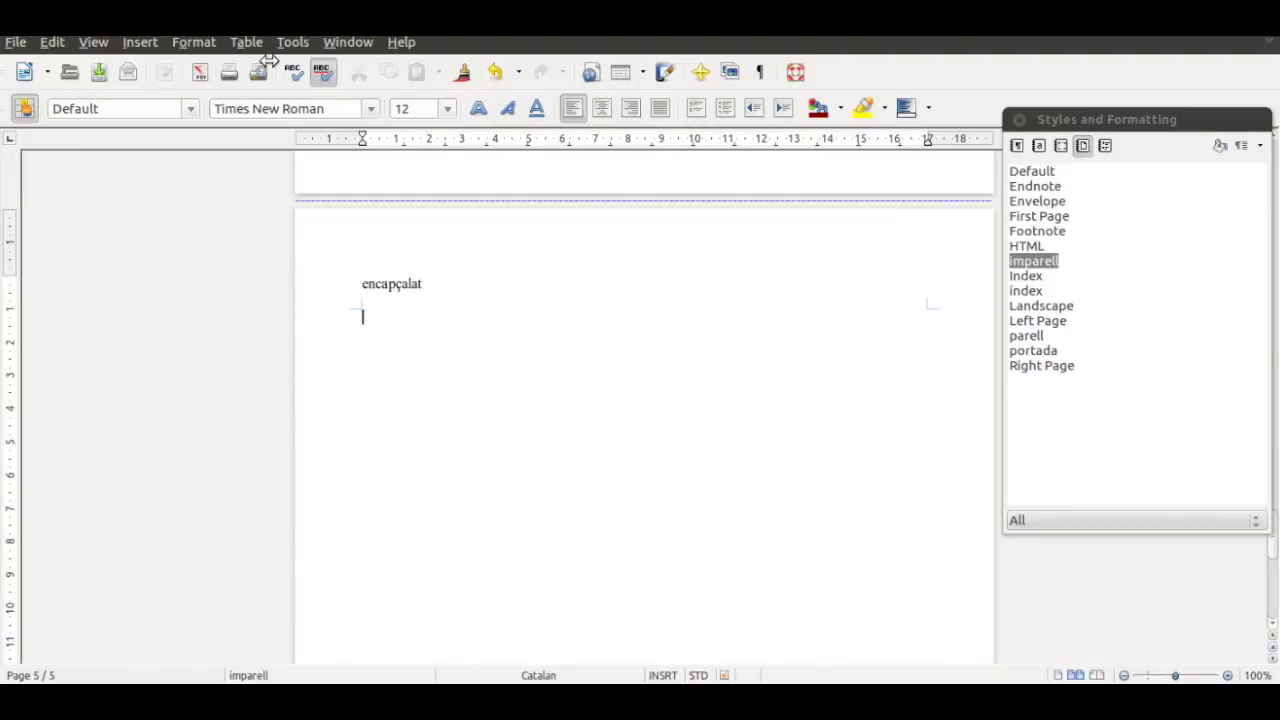
# Insert another manual page break for page 6, then scroll back through the pages to check numbering
pyautogui.click(148, 44)
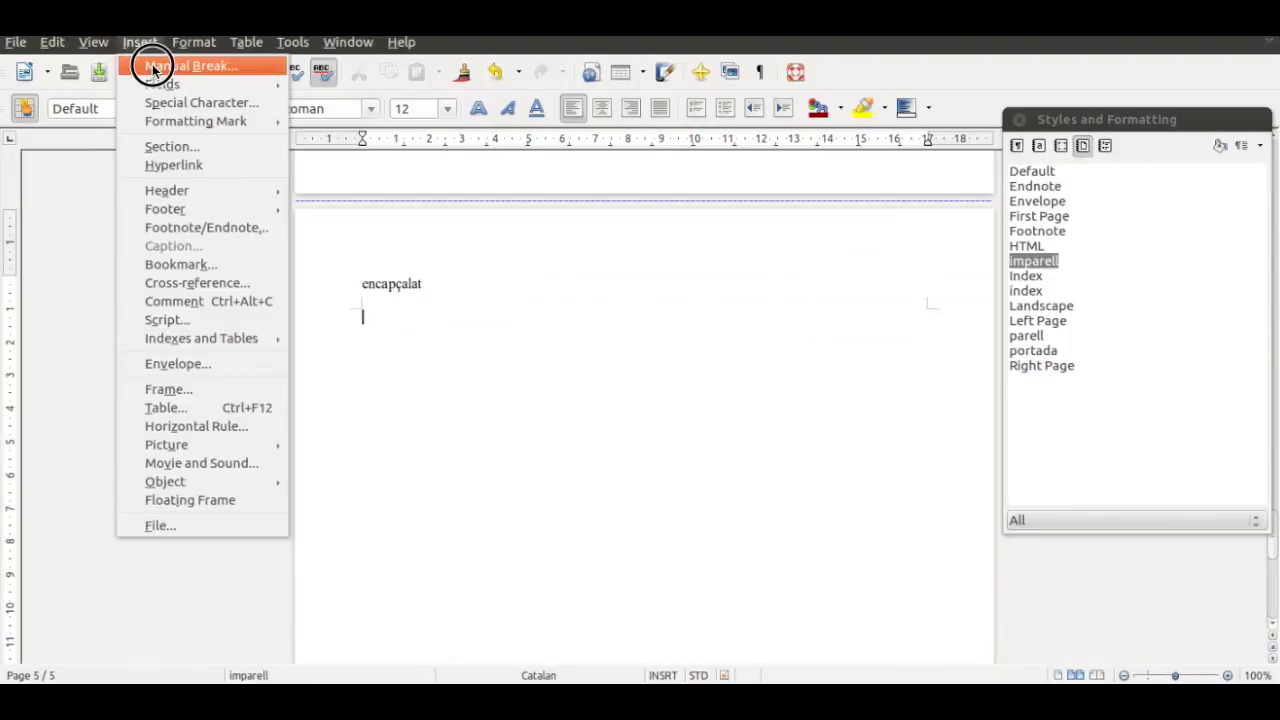
pyautogui.click(153, 66)
pyautogui.click(751, 274)
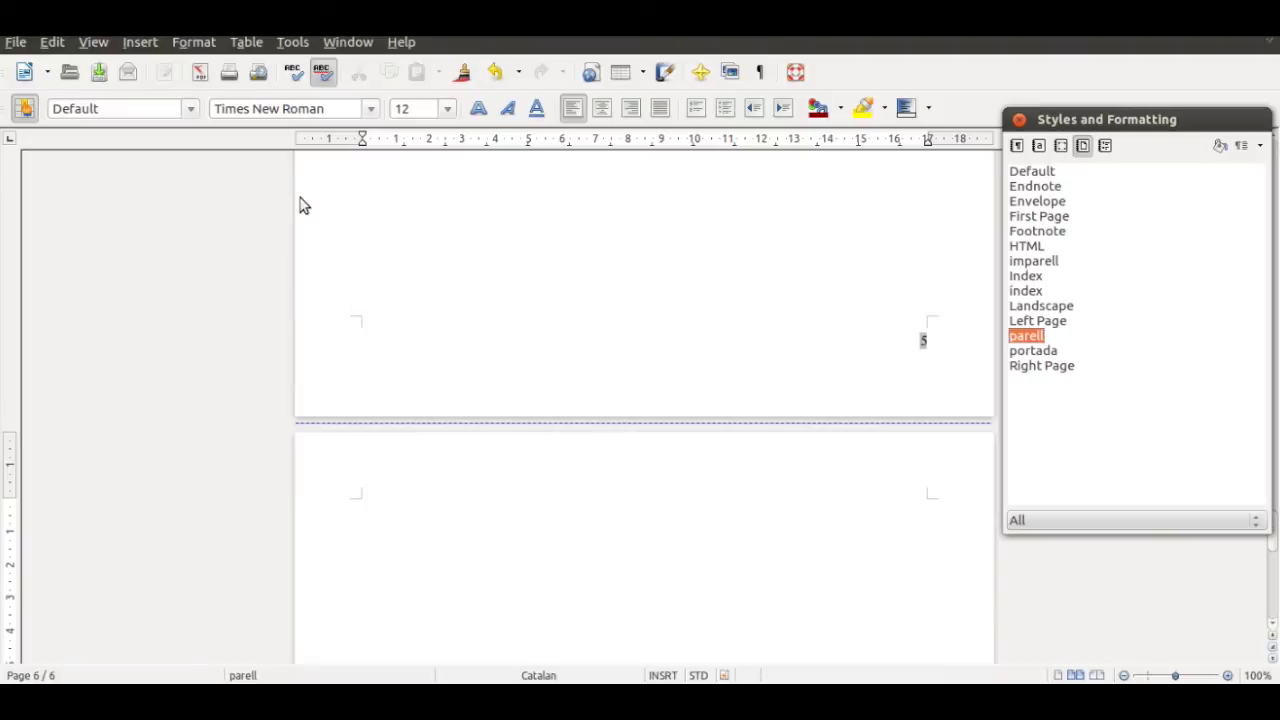
pyautogui.scroll(-12, 475, 412)
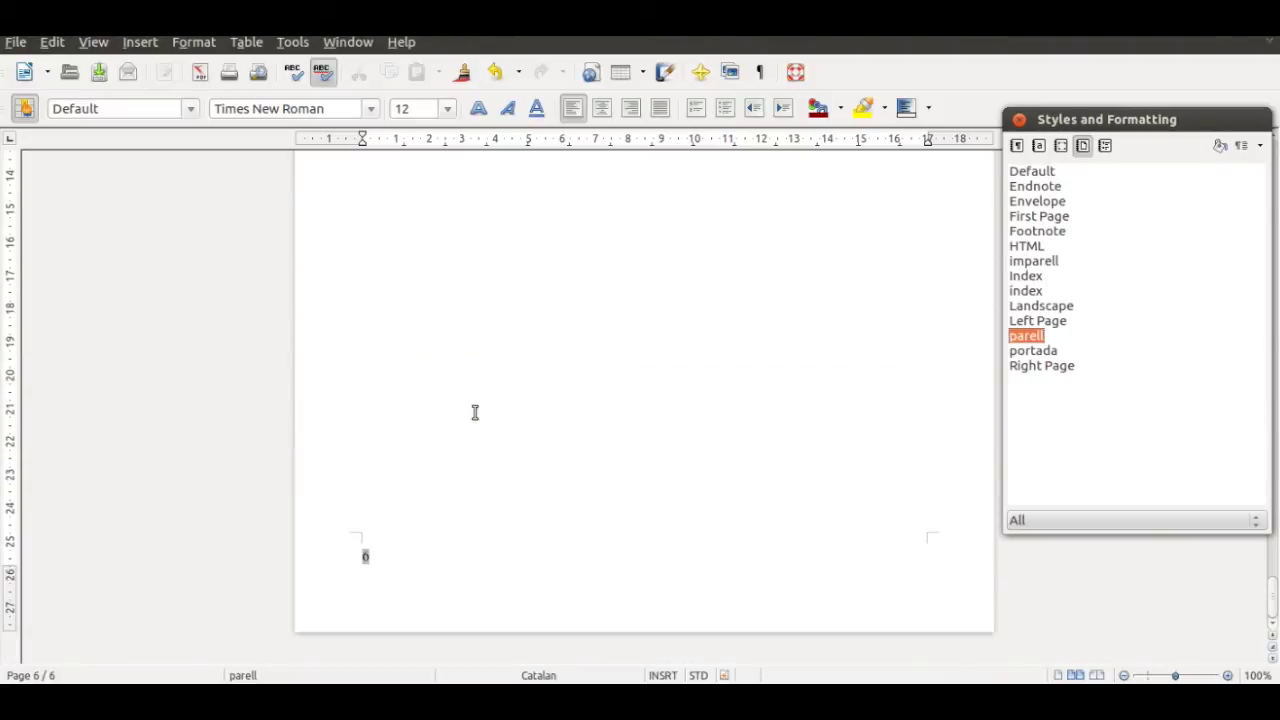
pyautogui.moveTo(390, 563)
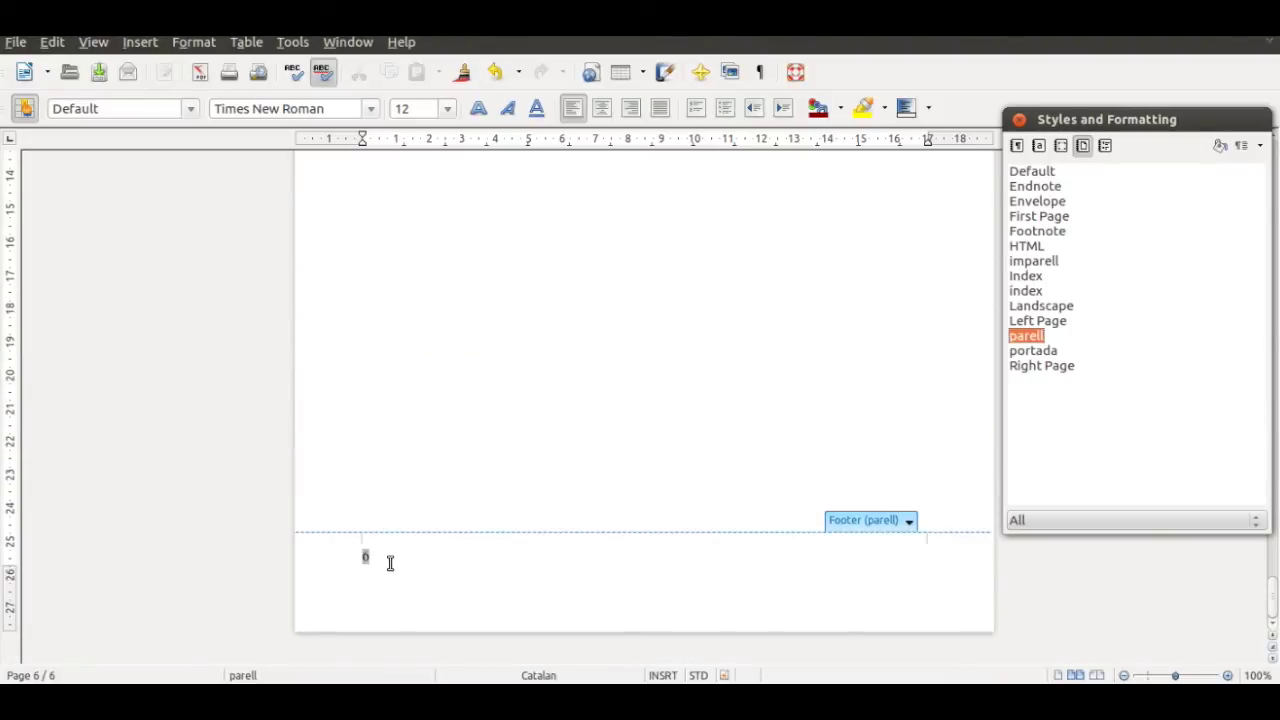
pyautogui.scroll(12, 454, 429)
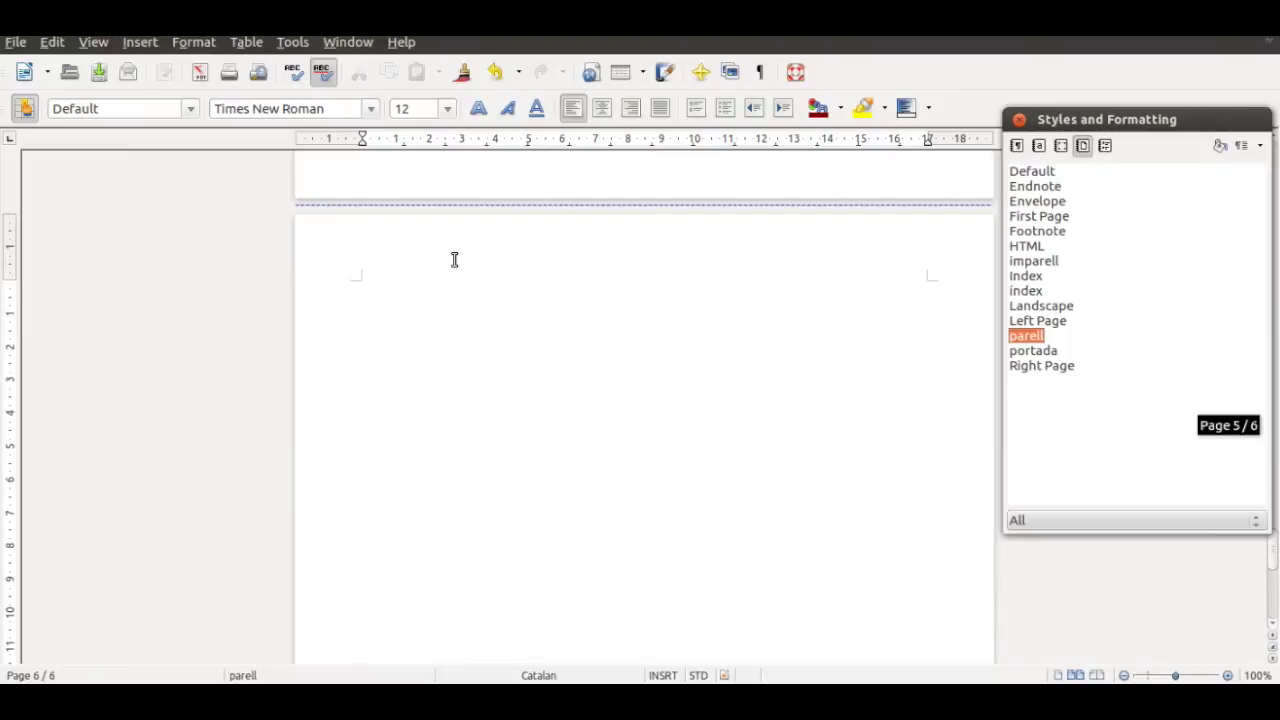
pyautogui.scroll(5, 454, 259)
pyautogui.scroll(10, 454, 259)
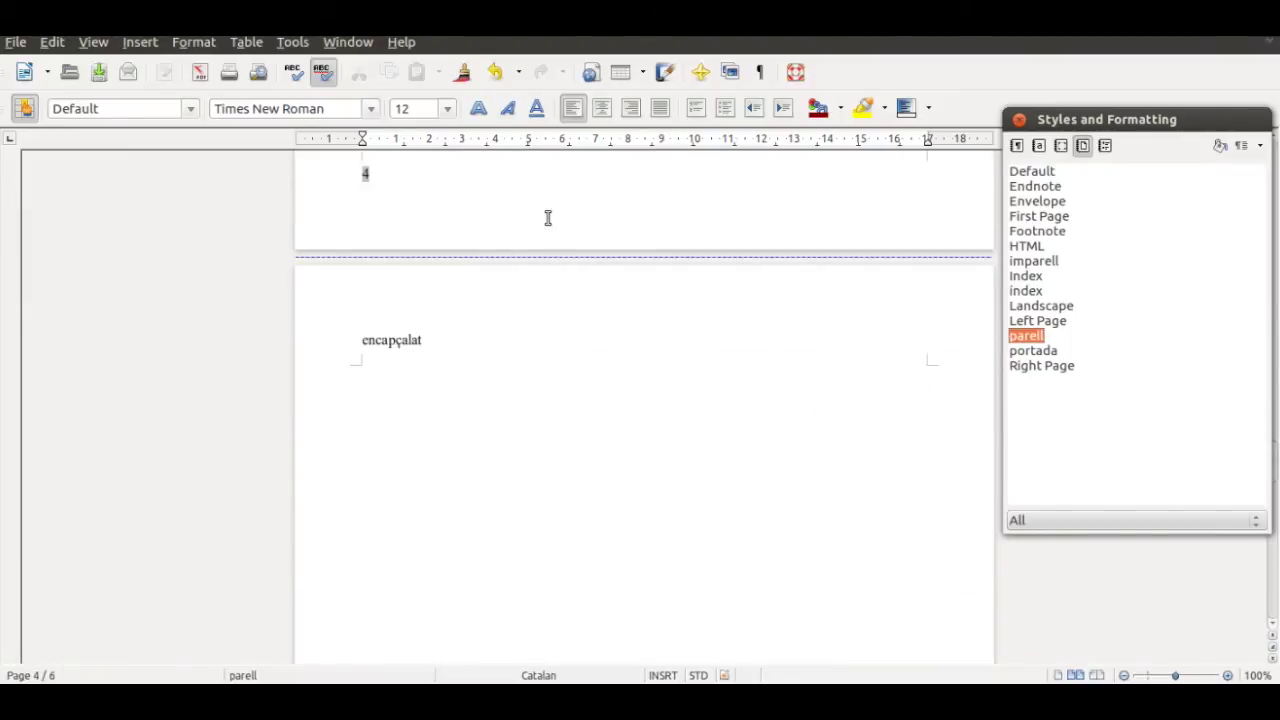
pyautogui.scroll(20, 549, 212)
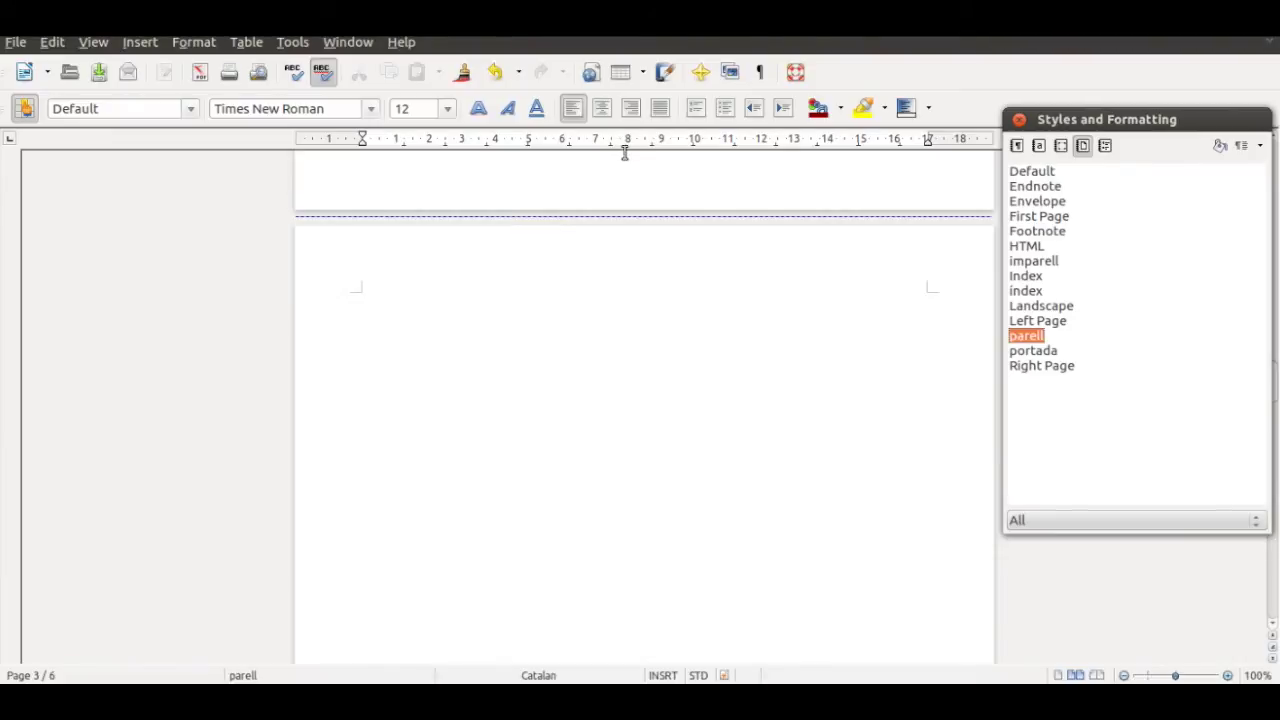
pyautogui.scroll(15, 617, 165)
pyautogui.scroll(15, 617, 165)
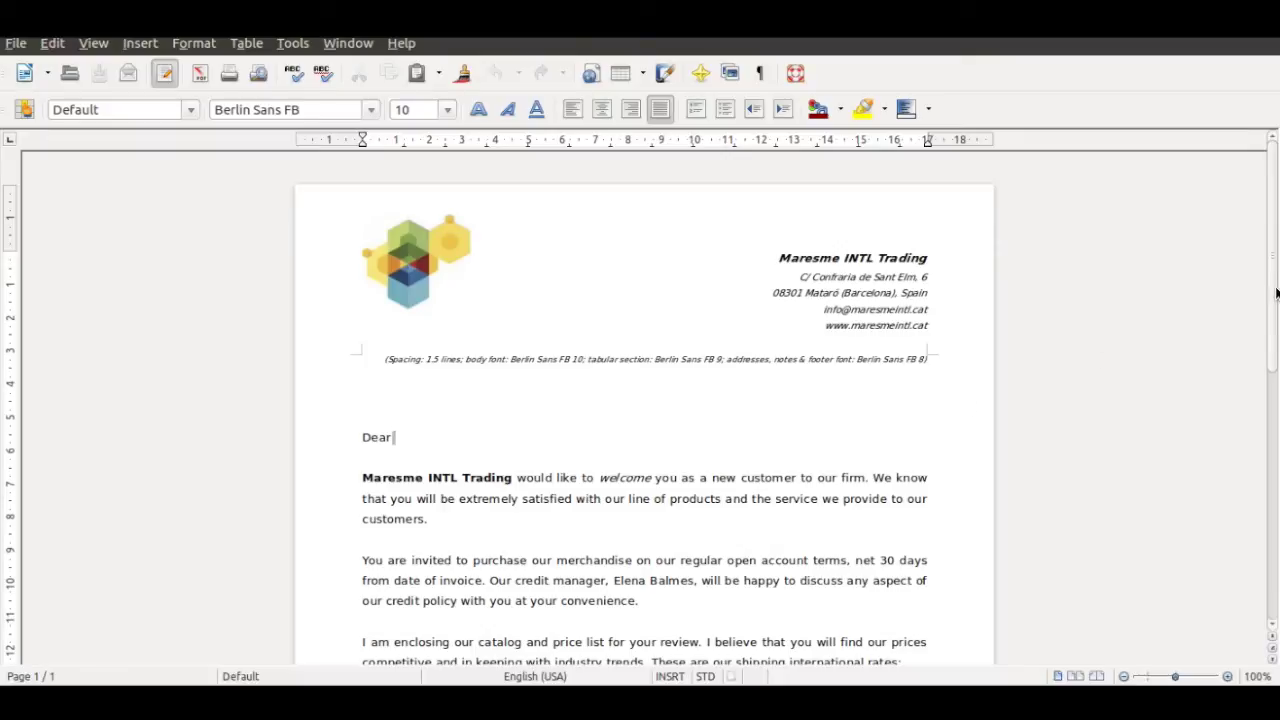
# Bring up the Maresme INTL Trading welcome letter and open the Tools menu
pyautogui.moveTo(1270, 290)
pyautogui.mouseDown()
pyautogui.moveTo(1243, 534)
pyautogui.moveTo(1268, 285)
pyautogui.mouseUp()
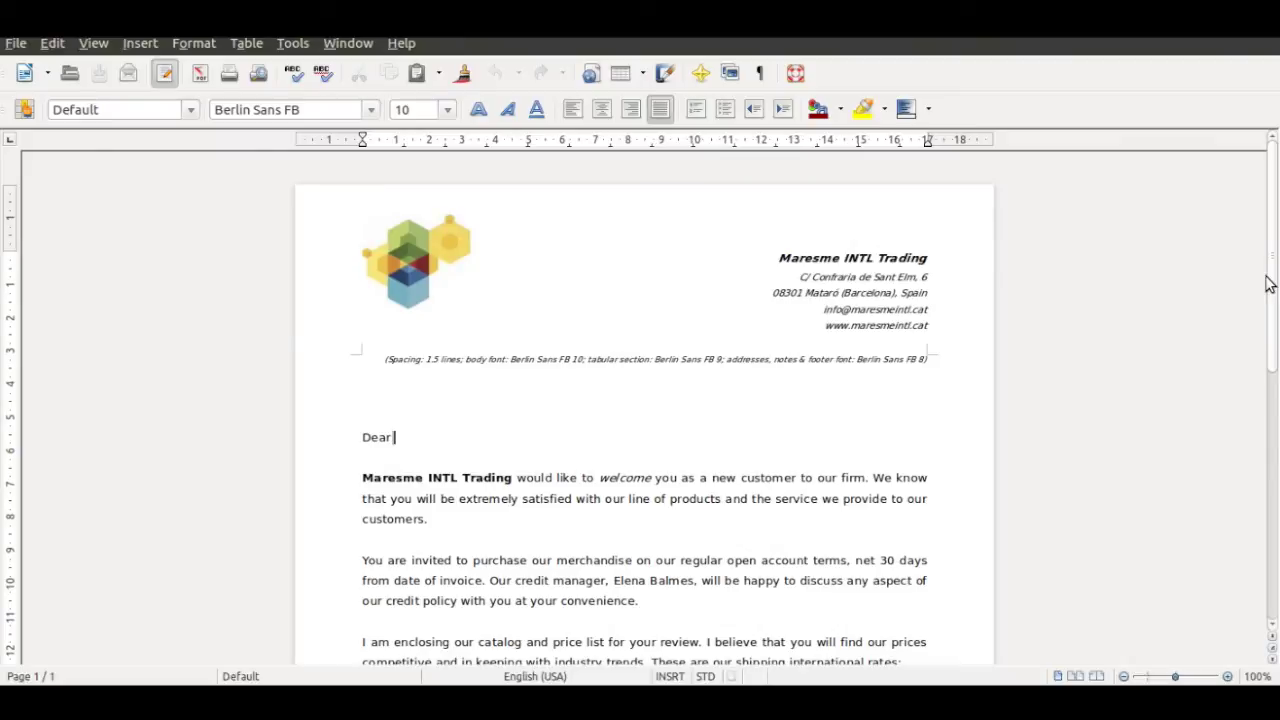
pyautogui.click(292, 44)
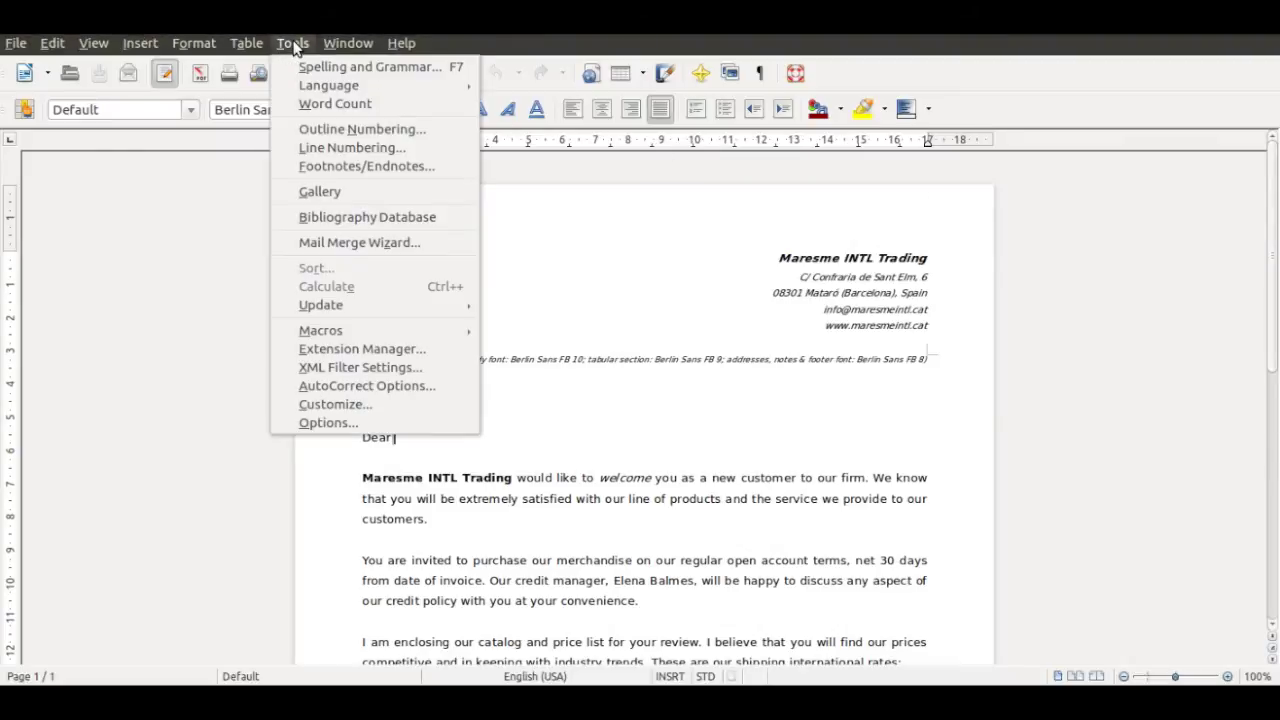
# Run the Mail Merge Wizard using the current document as a Letter, then open Select Address List
pyautogui.click(337, 245)
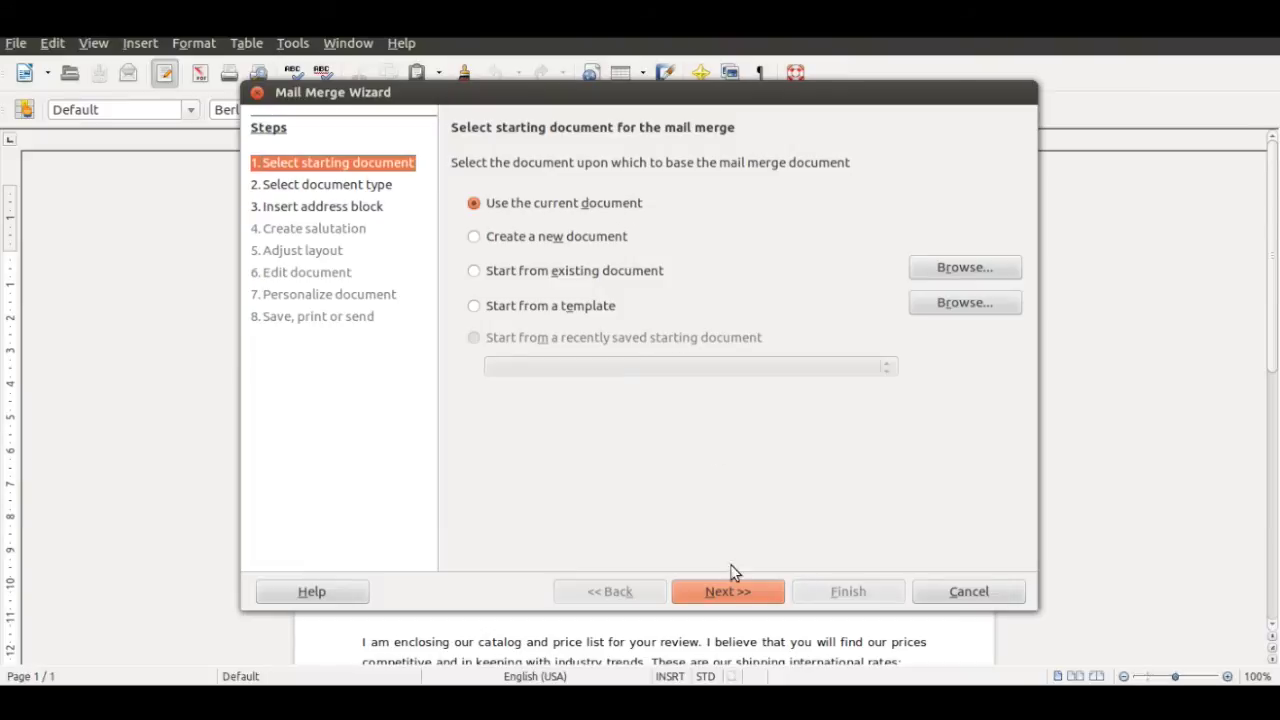
pyautogui.click(754, 598)
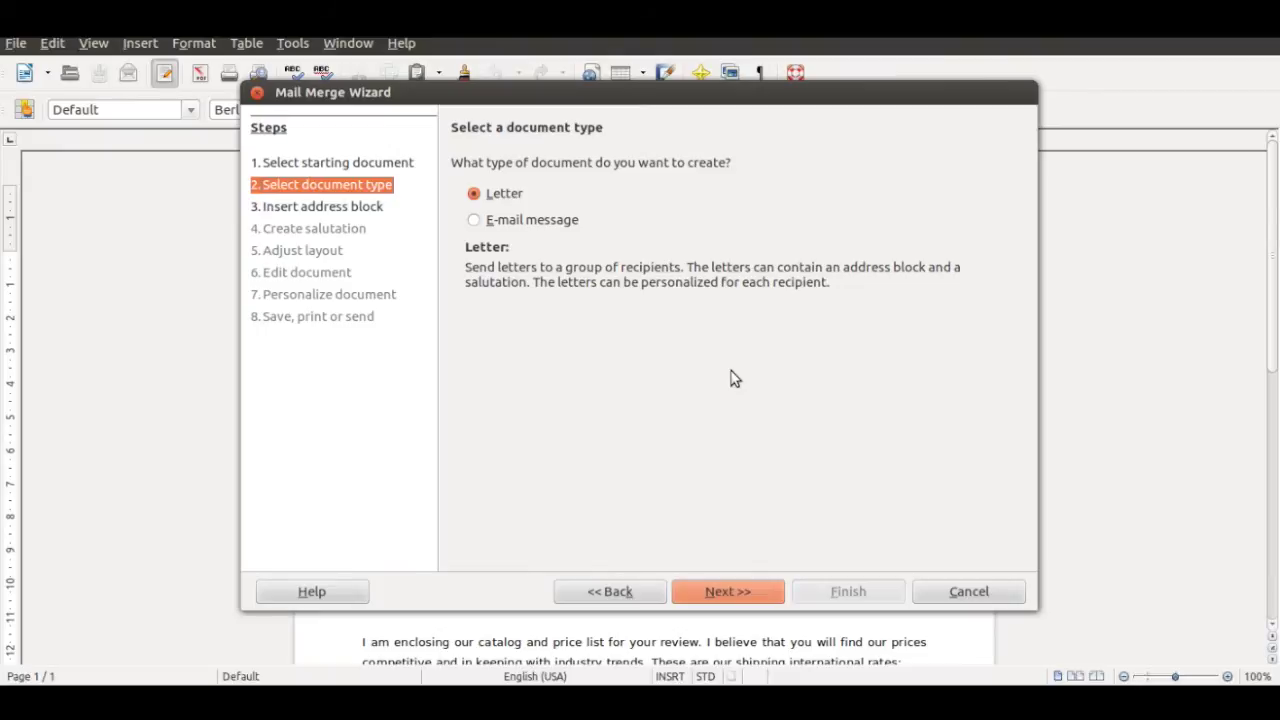
pyautogui.click(723, 598)
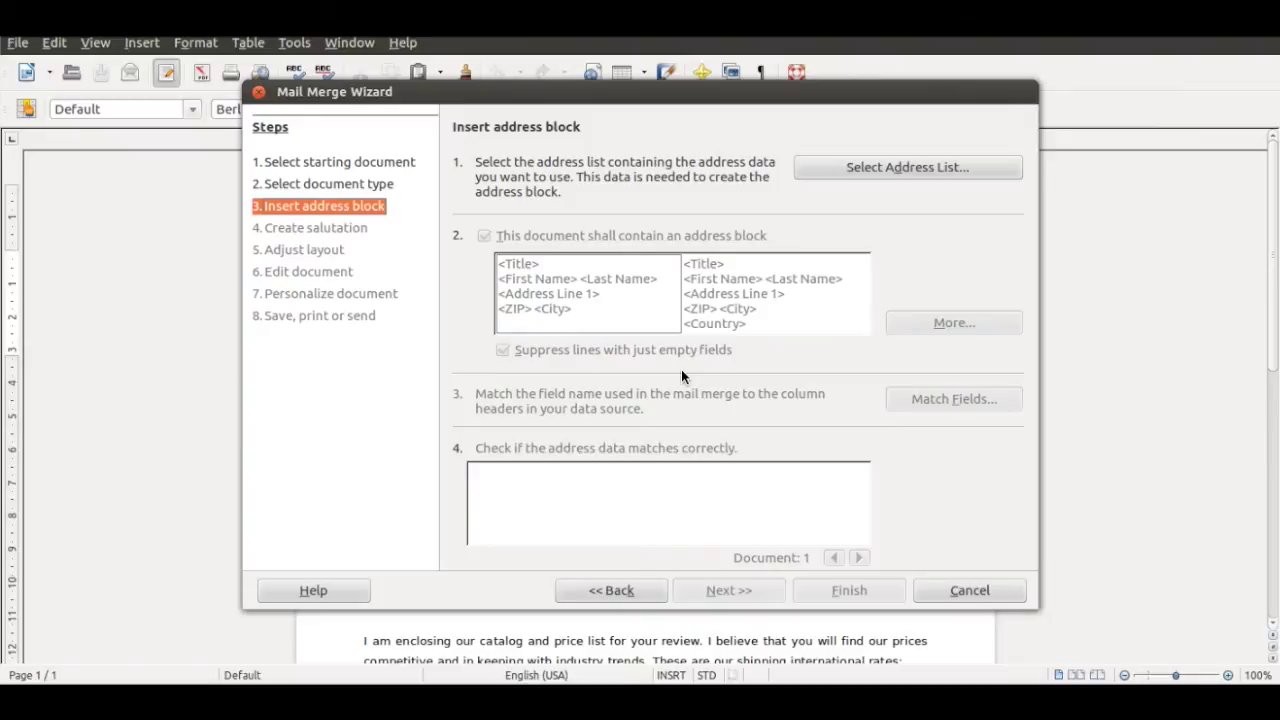
pyautogui.click(935, 173)
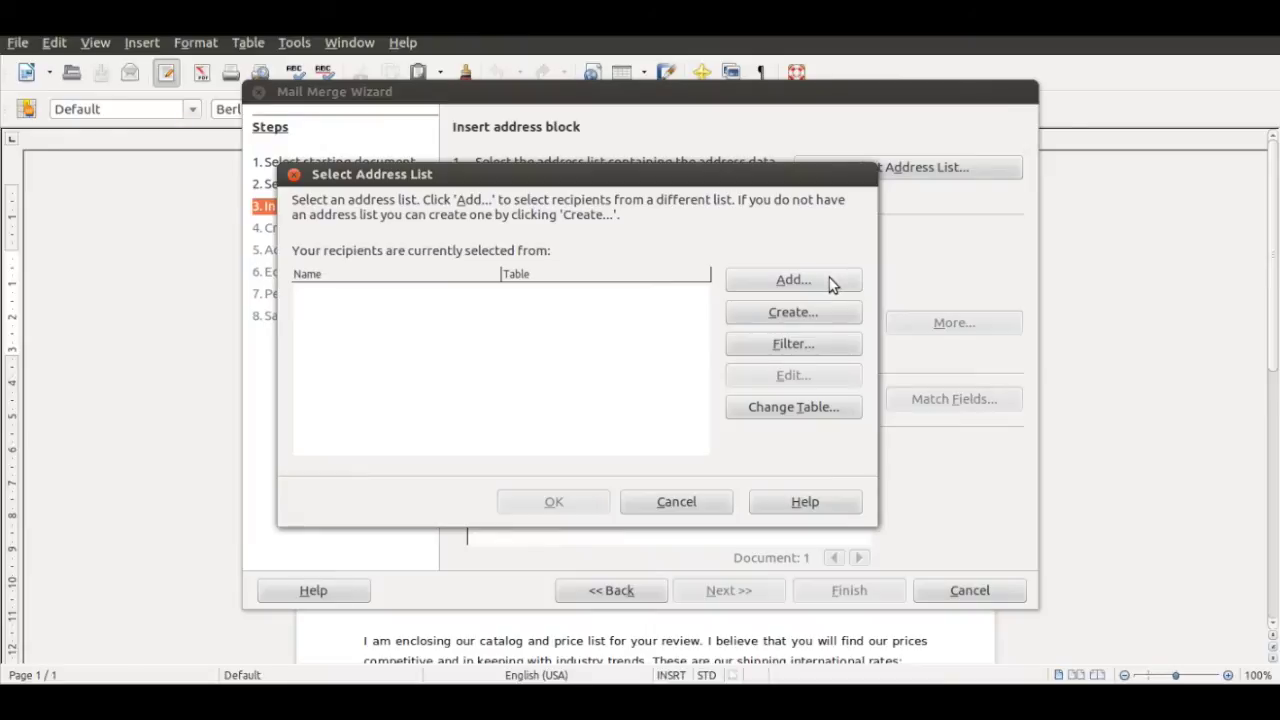
# Bring the Calc compressor price spreadsheet to the front
pyautogui.click(8, 240)
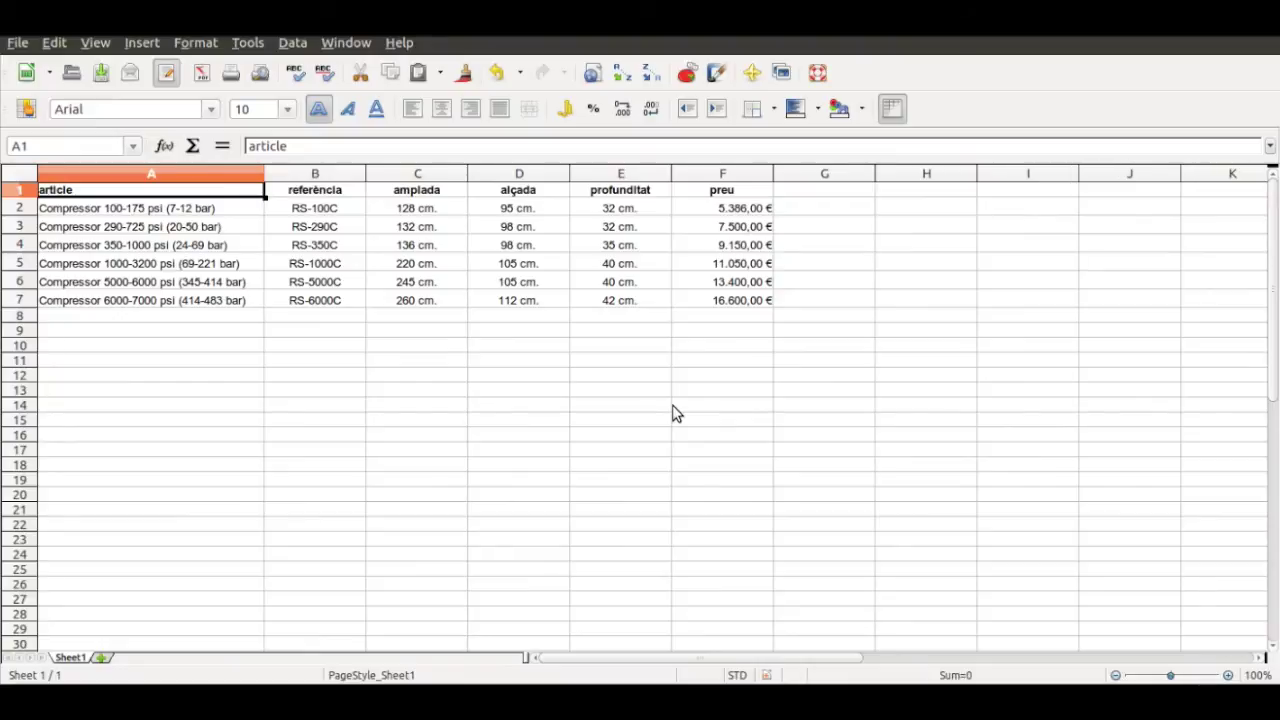
# Return to the Writer window with the Mail Merge Wizard
pyautogui.click(8, 200)
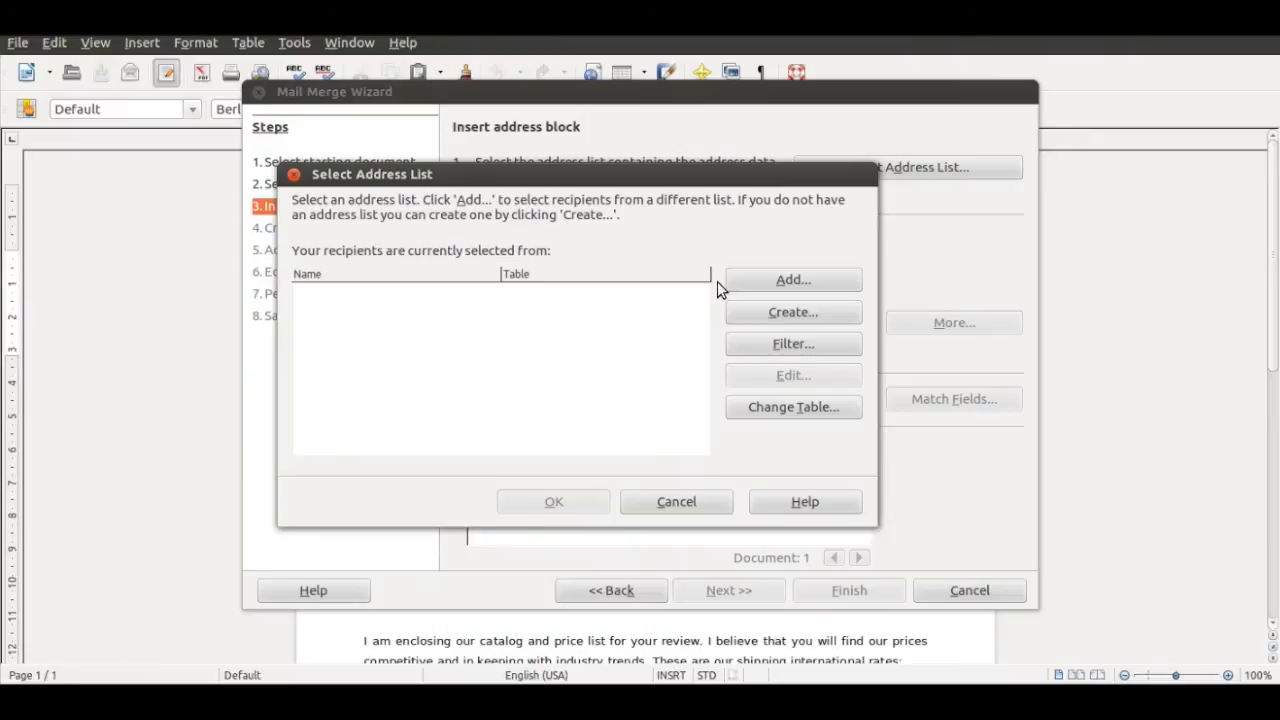
# Create a new address list from the Select Address List dialog
pyautogui.click(833, 316)
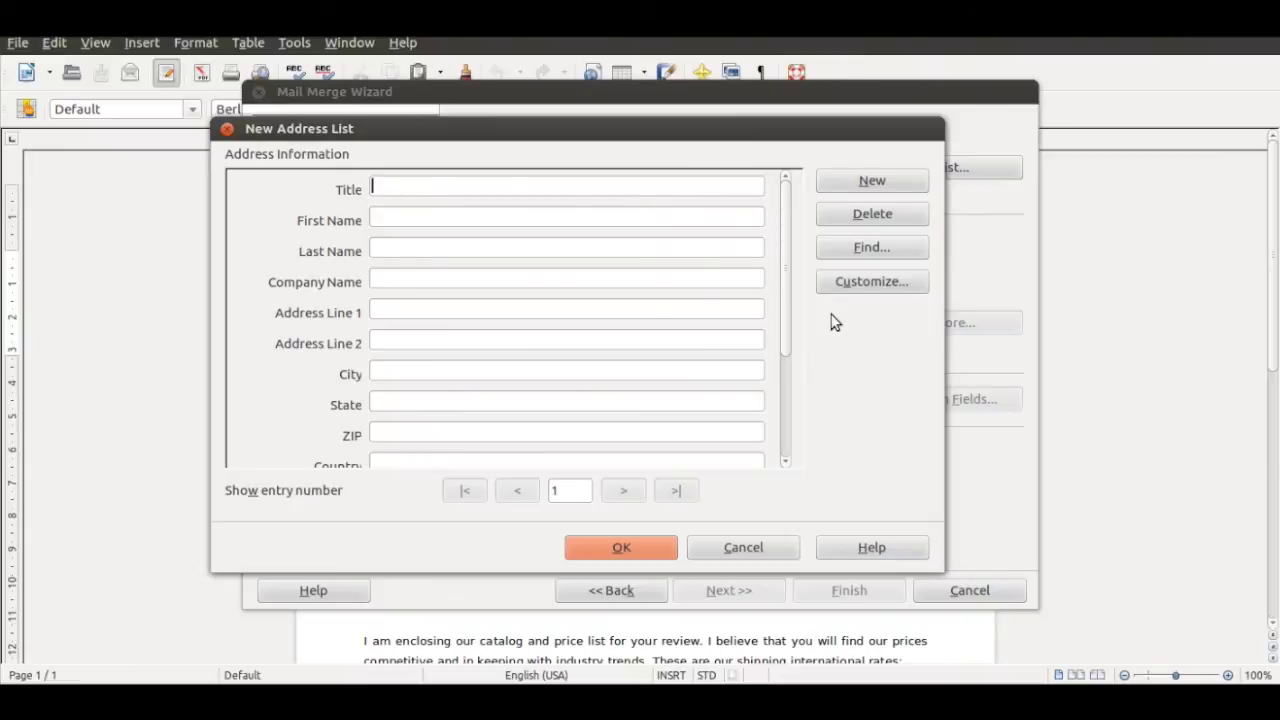
# Enter title Mrs and the recipient's first and last names in entry 1
pyautogui.write('Mrs')
pyautogui.press('BackSpace')
pyautogui.press('Tab')
pyautogui.press('Tab')
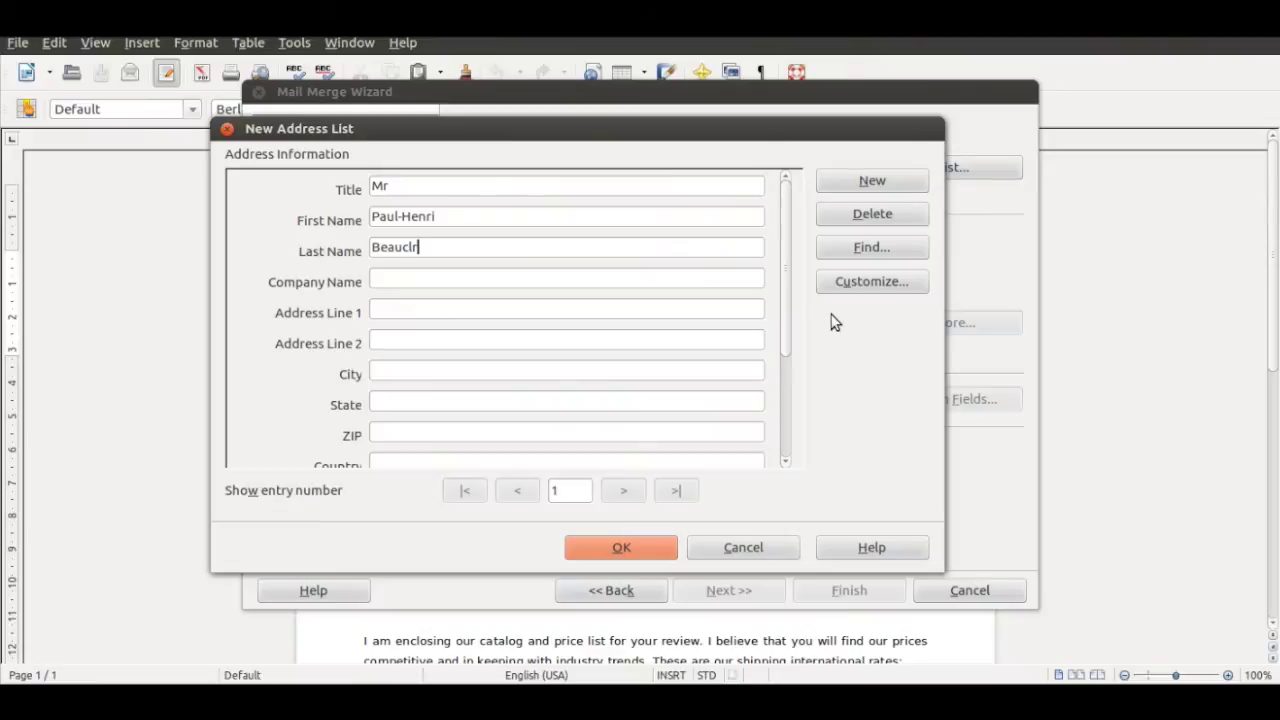
# Fill in the first recipient's company, street address, city, postal code and country
pyautogui.press('Tab')
pyautogui.write('GLH-Fourniss')
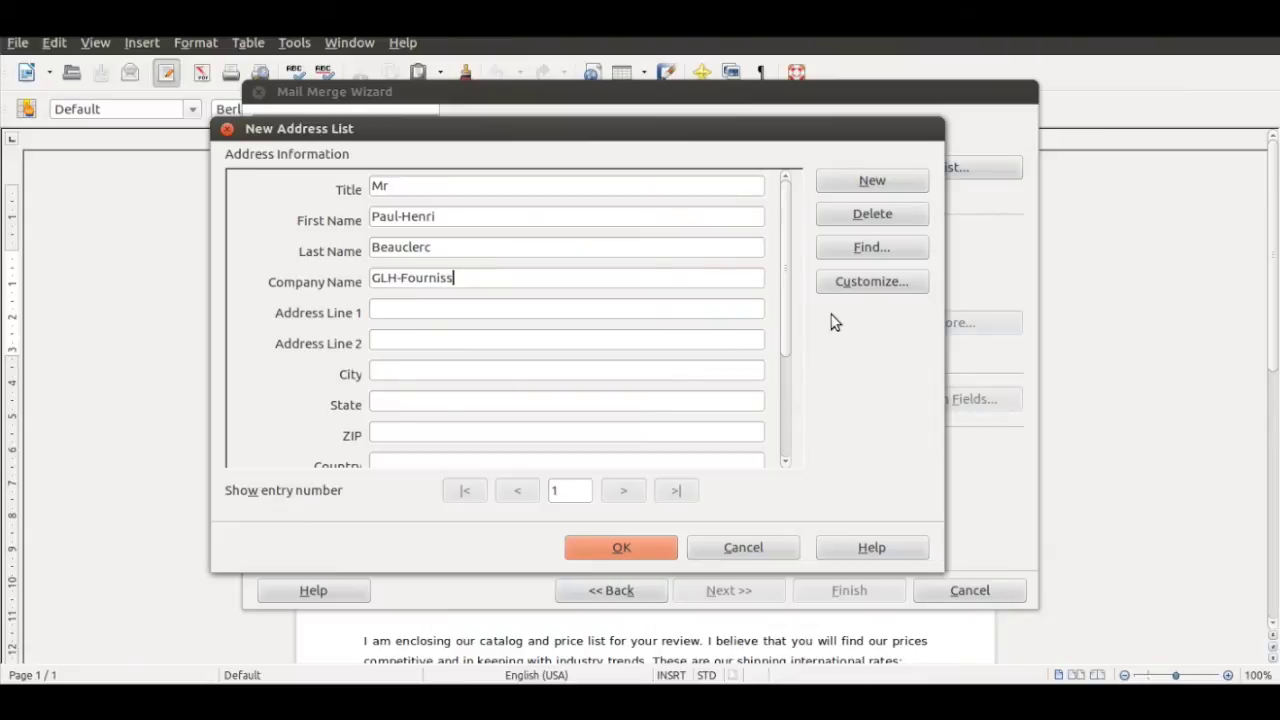
pyautogui.write('eurs')
pyautogui.press('Tab')
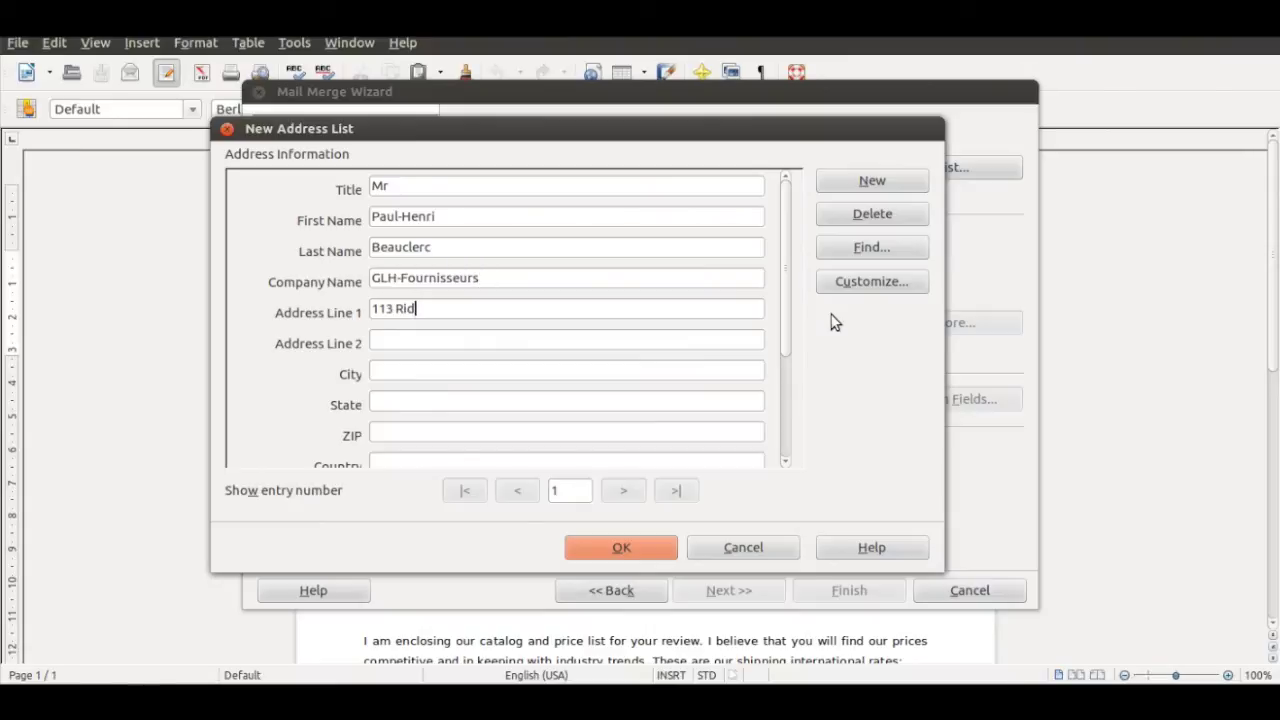
pyautogui.press('Tab')
pyautogui.press('Tab')
pyautogui.write('Montpellier')
pyautogui.press('Tab')
pyautogui.press('Tab')
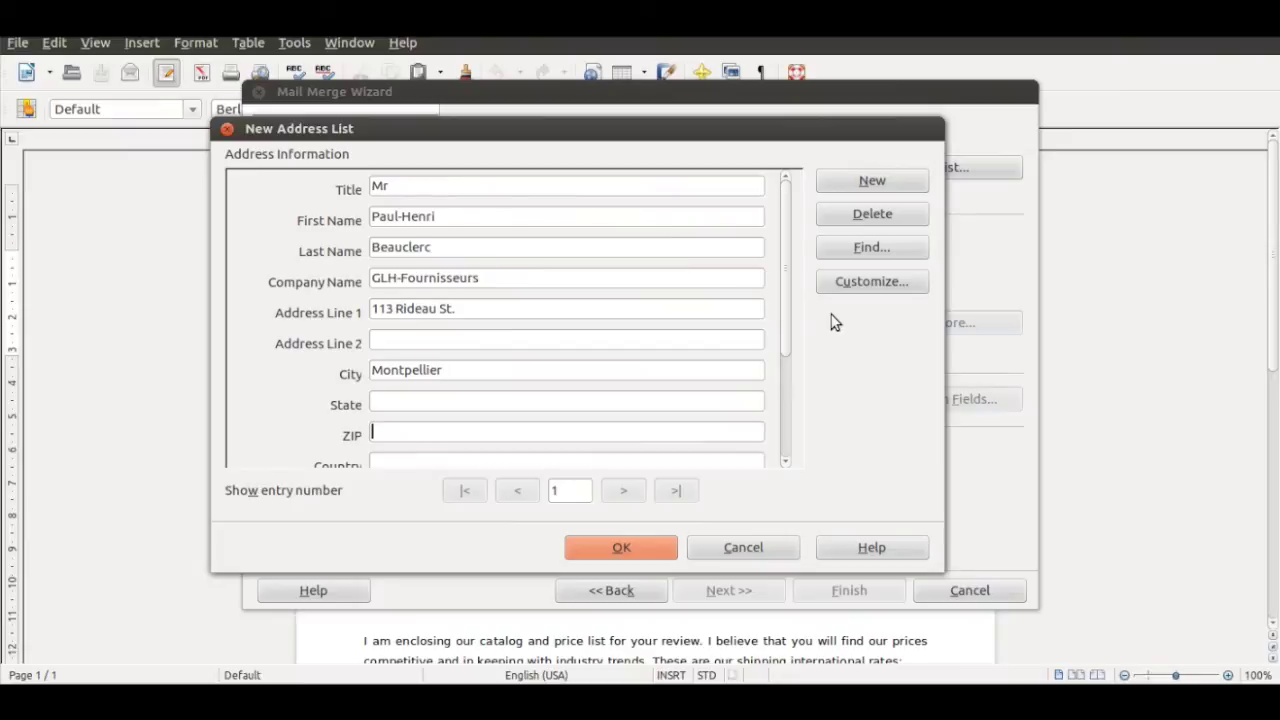
pyautogui.write('J0V 1M0')
pyautogui.press('Tab')
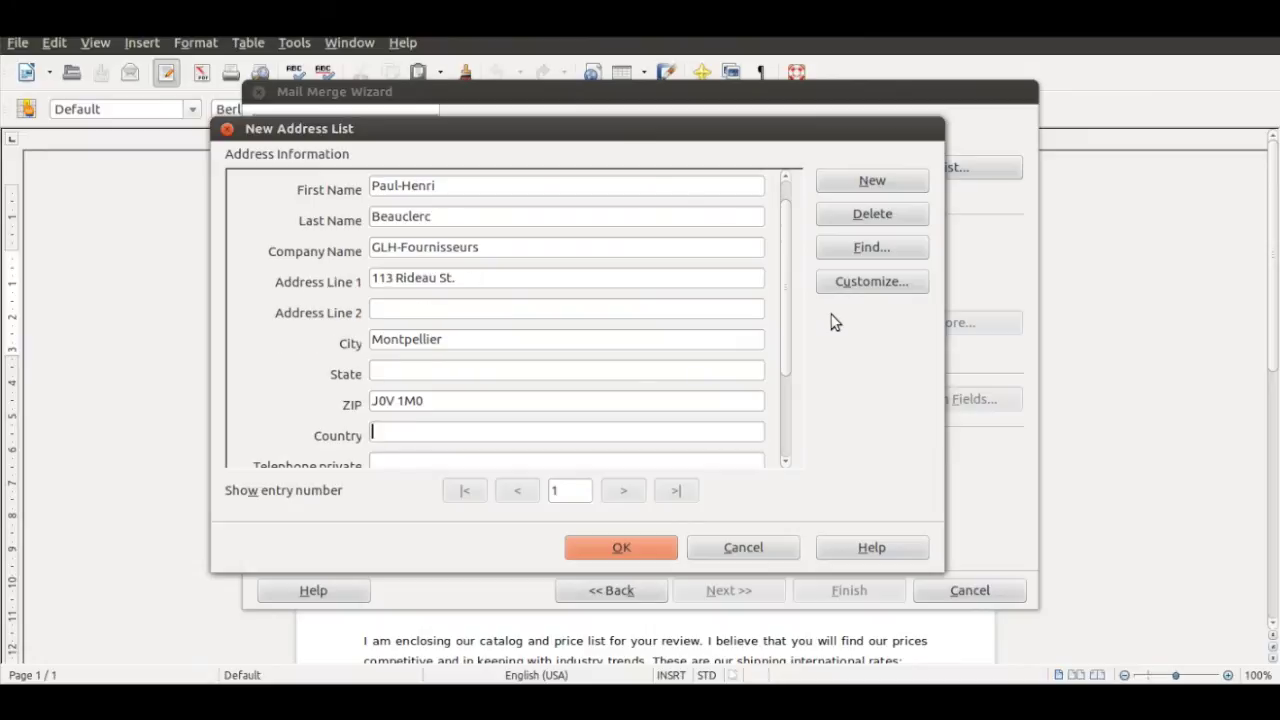
pyautogui.write('Canada')
# Add a second recipient with title, name, company, street, city and country, then a blank entry 3
pyautogui.click(848, 186)
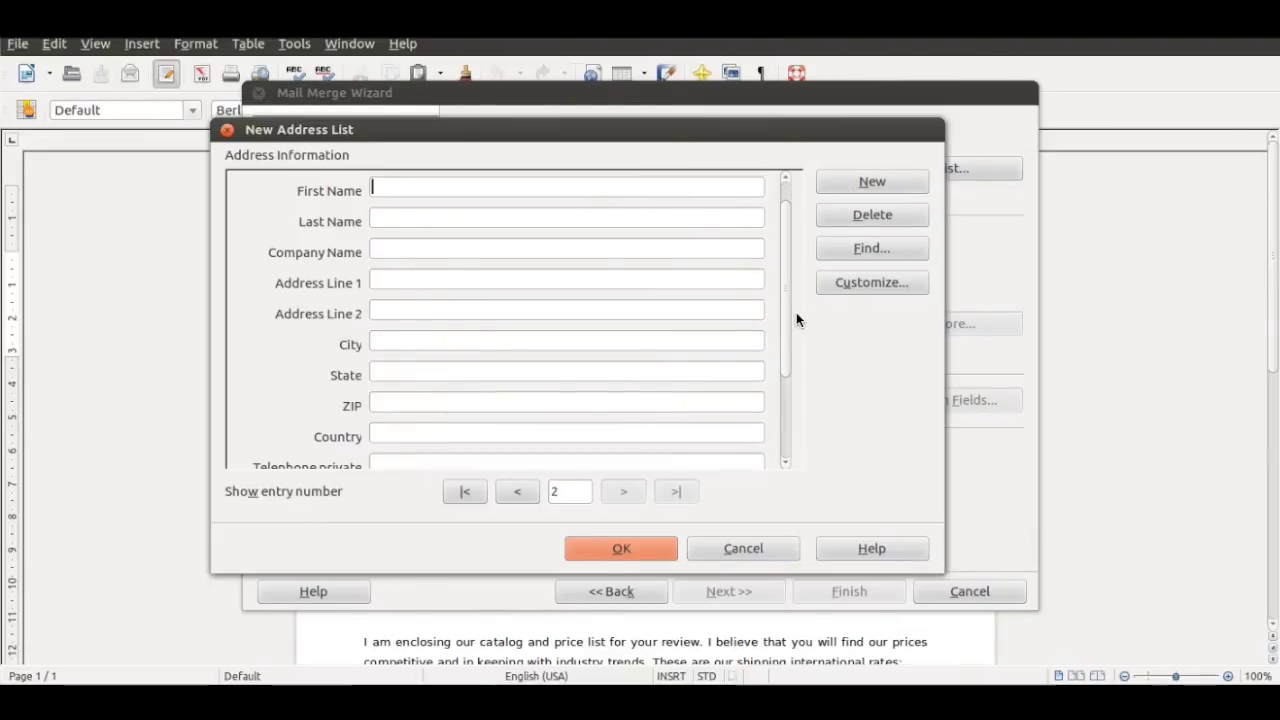
pyautogui.scroll(1, 784, 311)
pyautogui.click(686, 185)
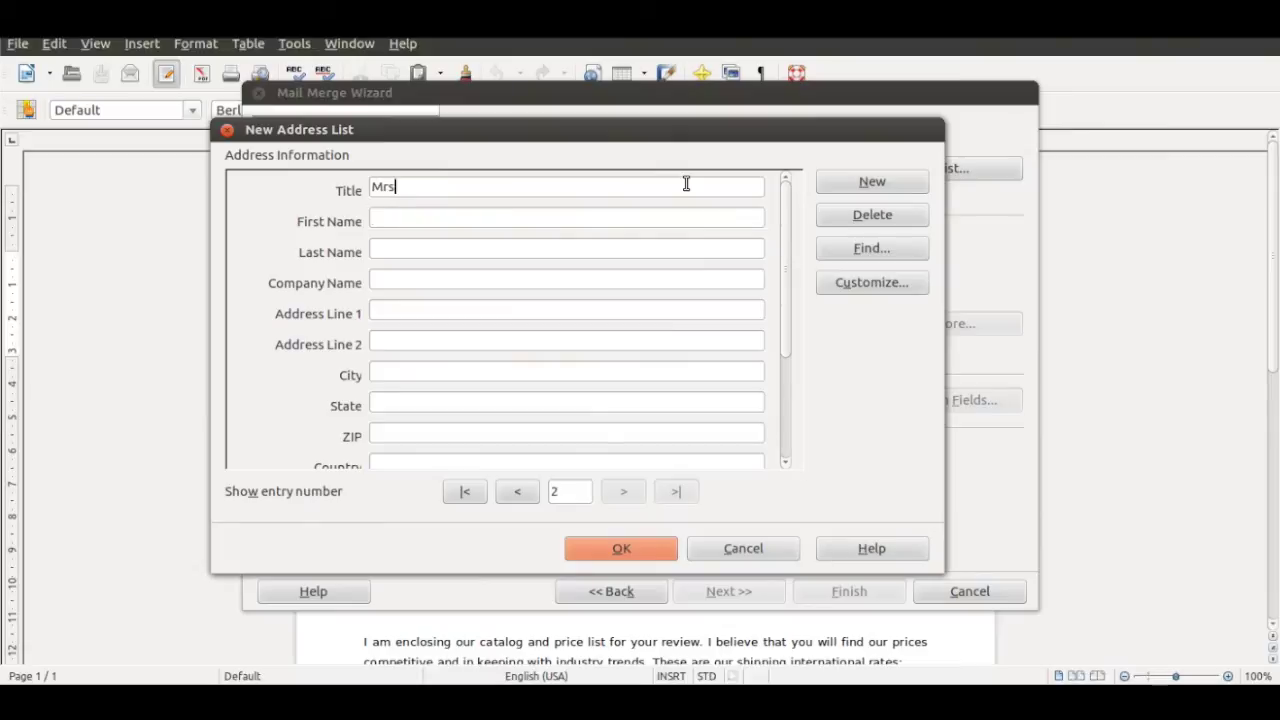
pyautogui.write('Shems Wiget Co.')
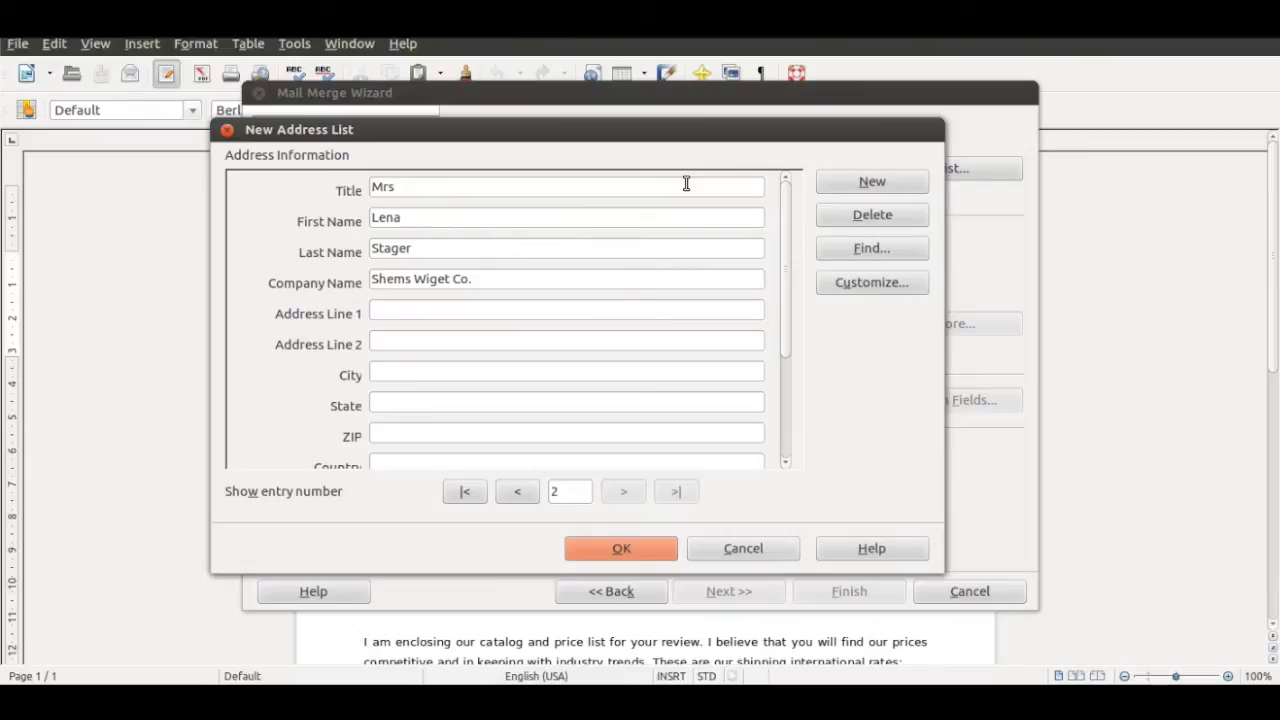
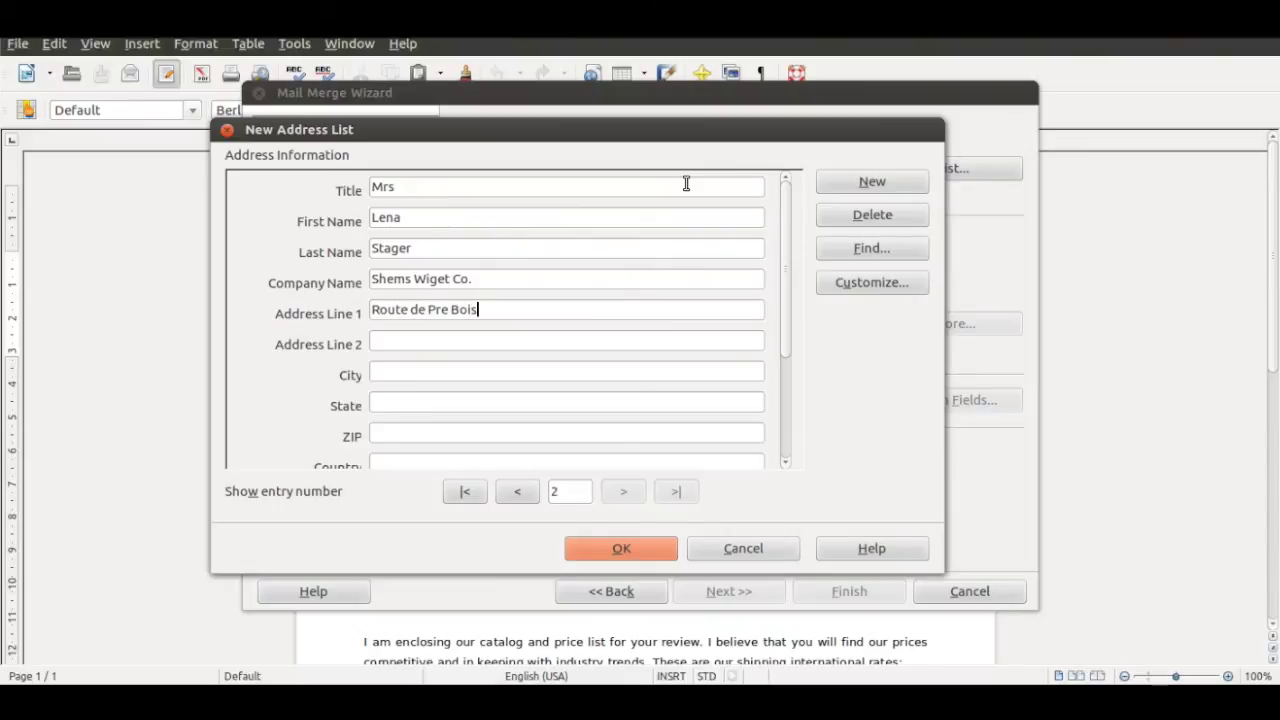
pyautogui.press('Tab')
pyautogui.write('Vernier')
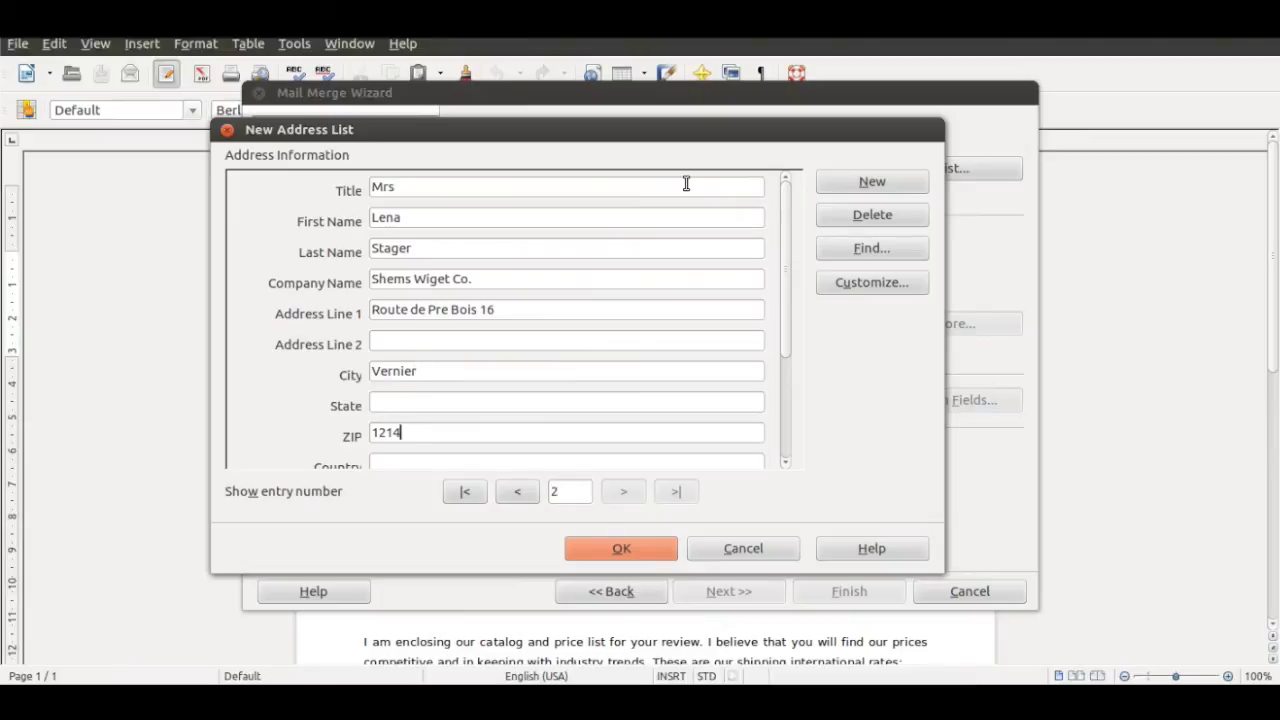
pyautogui.press('Tab')
pyautogui.write('Switzerland')
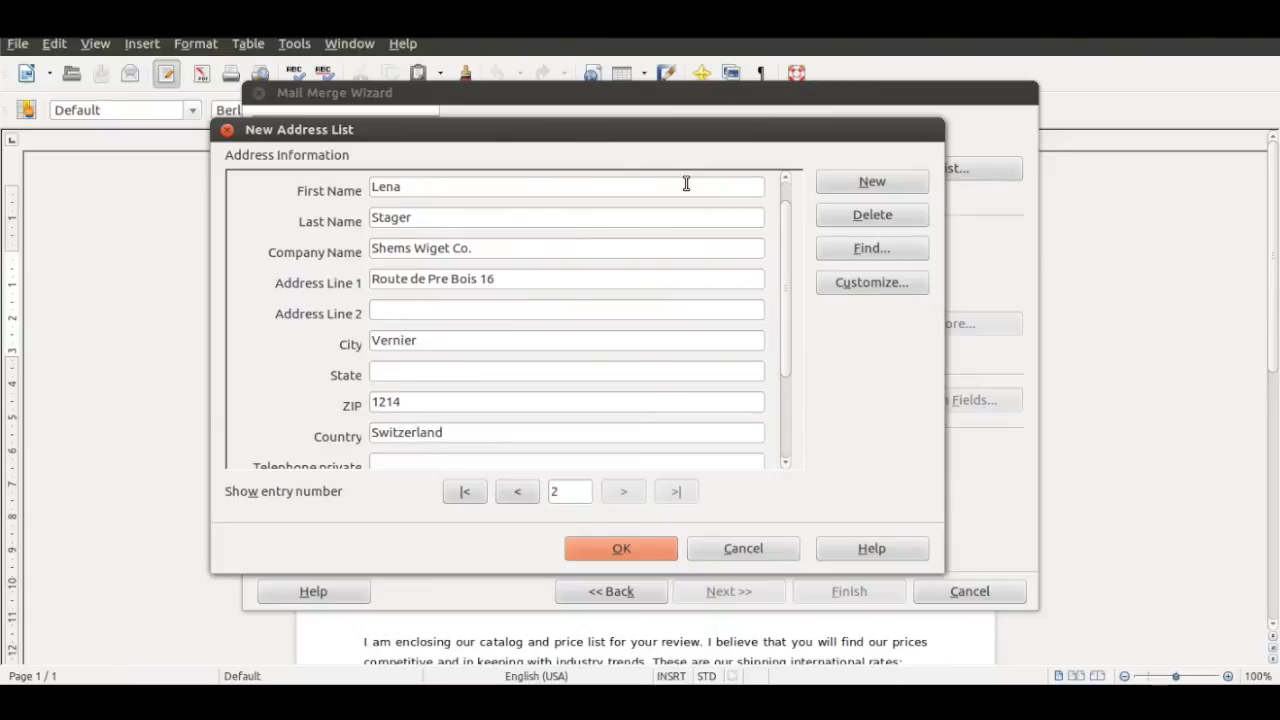
pyautogui.click(871, 189)
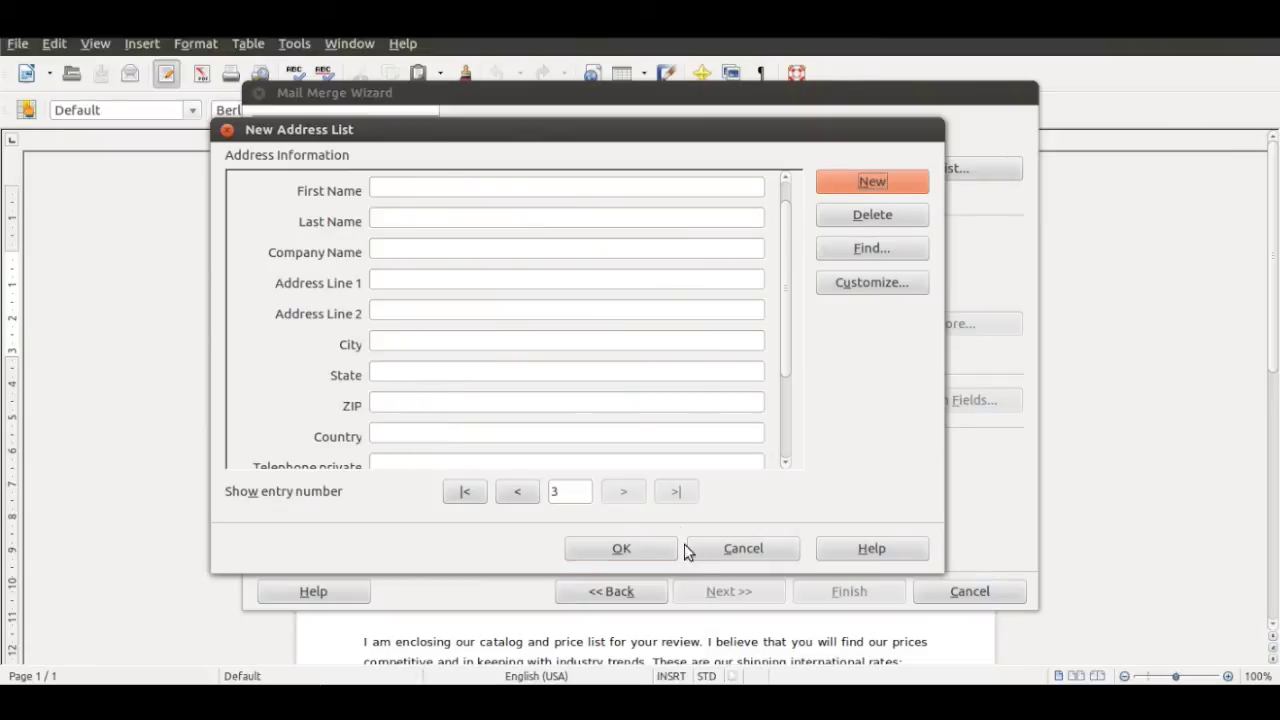
# Save the address list as Clients on the Desktop and confirm it as the recipient list
pyautogui.click(638, 550)
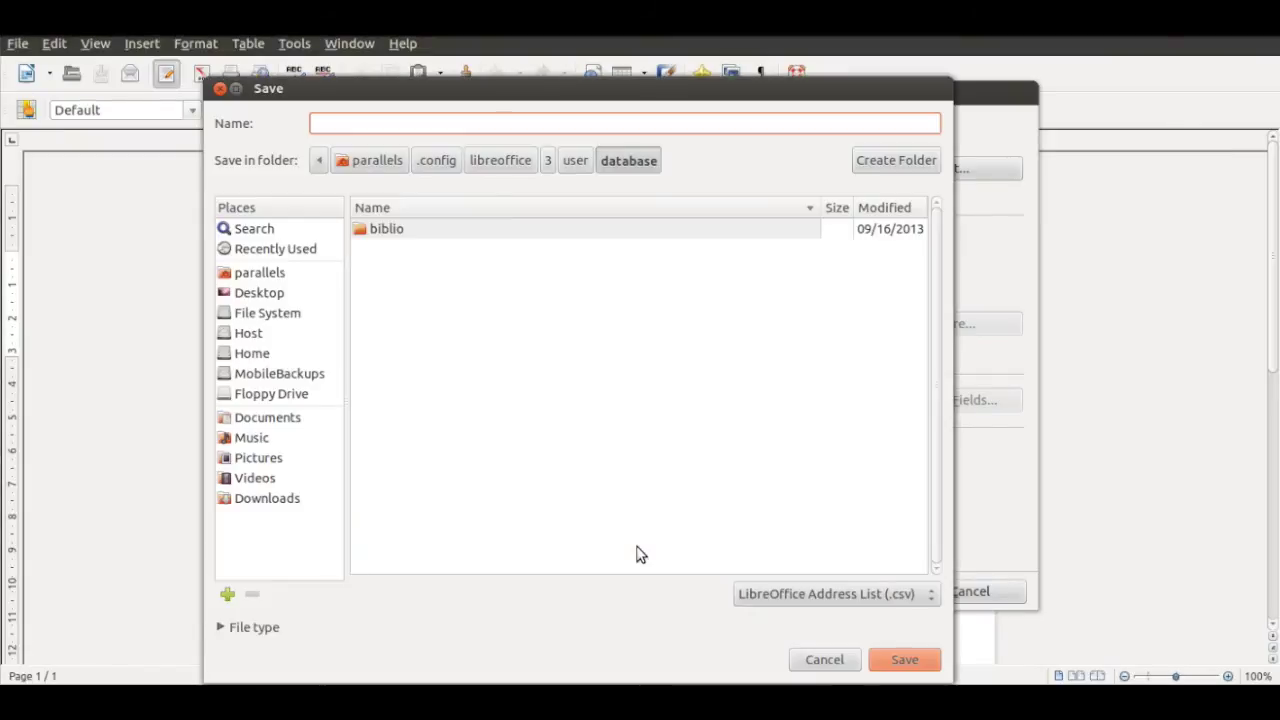
pyautogui.click(275, 292)
pyautogui.click(388, 124)
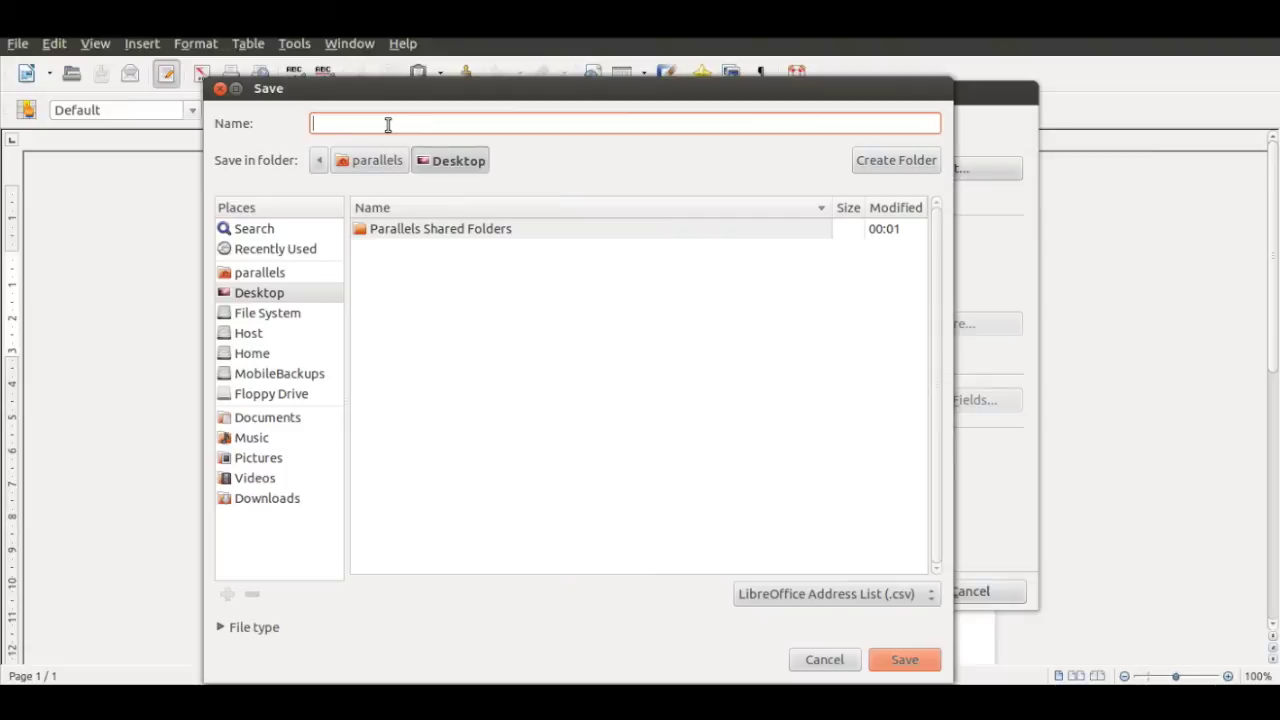
pyautogui.write('Clients')
pyautogui.click(919, 670)
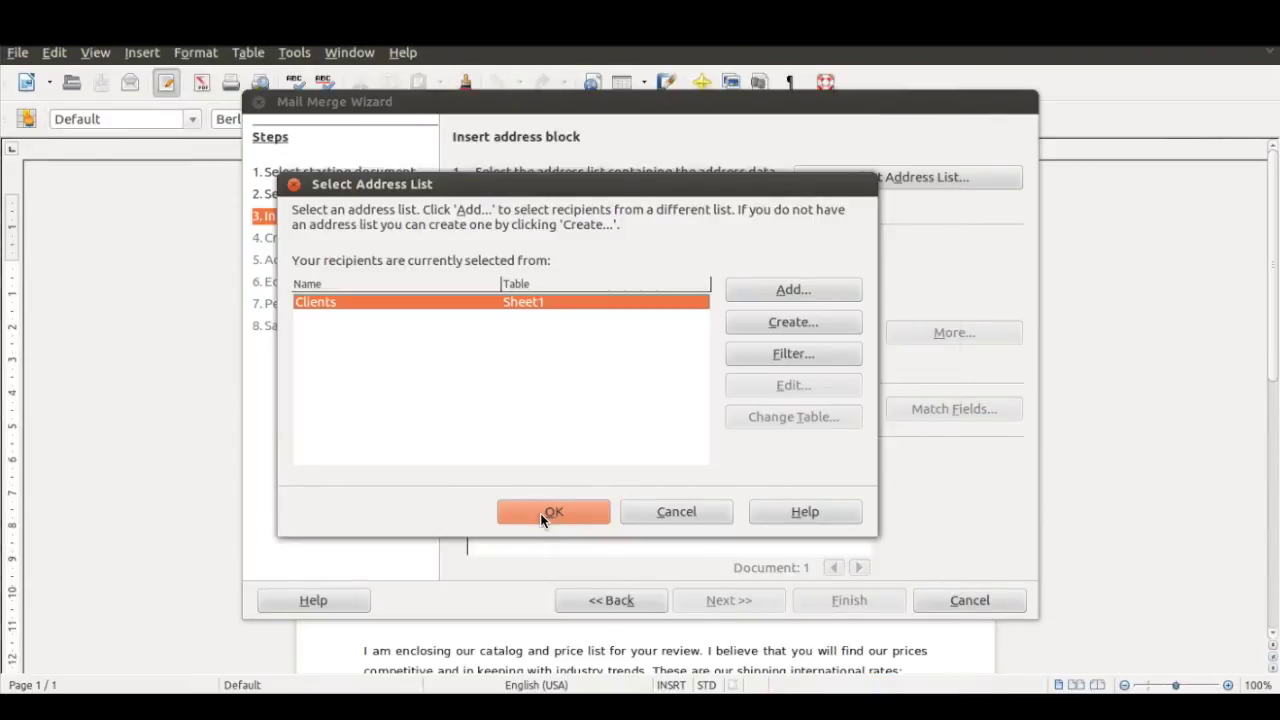
pyautogui.click(540, 513)
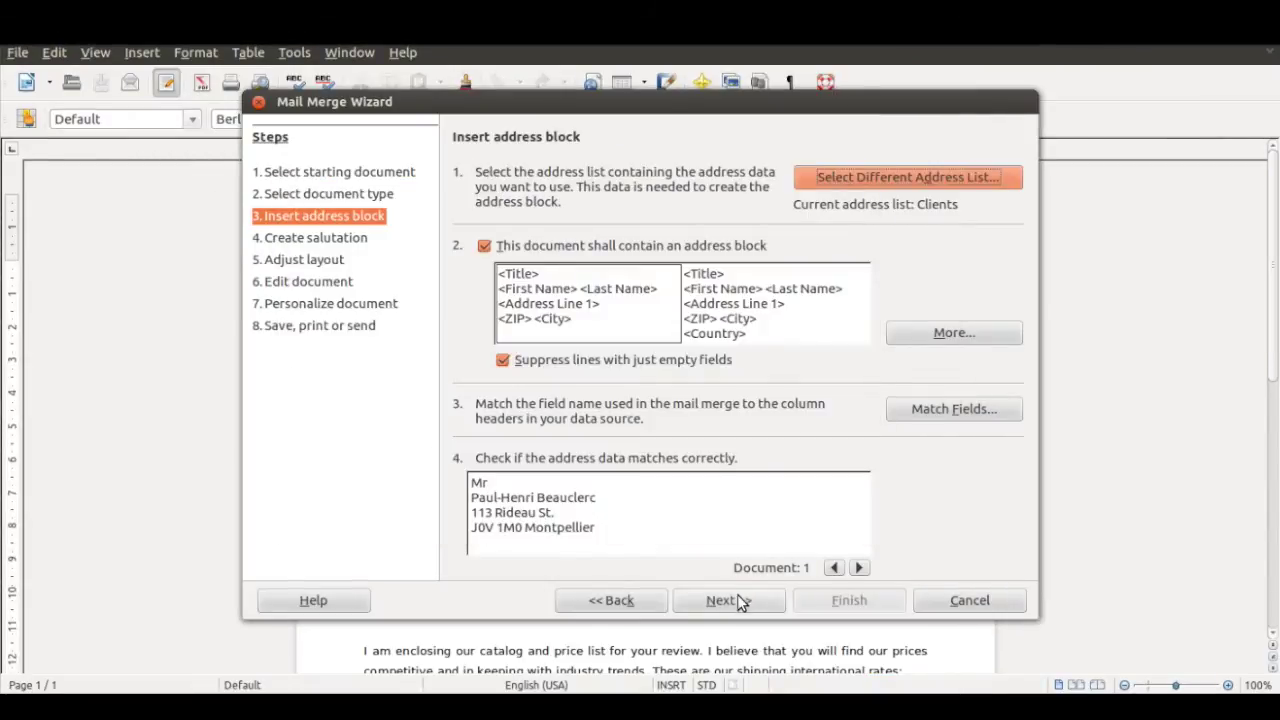
# Skip the wizard's automatic address block and salutation, then return to editing the letter
pyautogui.click(489, 251)
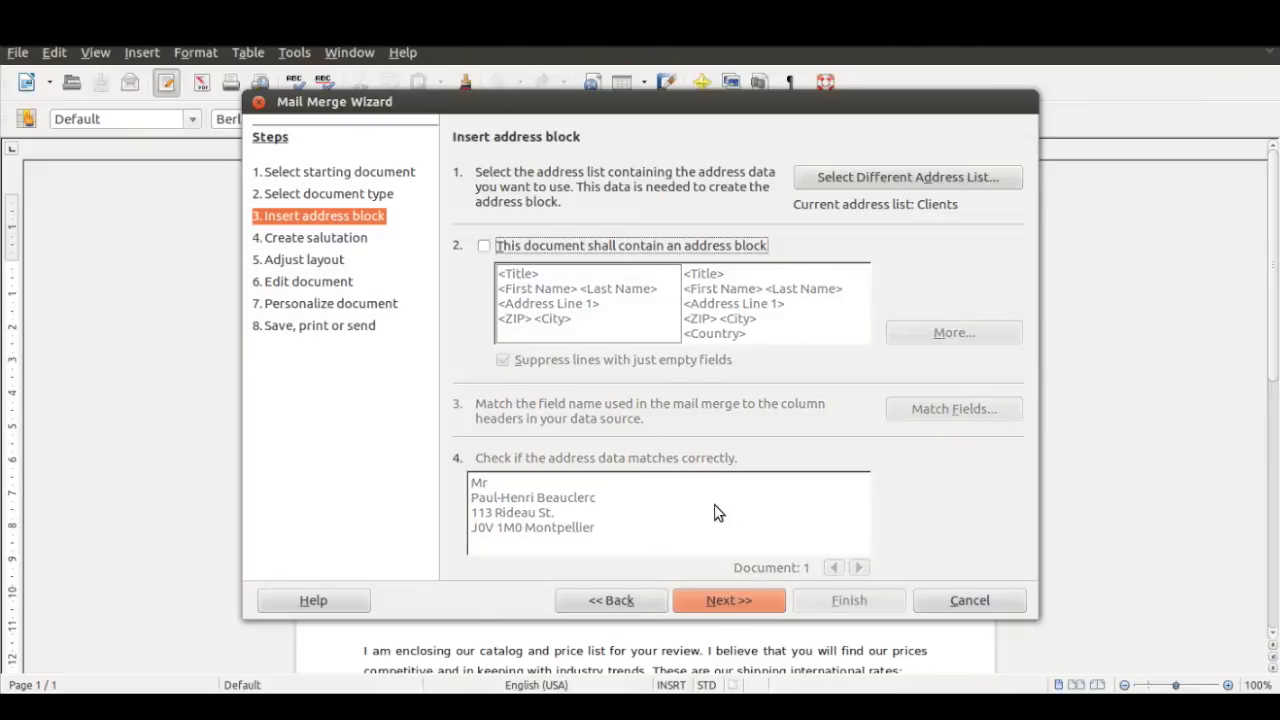
pyautogui.click(728, 602)
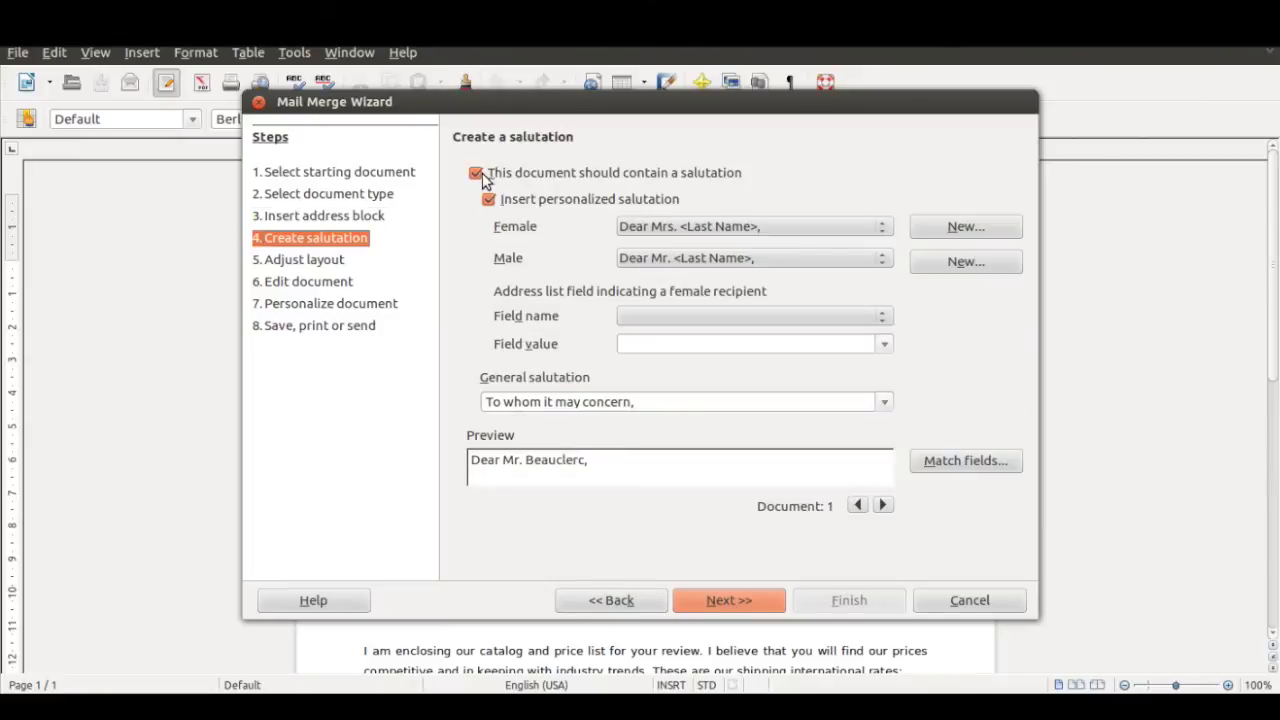
pyautogui.click(477, 173)
pyautogui.click(728, 601)
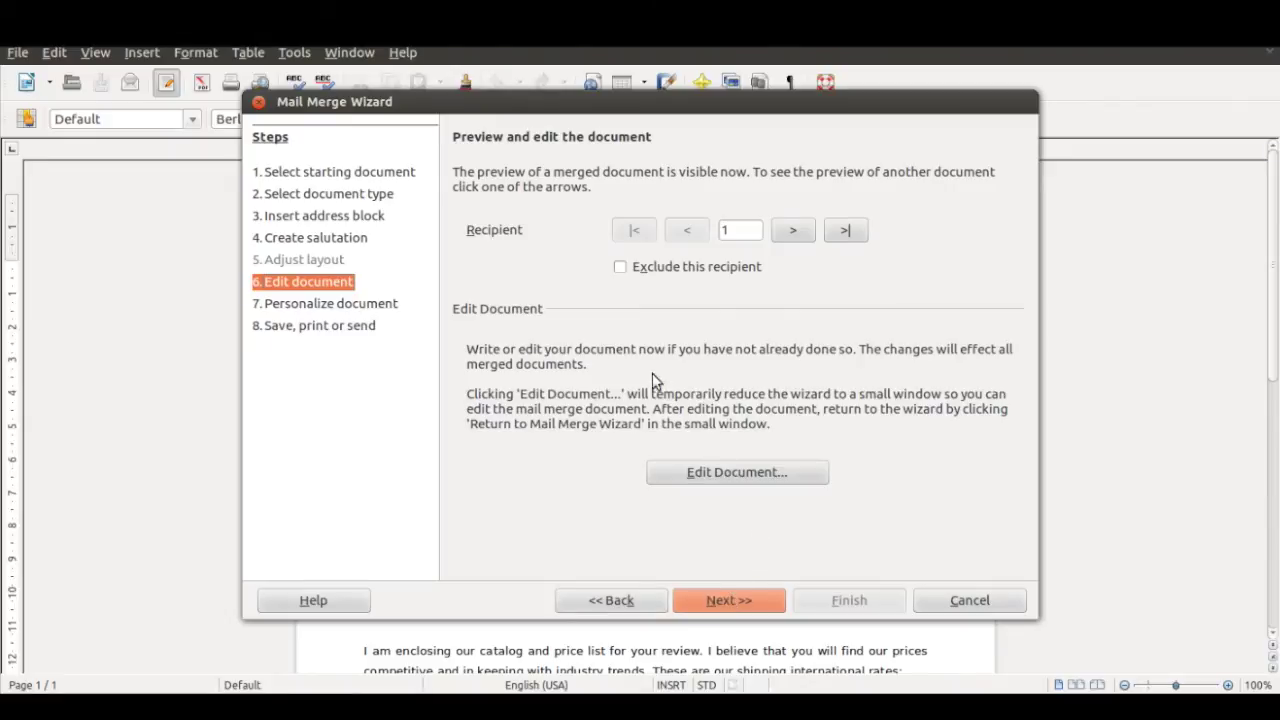
pyautogui.click(734, 474)
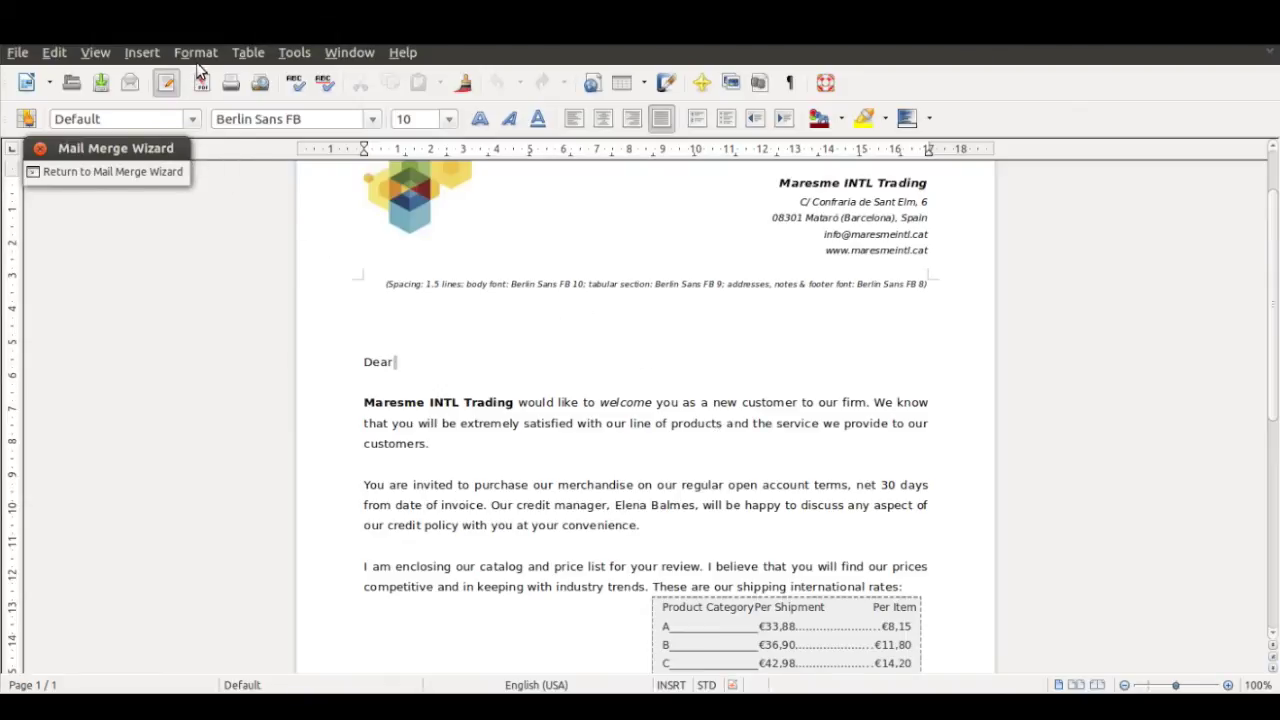
# Open the Fields dialog's Database tab listing Mail merge fields from Clients > Sheet1
pyautogui.click(141, 52)
pyautogui.moveTo(138, 92)
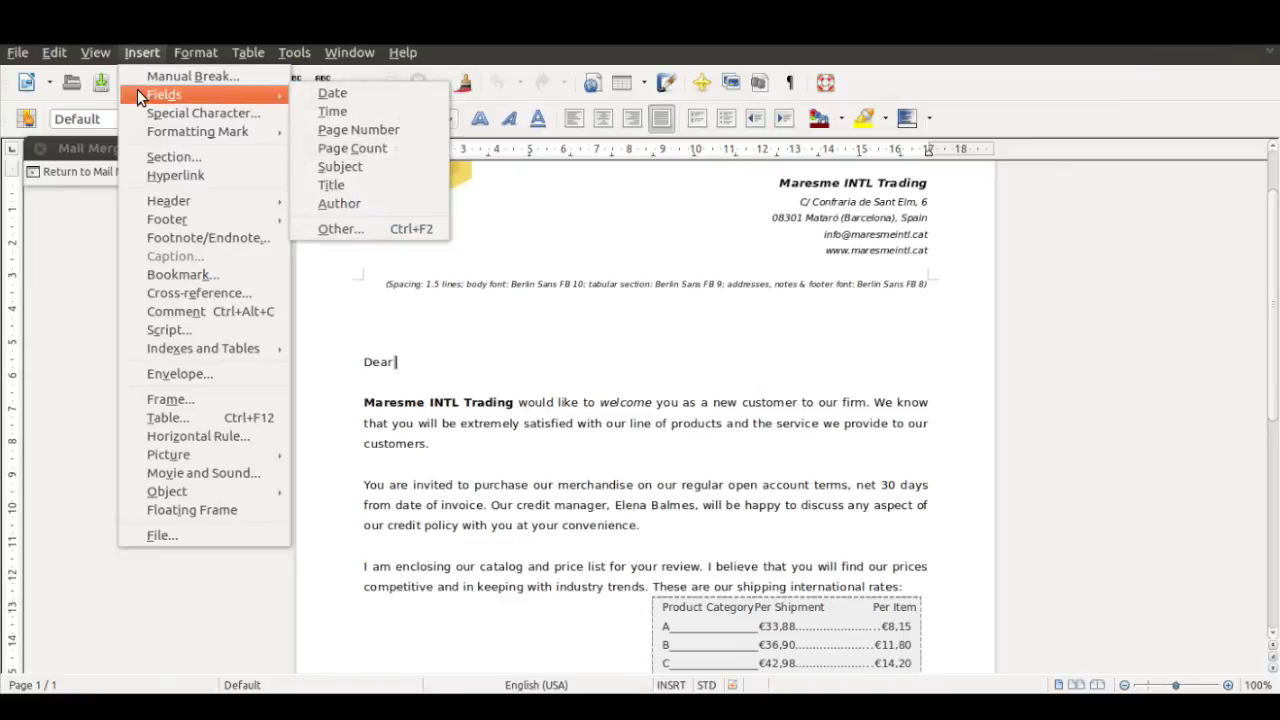
pyautogui.click(342, 230)
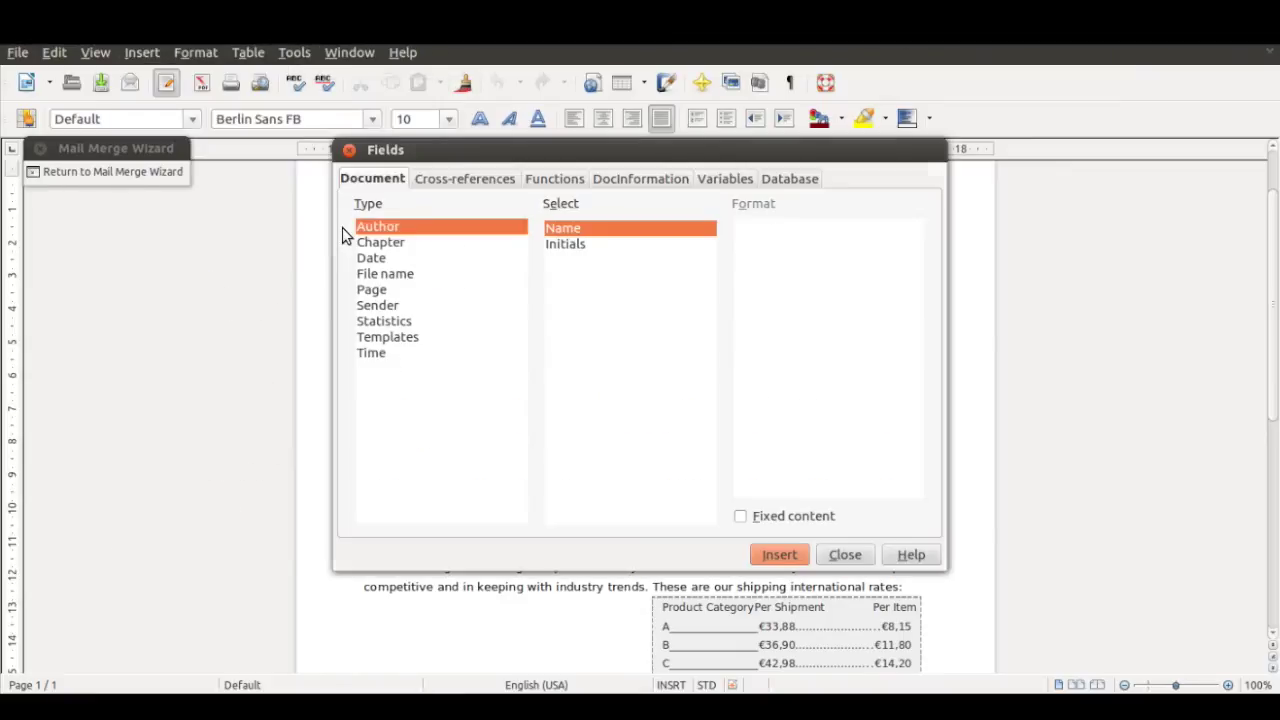
pyautogui.click(800, 180)
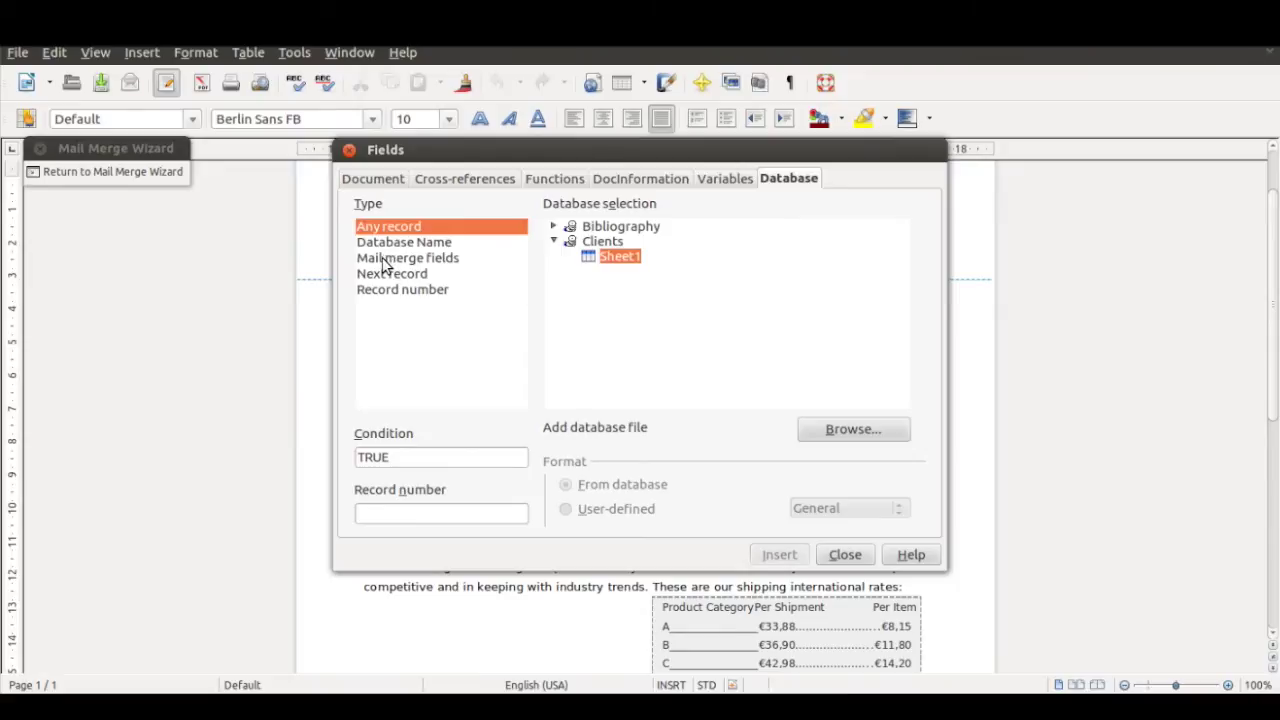
pyautogui.click(396, 262)
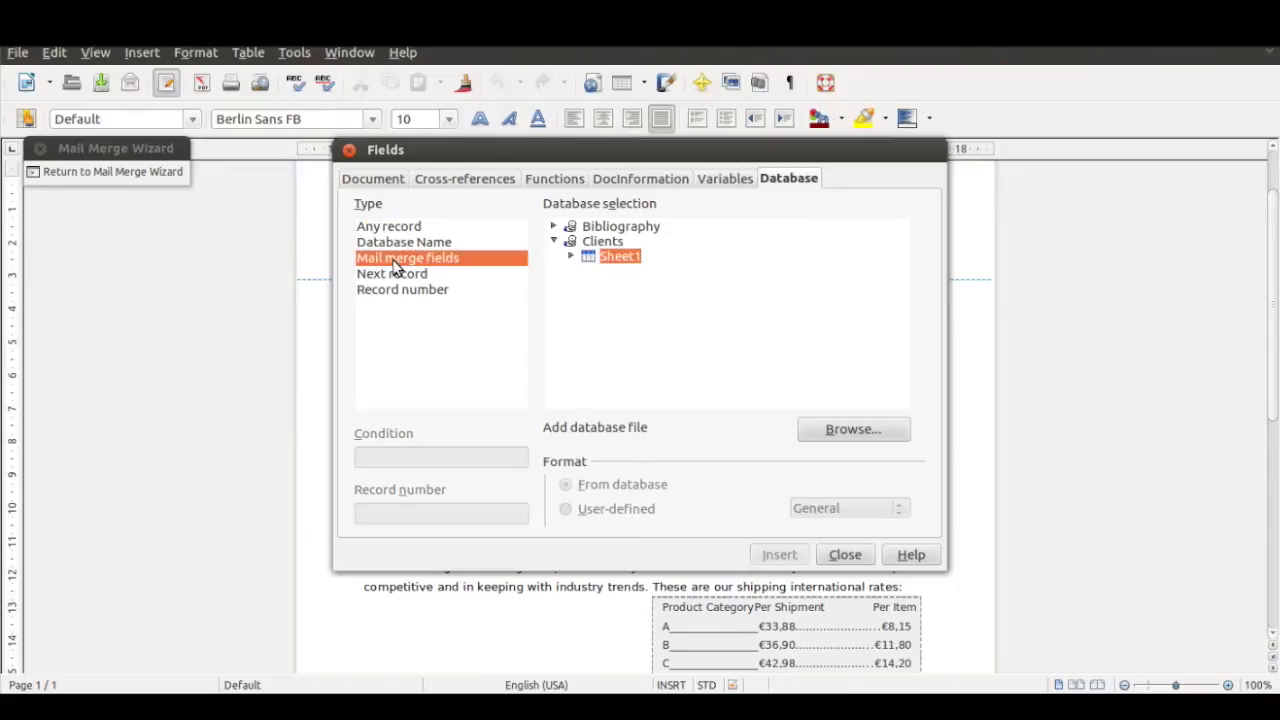
pyautogui.click(572, 256)
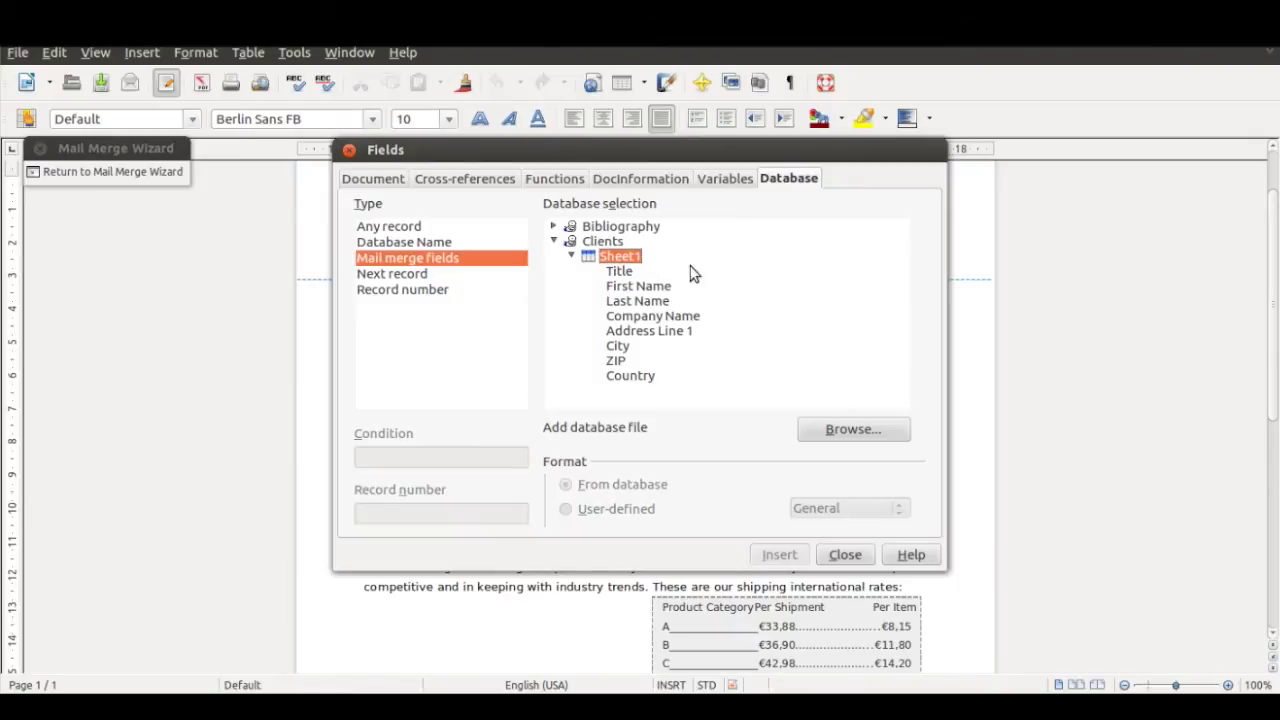
pyautogui.moveTo(737, 160); pyautogui.dragTo(993, 188)
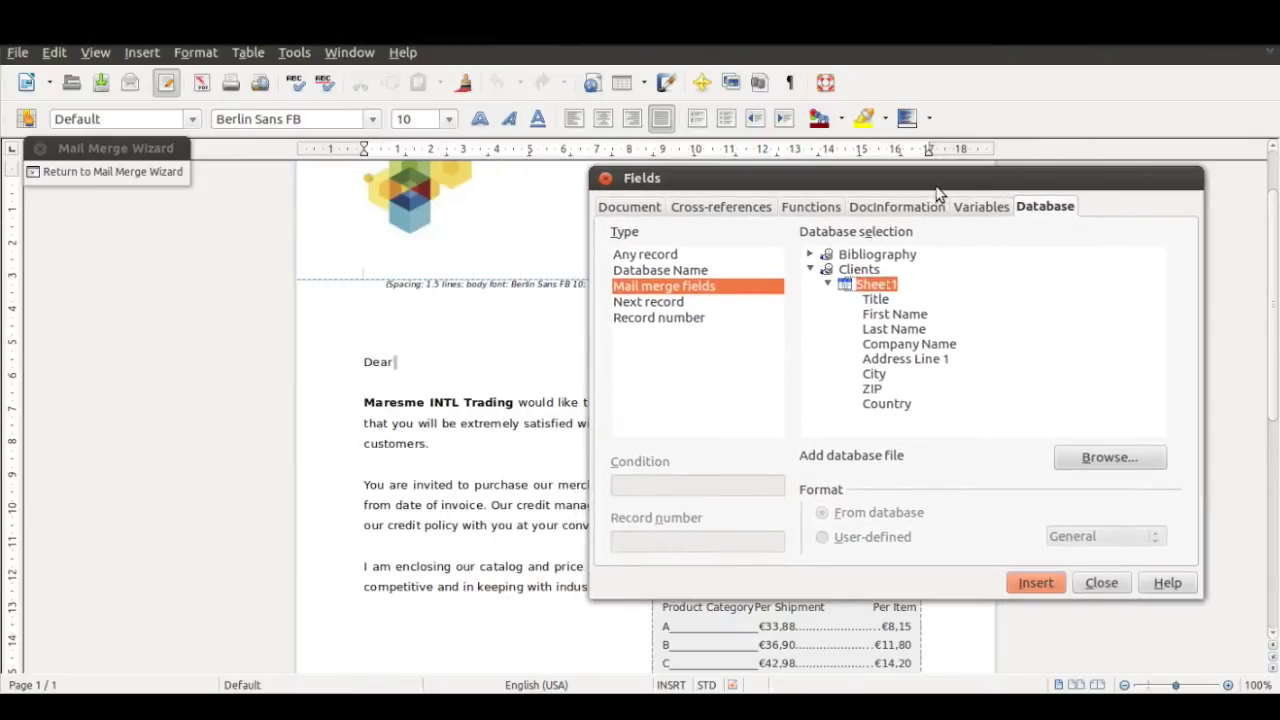
# Insert the Title, First Name and Last Name fields after 'Dear' in the salutation
pyautogui.click(428, 366)
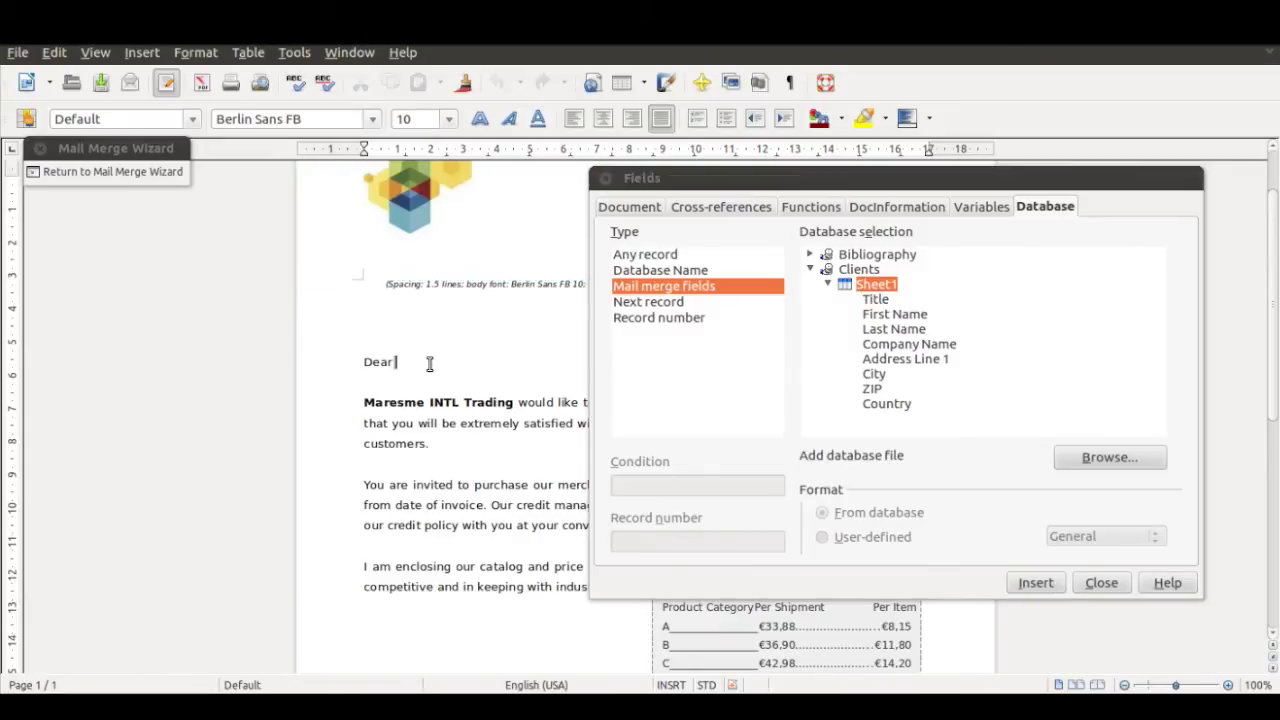
pyautogui.doubleClick(876, 299)
pyautogui.click(477, 366)
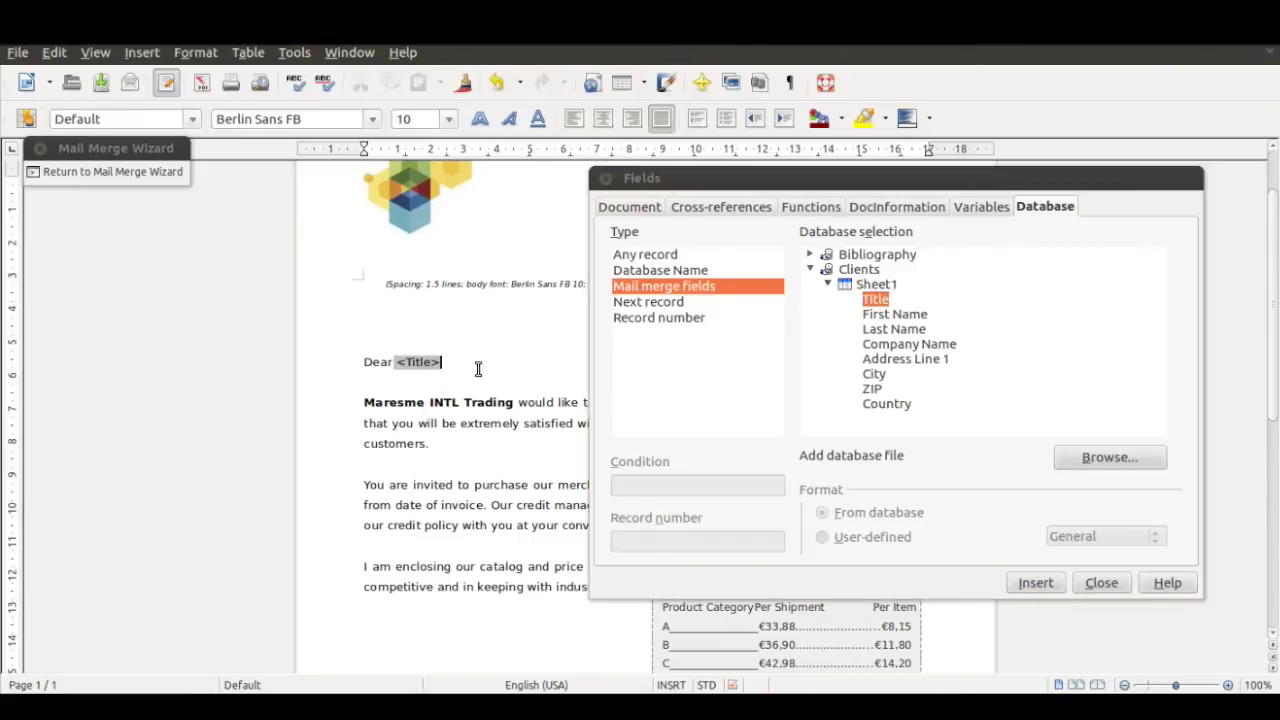
pyautogui.doubleClick(900, 316)
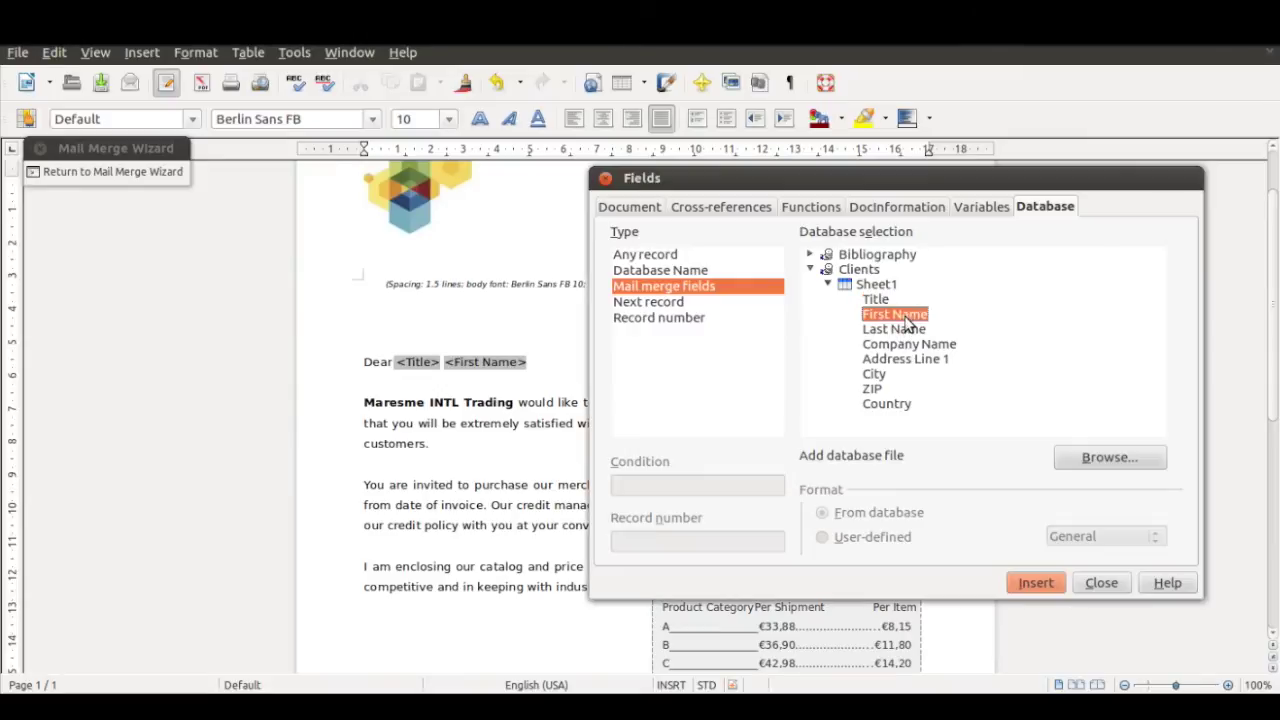
pyautogui.click(549, 362)
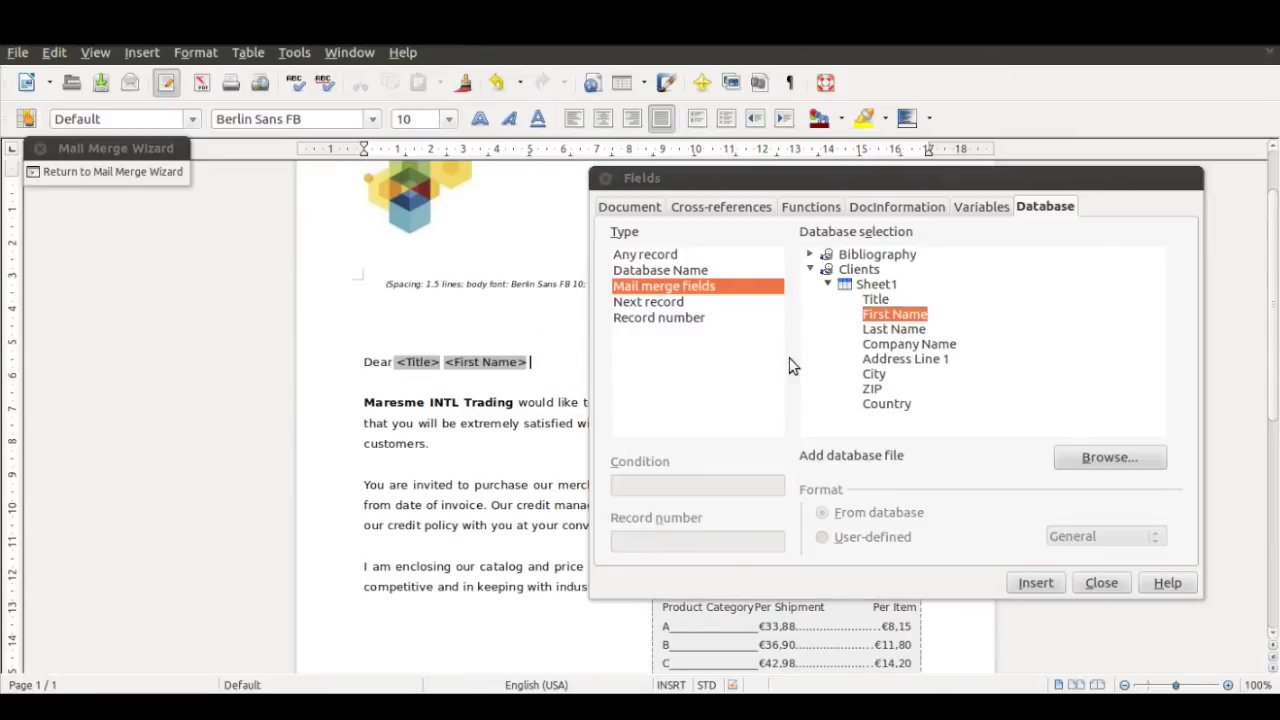
pyautogui.doubleClick(893, 329)
pyautogui.moveTo(840, 178); pyautogui.dragTo(495, 419)
# Insert Company Name, Address Line 1 and ZIP fields on separate lines above the salutation
pyautogui.click(436, 300)
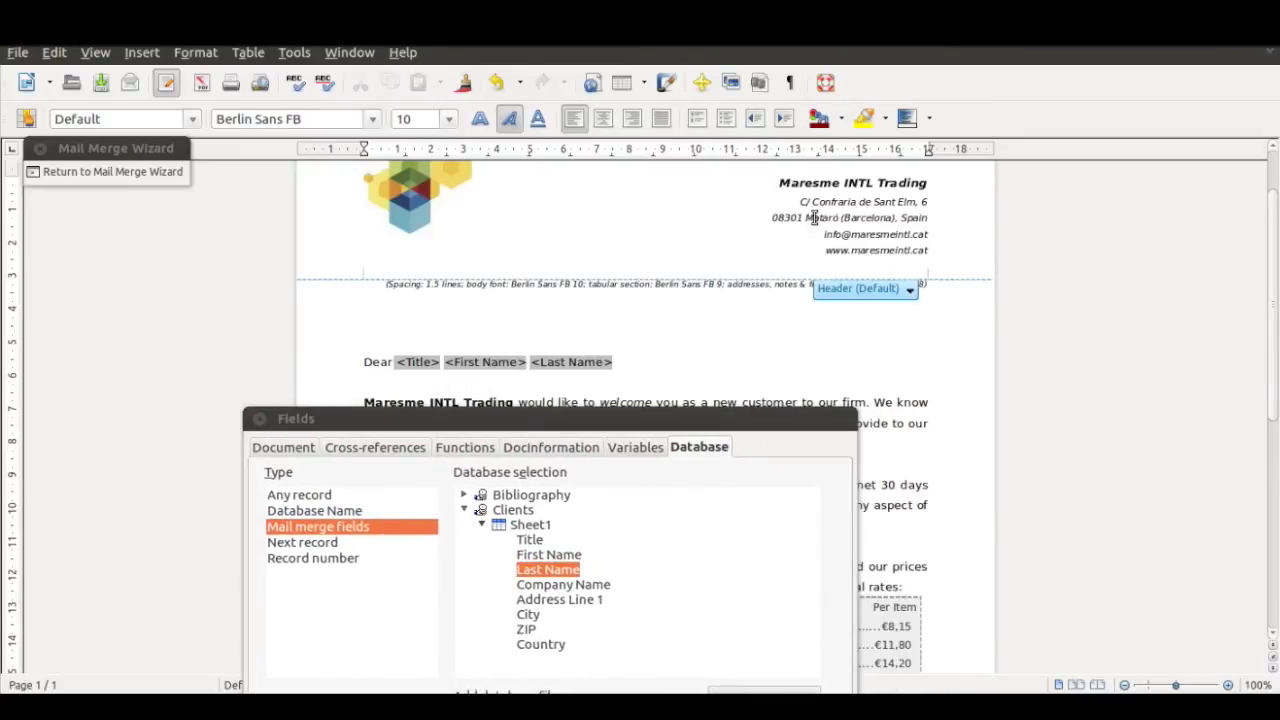
pyautogui.doubleClick(572, 586)
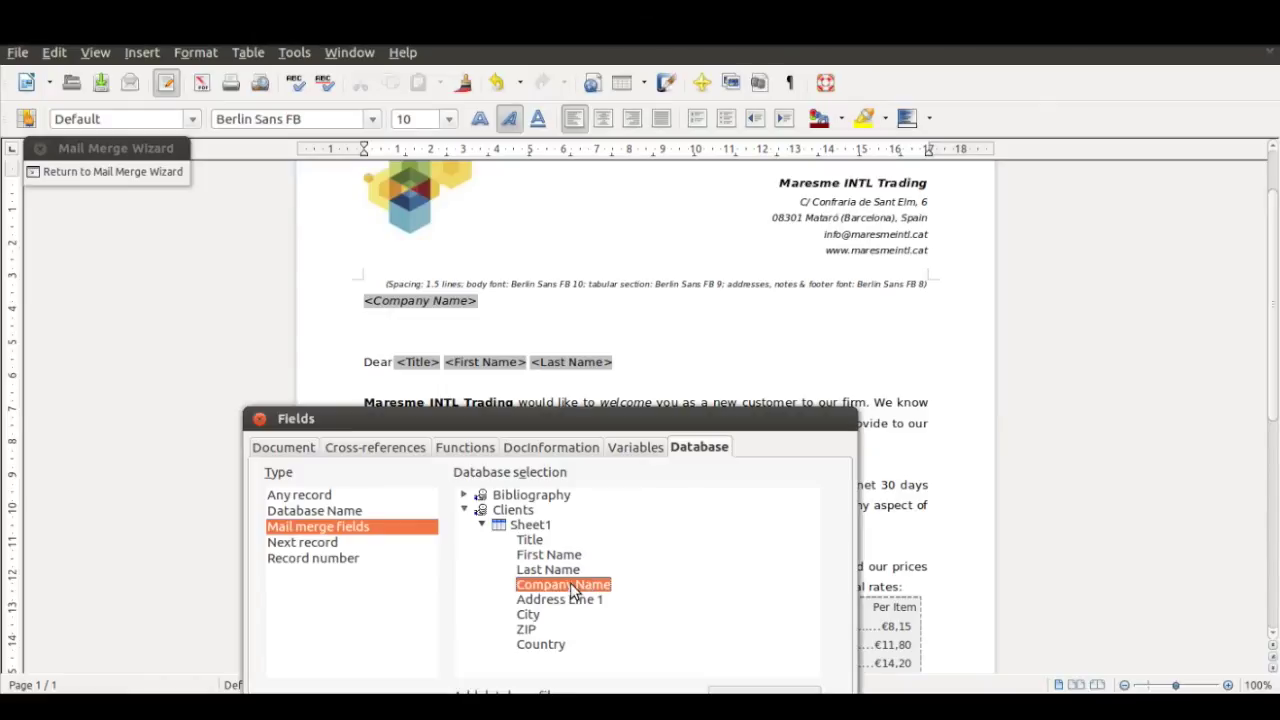
pyautogui.click(463, 318)
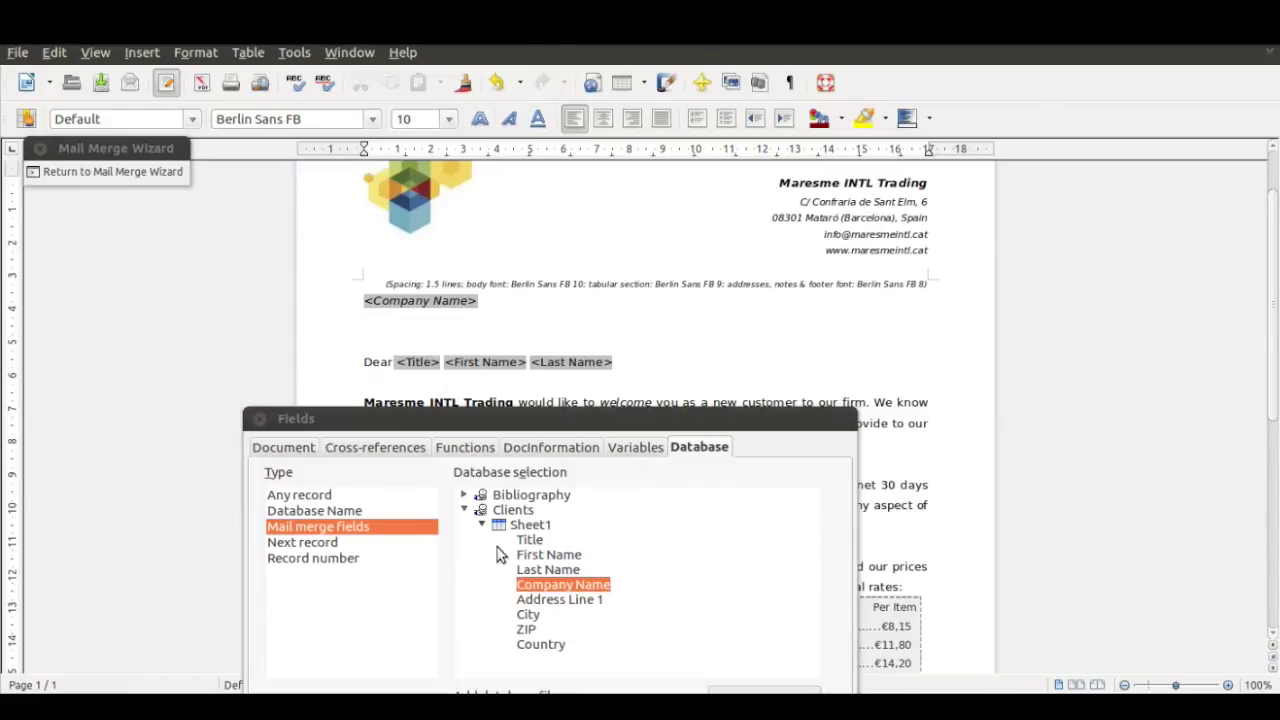
pyautogui.doubleClick(550, 600)
pyautogui.click(395, 342)
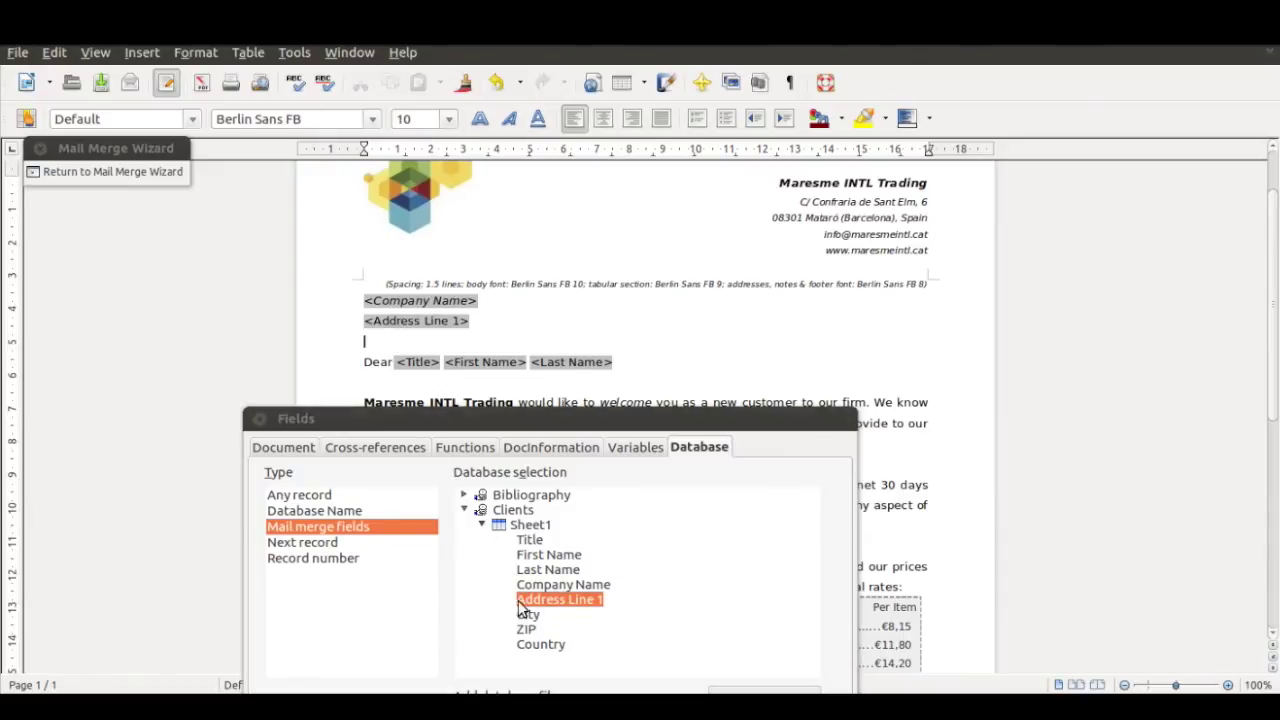
pyautogui.doubleClick(527, 631)
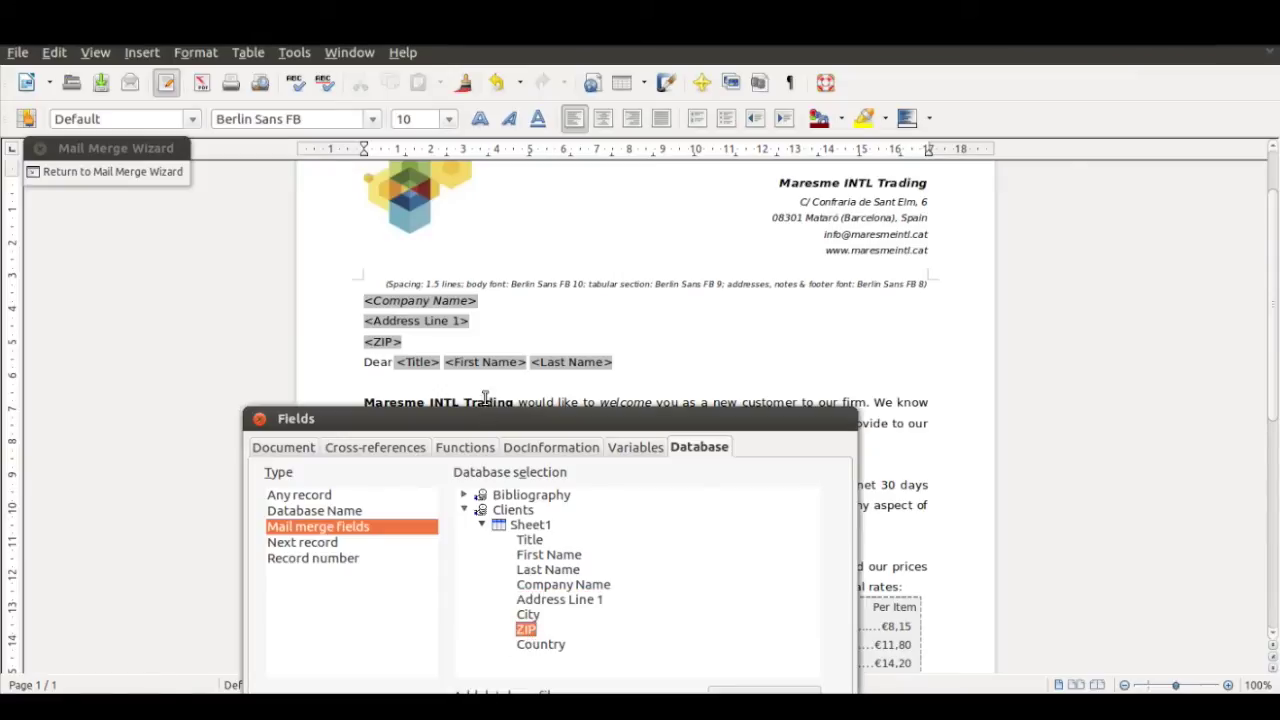
# Add City after ZIP, then a comma and Country, and close the Fields dialog
pyautogui.click(483, 344)
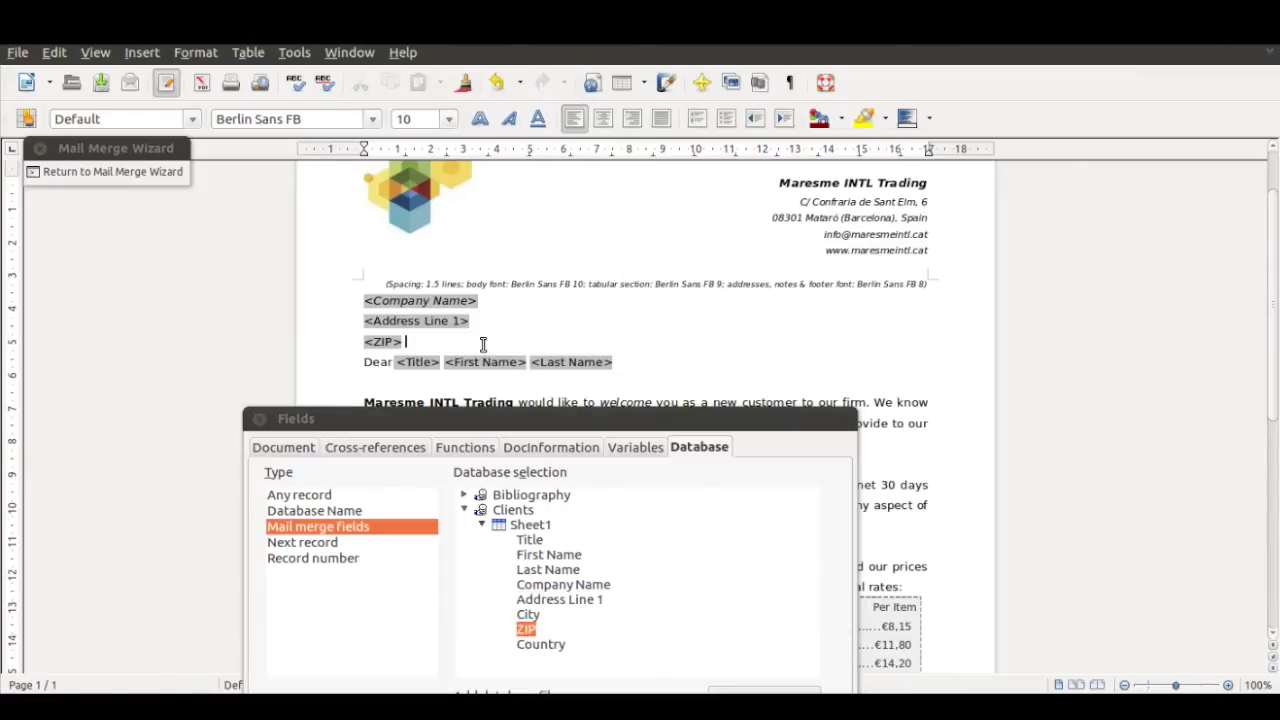
pyautogui.doubleClick(527, 614)
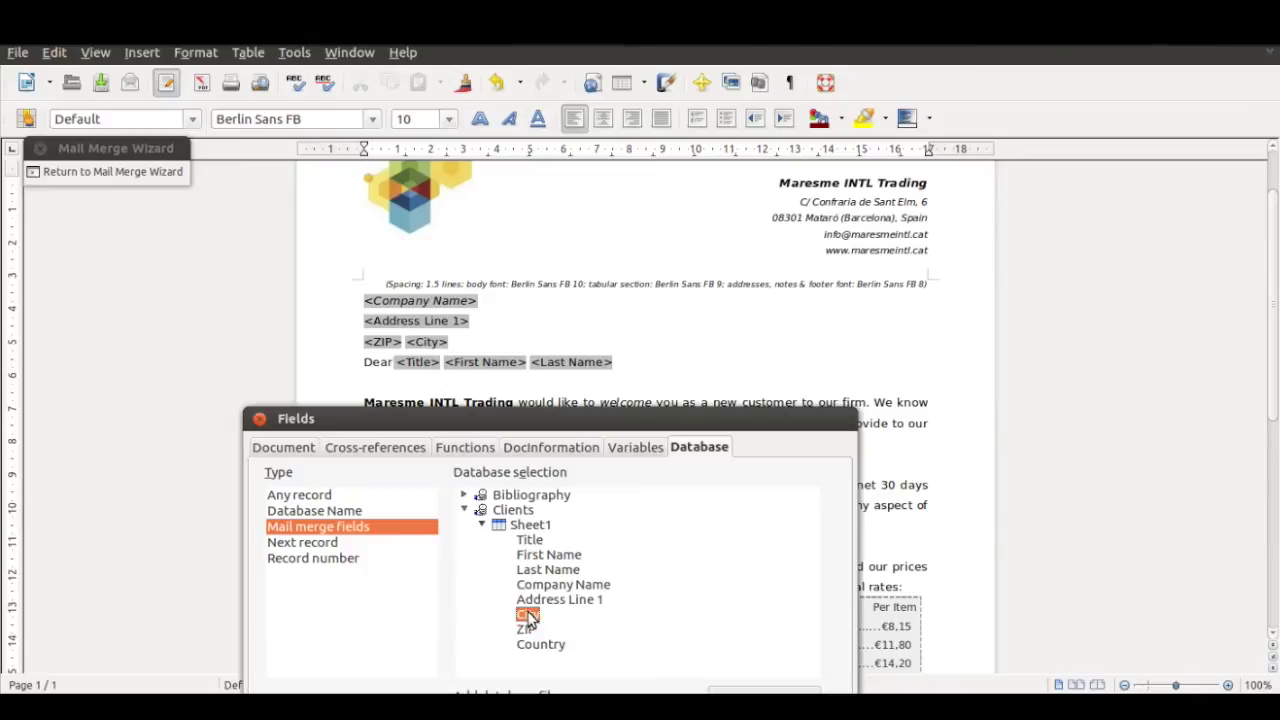
pyautogui.click(508, 346)
pyautogui.write('.')
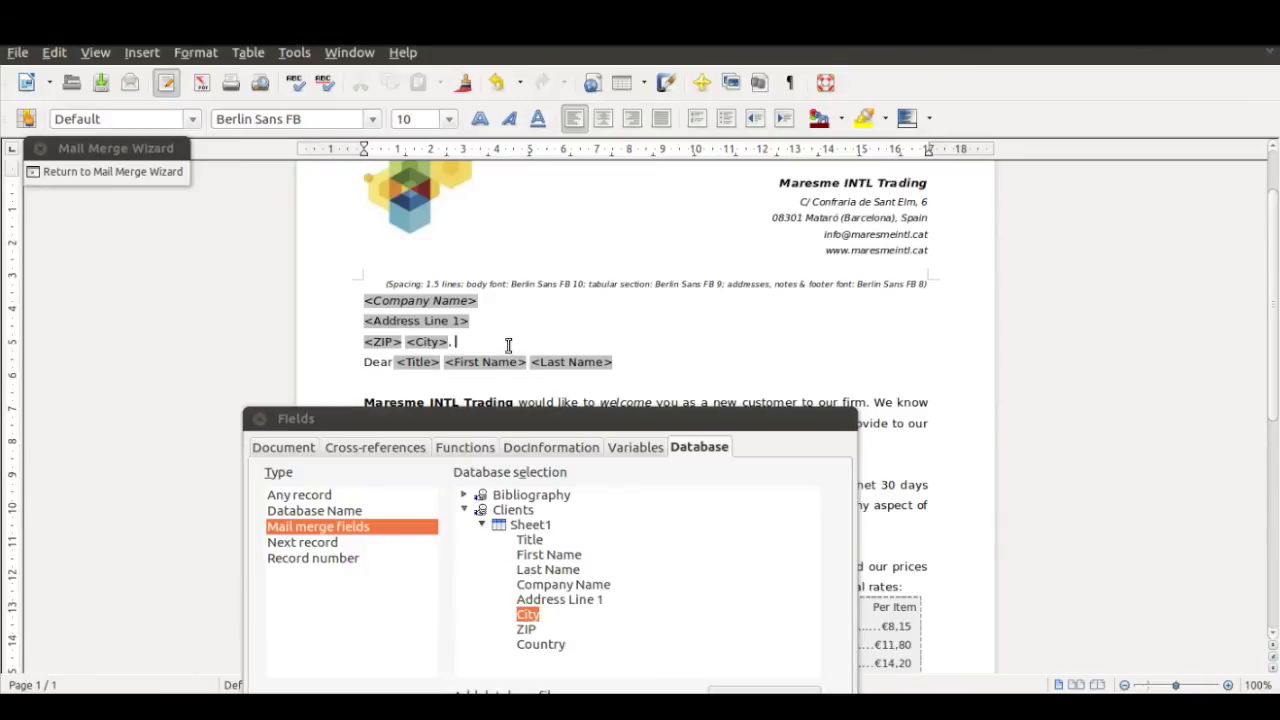
pyautogui.doubleClick(533, 642)
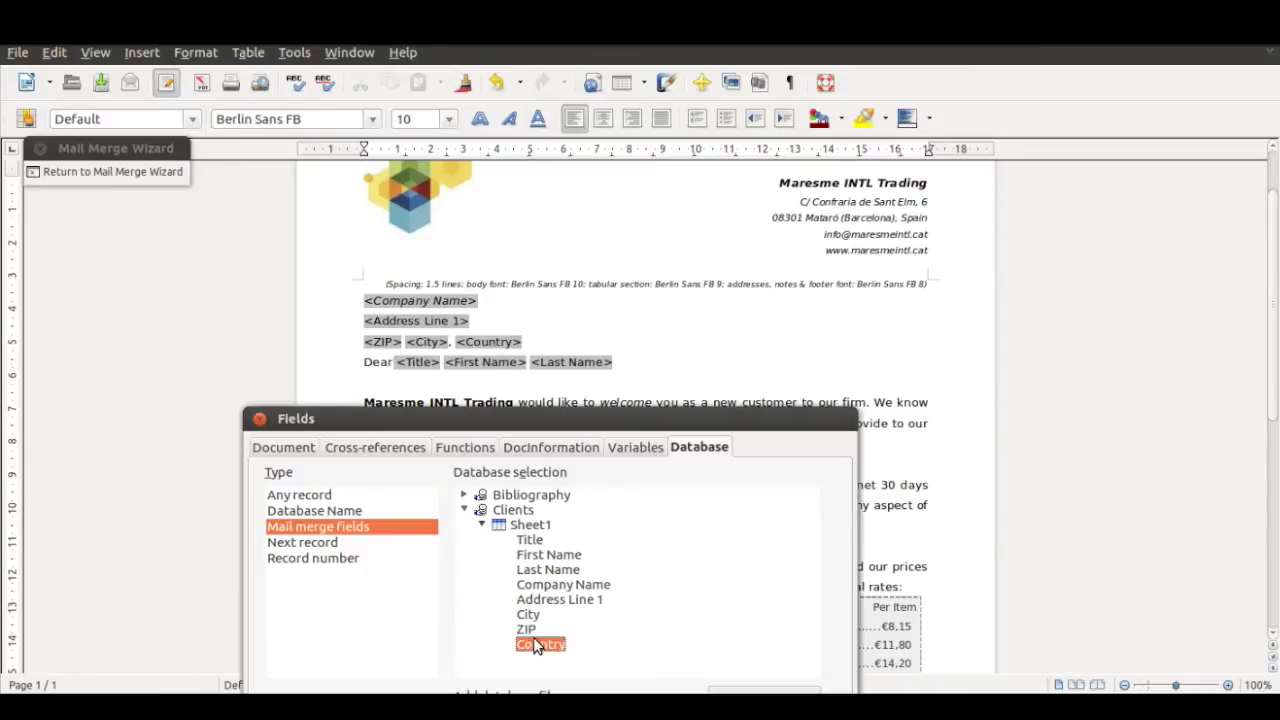
pyautogui.moveTo(626, 420); pyautogui.dragTo(825, 176)
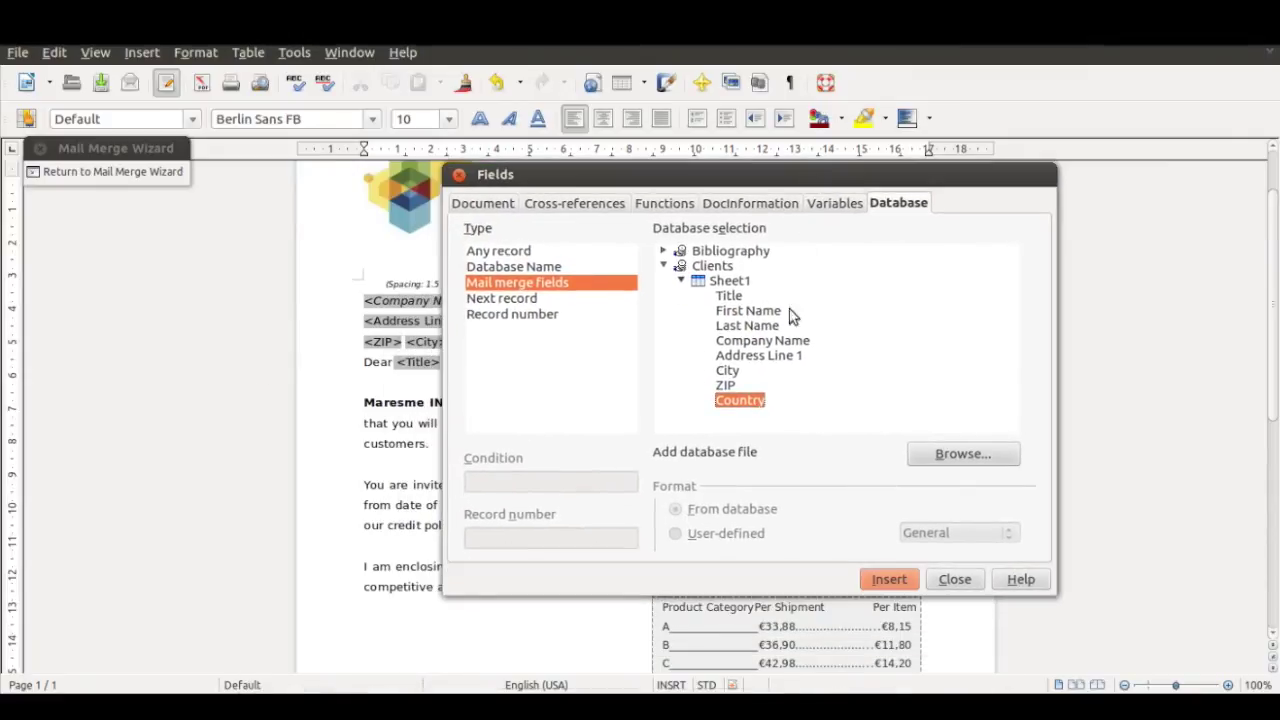
pyautogui.click(955, 579)
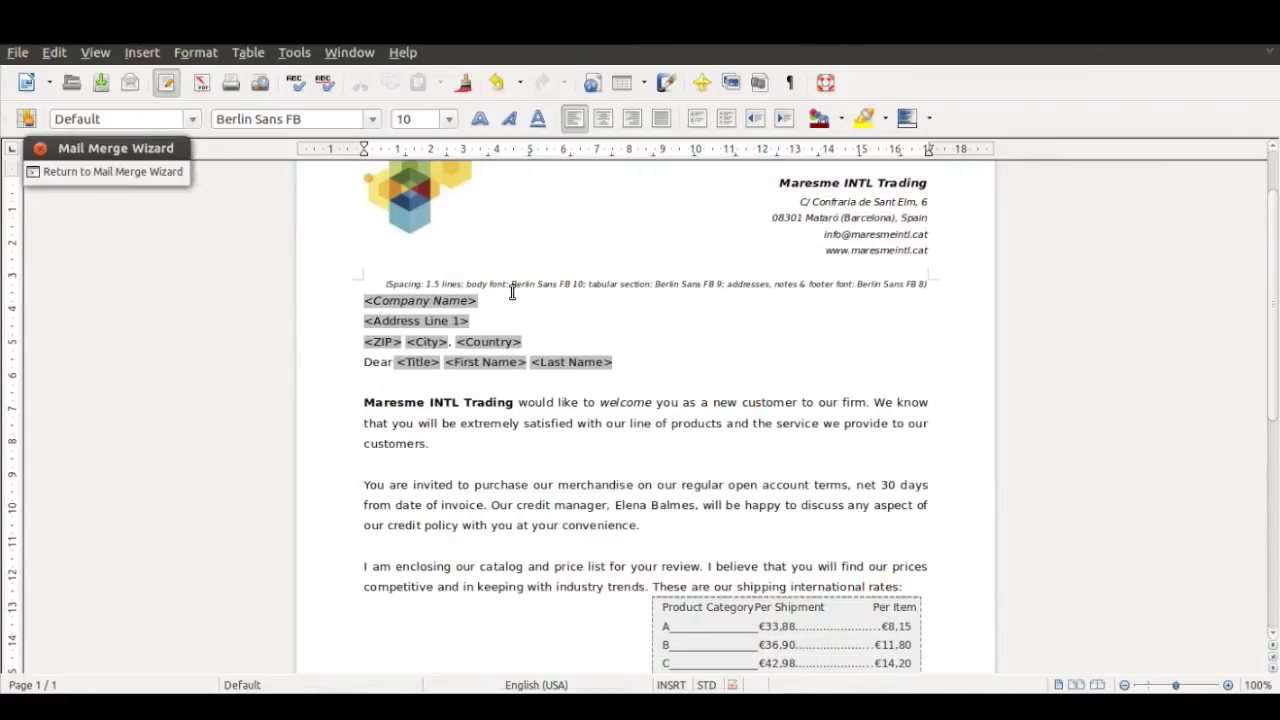
# Right-align the three address-block lines
pyautogui.moveTo(541, 336); pyautogui.dragTo(360, 303)
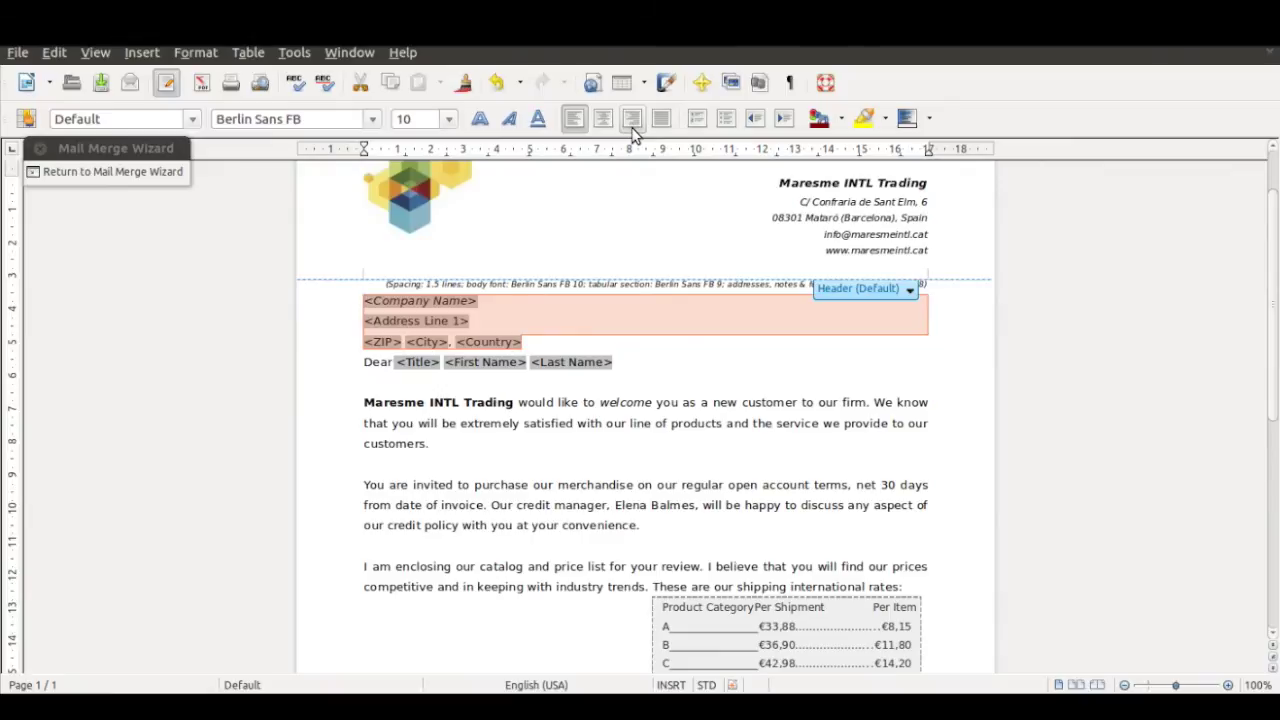
pyautogui.click(631, 128)
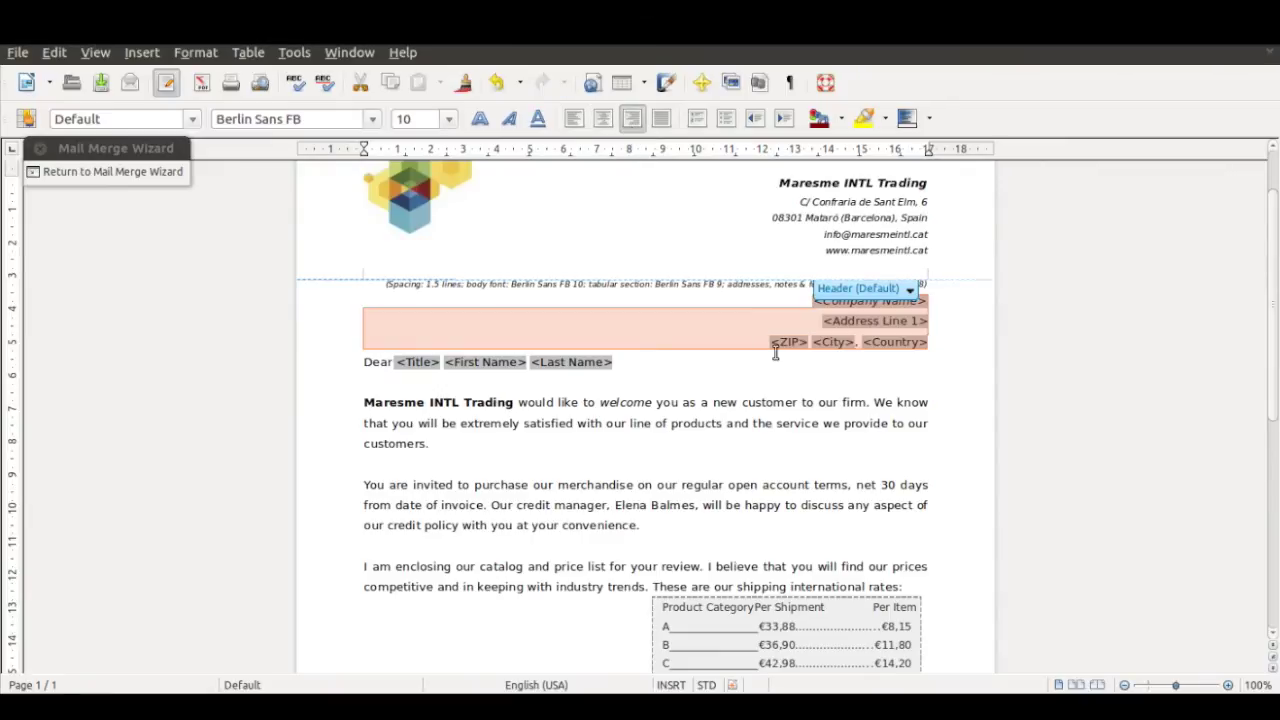
pyautogui.click(789, 323)
pyautogui.scroll(2, 713, 372)
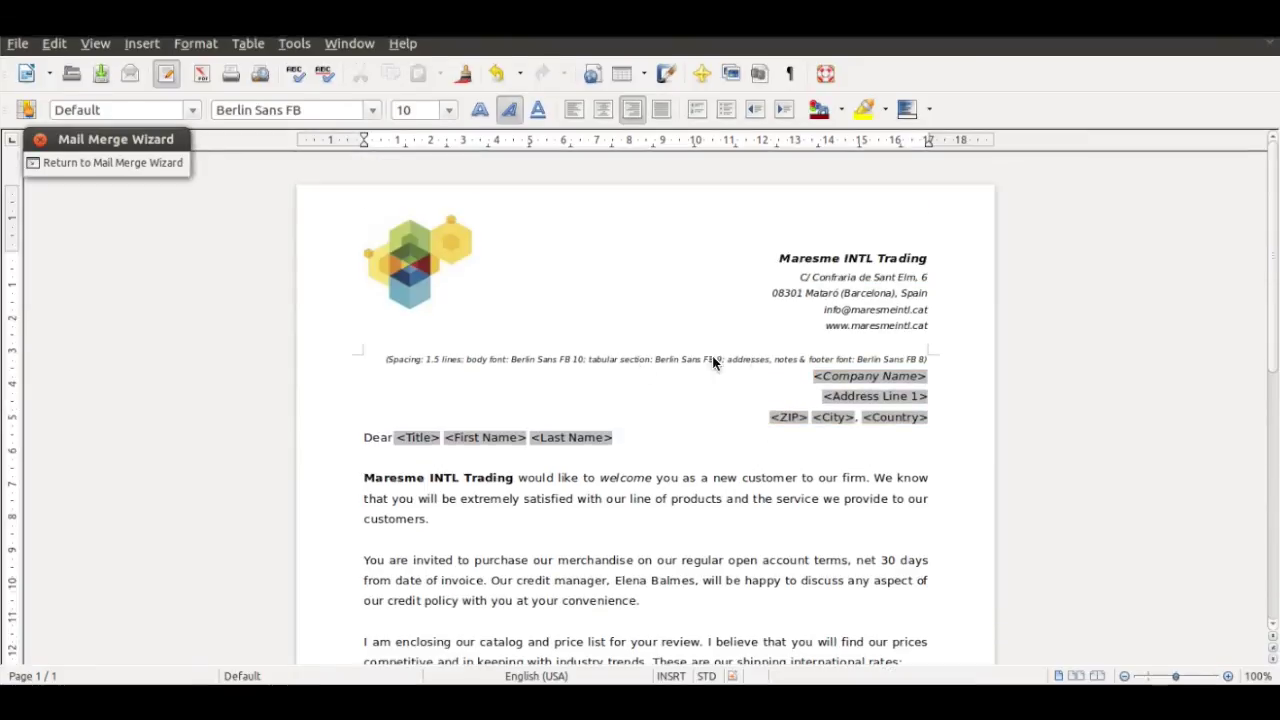
pyautogui.click(810, 377)
# Make <Company Name> bold italic and the remaining address lines italic
pyautogui.moveTo(810, 377); pyautogui.dragTo(930, 376)
pyautogui.click(480, 109)
pyautogui.click(509, 112)
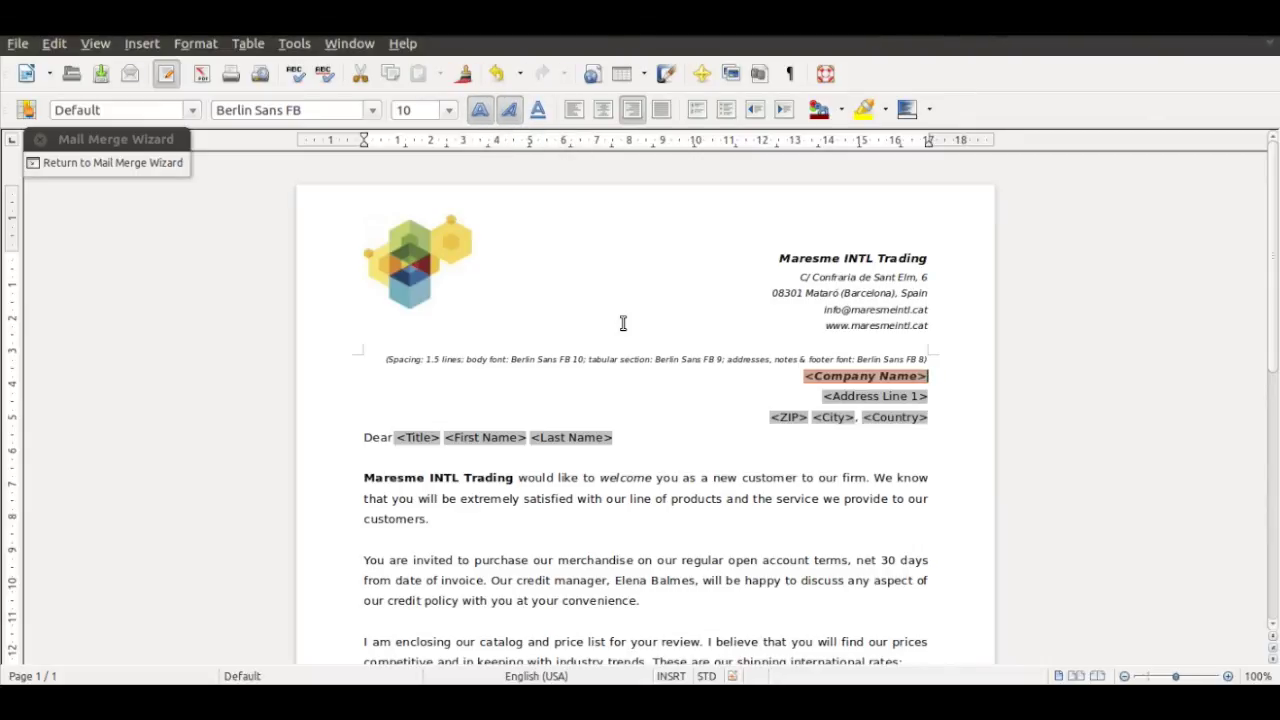
pyautogui.click(667, 399)
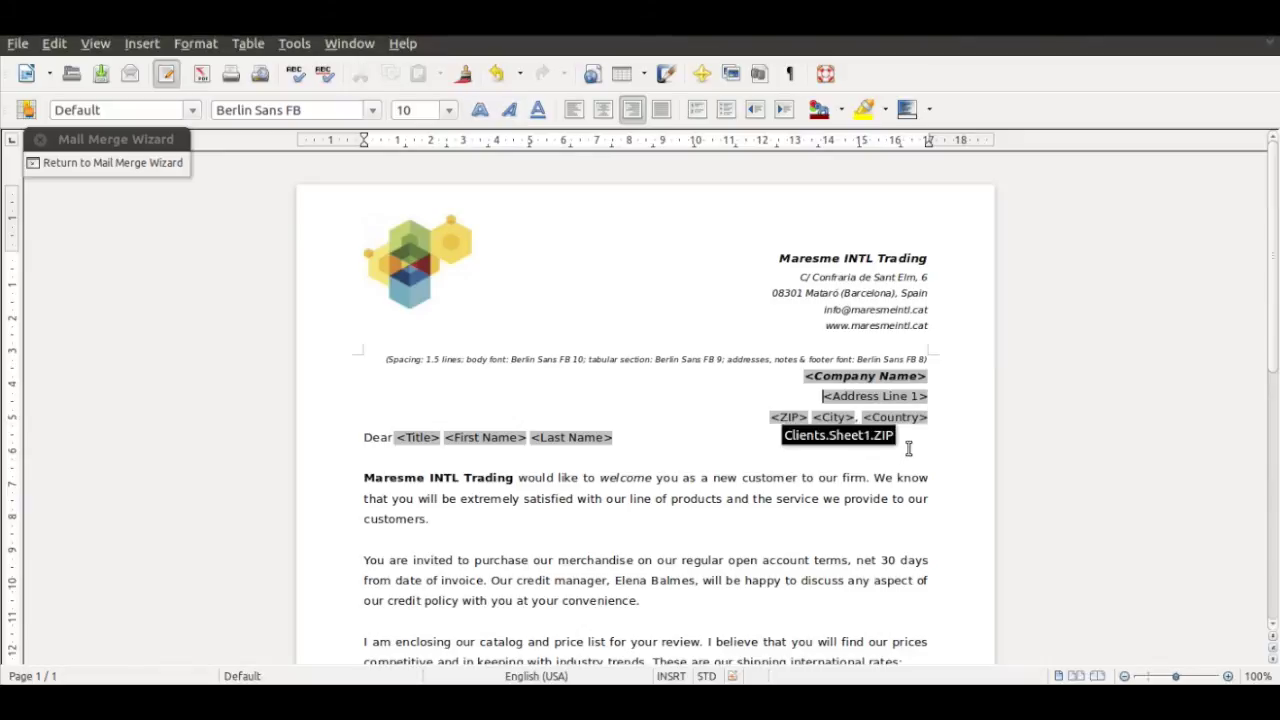
pyautogui.moveTo(820, 400); pyautogui.dragTo(929, 417)
pyautogui.click(509, 109)
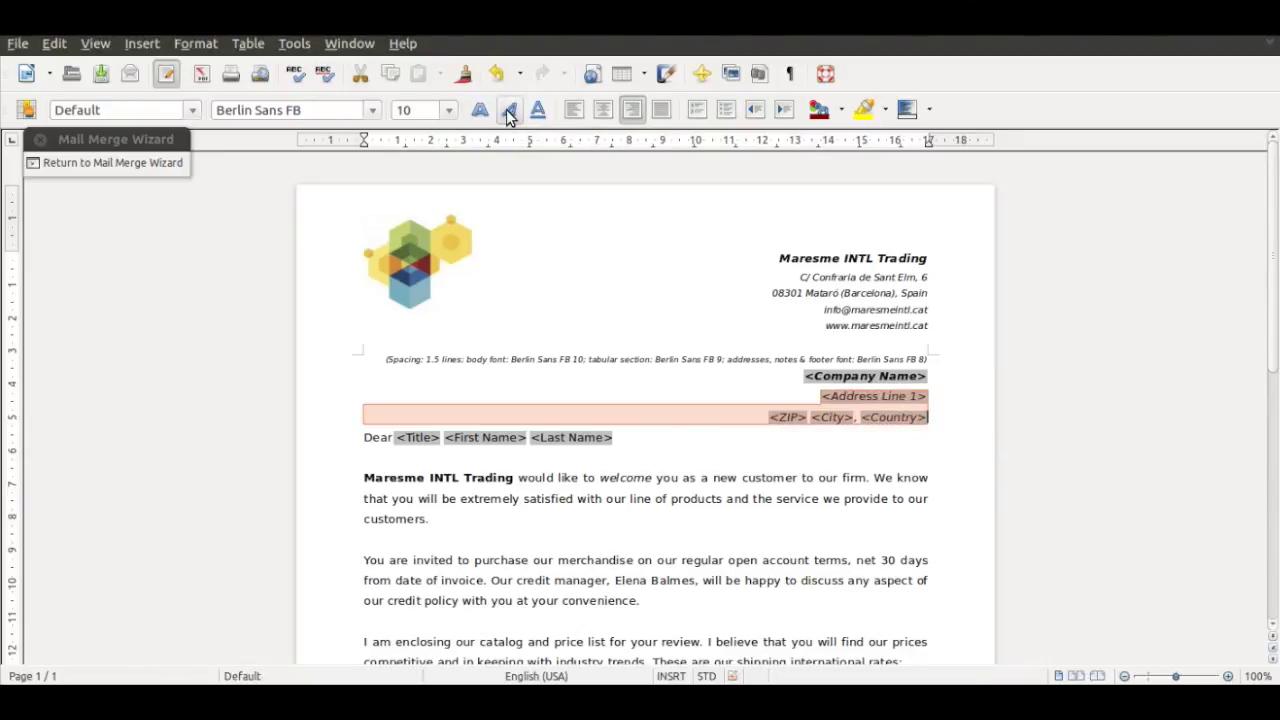
pyautogui.click(561, 386)
pyautogui.scroll(-10, 561, 386)
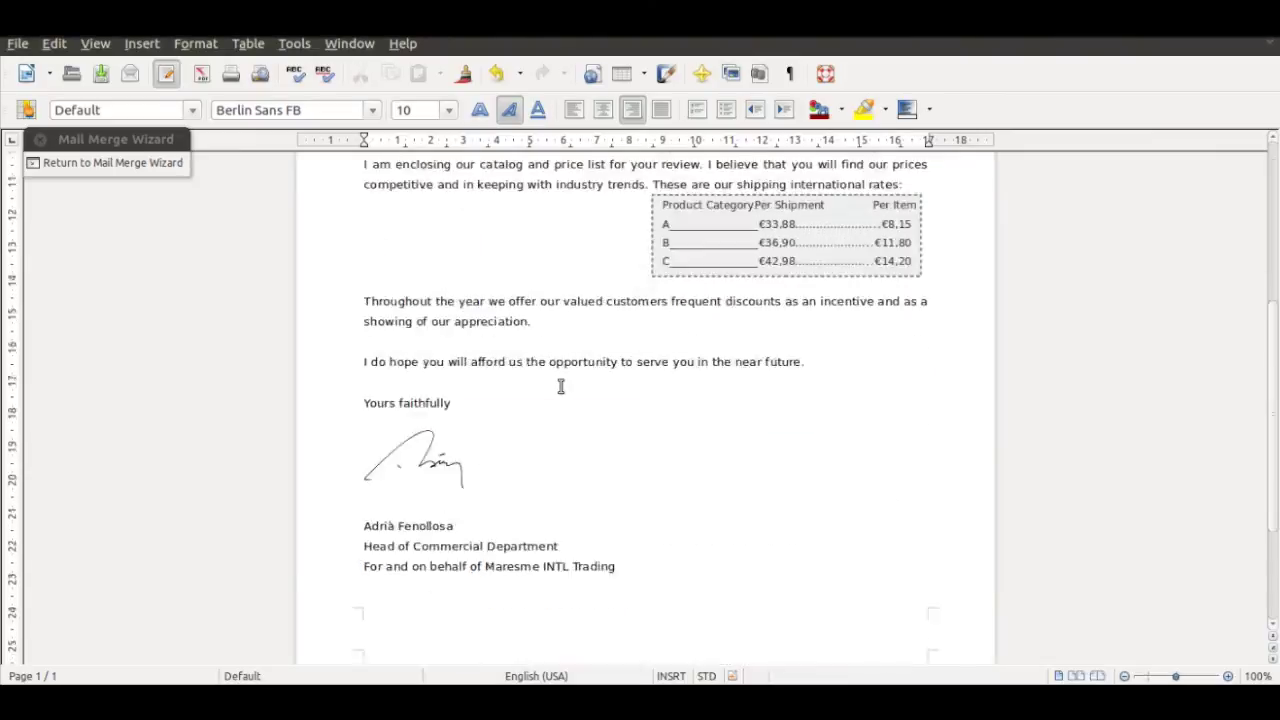
pyautogui.scroll(10, 561, 386)
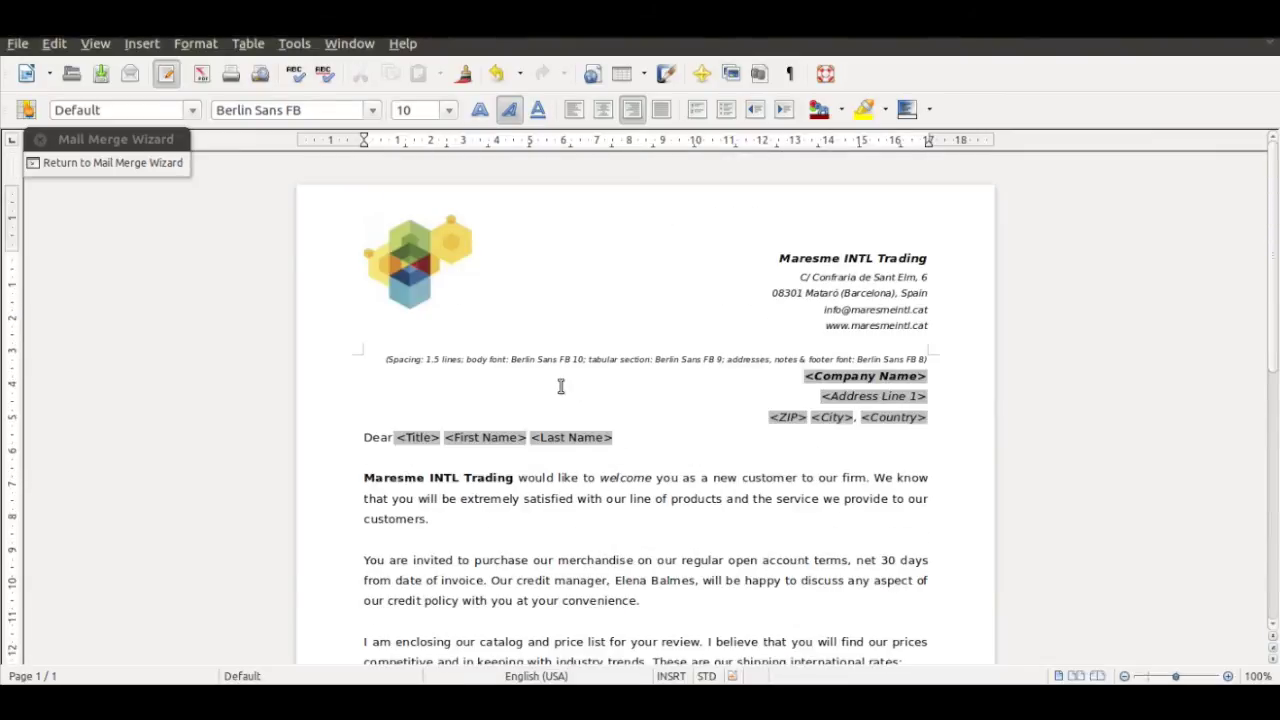
# Back in the Mail Merge Wizard, generate the merged letters and choose Save merged document
pyautogui.click(152, 166)
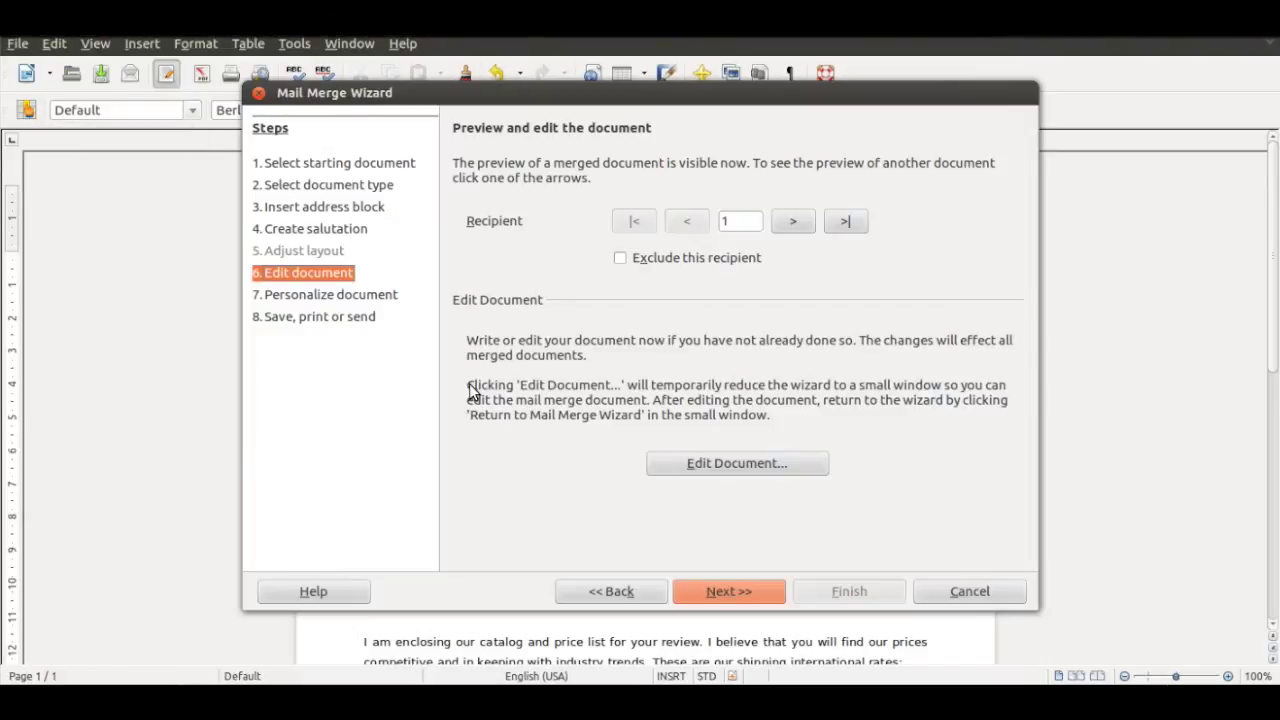
pyautogui.click(737, 587)
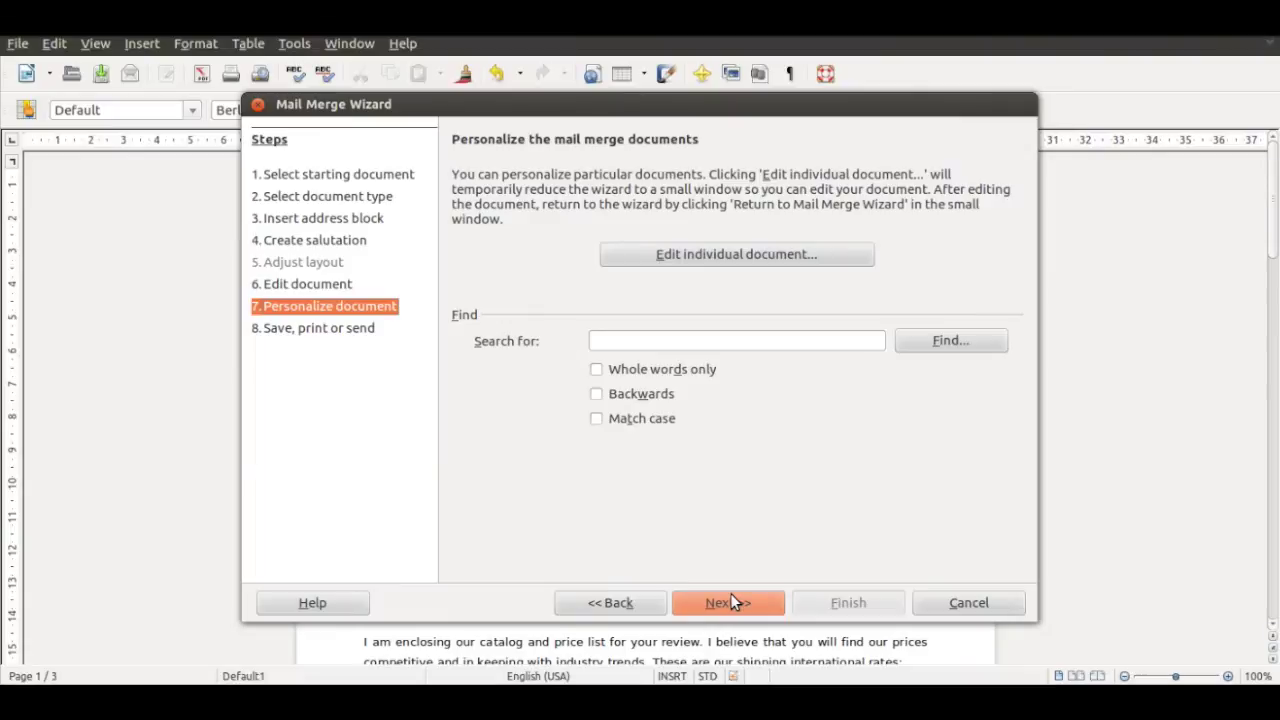
pyautogui.click(733, 608)
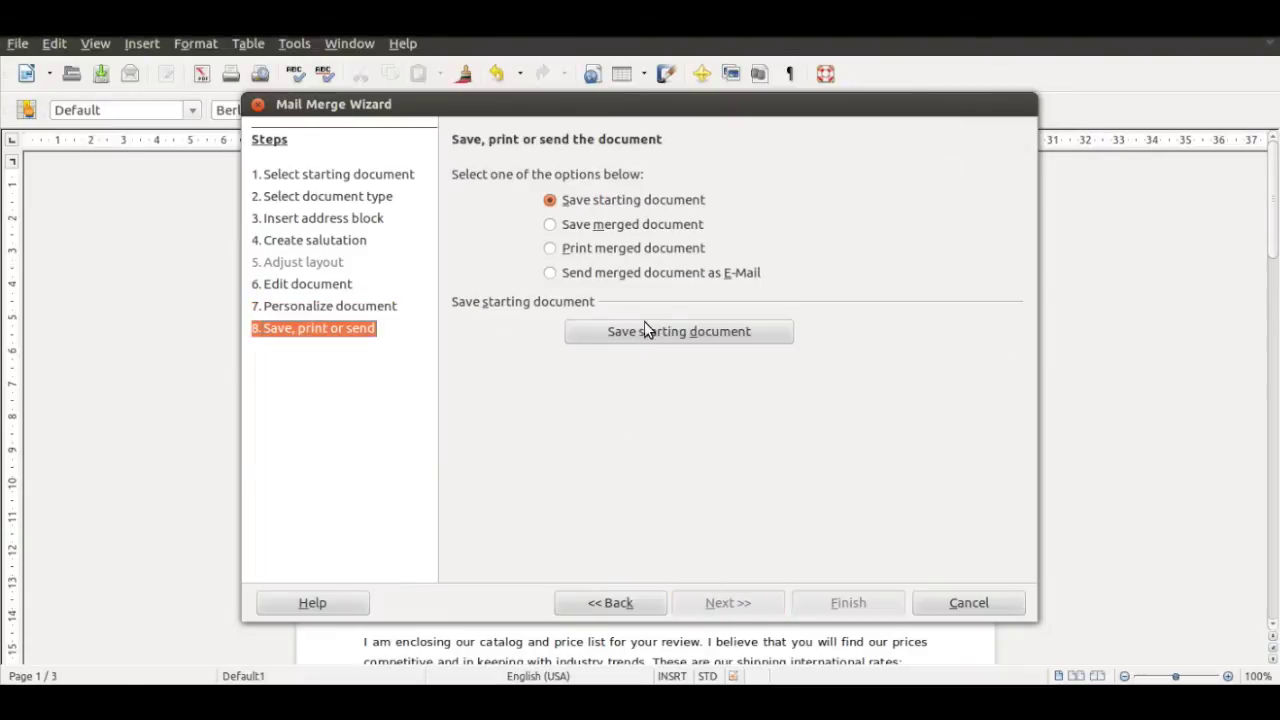
pyautogui.click(665, 236)
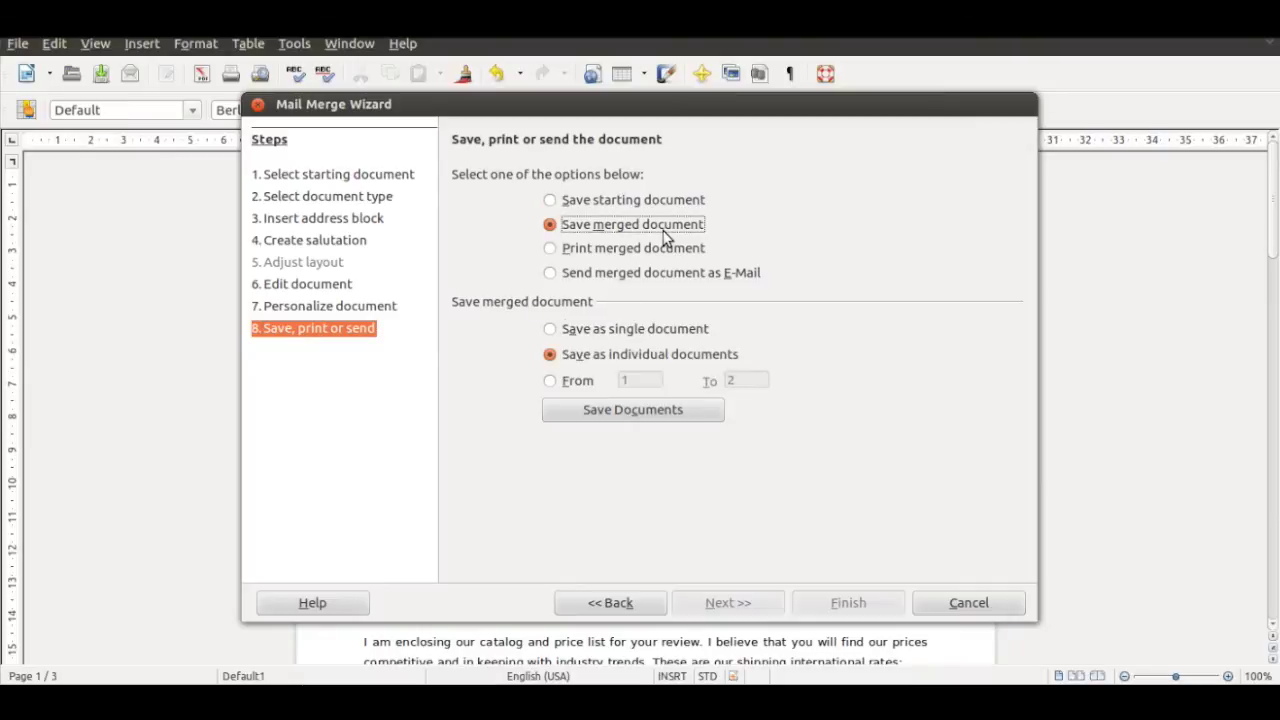